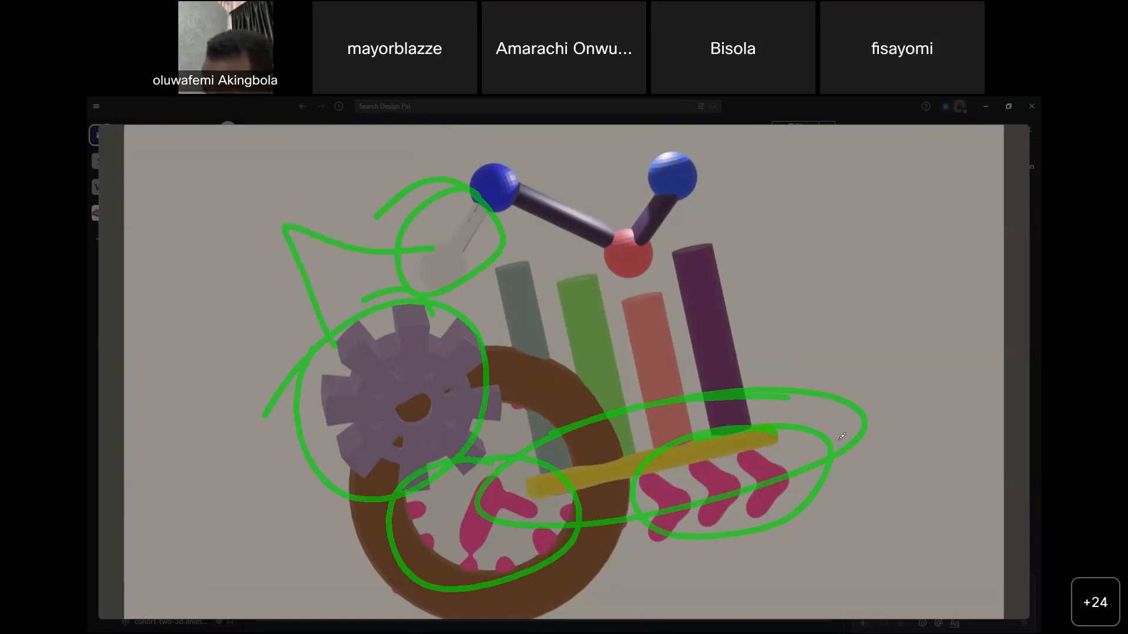
Mark the arrows, clock face and gear on FINAL COPY.png with freehand strokes, clear the markings, and close the image
left_click_drag(845, 414, 643, 488)
left_click_drag(532, 457, 411, 503)
mouse_move(341, 297)
left_mouse_down()
mouse_move(385, 447)
mouse_move(447, 463)
left_mouse_up()
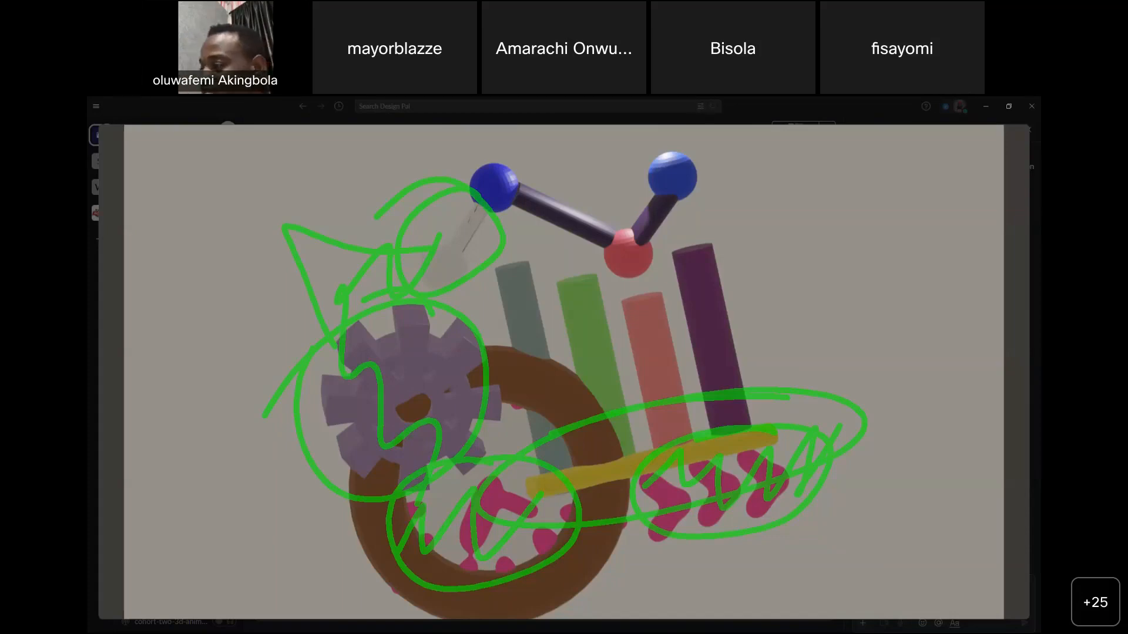
left_click(702, 111)
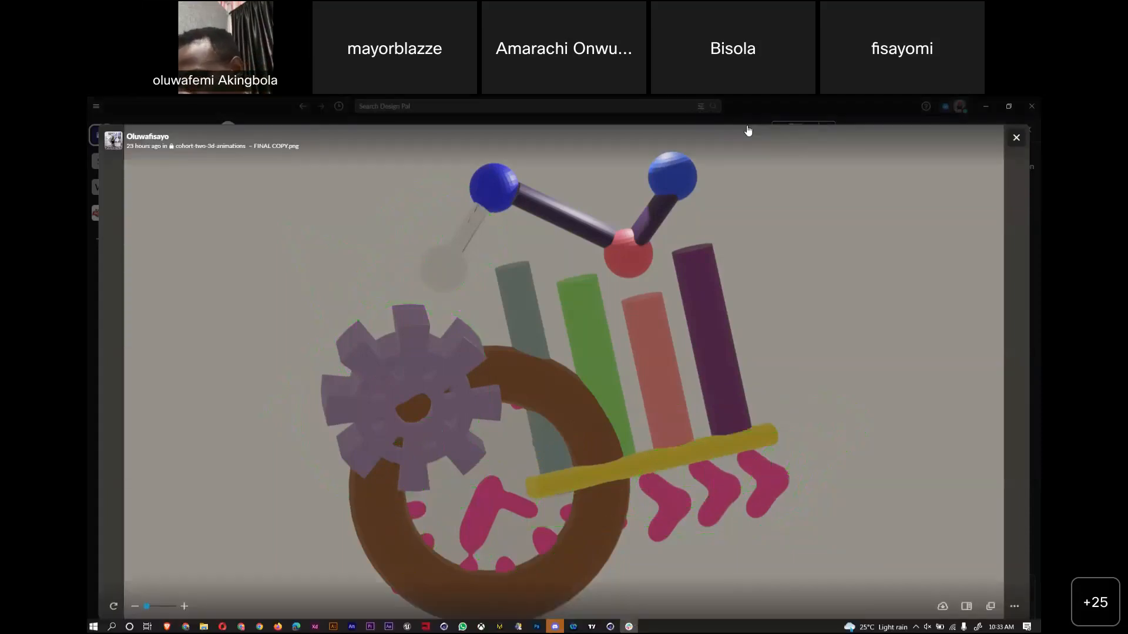
key("Escape")
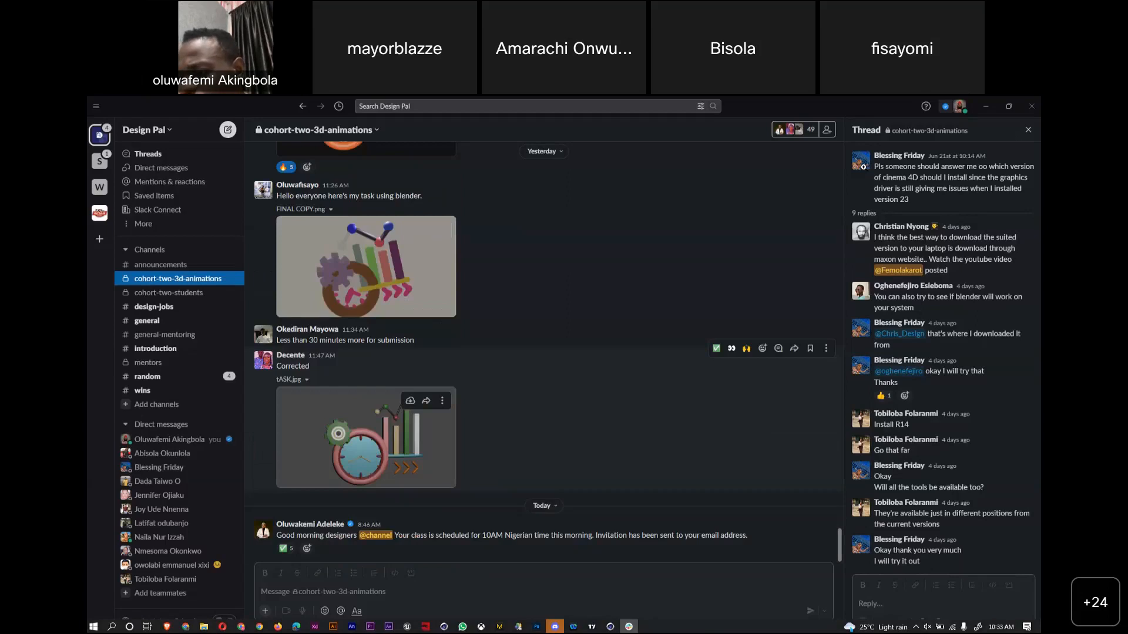
View the submitted image tASK.jpg at full size and close it
left_click(364, 447)
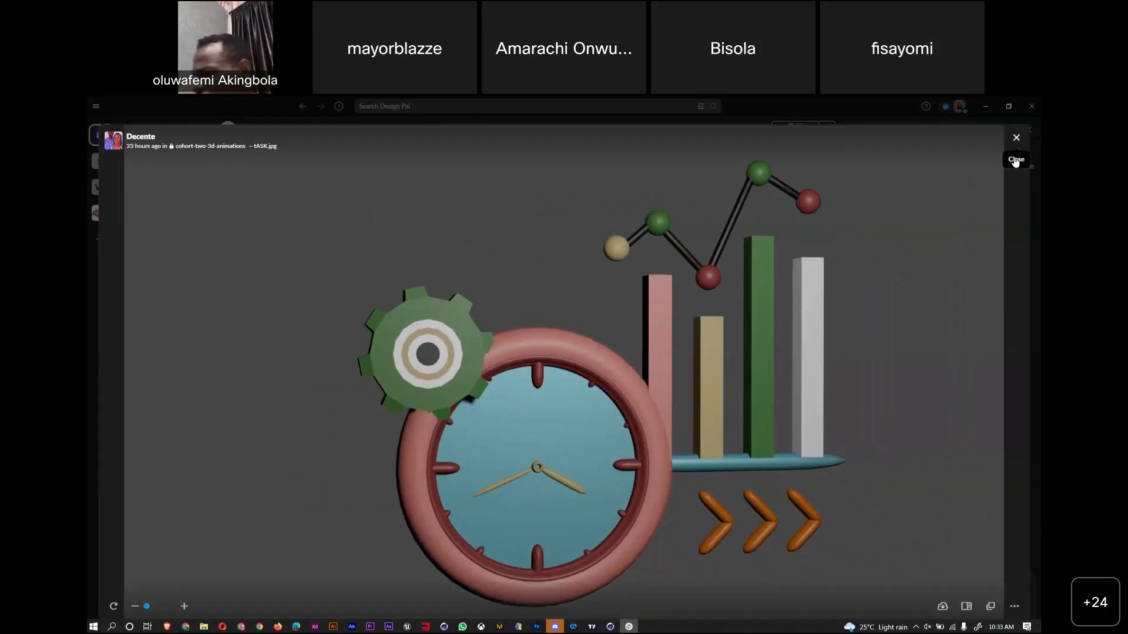
left_click(1015, 139)
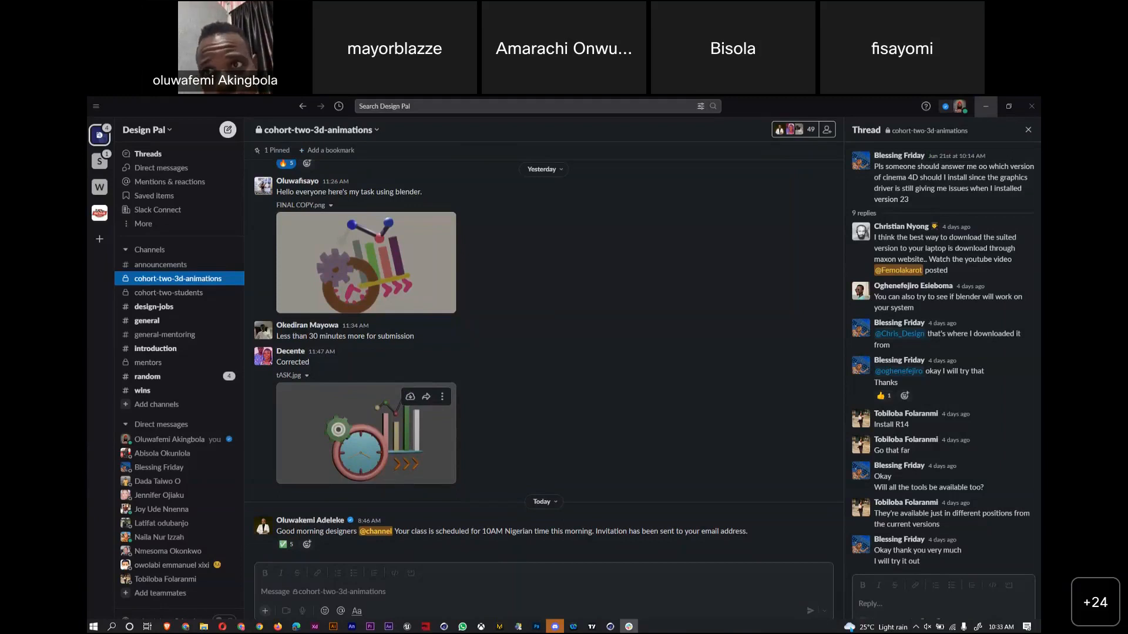
Switch to the class 1 time.c4d scene in Cinema 4D and examine the clock-and-chart model from several angles and distances
left_click(985, 106)
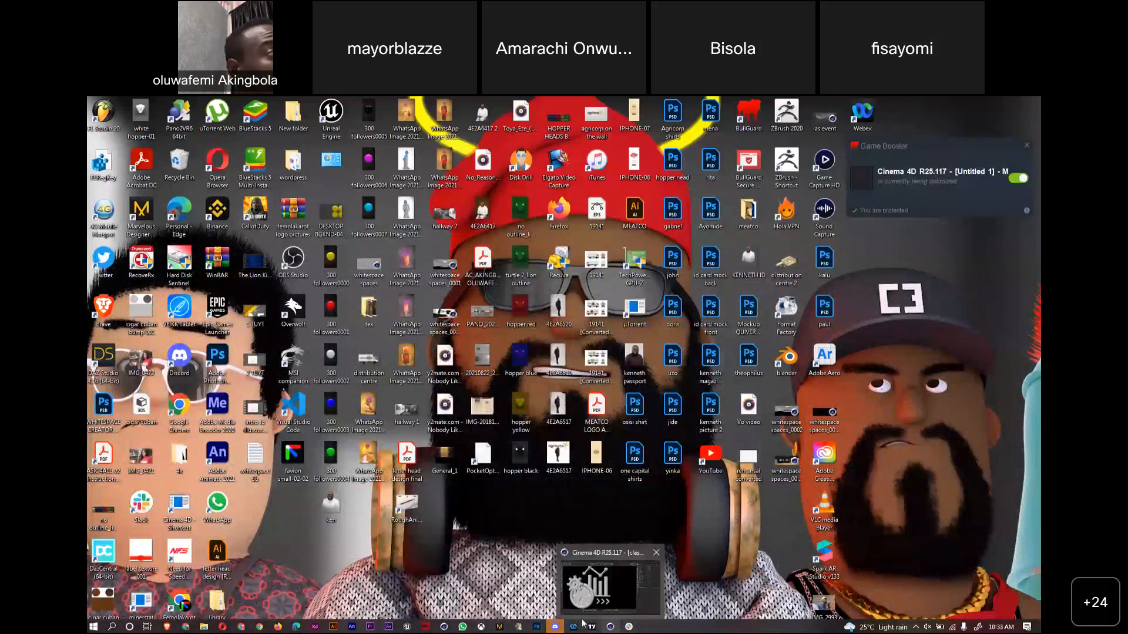
left_click(587, 587)
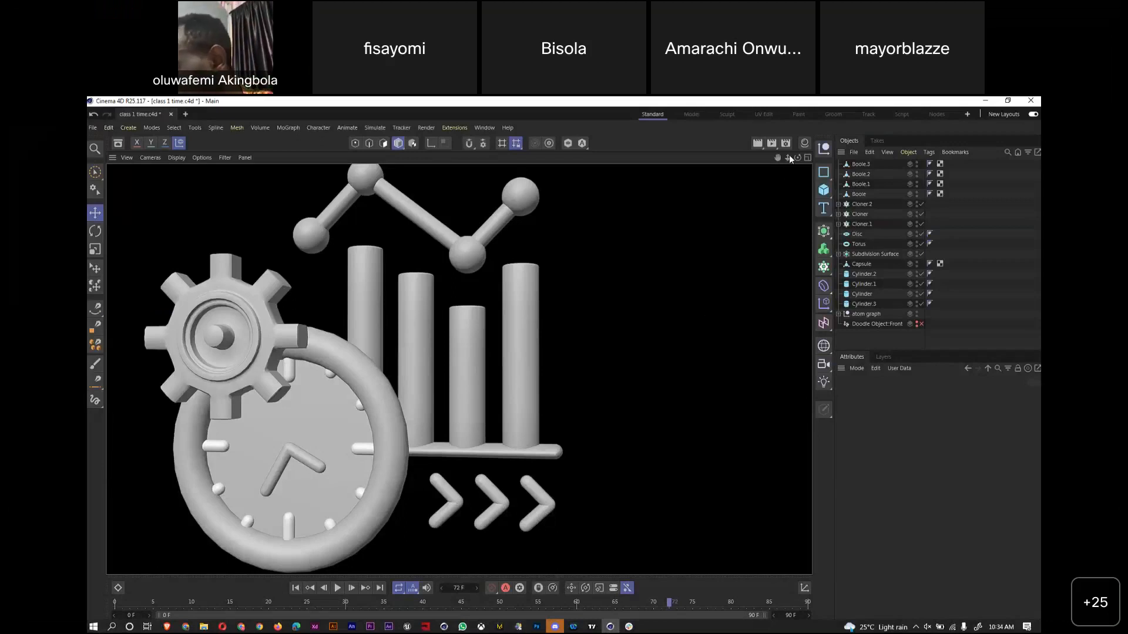
mouse_move(789, 157)
left_mouse_down()
mouse_move(803, 178)
mouse_move(792, 177)
left_mouse_up()
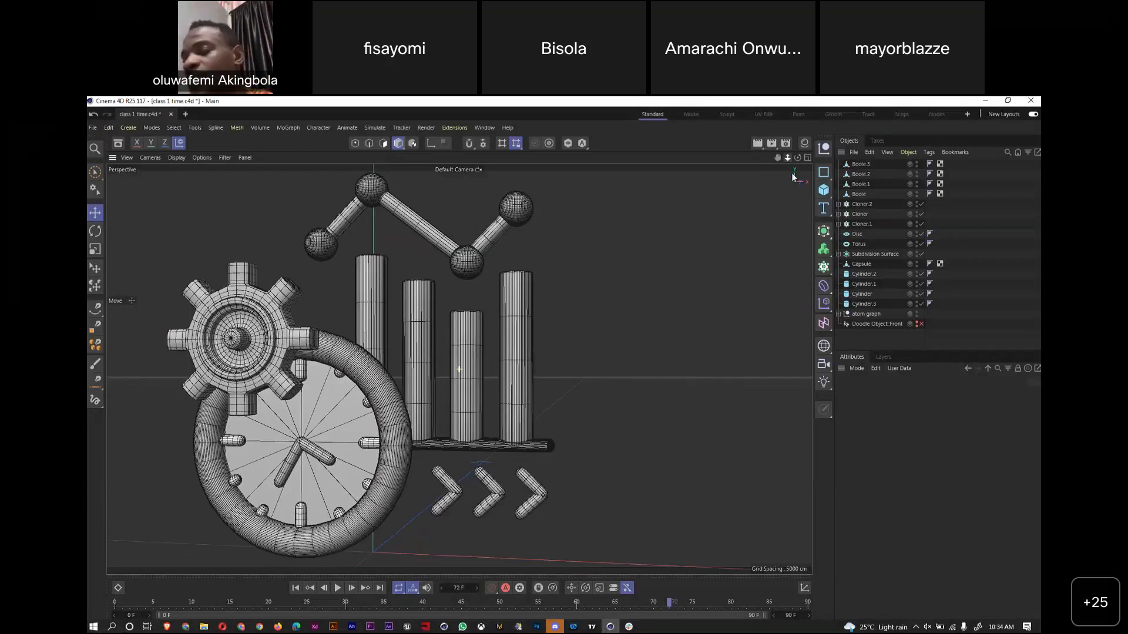
left_click_drag(792, 177, 763, 177)
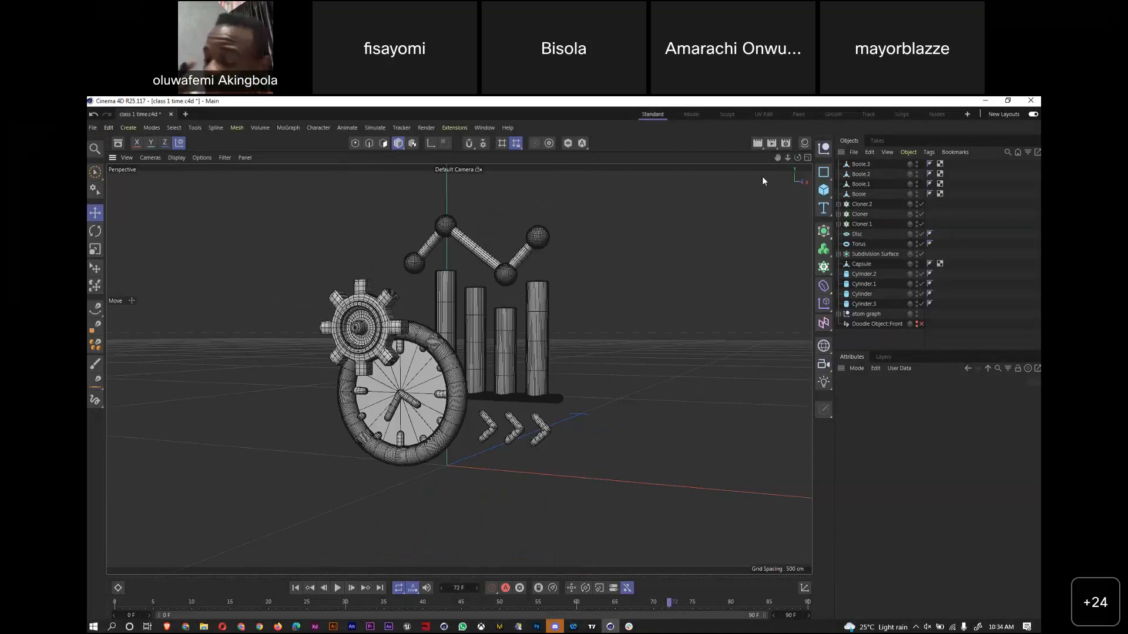
left_click_drag(791, 157, 855, 157)
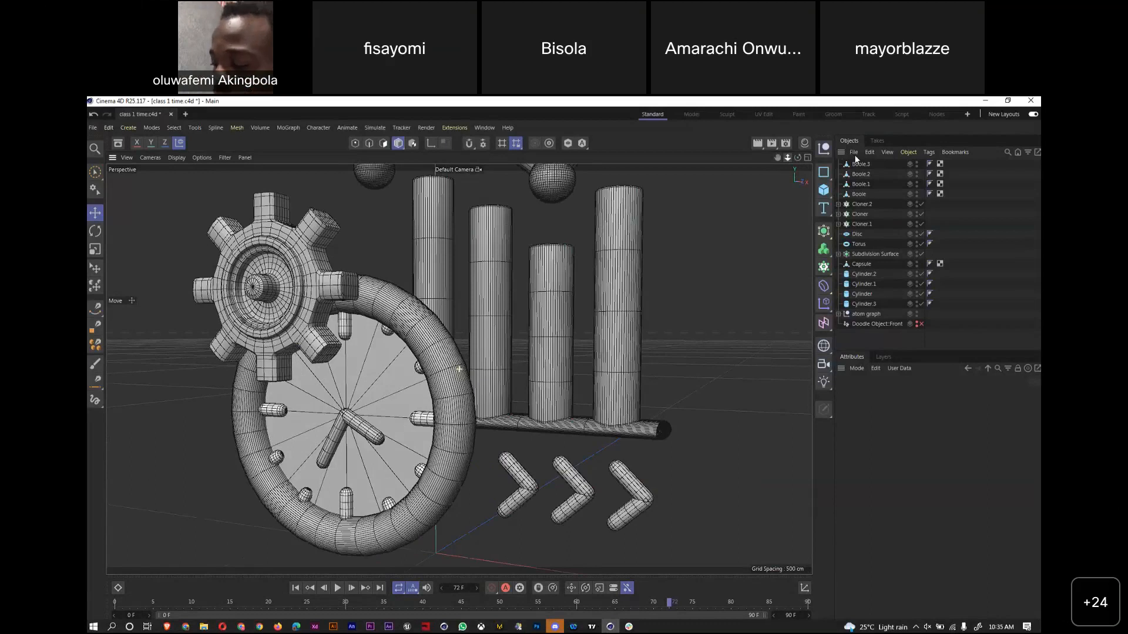
left_click_drag(855, 157, 790, 157)
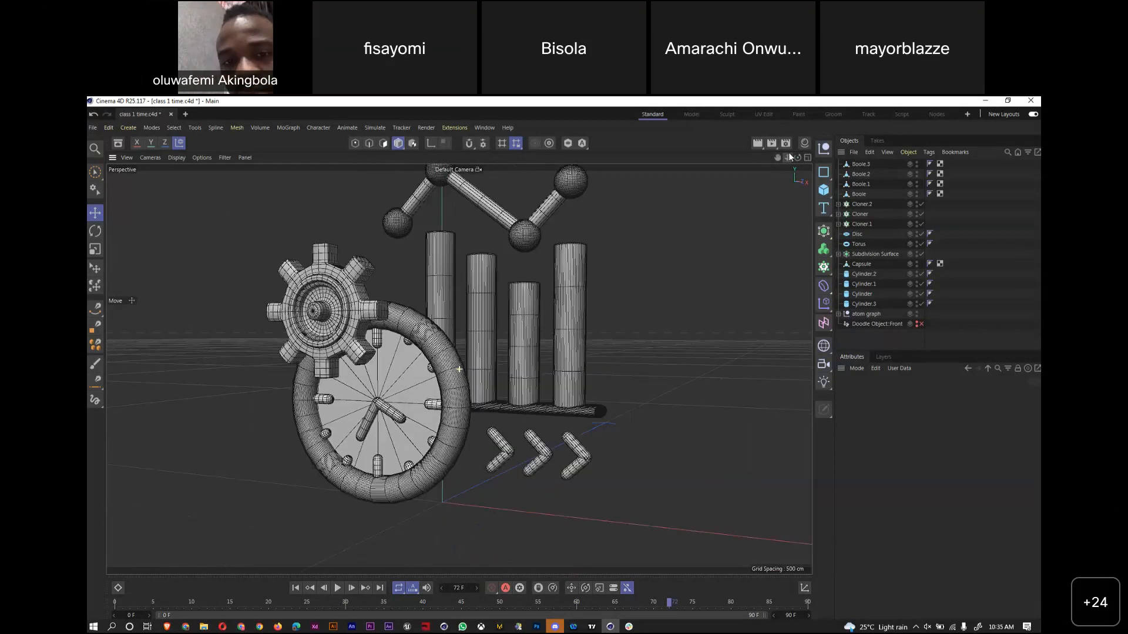
Use Doodle Paint to circle the clock hands and draw an arrow pointing at each of the two hands
left_click(95, 400)
left_click_drag(390, 388, 382, 442)
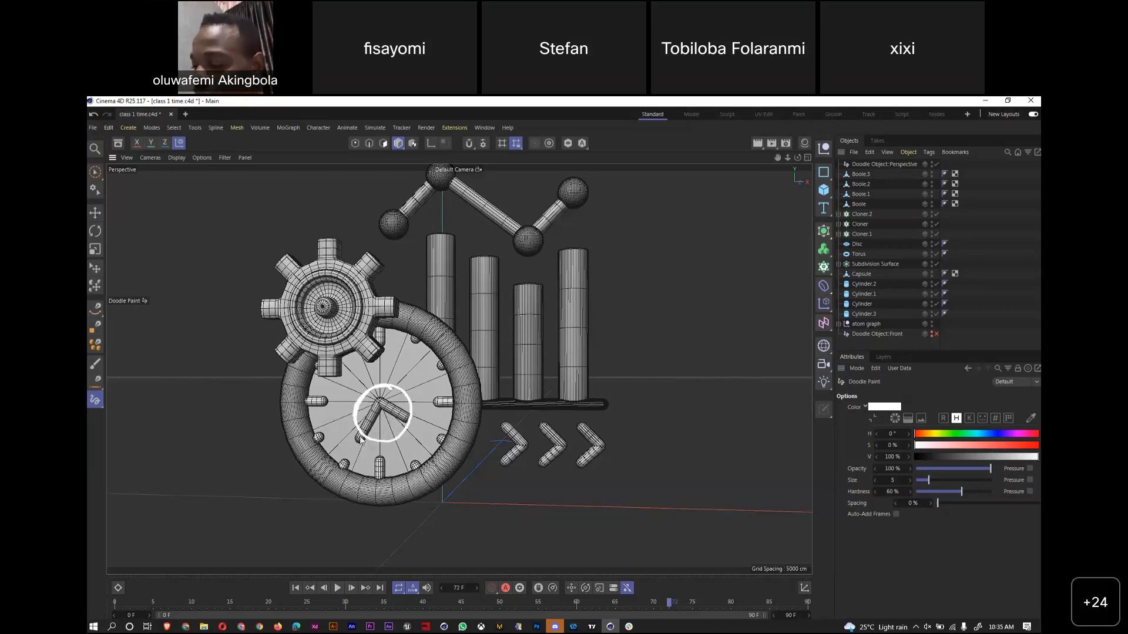
left_click_drag(359, 439, 348, 529)
left_click_drag(401, 414, 435, 392)
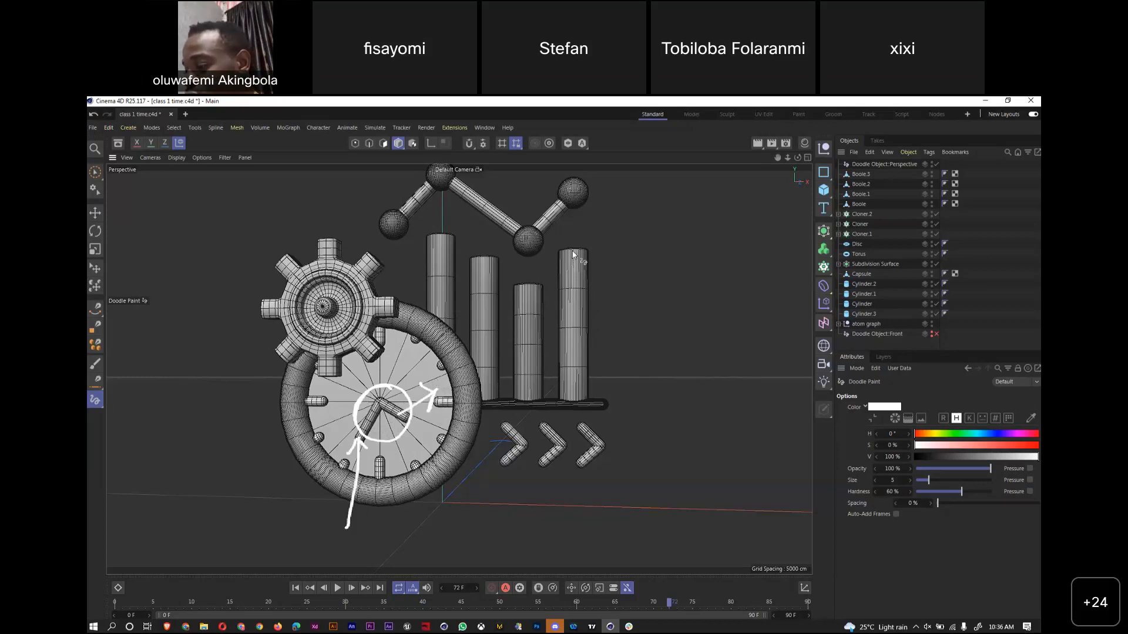
Select the cylinder bar farthest from the clock and doodle a small circle around its axis point
key("9")
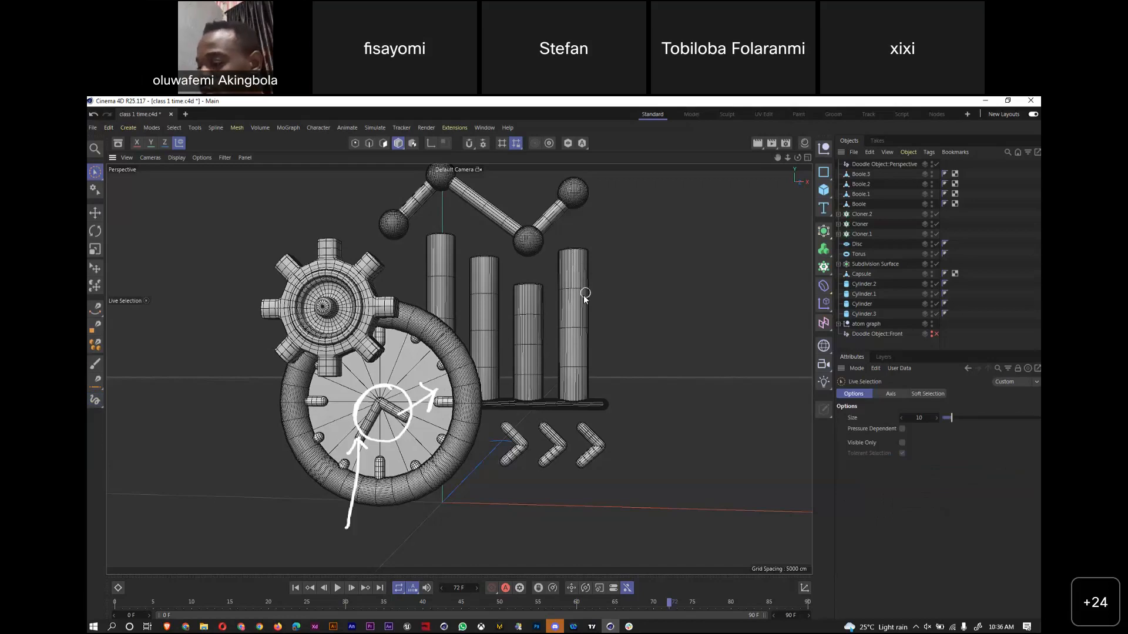
left_click(585, 298)
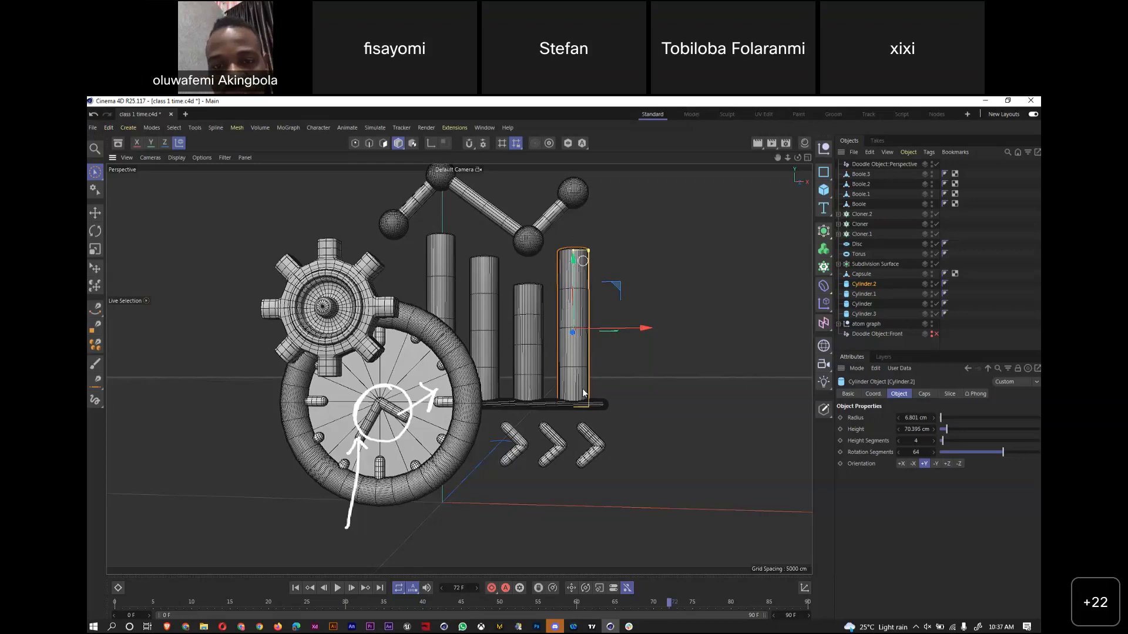
left_click(95, 400)
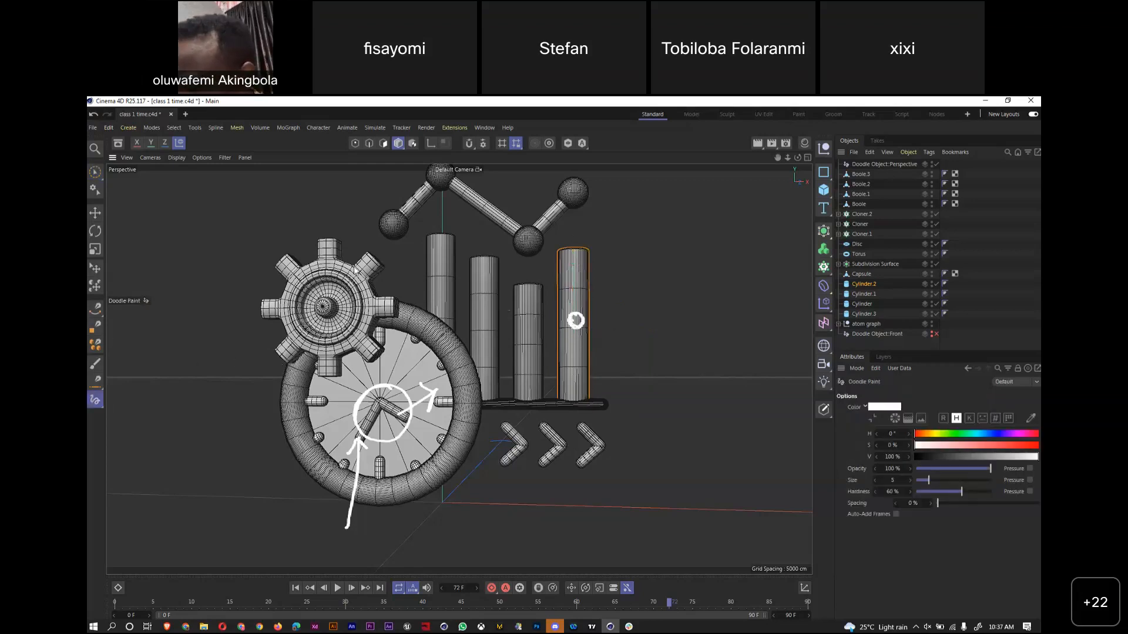
Try rotating the selected cylinder bar and the last arrow chevron about their own axes, undoing each rotation
left_click(95, 171)
key("e")
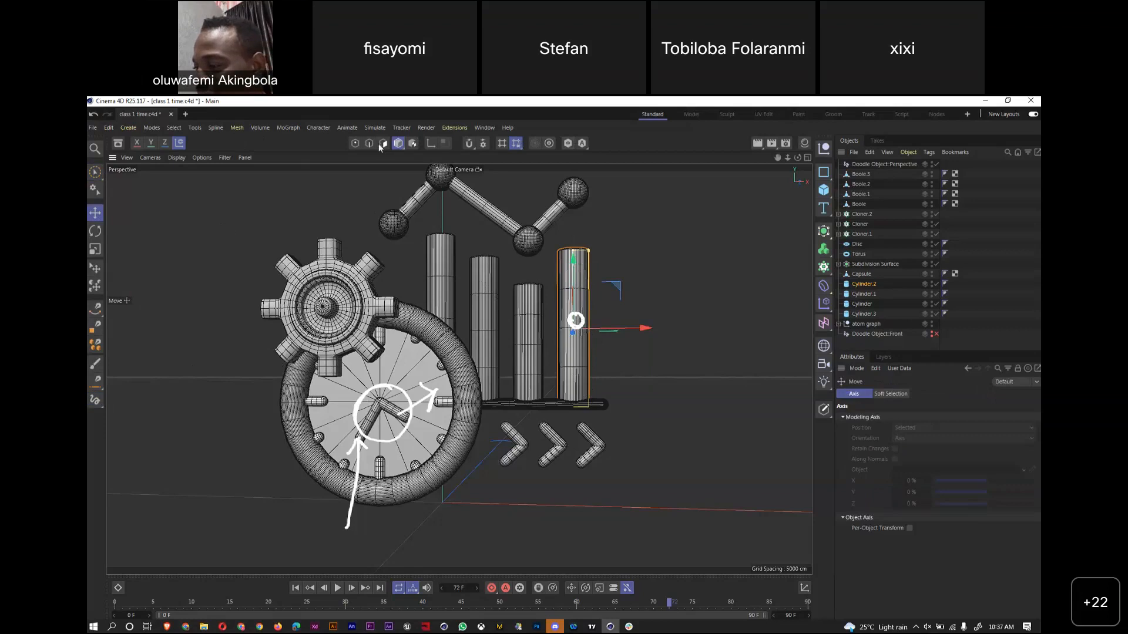
key("r")
mouse_move(604, 300)
left_mouse_down()
mouse_move(616, 317)
mouse_move(611, 357)
mouse_move(605, 294)
mouse_move(595, 358)
mouse_move(583, 277)
mouse_move(611, 320)
mouse_move(599, 336)
mouse_move(594, 284)
left_mouse_up()
key("ctrl+z")
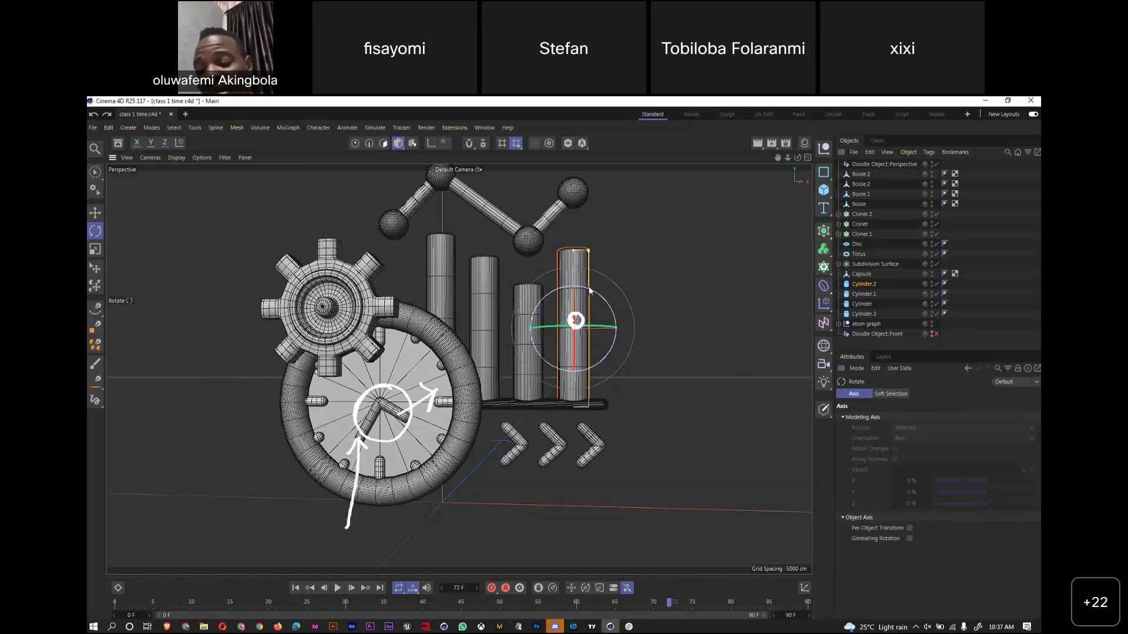
left_click(599, 446)
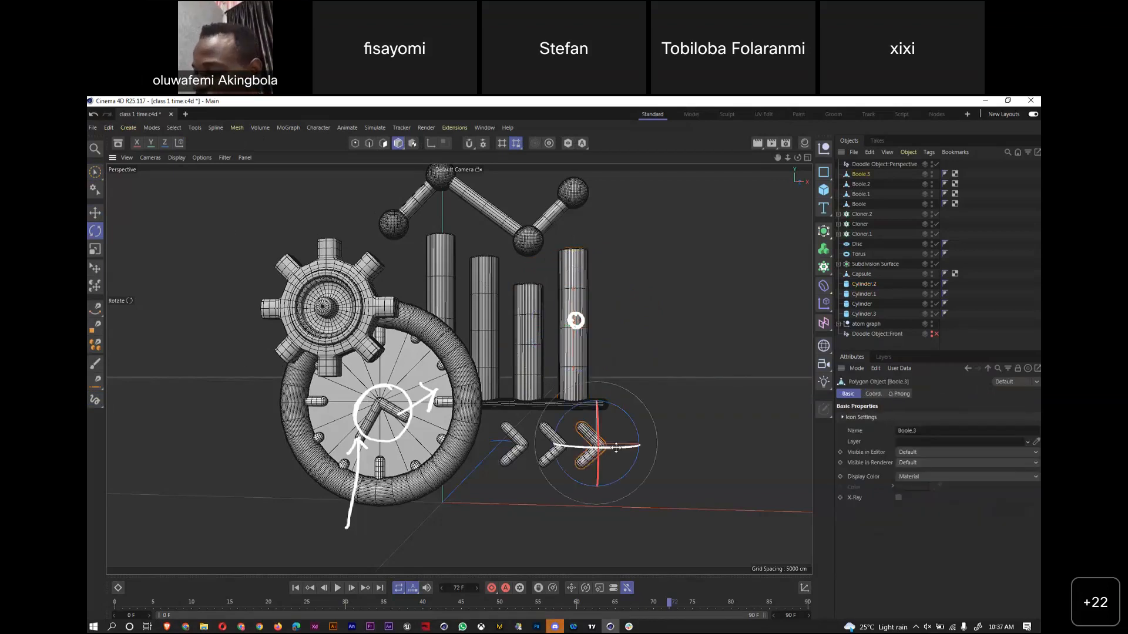
mouse_move(631, 420)
left_mouse_down()
mouse_move(626, 406)
mouse_move(632, 419)
left_mouse_up()
key("ctrl+z")
Select the clock hands object, check its axis position in perspective, and show it in a full-size Front view
left_click(388, 417)
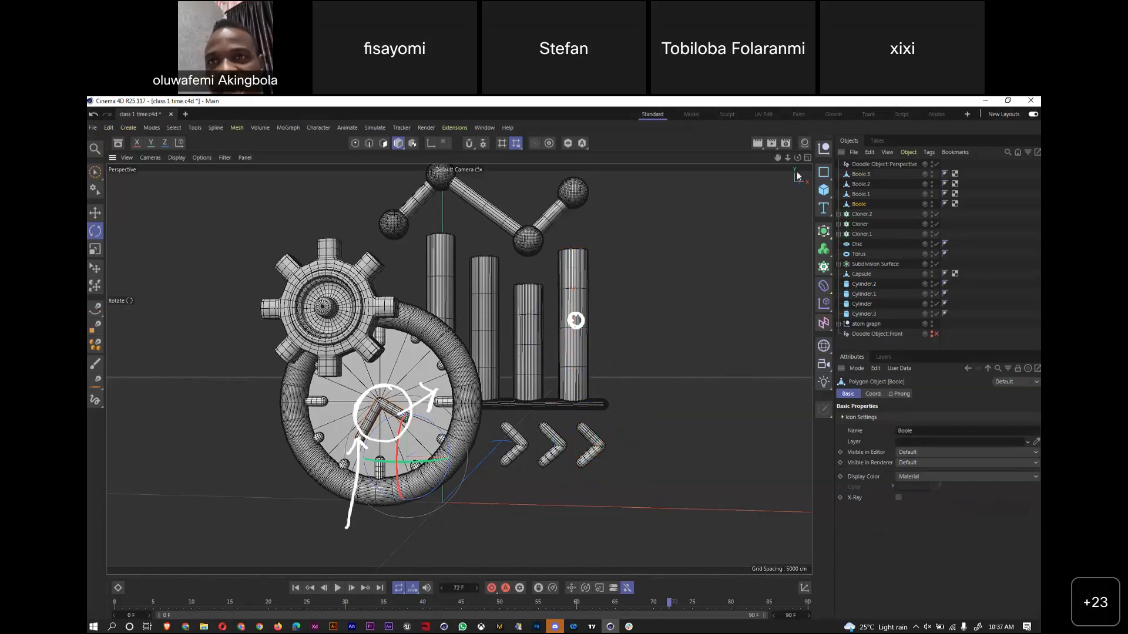
left_click_drag(797, 157, 822, 156)
mouse_move(445, 438)
left_mouse_down()
mouse_move(446, 480)
mouse_move(433, 429)
mouse_move(437, 451)
mouse_move(424, 464)
mouse_move(407, 457)
mouse_move(415, 421)
mouse_move(426, 448)
mouse_move(433, 433)
left_mouse_up()
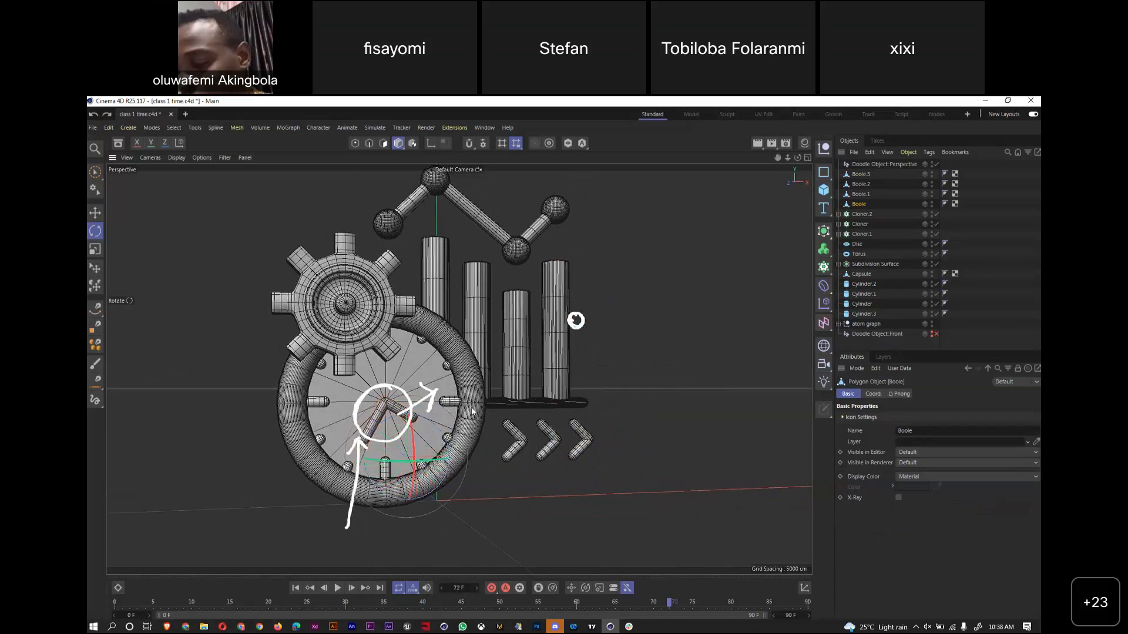
left_click(808, 156)
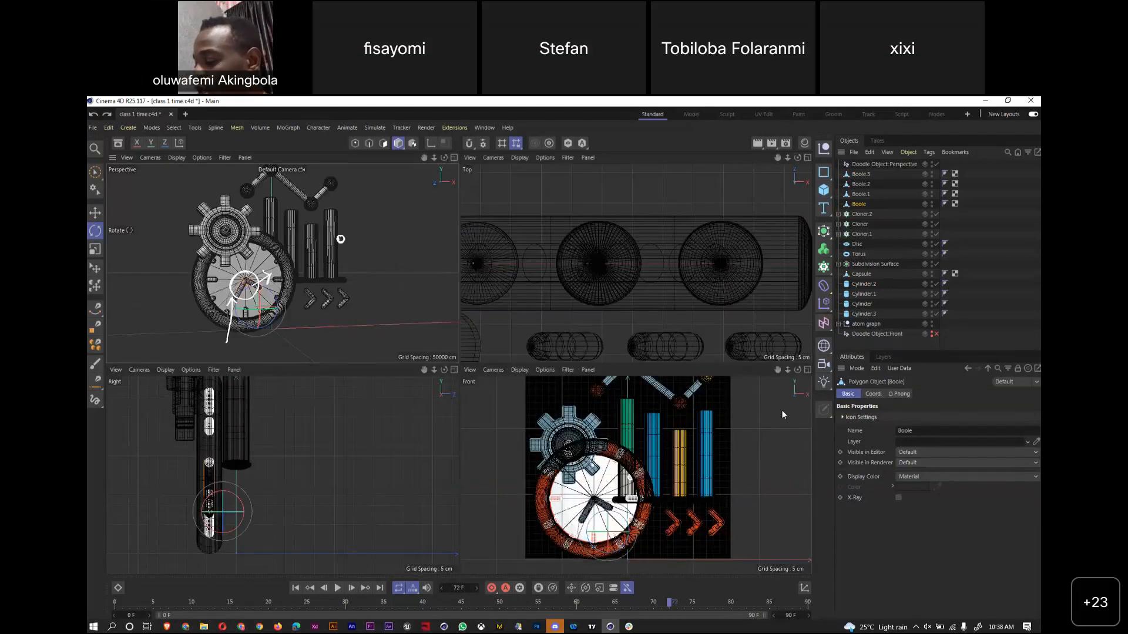
left_click(808, 370)
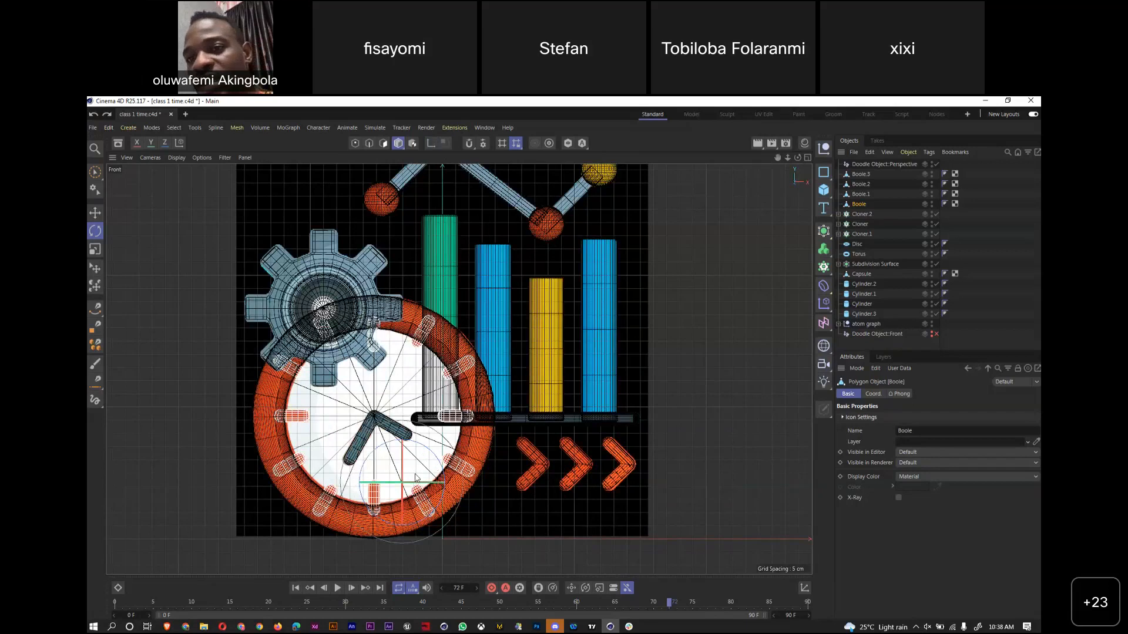
Try moving the clock hands' axis and the hands themselves in the Front view, undoing both moves
key("e")
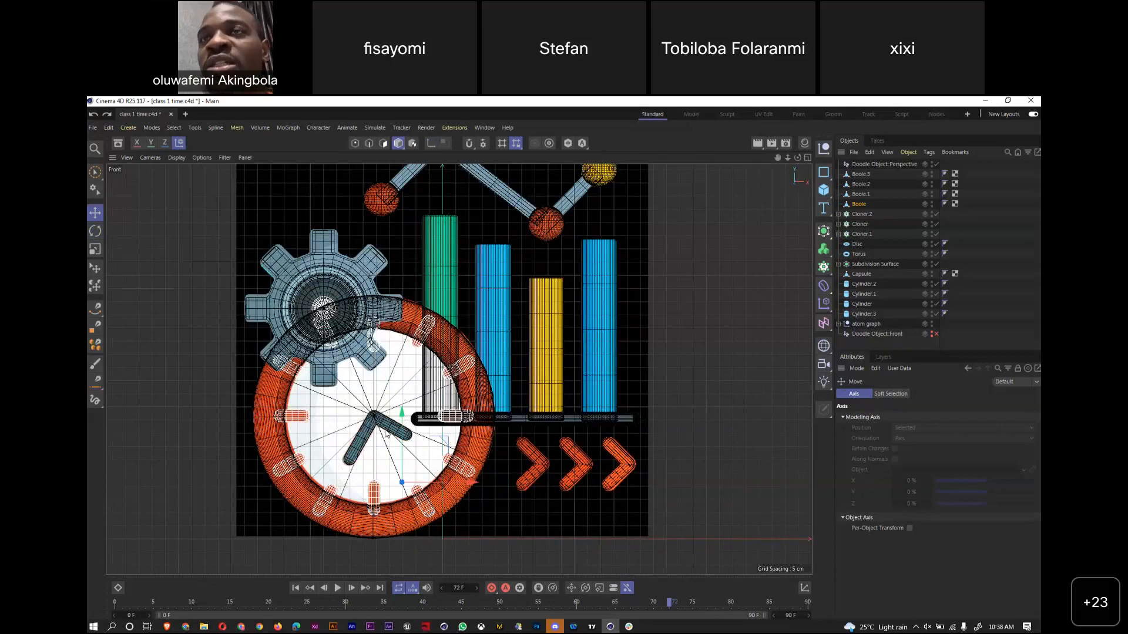
left_click(431, 143)
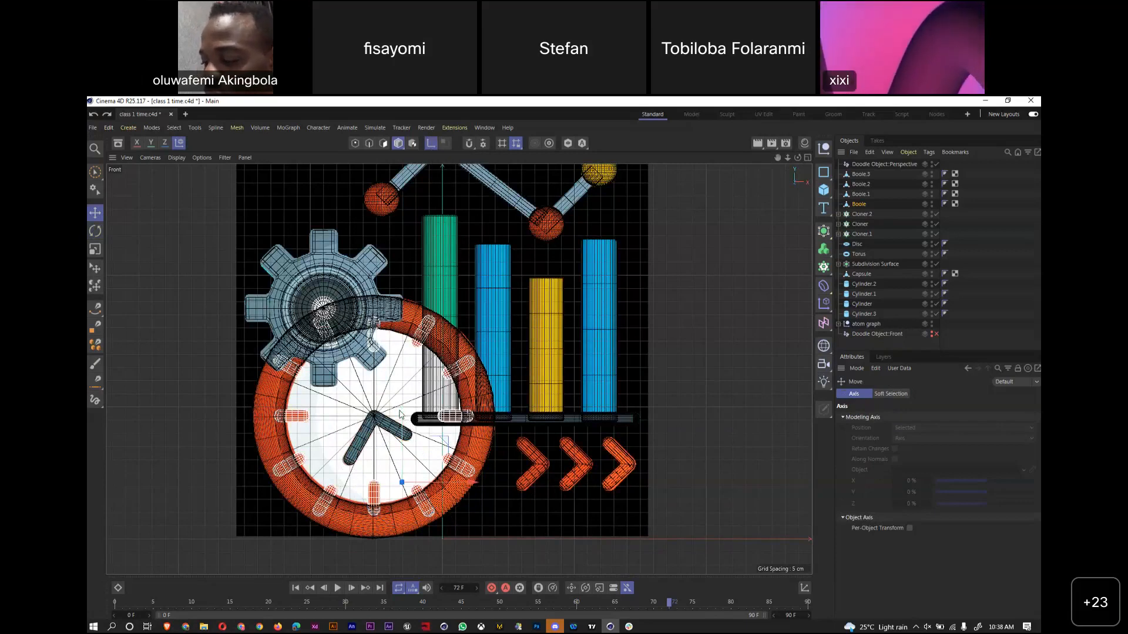
left_click_drag(444, 431, 419, 378)
key("ctrl+z")
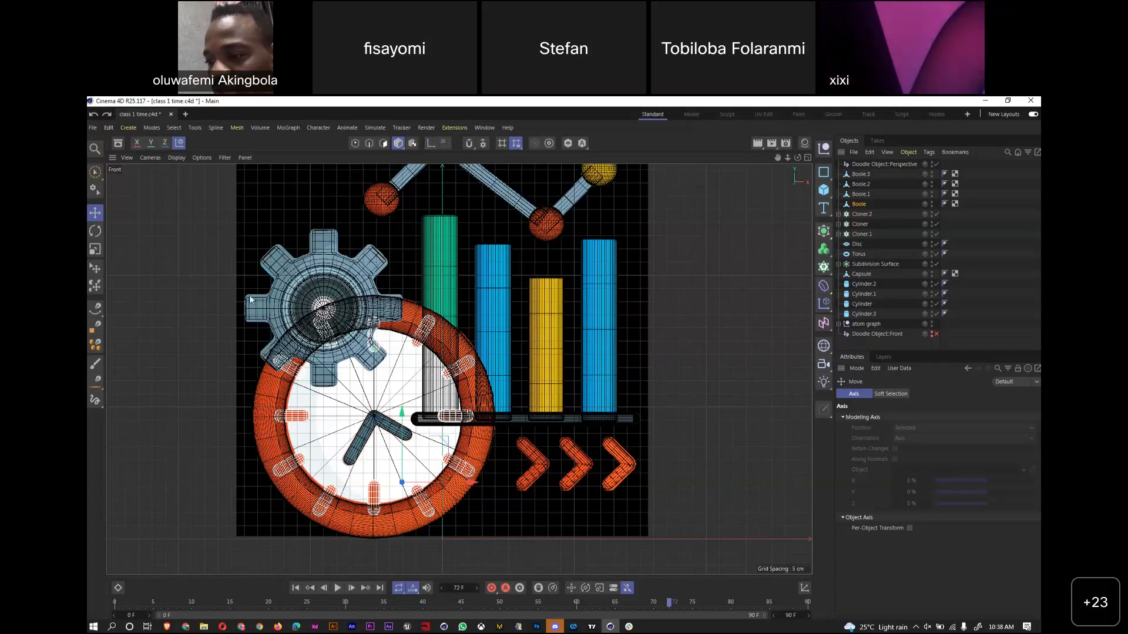
left_click_drag(444, 439, 230, 284)
key("ctrl+z")
key("ctrl+z")
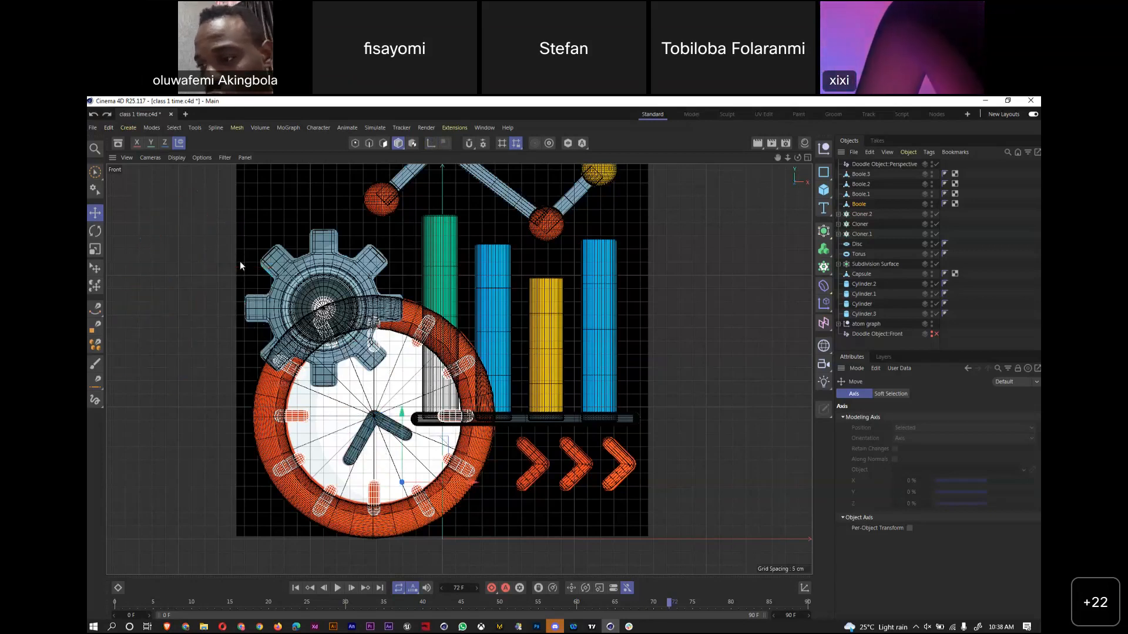
Move the clock hands' axis to the centre of the clock face and rotate the hands clockwise about it
left_click(430, 143)
left_click_drag(429, 410, 417, 379)
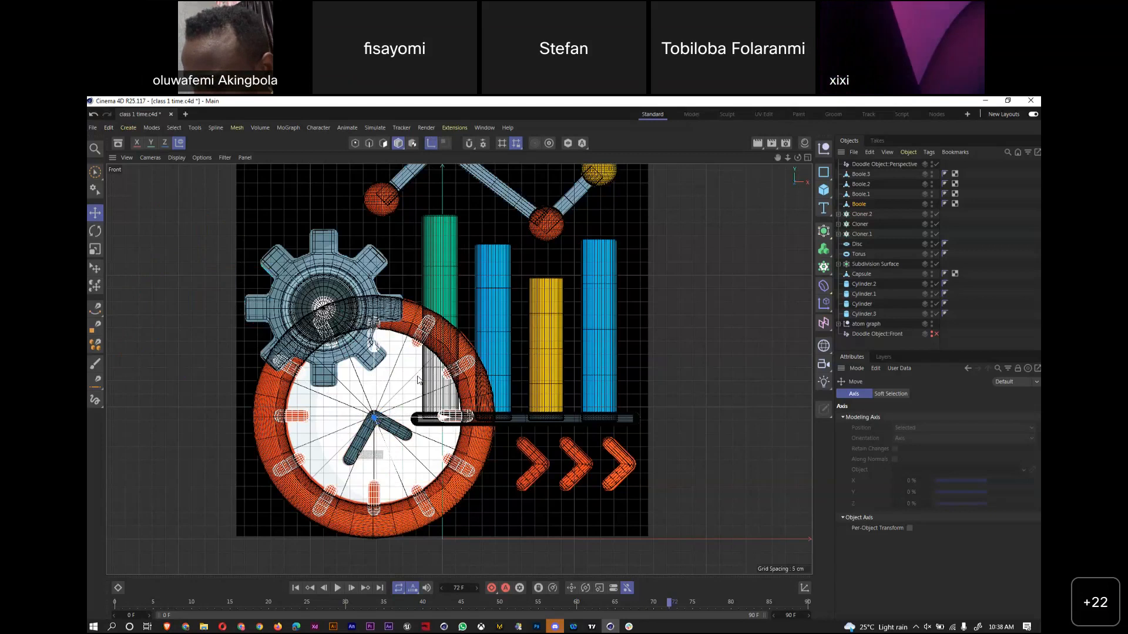
left_click(431, 143)
key("r")
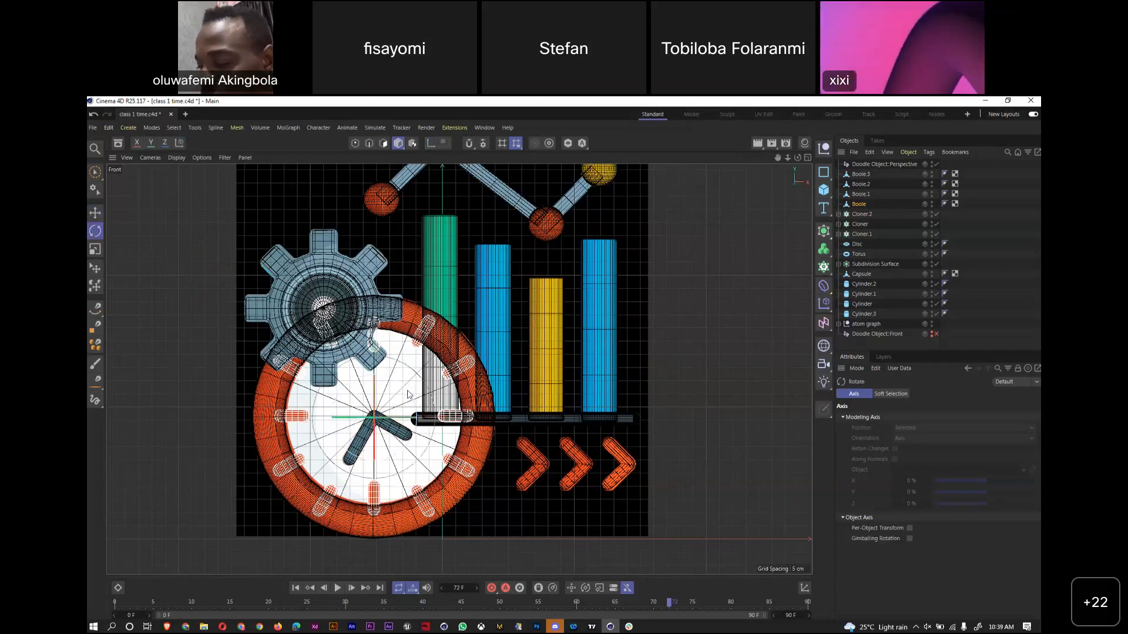
left_click_drag(402, 441, 409, 408)
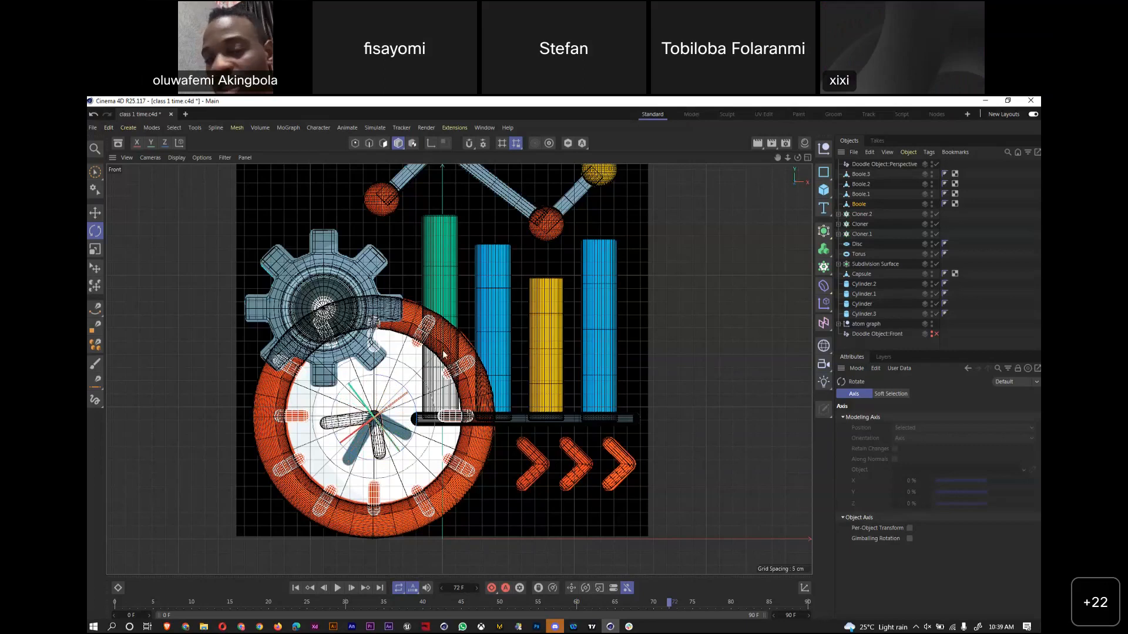
key("F1")
left_click_drag(796, 158, 809, 182)
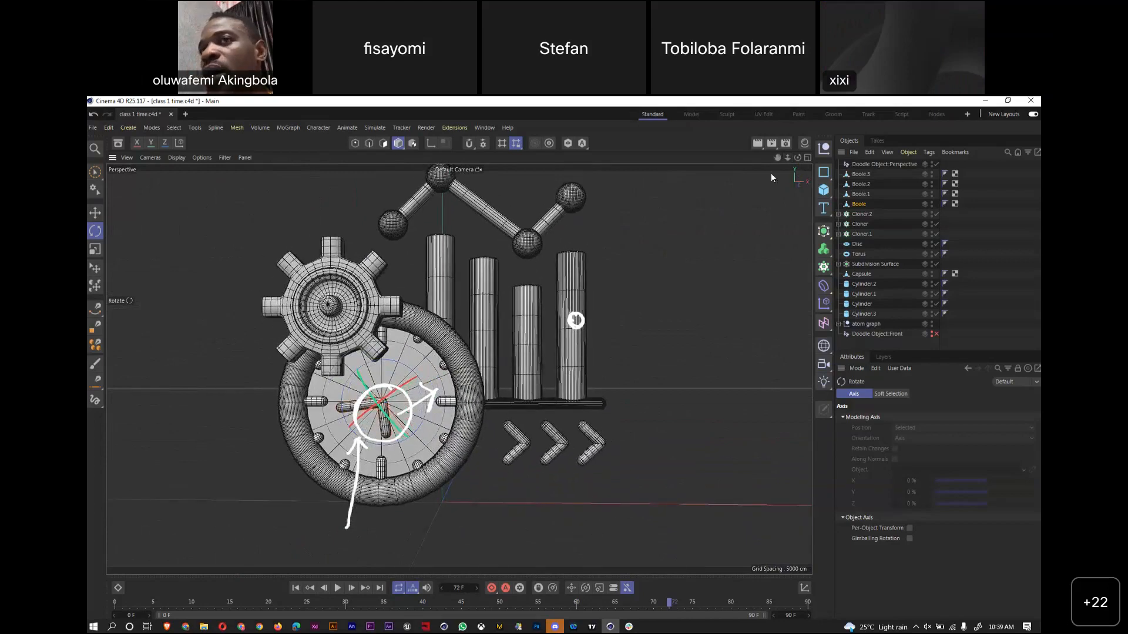
mouse_move(776, 157)
left_mouse_down()
mouse_move(777, 184)
mouse_move(779, 155)
left_mouse_up()
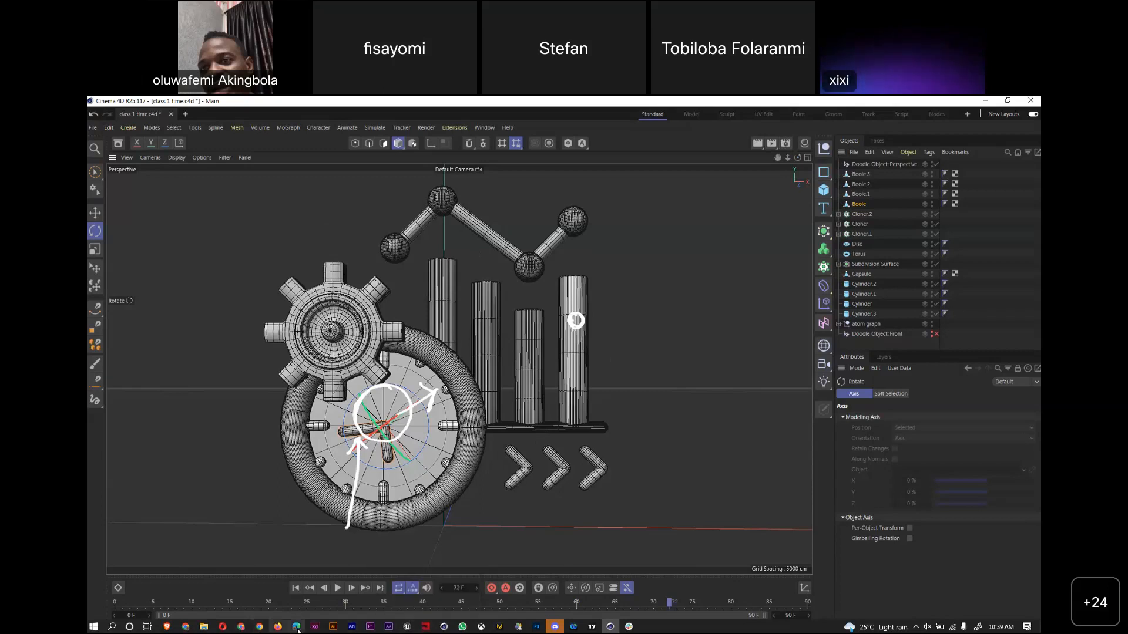
Switch to Chrome, search Google for "3point lighting" in a new tab, and examine three-point lighting diagrams in the image results
left_click(259, 626)
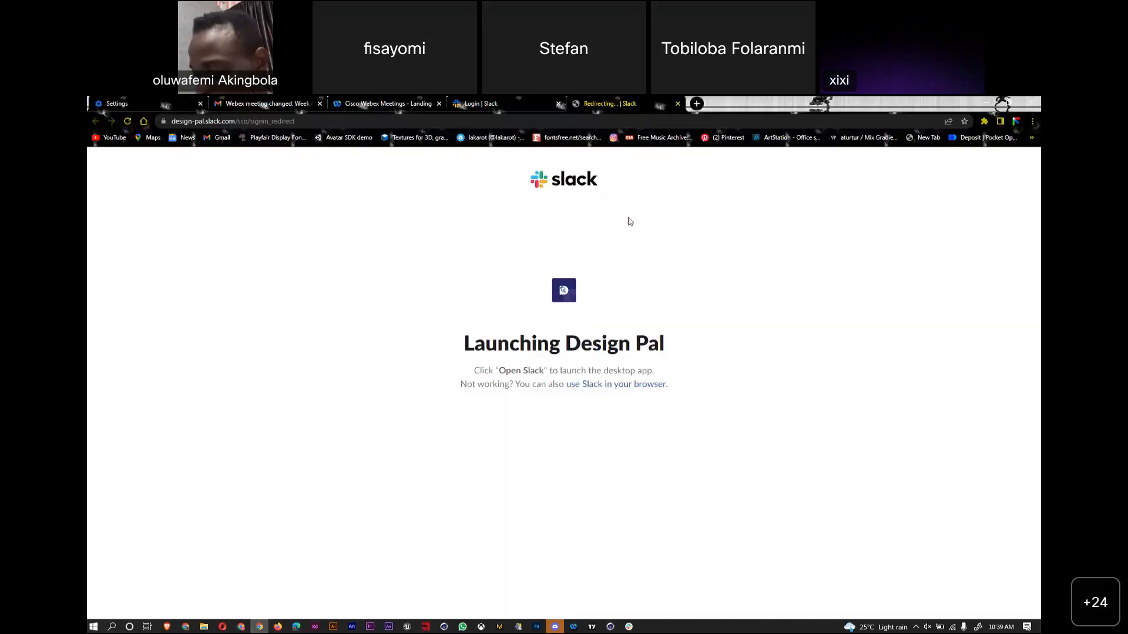
left_click(696, 103)
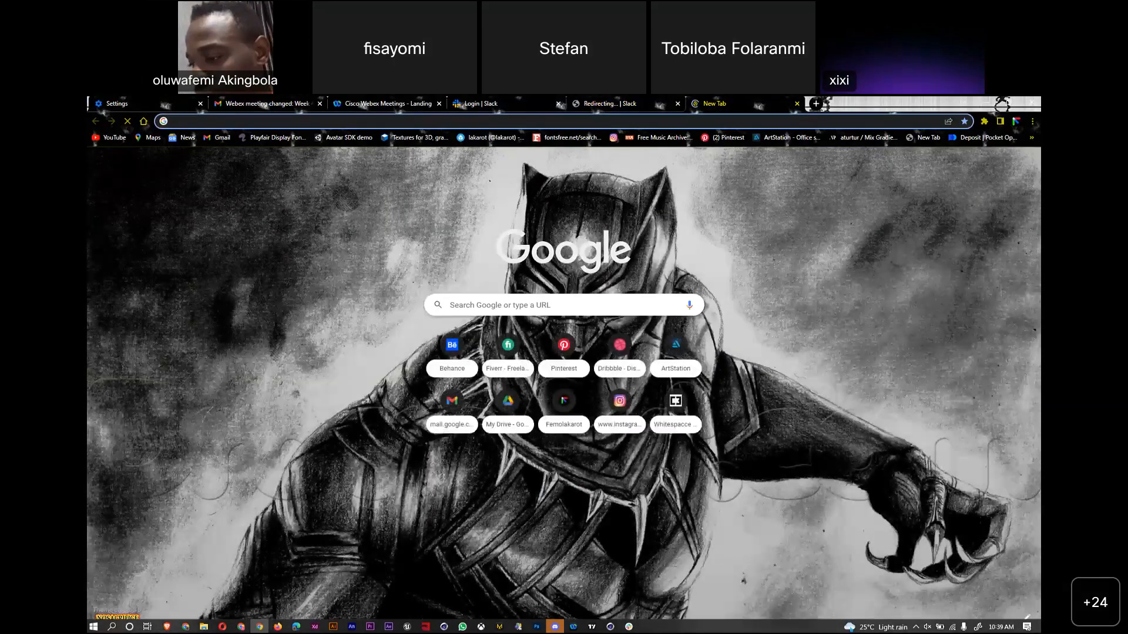
left_click(683, 123)
left_click_drag(279, 261, 288, 278)
left_click_drag(319, 262, 321, 276)
left_click_drag(340, 268, 342, 269)
mouse_move(357, 270)
left_mouse_down()
mouse_move(357, 280)
mouse_move(379, 278)
left_mouse_up()
left_click_drag(419, 251, 415, 288)
mouse_move(428, 273)
left_mouse_down()
mouse_move(427, 287)
mouse_move(449, 281)
mouse_move(440, 298)
left_mouse_up()
mouse_move(453, 257)
left_mouse_down()
mouse_move(456, 288)
mouse_move(467, 288)
left_mouse_up()
mouse_move(474, 260)
left_mouse_down()
mouse_move(476, 289)
mouse_move(484, 270)
left_mouse_up()
left_click_drag(487, 277, 488, 289)
left_click_drag(496, 277, 506, 290)
left_click_drag(524, 278, 512, 305)
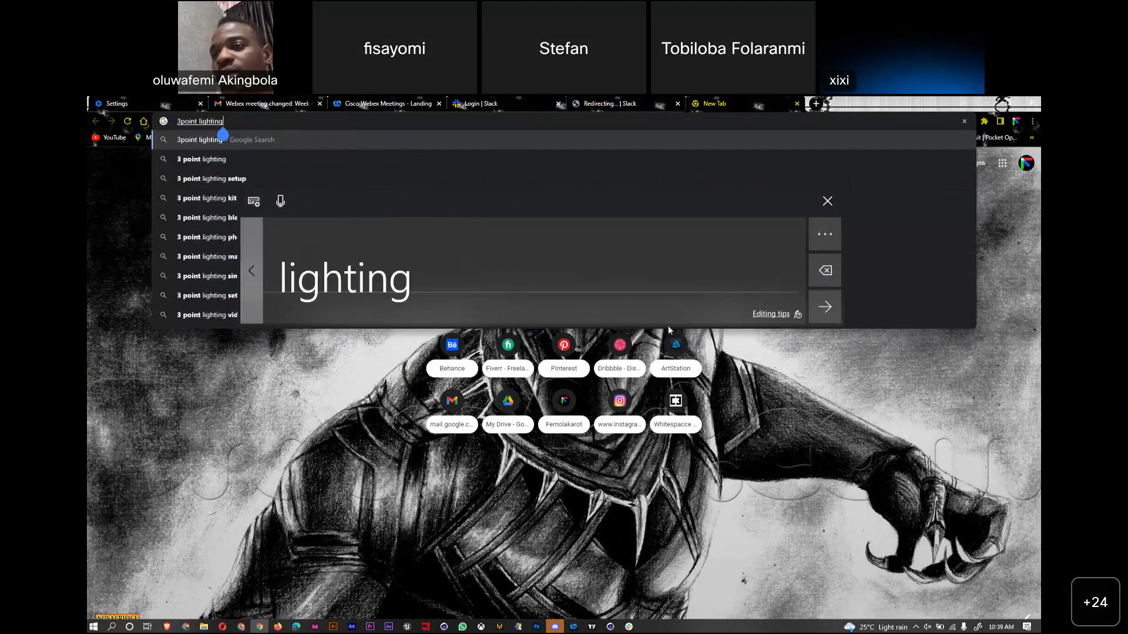
key("Return")
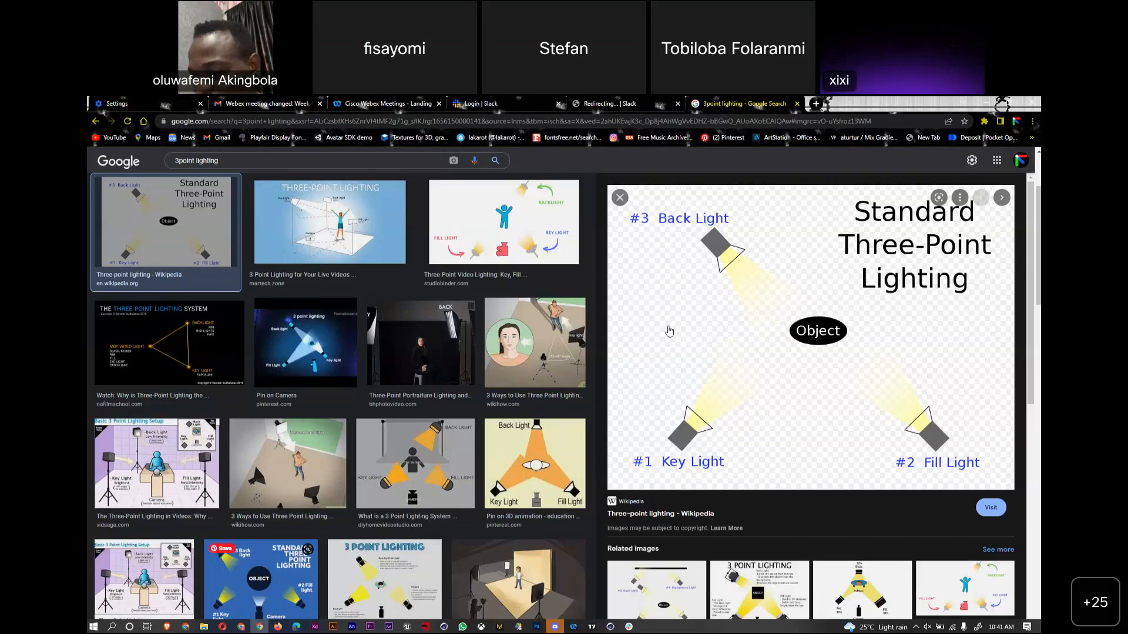
left_click(260, 579)
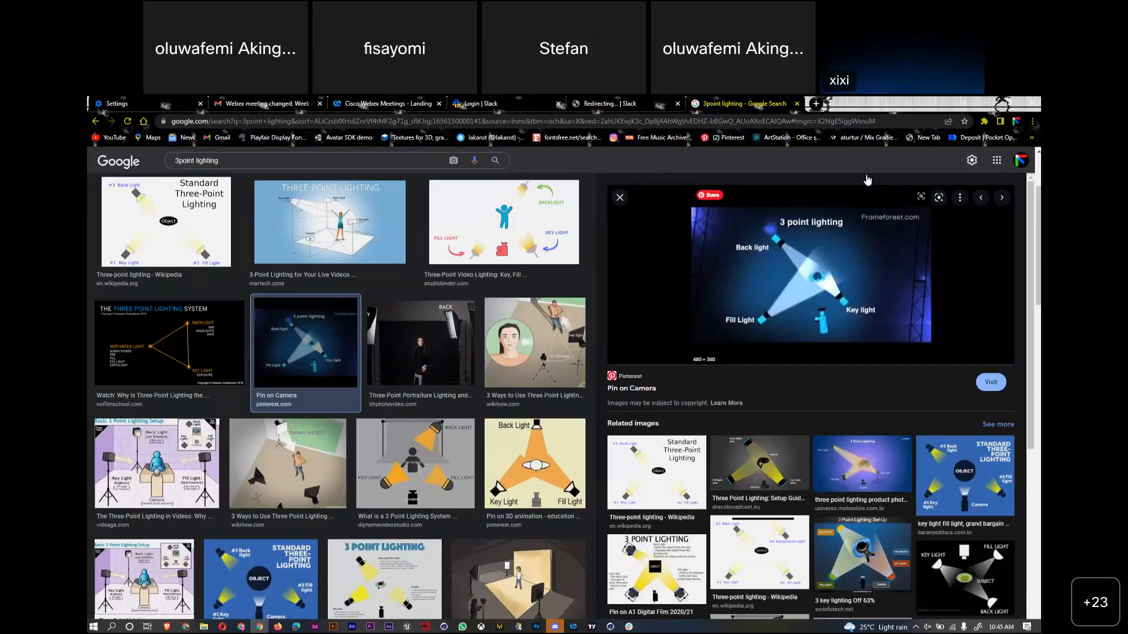
Switch back to Cinema 4D and examine the clock-and-chart model in a full-size Top view
left_click(988, 104)
left_click(807, 158)
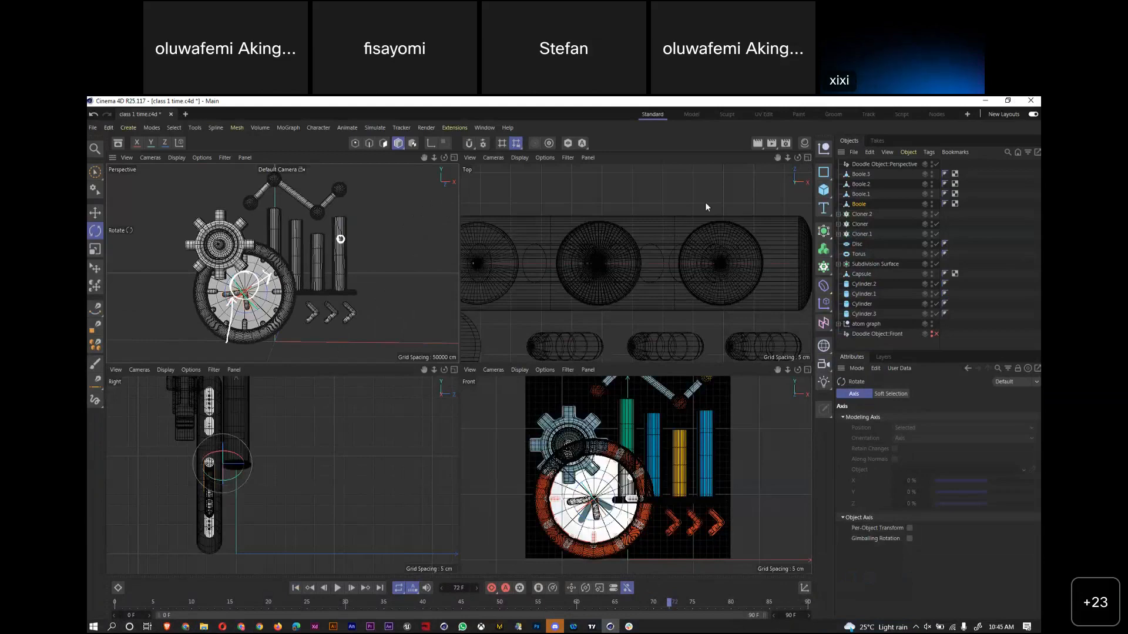
left_click(807, 157)
scroll(612, 309, "down", 5)
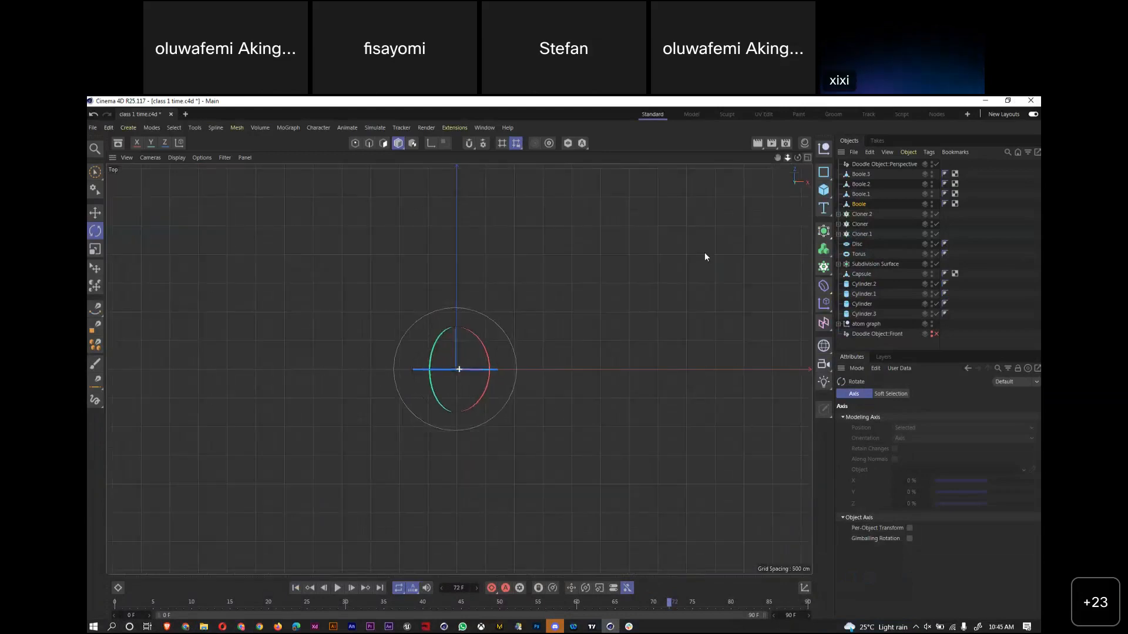
left_click_drag(752, 229, 750, 224)
mouse_move(778, 157)
left_mouse_down()
mouse_move(827, 123)
mouse_move(767, 180)
mouse_move(814, 119)
mouse_move(773, 178)
mouse_move(769, 141)
left_mouse_up()
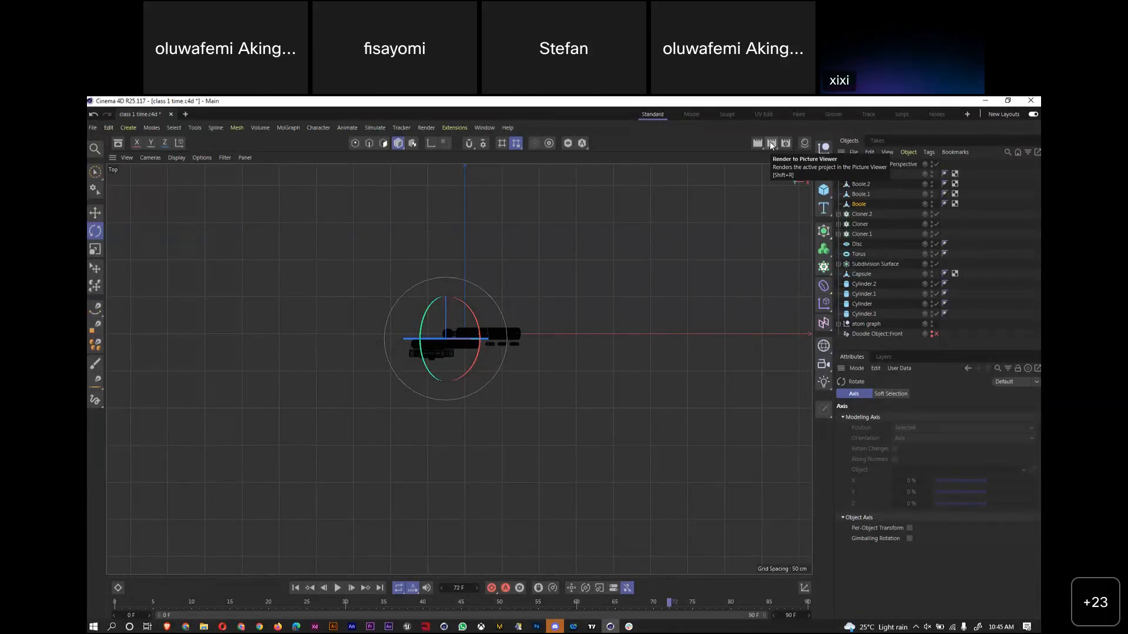
left_click(807, 158)
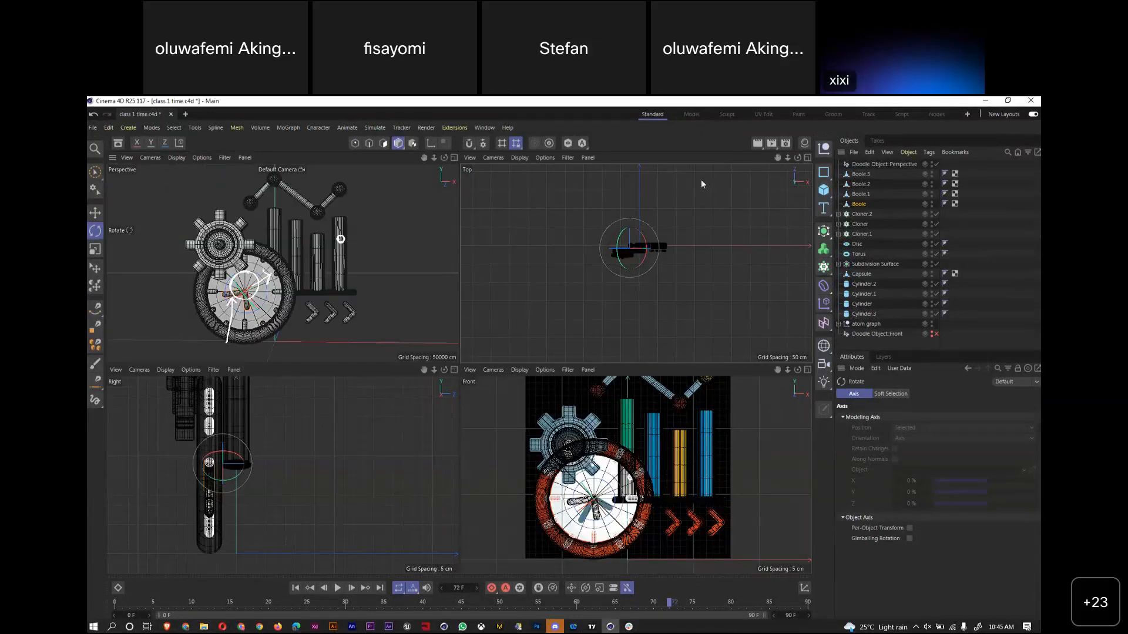
Add a camera from the full-size Perspective view and look through it
left_click(453, 158)
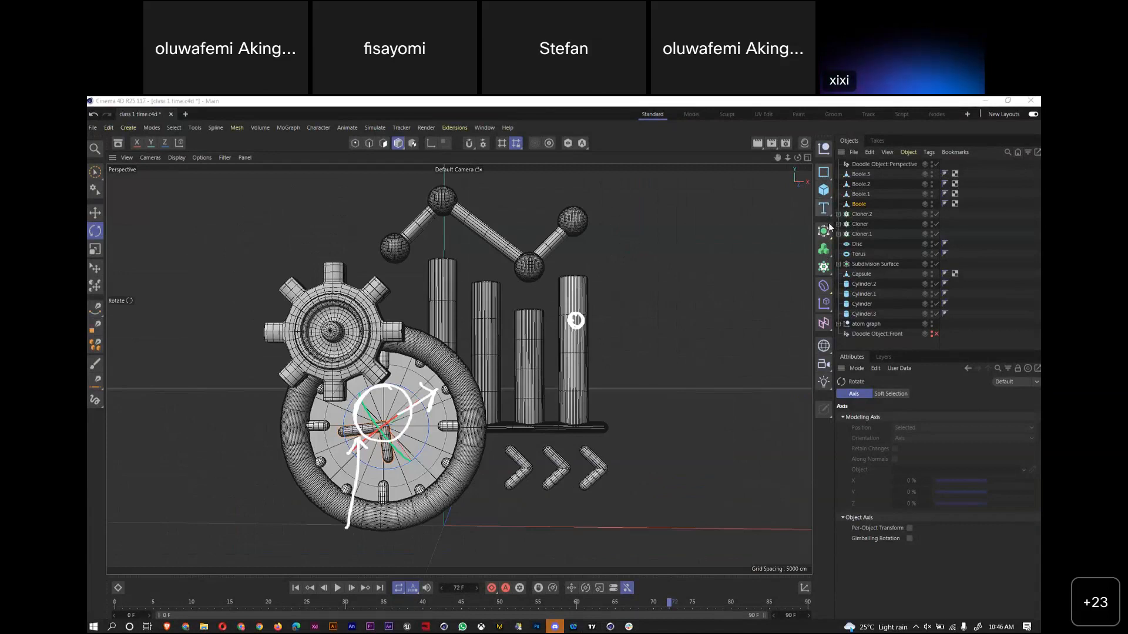
left_click(824, 364)
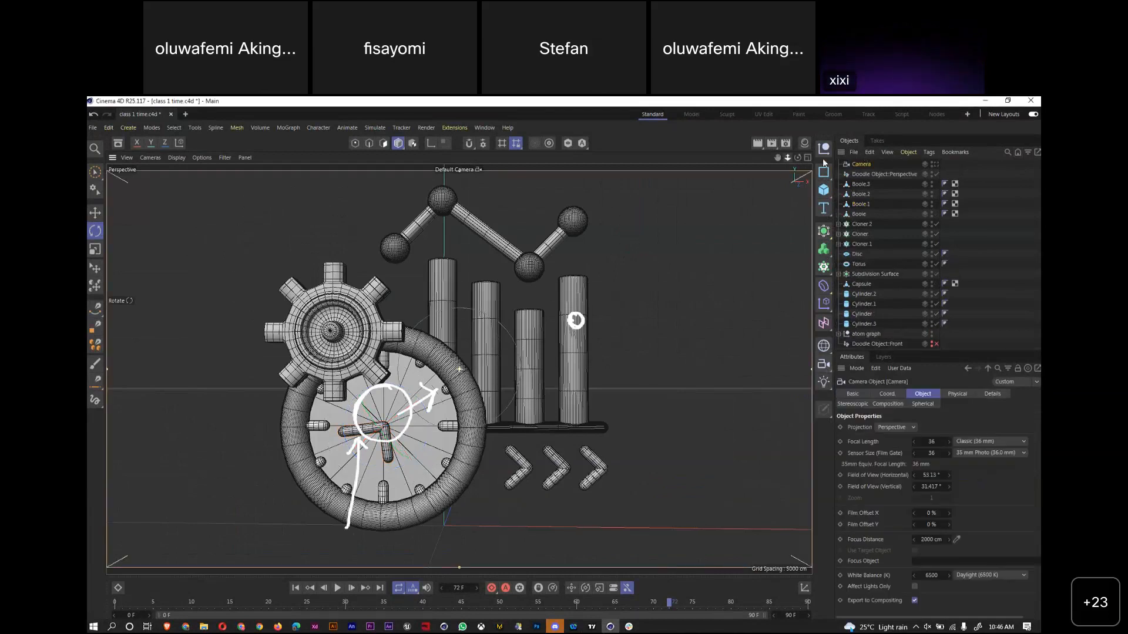
left_click(935, 164)
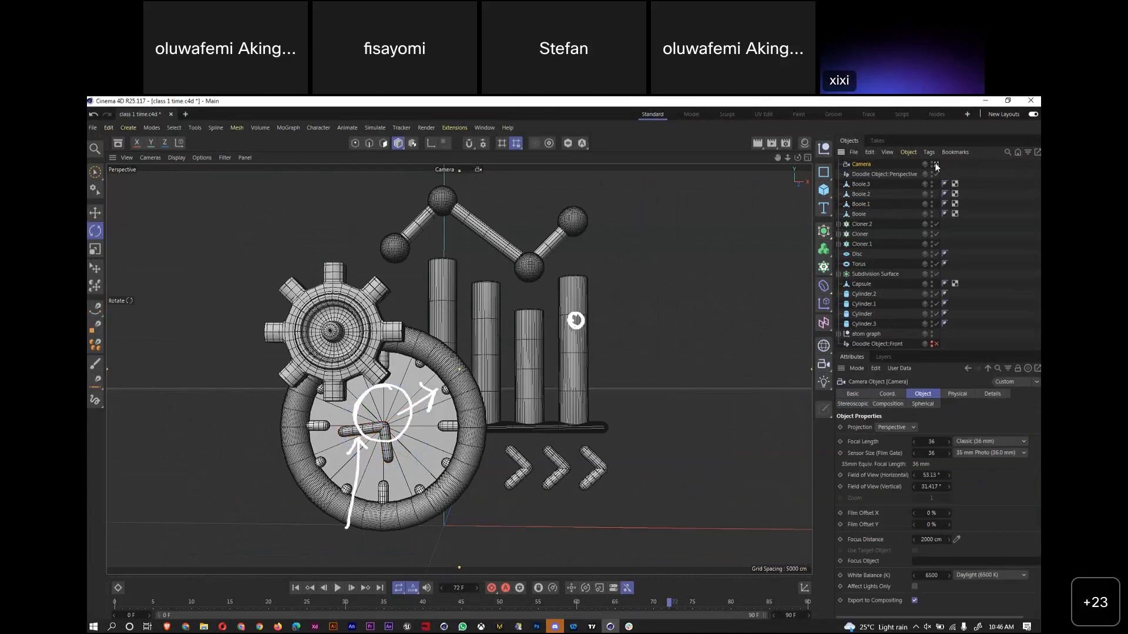
Pull the camera back to frame the whole clock-and-chart model with more space around it, and hide the Perspective doodle
left_click(473, 388)
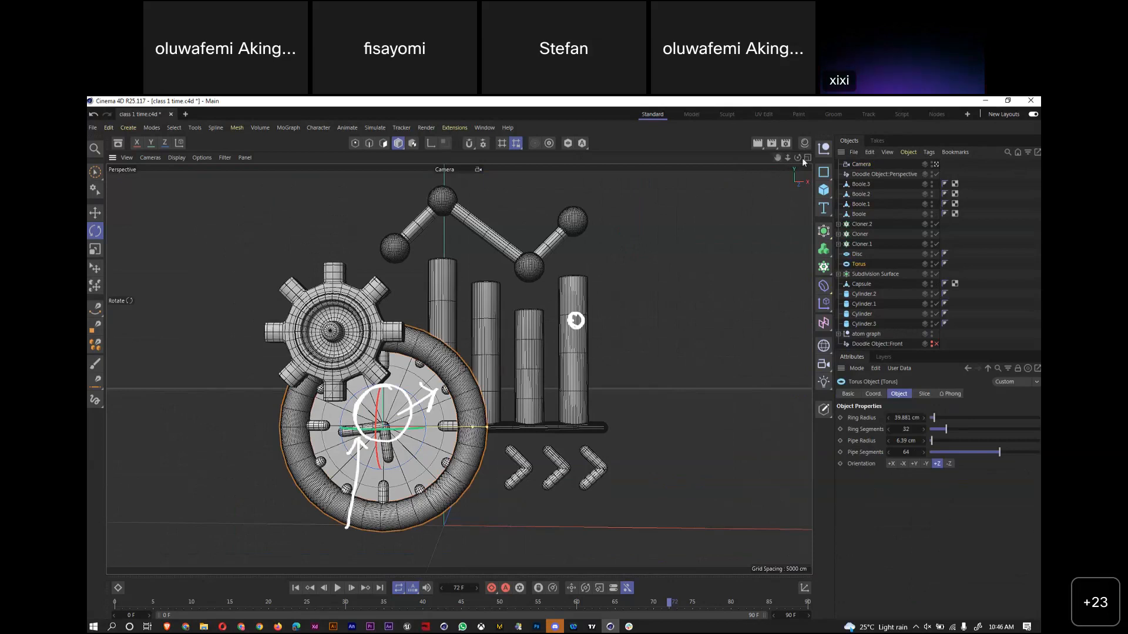
scroll(731, 200, "down", 5)
mouse_move(798, 156)
left_mouse_down()
mouse_move(788, 157)
mouse_move(808, 150)
mouse_move(799, 154)
left_mouse_up()
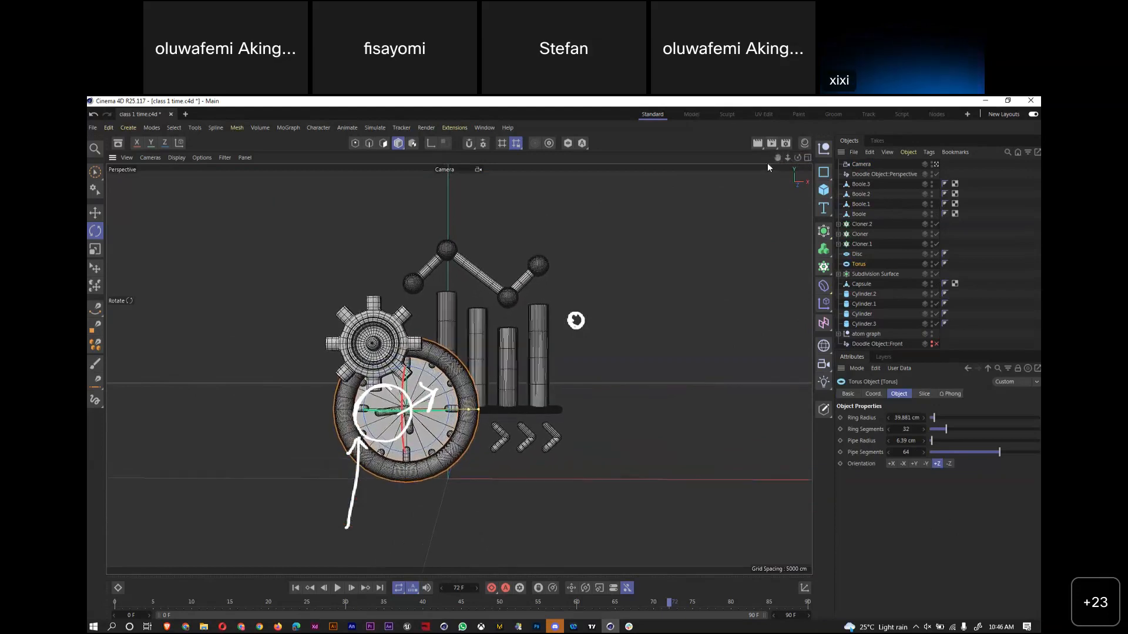
left_click_drag(787, 157, 792, 150)
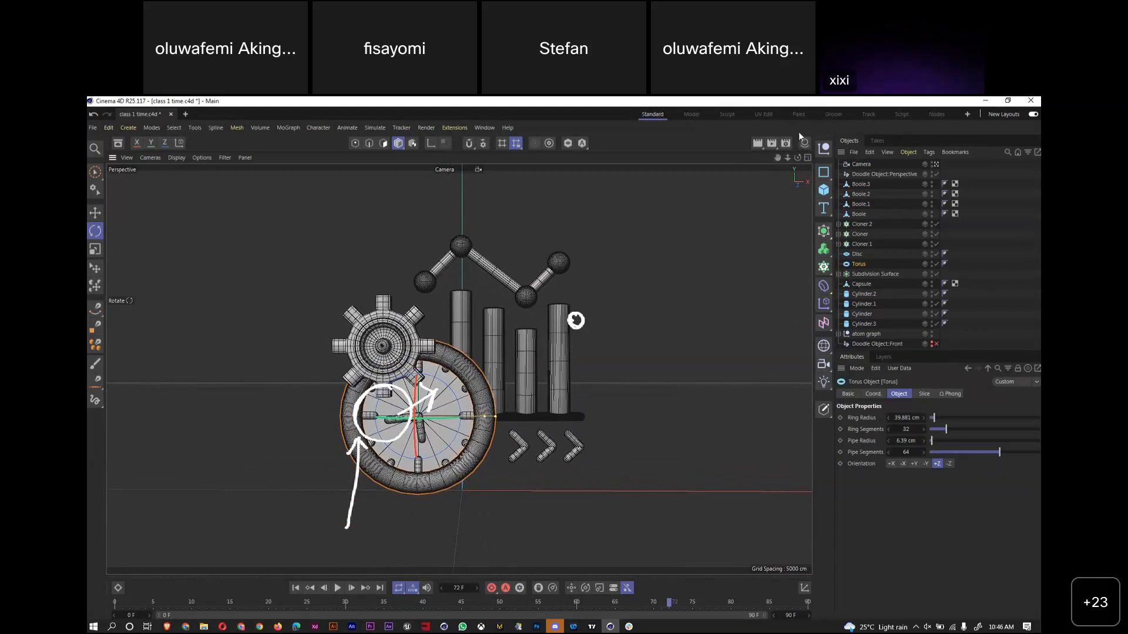
left_click_drag(787, 159, 839, 158)
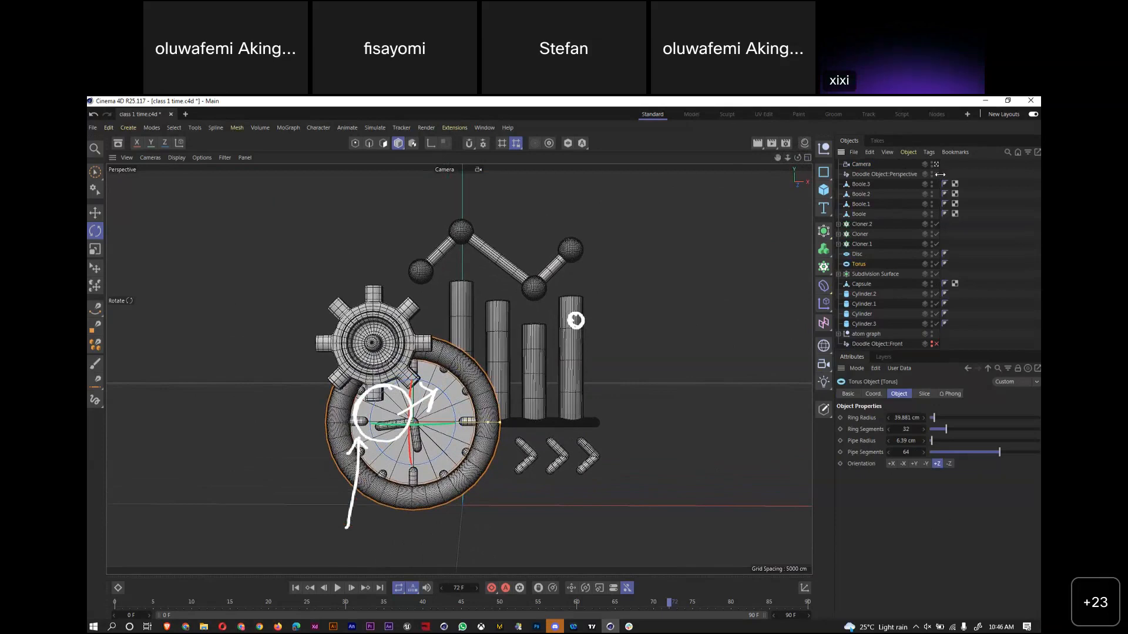
Shorten the camera's focus distance to about 368 cm in the Top view so that it ends at the model, and check the Perspective view
left_click(807, 157)
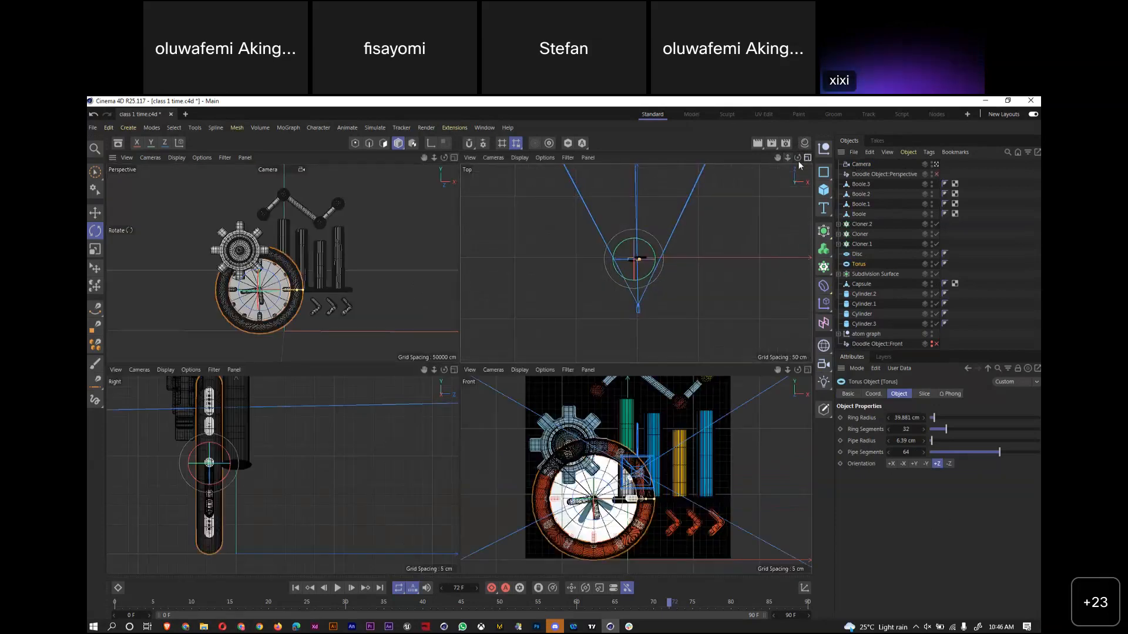
left_click(808, 158)
left_click_drag(755, 191, 641, 294)
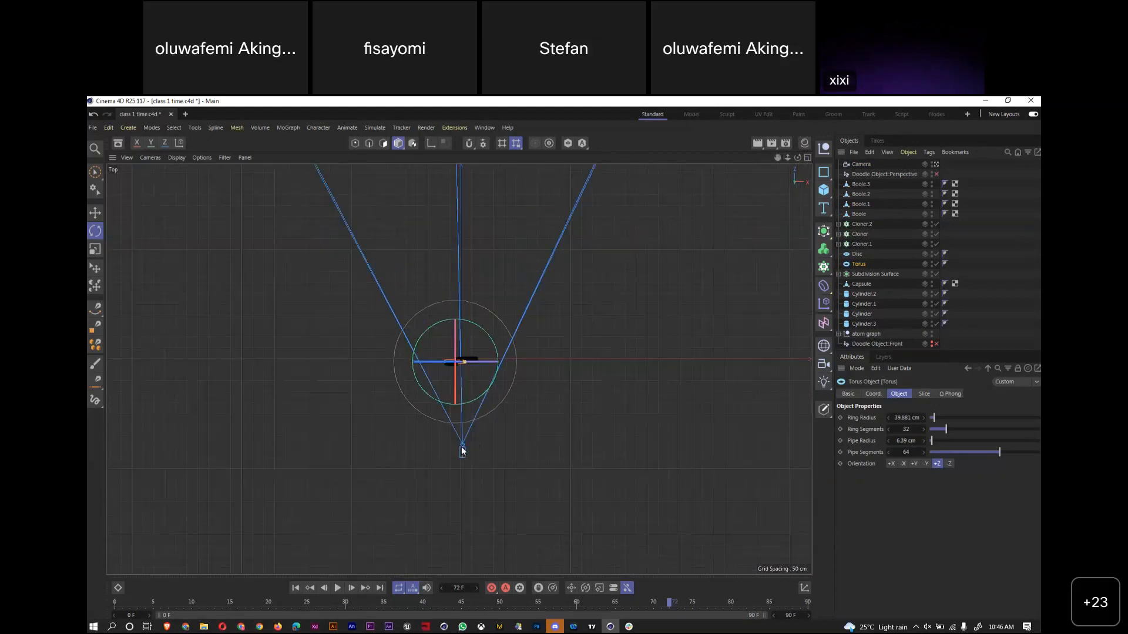
left_click_drag(784, 156, 759, 178)
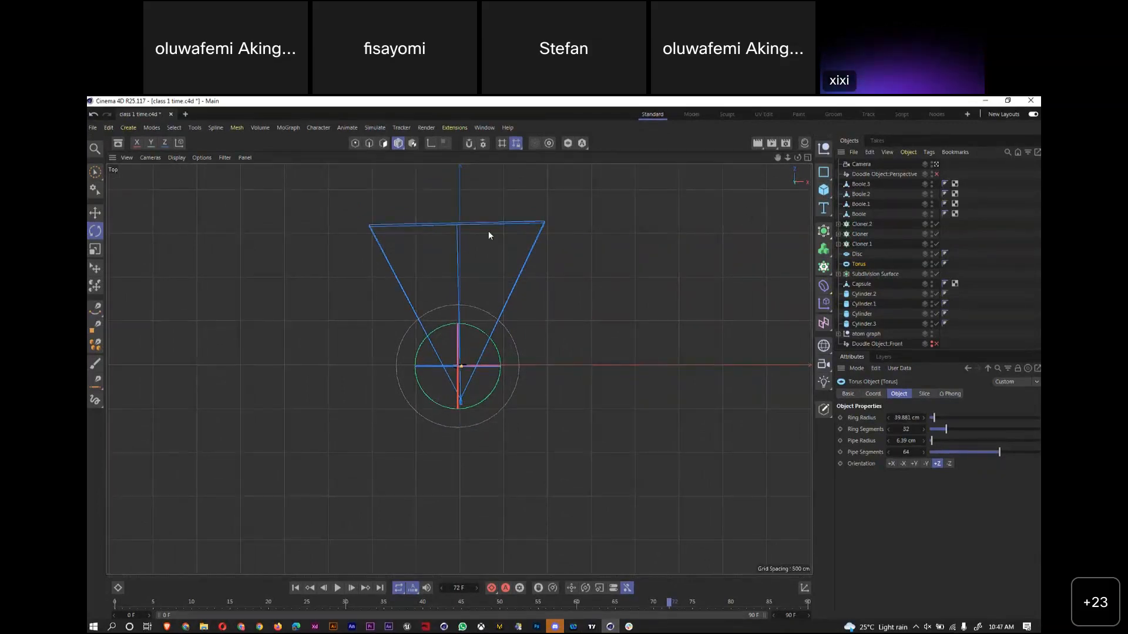
left_click(871, 166)
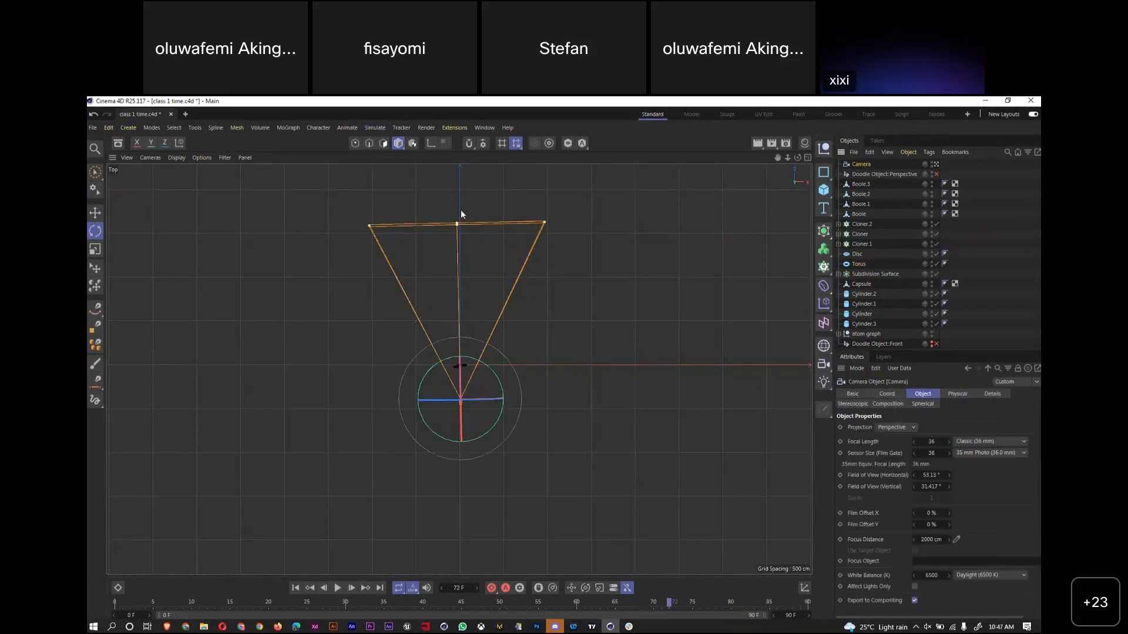
left_click_drag(456, 225, 470, 372)
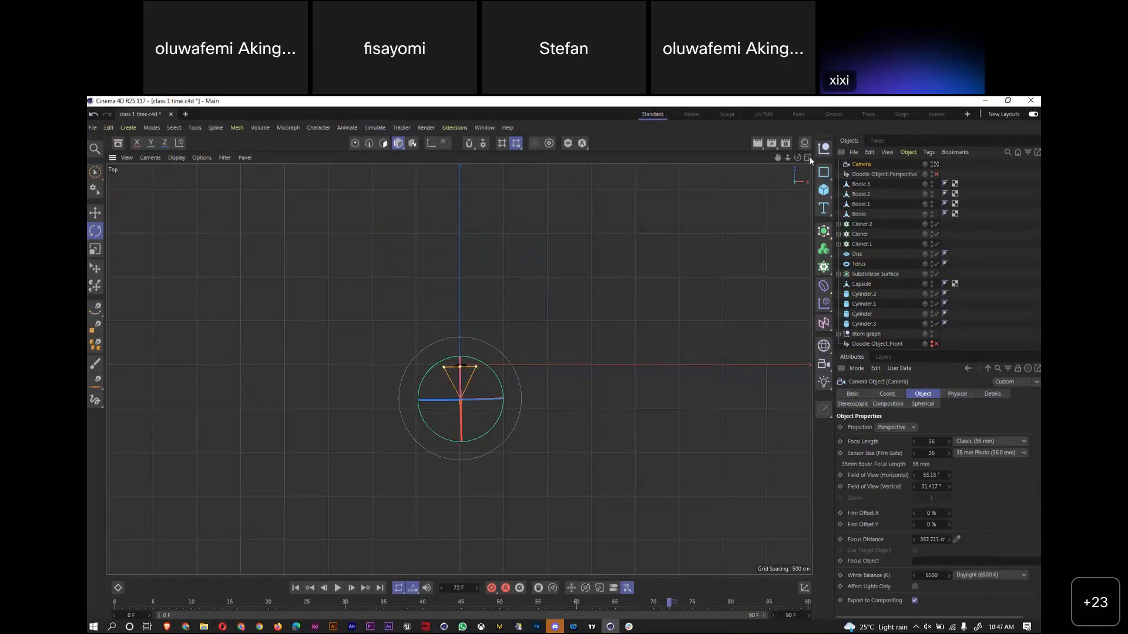
left_click(808, 158)
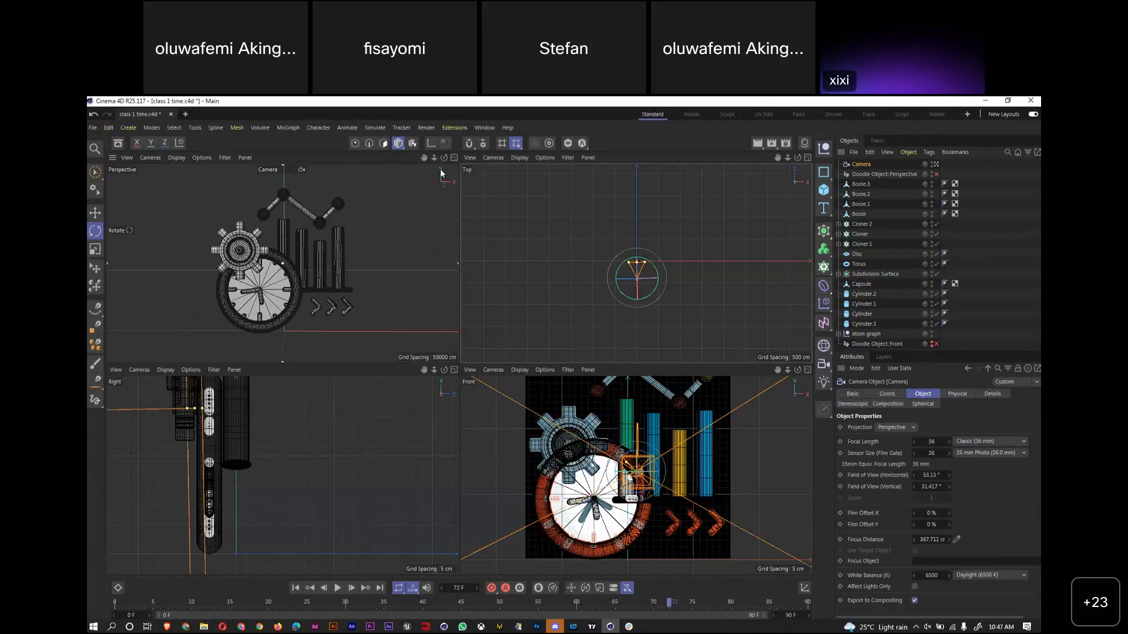
left_click(454, 157)
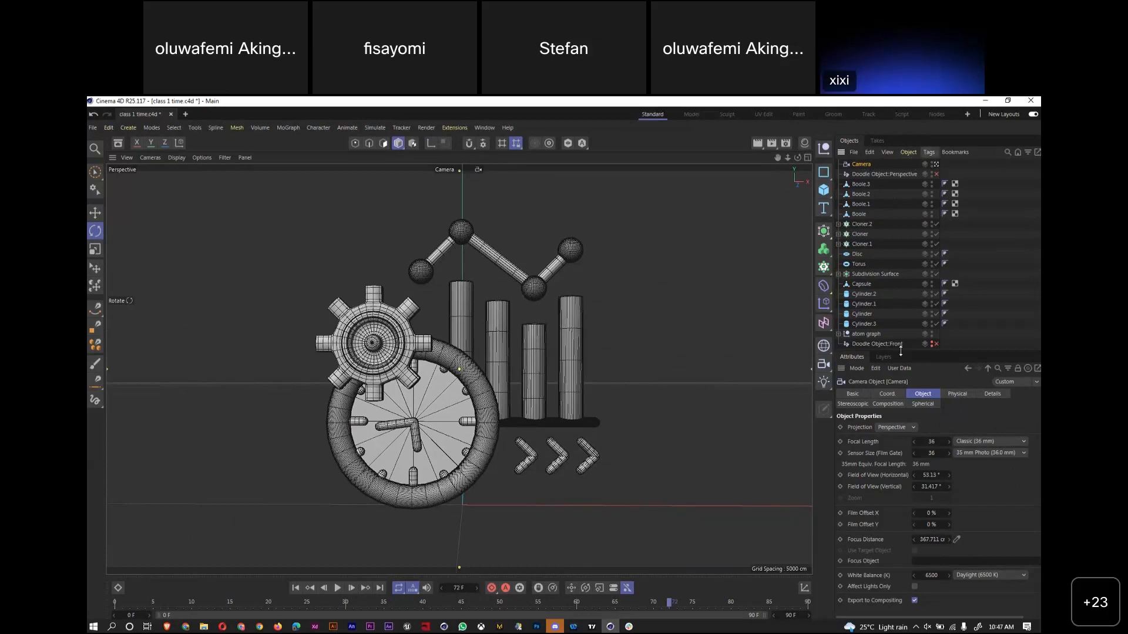
Widen the camera's horizontal field of view to 113.13° and narrow it to 28.13° while viewing its cone in the Top view
left_click(808, 157)
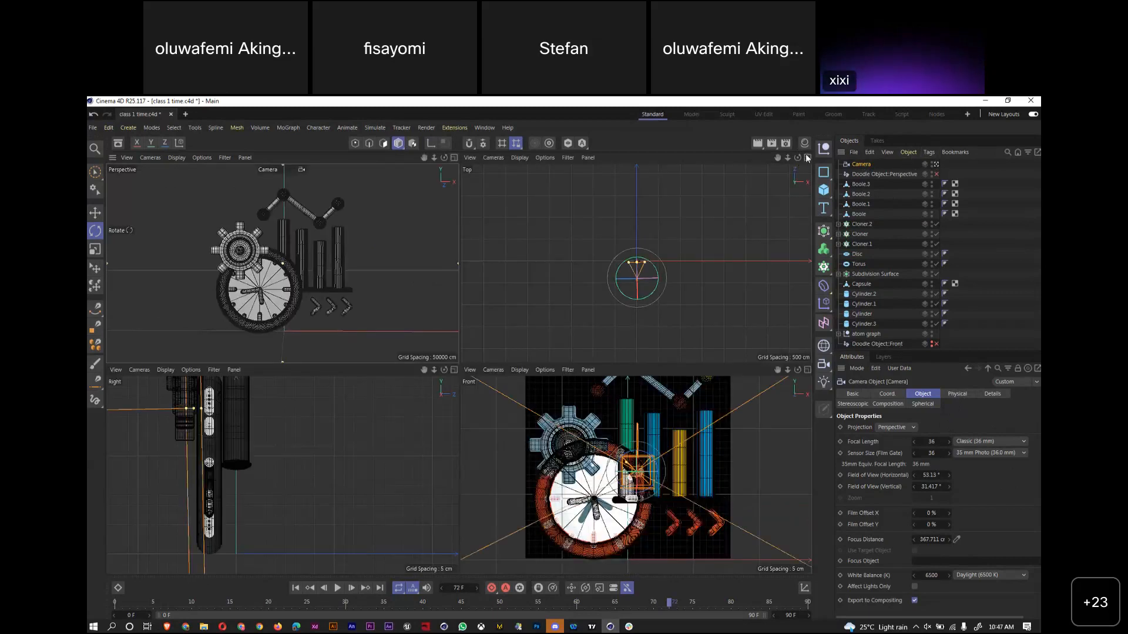
left_click(807, 157)
key("o")
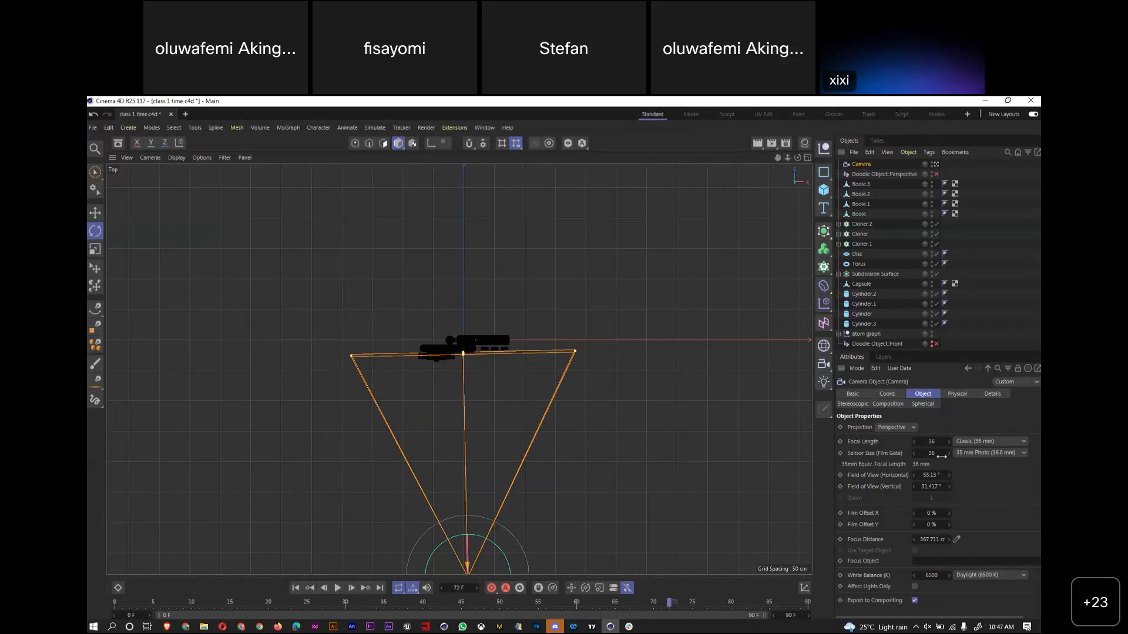
left_click(949, 475)
left_click_drag(950, 475, 940, 473)
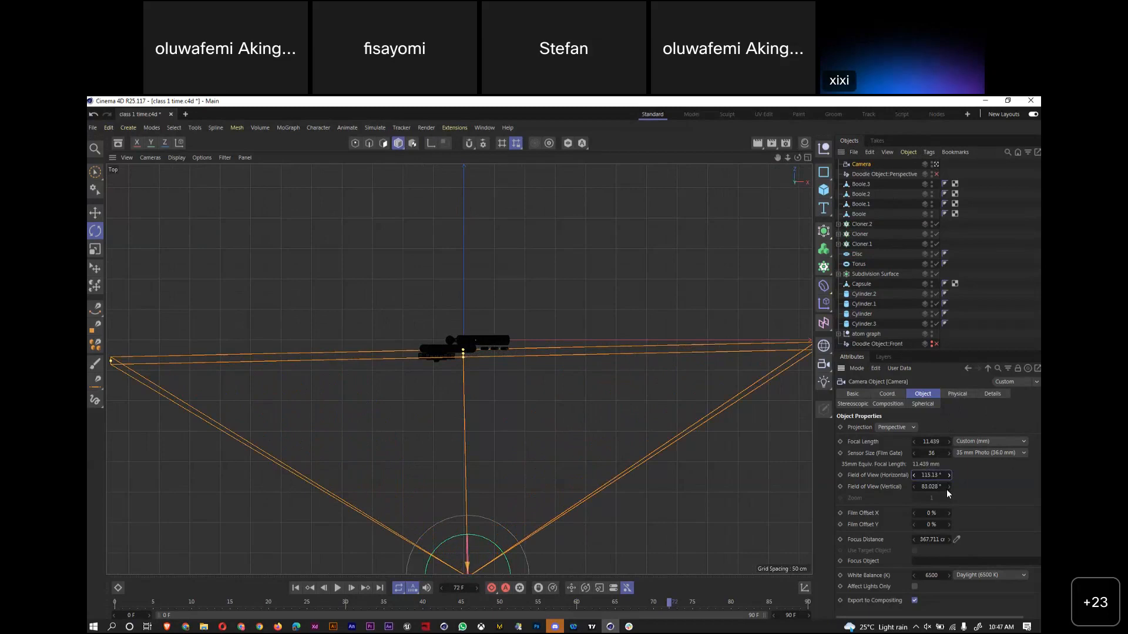
left_click(915, 475)
left_click_drag(914, 476, 919, 475)
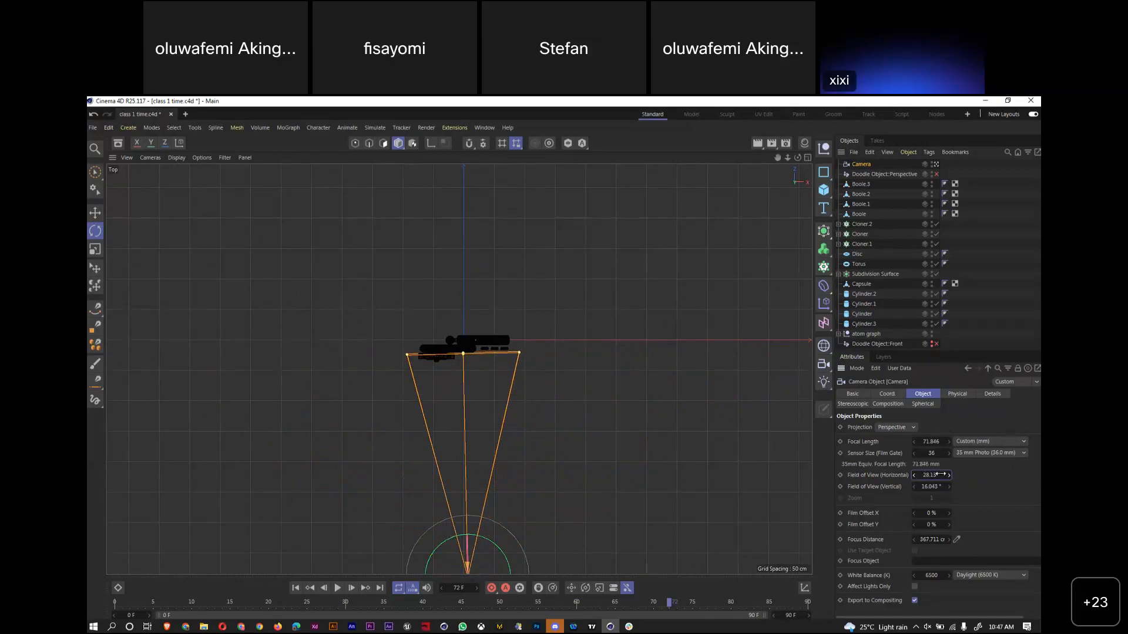
scroll(781, 175, "down", 5)
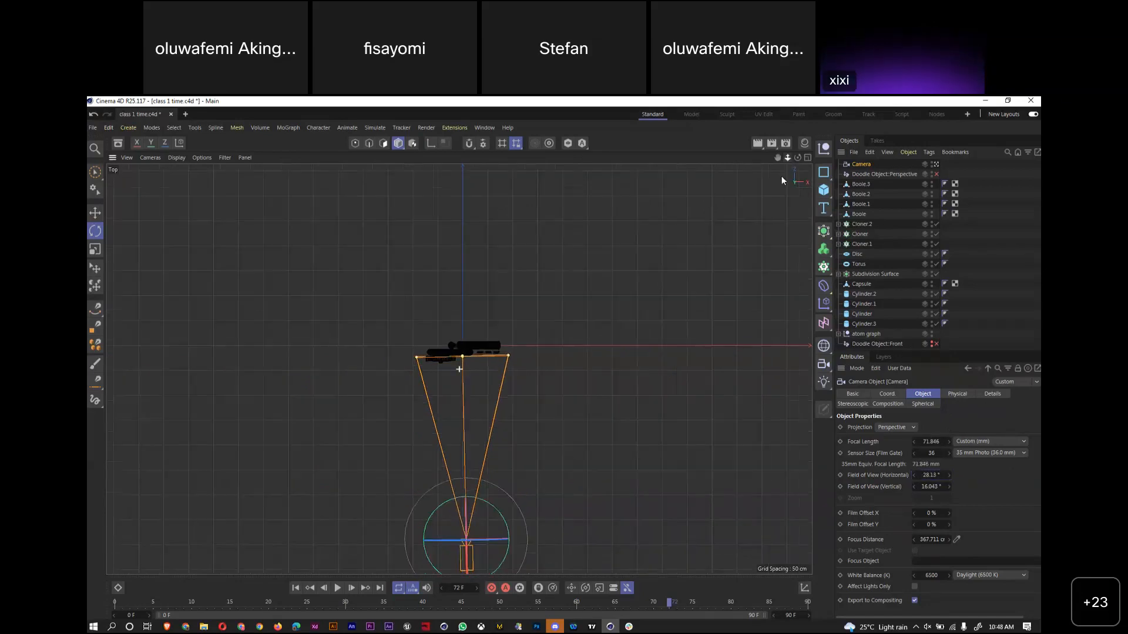
Set the camera's horizontal field of view to 43.13° while looking through it in a full-size Perspective view
left_click(805, 158)
left_click(454, 158)
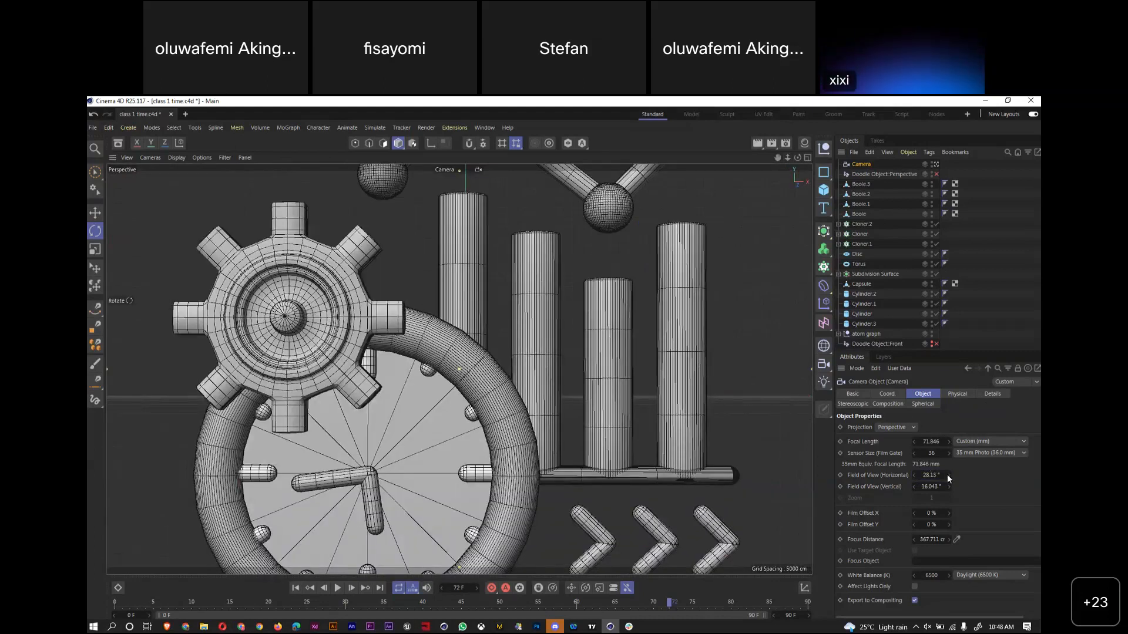
mouse_move(949, 473)
left_mouse_down()
mouse_move(967, 475)
mouse_move(941, 475)
mouse_move(956, 478)
left_mouse_up()
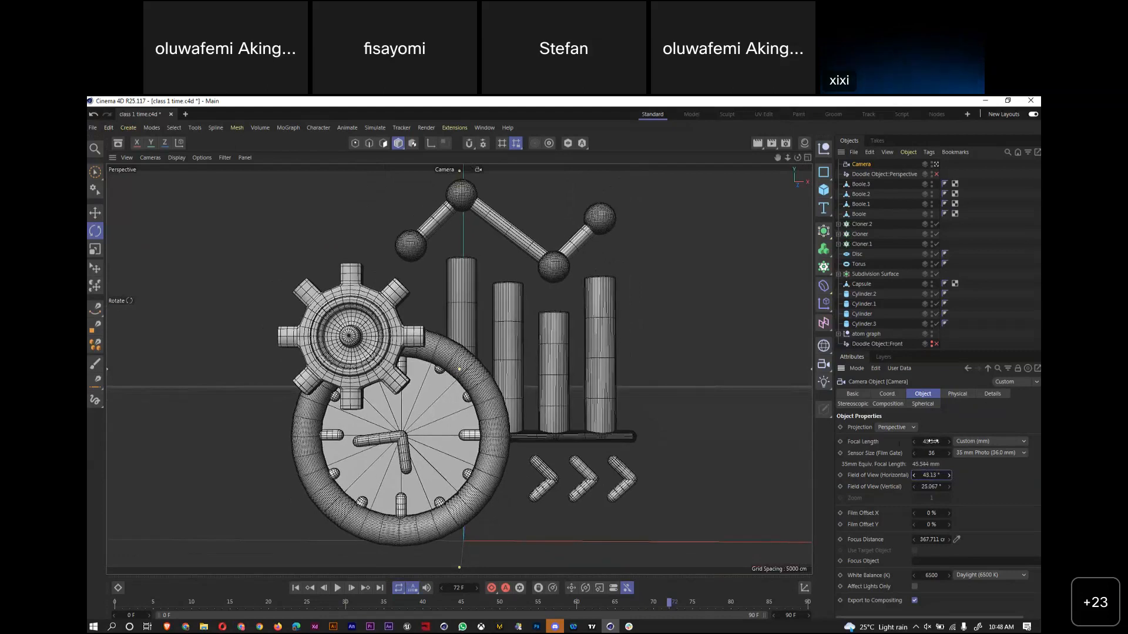
Try the Wide Angle (25 mm) and Super Wide (15 mm) focal length presets while comparing the camera's cone in the Top view
left_click(991, 443)
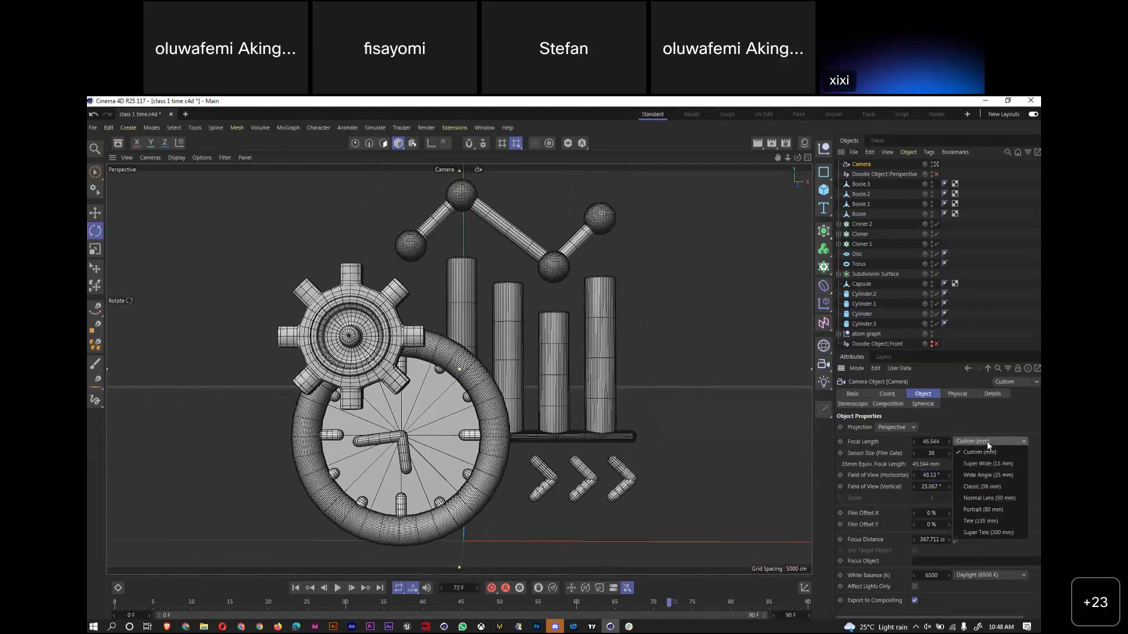
left_click(986, 474)
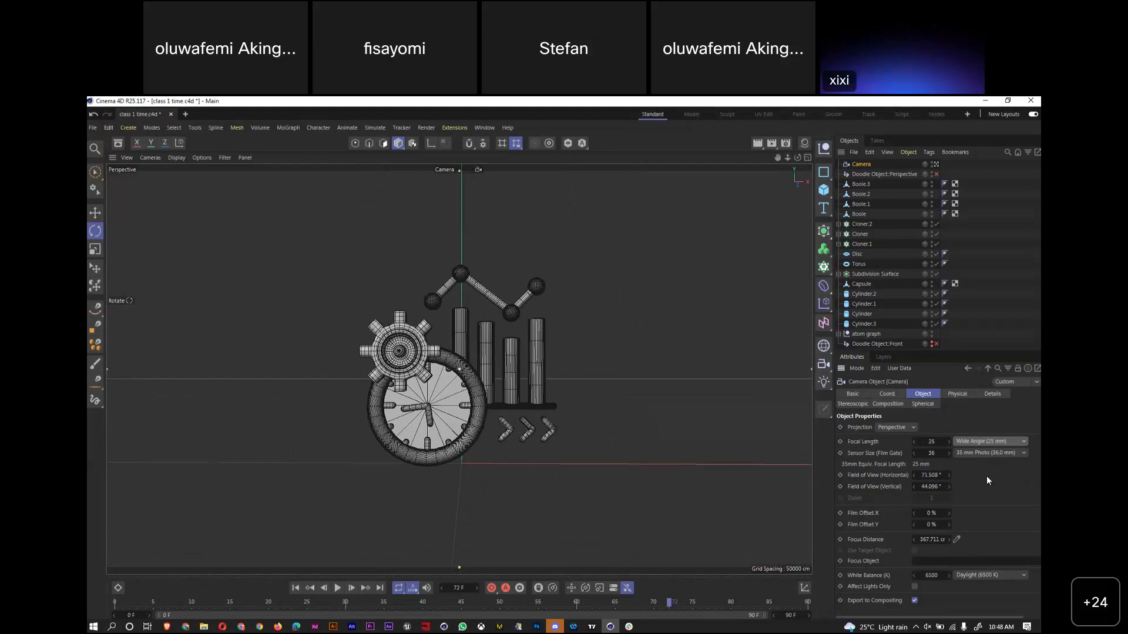
left_click(807, 157)
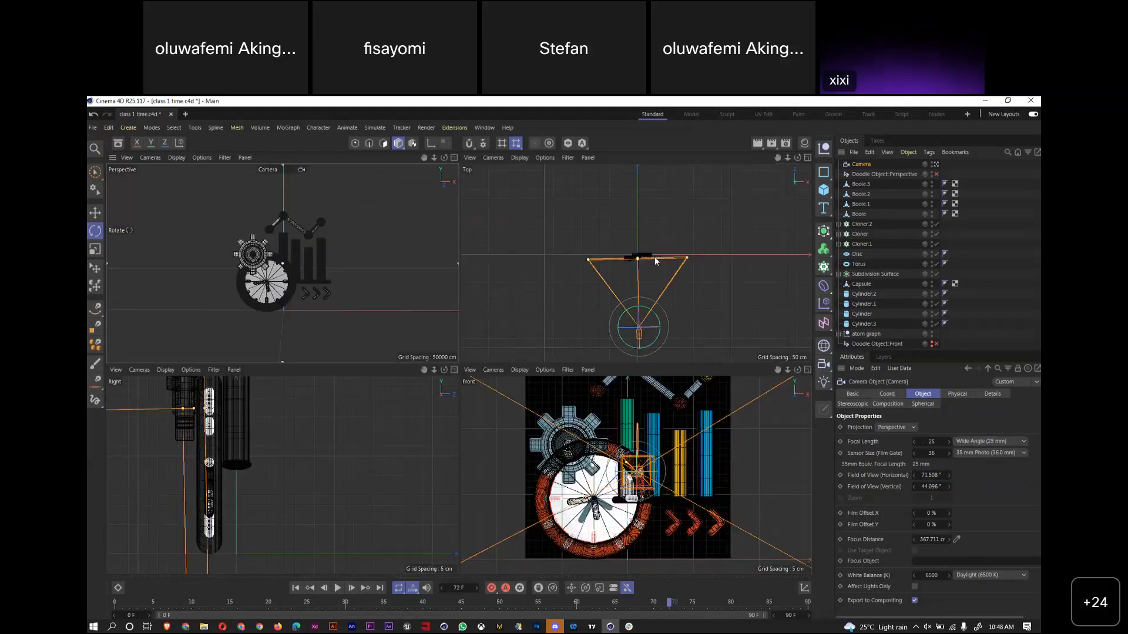
left_click(990, 441)
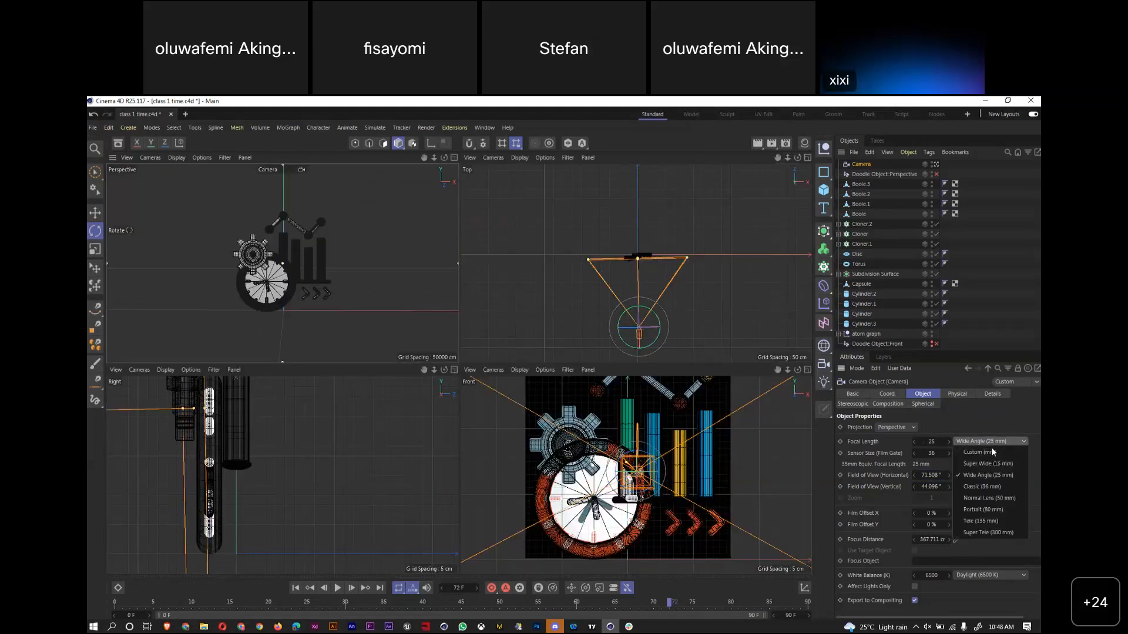
left_click(989, 464)
Try the Portrait (80 mm) and Tele (135 mm) focal length presets, and return the camera to Portrait
left_click(995, 442)
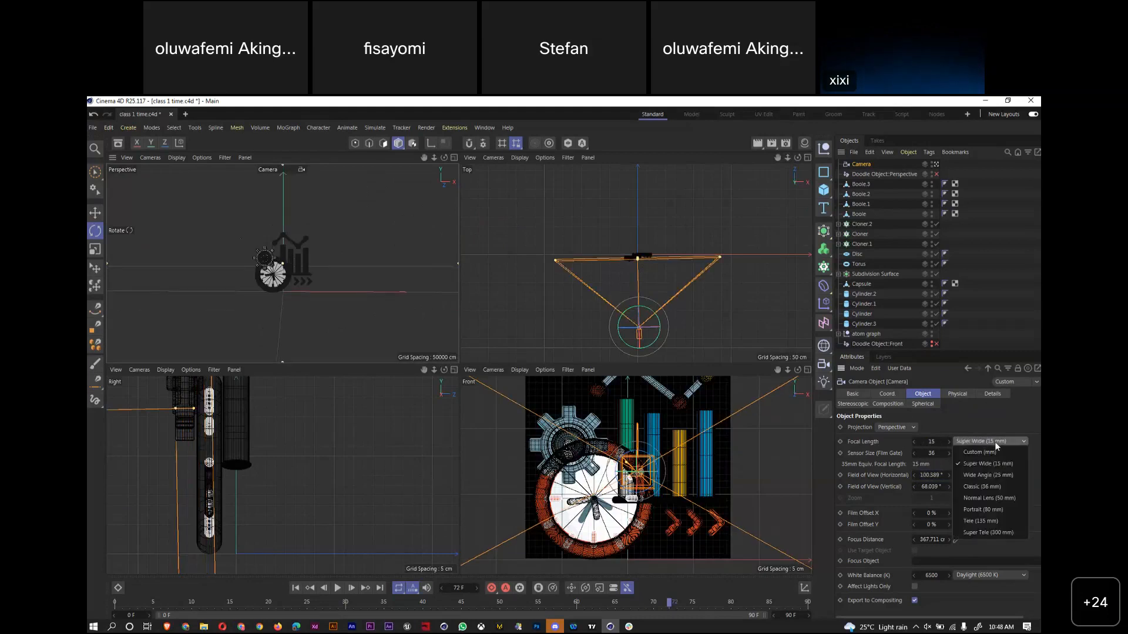
left_click(985, 510)
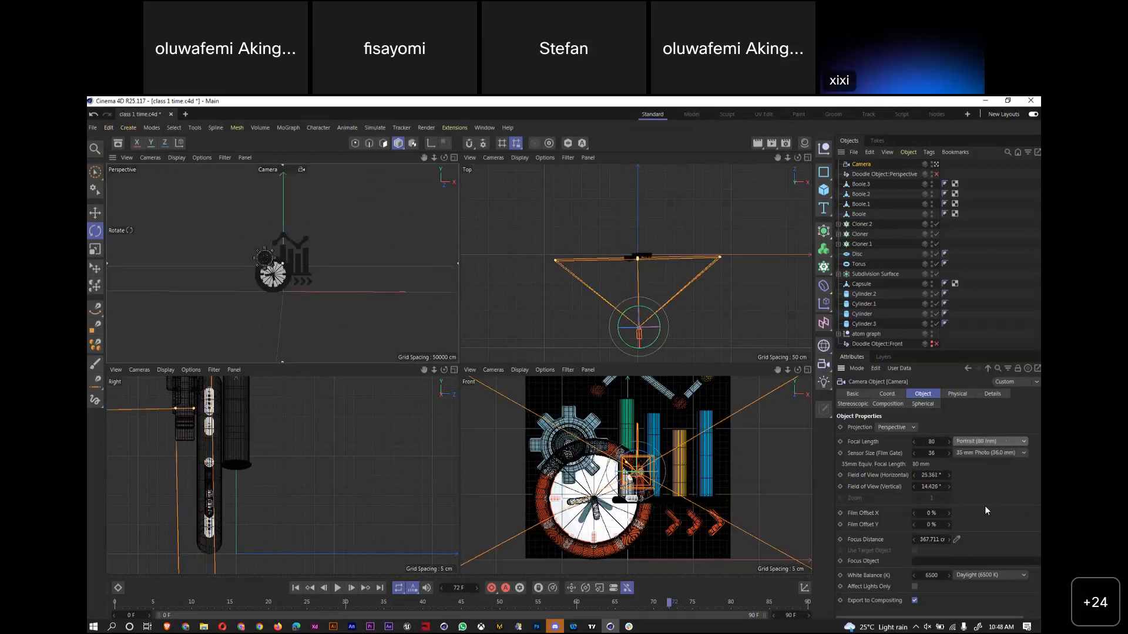
left_click(985, 441)
left_click(981, 522)
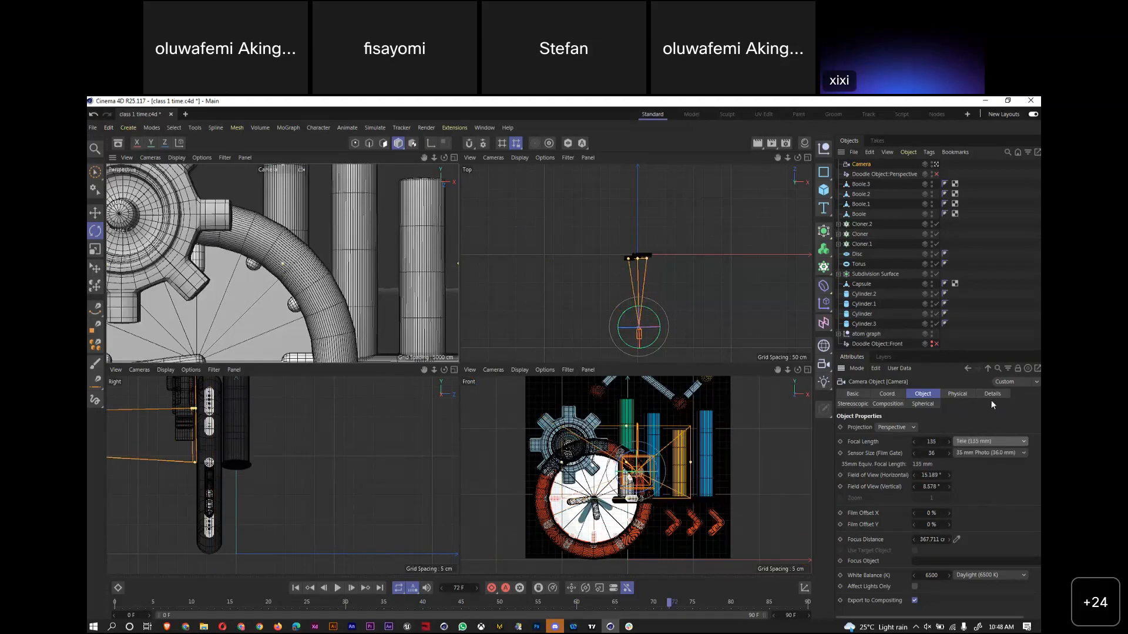
left_click(987, 442)
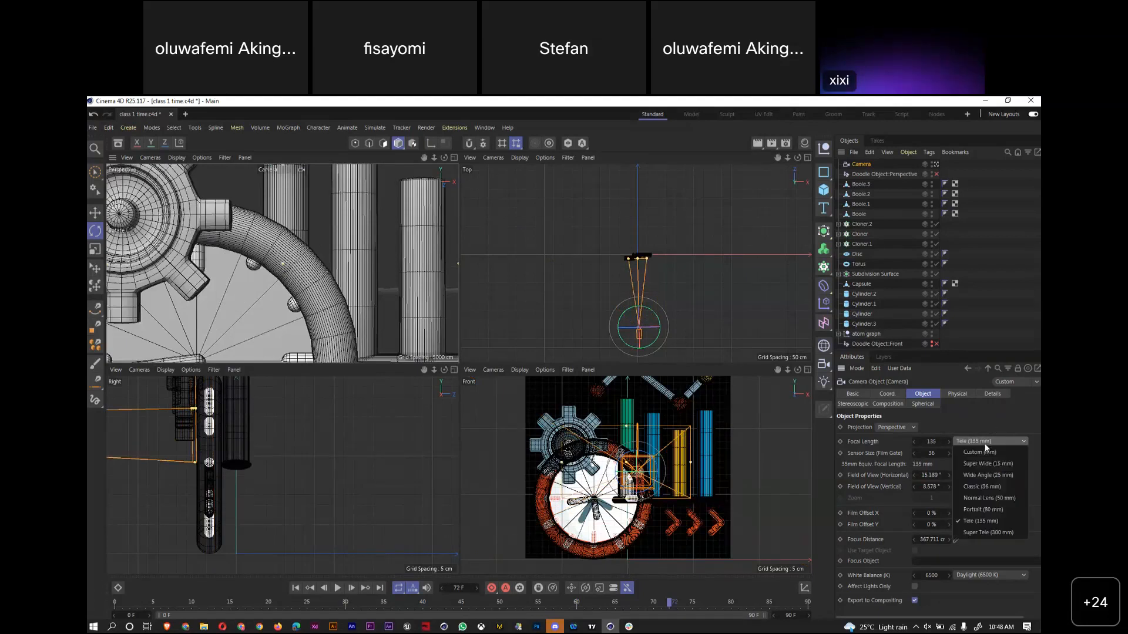
left_click(989, 508)
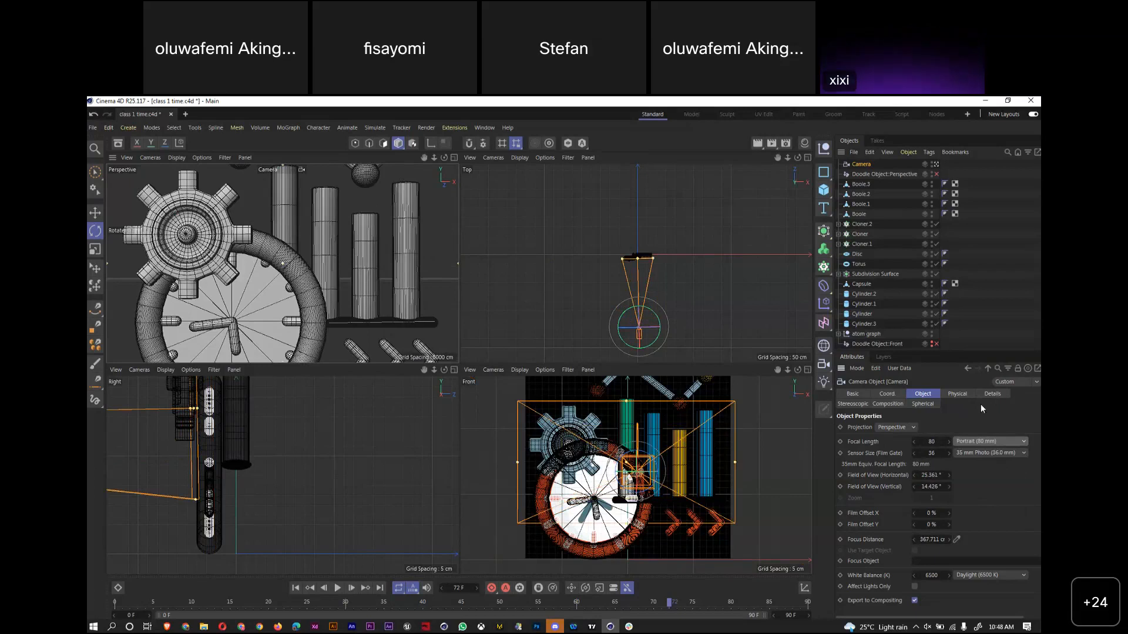
Set the camera's focal length to Classic (36 mm) and show the Perspective view at full size
left_click(980, 441)
left_click(982, 487)
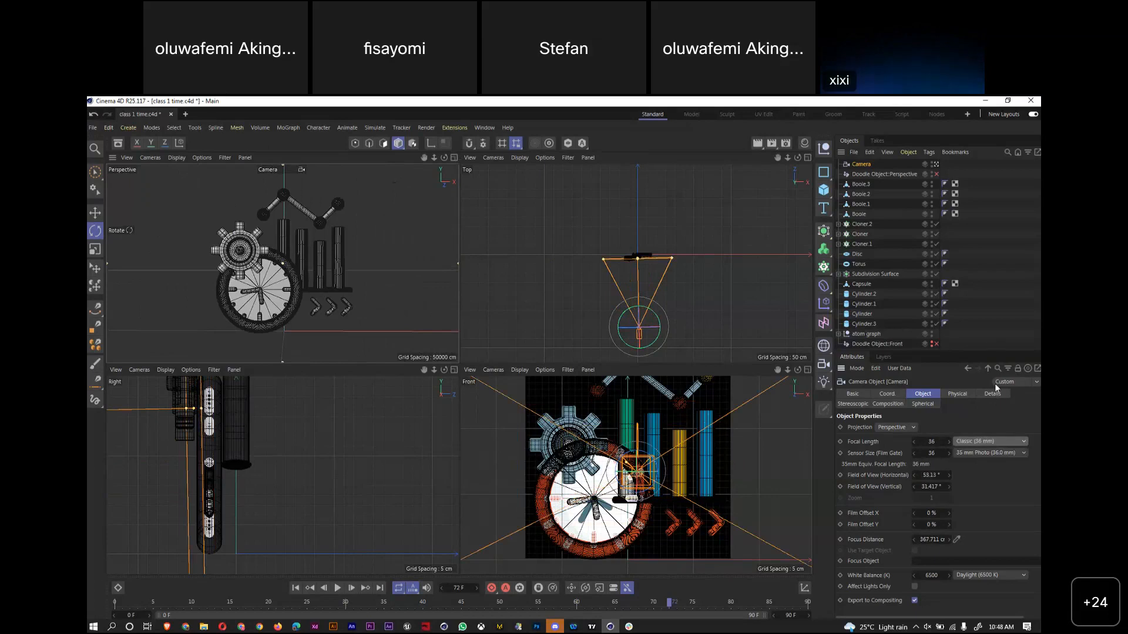
middle_click(453, 165)
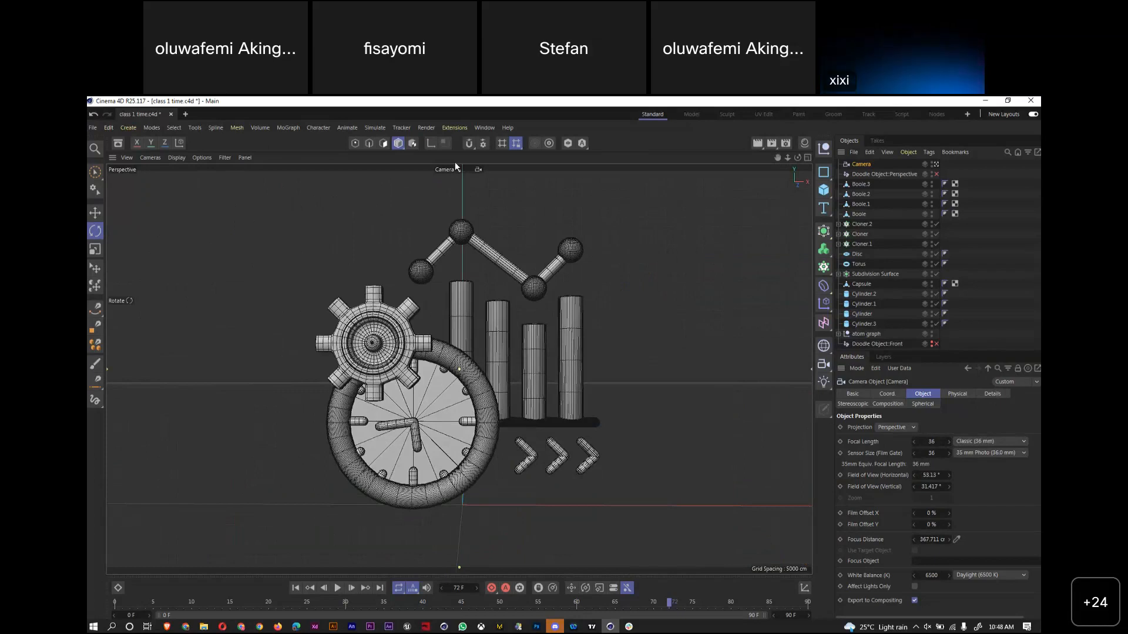
Turn on the Grid and Diagonal composition helpers for the camera
left_click(888, 405)
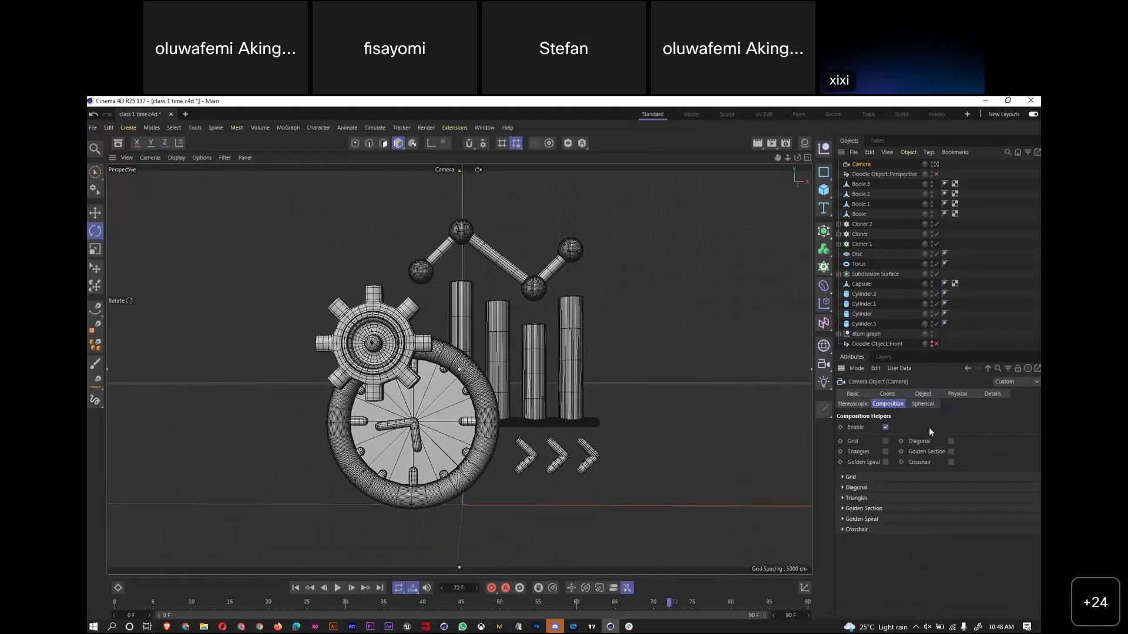
left_click(885, 441)
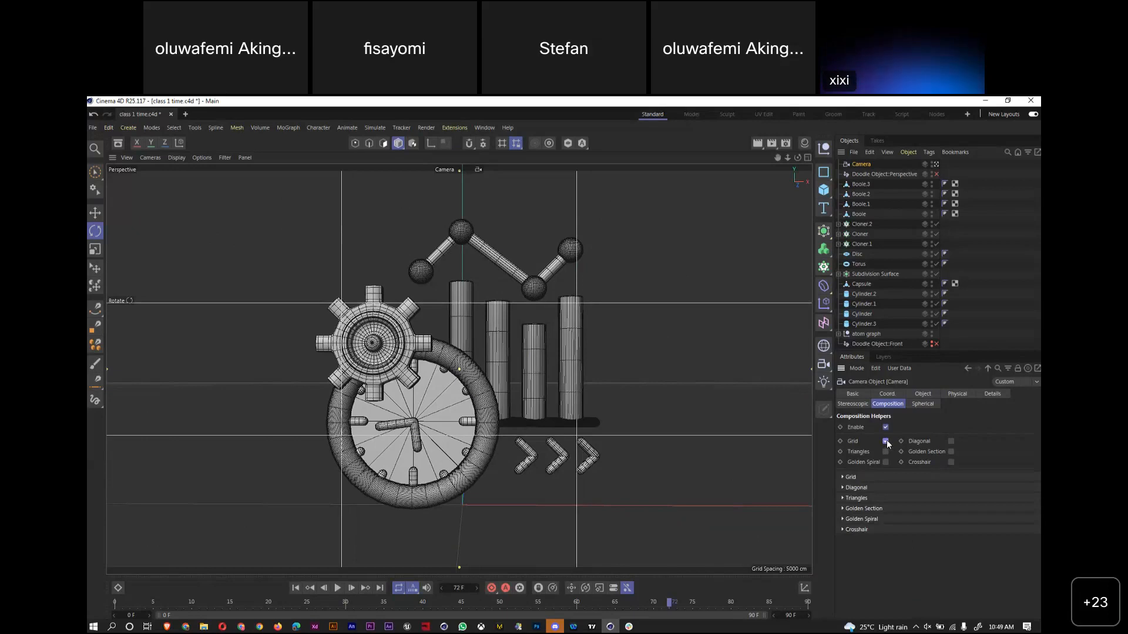
left_click(950, 441)
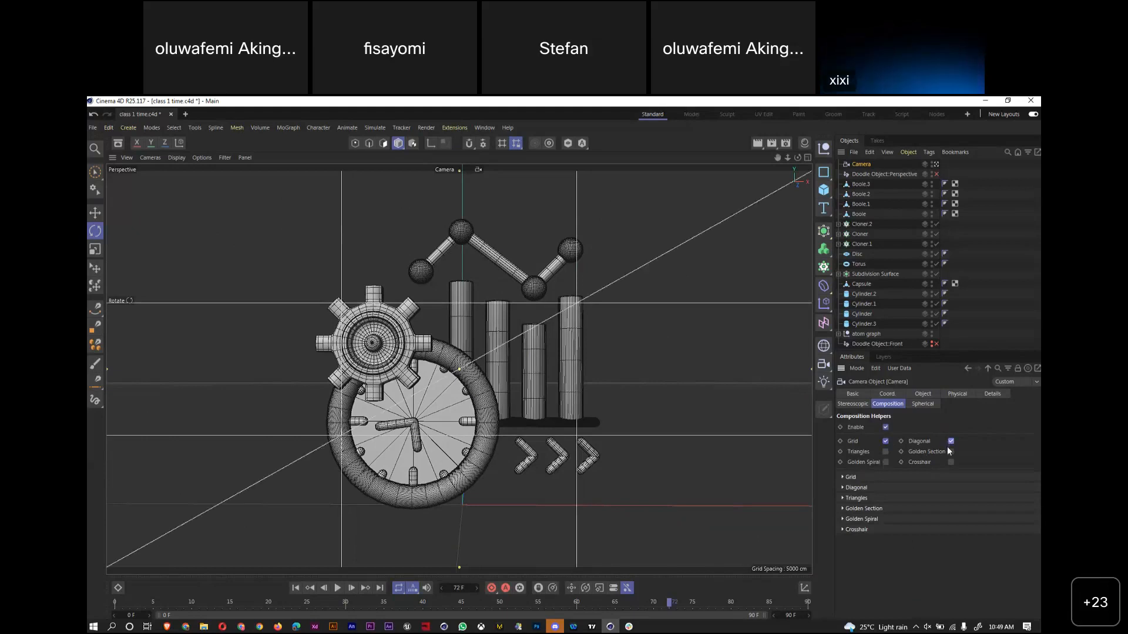
Preview the Golden Section and Golden Spiral composition helpers, and turn both off again
left_click(951, 452)
left_click(951, 451)
left_click(885, 462)
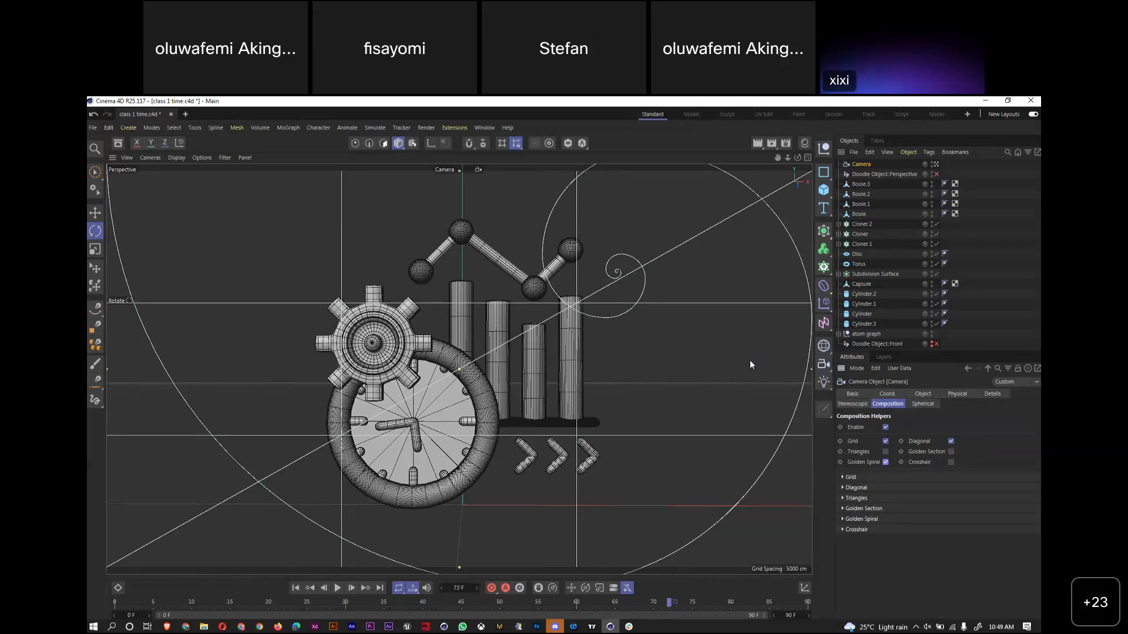
left_click(886, 463)
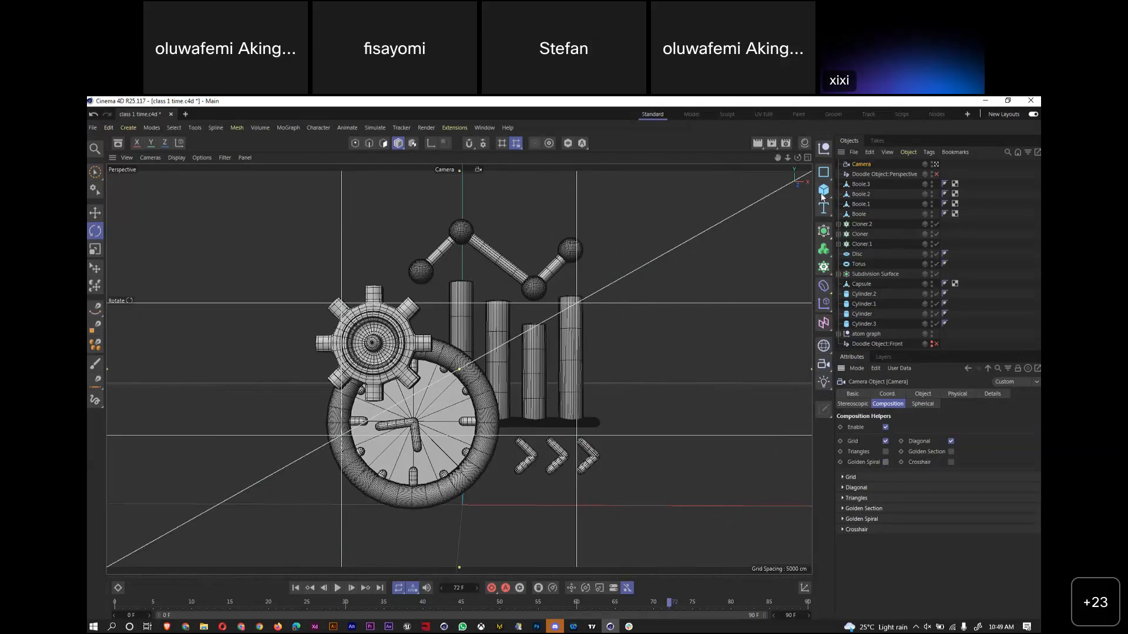
Shift the camera framing sideways across the composition grid, and settle the clock-and-chart model in the middle column
left_click_drag(777, 157, 636, 153)
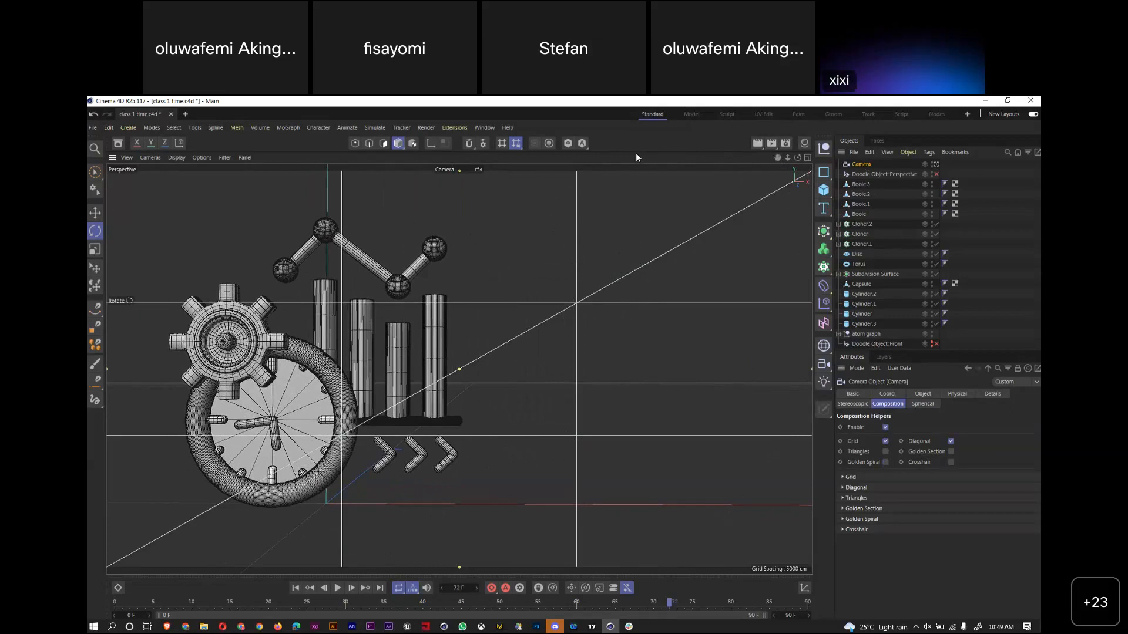
left_click_drag(798, 156, 794, 157)
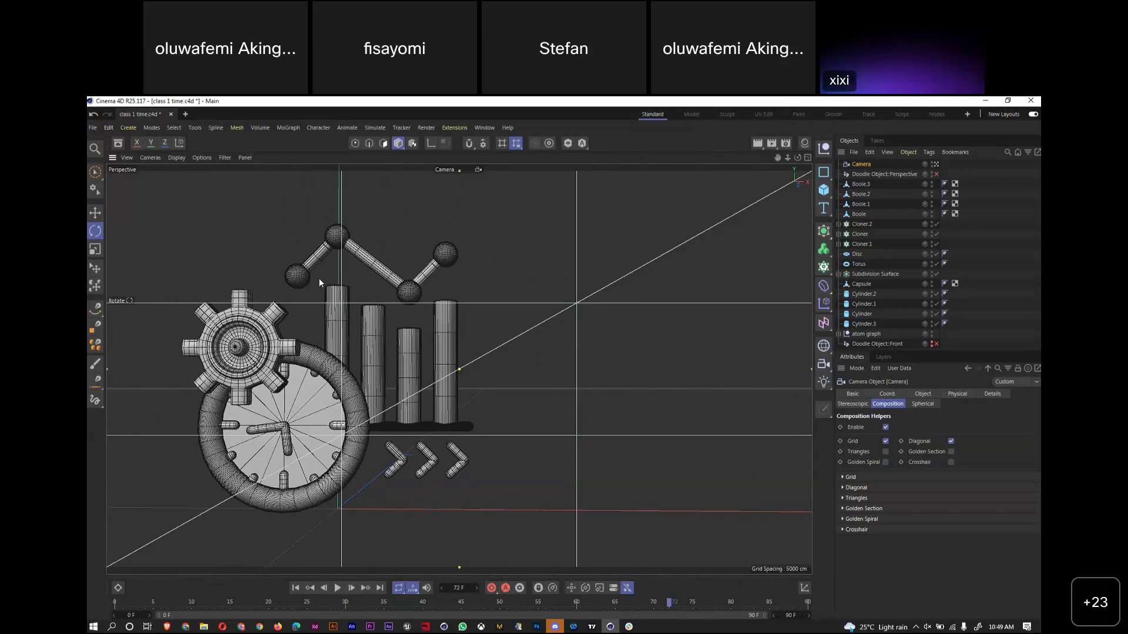
left_click_drag(775, 156, 916, 167)
left_click_drag(995, 165, 1031, 165)
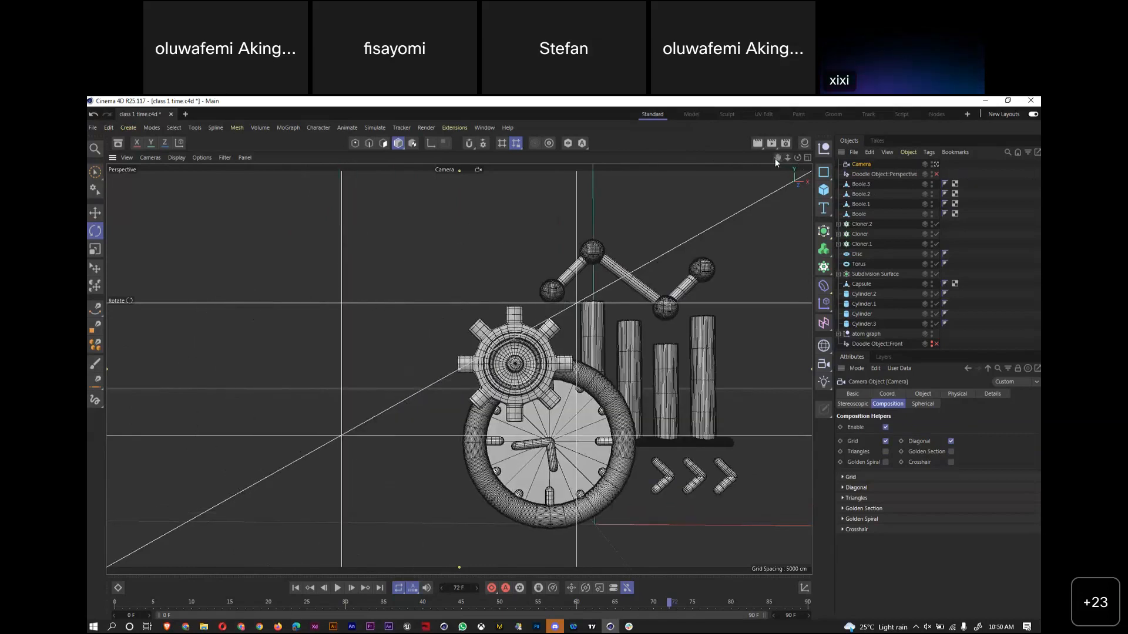
left_click_drag(774, 157, 641, 146)
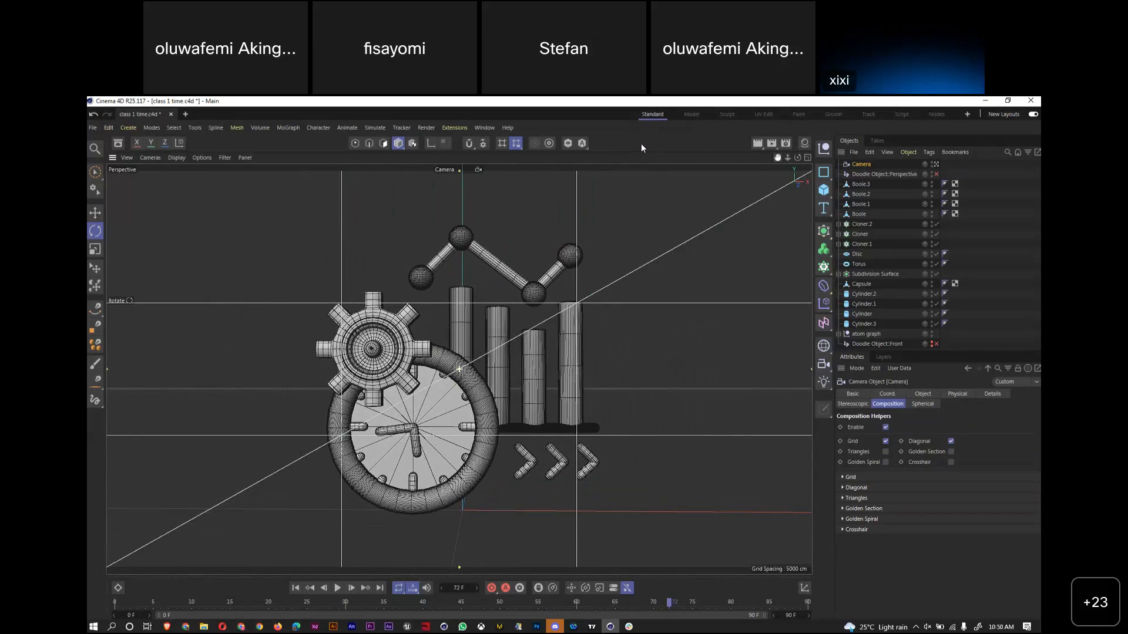
left_click_drag(640, 144, 643, 123)
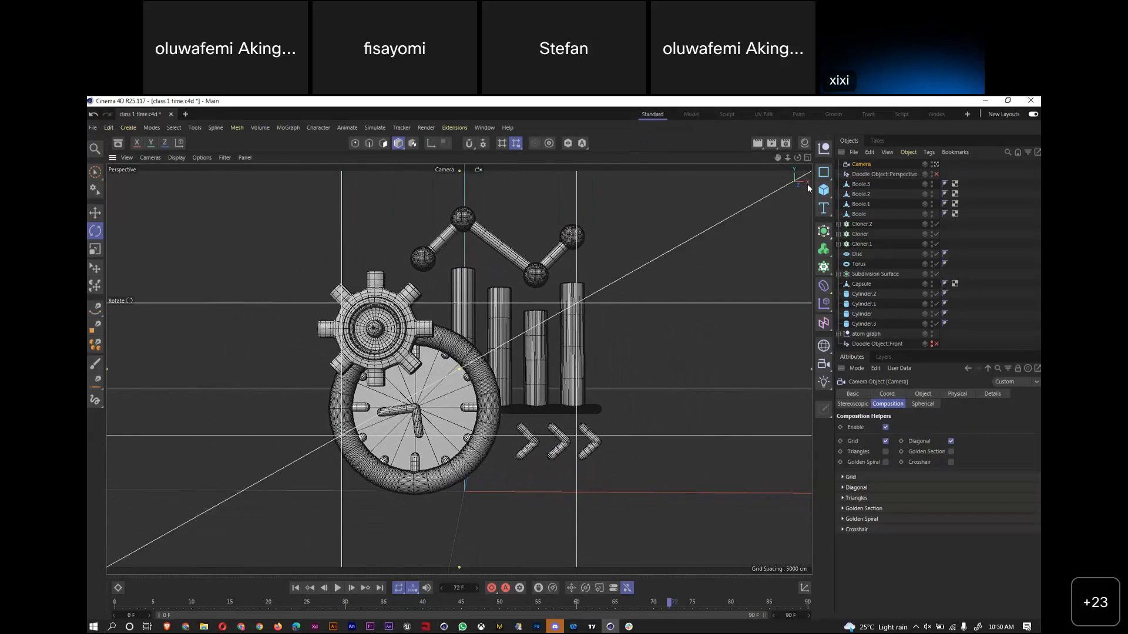
mouse_move(798, 158)
left_mouse_down()
mouse_move(802, 167)
mouse_move(796, 158)
left_mouse_up()
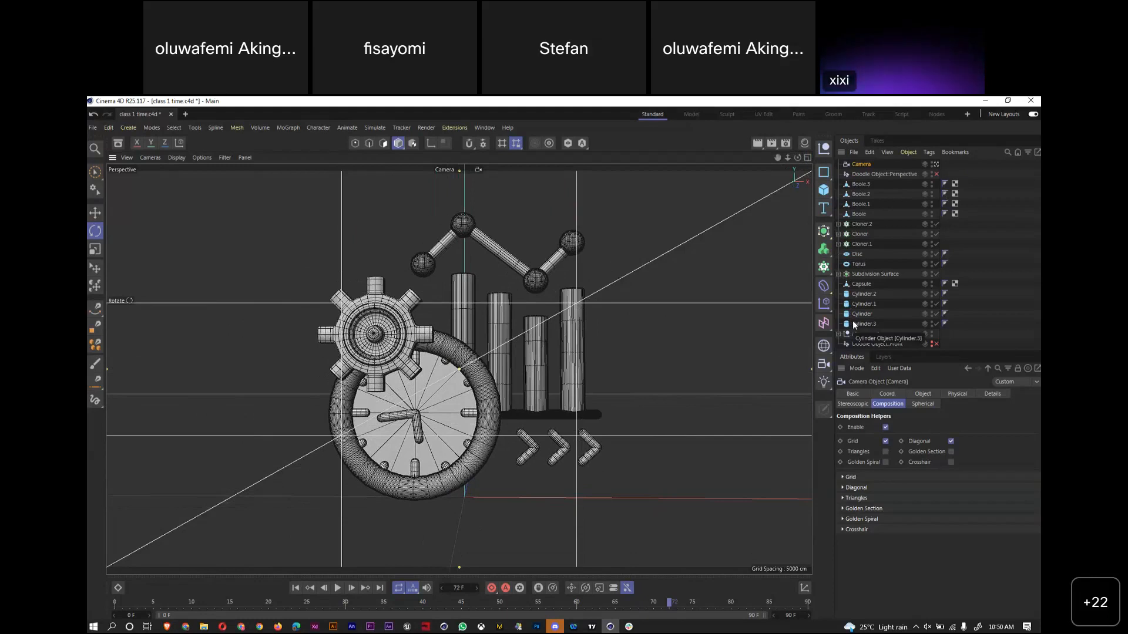
Add an Area Light to the scene while working in a full-size Top view
left_click(807, 158)
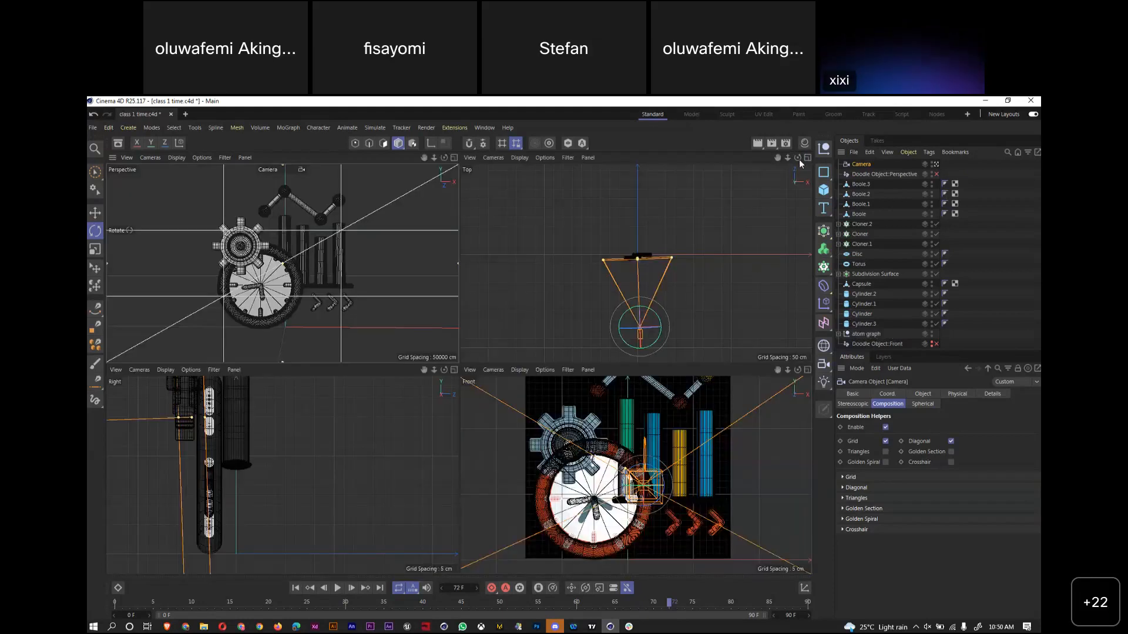
left_click(807, 158)
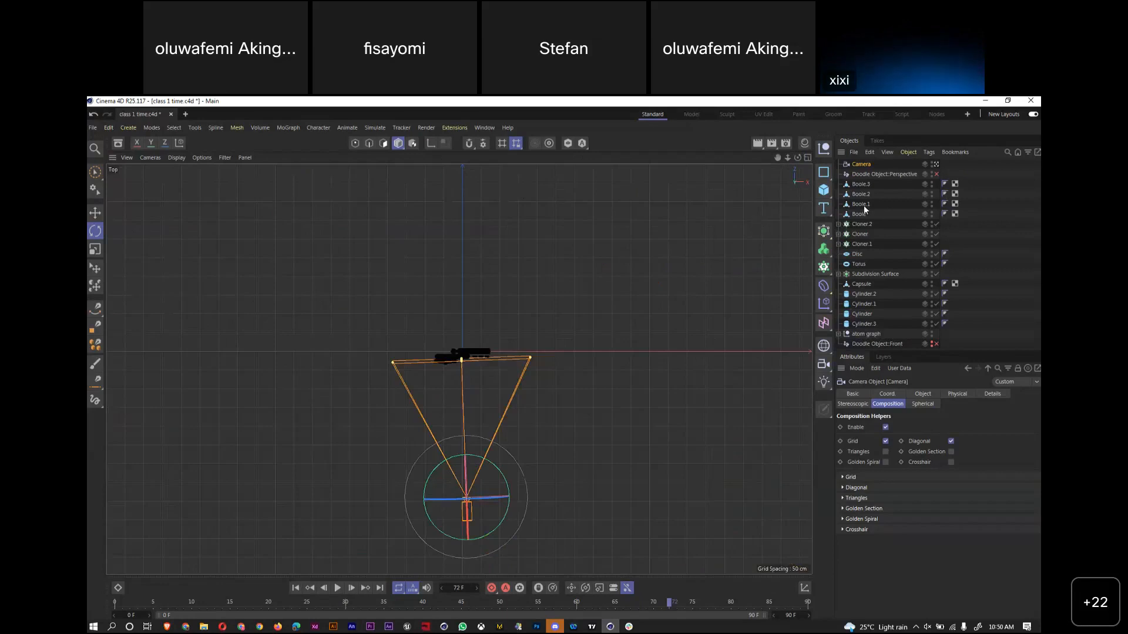
left_click(825, 386)
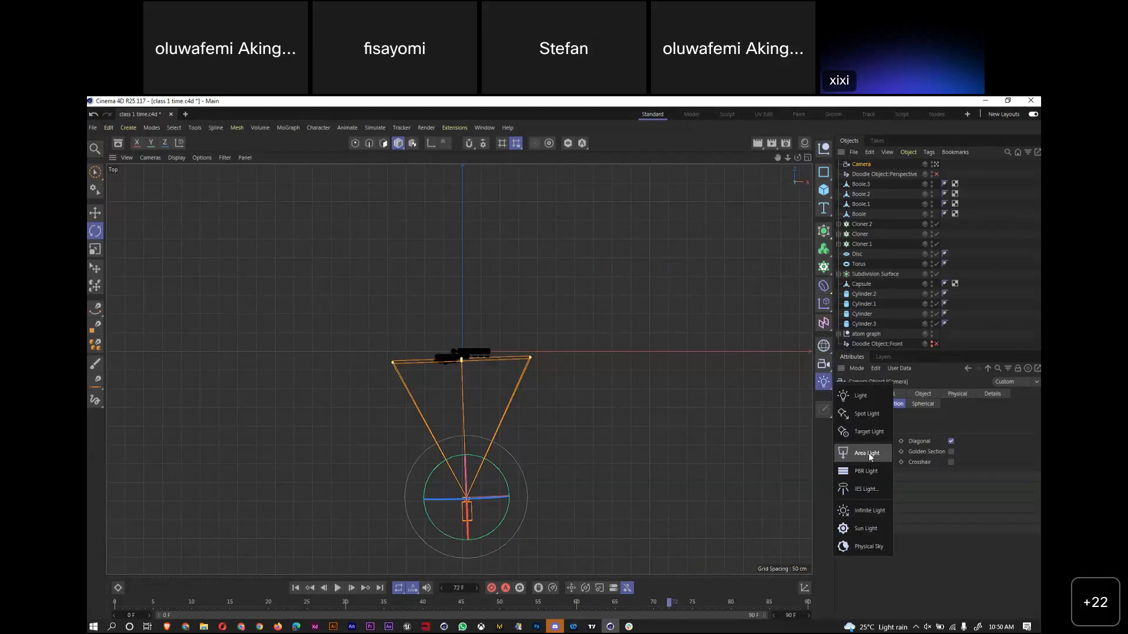
left_click(853, 456)
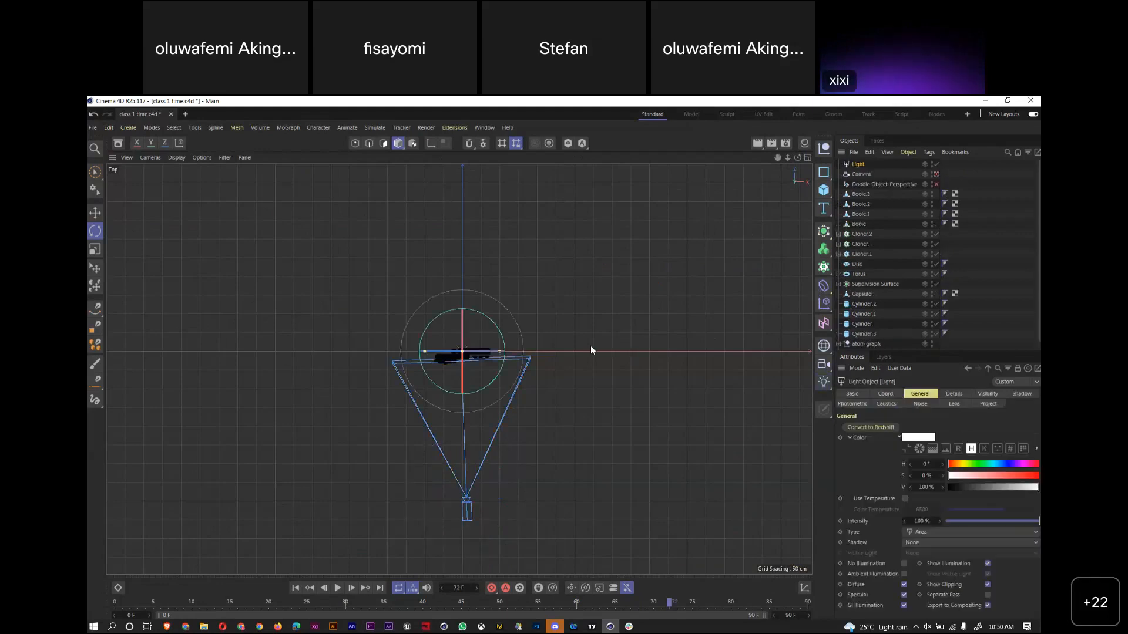
Move the area light along its Z axis in the Right view so that it stands in front of the model
left_click(808, 157)
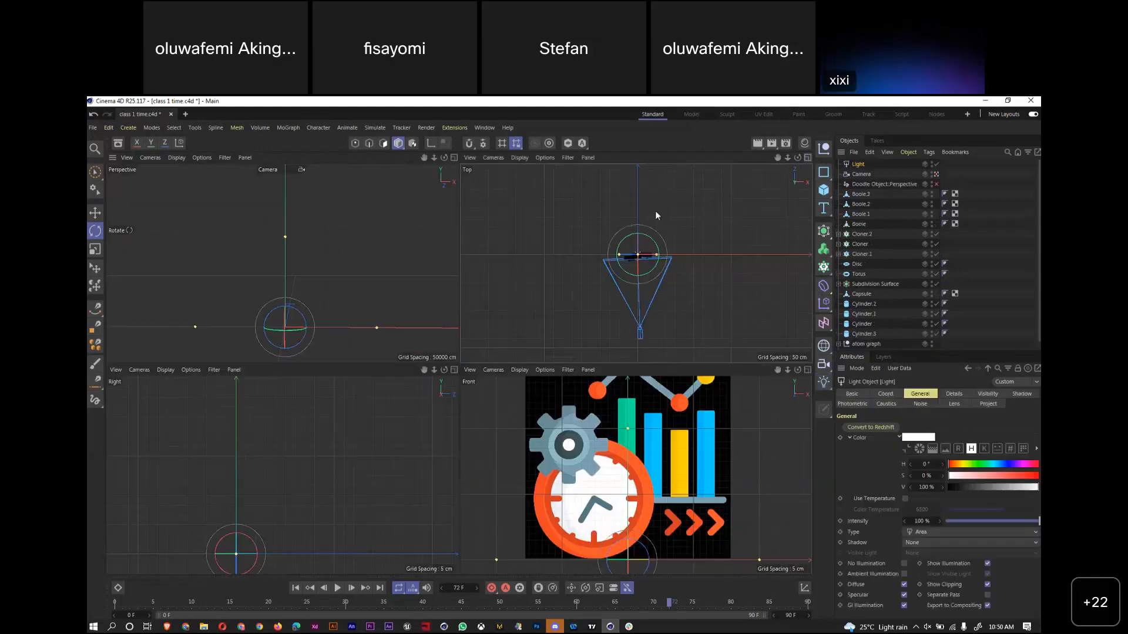
left_click_drag(435, 366, 452, 411)
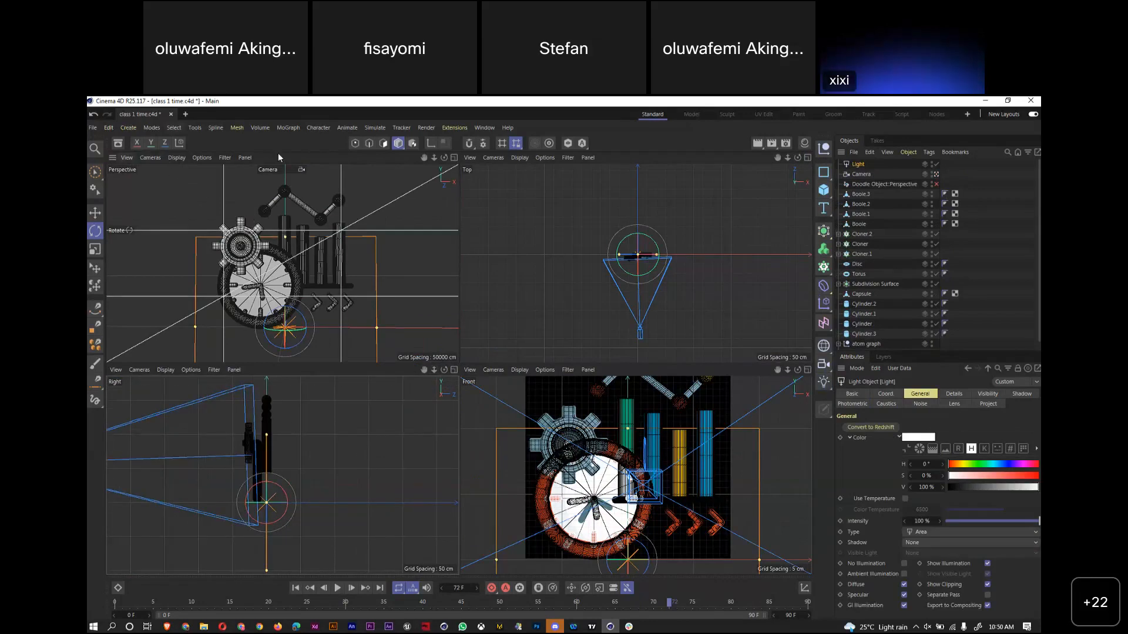
left_click(94, 214)
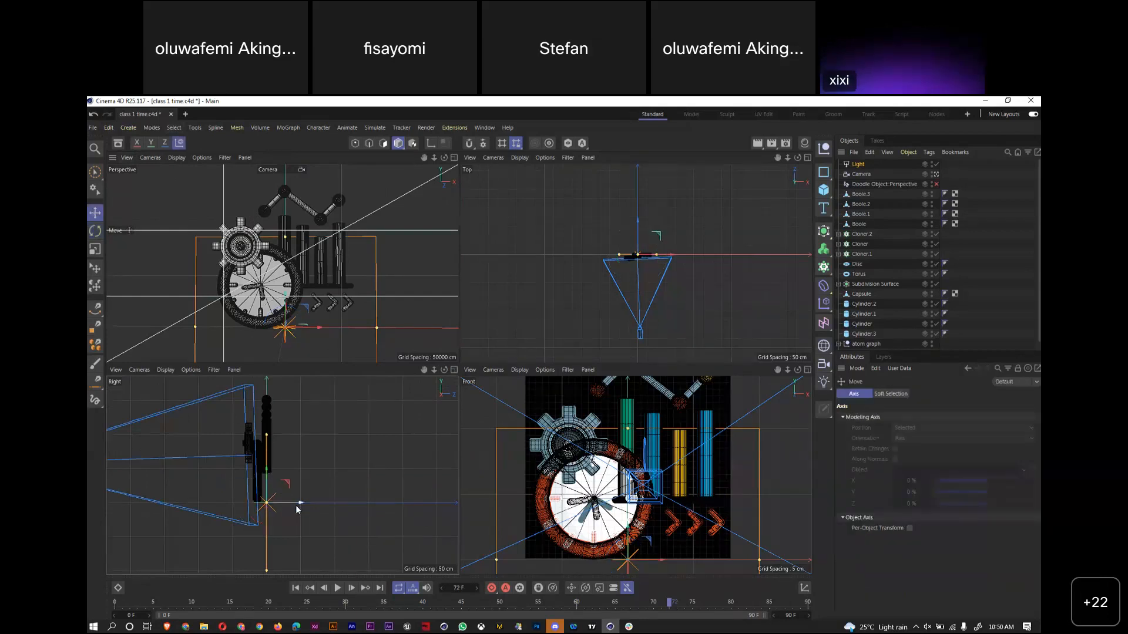
left_click_drag(297, 509, 198, 517)
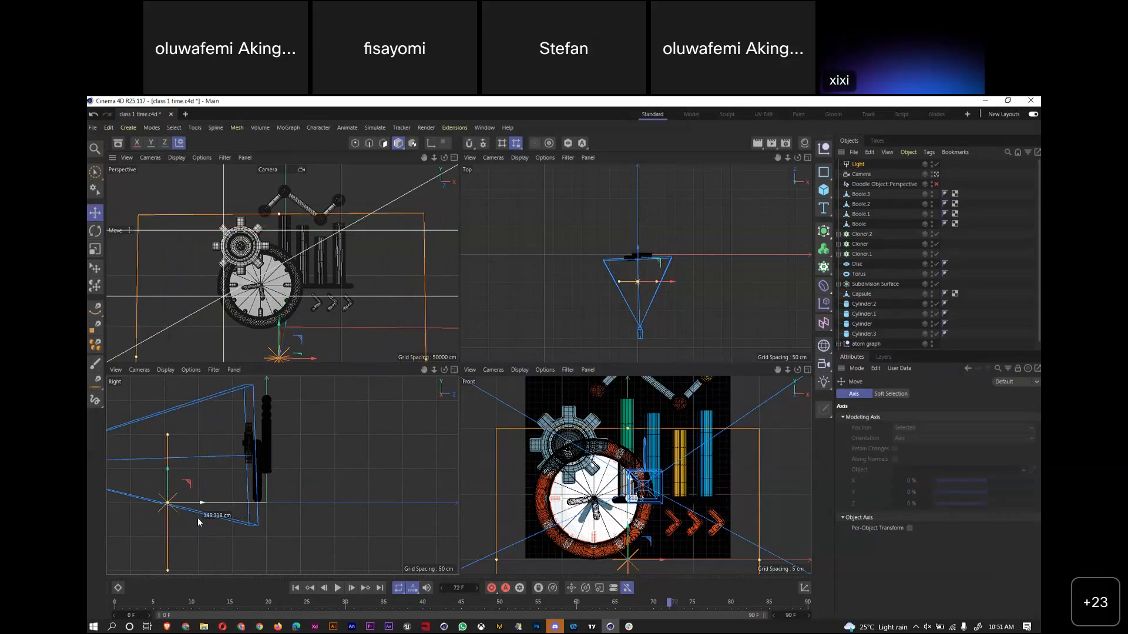
left_click_drag(198, 517, 204, 508)
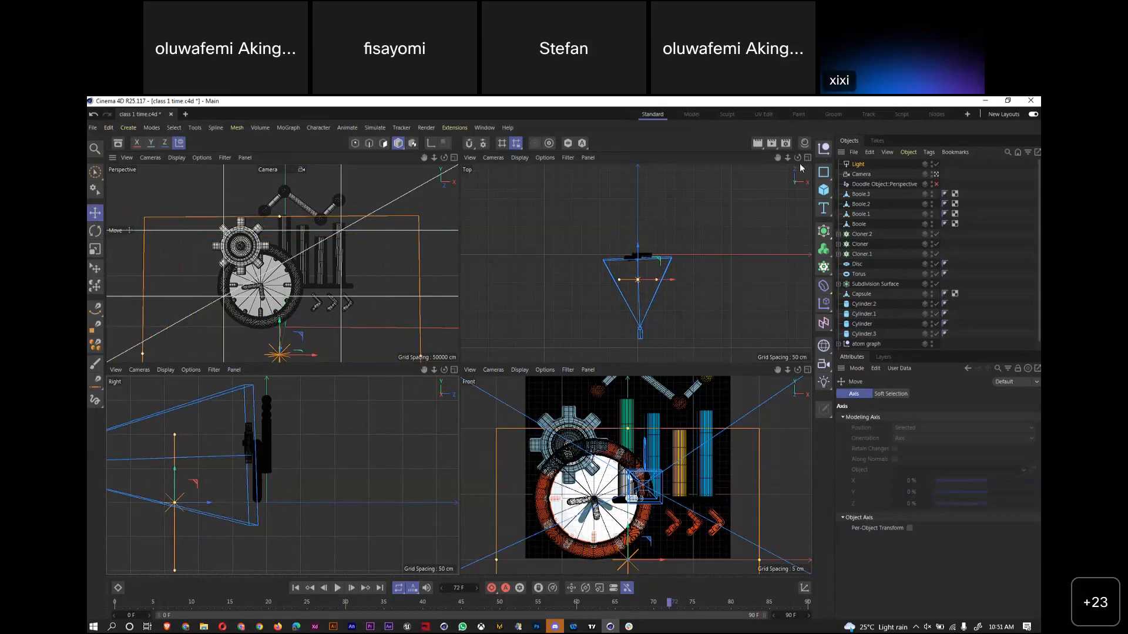
Move the area light back behind the camera in the Top view, and align its height with the camera in the Front view
left_click_drag(638, 252, 670, 333)
left_click_drag(788, 370, 765, 411)
left_click_drag(640, 475, 658, 378)
left_click_drag(787, 371, 774, 409)
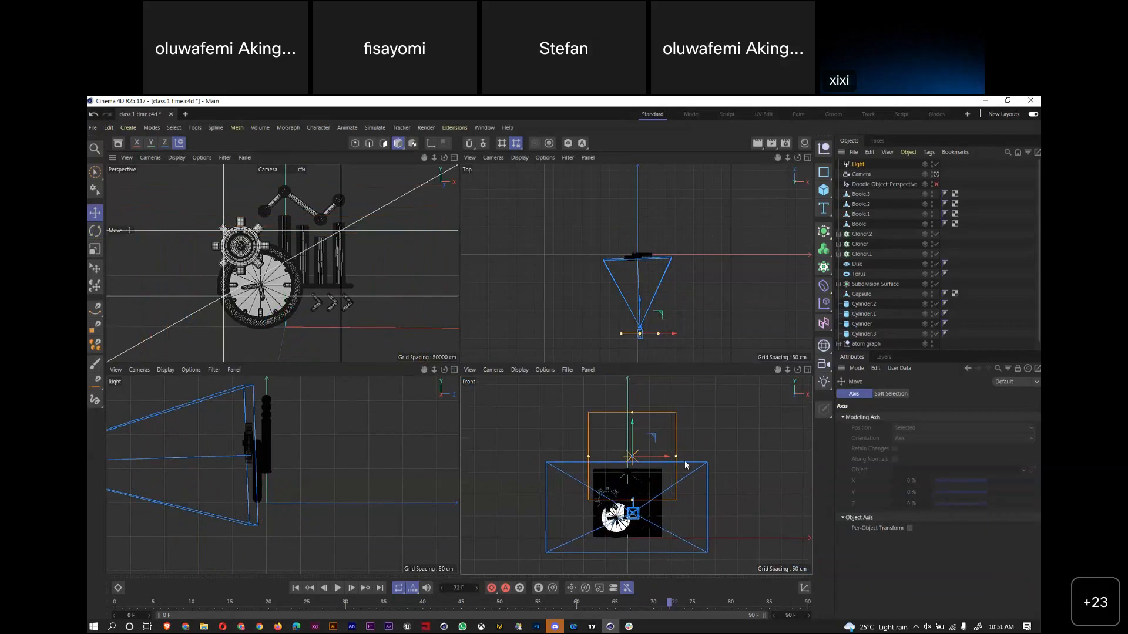
left_click_drag(632, 425, 640, 493)
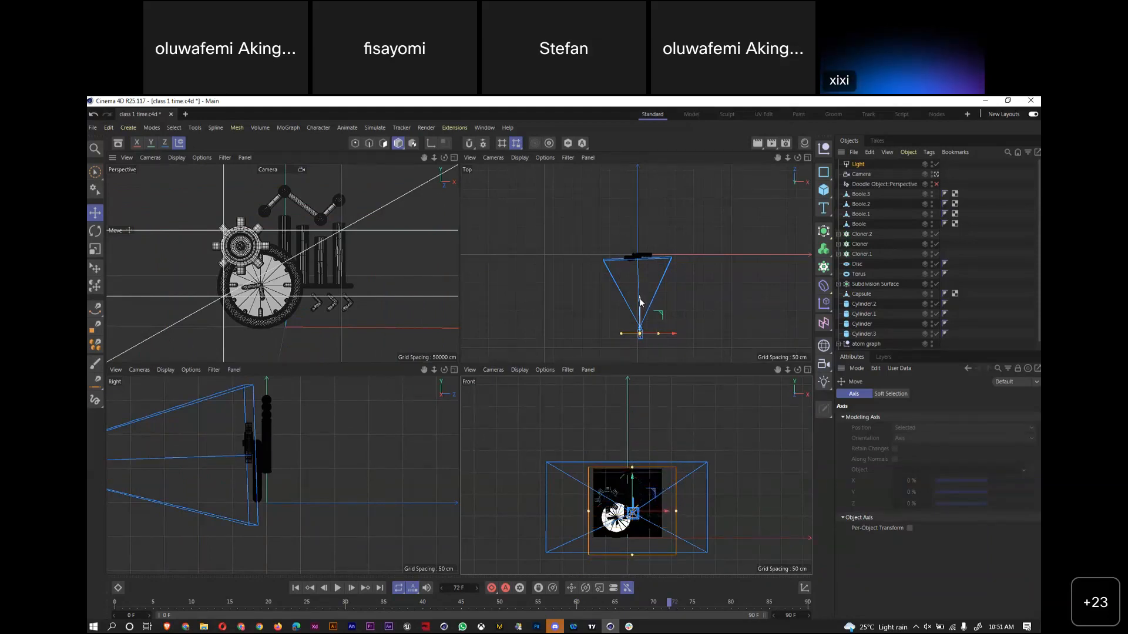
left_click_drag(640, 302, 640, 312)
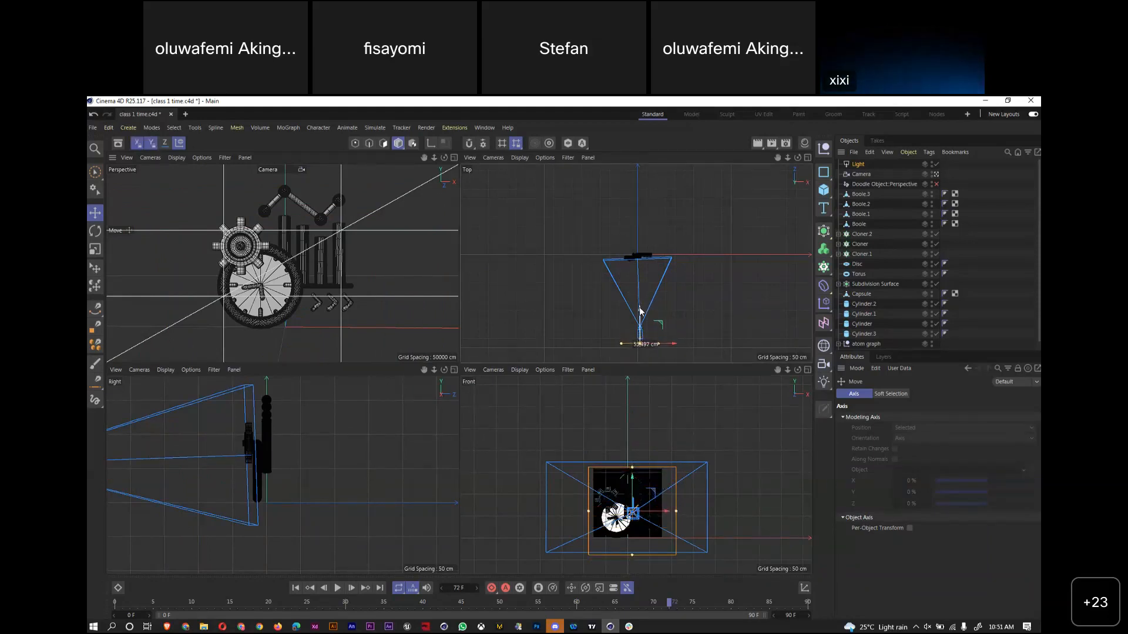
Stop looking through the camera so that the Perspective view uses the Default Camera, and display all four views
left_click(454, 158)
left_click(807, 158)
left_click(934, 173)
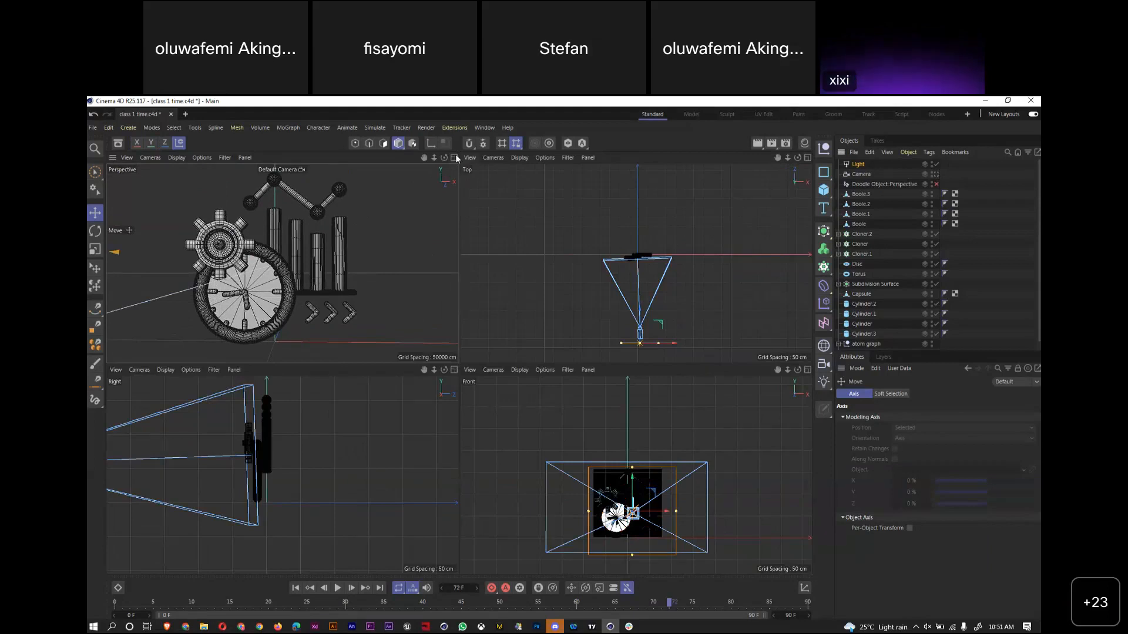
Enlarge the area light in a full-size Perspective view, and display all four views again
left_click(454, 158)
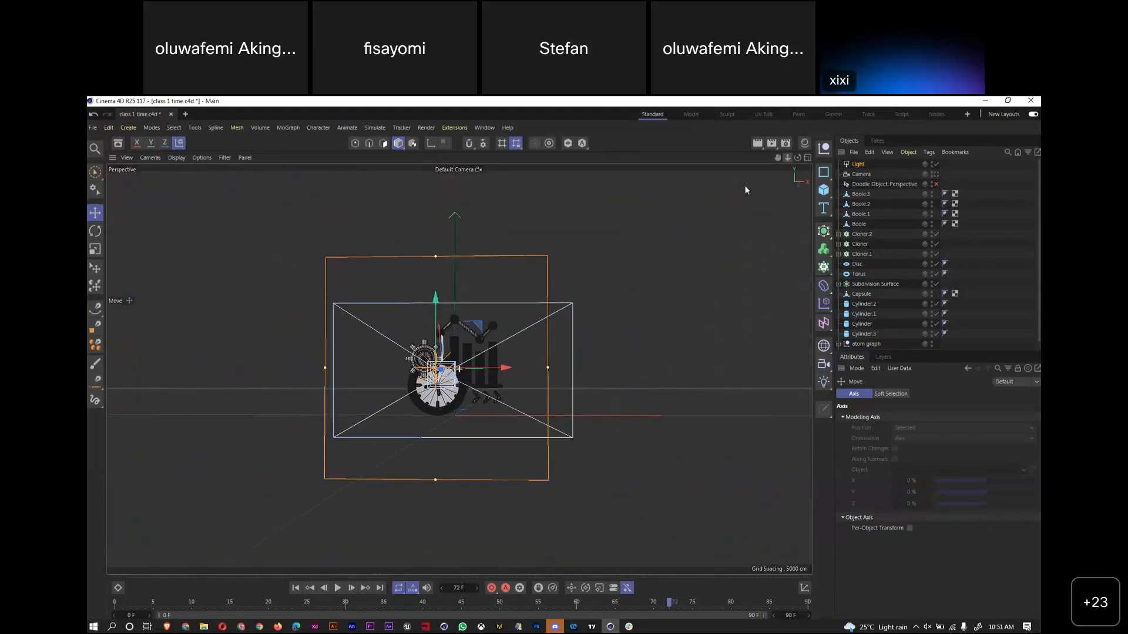
left_click_drag(798, 158, 585, 316)
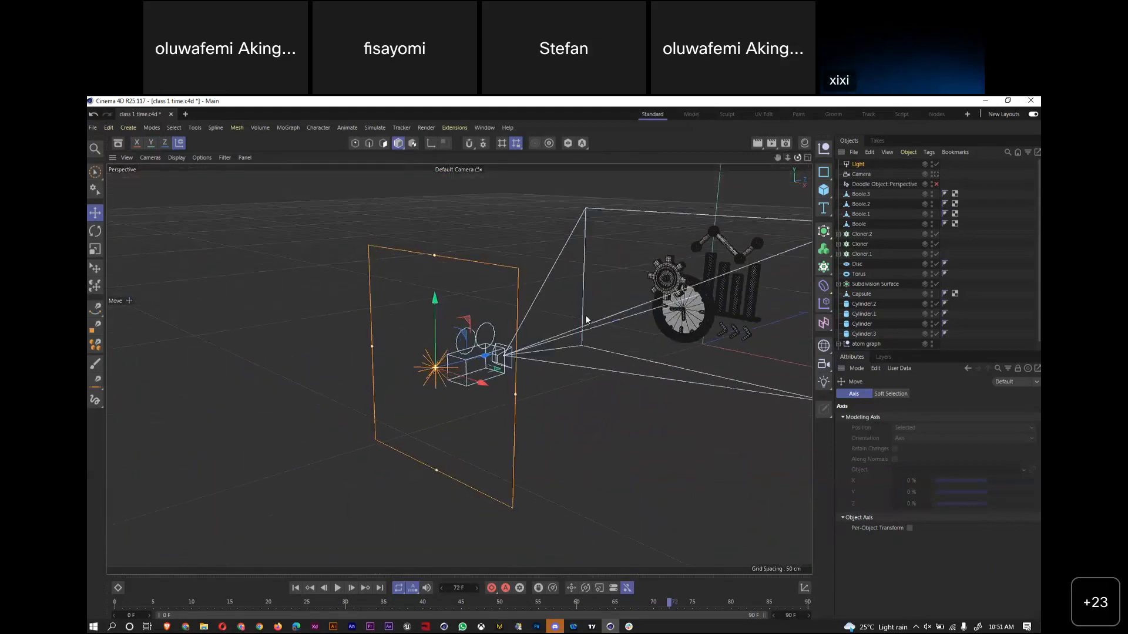
left_click_drag(434, 255, 457, 150)
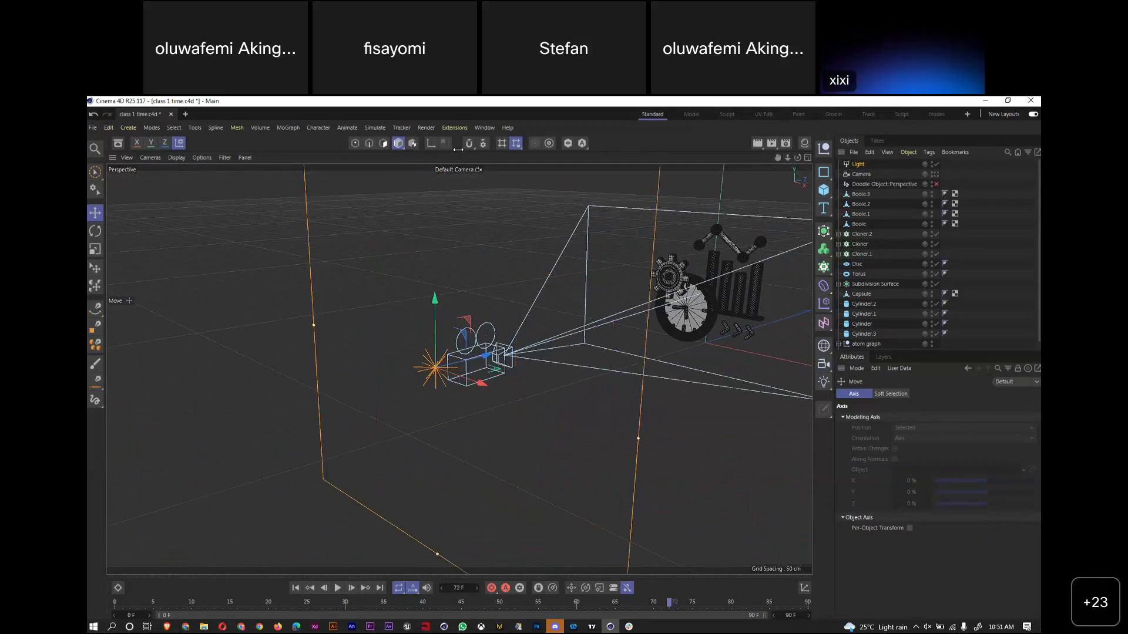
left_click(808, 158)
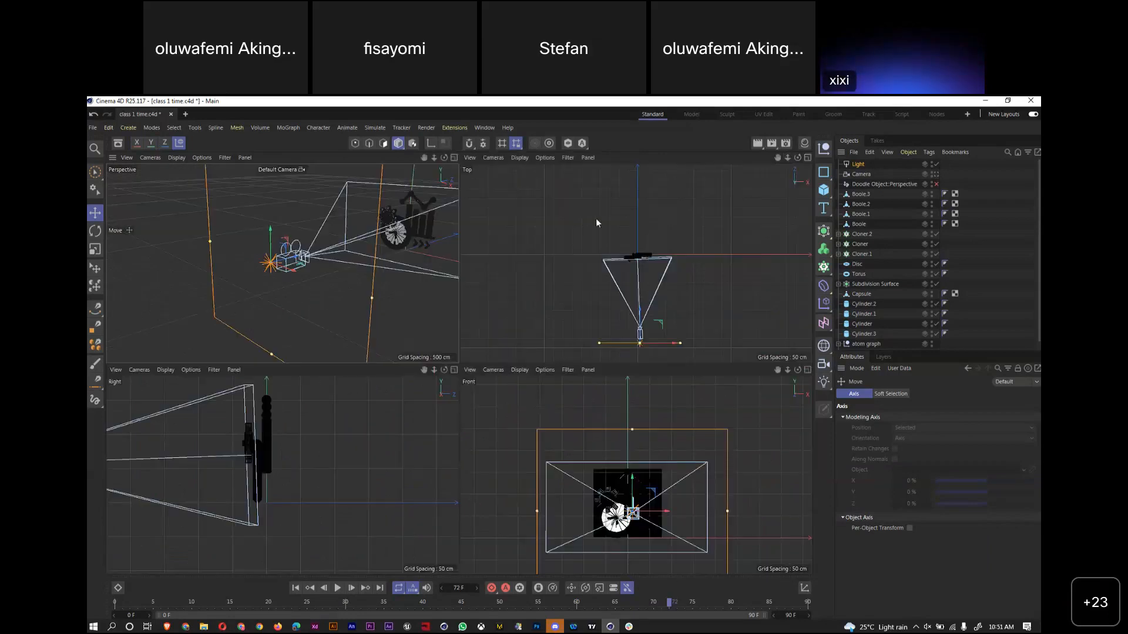
Widen the object manager beside a full-size Top view and add a Target tag to the Light
left_click(807, 158)
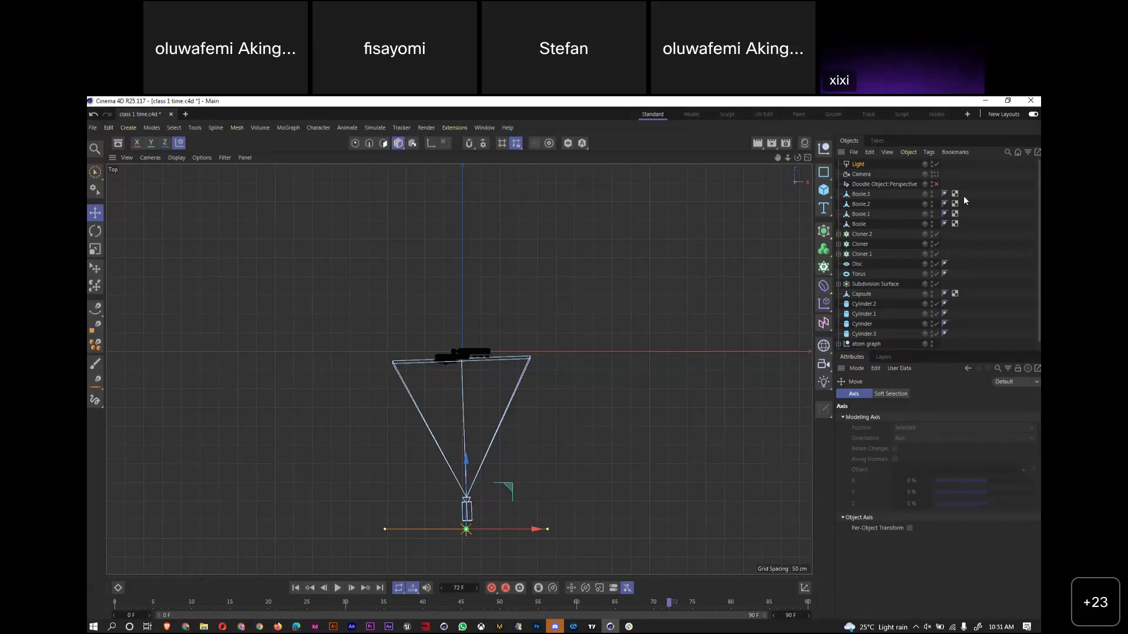
left_click_drag(834, 213, 726, 216)
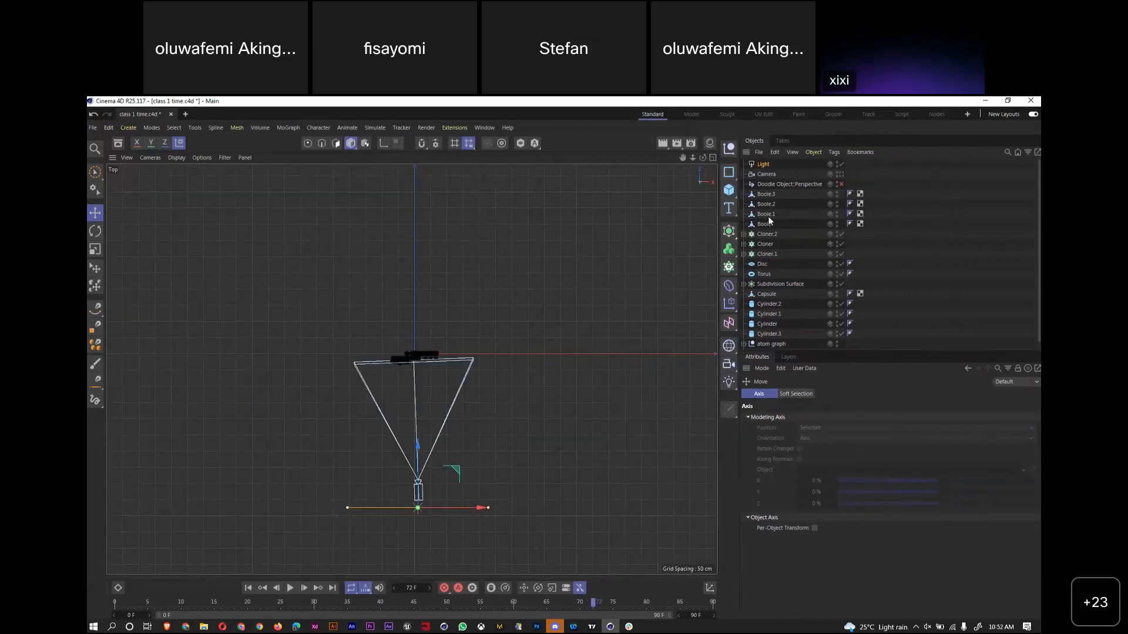
left_click(765, 167)
right_click(762, 164)
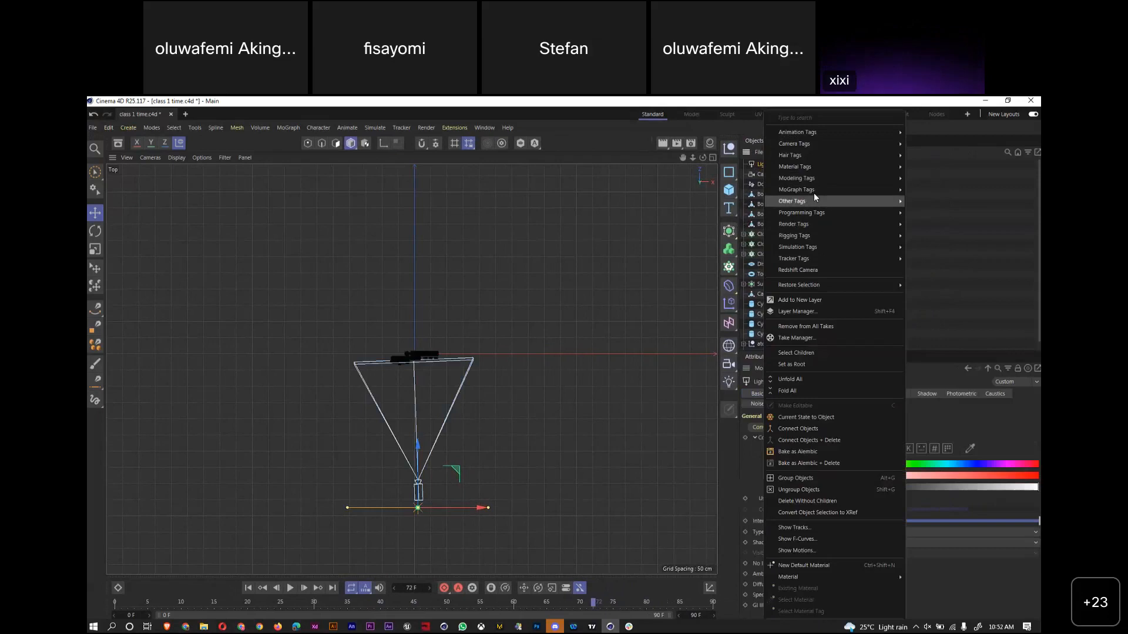
mouse_move(864, 134)
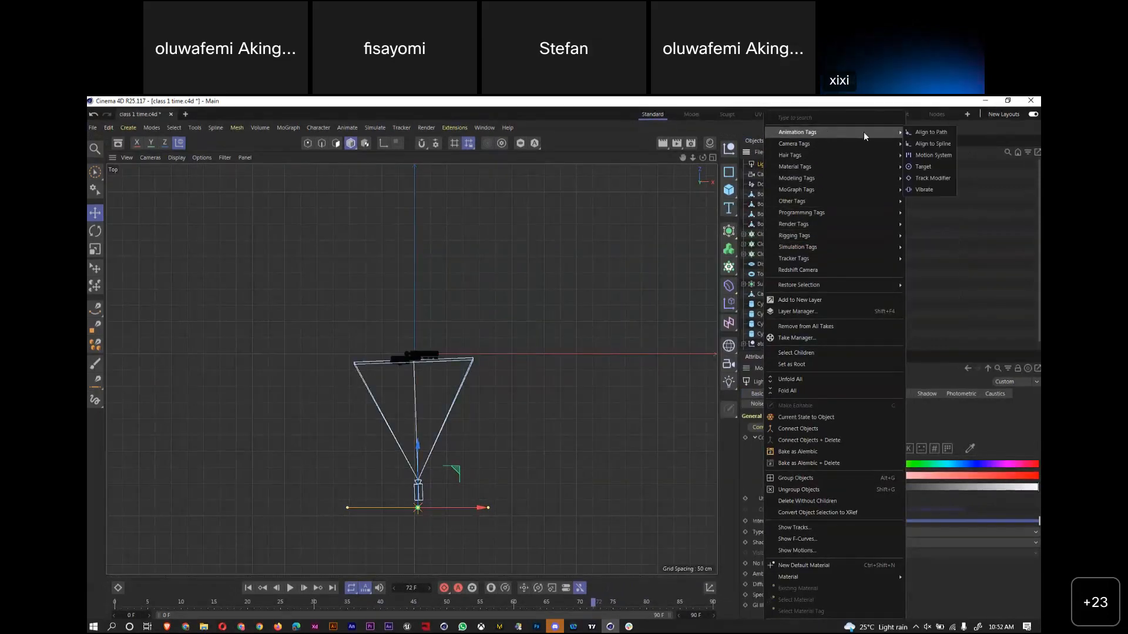
left_click(926, 166)
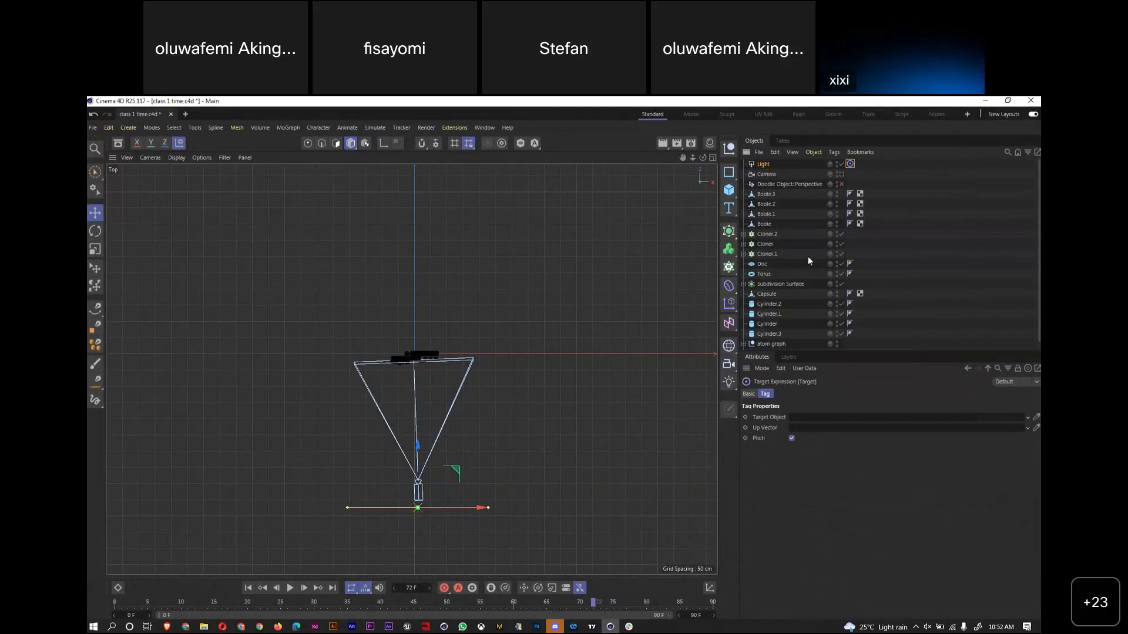
Set the blue bar's Cylinder, picked in a full-size Front view, as the Target Object of the light's Target tag
left_click(712, 157)
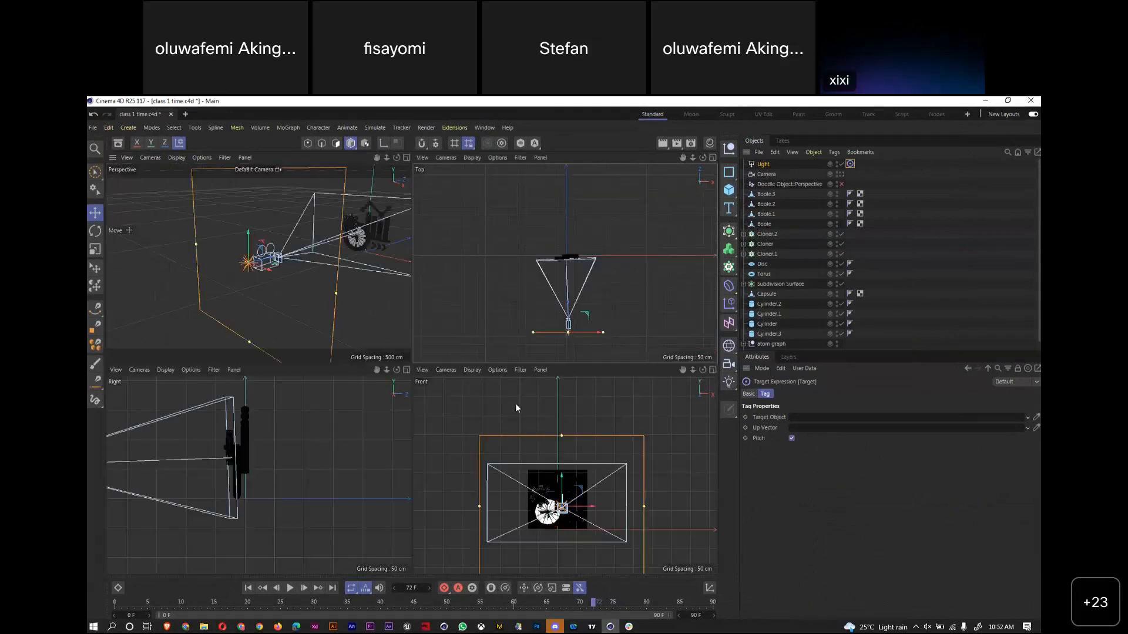
left_click(712, 370)
left_click_drag(692, 157, 771, 156)
left_click_drag(682, 158, 671, 98)
left_click(408, 437)
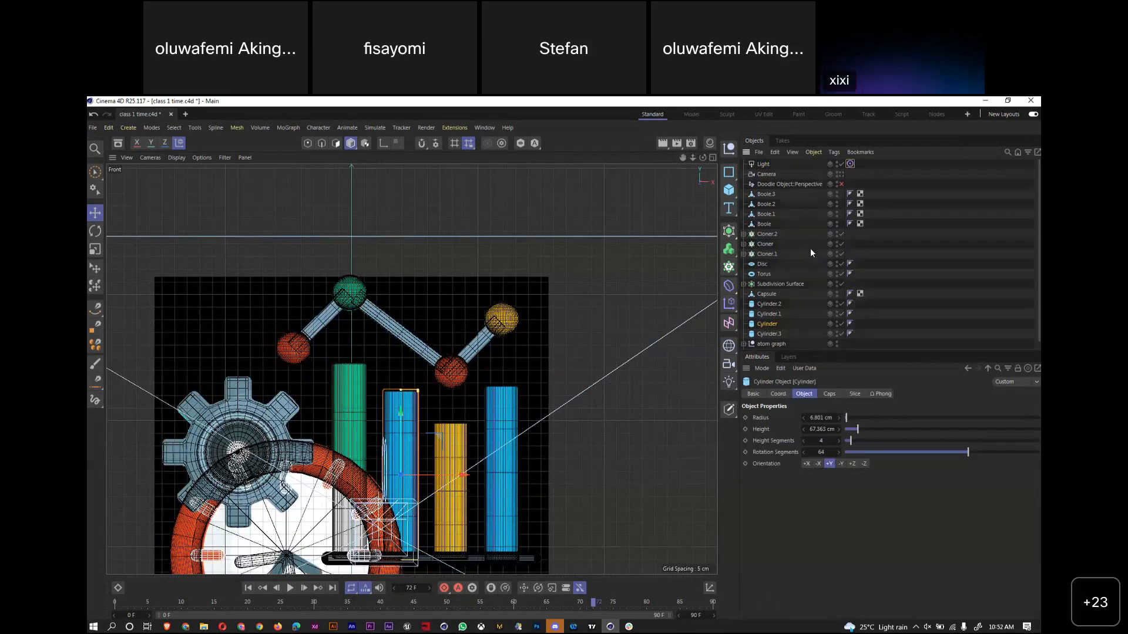
left_click(850, 164)
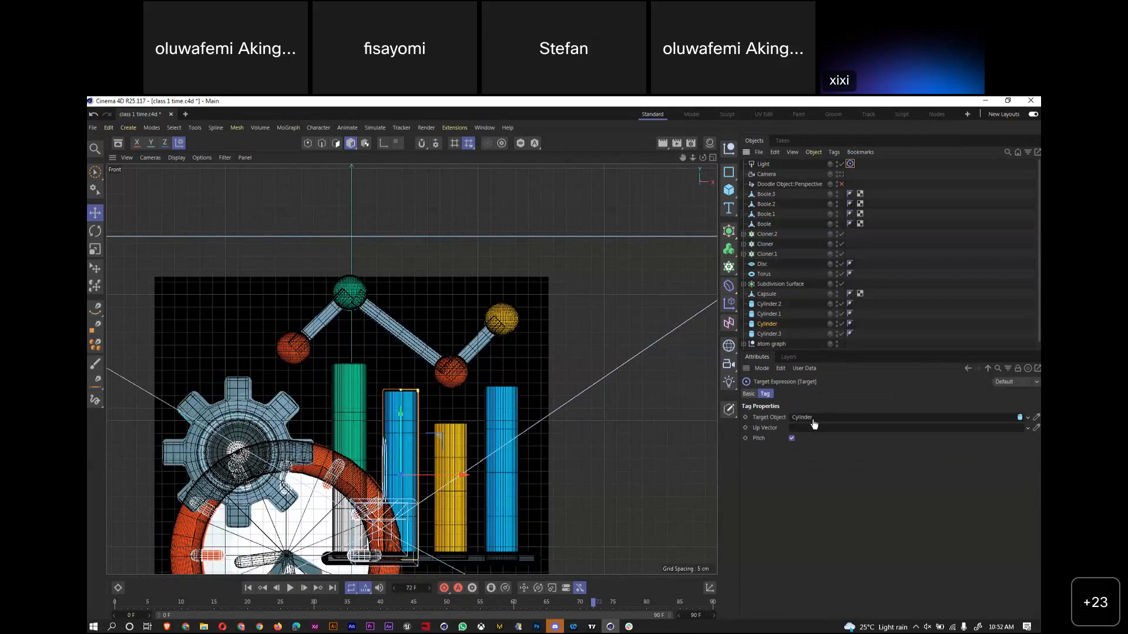
Display all four views and copy the light's Target tag onto the Camera
left_click(713, 157)
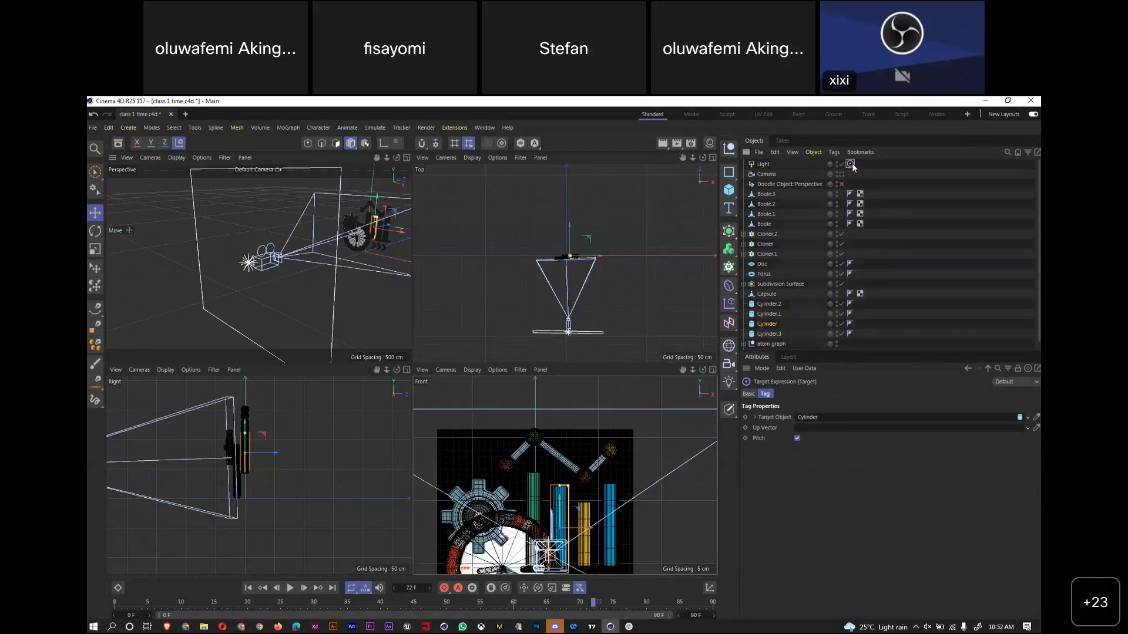
left_click_drag(853, 179, 851, 176, "ctrl")
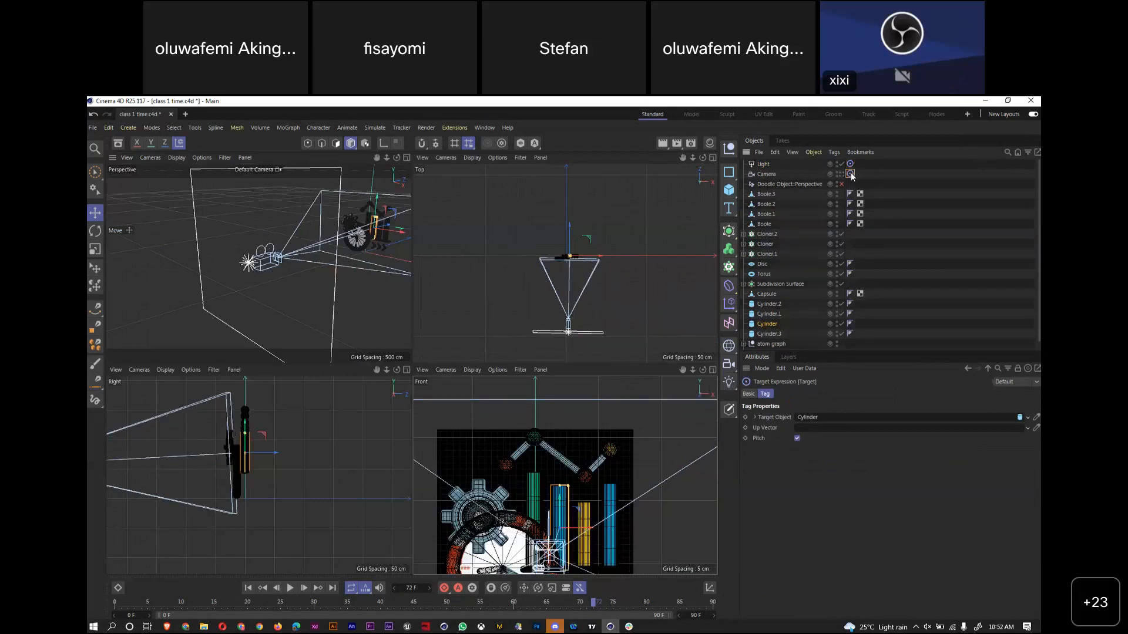
left_click(407, 158)
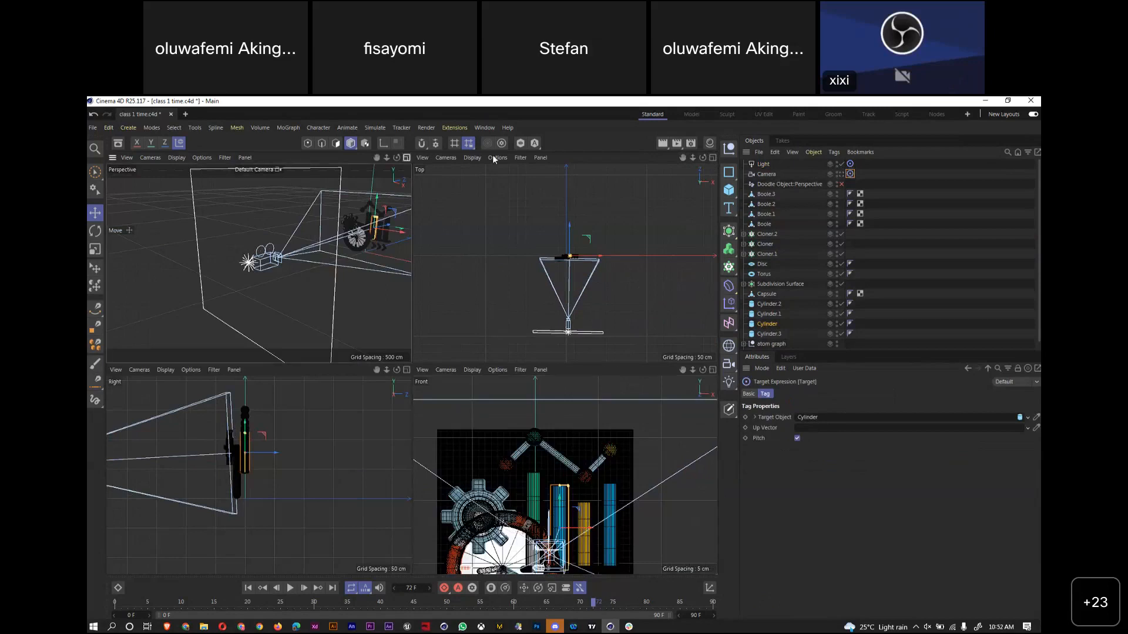
left_click(713, 158)
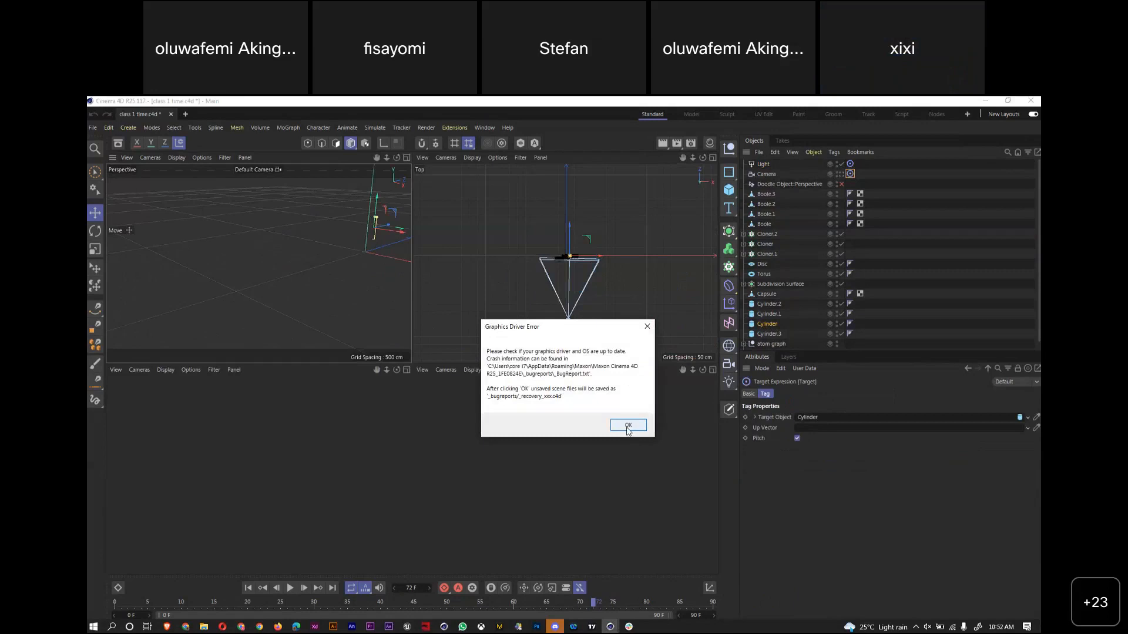
Dismiss the graphics driver error and end the Cinema 4D process in Task Manager
left_click(628, 425)
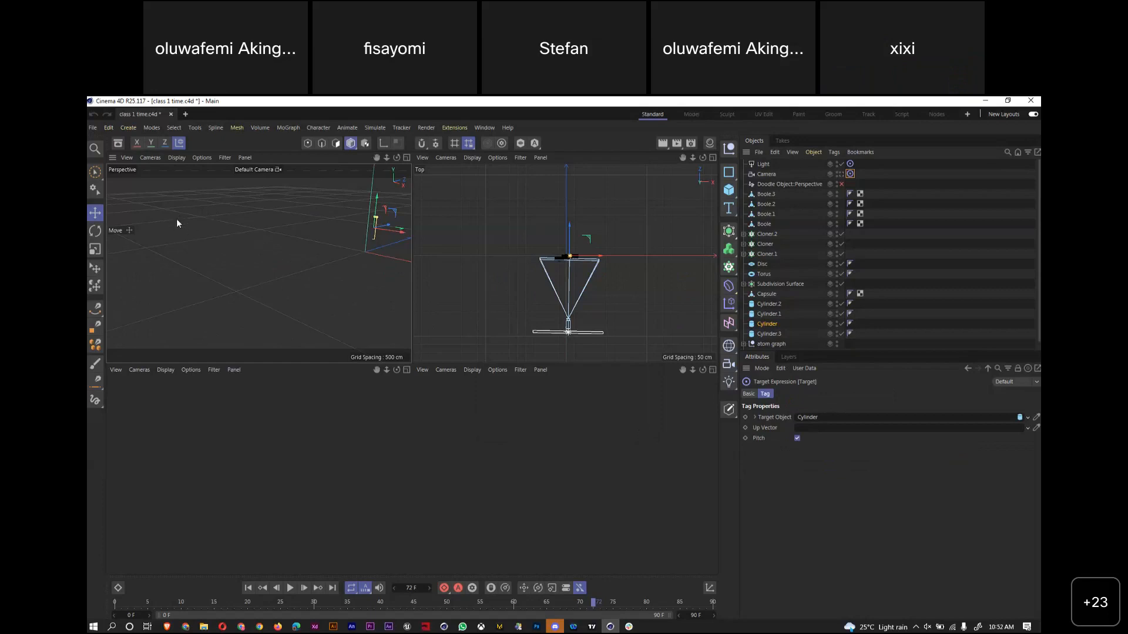
key("ctrl+shift+Escape")
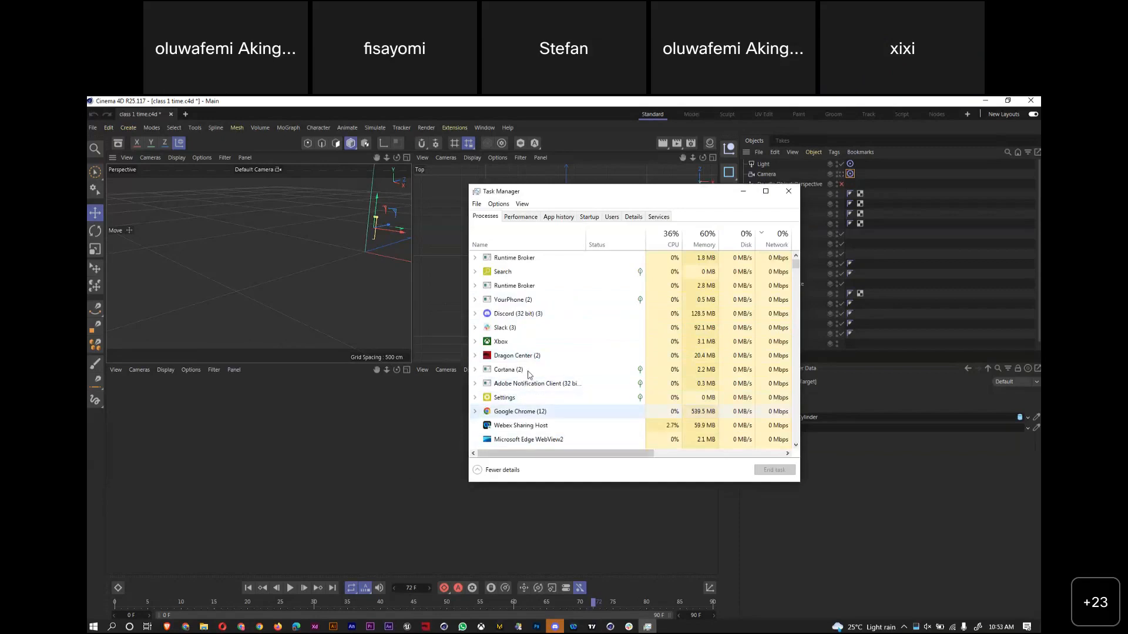
scroll(589, 411, "down", 3)
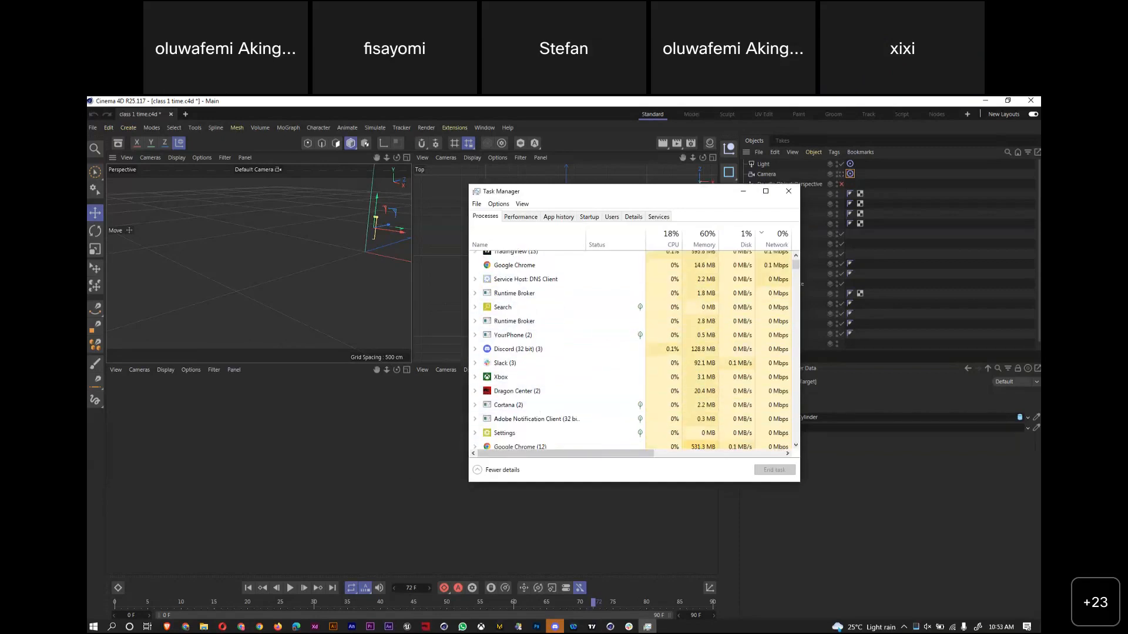
left_click(587, 405)
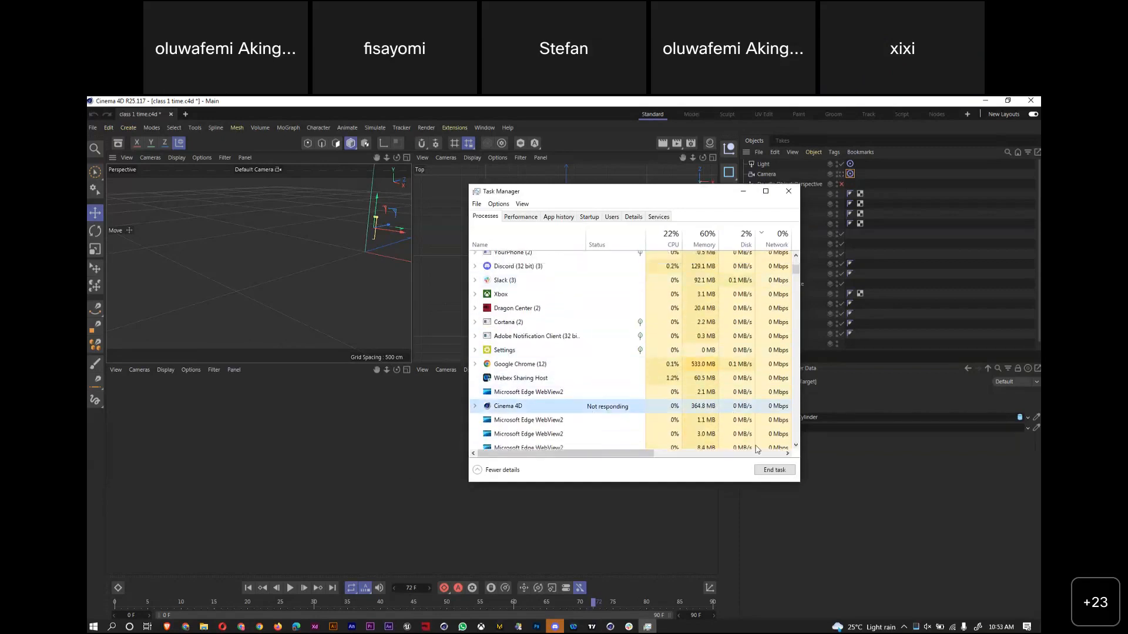
left_click(768, 470)
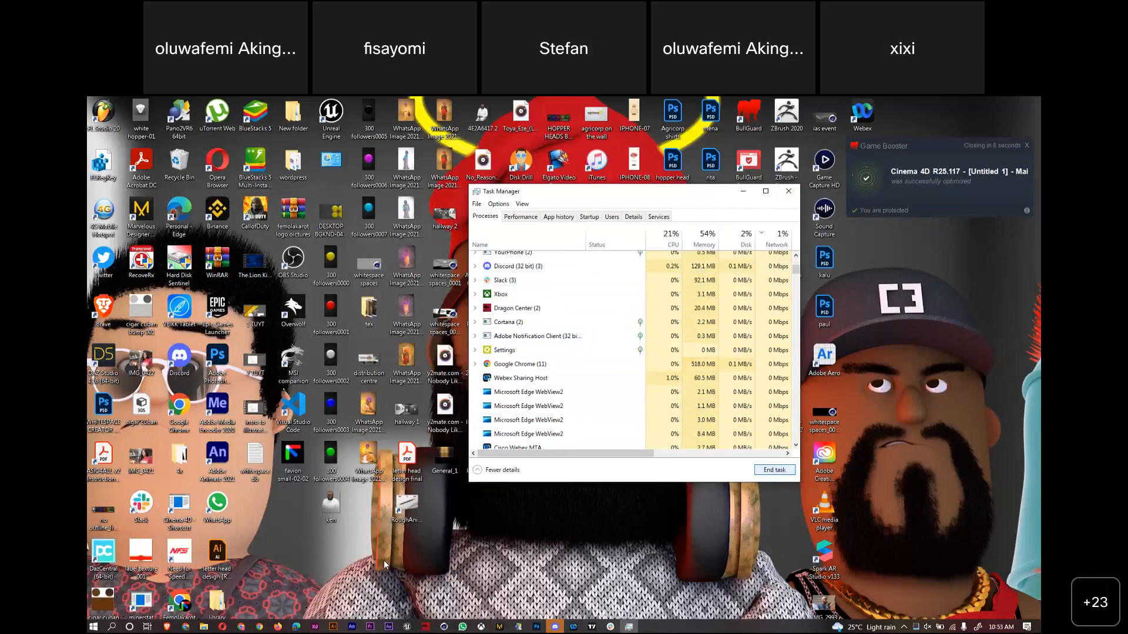
Relaunch Maxon Cinema 4D 25 and dismiss the bug report without sending it
key("super")
type("cinem")
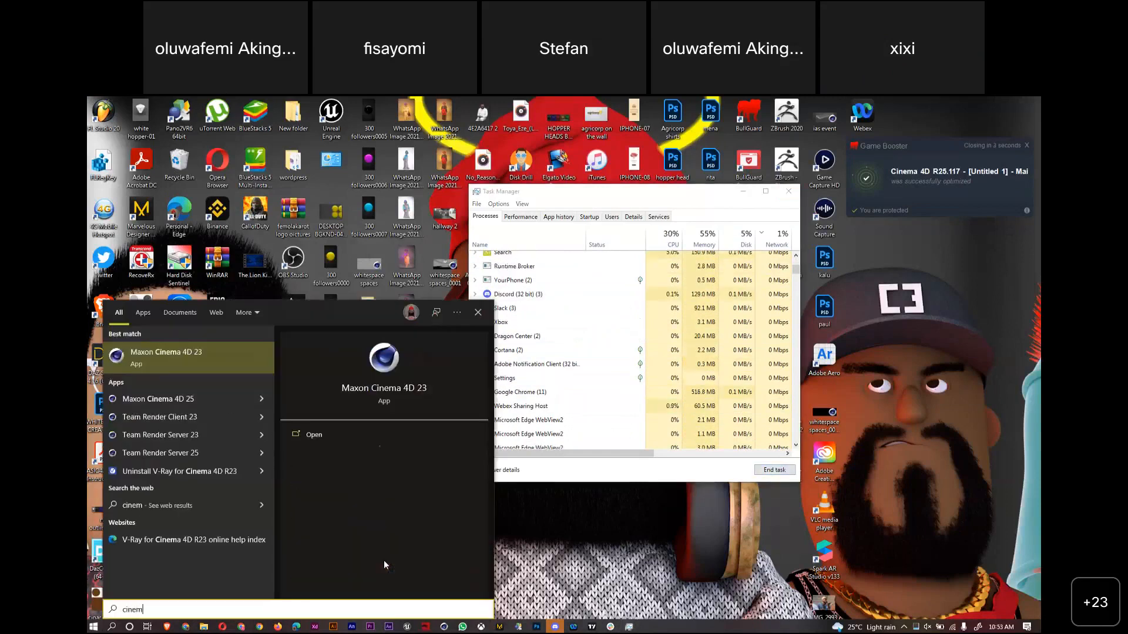
type("a")
key("Down")
key("Return")
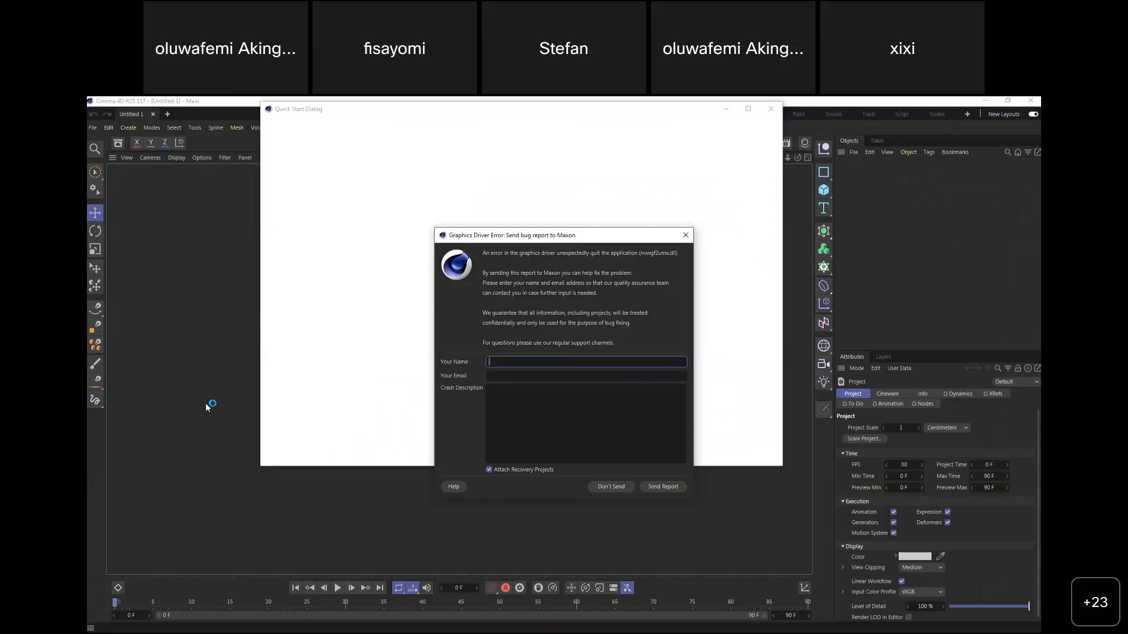
left_click(685, 235)
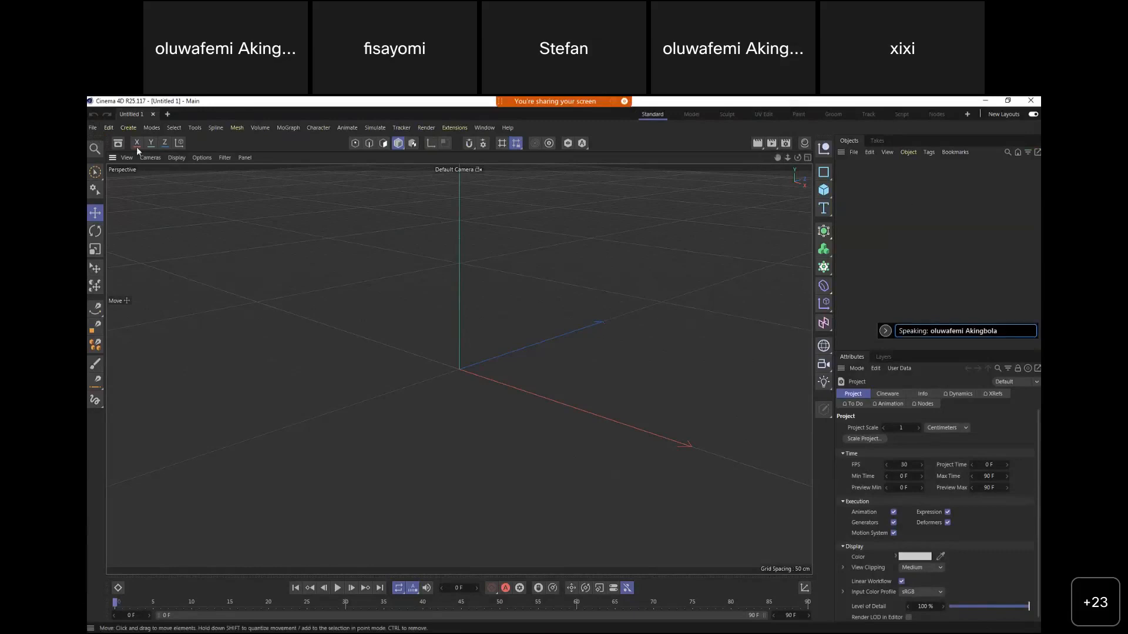
Open the recent project class 1 time.c4d
left_click(93, 129)
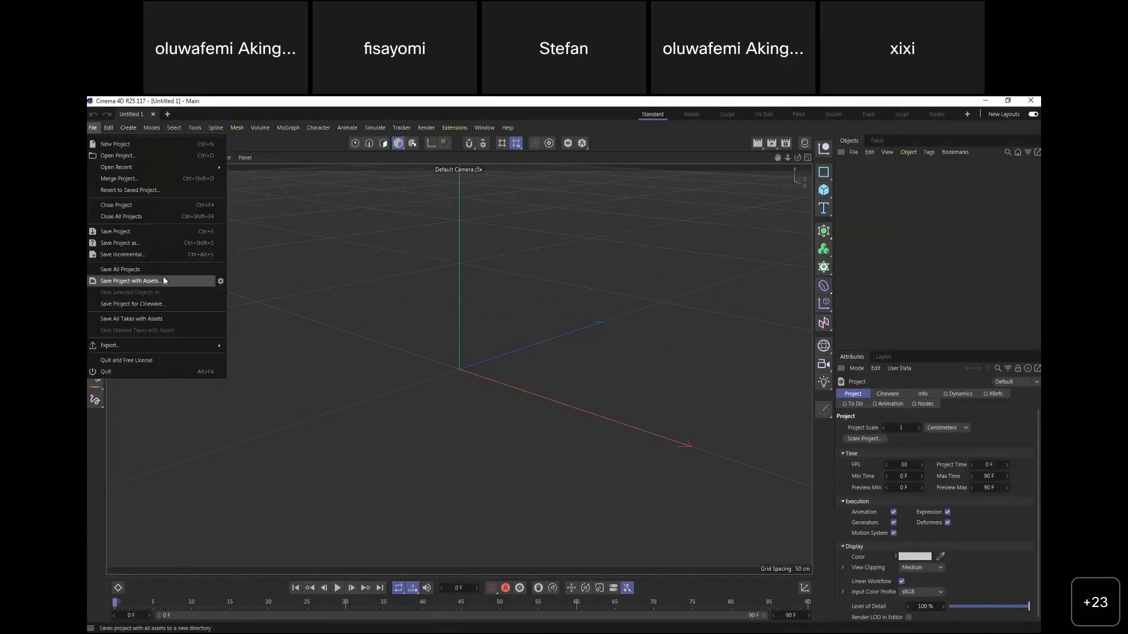
left_click(154, 155)
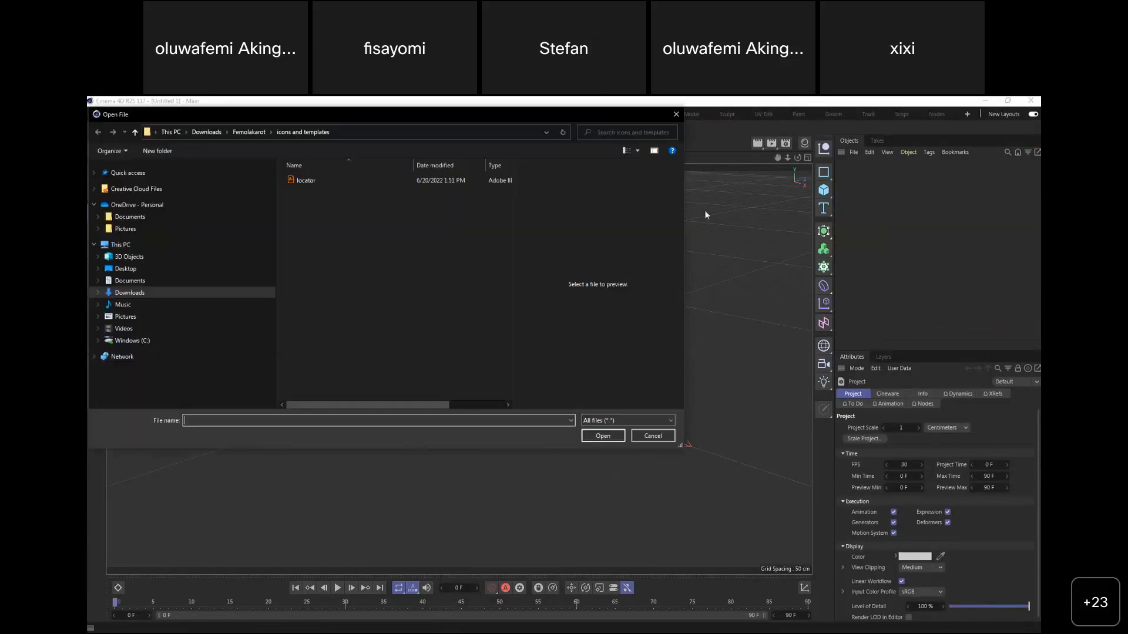
left_click(676, 115)
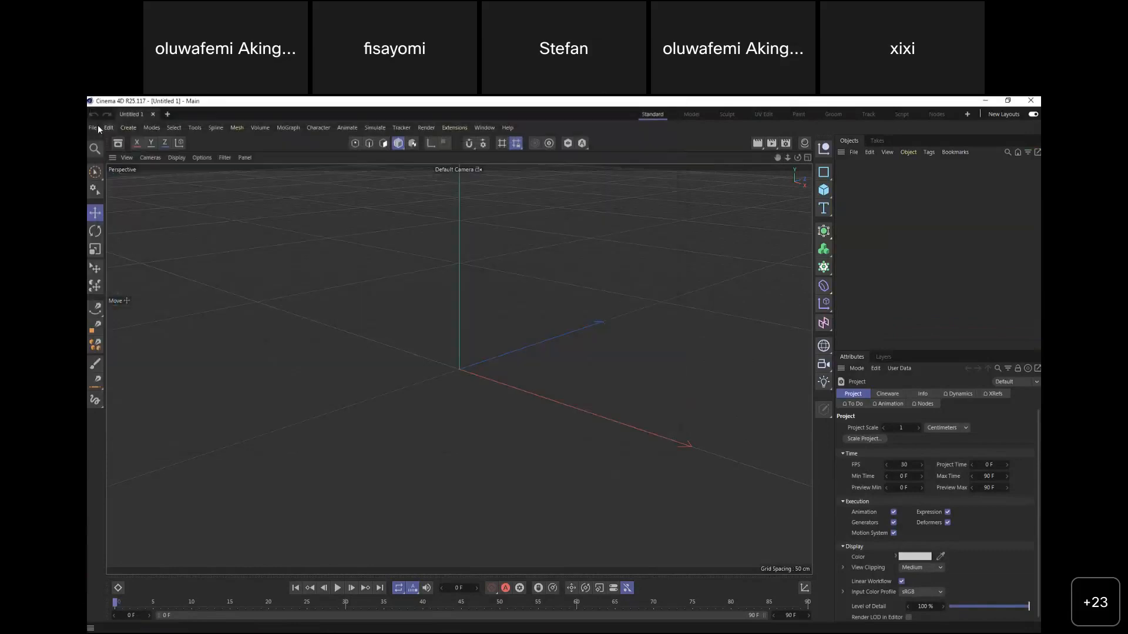
left_click(94, 127)
mouse_move(223, 167)
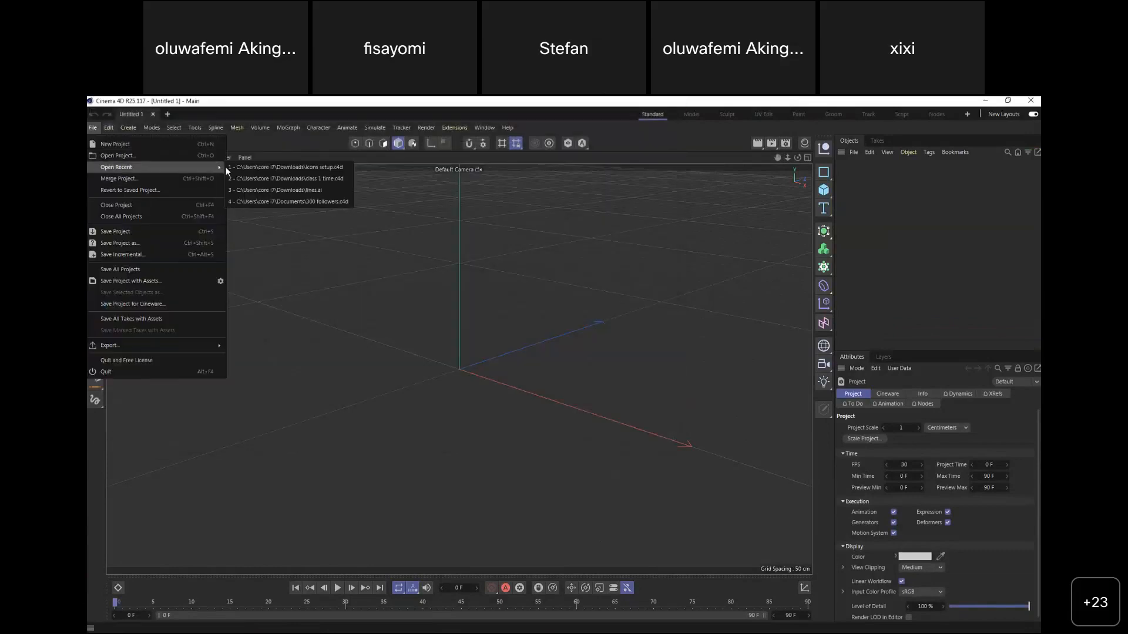
left_click(321, 178)
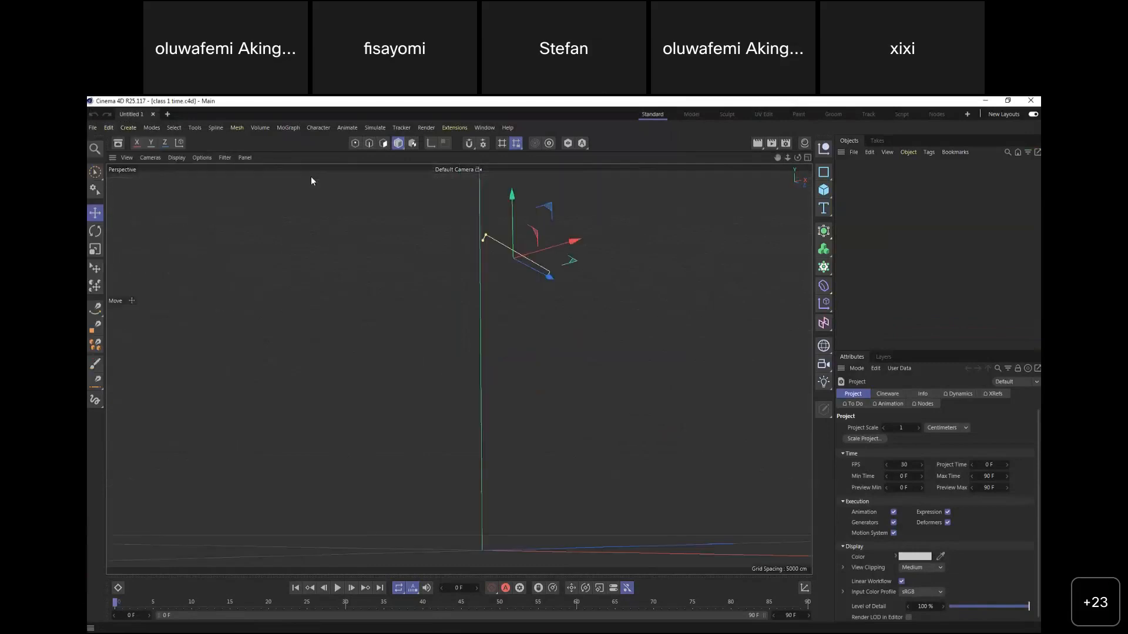
Try to add a camera to the scene from a full-size Top view
left_click(807, 158)
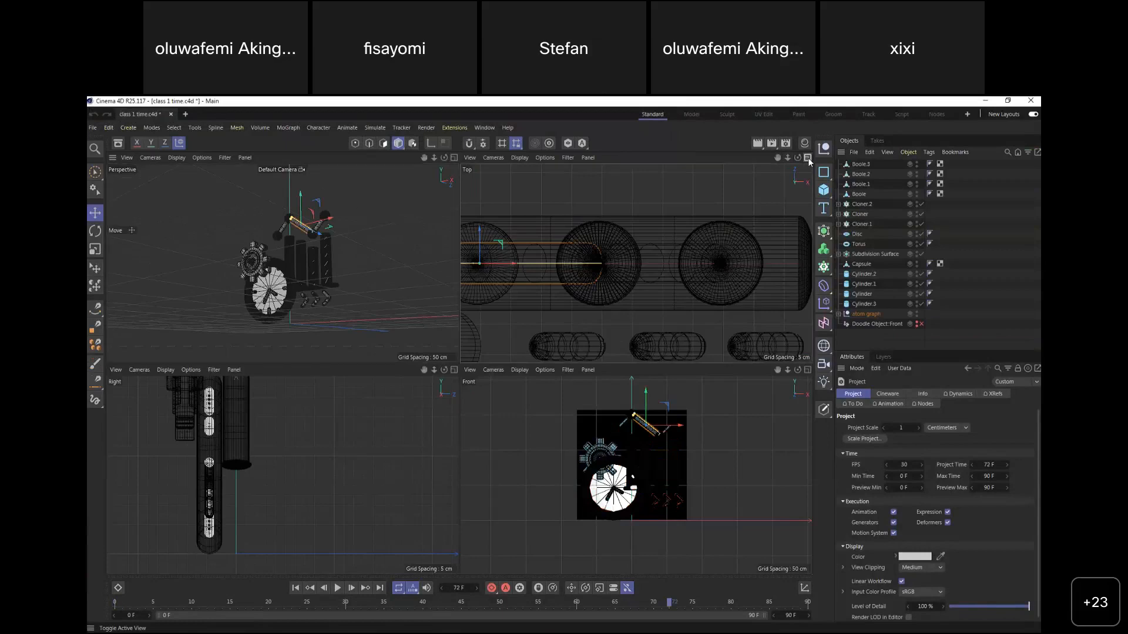
left_click(807, 158)
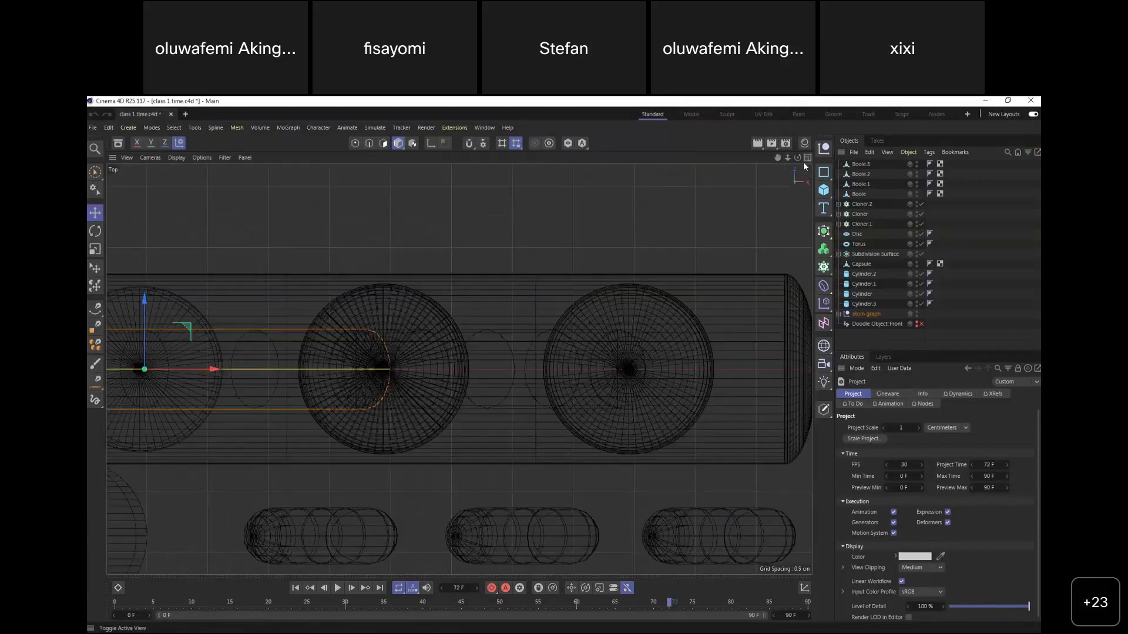
left_click_drag(788, 156, 808, 171)
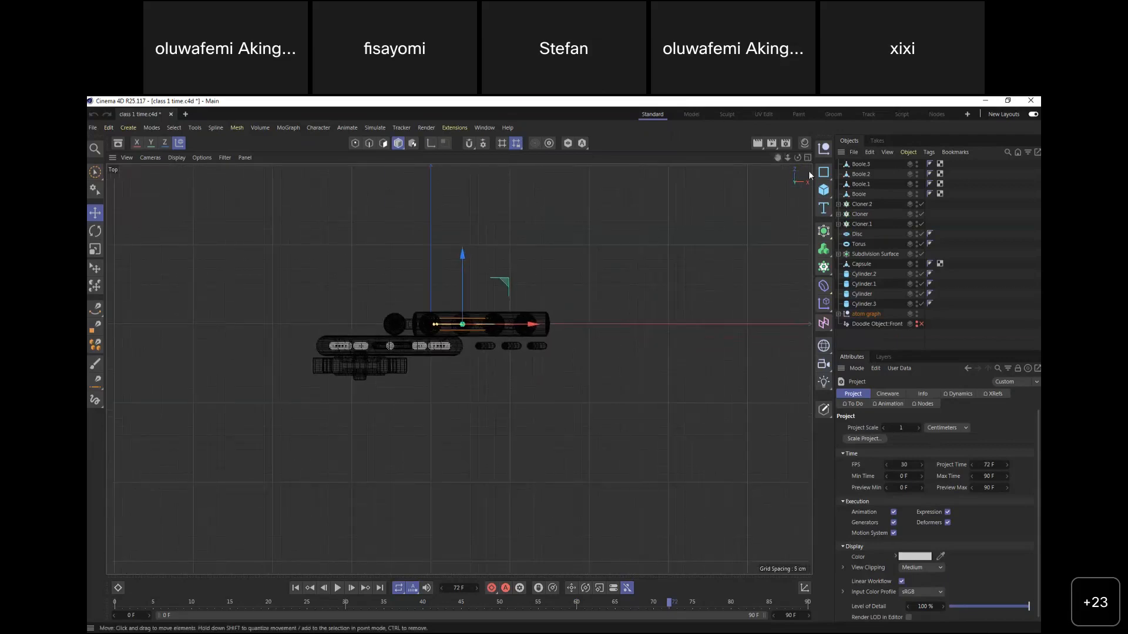
left_click(824, 364)
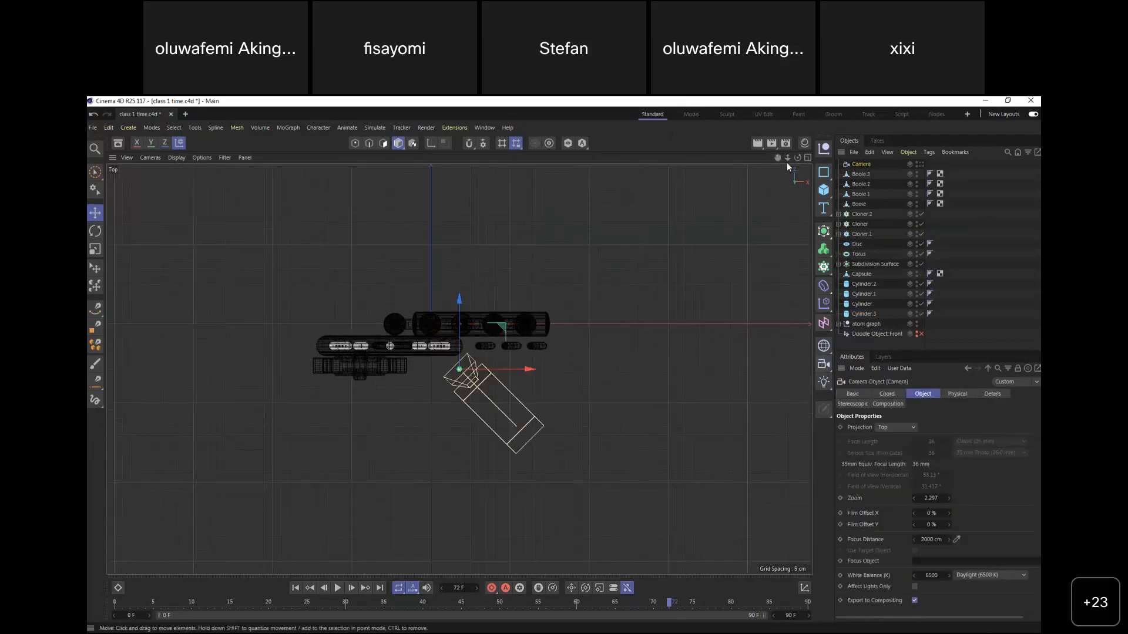
key("ctrl+z")
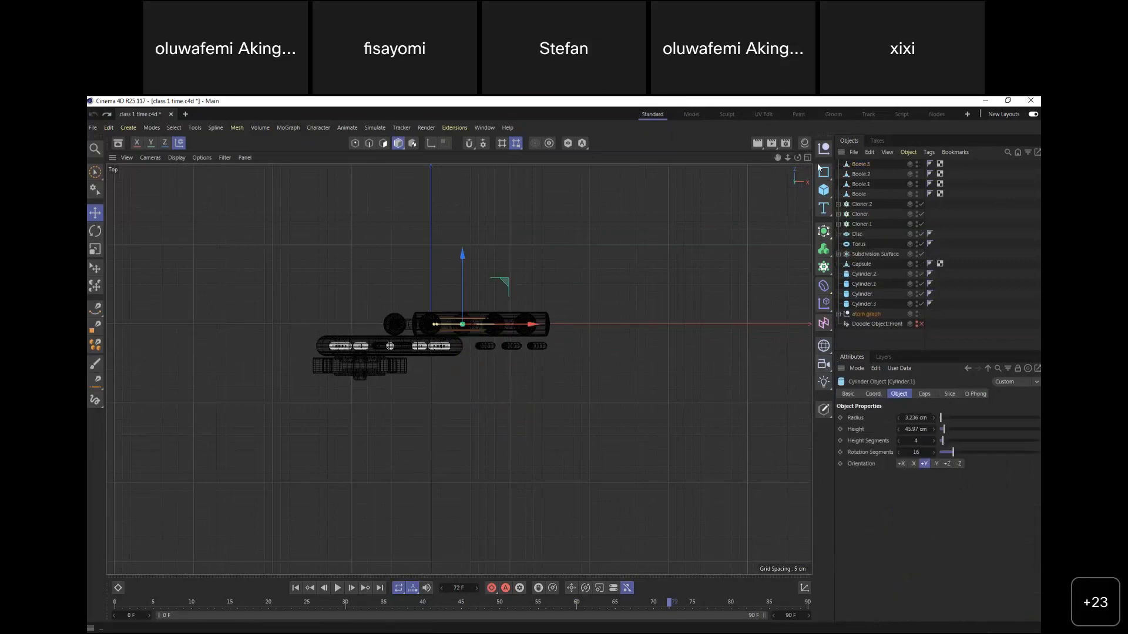
Switch to a full-size Perspective view that faces the front of the clock-and-chart model
left_click(807, 157)
left_click(455, 157)
mouse_move(797, 157)
left_mouse_down()
mouse_move(792, 166)
mouse_move(846, 187)
mouse_move(778, 157)
mouse_move(785, 121)
mouse_move(804, 158)
mouse_move(780, 176)
mouse_move(779, 200)
mouse_move(802, 155)
left_mouse_up()
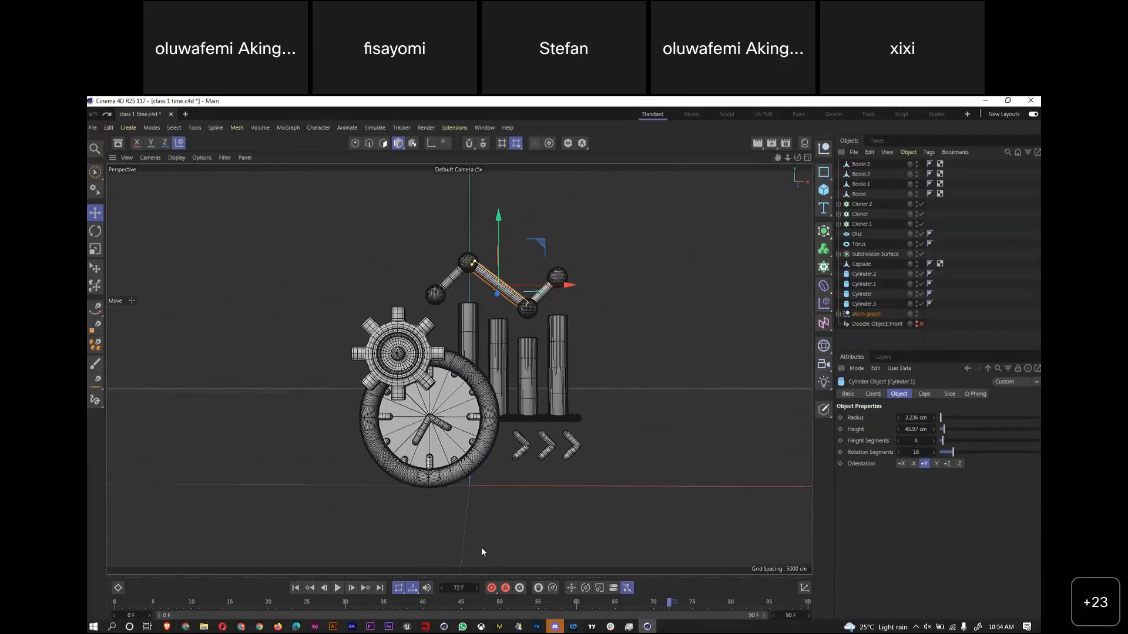
Add a camera with the Classic (36 mm) focal length preset, look through it and enable its composition grid
left_click(823, 365)
left_click(920, 164)
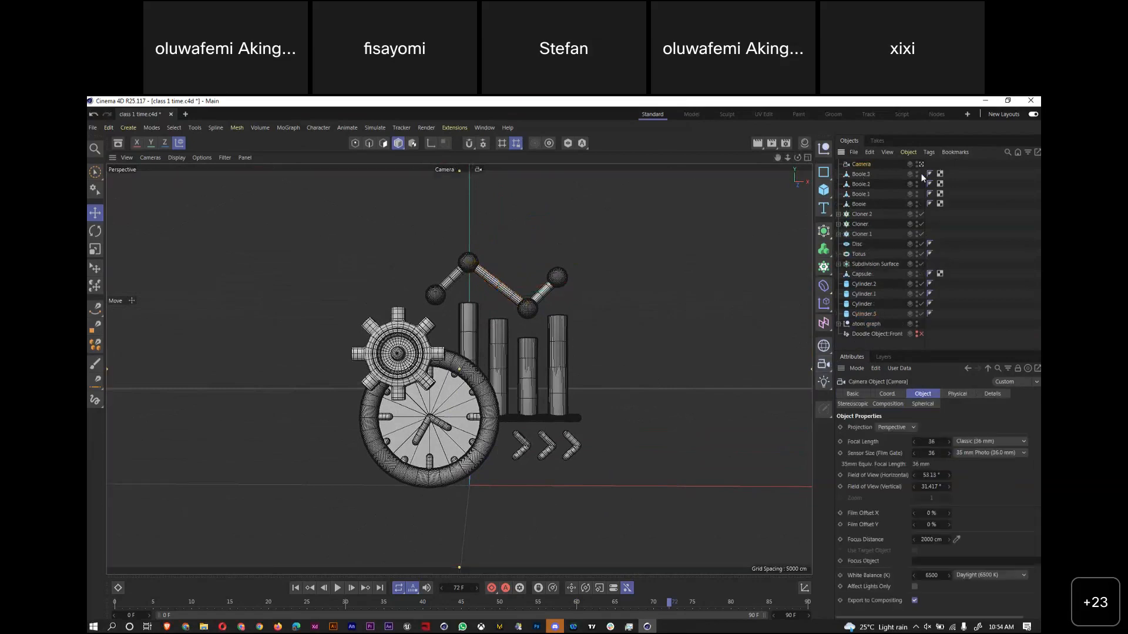
left_click(978, 441)
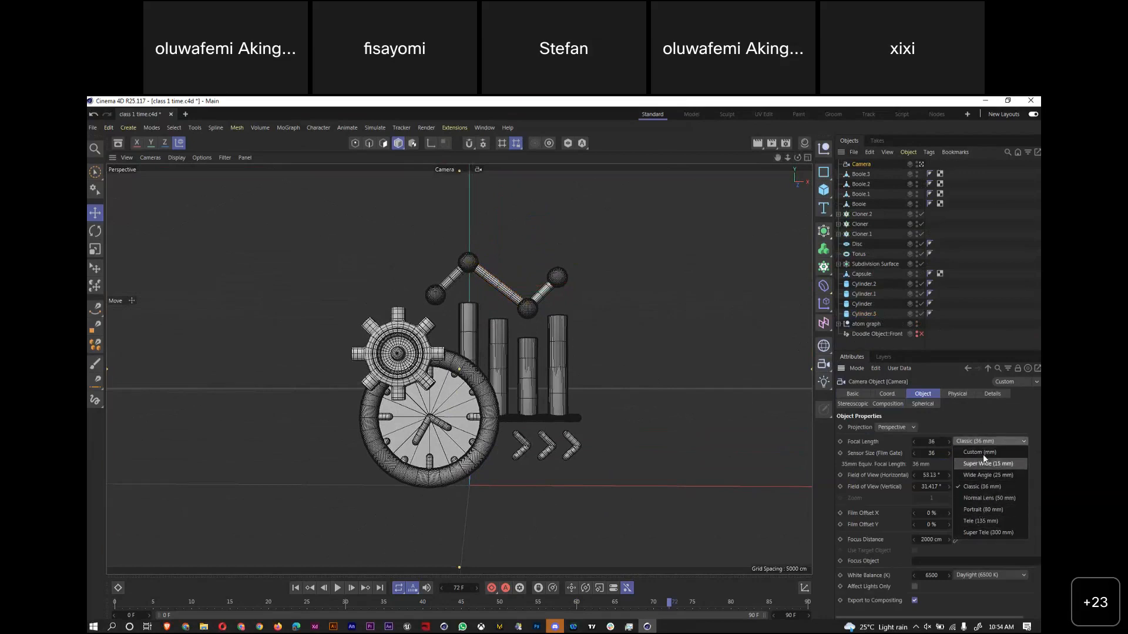
left_click(981, 486)
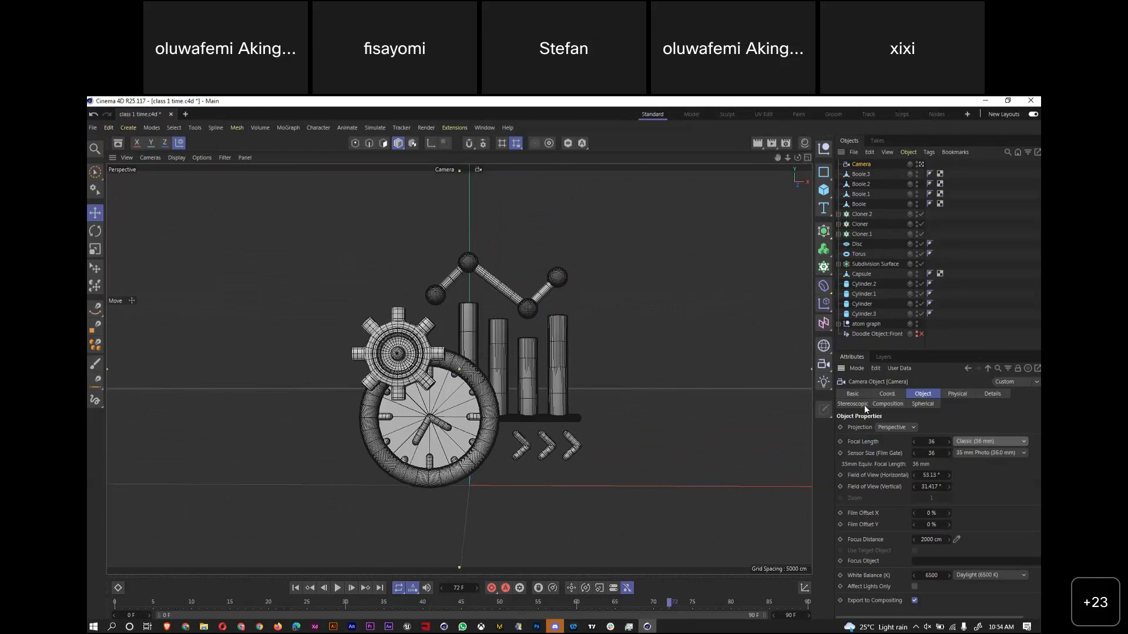
left_click(886, 403)
left_click(885, 441)
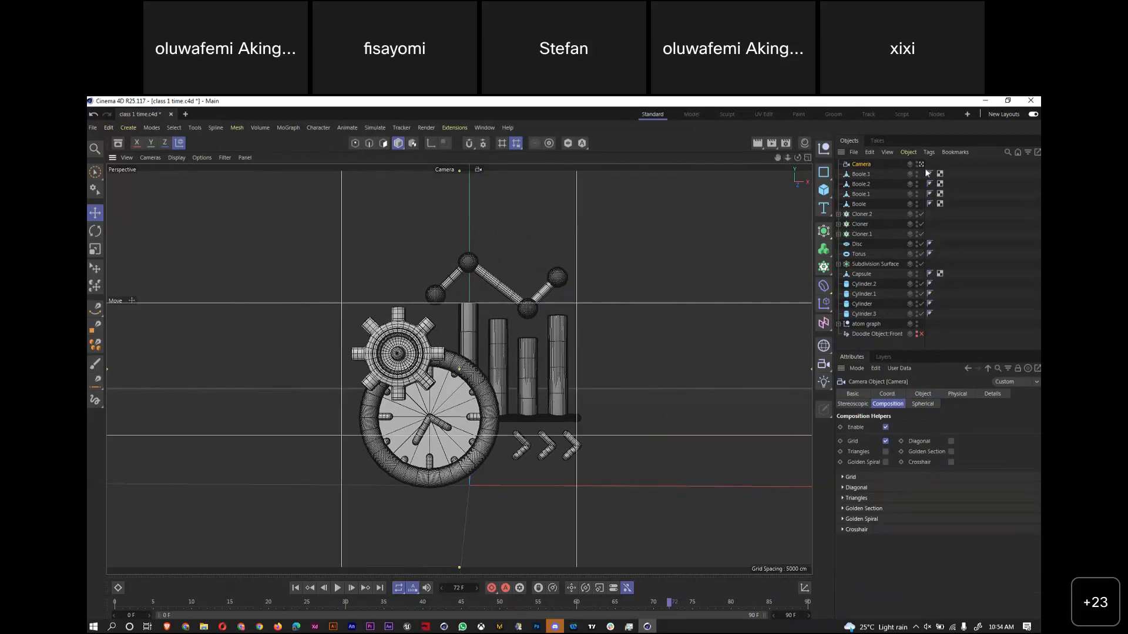
Set the camera's focal length to 49 mm, pan the model slightly within the grid and save the project
left_click(923, 394)
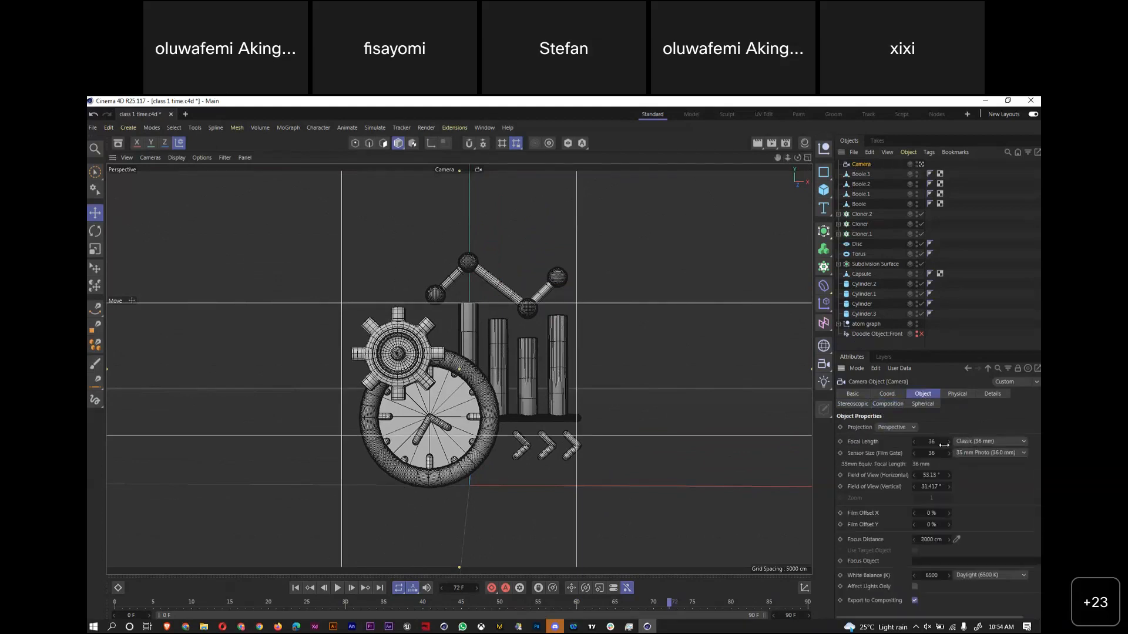
left_click_drag(947, 442, 1013, 438)
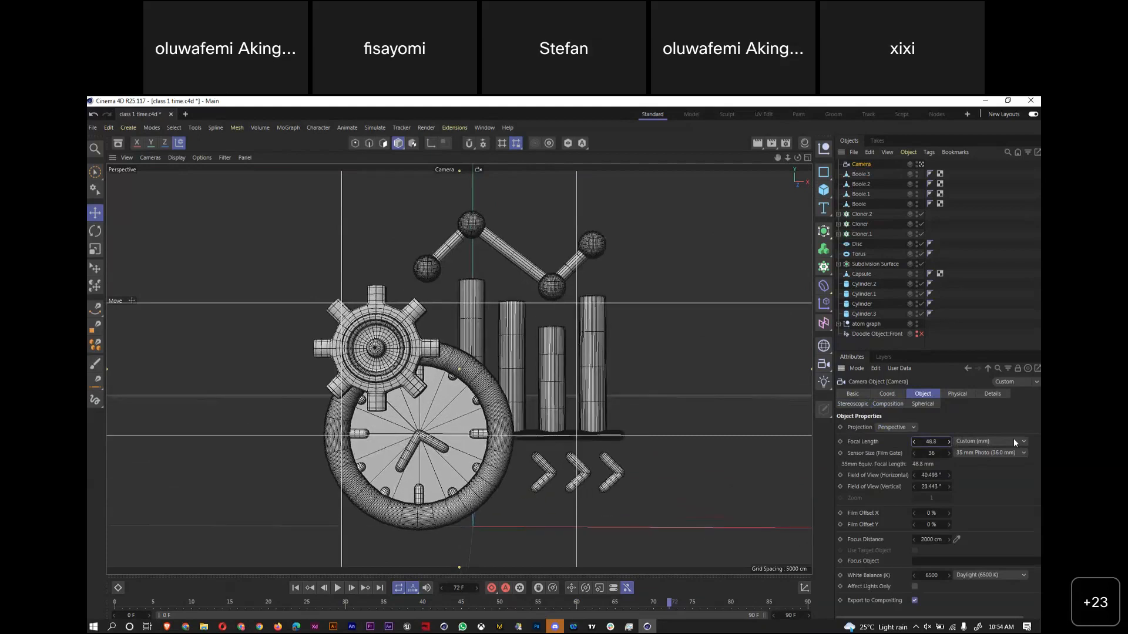
mouse_move(778, 158)
left_mouse_down()
mouse_move(752, 159)
mouse_move(763, 148)
left_mouse_up()
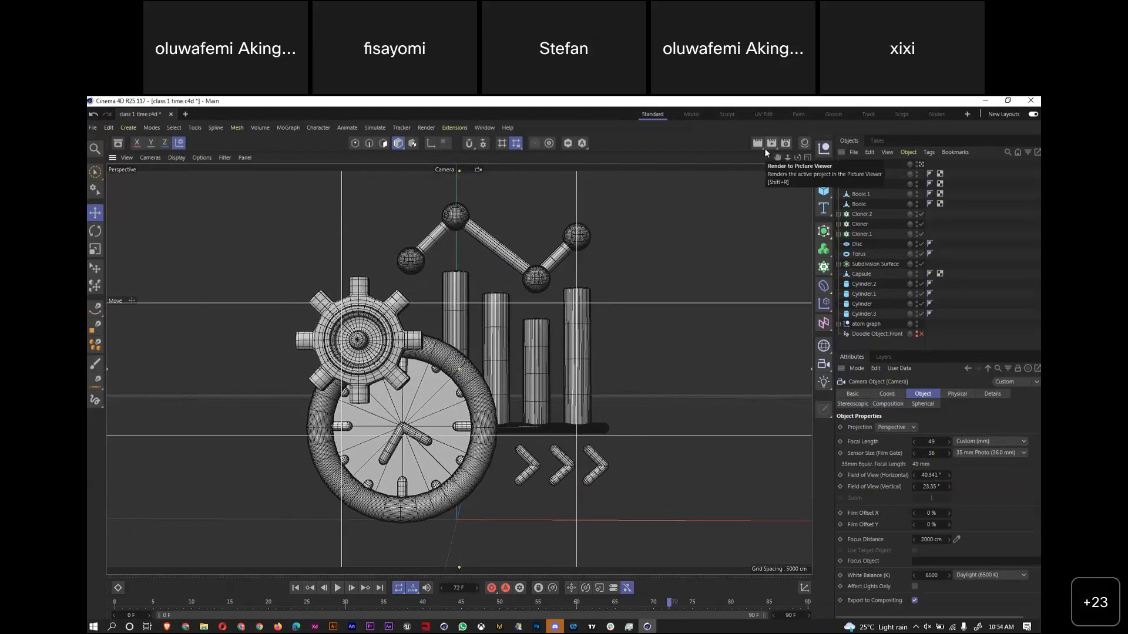
key("ctrl+s")
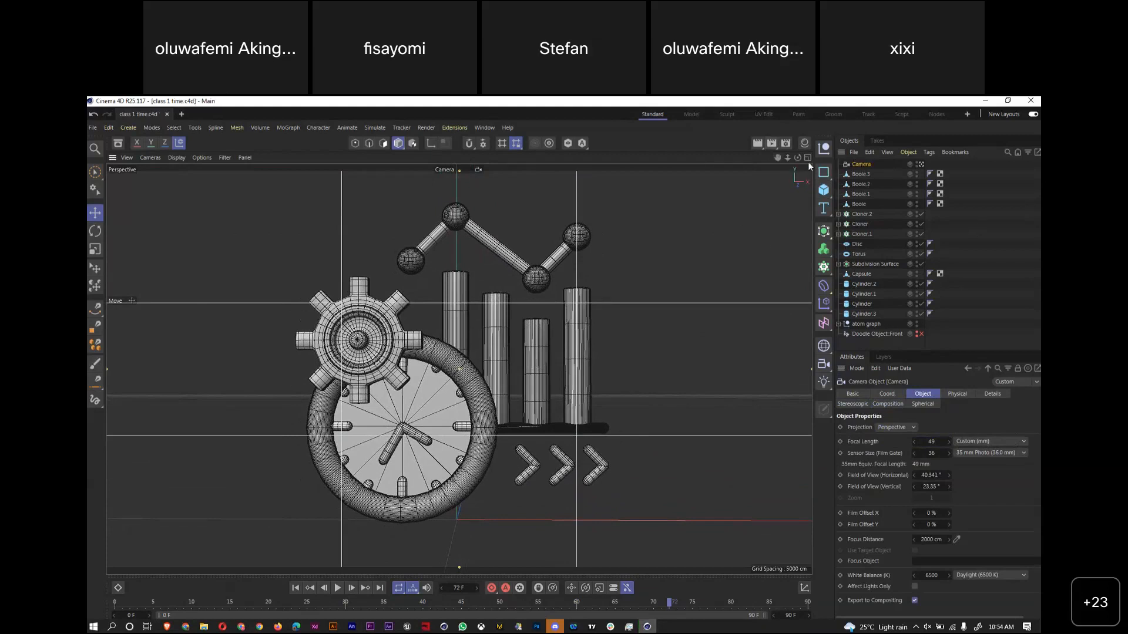
Try to switch to the four-view layout and acknowledge the graphics driver error
left_click(808, 157)
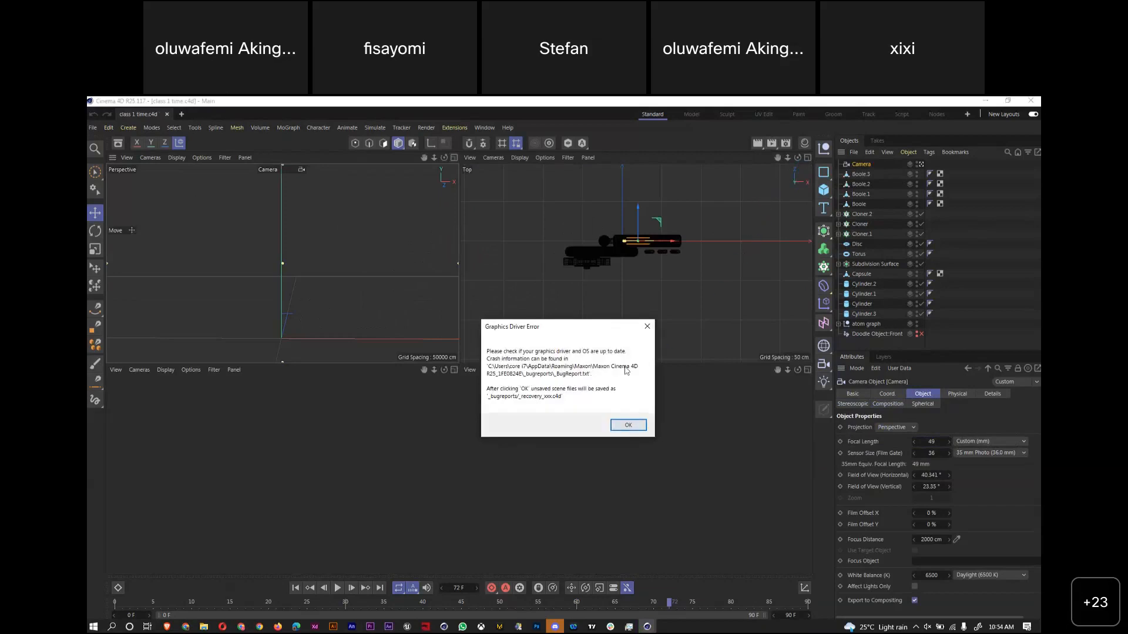
left_click(628, 425)
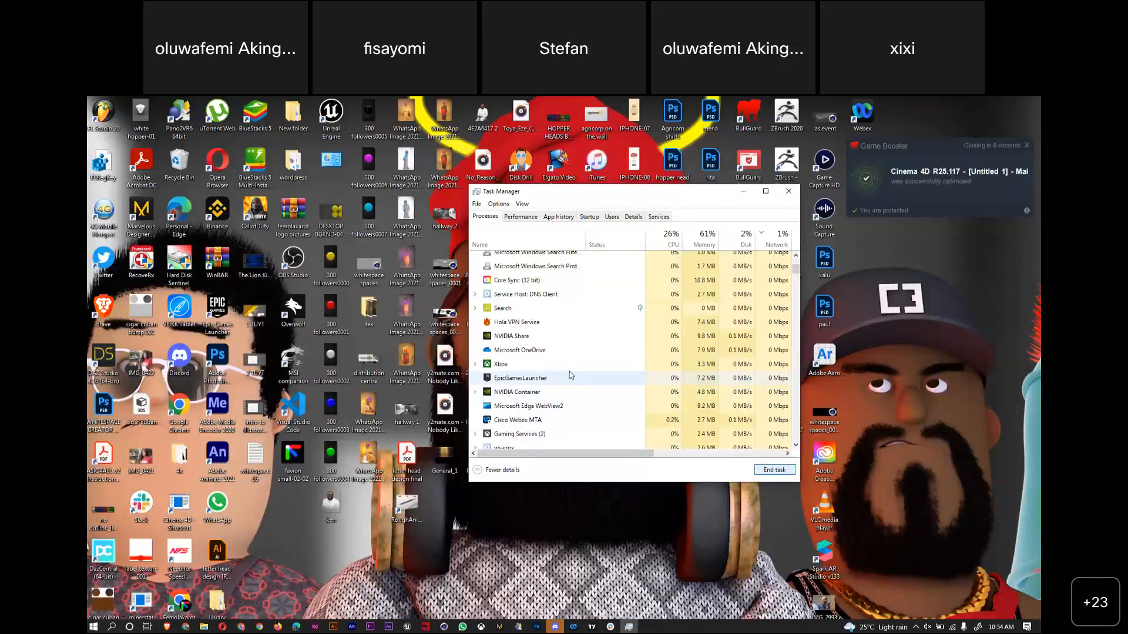
Relaunch Maxon Cinema 4D 25 and close the bug report and Quick Start dialogs without sending anything
key("super")
type("cinema")
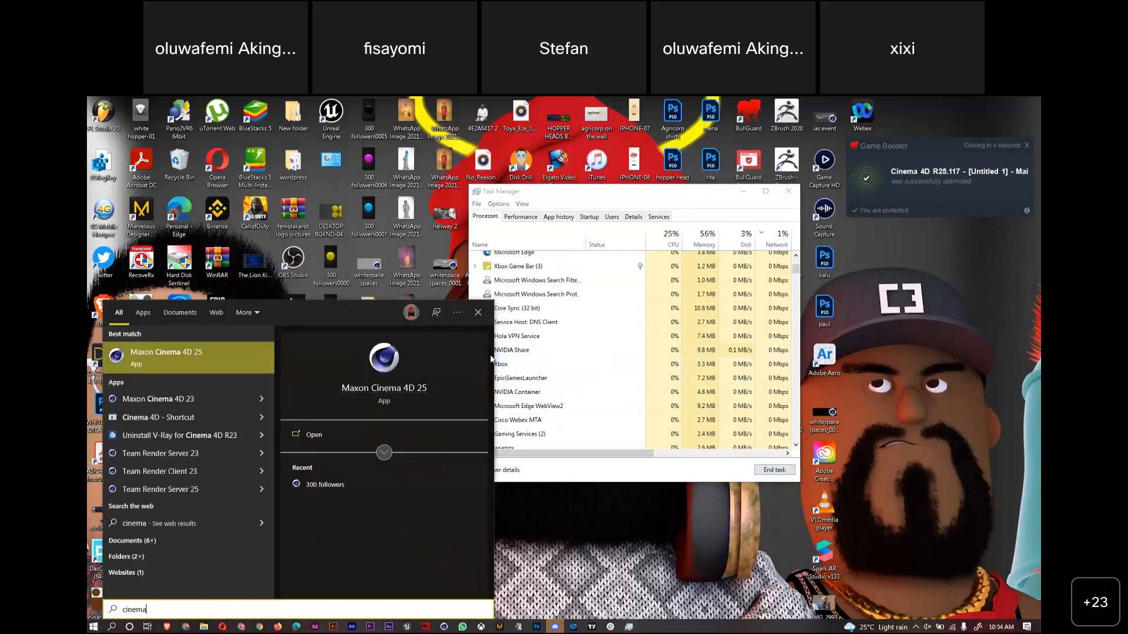
key("Return")
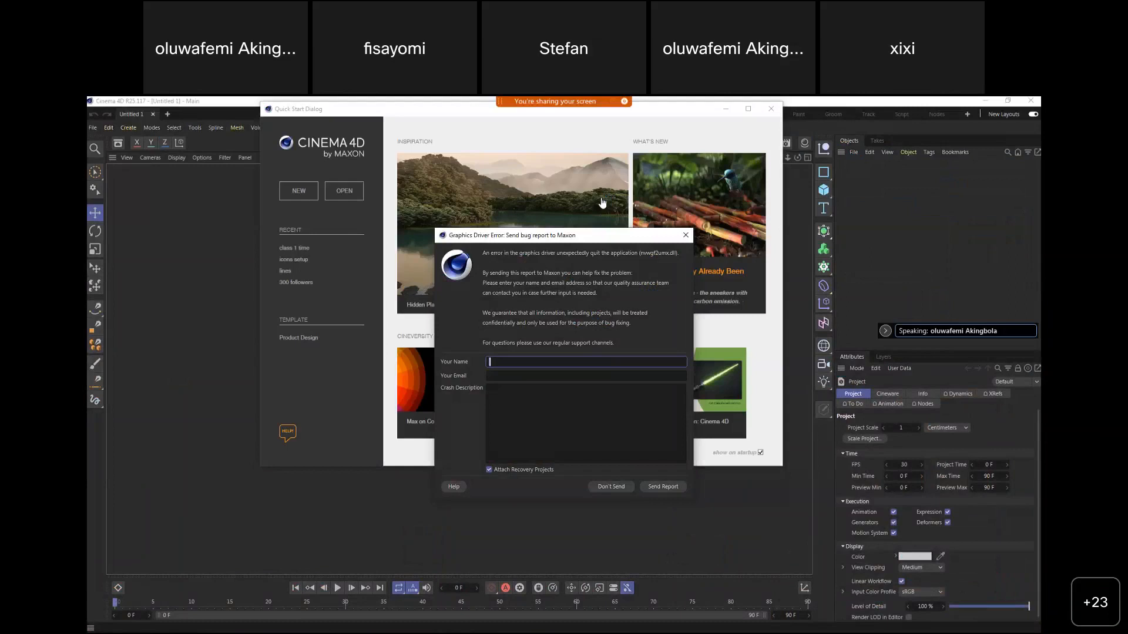
left_click(686, 235)
left_click(771, 109)
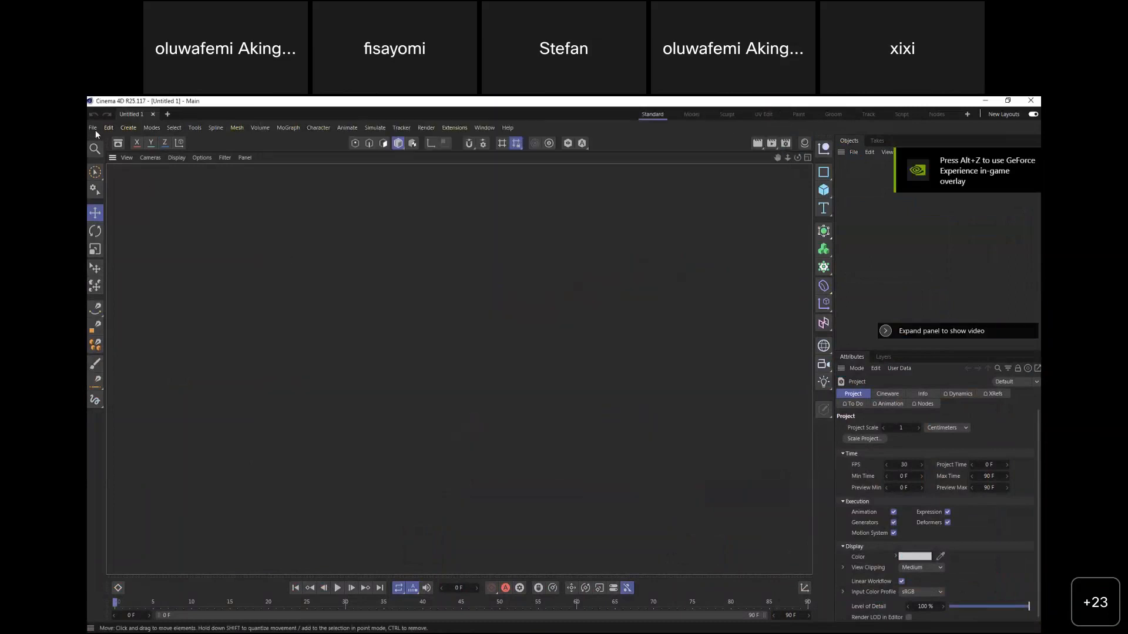
Reopen the recent project class 1 time.c4d
left_click(94, 128)
mouse_move(195, 165)
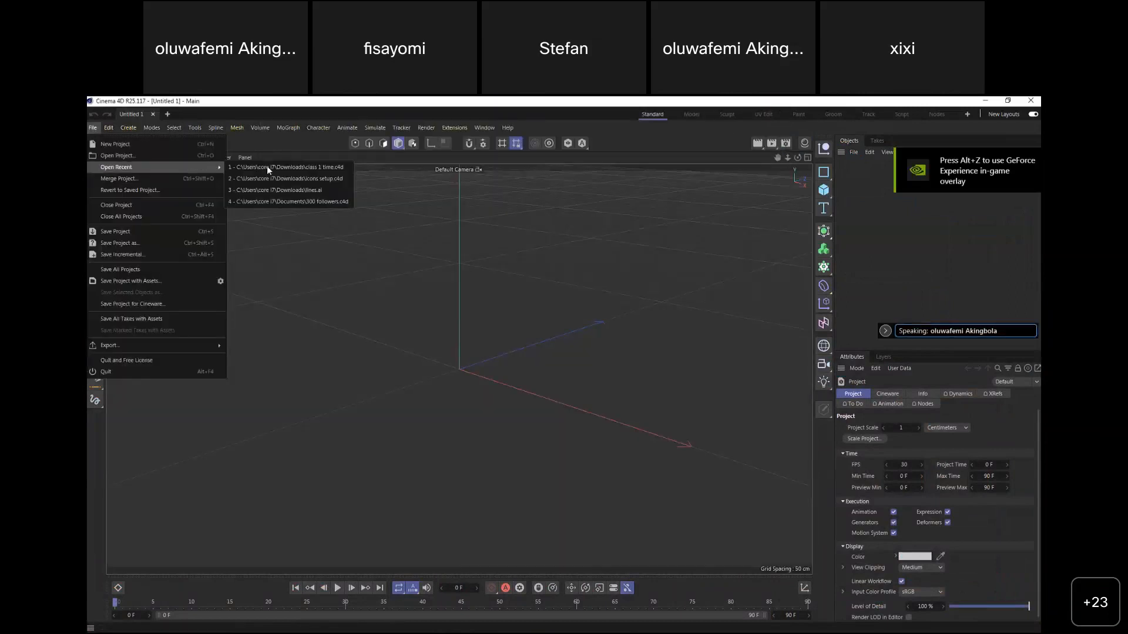
left_click(324, 173)
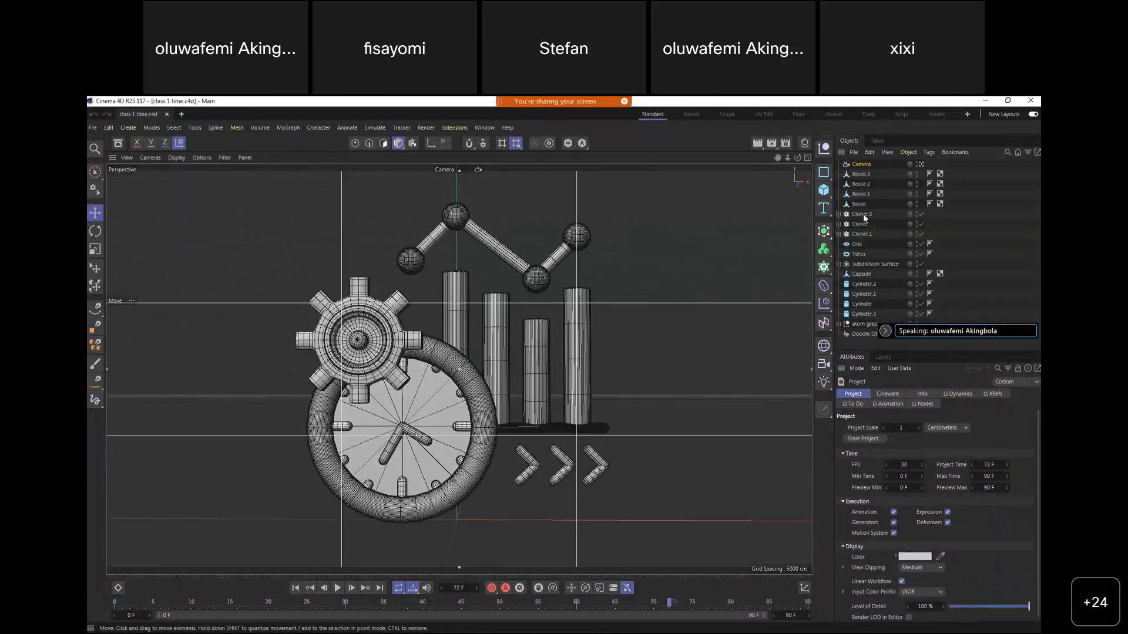
Add a Target tag to the camera and assign the object Cylinder as its target
left_click(861, 164)
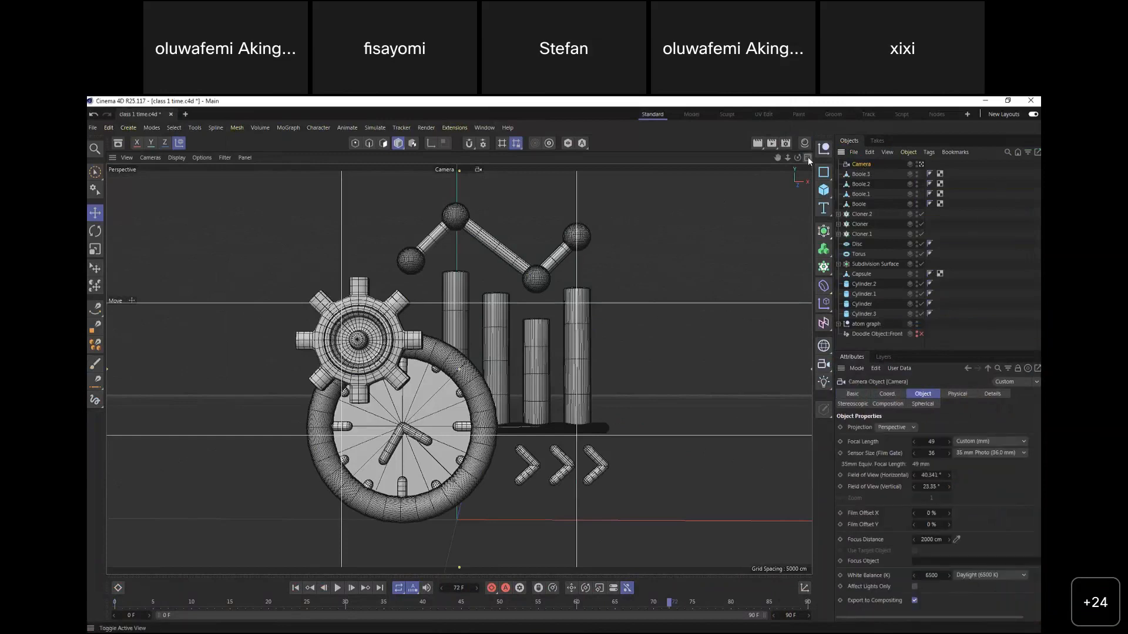
right_click(862, 164)
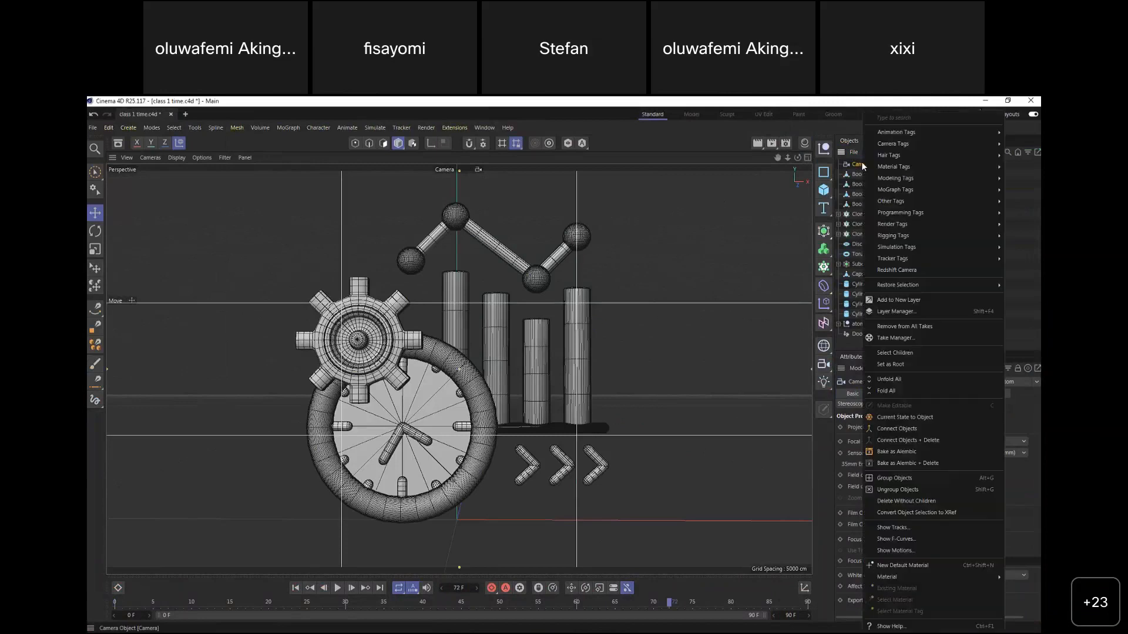
mouse_move(918, 134)
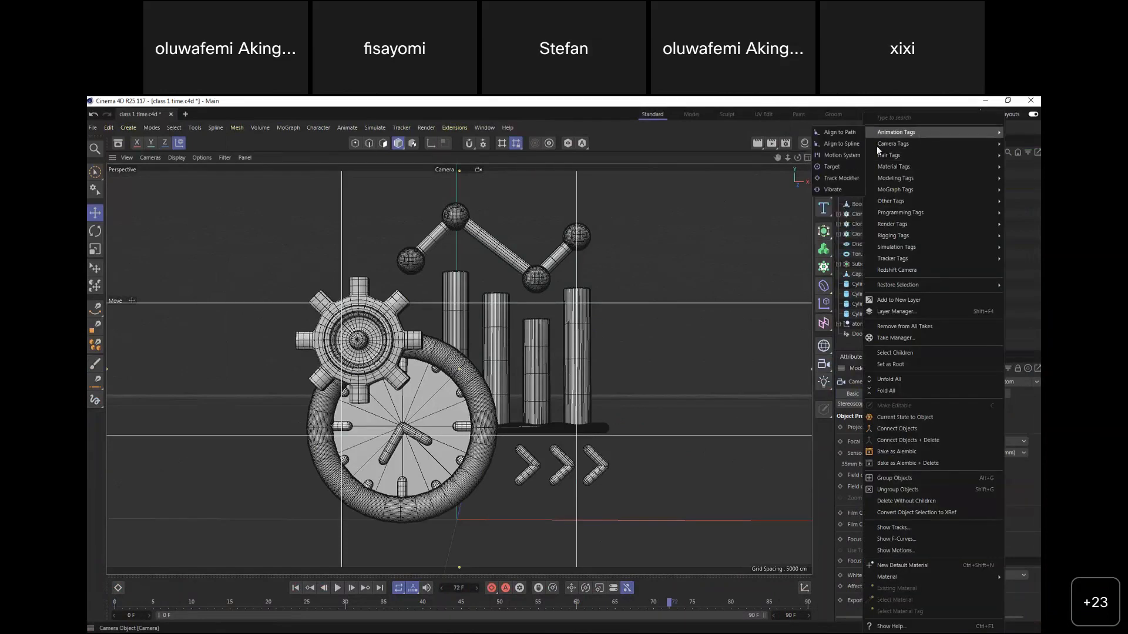
left_click(828, 166)
left_click_drag(862, 303, 892, 414)
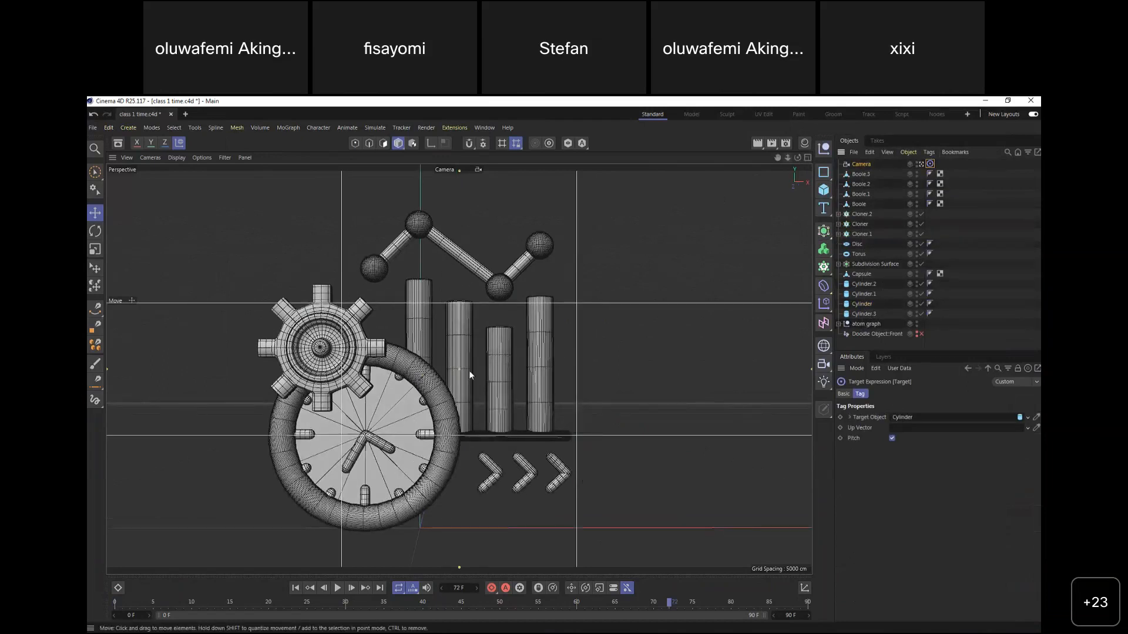
Examine the targeted chart bar in the model and the settings of the camera's Target tag
left_click(459, 376)
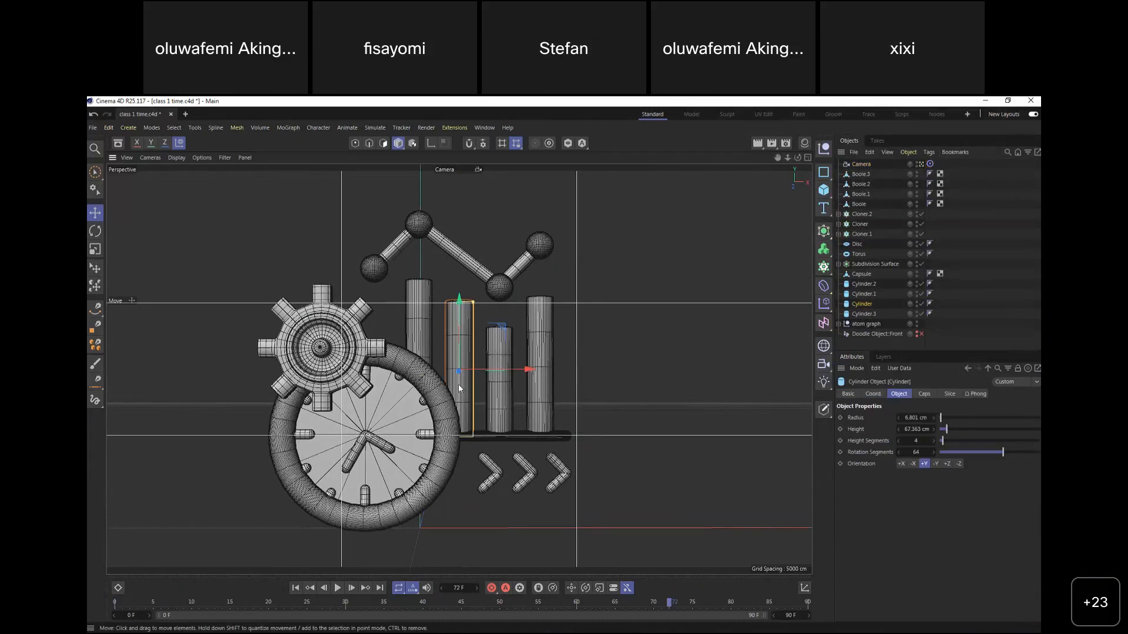
left_click(95, 172)
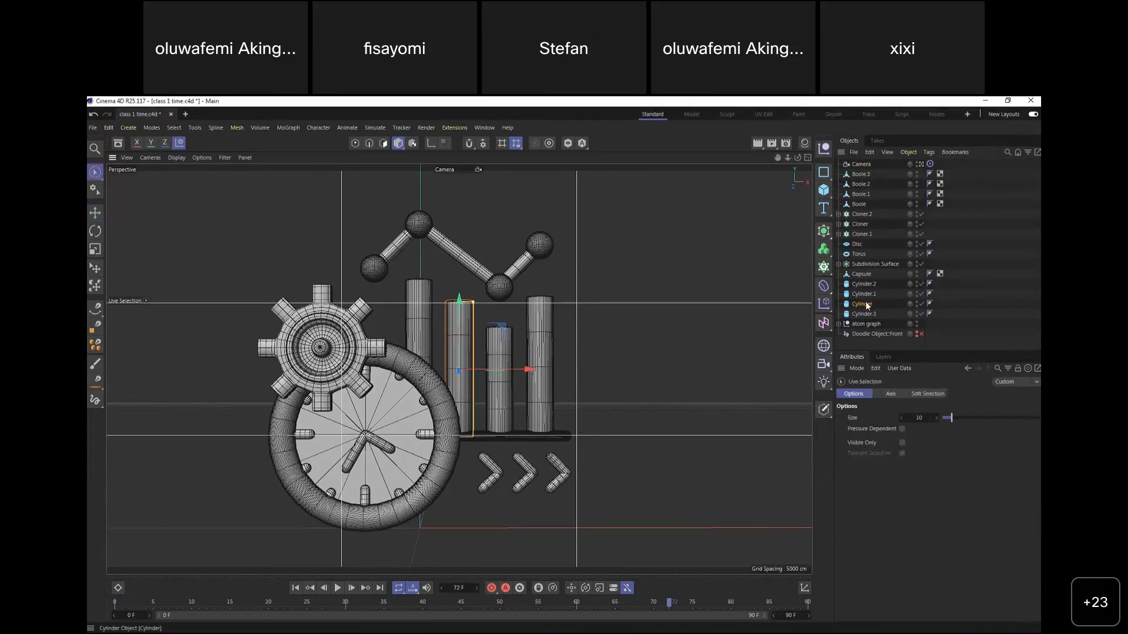
left_click(928, 163)
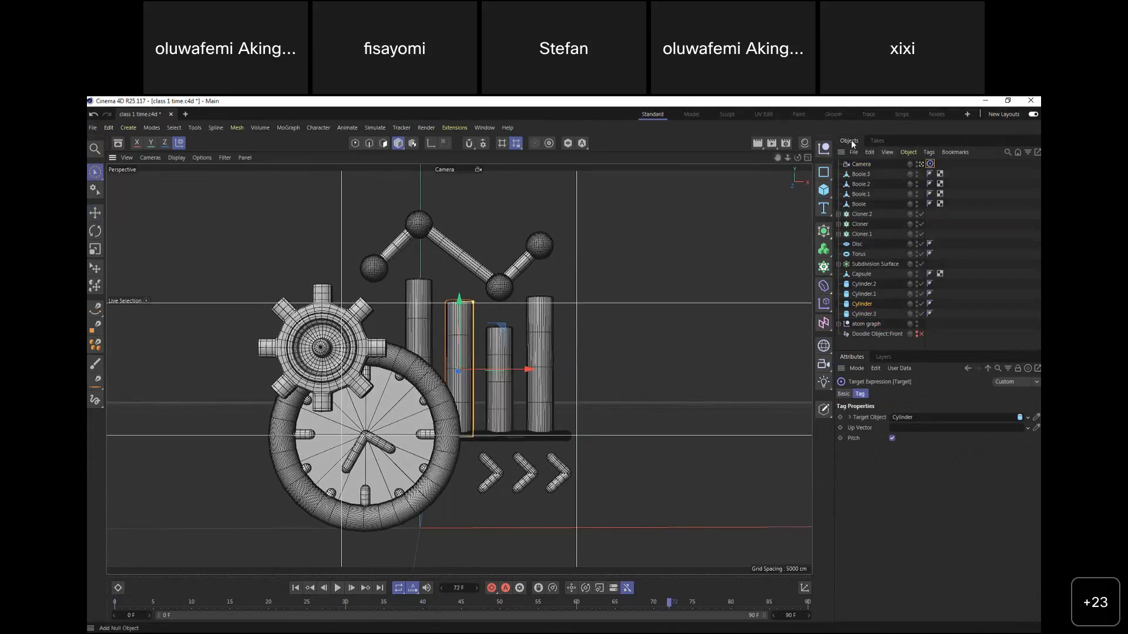
Shift the camera slightly along X in a full-size Top view and return to the full-size Perspective view
left_click(856, 164)
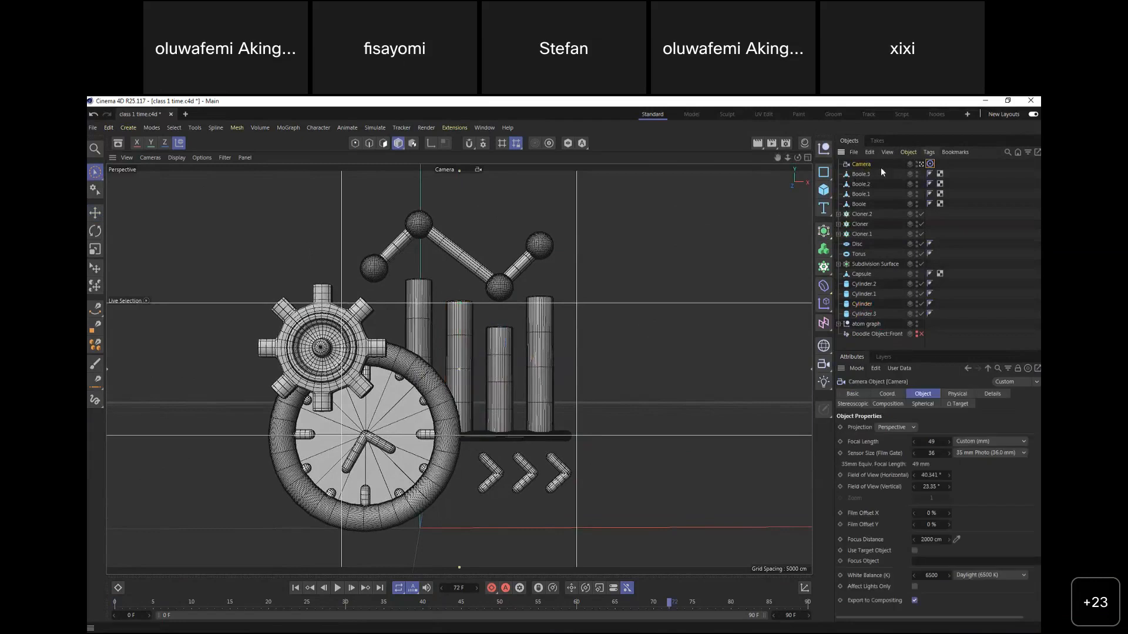
left_click(807, 158)
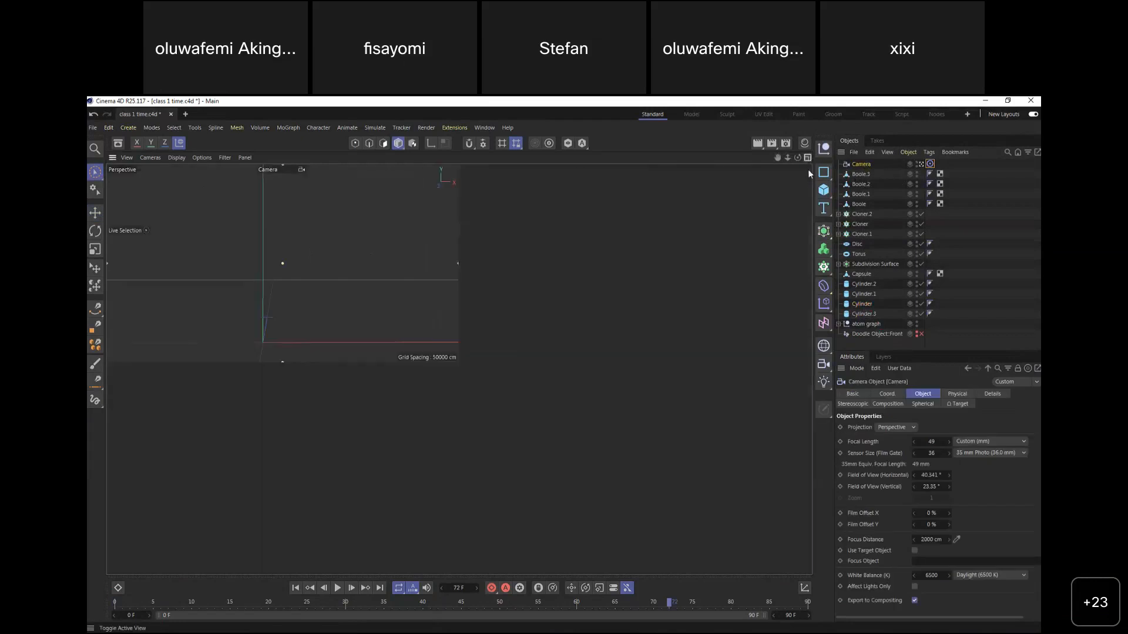
left_click(807, 157)
key("F2")
scroll(745, 228, "down", 5)
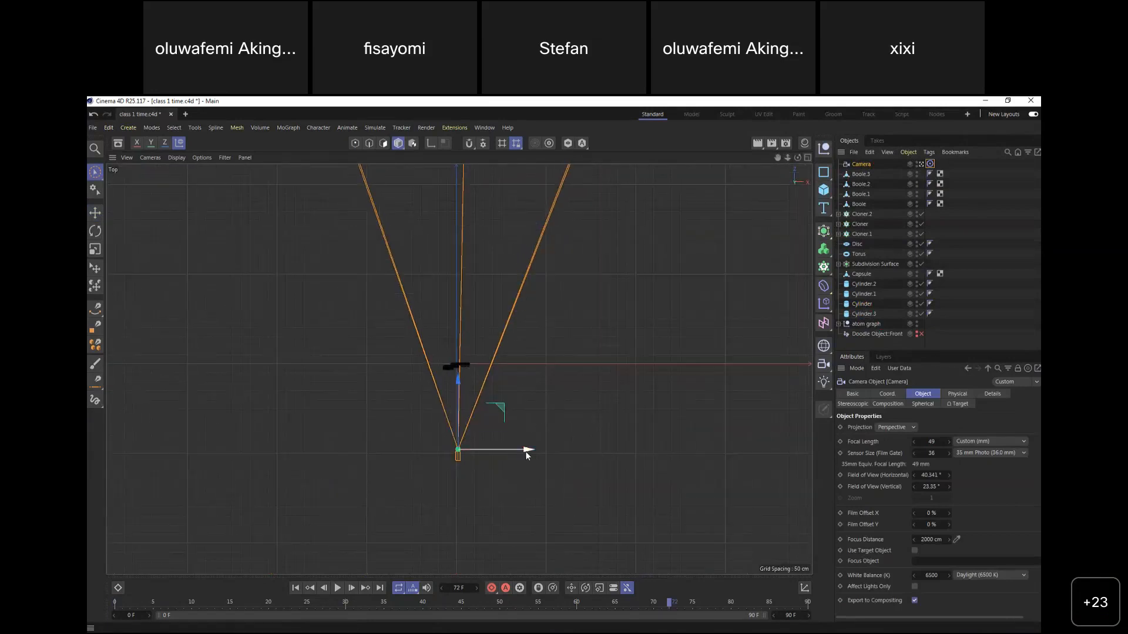
left_click_drag(527, 452, 530, 450)
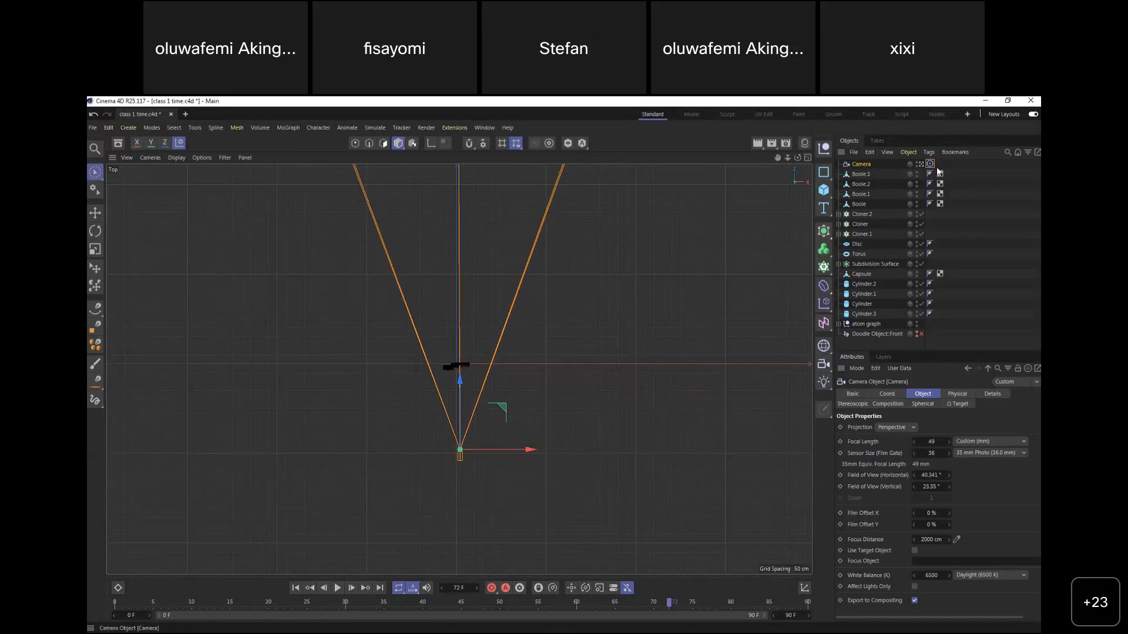
left_click(807, 157)
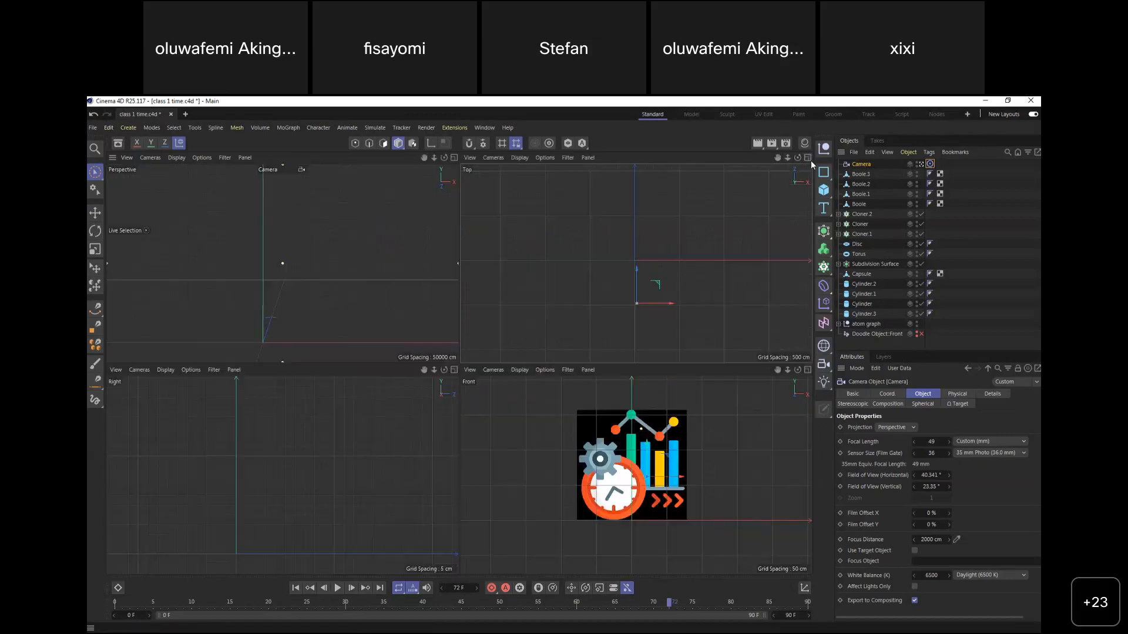
left_click(455, 157)
Delete the camera's Target tag and pan the camera so the model sits closer to the middle of the grid
left_click(930, 164)
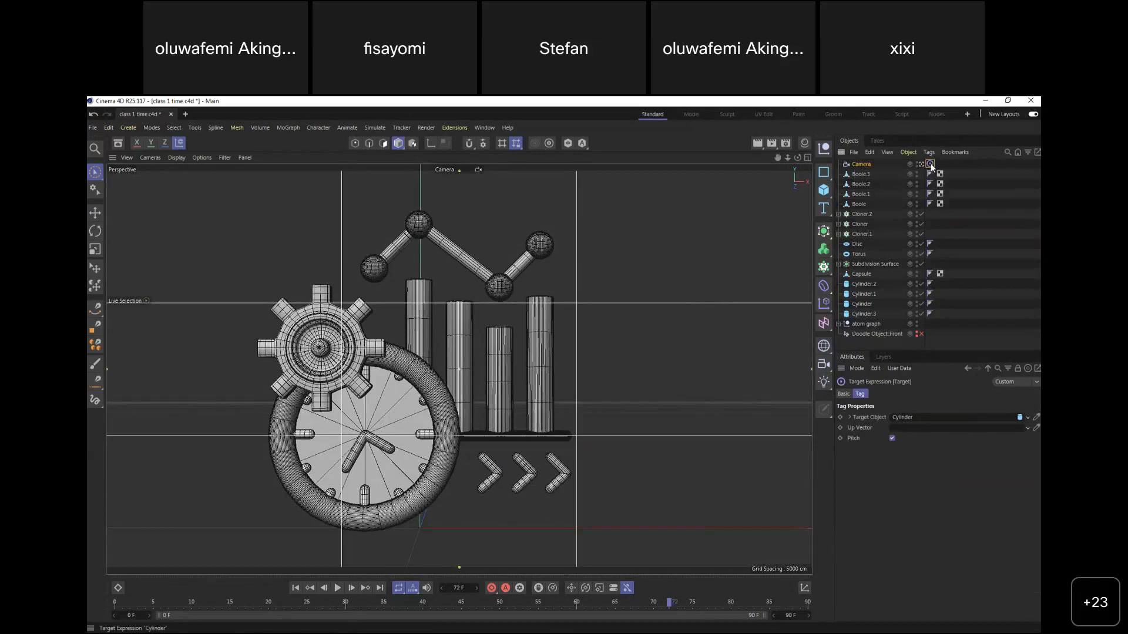
key("Delete")
left_click(862, 164)
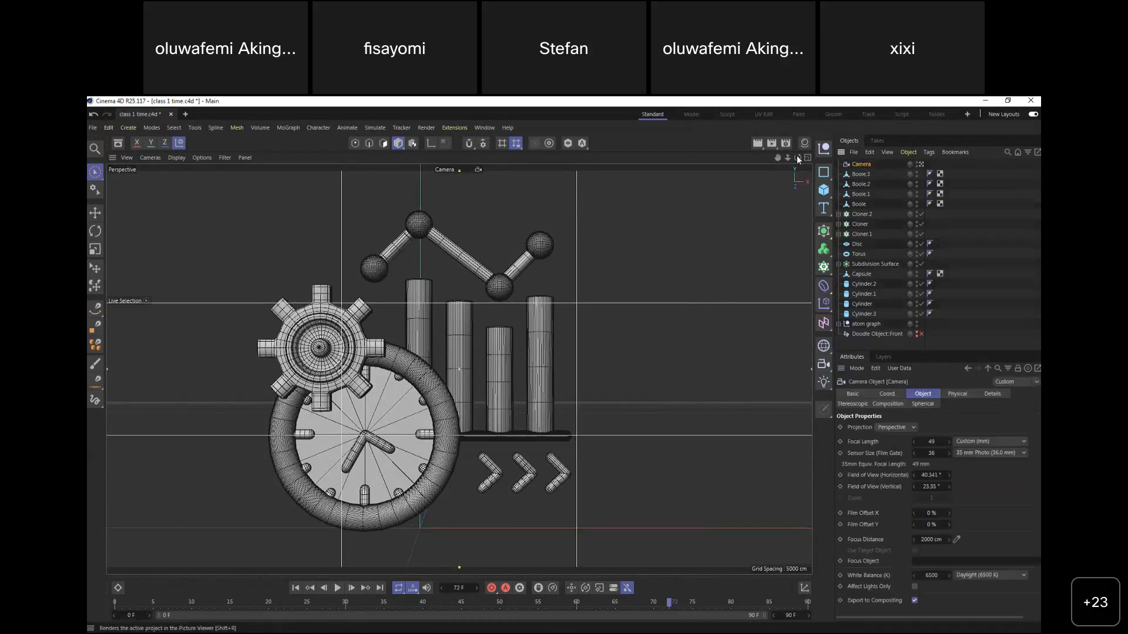
left_click_drag(788, 151, 815, 153)
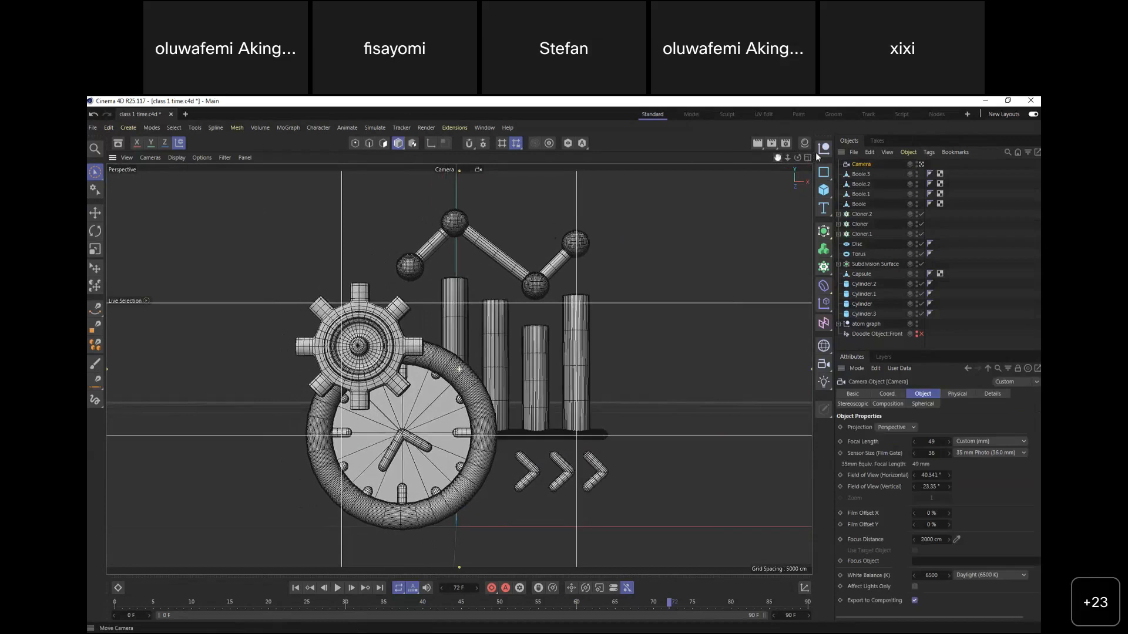
Add an area light and move it along Z in the four-view layout to just behind the camera
left_click(824, 382)
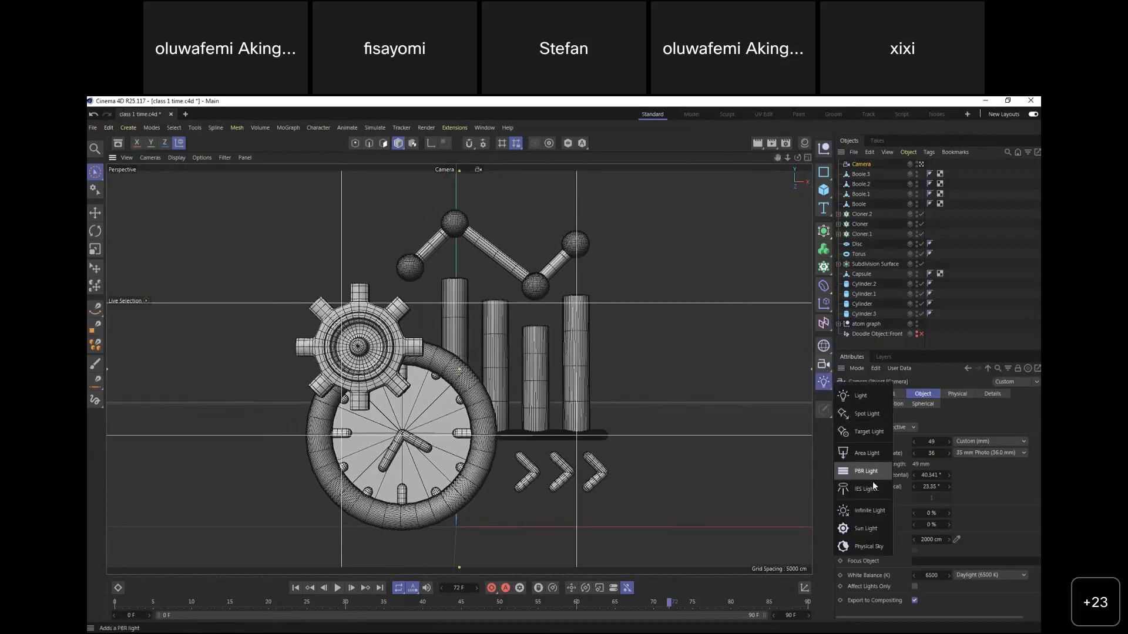
left_click(871, 456)
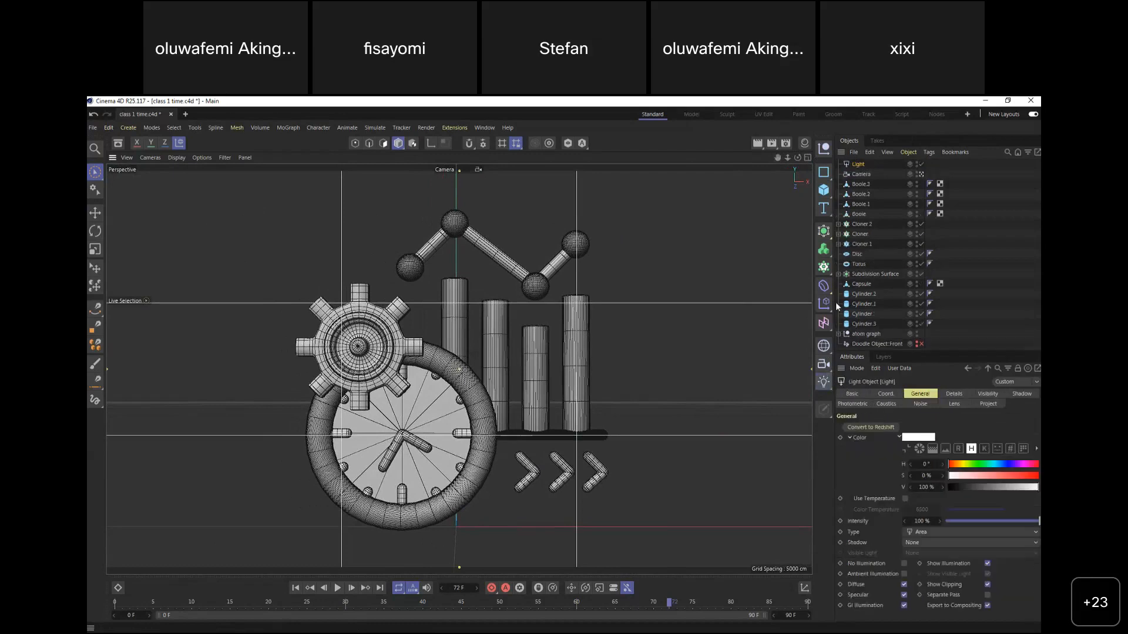
left_click(808, 158)
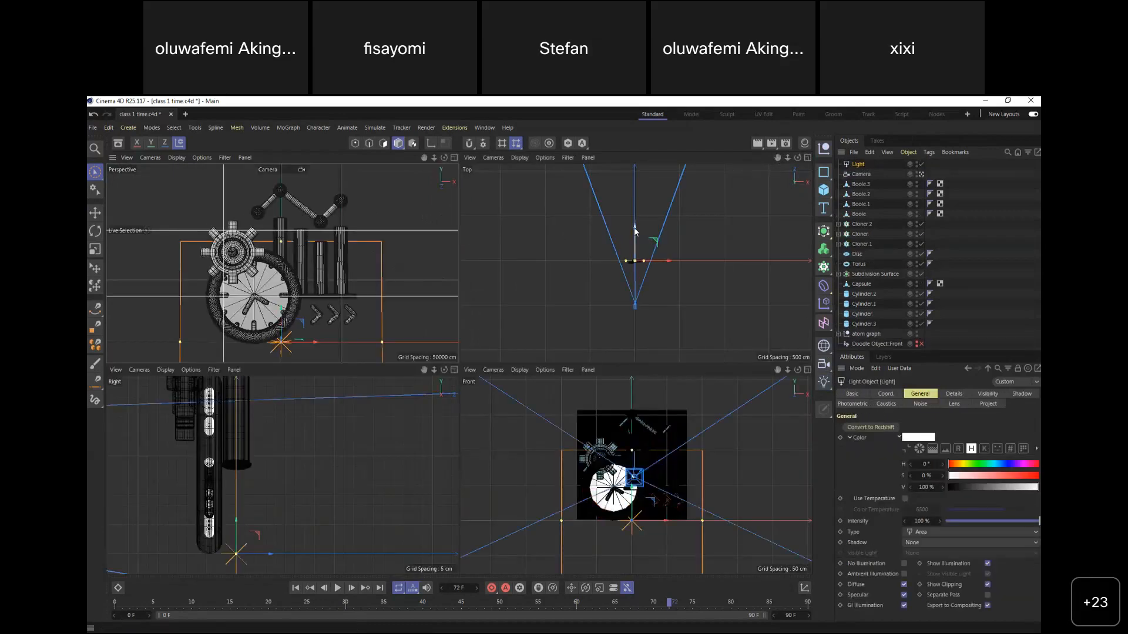
left_click_drag(638, 302, 665, 310)
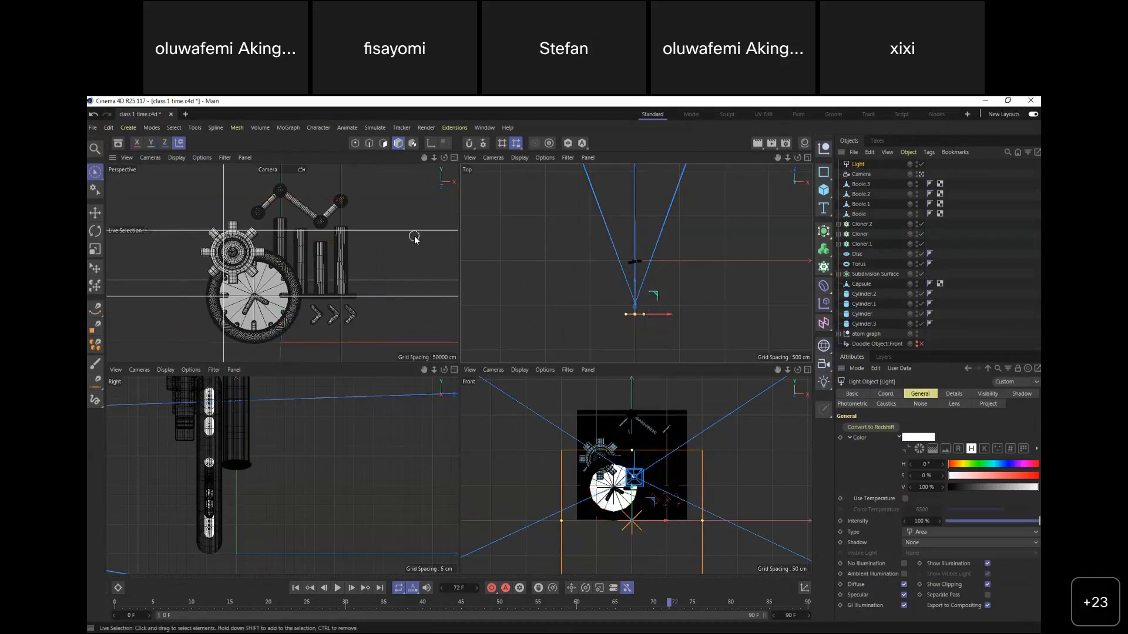
Scale up the area light in the Top view
key("t")
left_click_drag(683, 316, 769, 265)
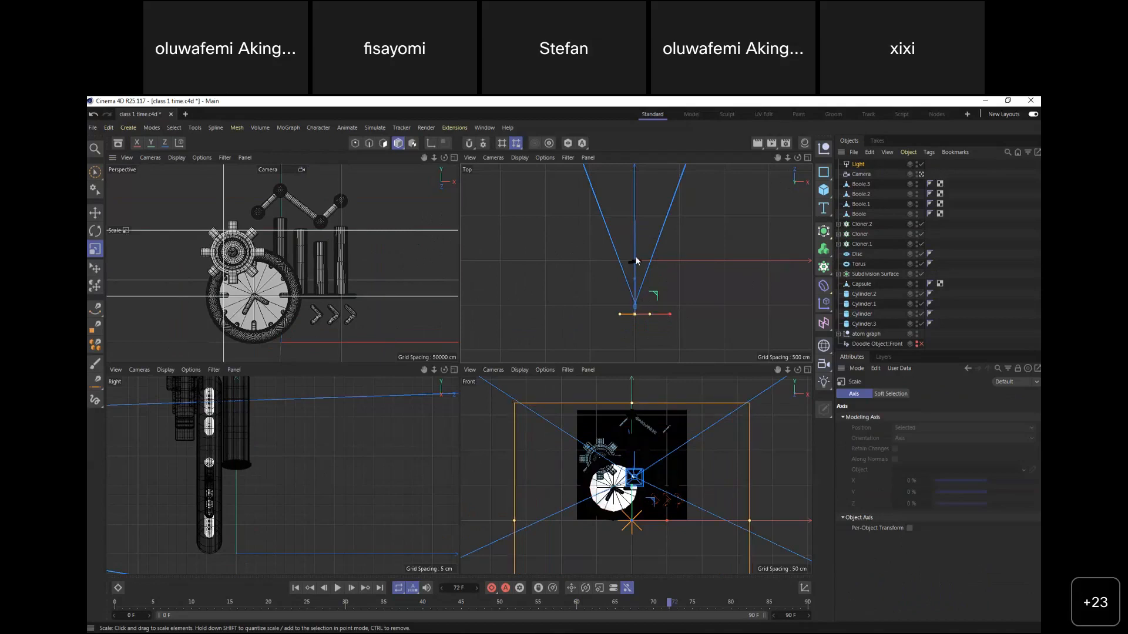
Raise the area light along Y in the Right view until it is level with the camera
scroll(403, 441, "down", 10)
scroll(376, 470, "up", 2)
left_click(95, 213)
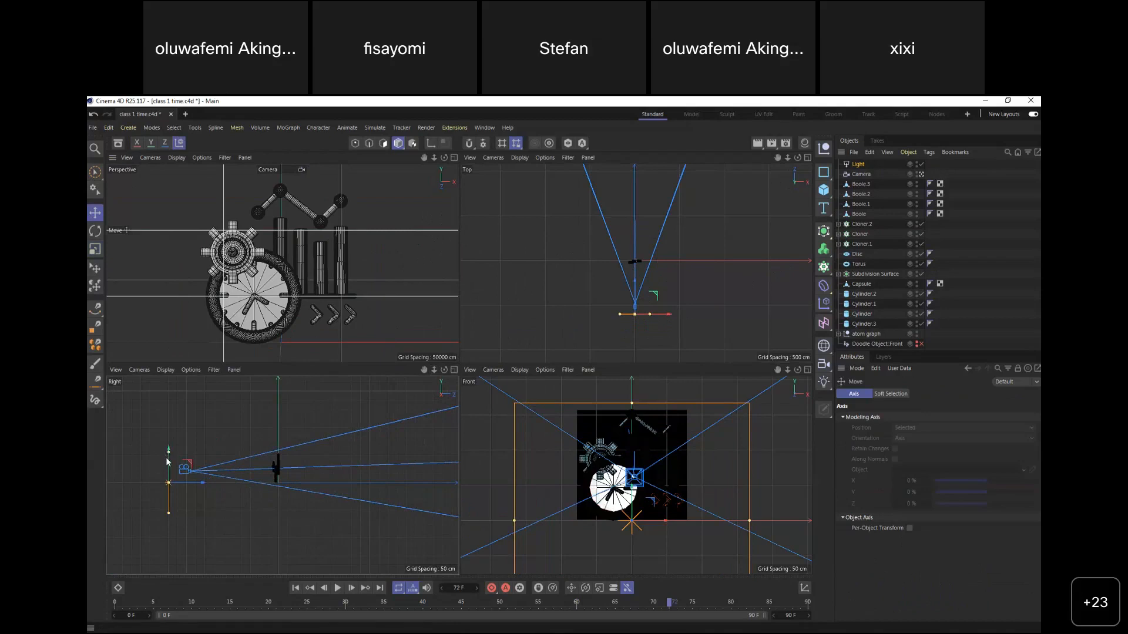
left_click_drag(170, 469, 172, 457)
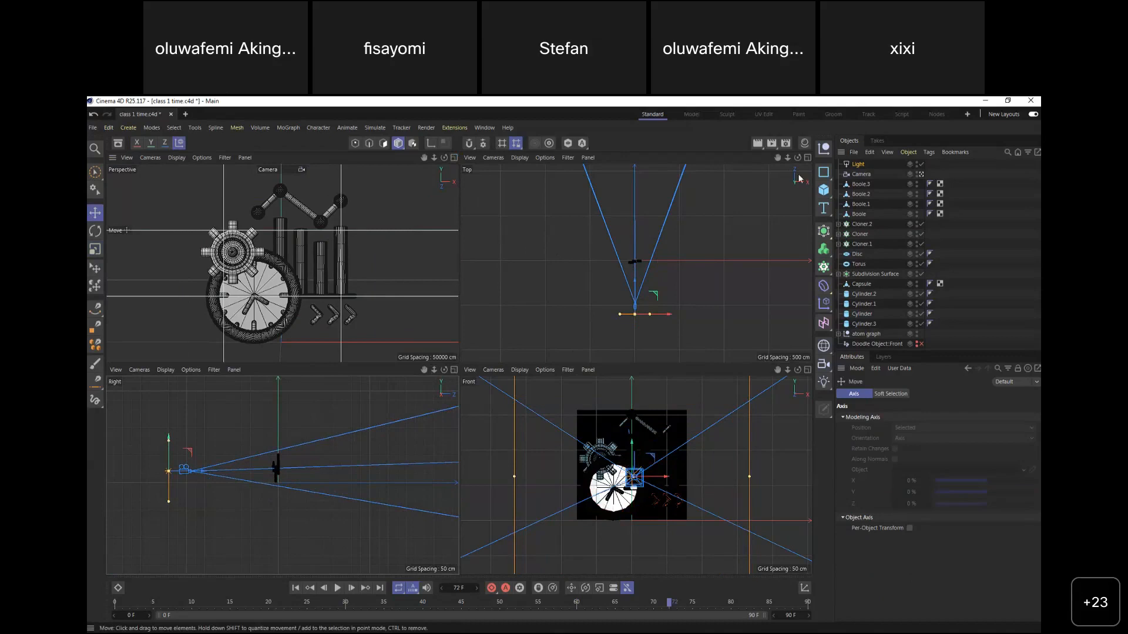
Select the camera in a full-size Top view and set its focus distance to 500 cm
left_click(807, 157)
mouse_move(788, 156)
left_mouse_down()
mouse_move(745, 221)
mouse_move(774, 195)
mouse_move(790, 150)
left_mouse_up()
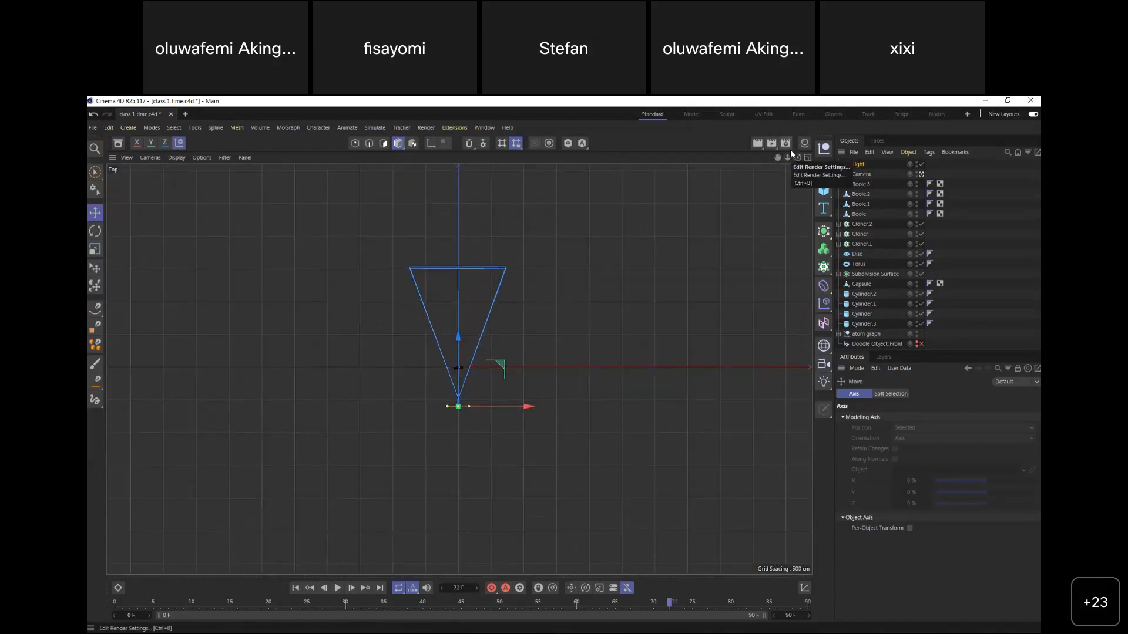
left_click(505, 267)
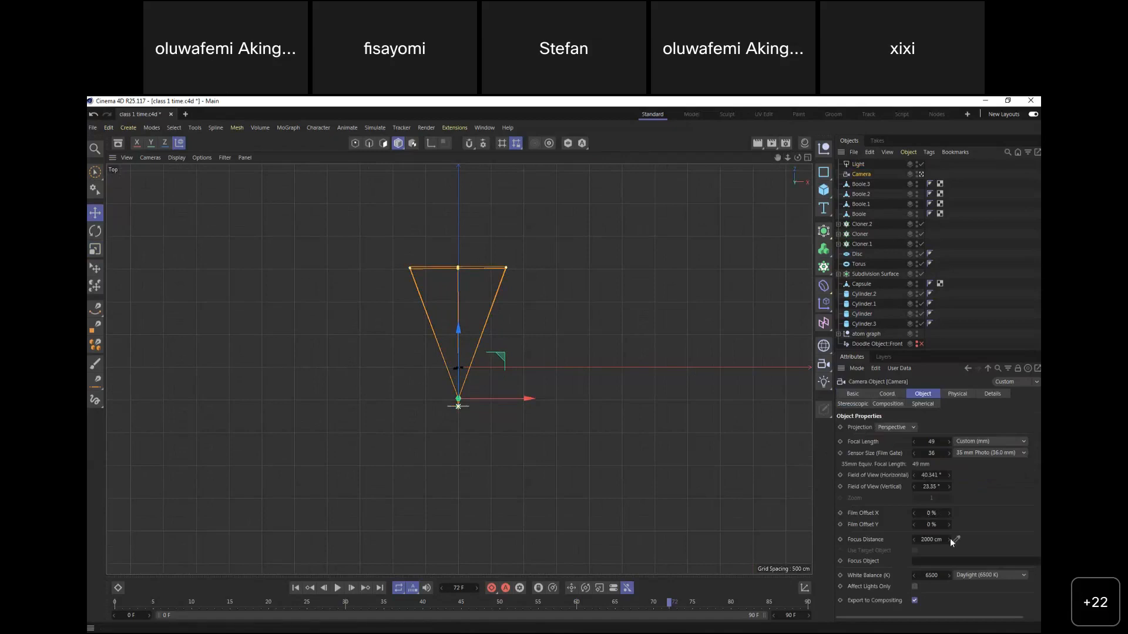
left_click_drag(932, 540, 172, 569)
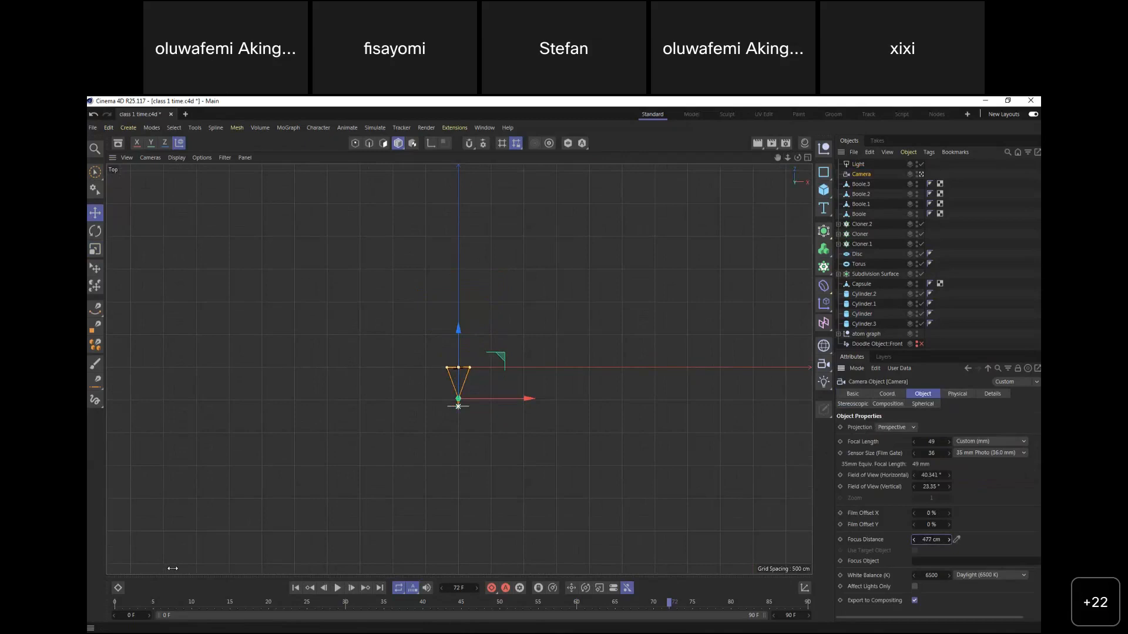
double_click(931, 539)
type("500")
key("Return")
Return to the full-size Perspective view, save the scene and render the view to check the area light
left_click(806, 158)
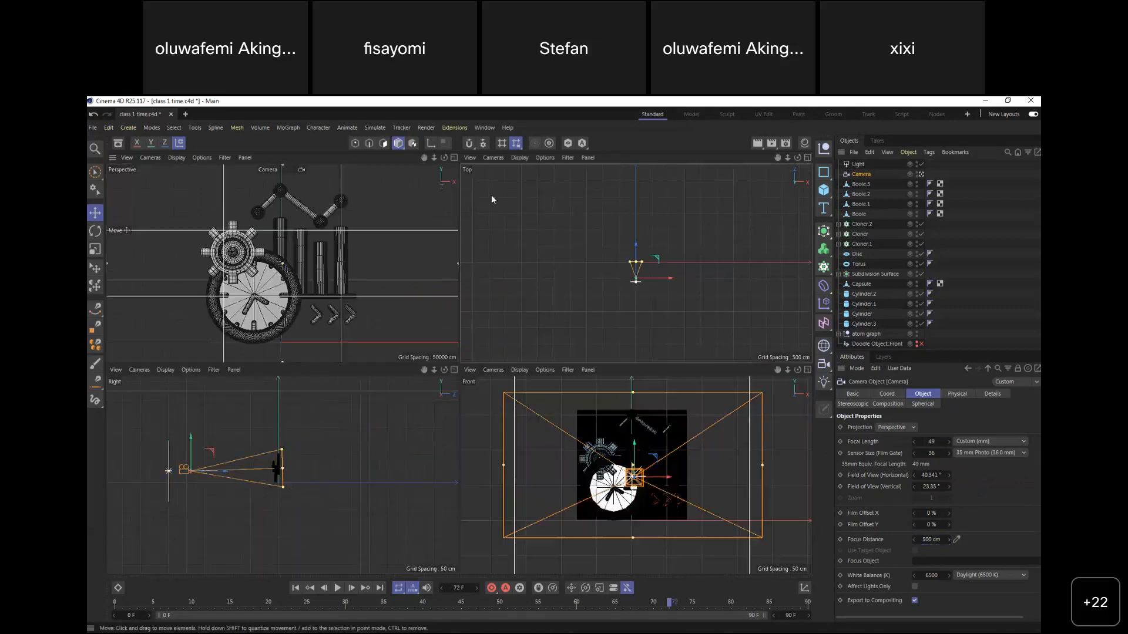
left_click(455, 160)
key("ctrl+s")
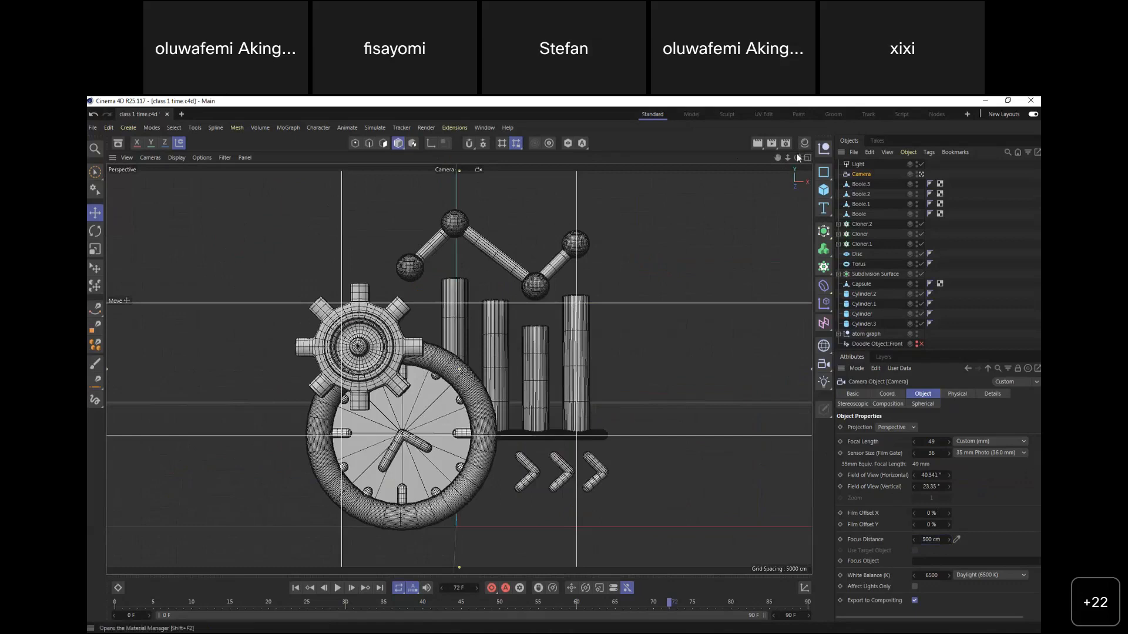
left_click(858, 164)
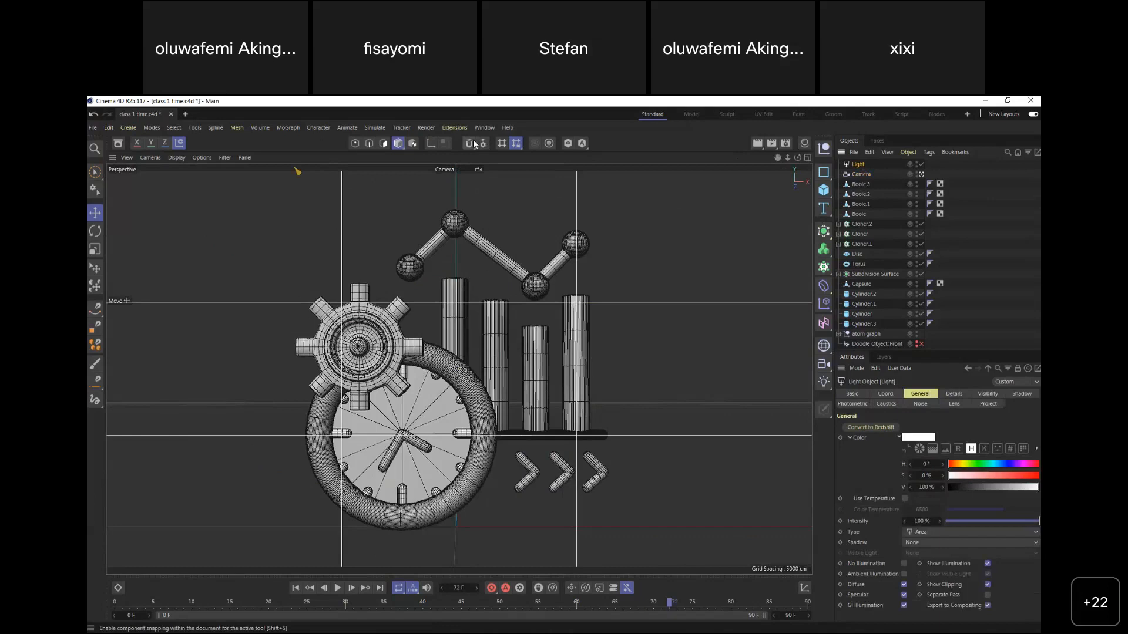
key("ctrl+r")
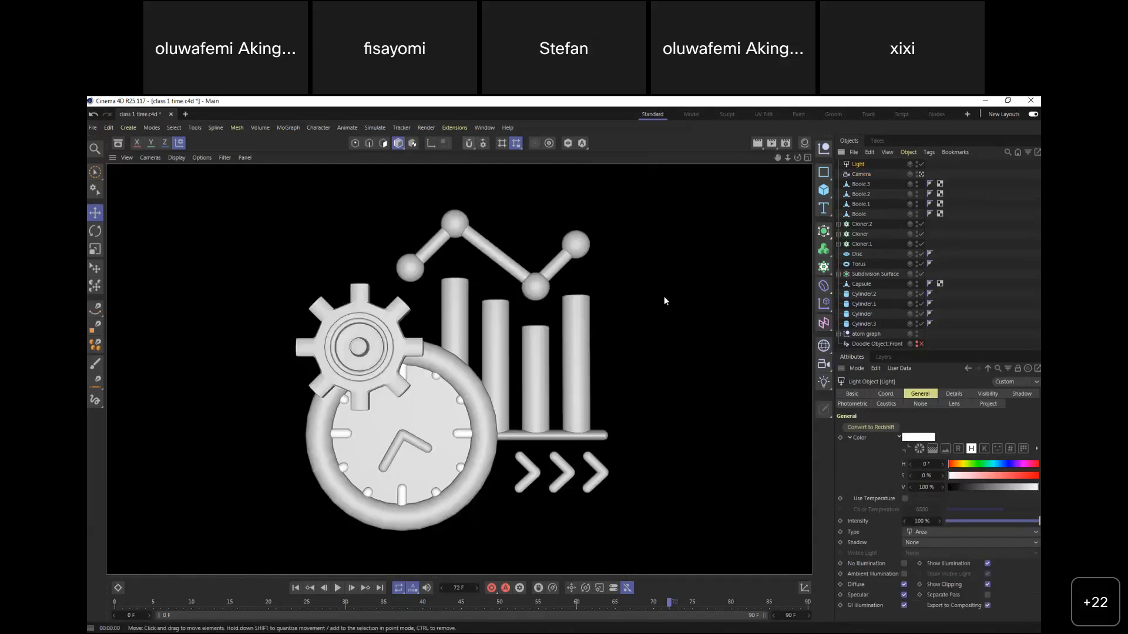
Try converting the clock's torus rim to an editable polygon object, check it in a render, and undo the conversion
left_click(493, 408)
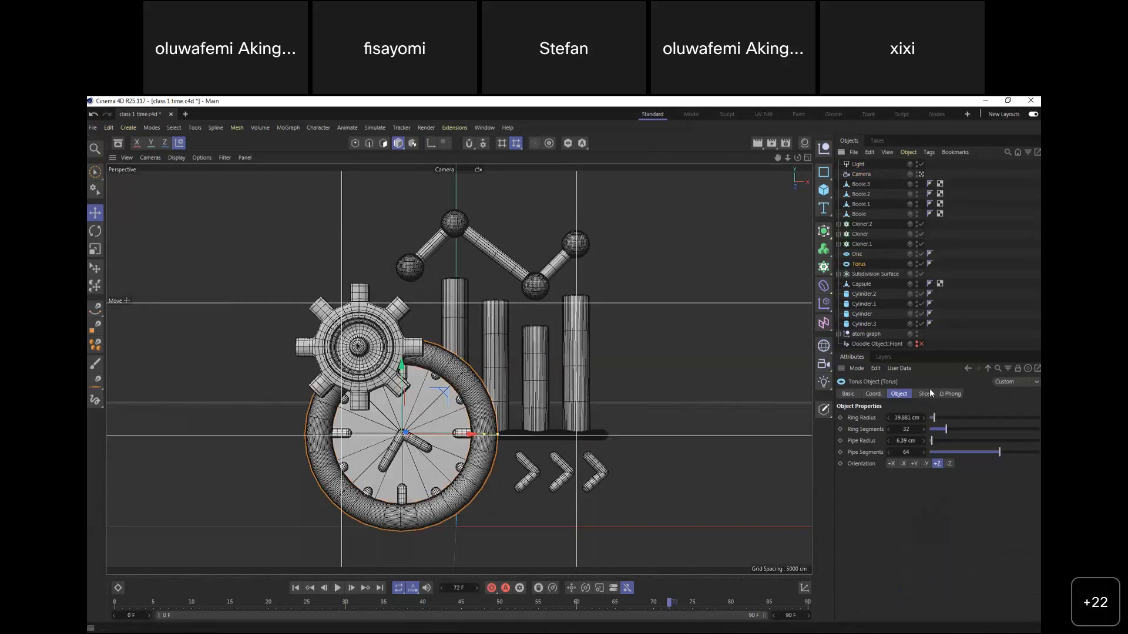
key("c")
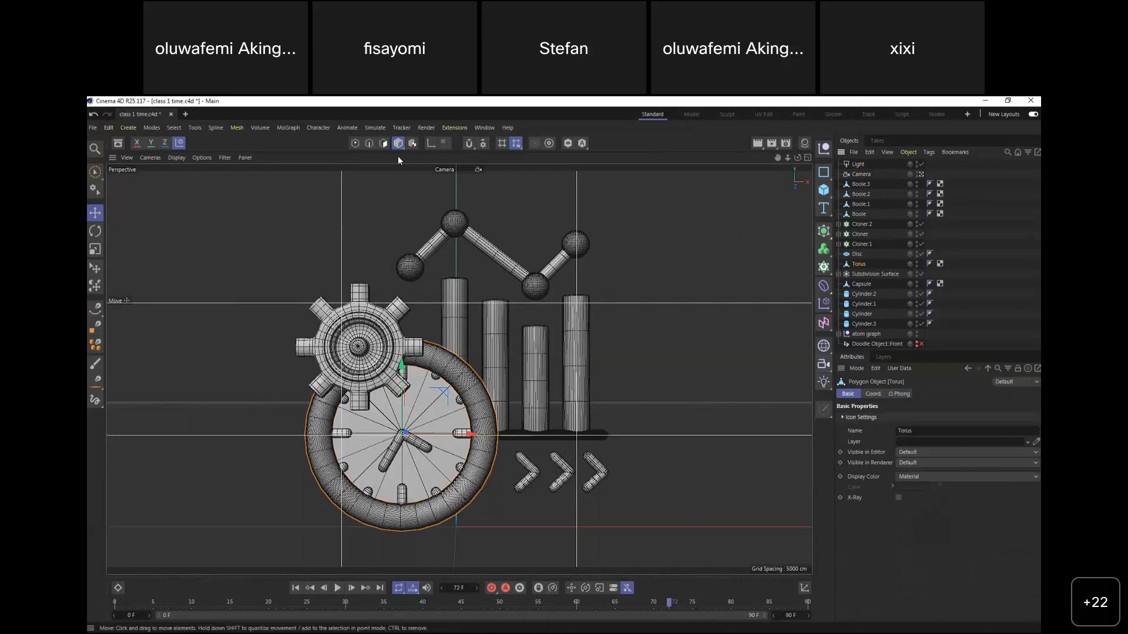
key("ctrl+r")
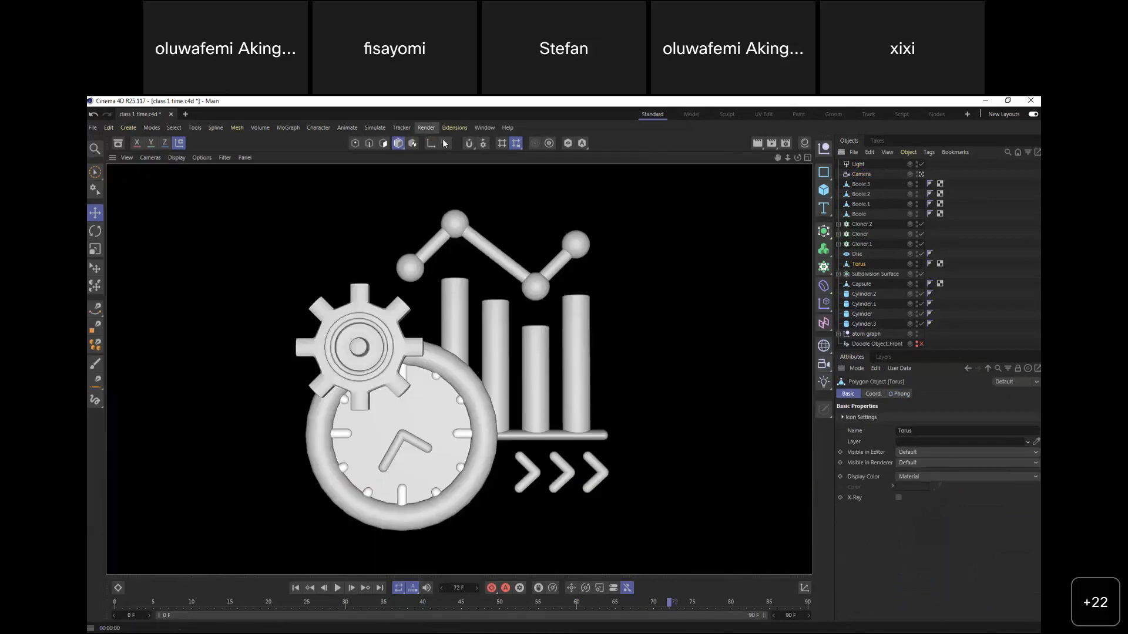
left_click(681, 319)
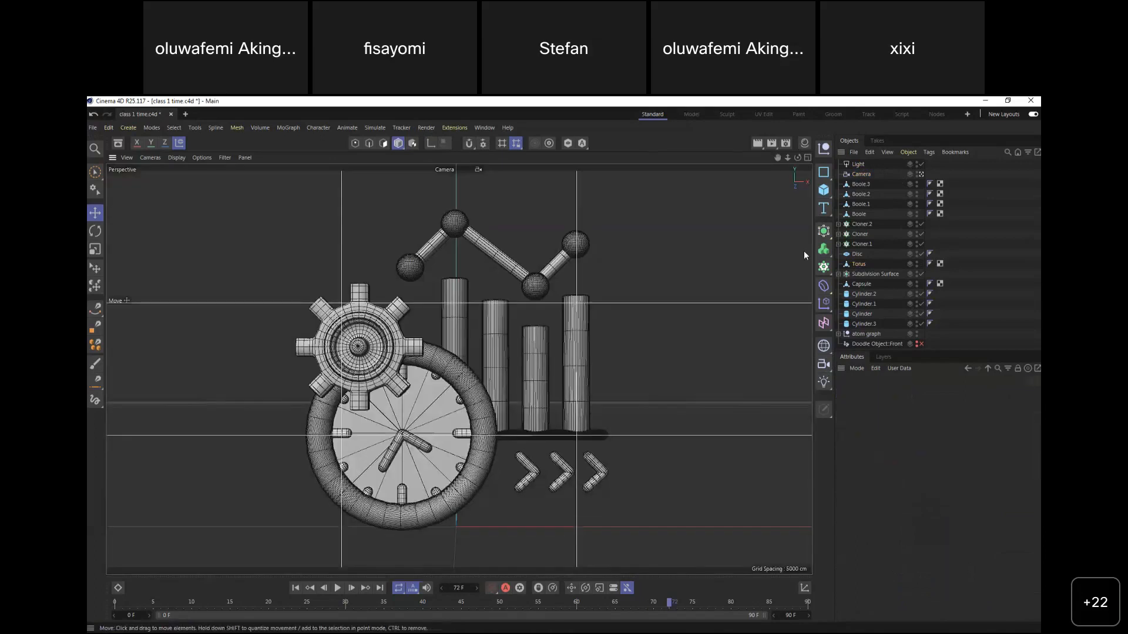
left_click(862, 263)
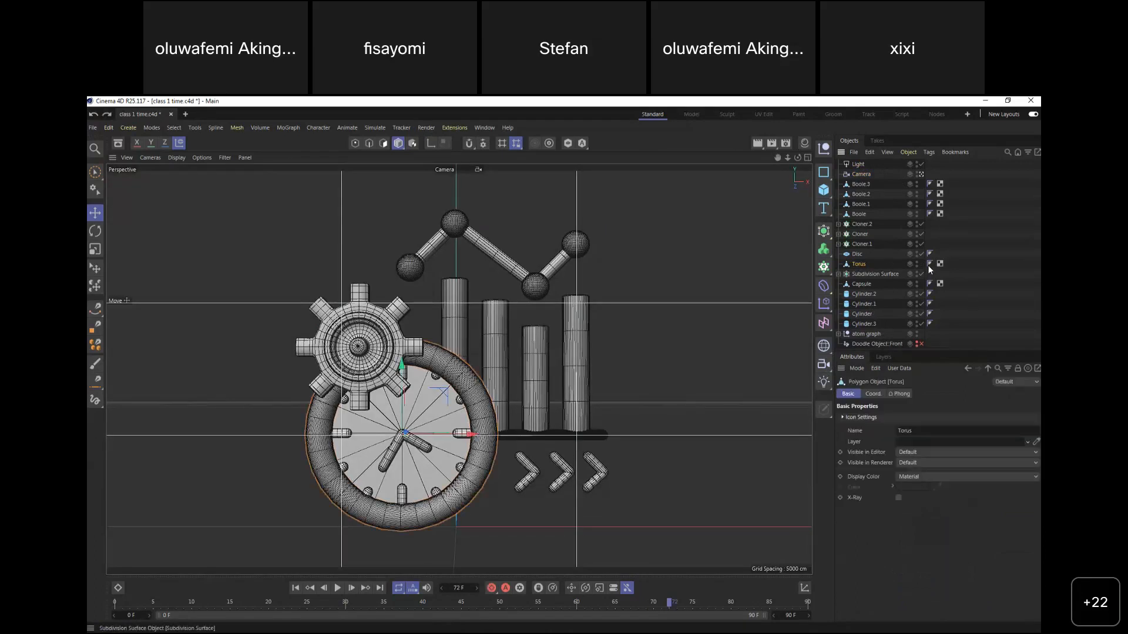
key("ctrl+z")
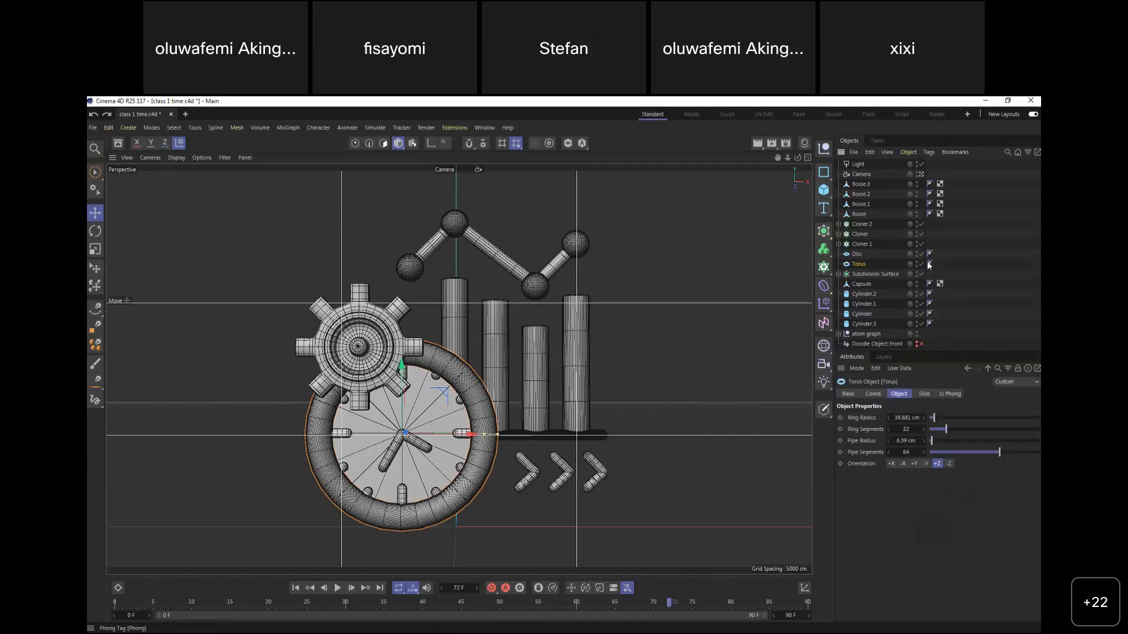
Set the clock torus's ring segments to 128
left_click_drag(905, 430, 968, 435)
double_click(915, 431)
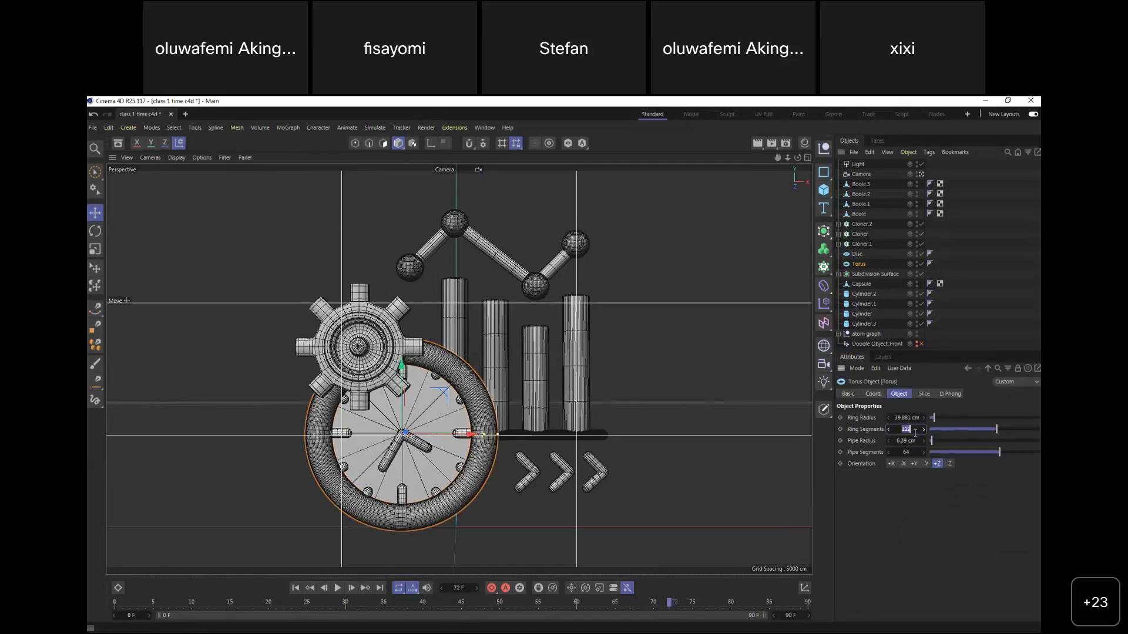
type("128")
key("Return")
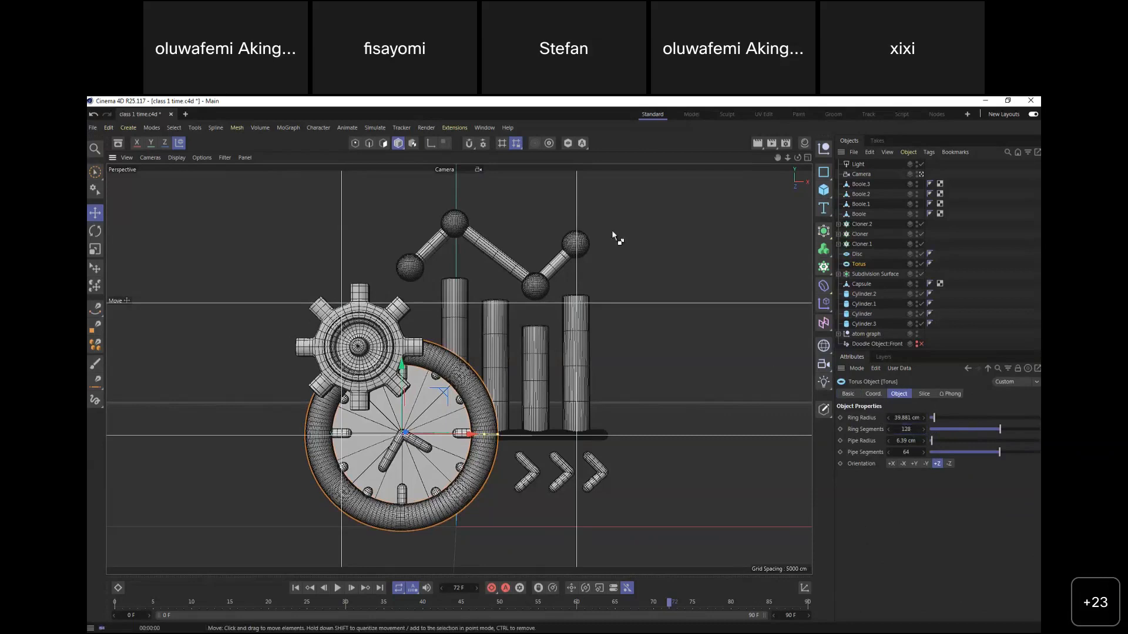
Render the view to check the smoothness of the clock rim, and save the scene
key("ctrl+r")
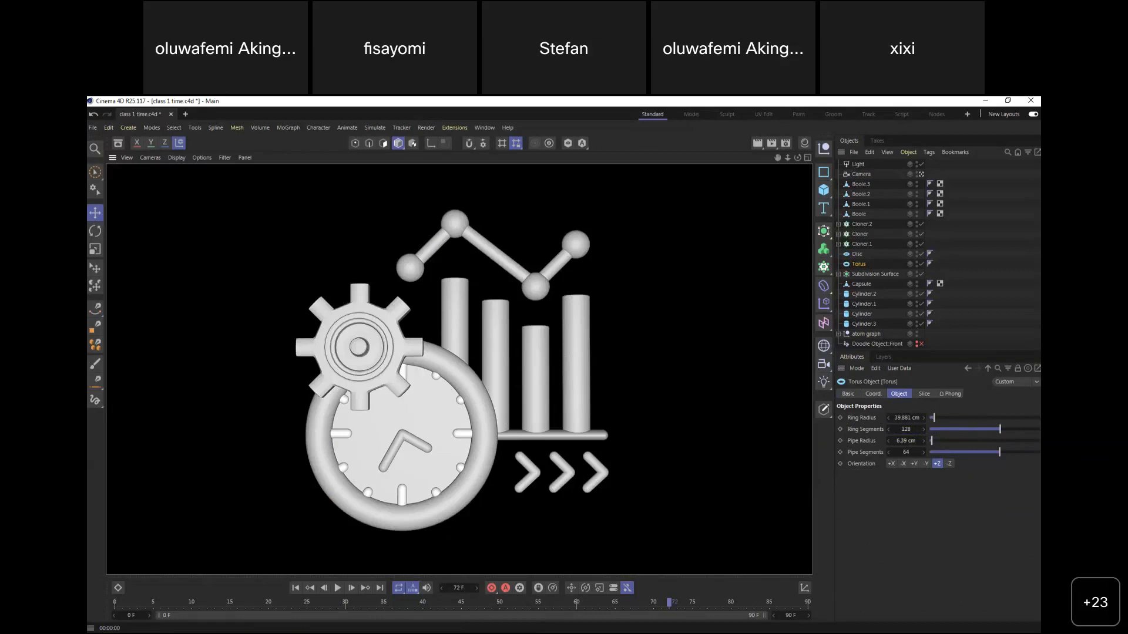
mouse_move(333, 630)
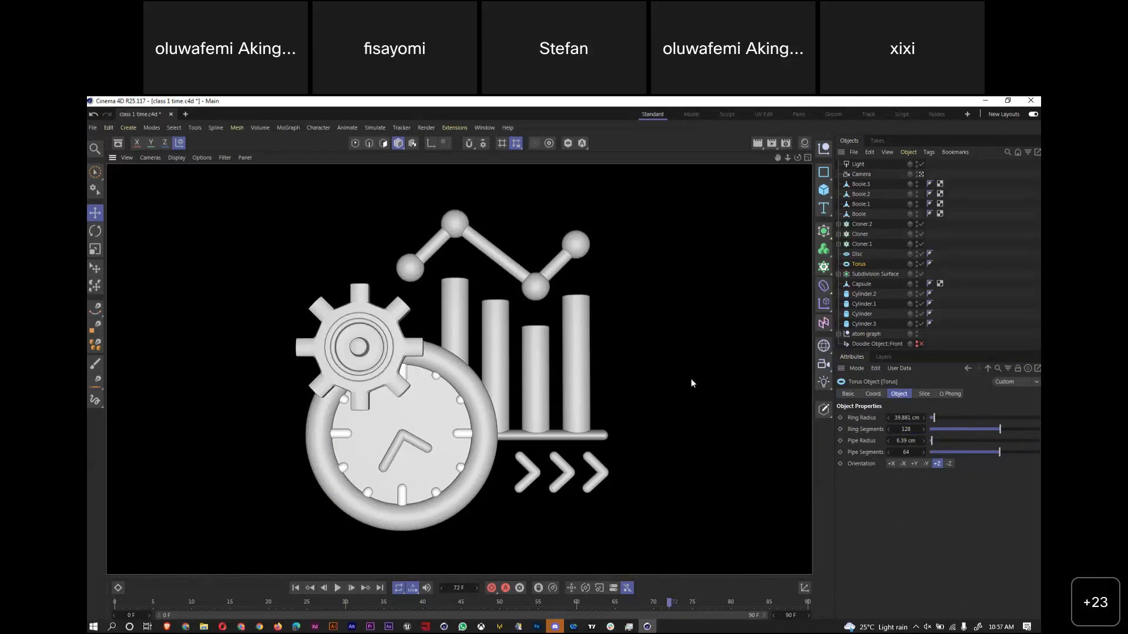
left_click(707, 454)
key("ctrl+s")
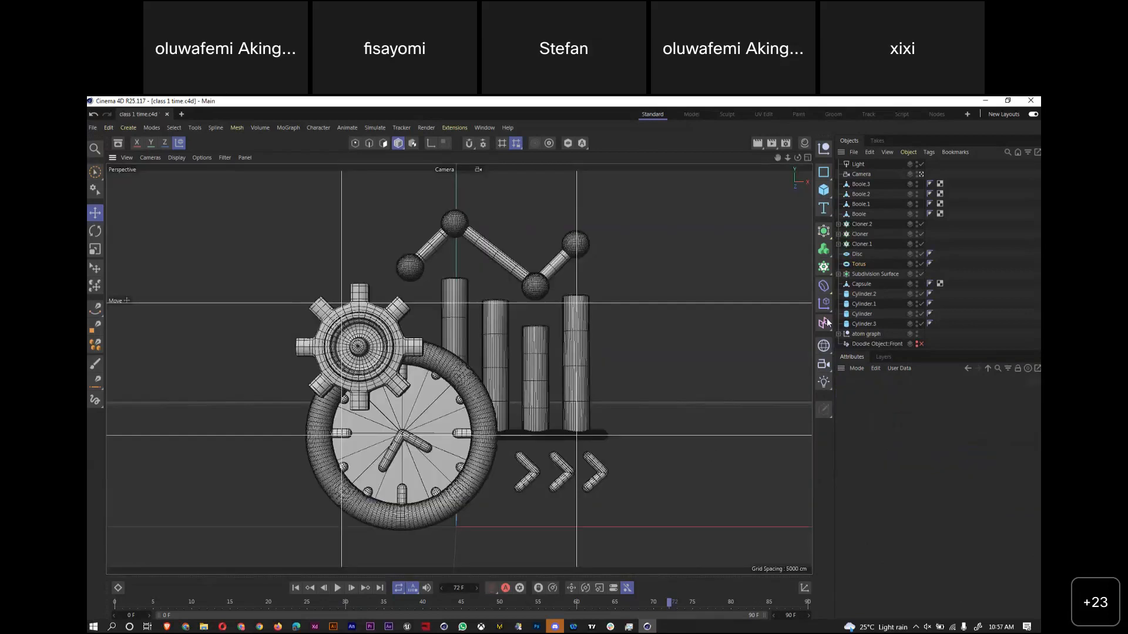
Add a Target tag to the area light in the four-view layout and set Cylinder as its target object
left_click(860, 166)
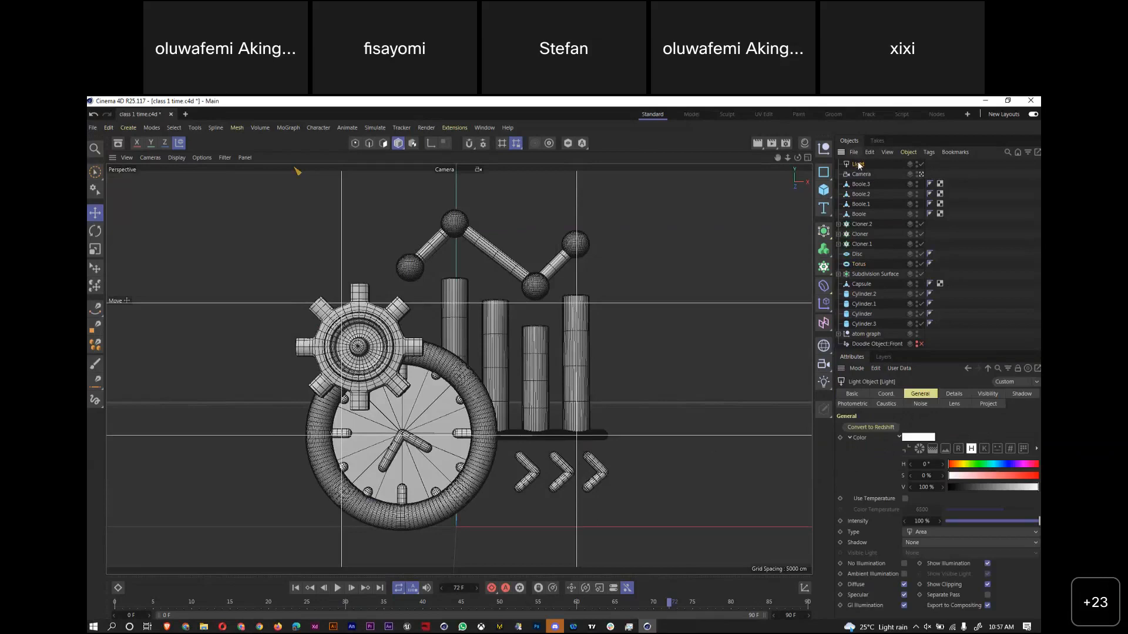
left_click(807, 157)
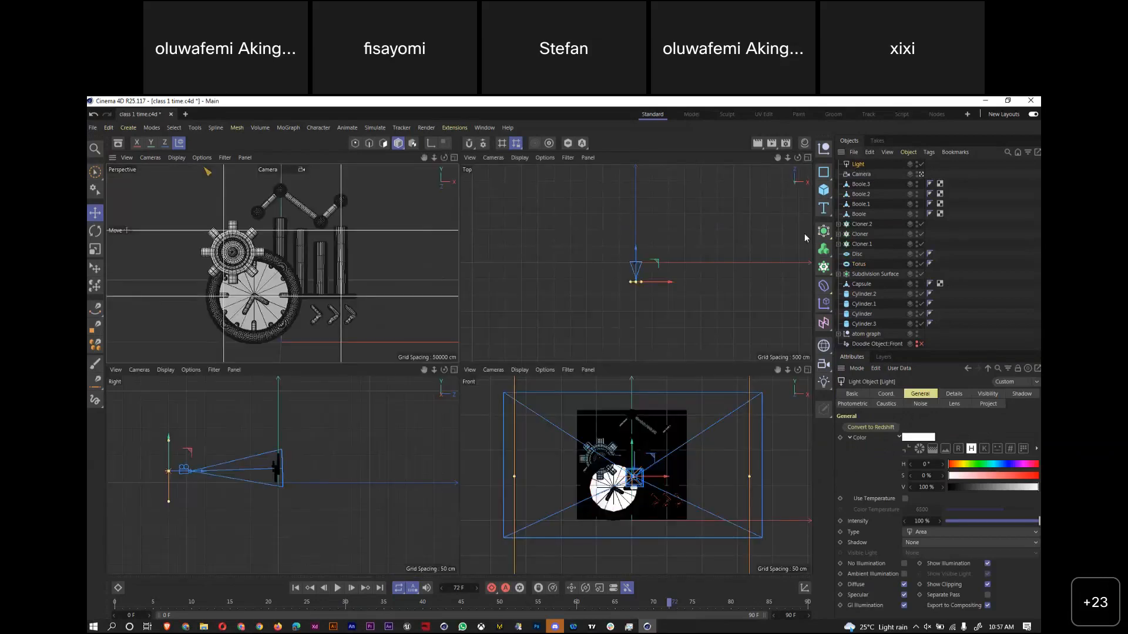
right_click(856, 167)
mouse_move(896, 137)
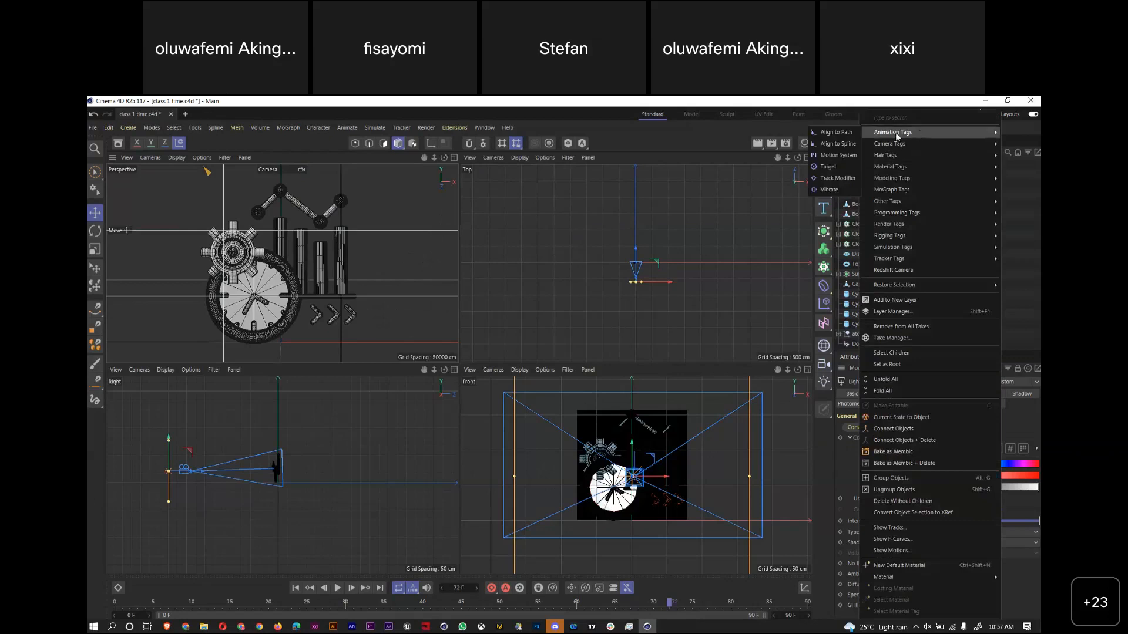
left_click(829, 166)
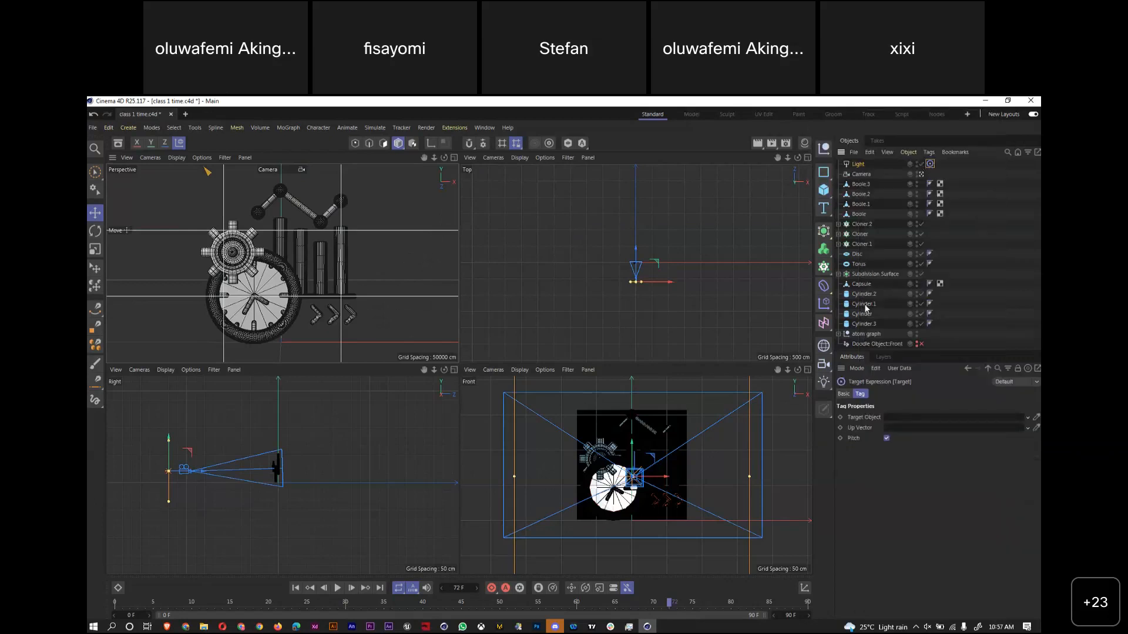
left_click_drag(863, 314, 899, 420)
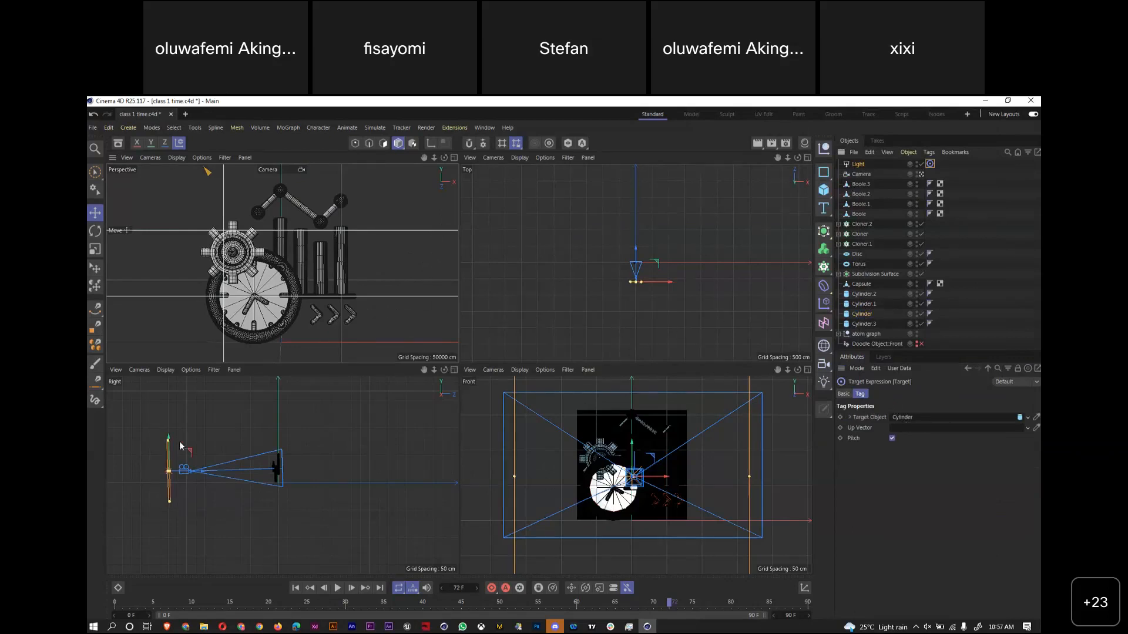
Maximize and zoom the Top view and rename the area light "key light"
left_click(807, 156)
left_click_drag(789, 155, 866, 152)
double_click(858, 164)
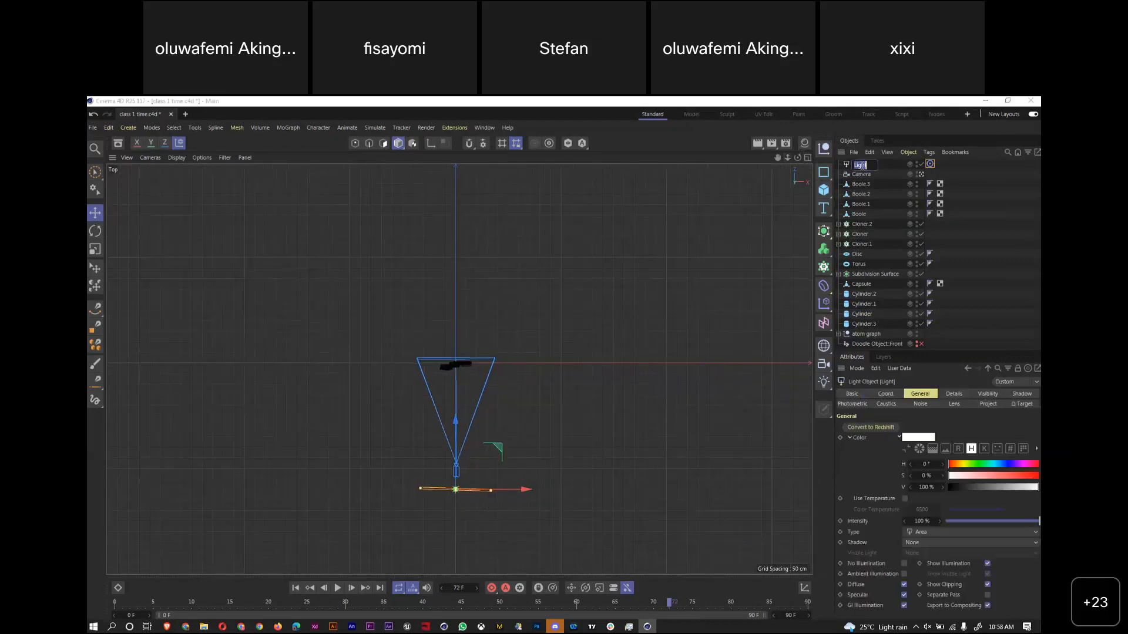
type("main li")
key("BackSpace")
key("BackSpace")
key("BackSpace")
key("BackSpace")
key("BackSpace")
key("BackSpace")
key("BackSpace")
type("key light")
key("Return")
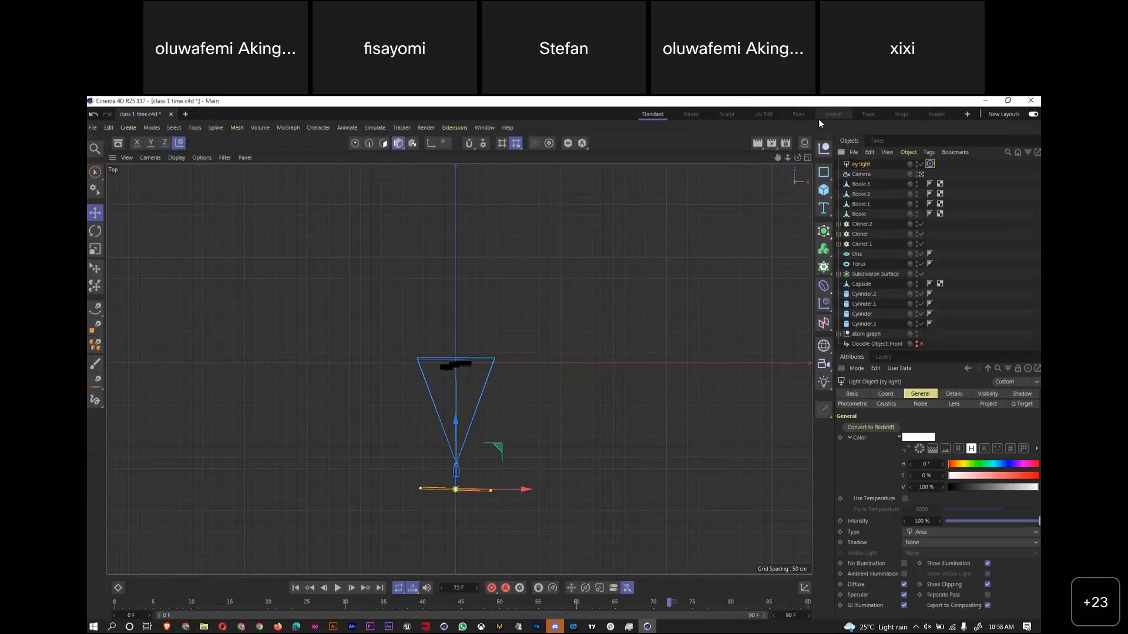
double_click(858, 165)
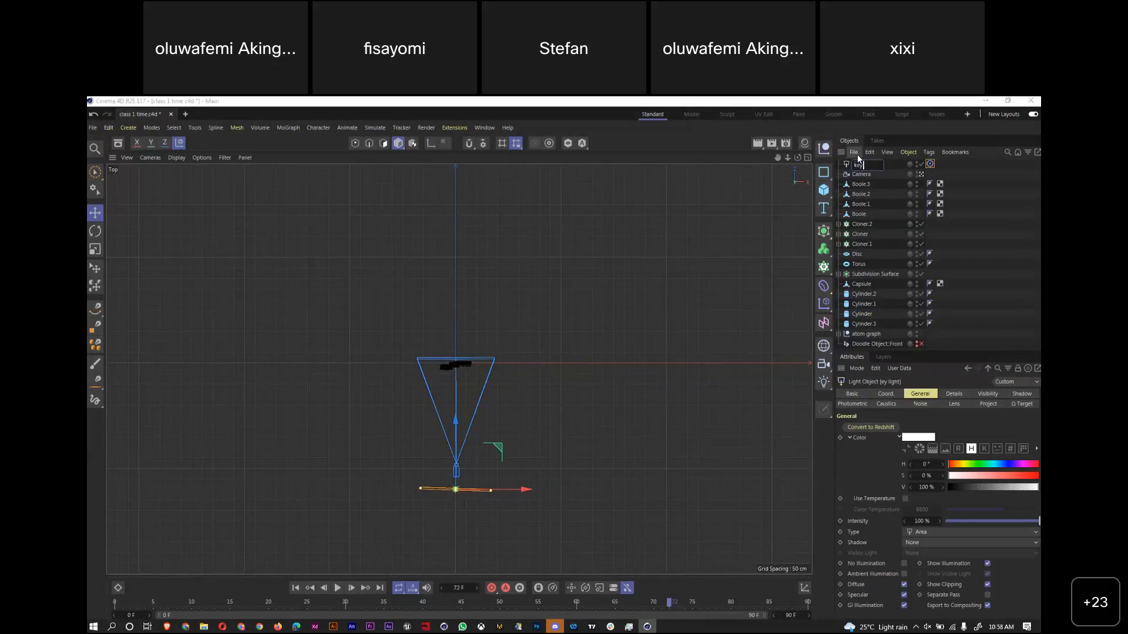
key("Return")
Duplicate the key light to the +X side of the model, slightly in front of it, and name the copy "fill light"
left_click_drag(497, 450, 548, 356, "ctrl")
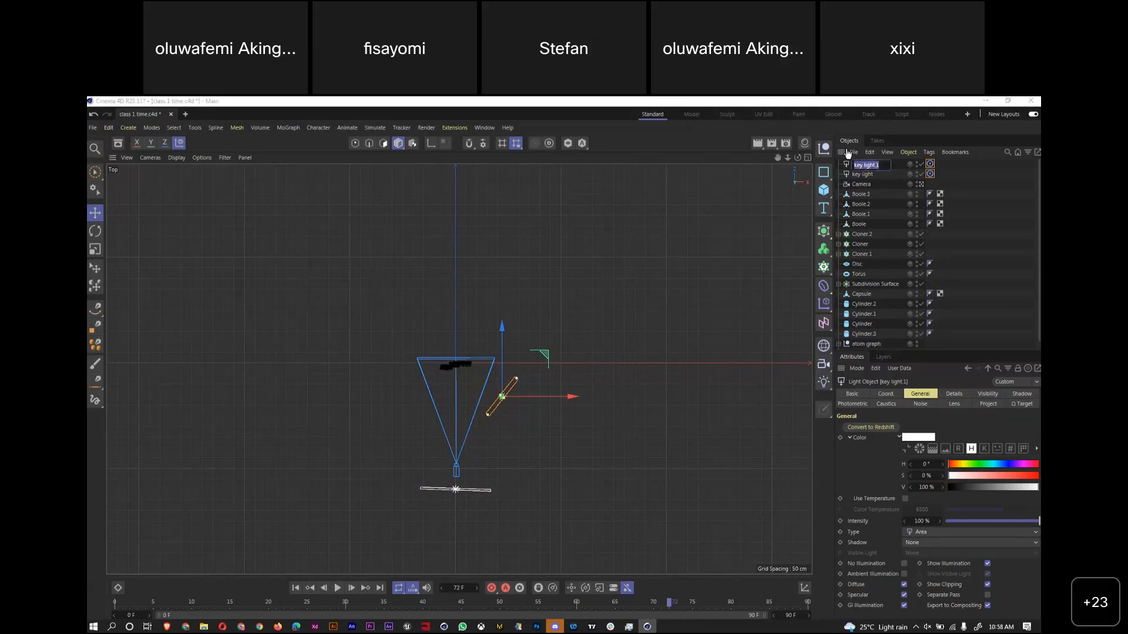
type("fill light")
key("Return")
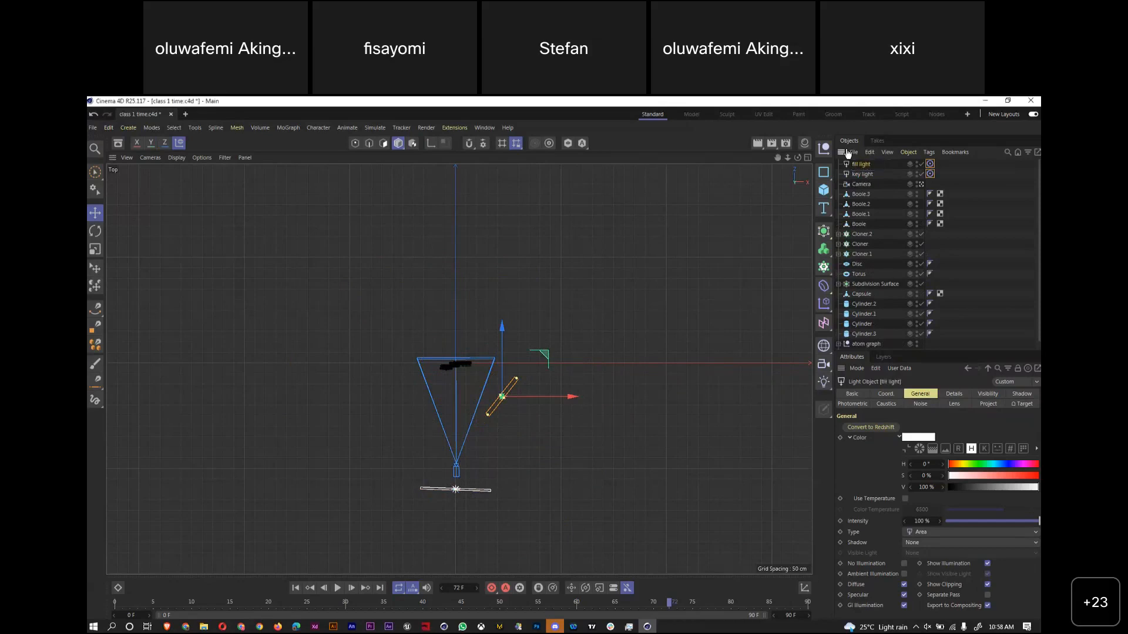
Duplicate the fill light to behind the model on the -X side and name the copy "back light"
left_click_drag(542, 354, 466, 279, "ctrl")
double_click(863, 165)
type("bac")
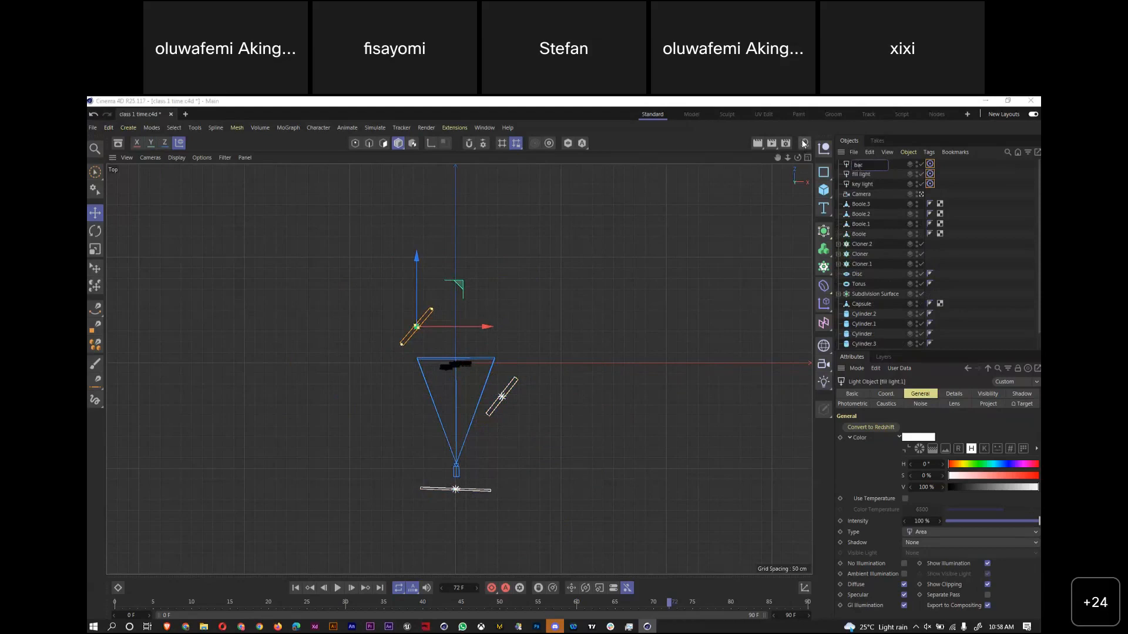
type("k light")
key("Return")
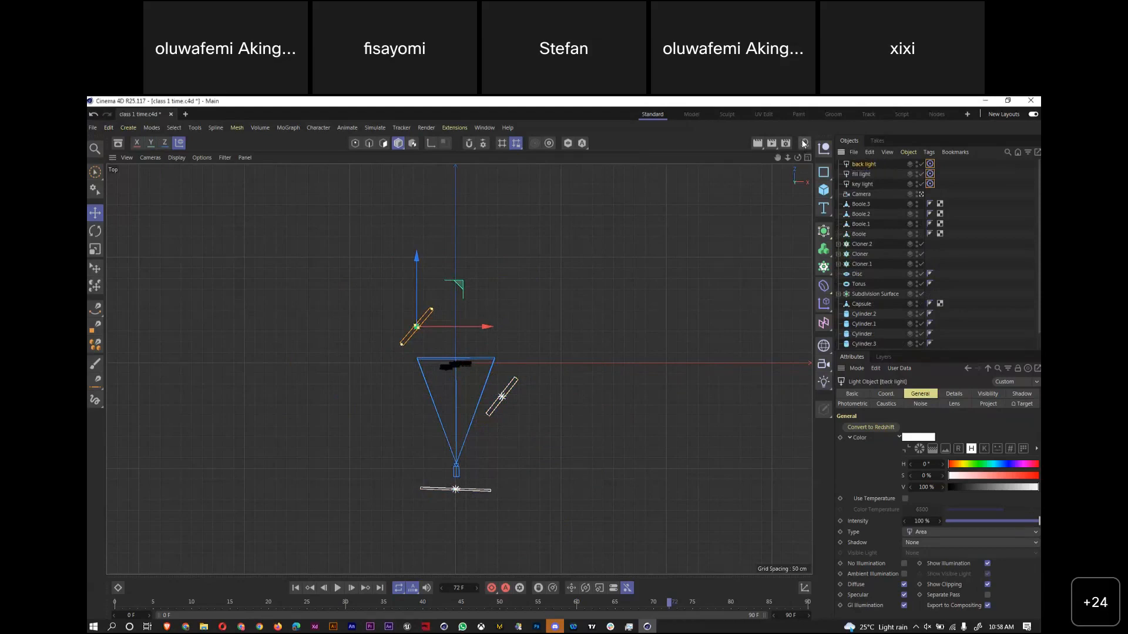
Raise the back light and shift it farther away from the gear along -X in the full-size Perspective view
left_click(805, 156)
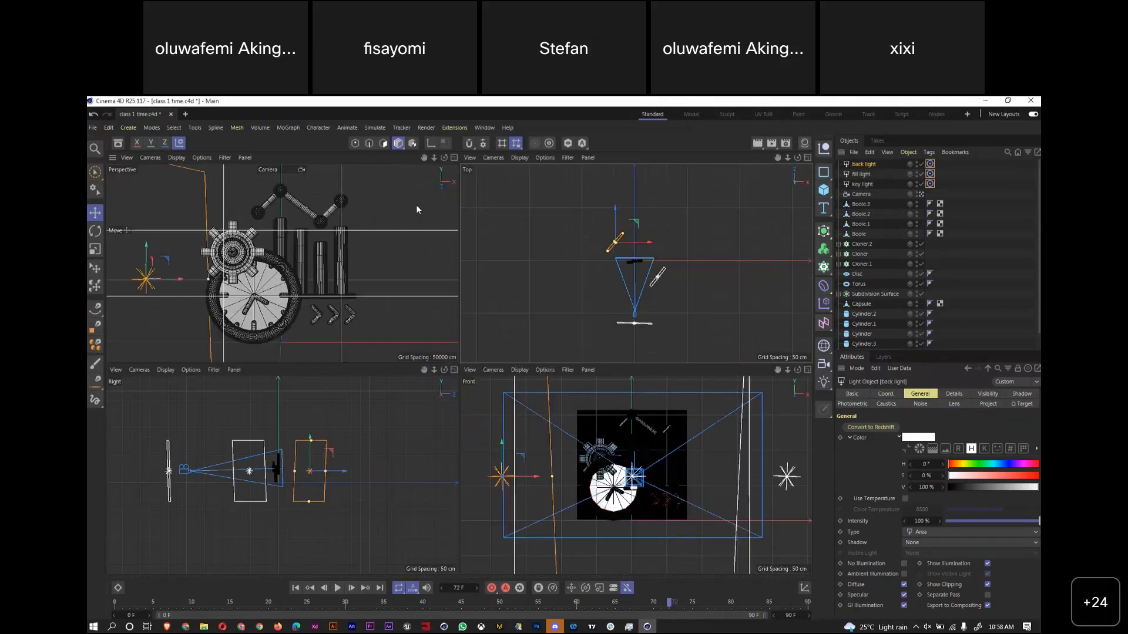
left_click(454, 158)
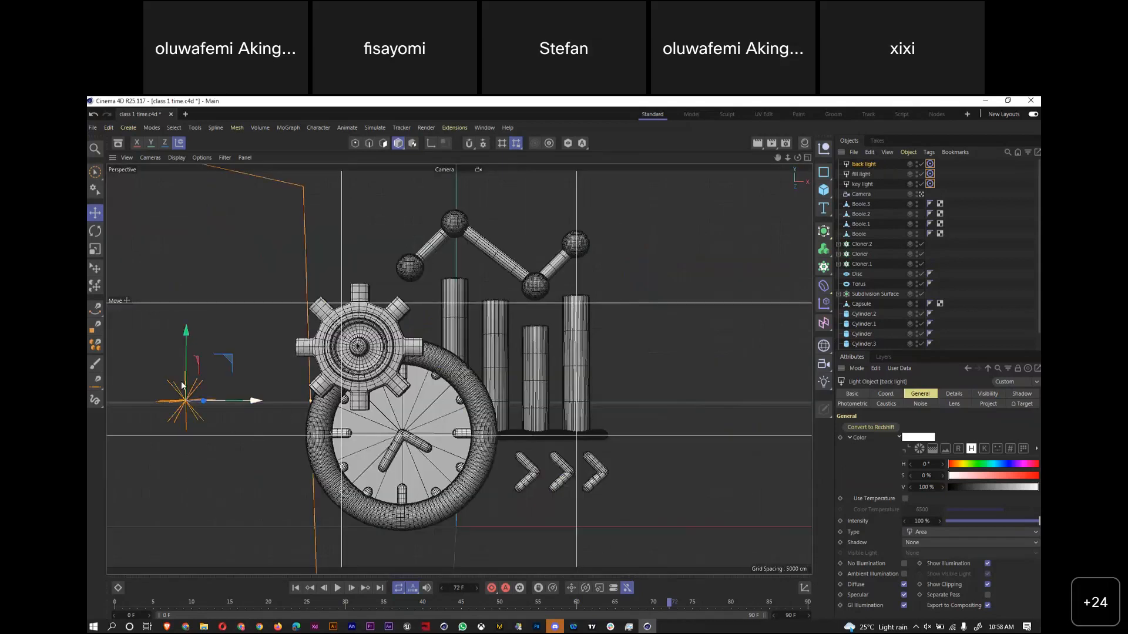
mouse_move(184, 337)
left_mouse_down()
mouse_move(191, 588)
mouse_move(186, 322)
left_mouse_up()
left_click_drag(189, 222, 94, 379)
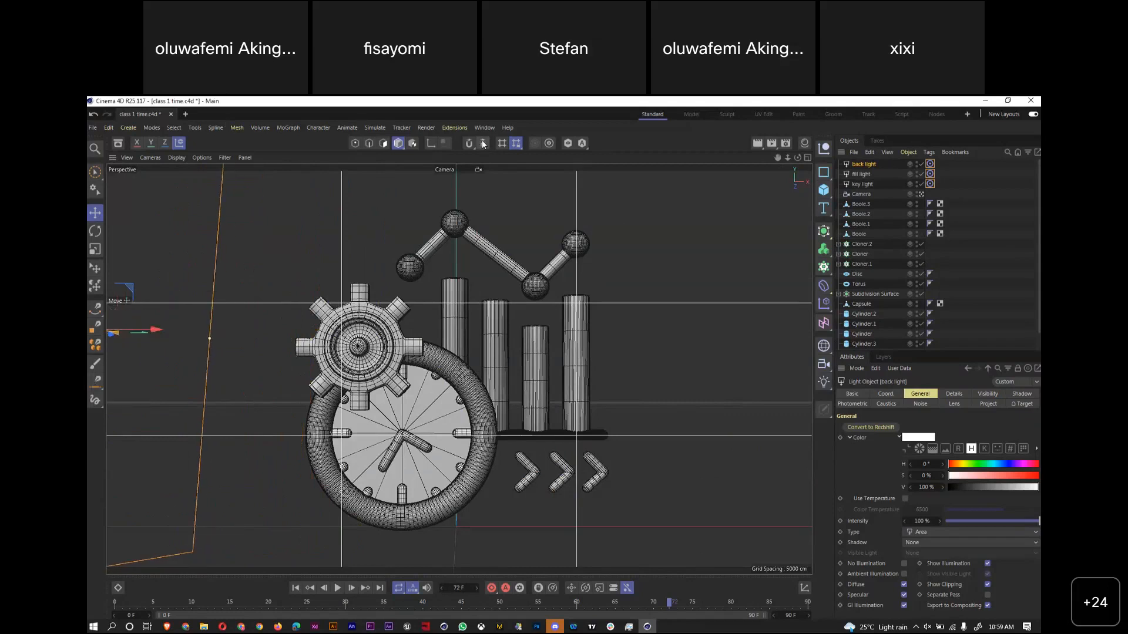
Render the camera view to check the three white lights and save the project
key("ctrl+r")
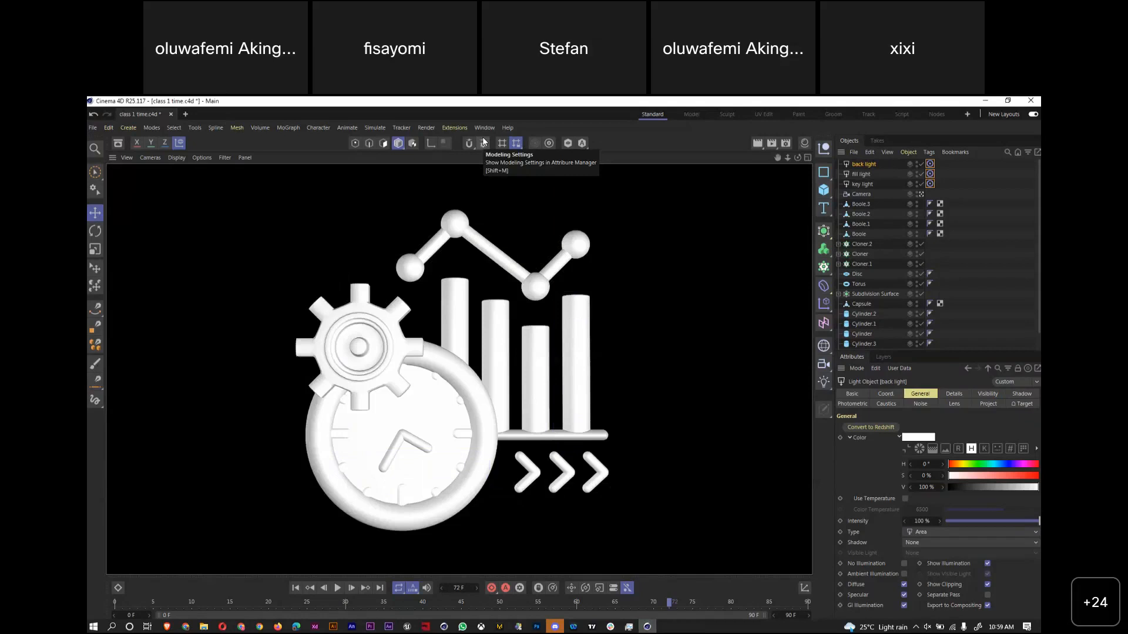
key("ctrl+s")
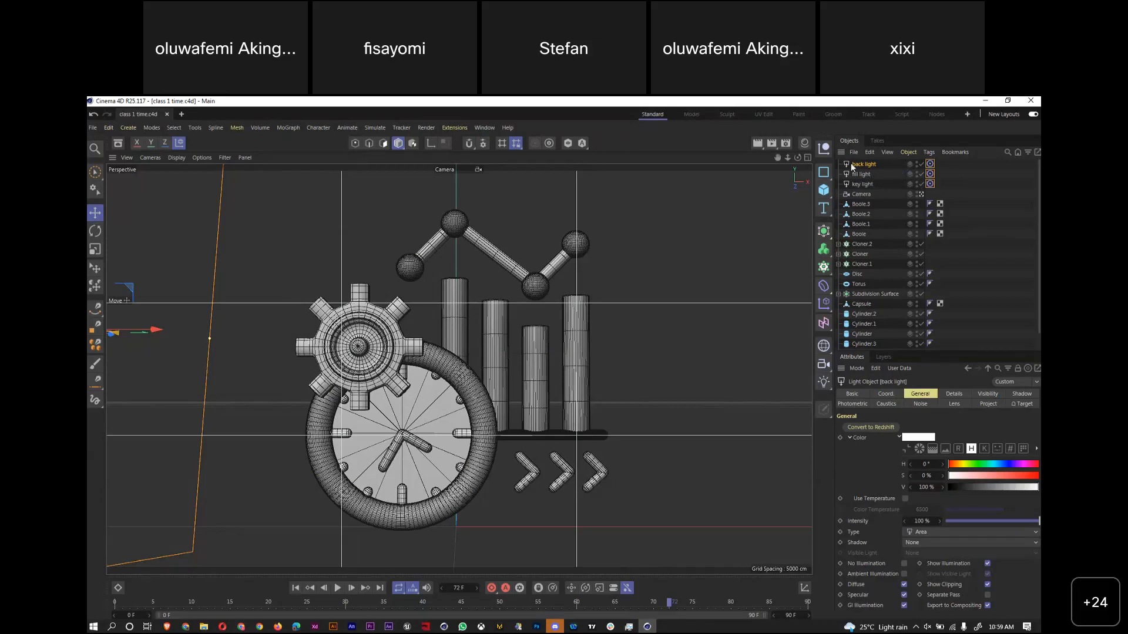
Set the fill light's color to blue with H 210°, S 100 % and V 100 %
left_click(862, 173)
left_click_drag(1006, 463, 1037, 482)
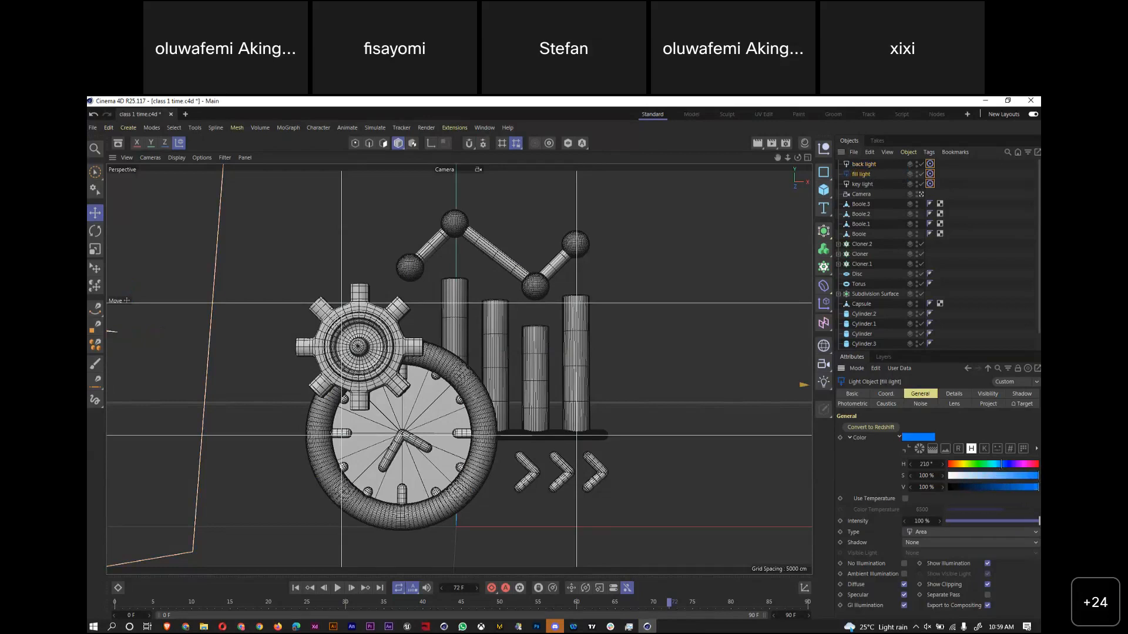
Set the back light's color to red with H 360°, S 92 % and V 74 %, and render the saved scene
left_click(864, 166)
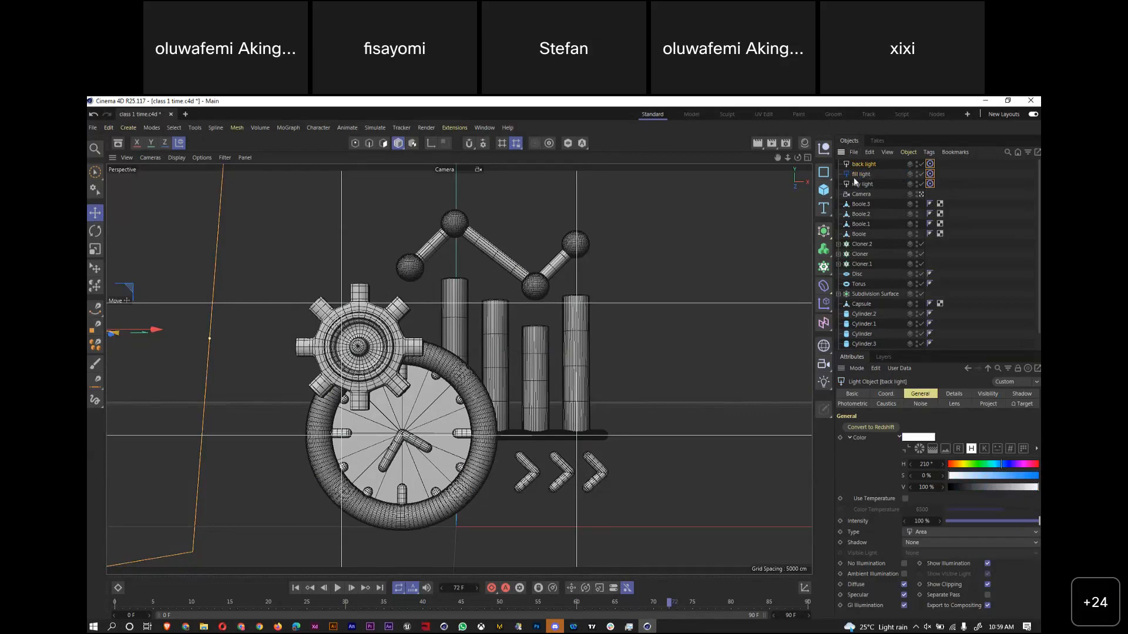
left_click(963, 464)
left_click(1032, 476)
left_click_drag(1020, 487, 1022, 488)
left_click(1027, 465)
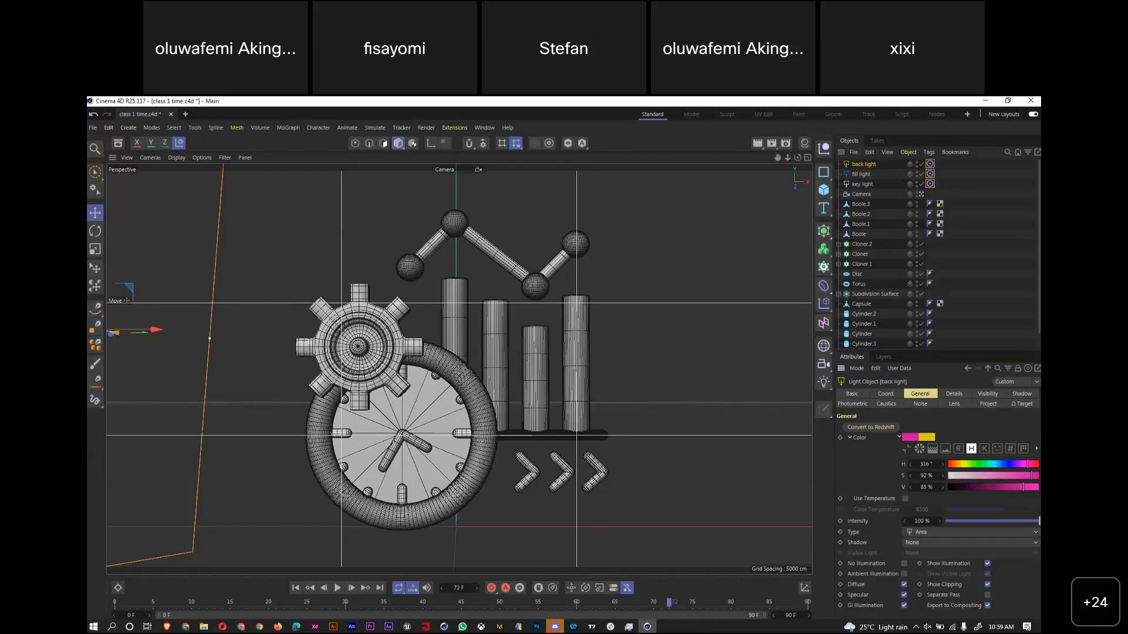
left_click(1036, 464)
left_click(1012, 487)
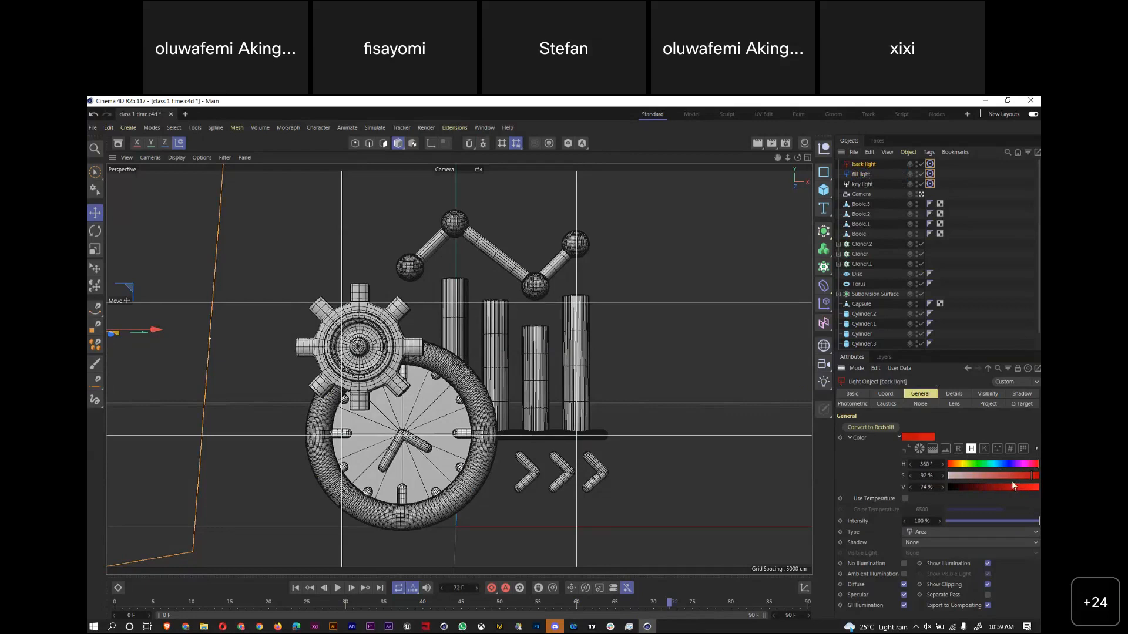
key("ctrl+s")
key("ctrl+r")
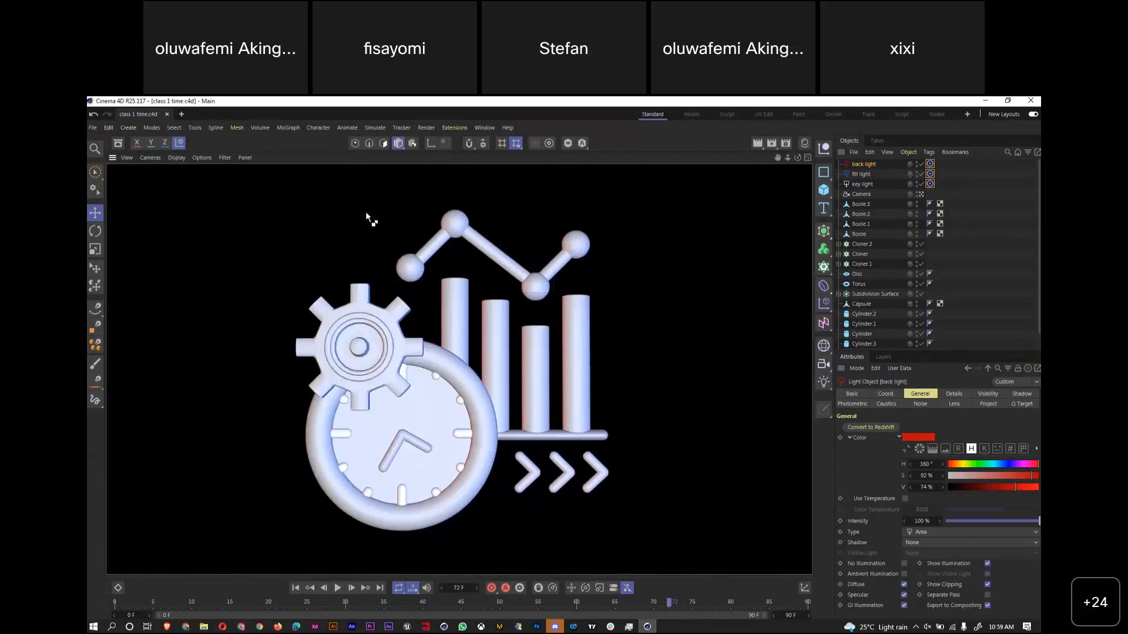
Circle three of the chart bars and the clock area with white Doodle Paint strokes and render the view
left_click(95, 400)
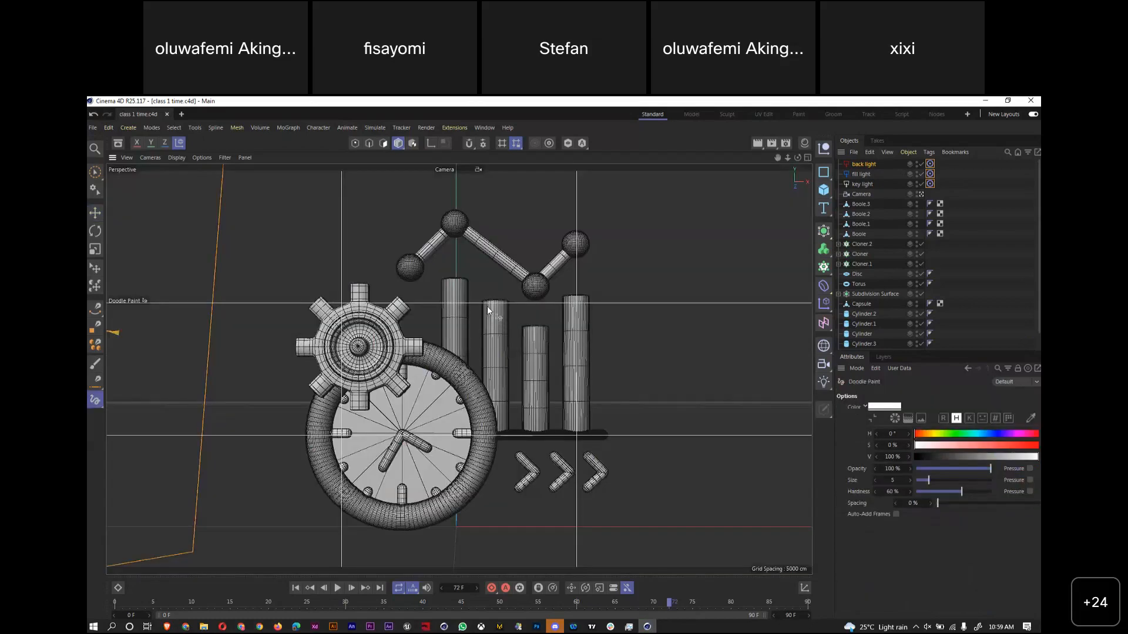
left_click_drag(479, 304, 483, 387)
mouse_move(474, 337)
left_mouse_down()
mouse_move(479, 297)
mouse_move(436, 344)
mouse_move(442, 269)
left_mouse_up()
mouse_move(587, 304)
left_mouse_down()
mouse_move(591, 351)
mouse_move(592, 285)
left_mouse_up()
left_click_drag(422, 363, 470, 367)
left_click_drag(543, 483, 423, 366)
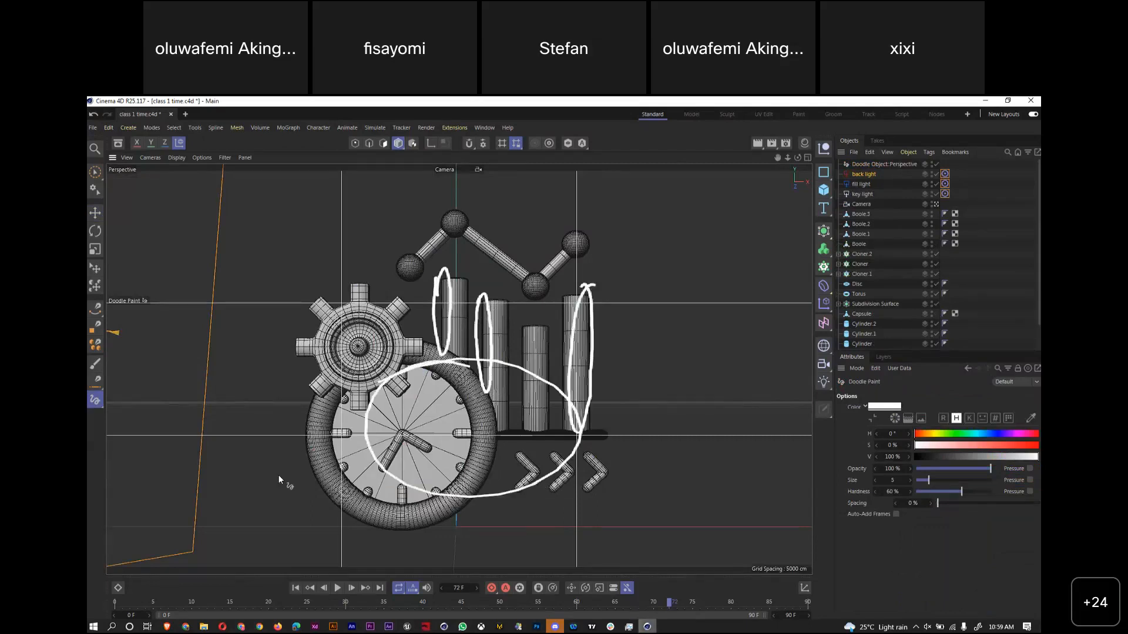
key("ctrl+r")
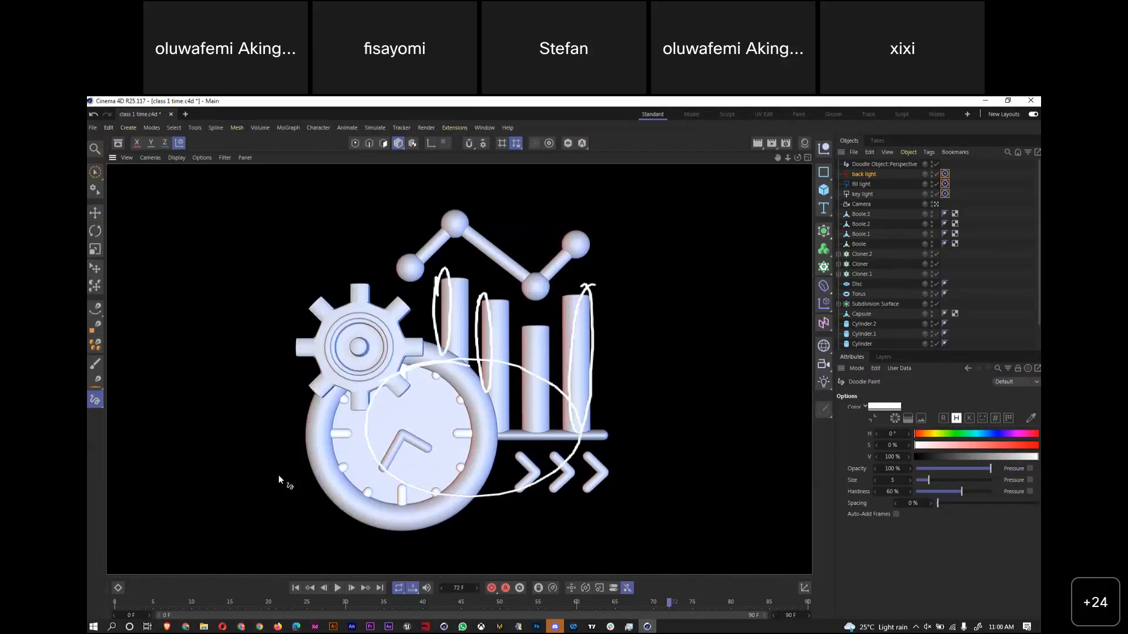
Set the shadow type of the back, fill and key lights to Shadow Maps (Soft) and save the project
left_click(862, 193)
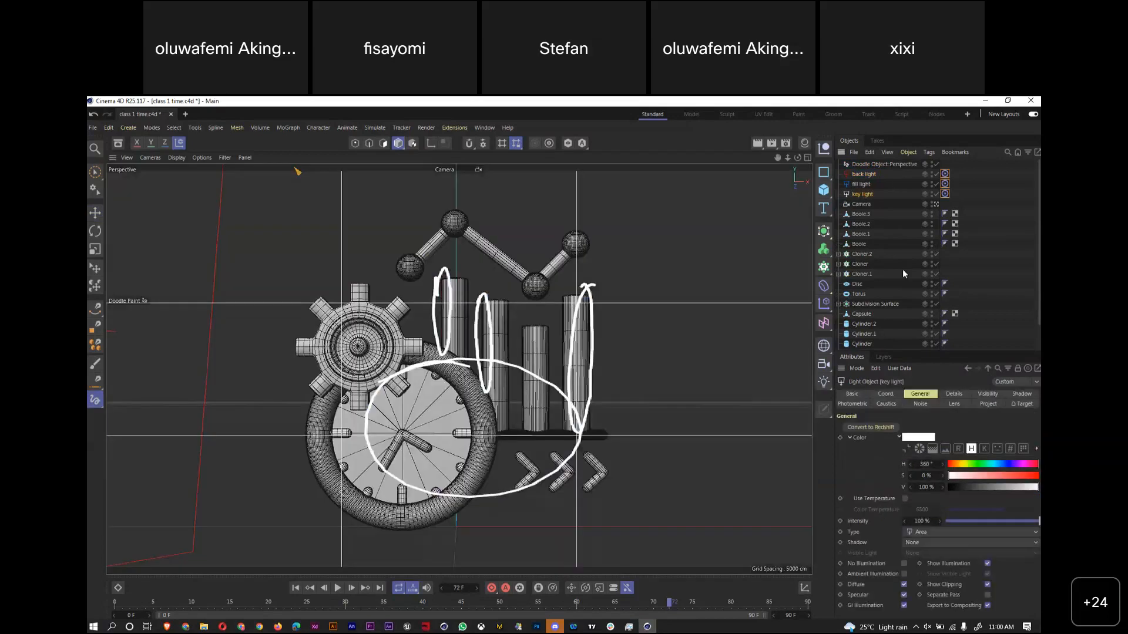
left_click_drag(831, 440, 716, 446)
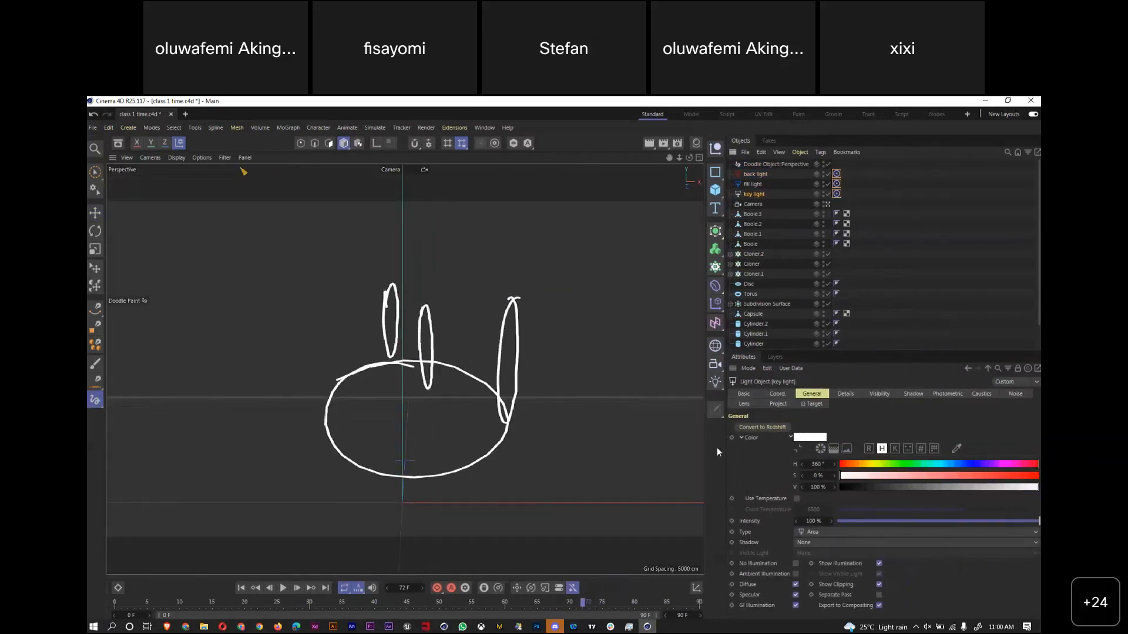
left_click(808, 542)
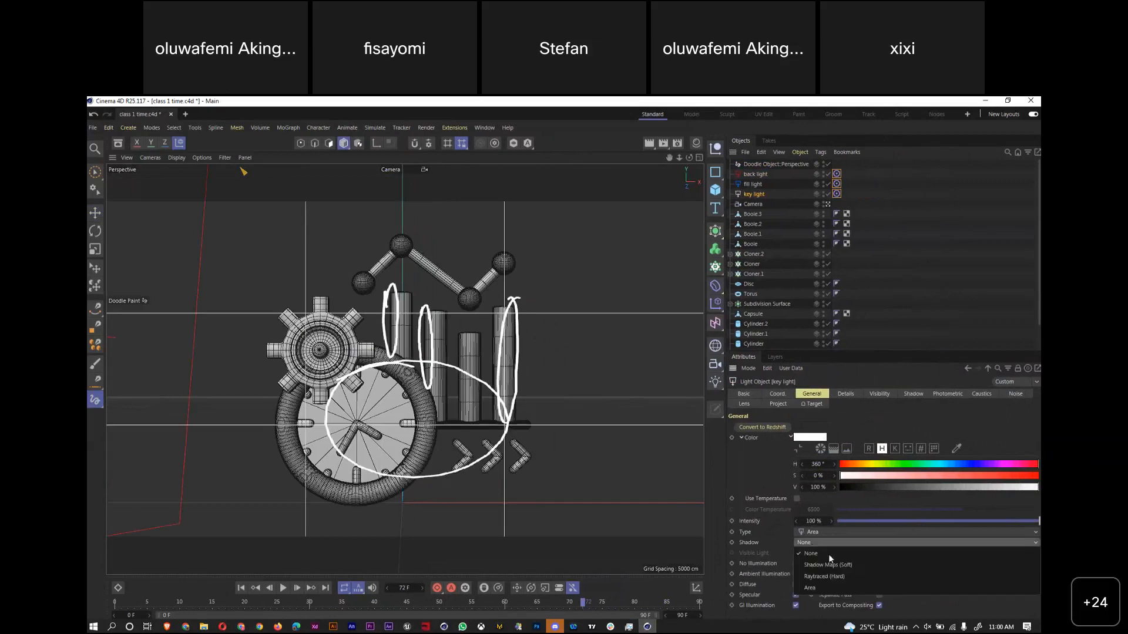
left_click(756, 183)
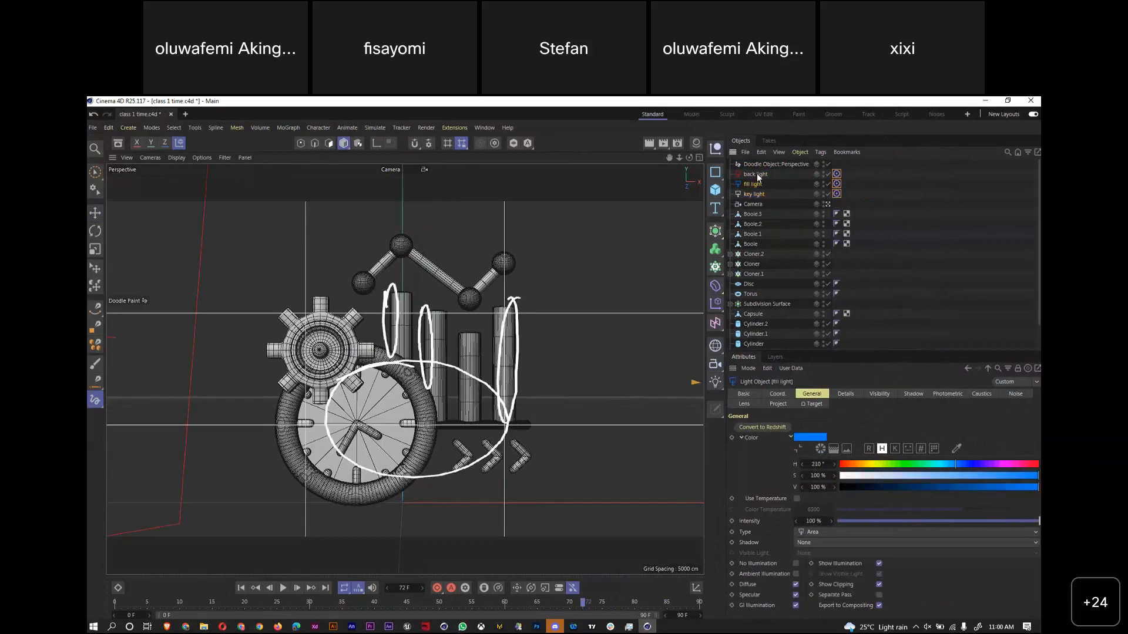
left_click(758, 193, "shift")
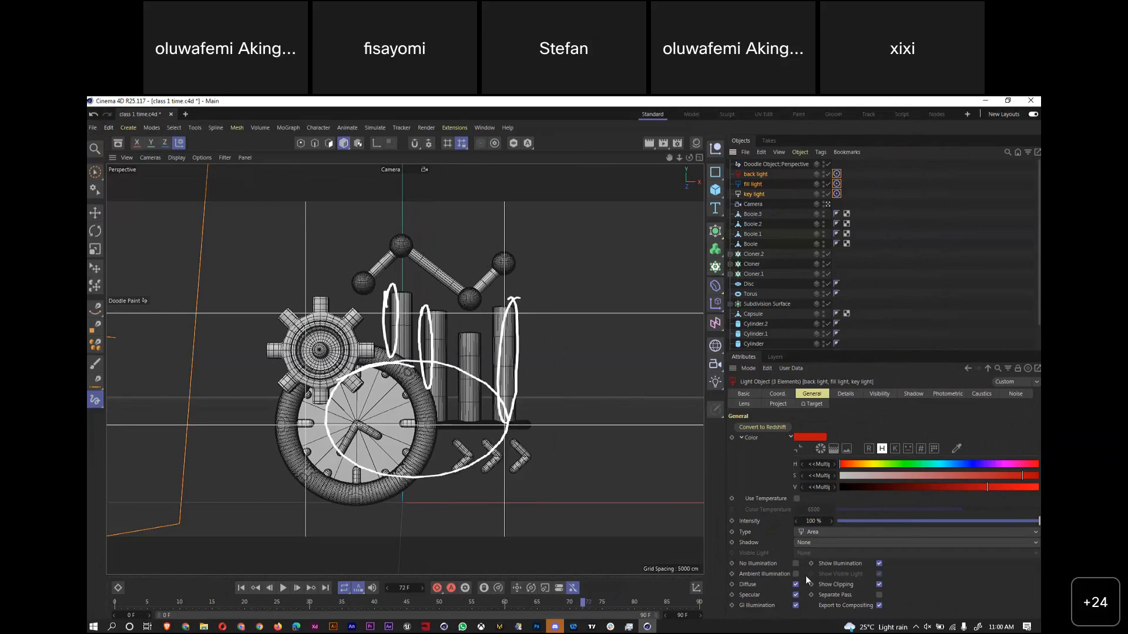
left_click(807, 542)
left_click(839, 565)
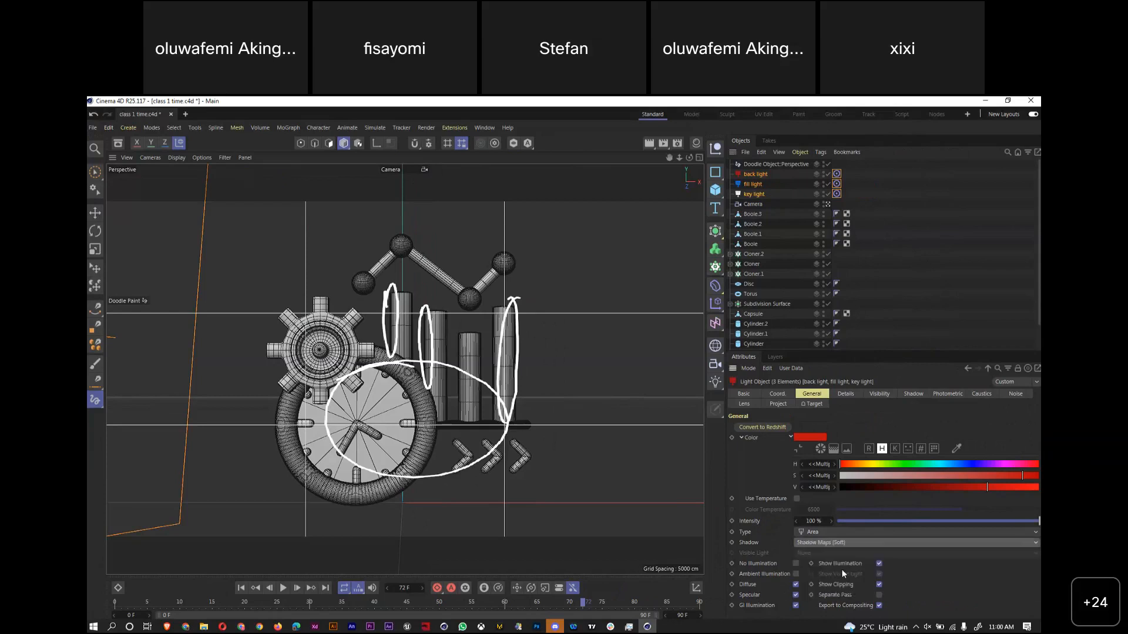
left_click(761, 195)
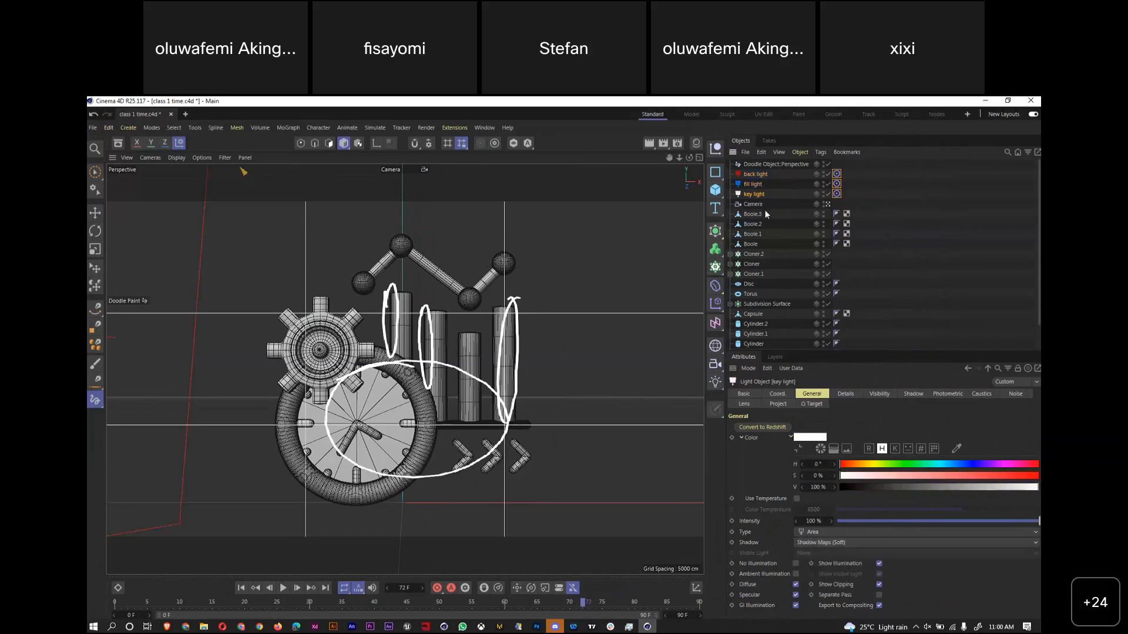
key("ctrl+s")
Set the falloff of all three lights to Inverse Square (Physically Accurate) and render the view
left_click(754, 174)
left_click(752, 193, "shift")
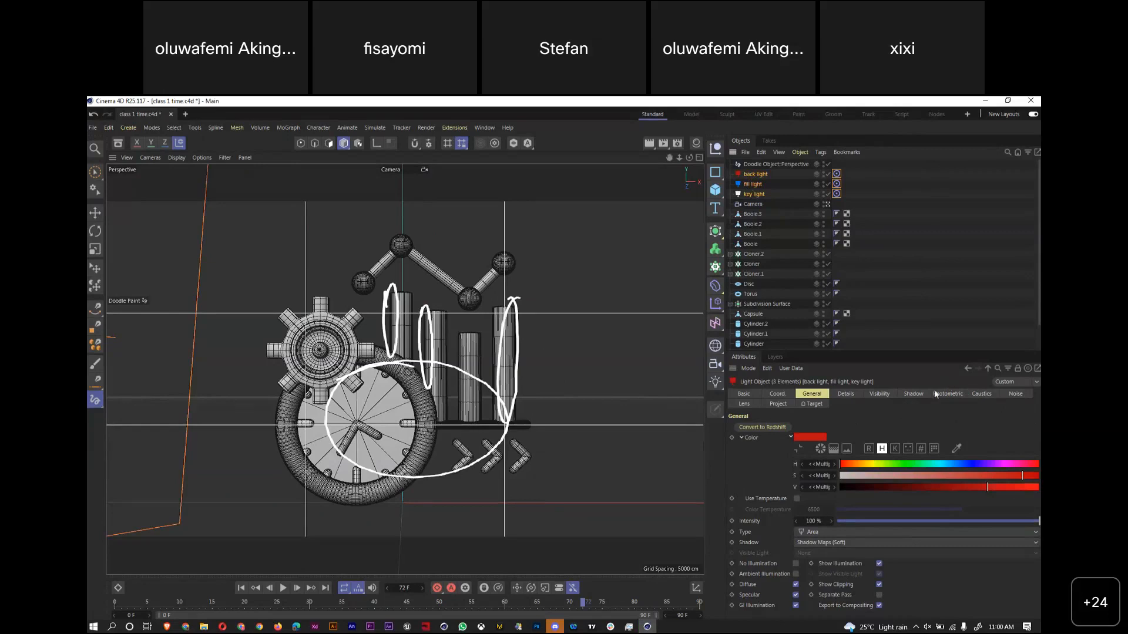
left_click(847, 393)
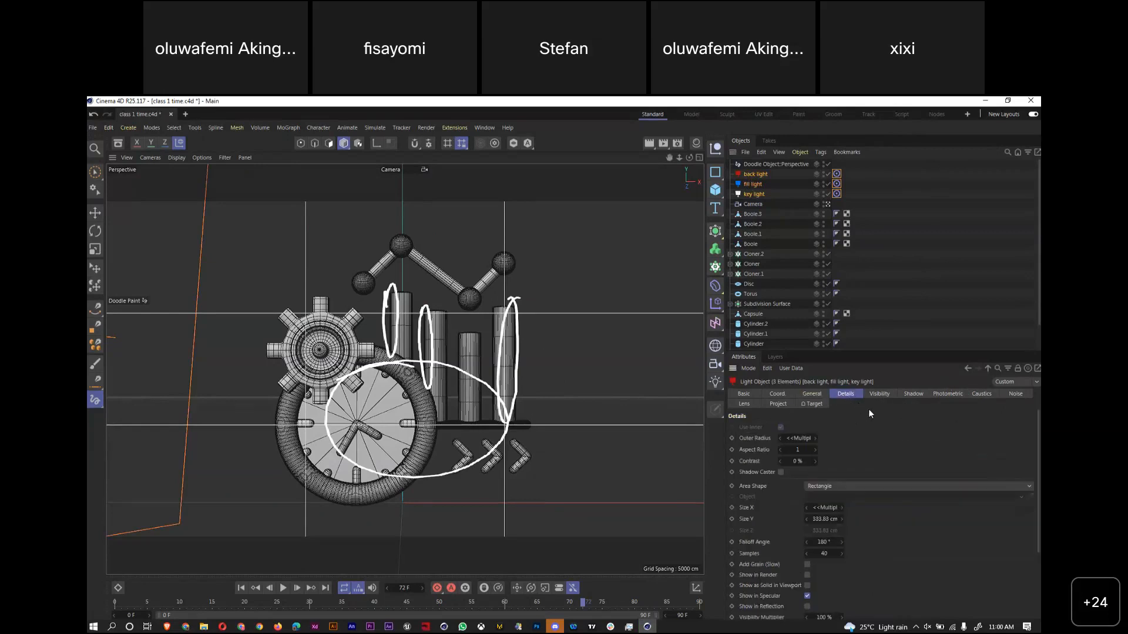
left_click_drag(1037, 477, 1009, 537)
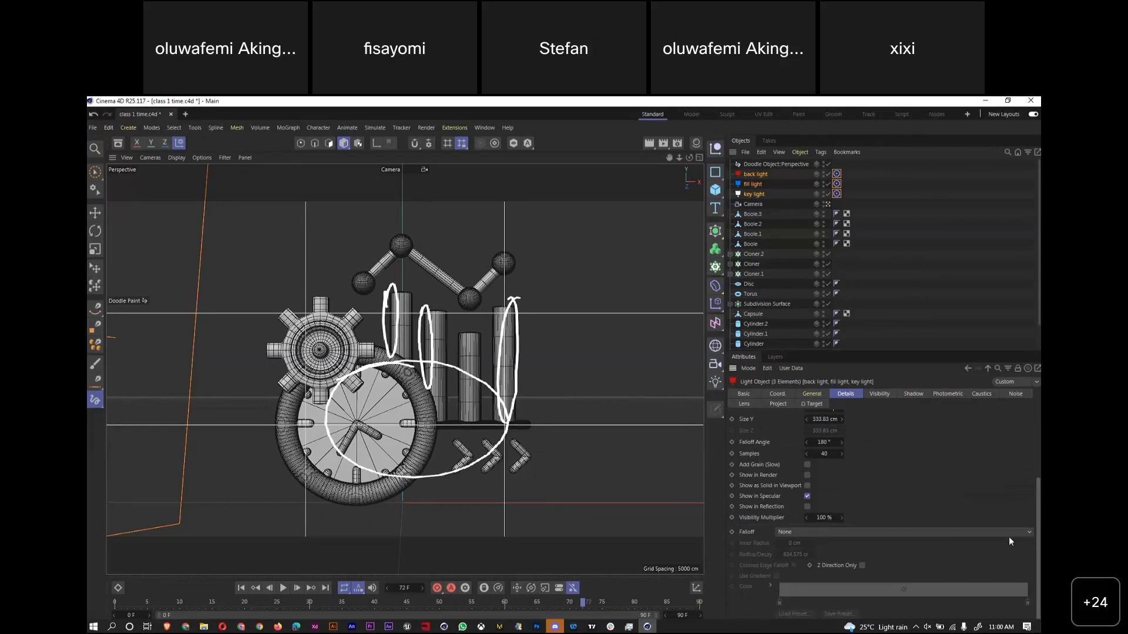
left_click(810, 532)
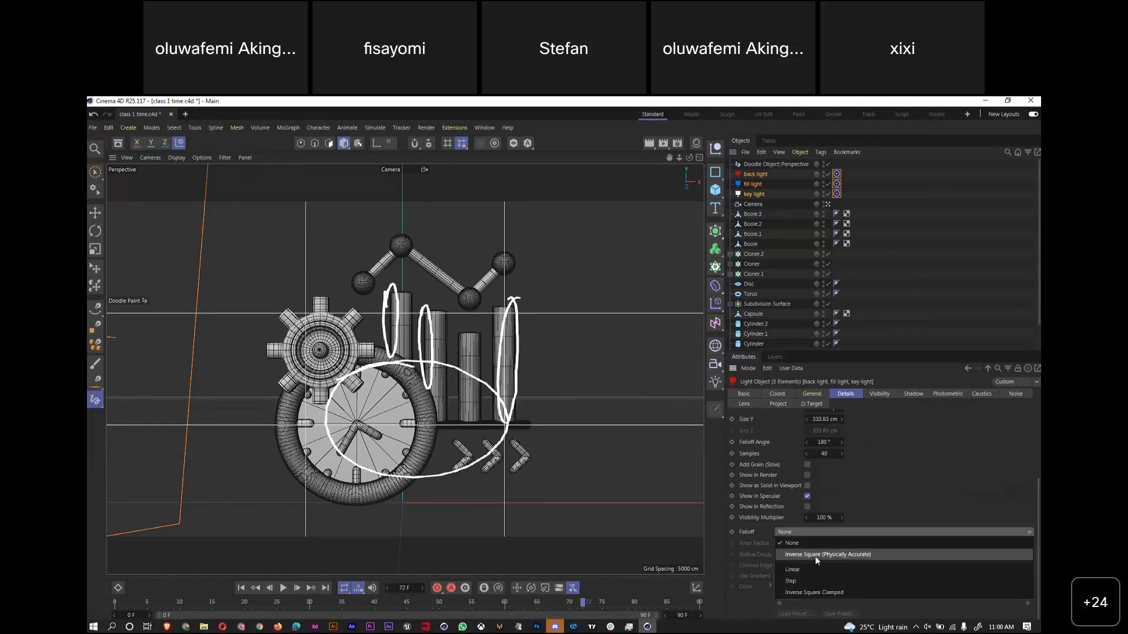
left_click(846, 555)
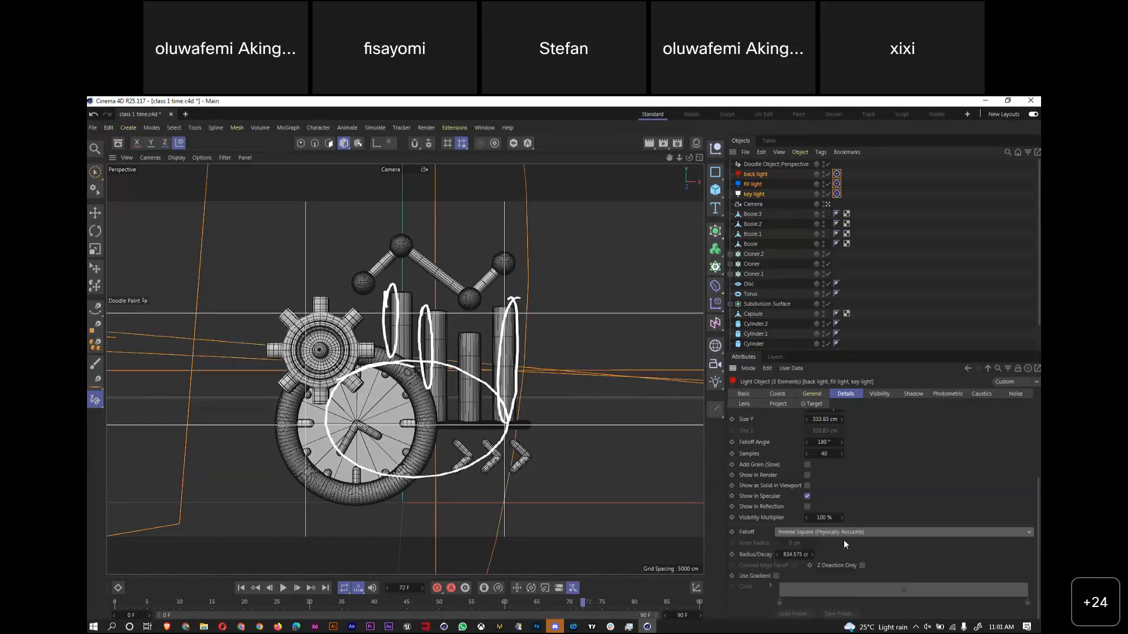
key("ctrl+r")
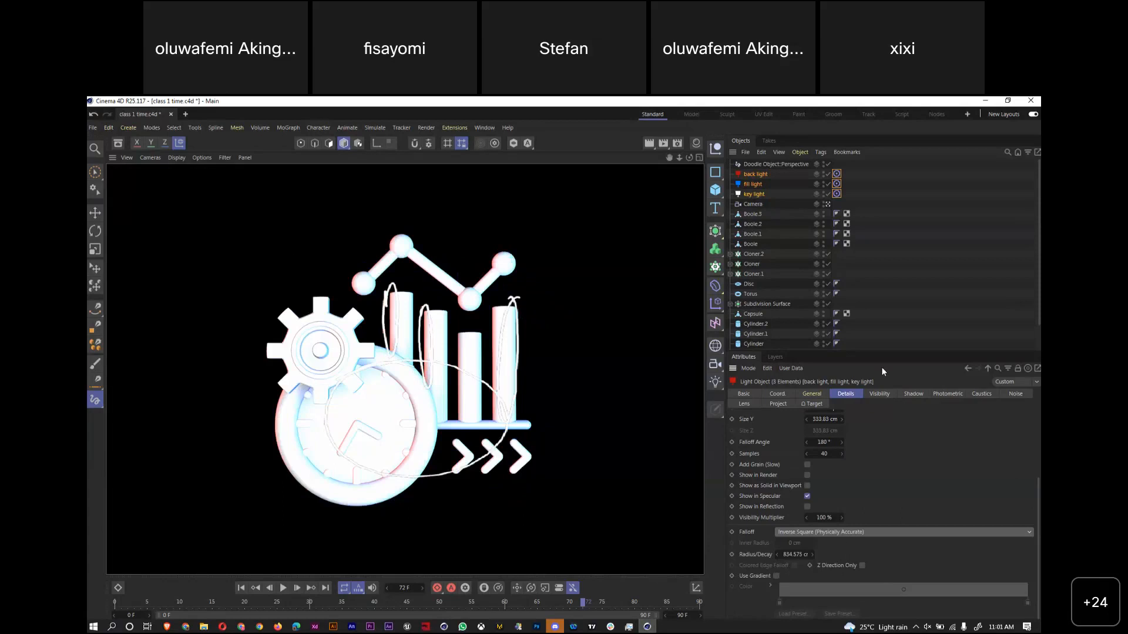
Lower the fill light's intensity to 70 % and the back light's to about 25 %, saving the scene
left_click(753, 192)
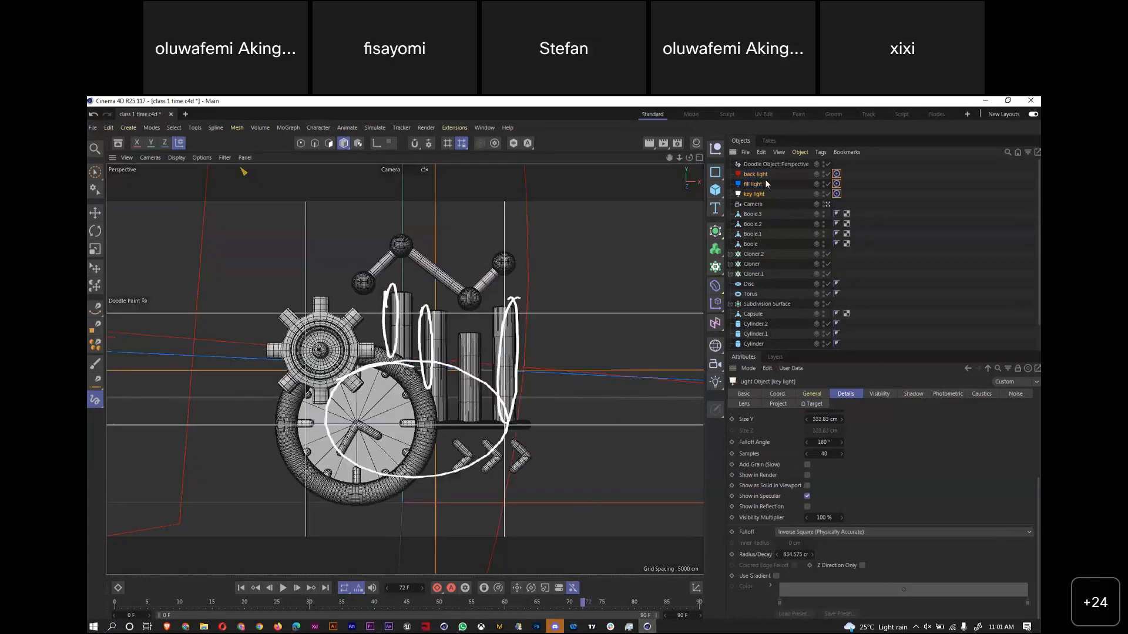
left_click(758, 186)
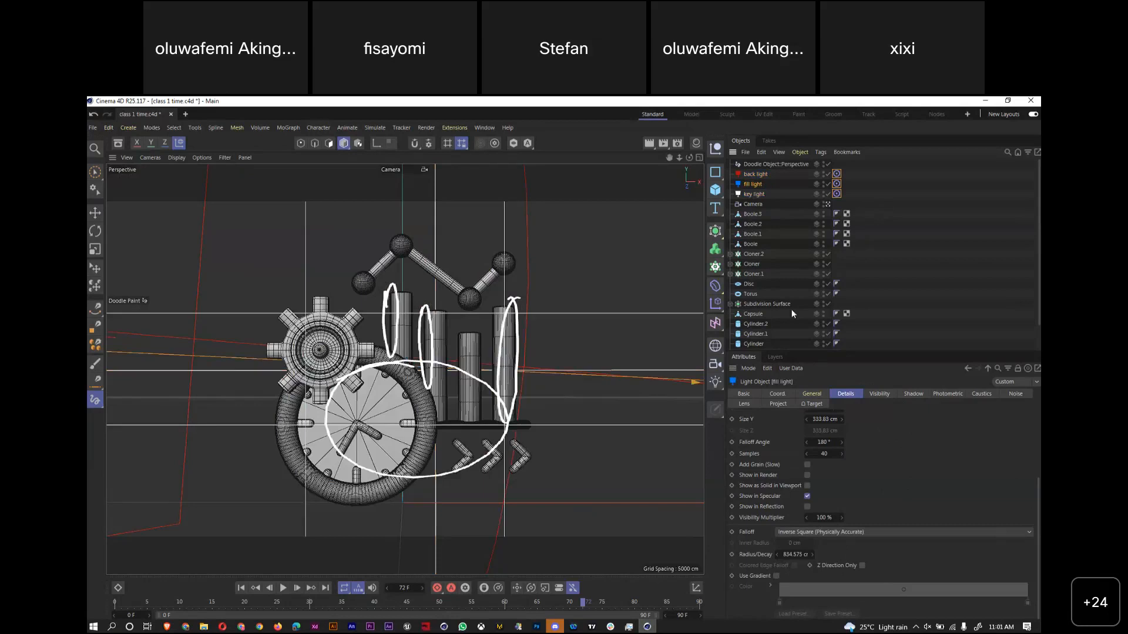
left_click(811, 394)
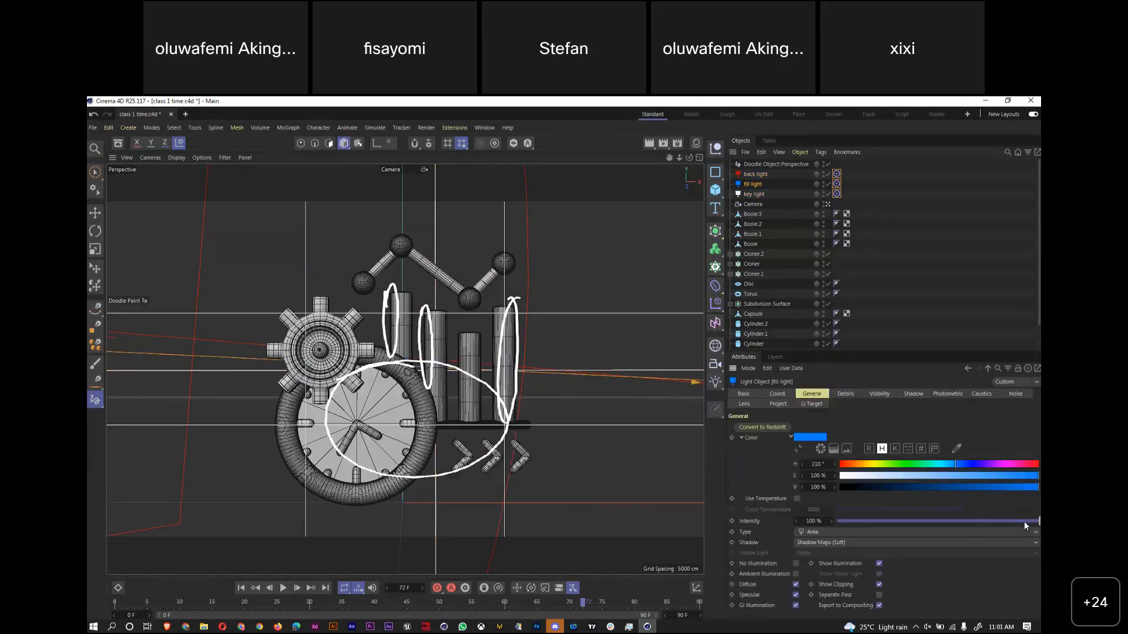
left_click_drag(1024, 520, 1010, 522)
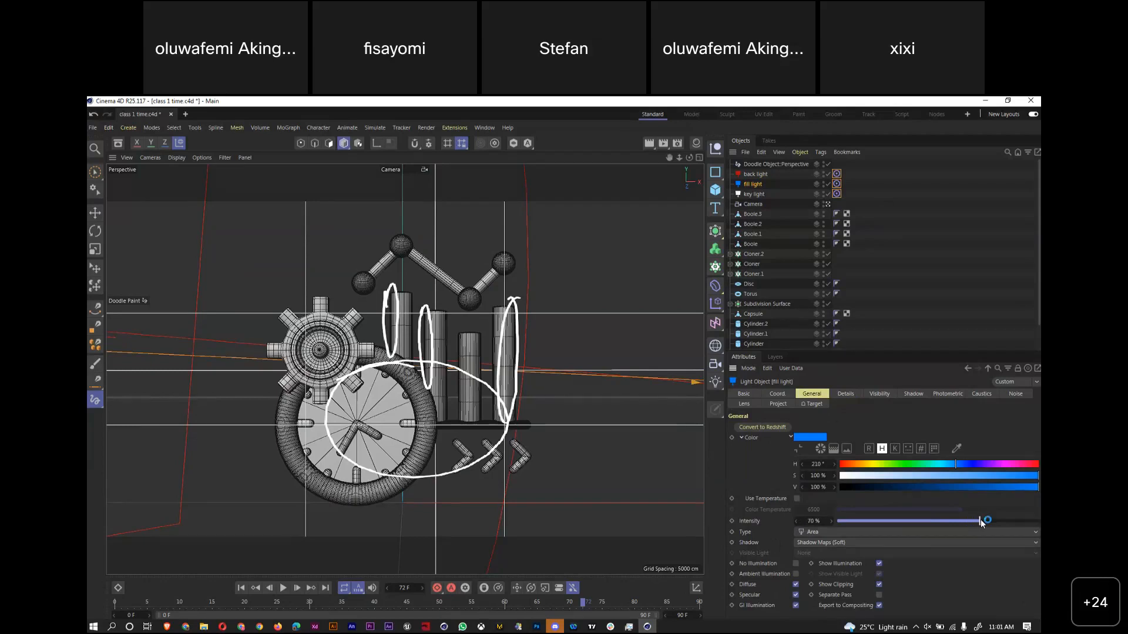
left_click(755, 173)
left_click_drag(1032, 529, 884, 529)
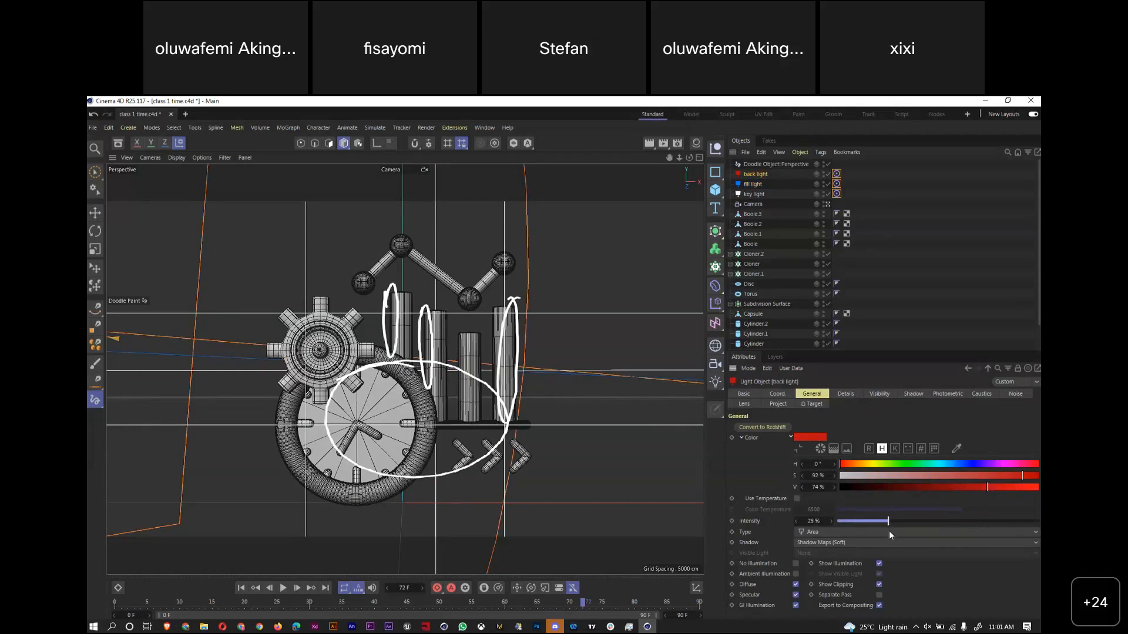
key("ctrl+s")
Delete the doodle object with the white marker circles from the scene
left_click(803, 166)
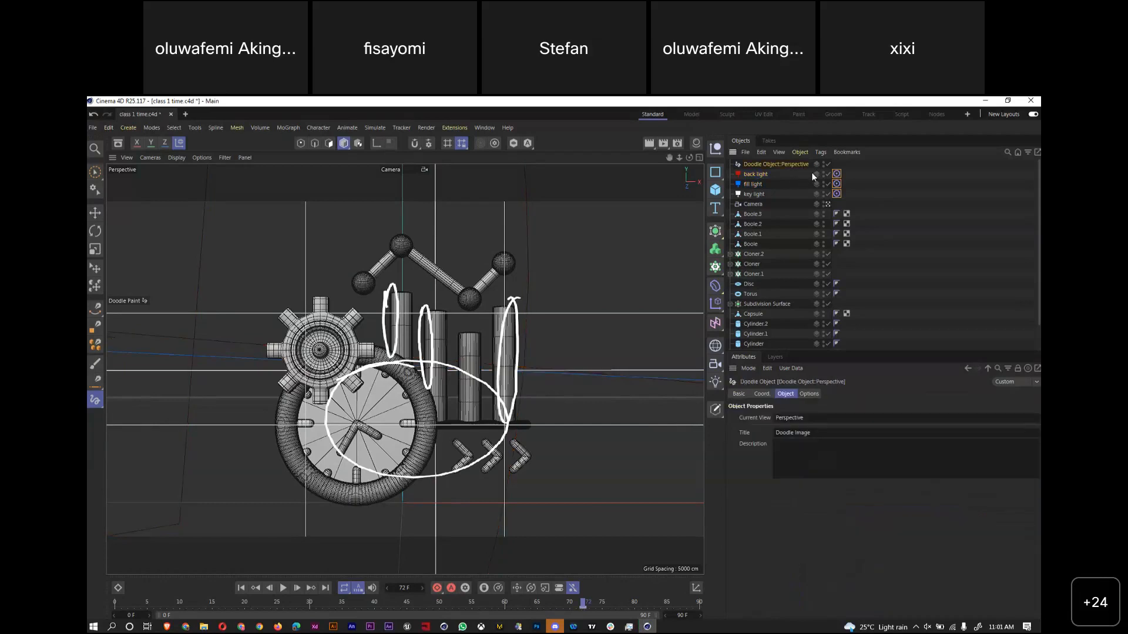
key("Delete")
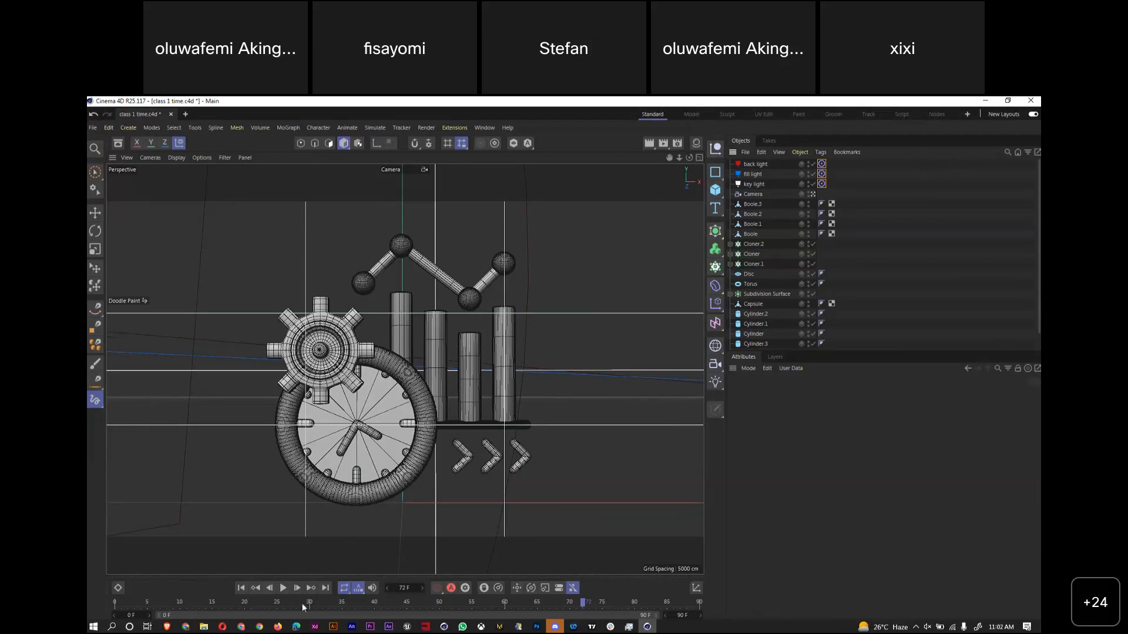
Add a Sky object to the scene, save the project and render the camera view
left_click(715, 347)
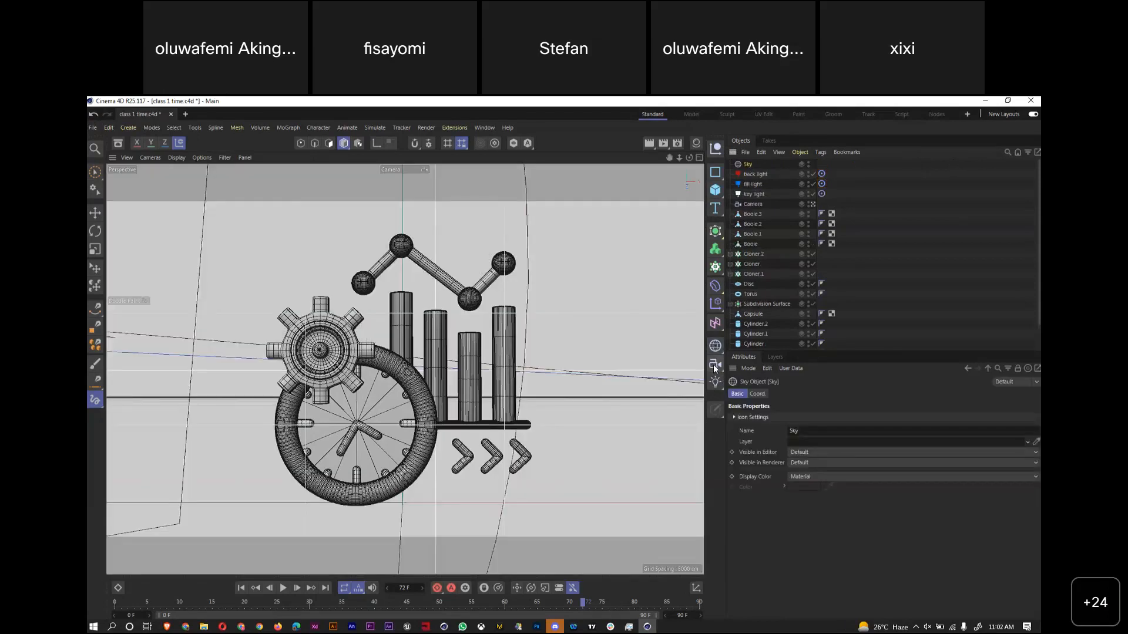
key("ctrl+s")
key("ctrl+r")
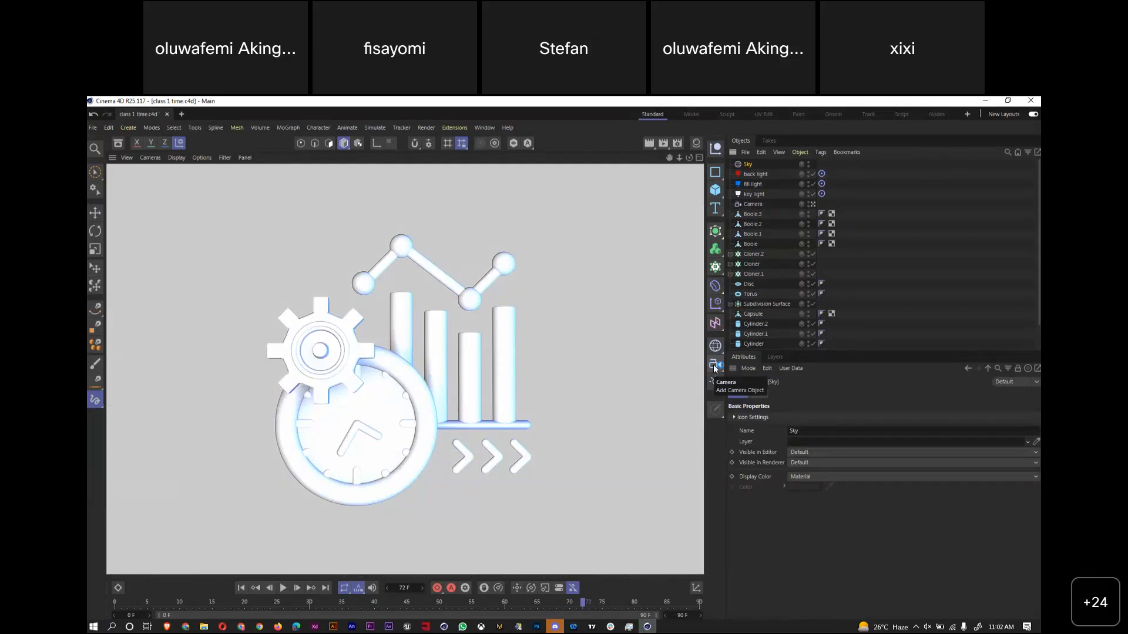
Create a new material for the sky with Color and Reflectance disabled and only the Environment channel enabled
left_click(747, 165)
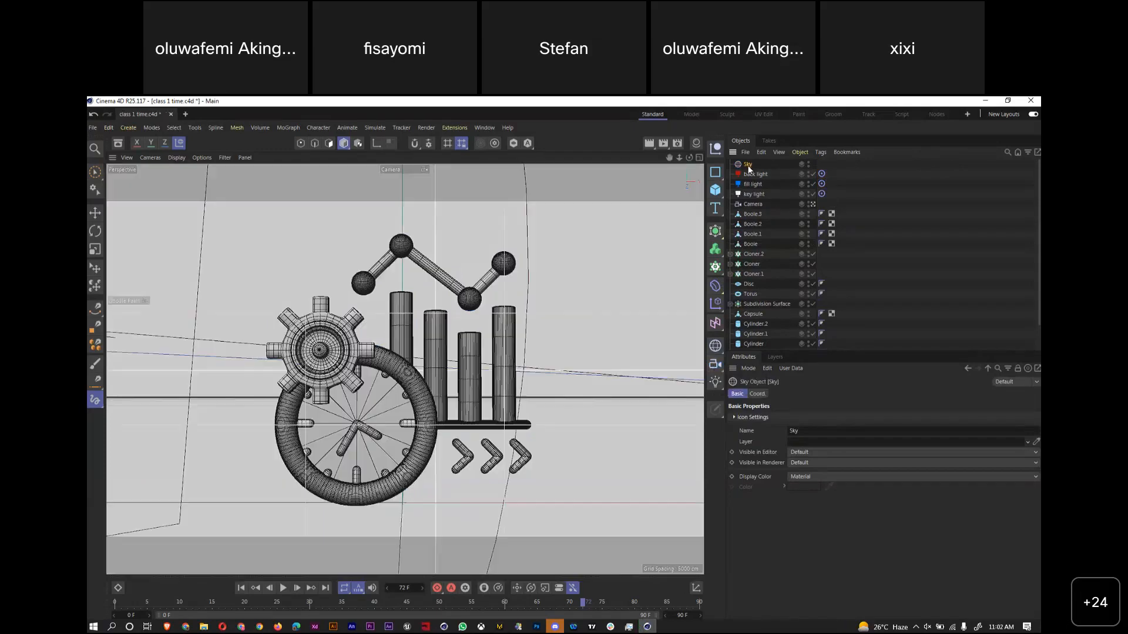
left_click(696, 144)
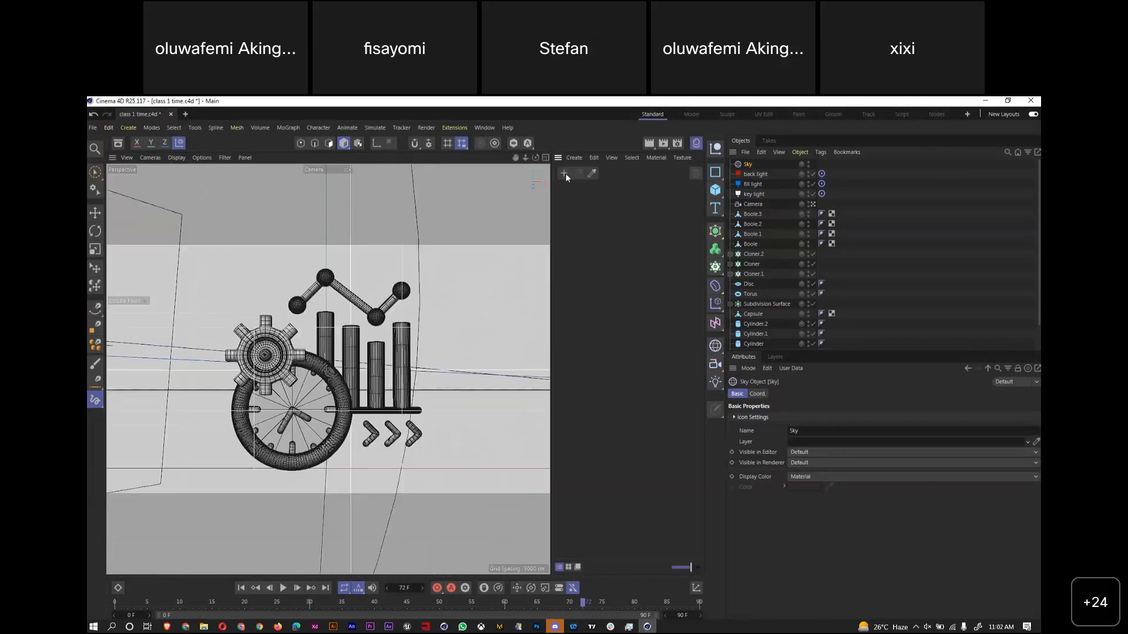
left_click(561, 192)
double_click(561, 192)
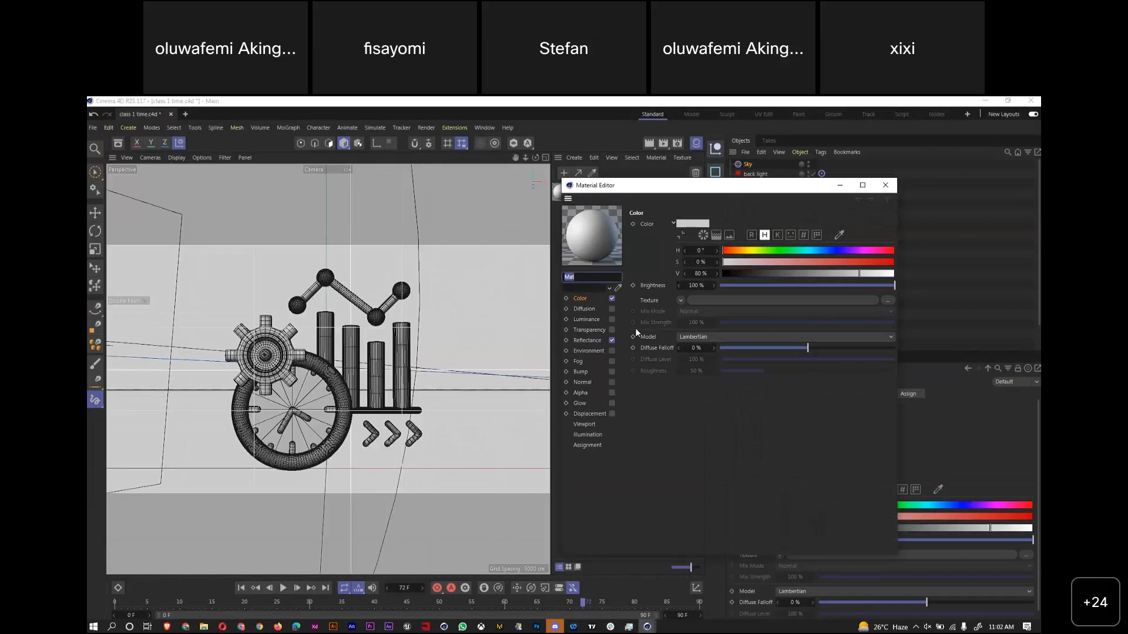
left_click(612, 299)
left_click(612, 340)
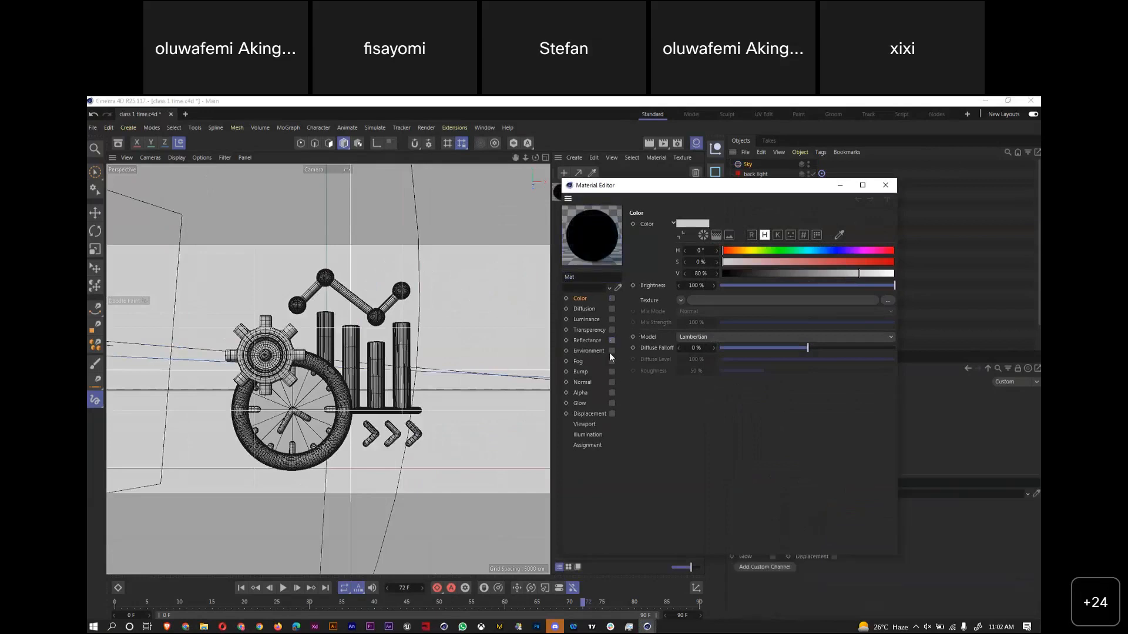
left_click(612, 351)
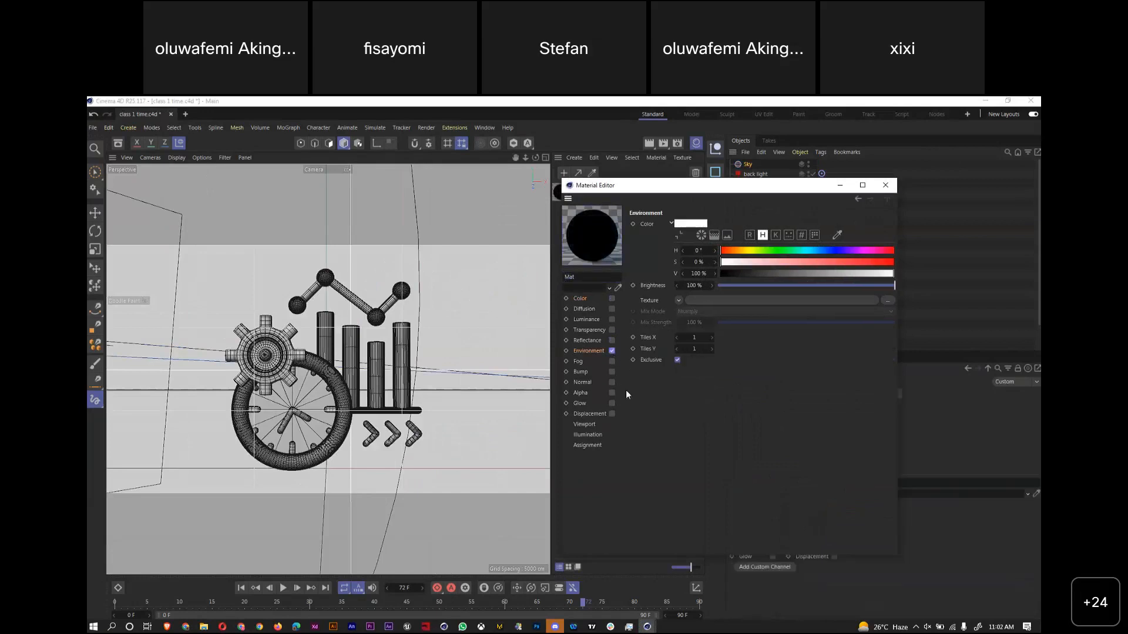
left_click(887, 301)
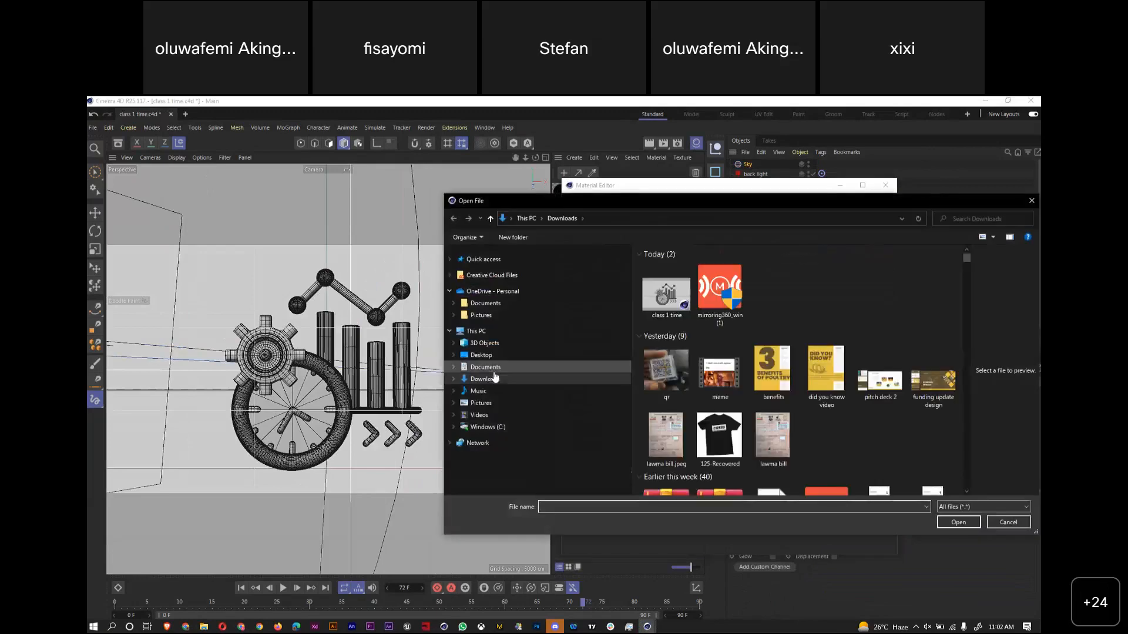
mouse_move(966, 259)
left_mouse_down()
mouse_move(965, 343)
mouse_move(963, 257)
mouse_move(963, 278)
left_mouse_up()
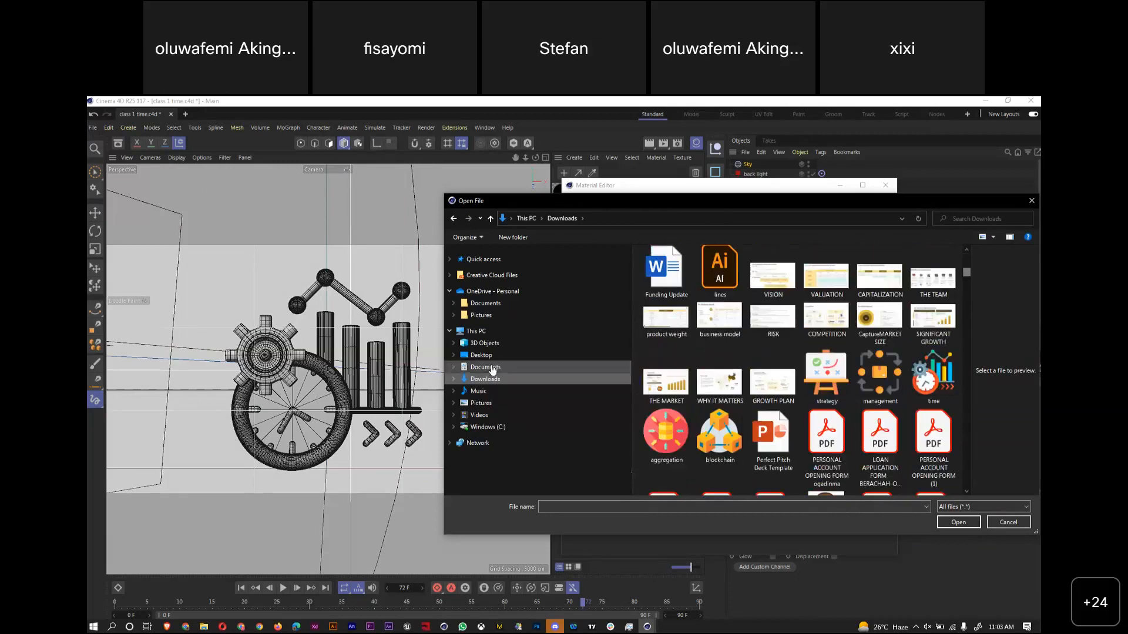
left_click(1025, 203)
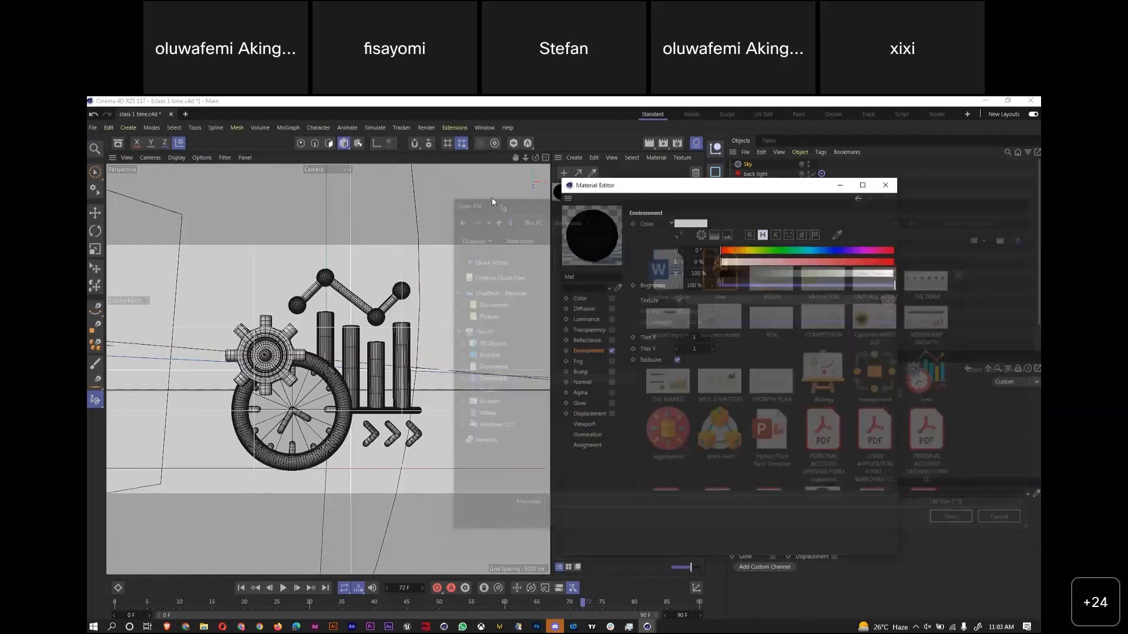
Open the recent project icons setup.c4d and select the material tag on its Sky object
left_click(92, 128)
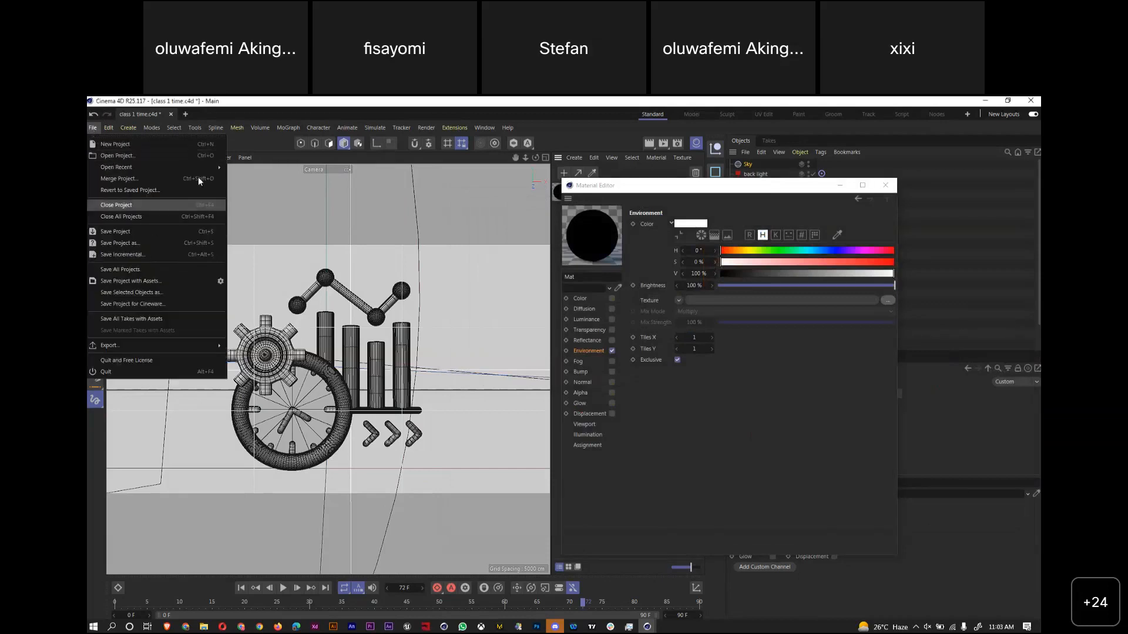
mouse_move(200, 167)
left_click(327, 179)
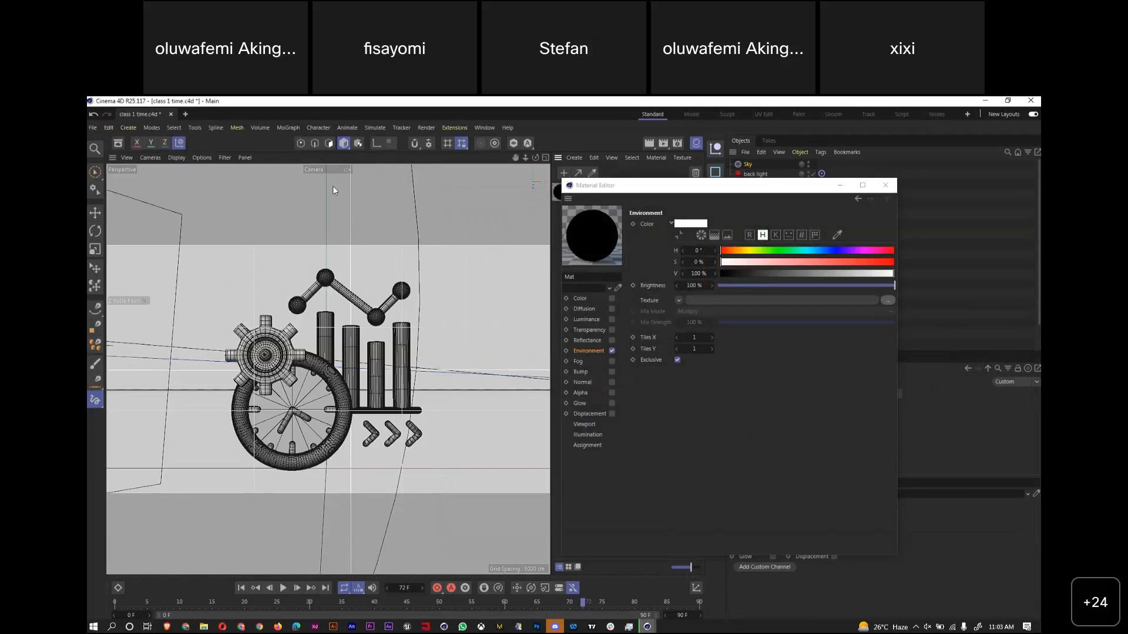
left_click(840, 187)
left_click(849, 173)
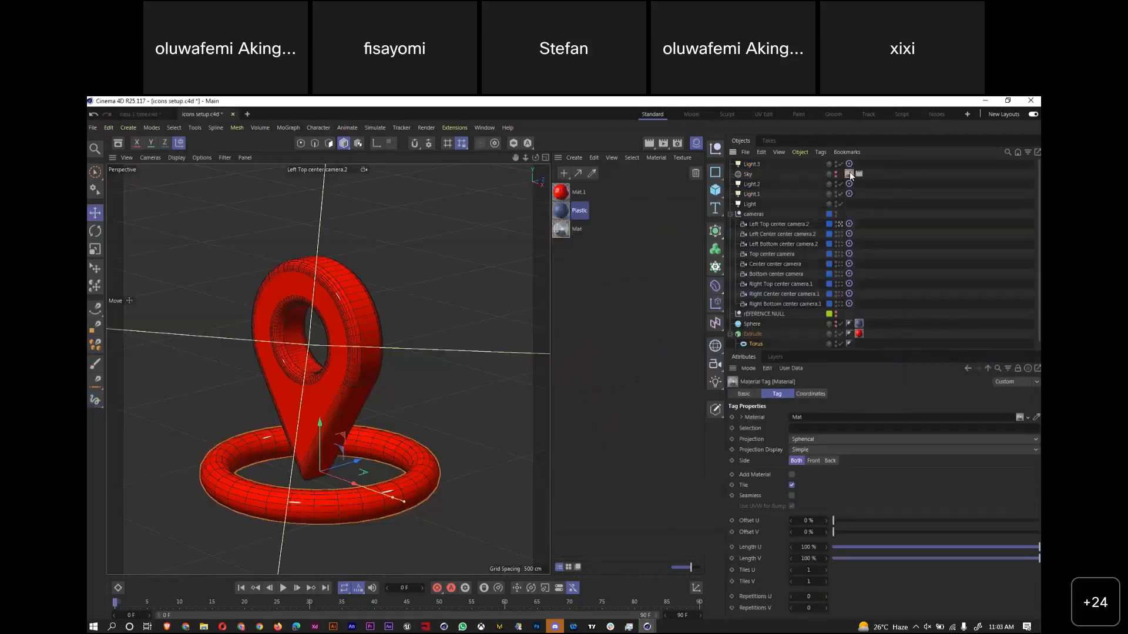
Inspect the Environment channel of the sky material Mat and copy its photo_studio_01_4k.exr texture shader
double_click(561, 229)
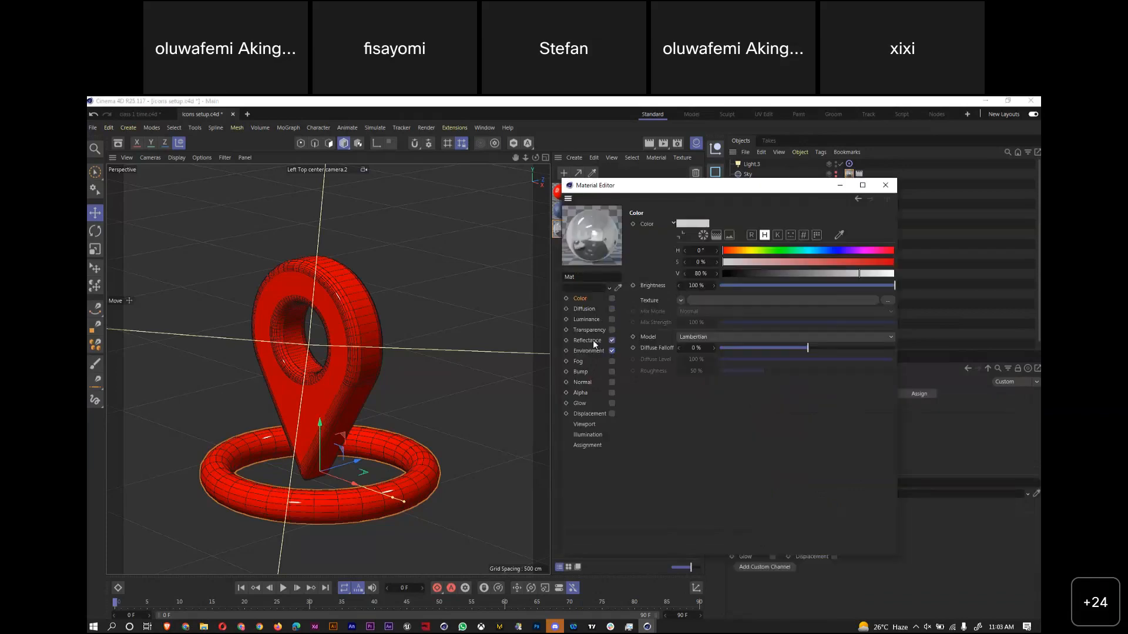
left_click(588, 351)
left_click(806, 300)
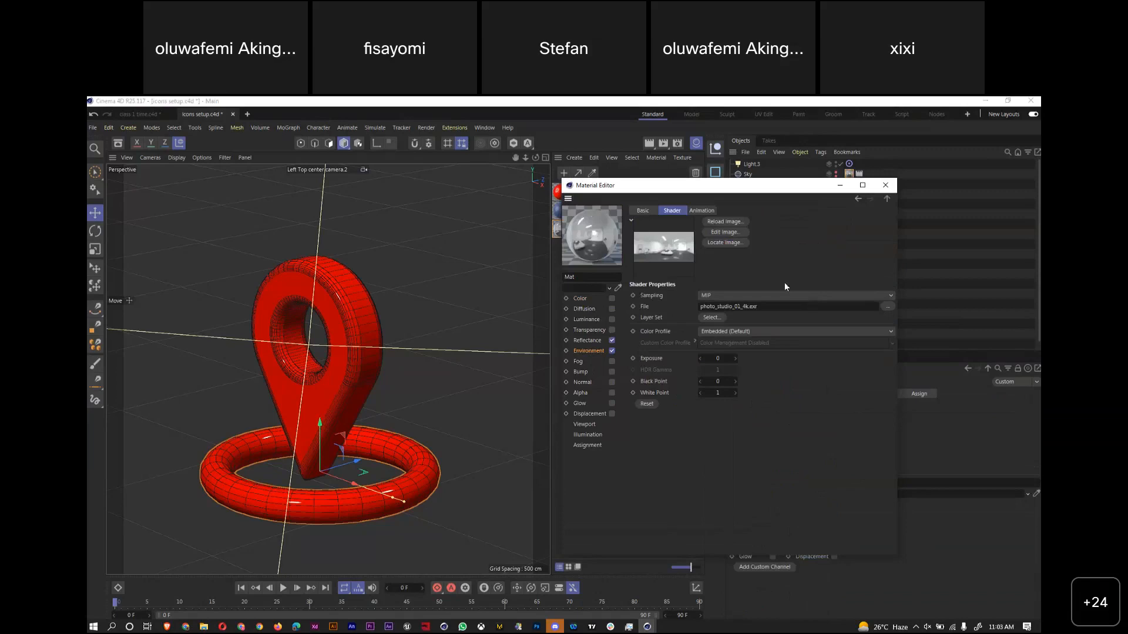
left_click(643, 212)
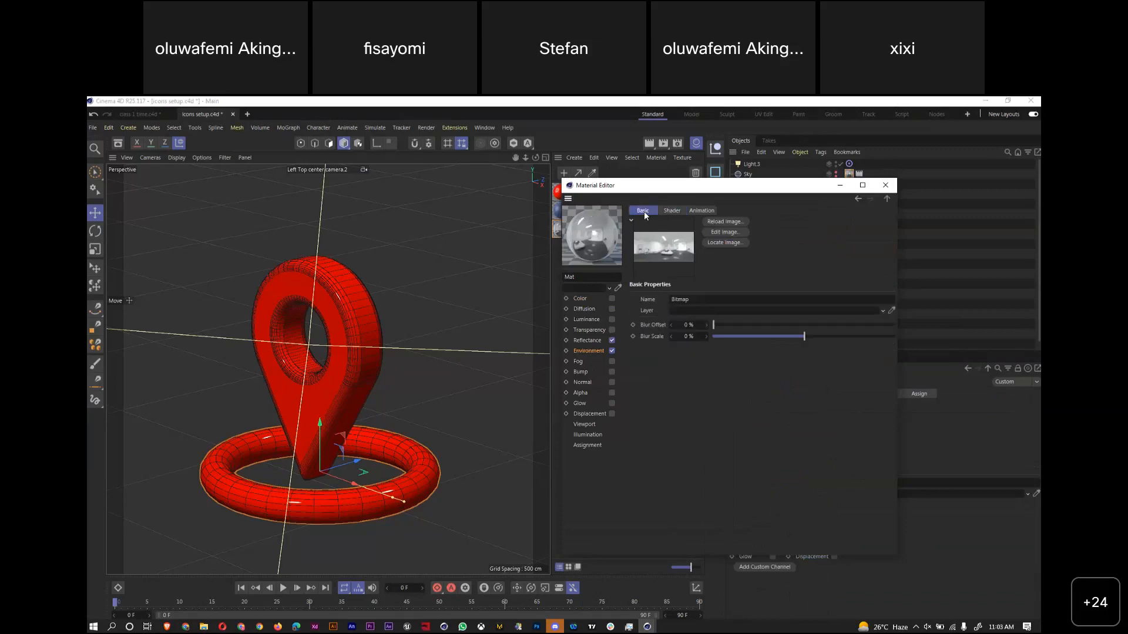
left_click(858, 199)
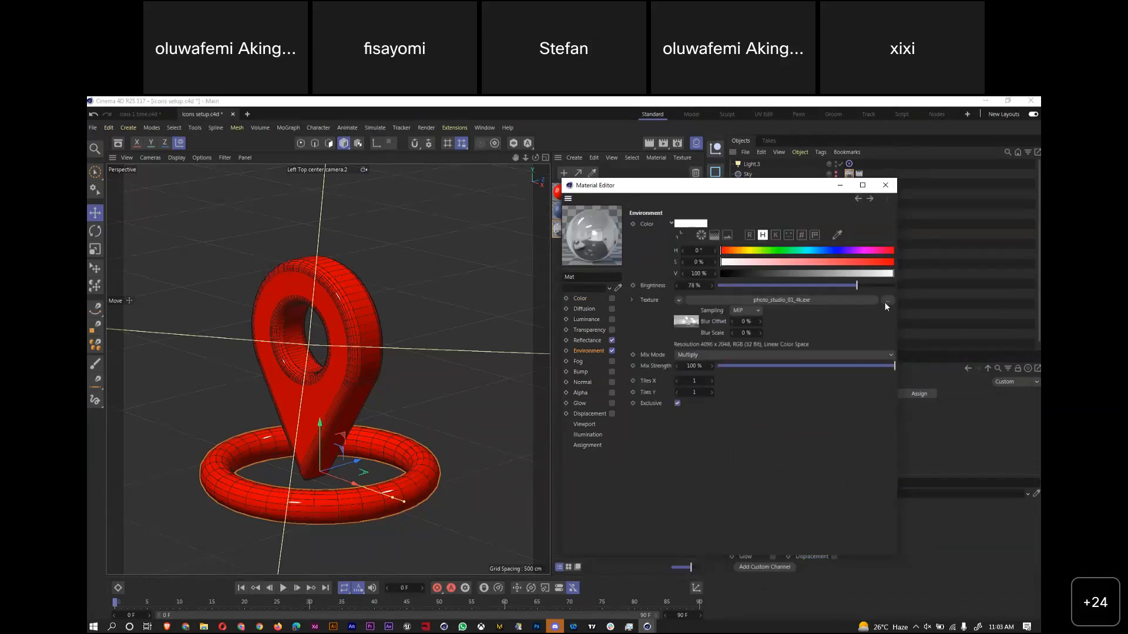
left_click(886, 302)
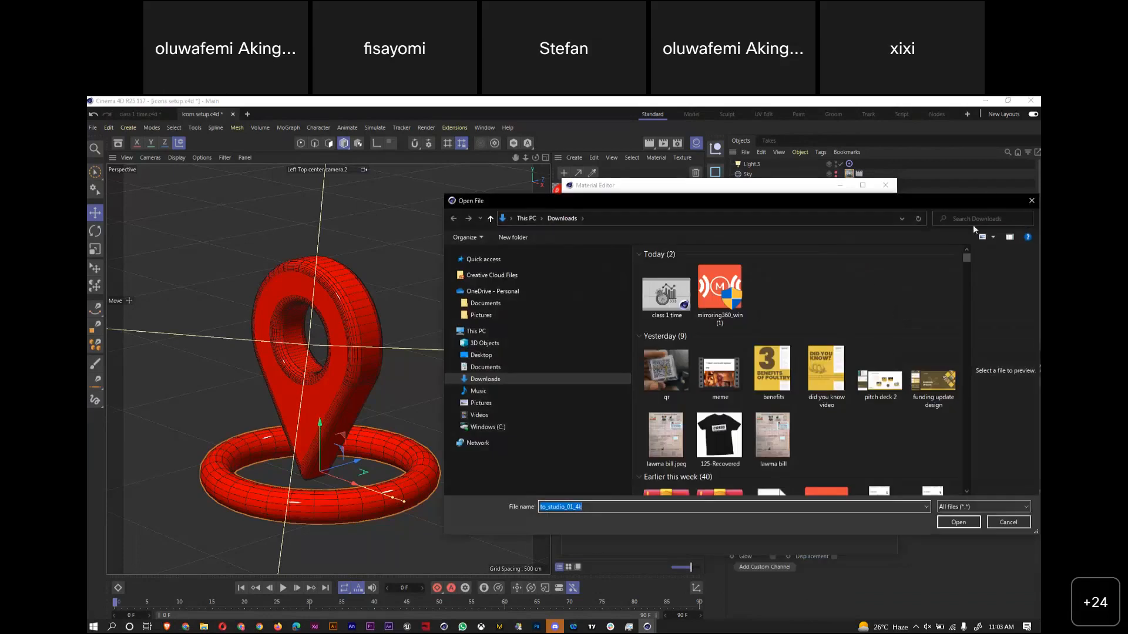
left_click(1031, 201)
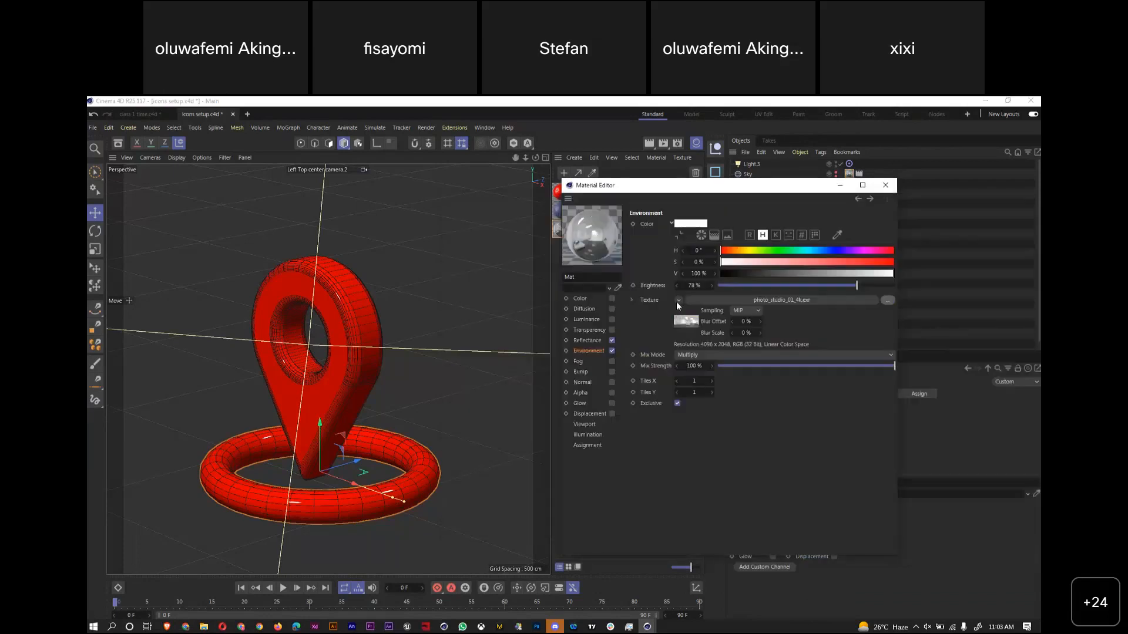
left_click(676, 301)
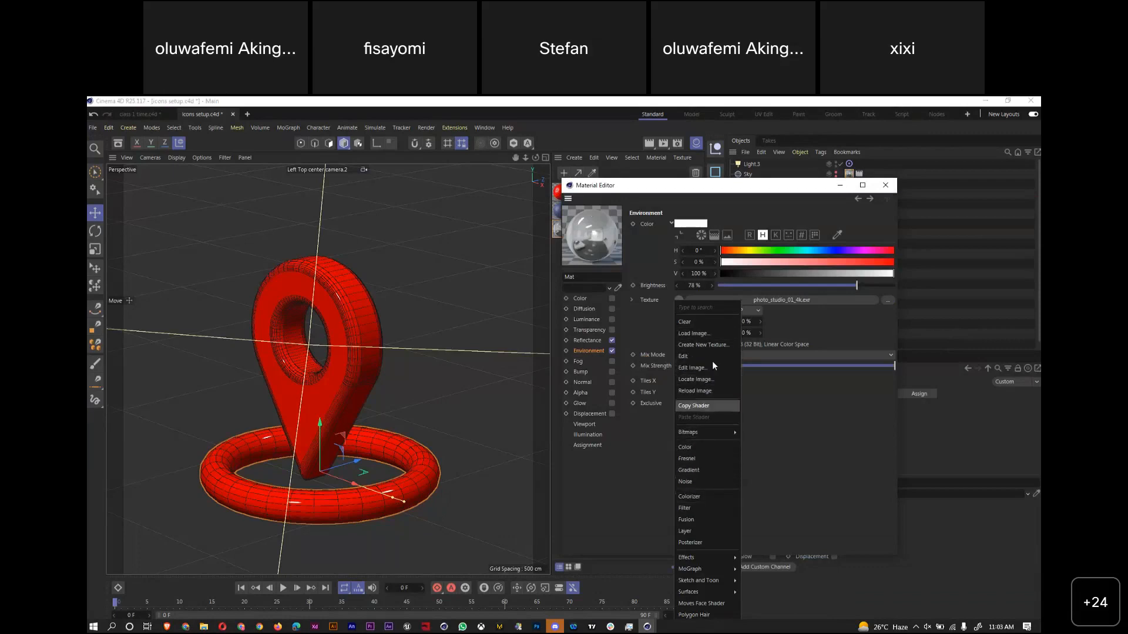
left_click(707, 406)
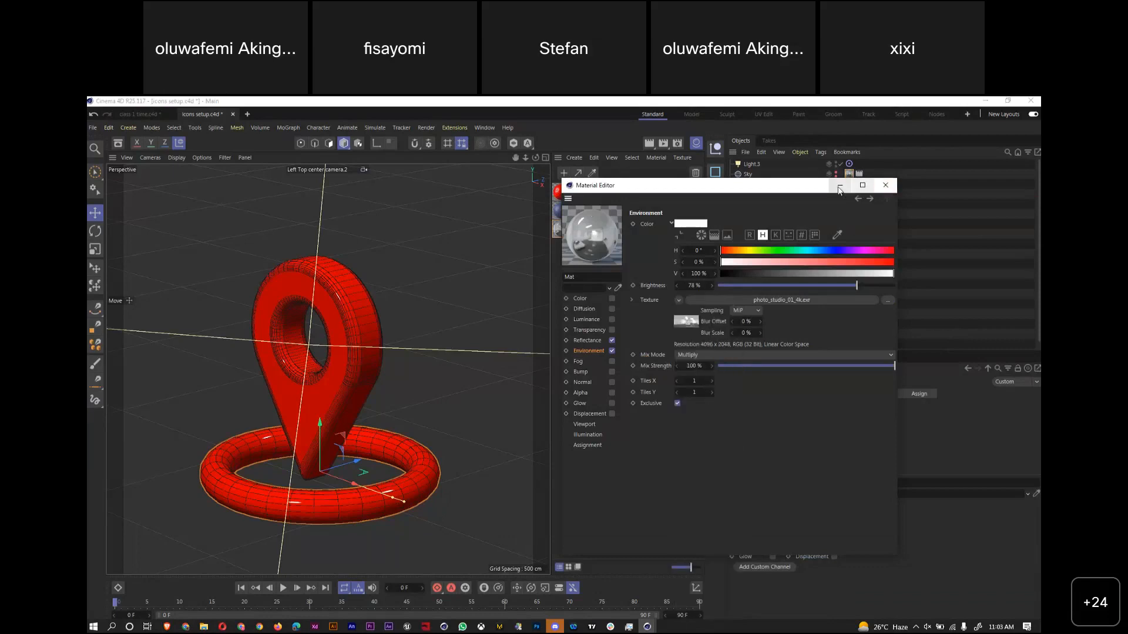
Return to the class 1 time.c4d project and paste the copied shader into the new material's Environment texture
left_click(839, 187)
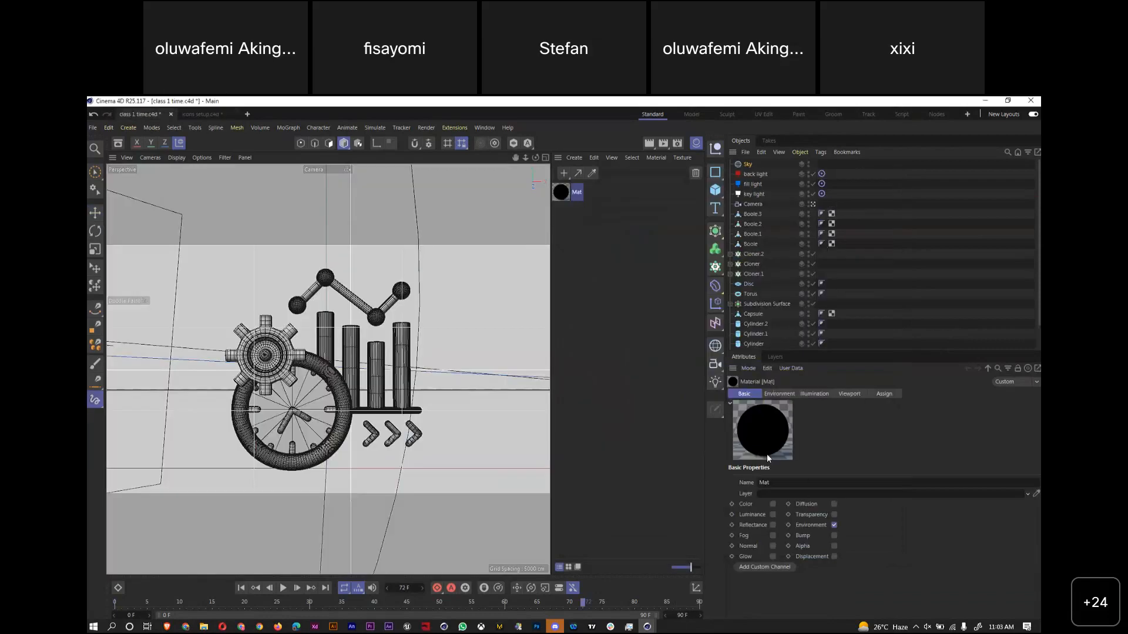
left_click(779, 393)
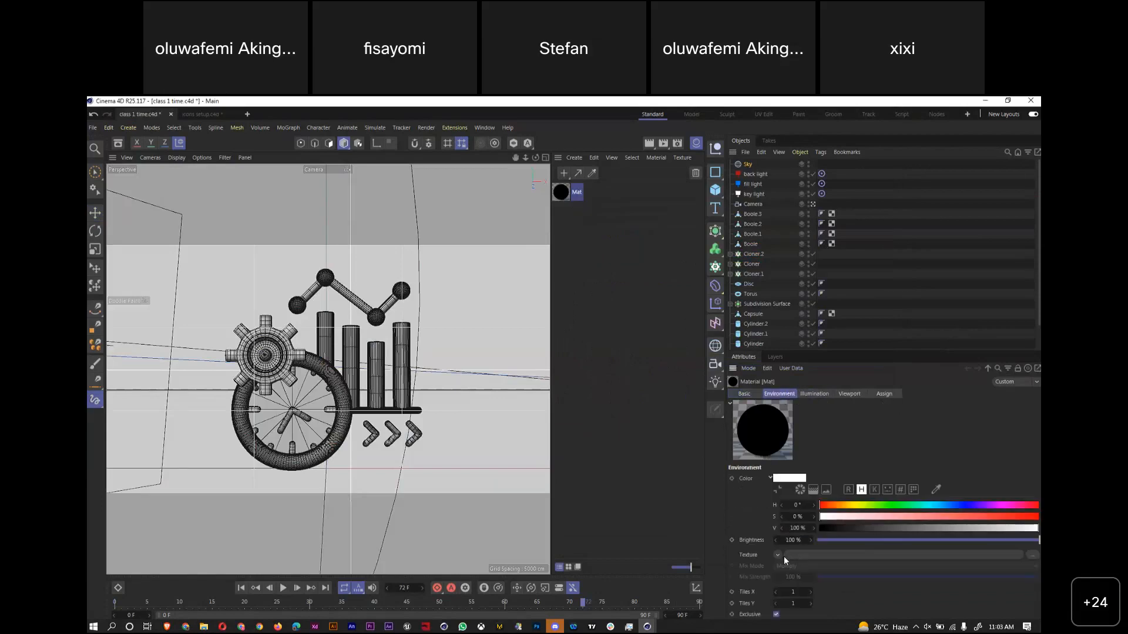
left_click(776, 555)
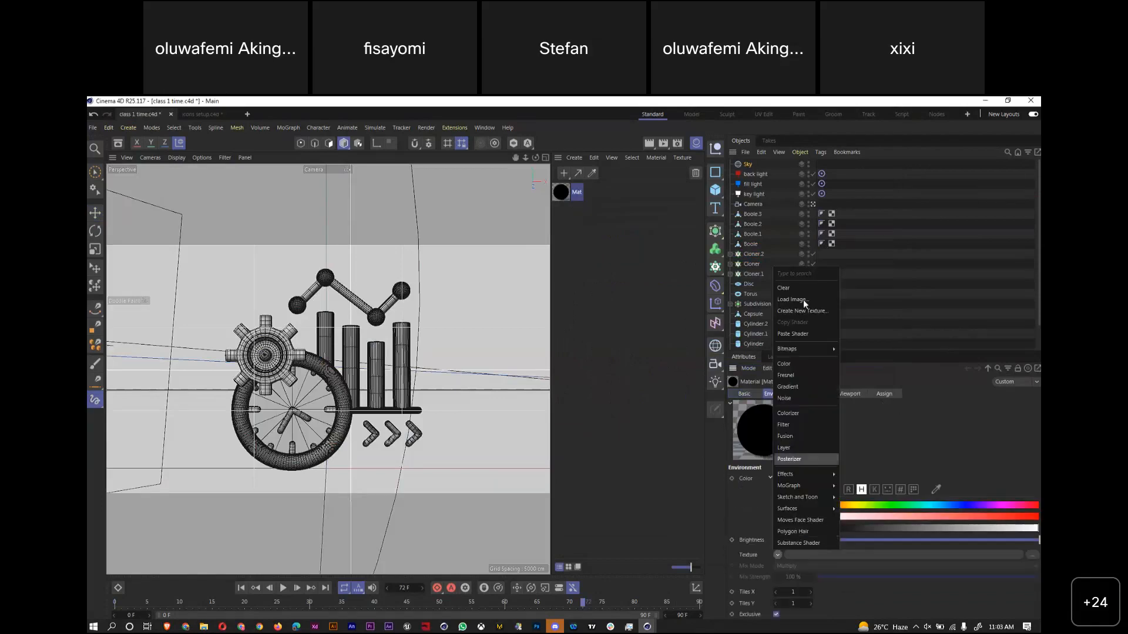
left_click(799, 336)
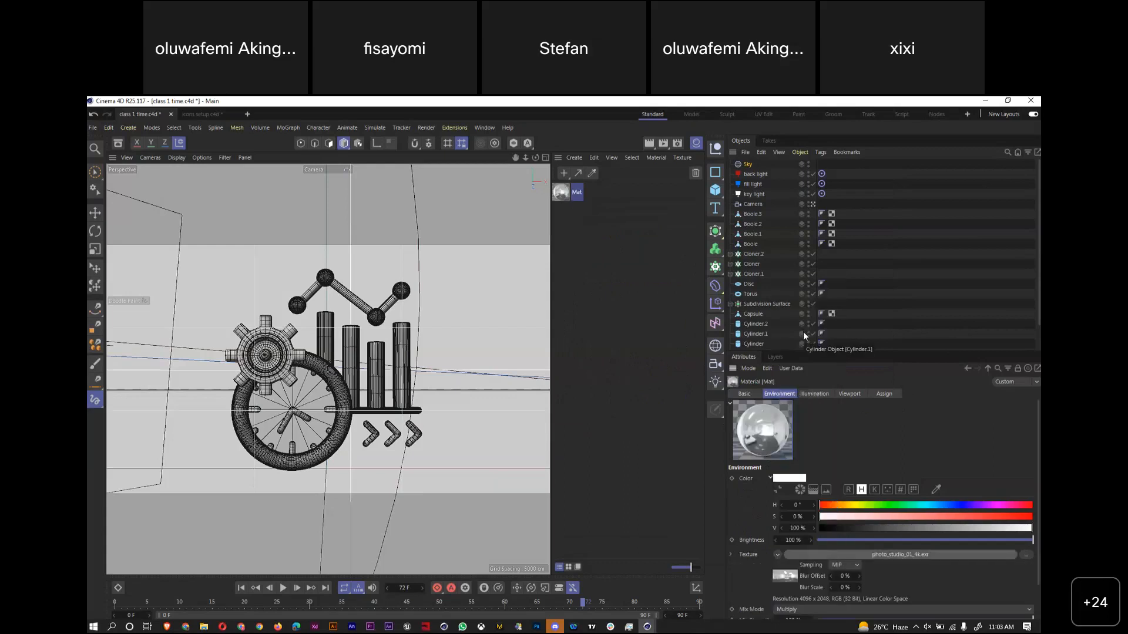
Open the photo_studio_01_4k.exr bitmap of the Environment texture for editing in the external image editor
left_click(938, 554)
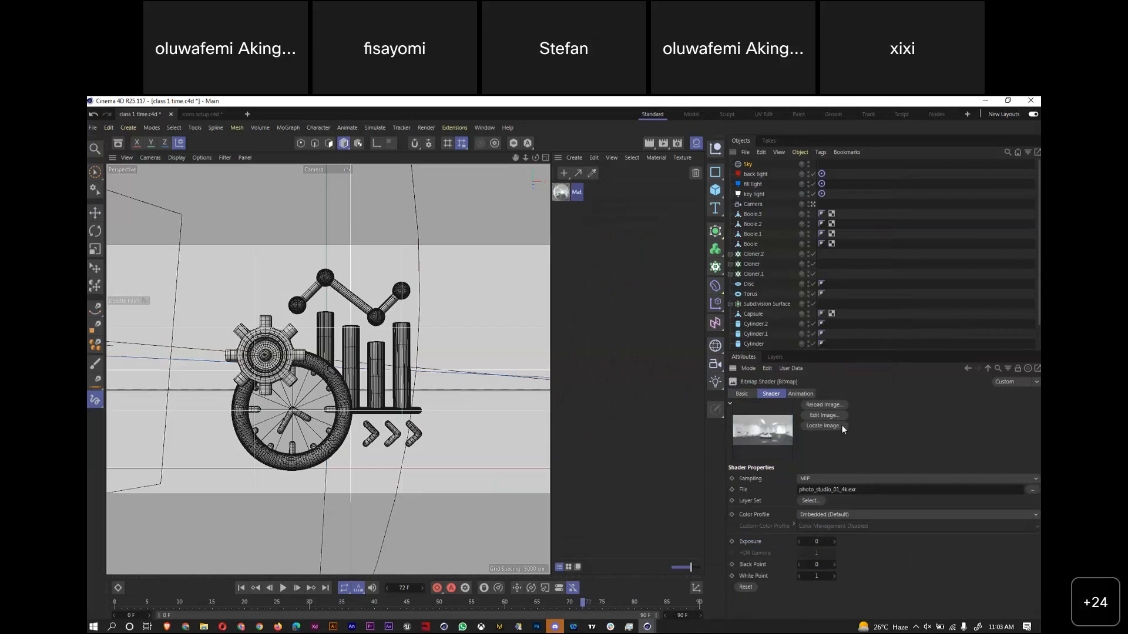
left_click(825, 414)
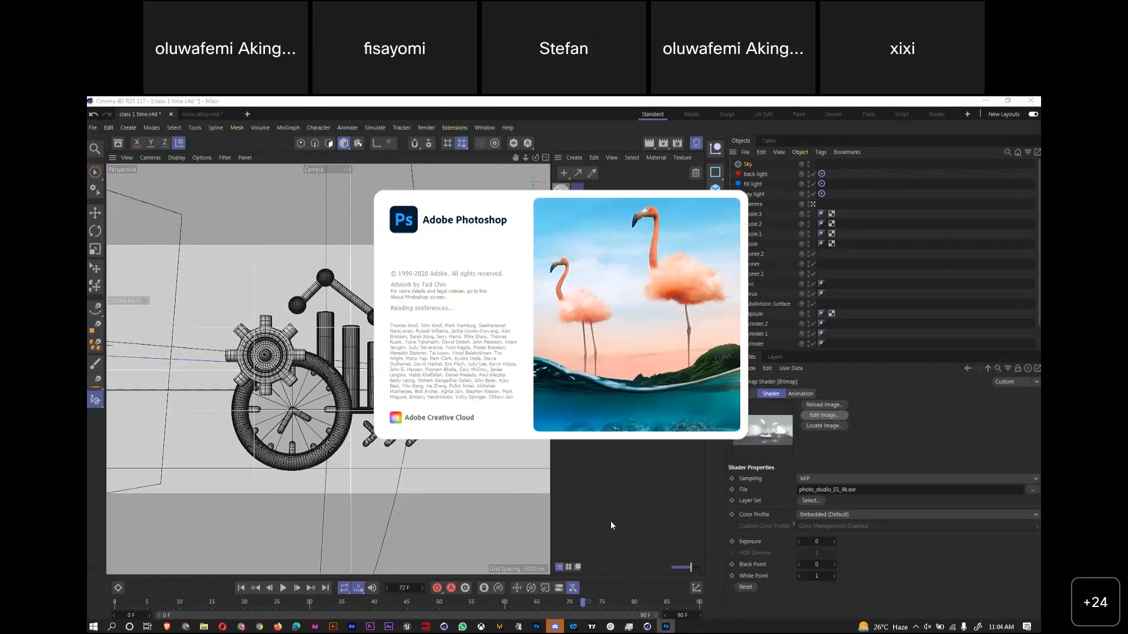
Switch to the browser, search Google Images for "hdri", look through the panoramas and open the MR HDRI List page
mouse_move(257, 614)
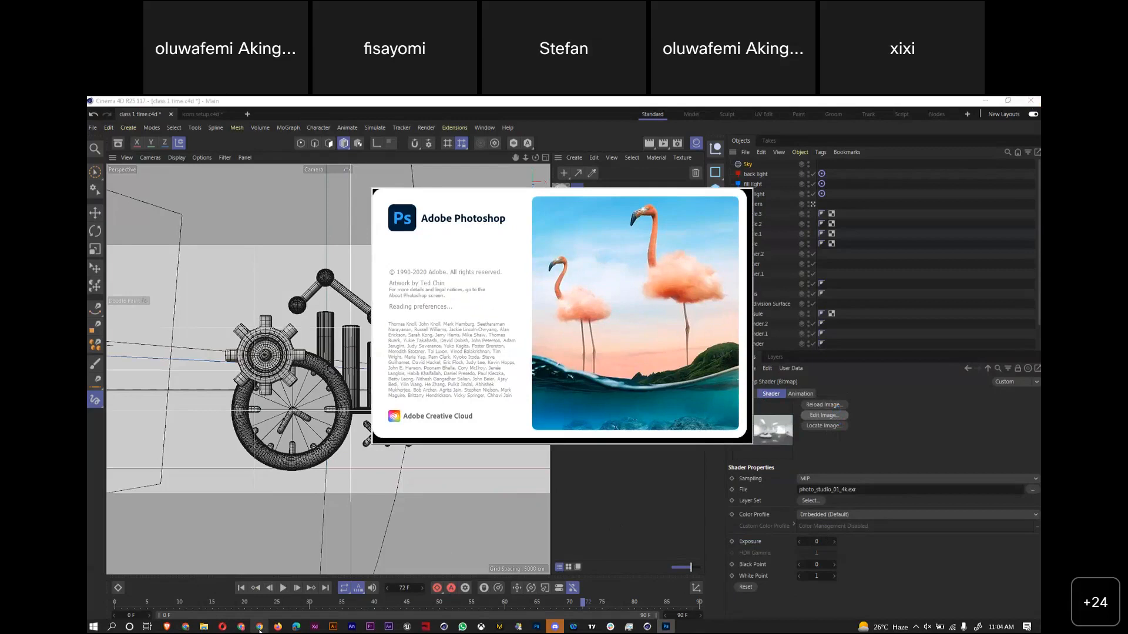
left_click(259, 628)
left_click(802, 104)
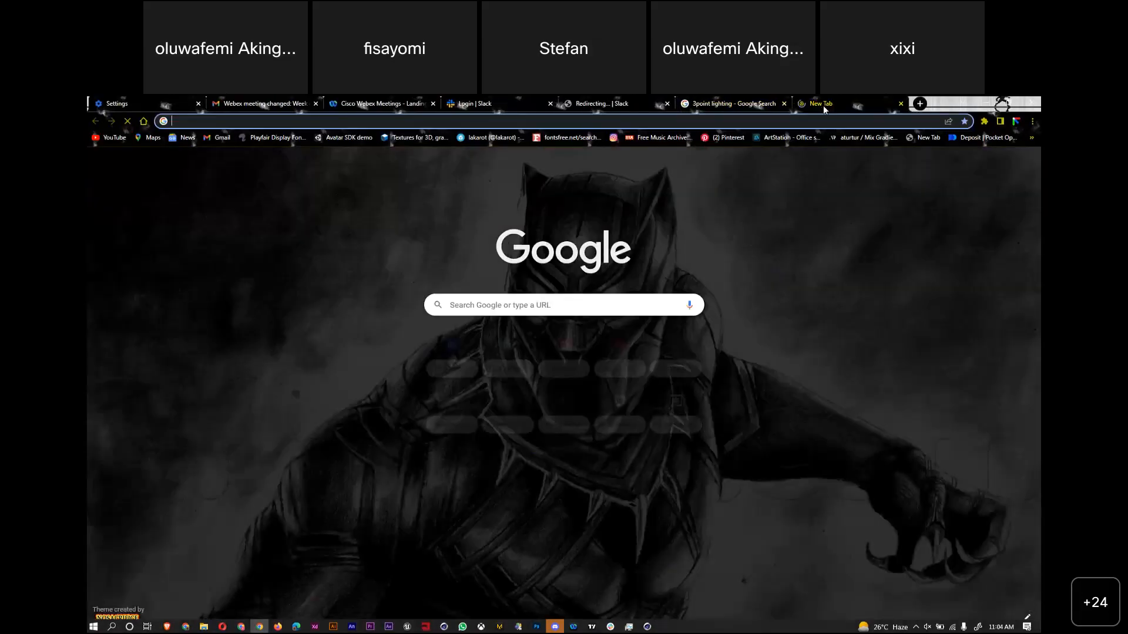
type("hdri")
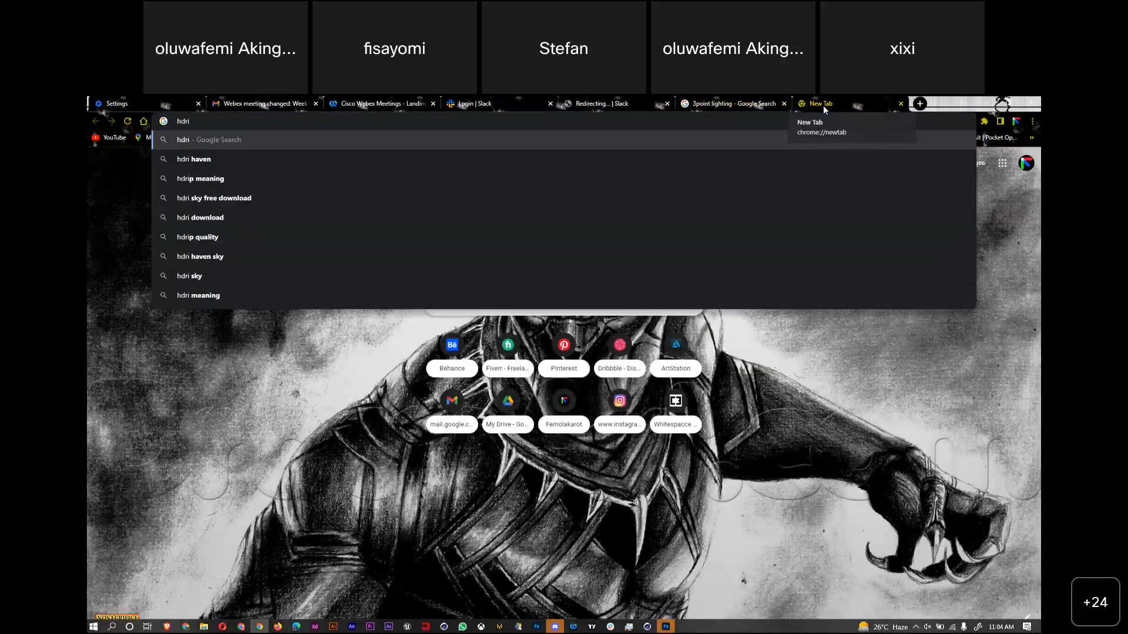
key("Return")
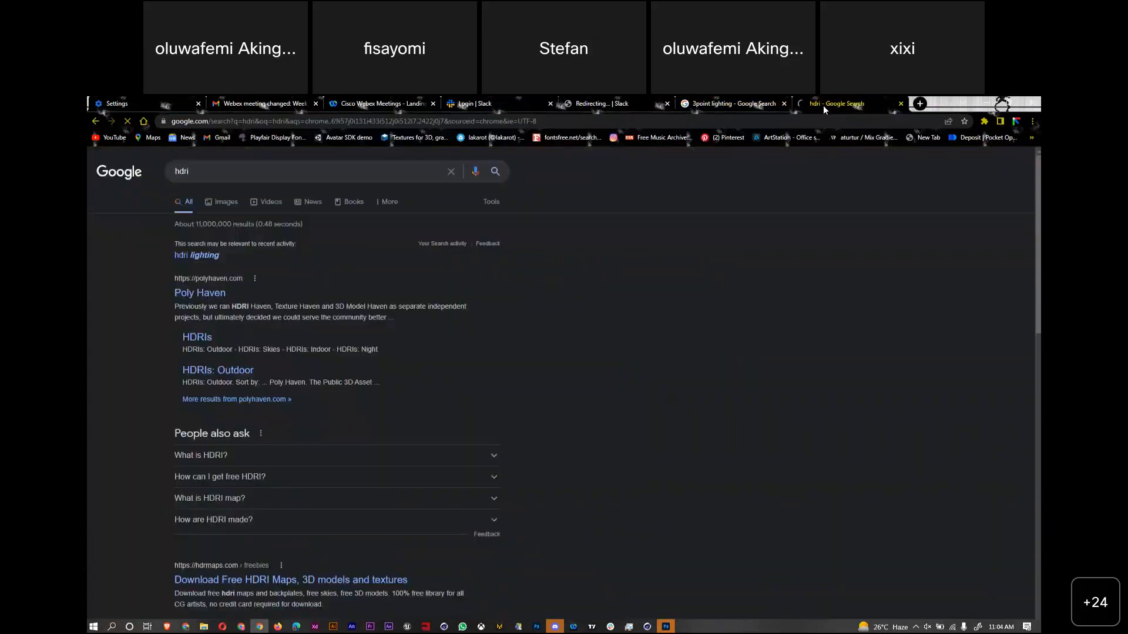
left_click(219, 203)
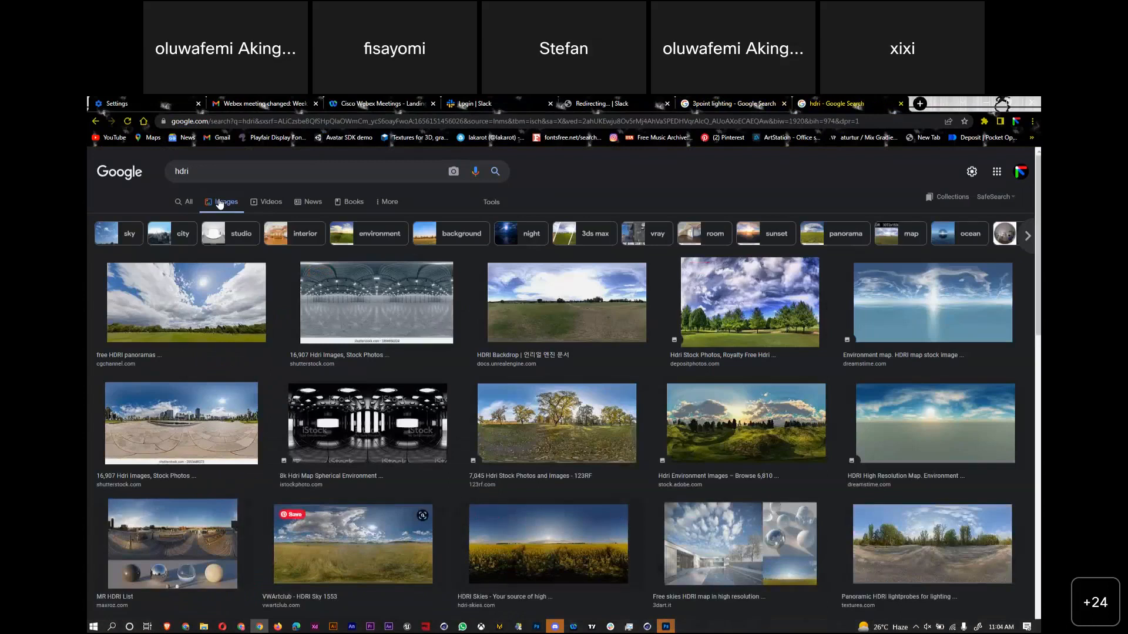
scroll(219, 202, "down", 1)
scroll(219, 203, "down", 1)
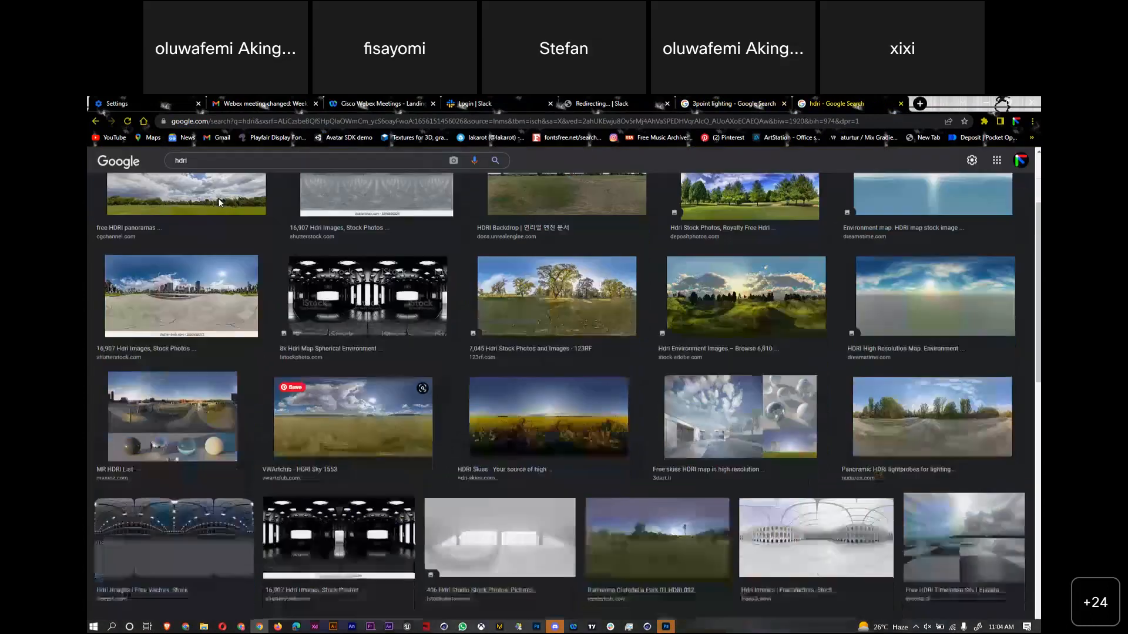
left_click(218, 203)
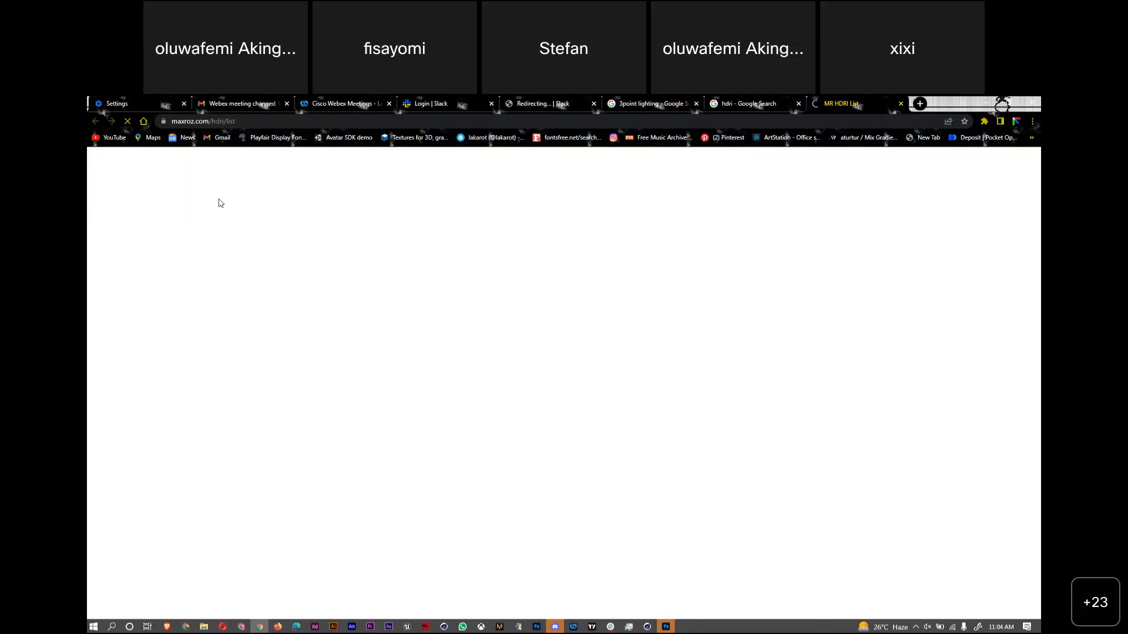
Switch to Photoshop to examine the photo_studio_01_4k.exr panorama and return to Cinema 4D
left_click(667, 627)
left_click(585, 271)
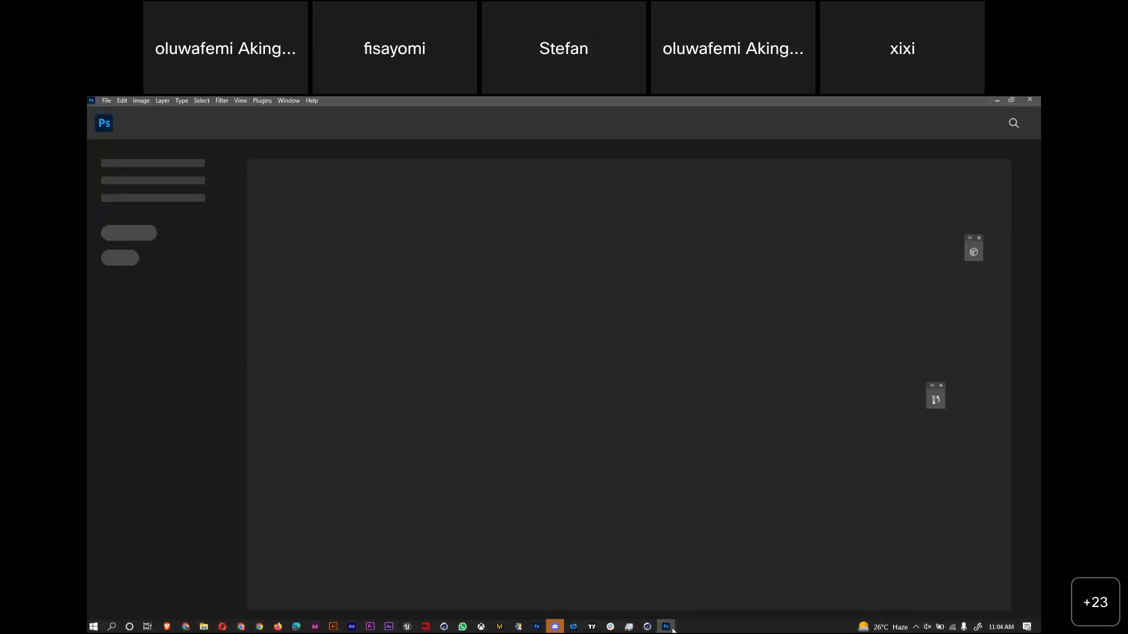
mouse_move(665, 621)
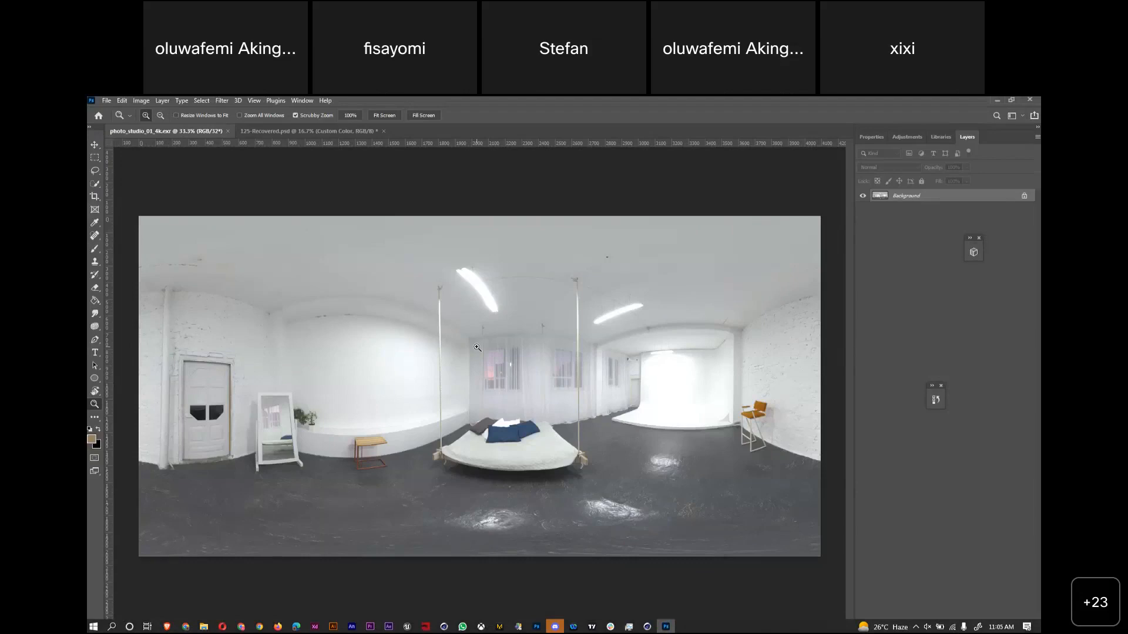
left_click(991, 98)
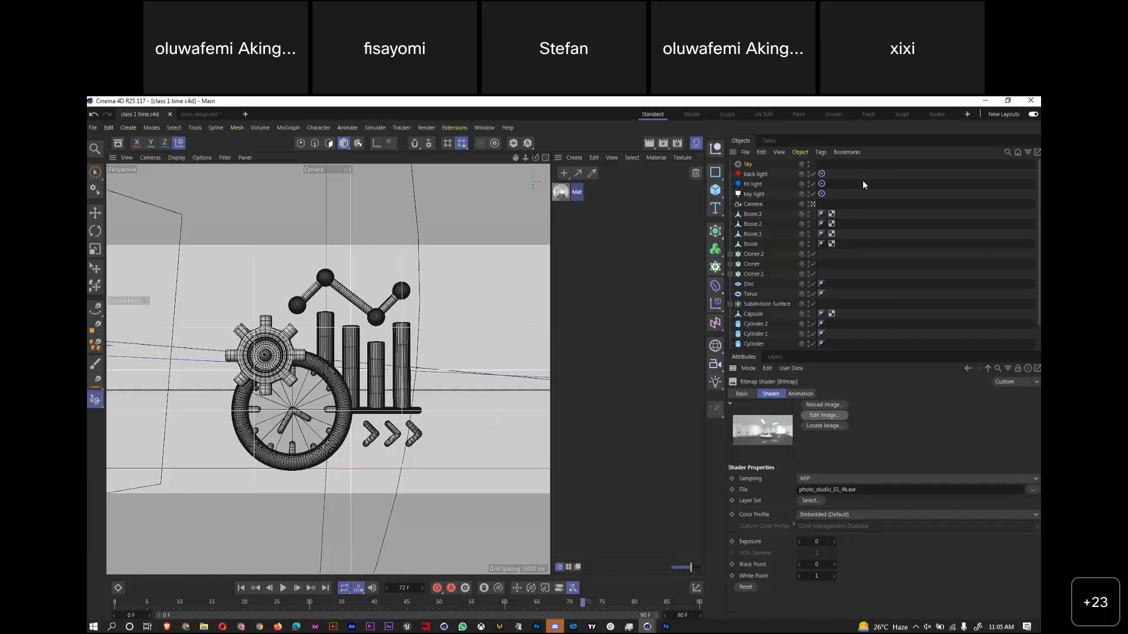
Widen the viewport and render the current camera view of the clock-and-chart model
left_click_drag(552, 285, 635, 284)
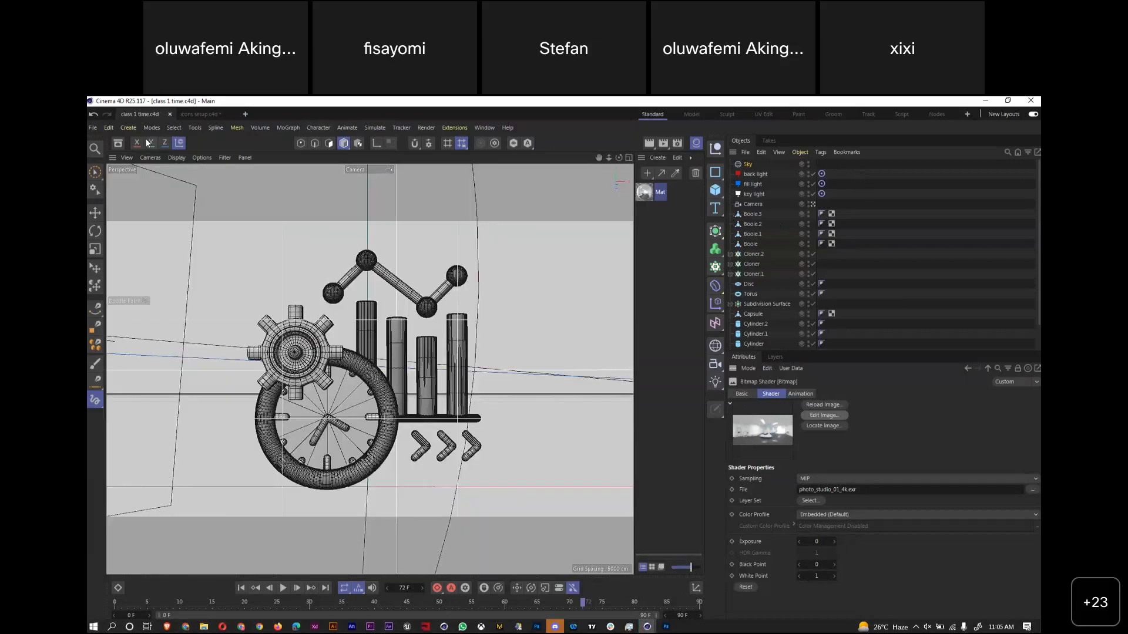
key("ctrl+r")
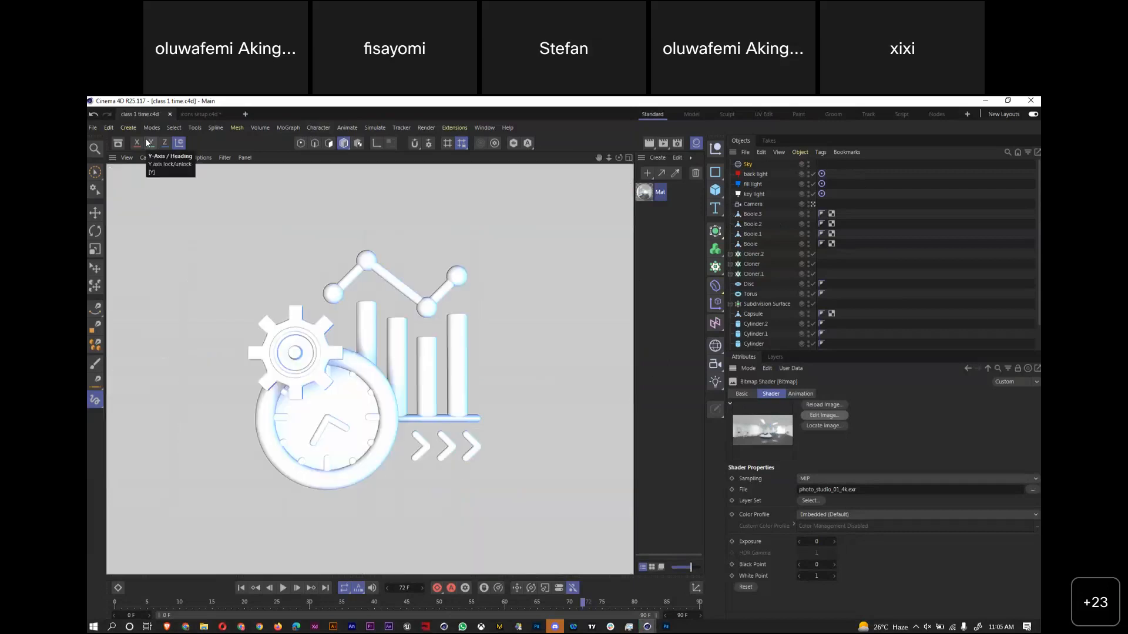
Set the render output to the Square (2K) screen preset and frame the model more tightly in the camera
left_click(678, 144)
left_click_drag(490, 181, 389, 181)
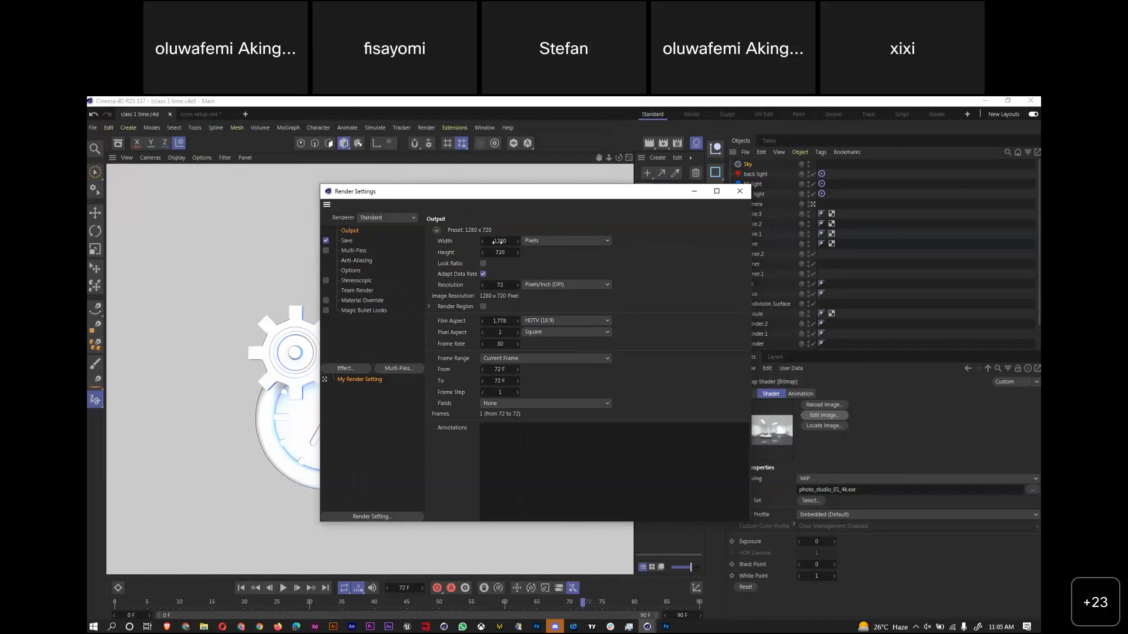
left_click(437, 230)
mouse_move(458, 241)
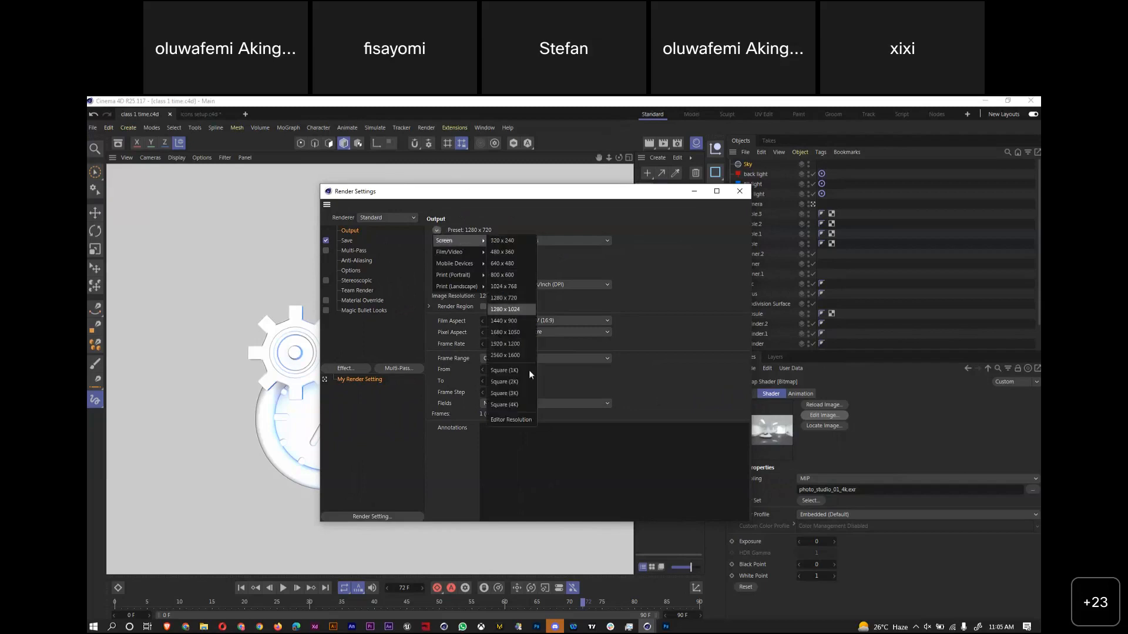
left_click(516, 381)
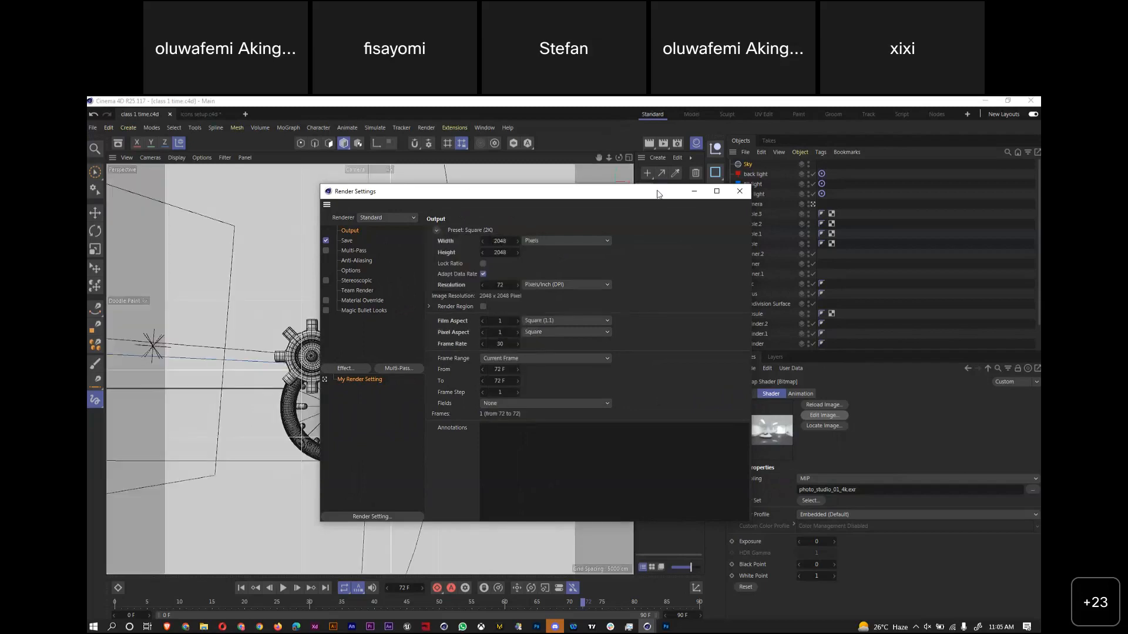
left_click_drag(618, 195, 1010, 179)
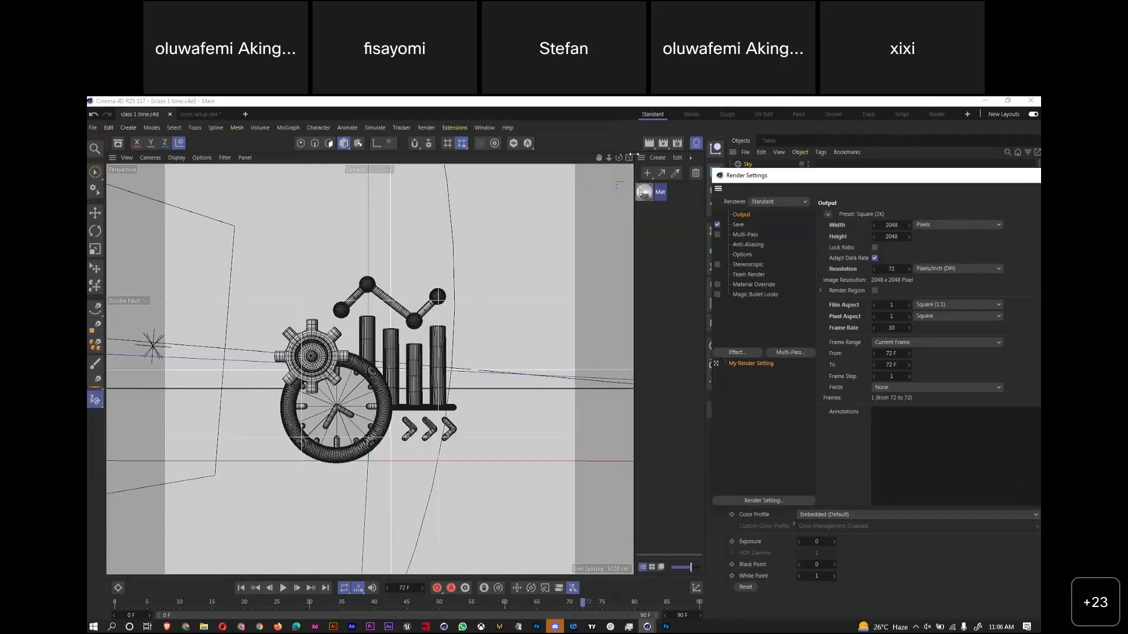
left_click_drag(608, 157, 646, 150)
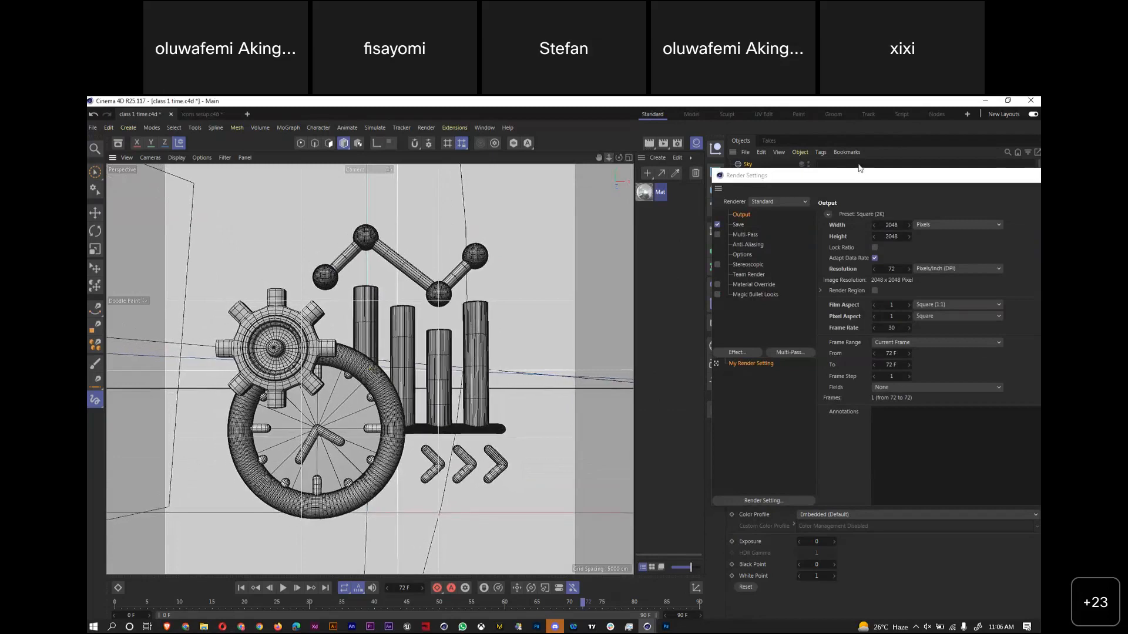
left_click_drag(911, 170, 492, 201)
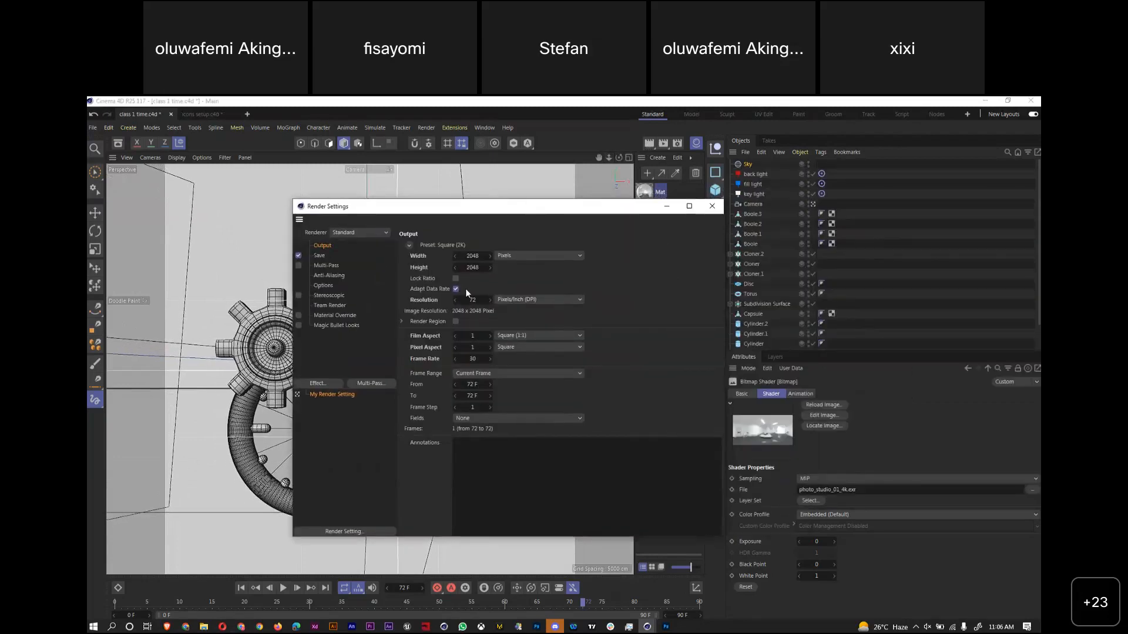
Set the Anti-Aliasing mode to Best in the render settings
left_click(326, 265)
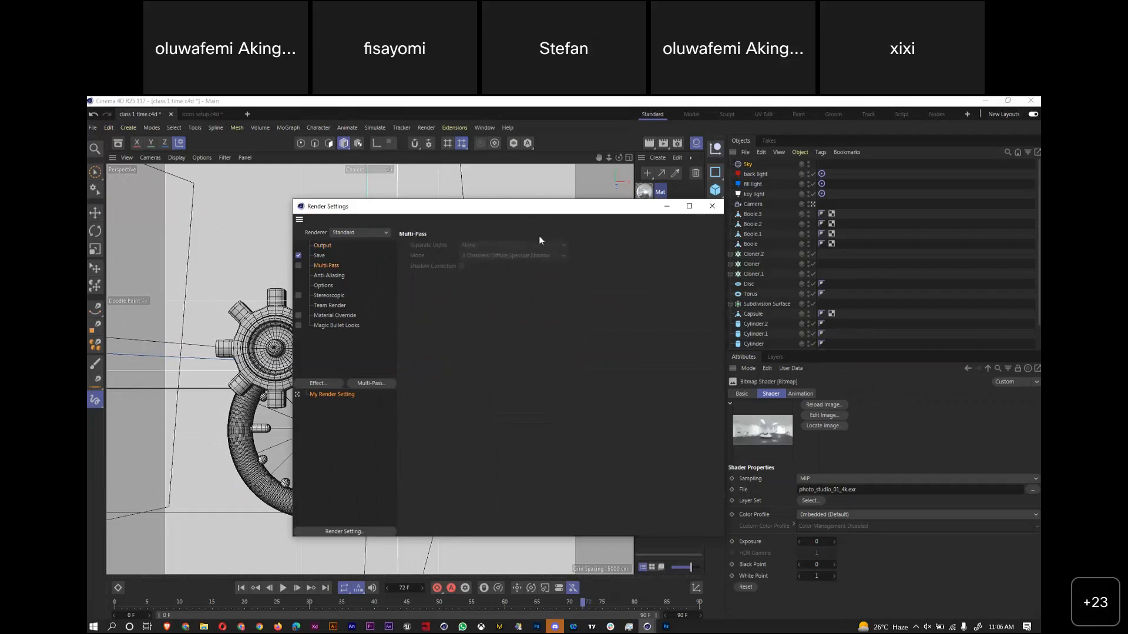
left_click(328, 275)
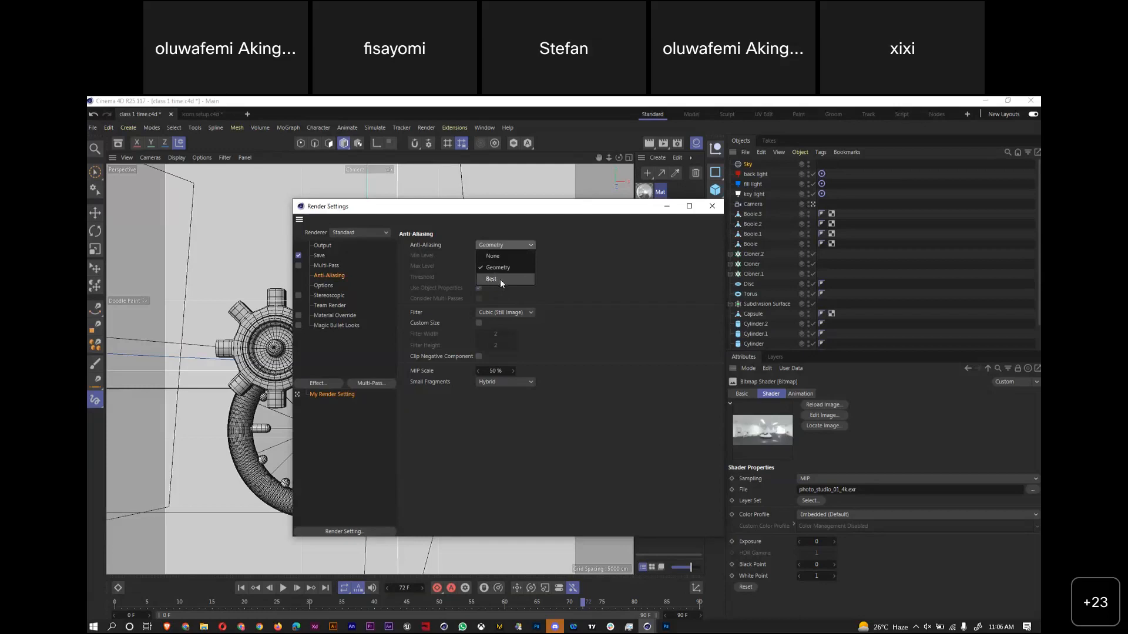
left_click(501, 280)
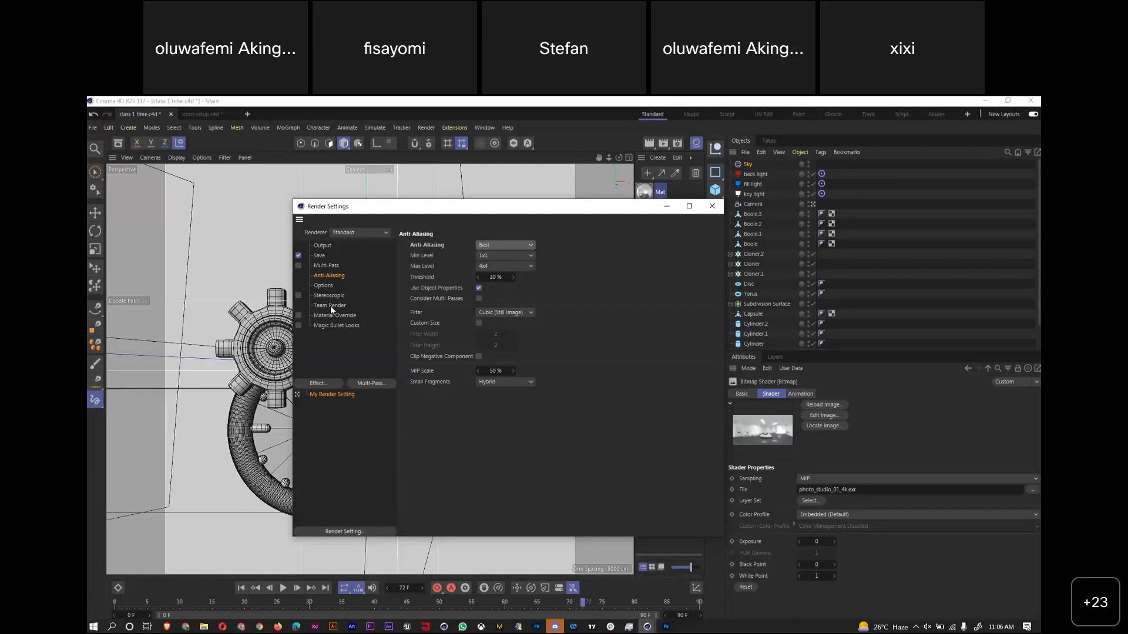
Add the Ambient Occlusion and Global Illumination effects to the render settings
left_click(323, 383)
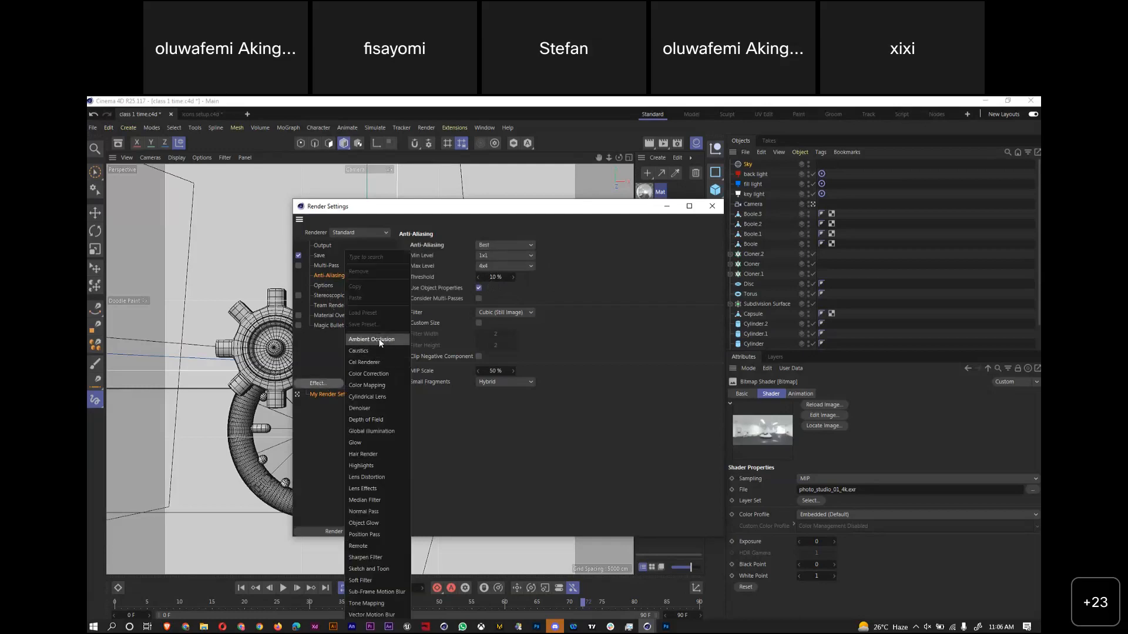
left_click(382, 339)
left_click(329, 382)
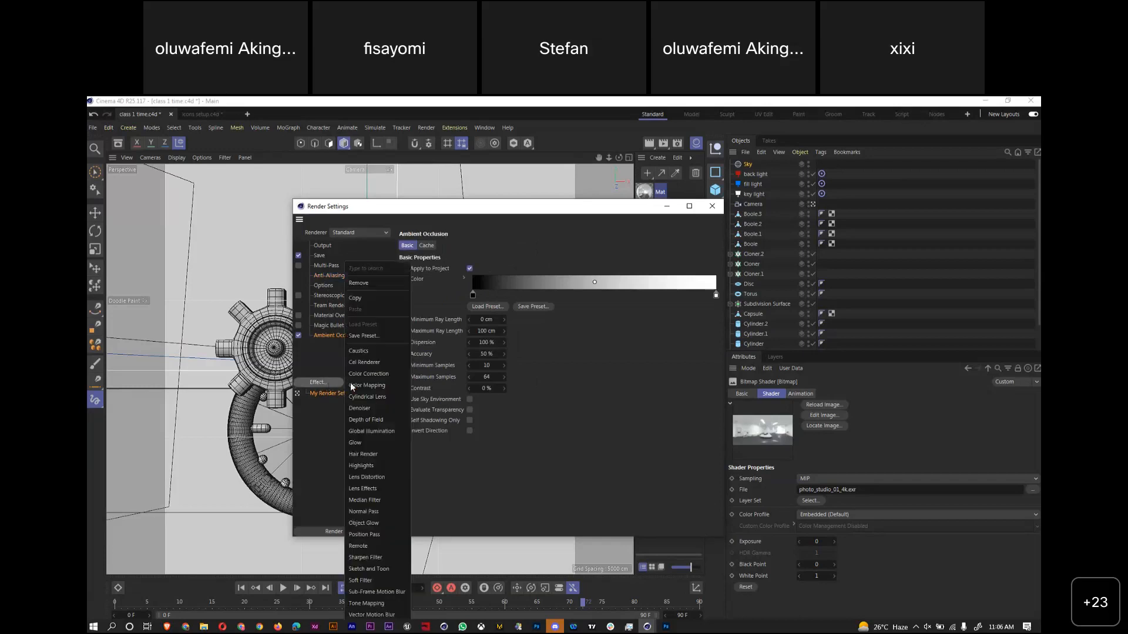
left_click(374, 430)
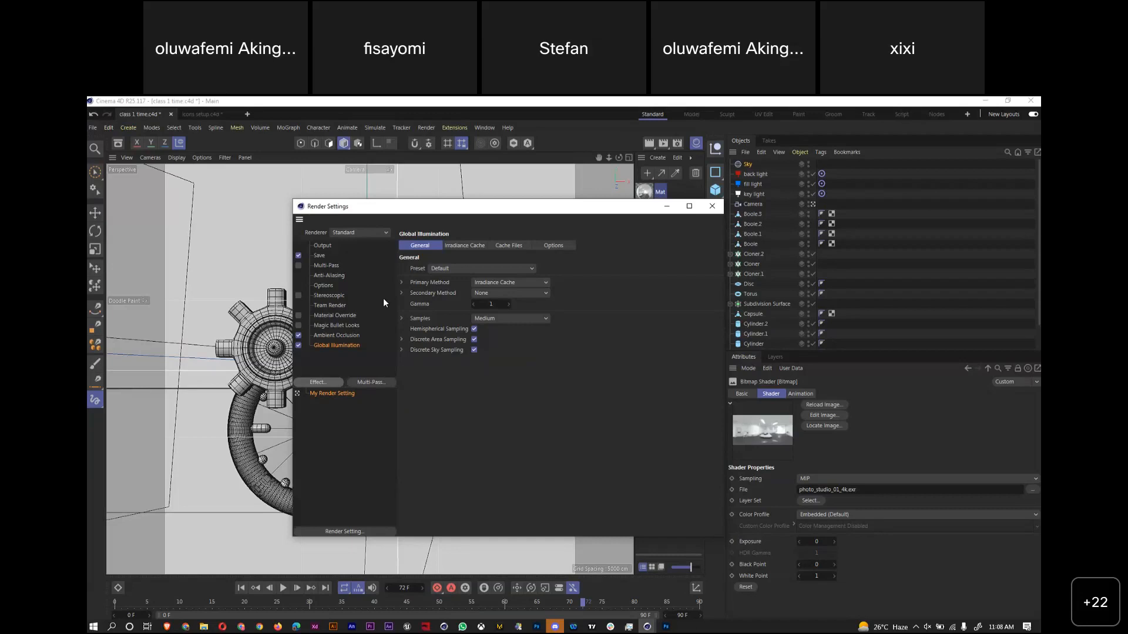
Shift the midpoint of the Ambient Occlusion colour gradient to about 61% and view the Global Illumination settings
left_click(339, 336)
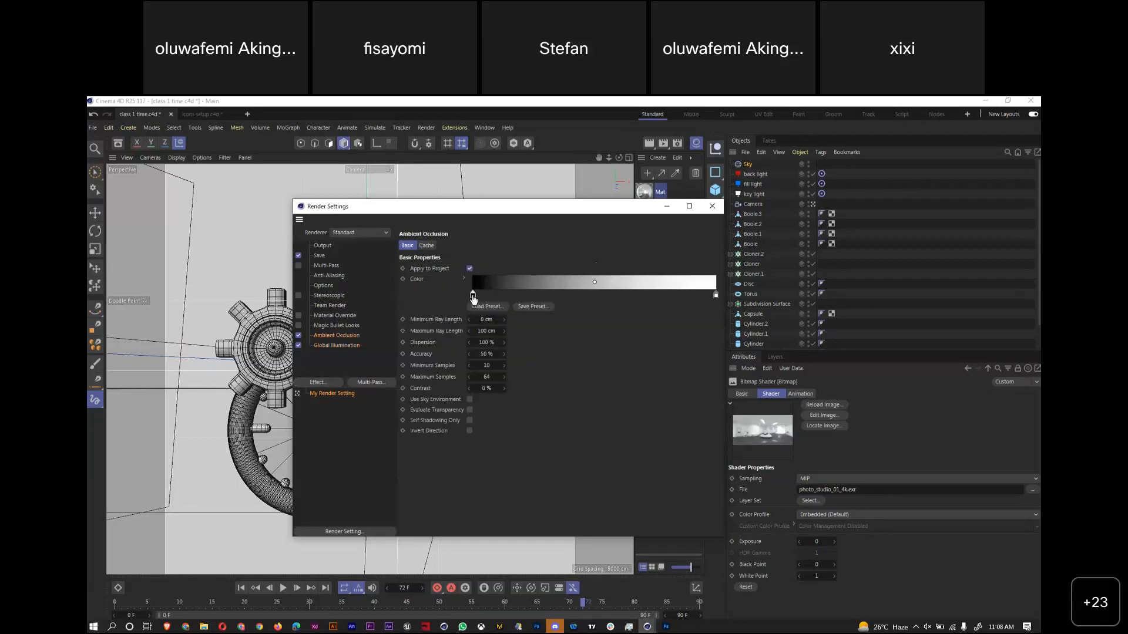
left_click_drag(594, 282, 621, 282)
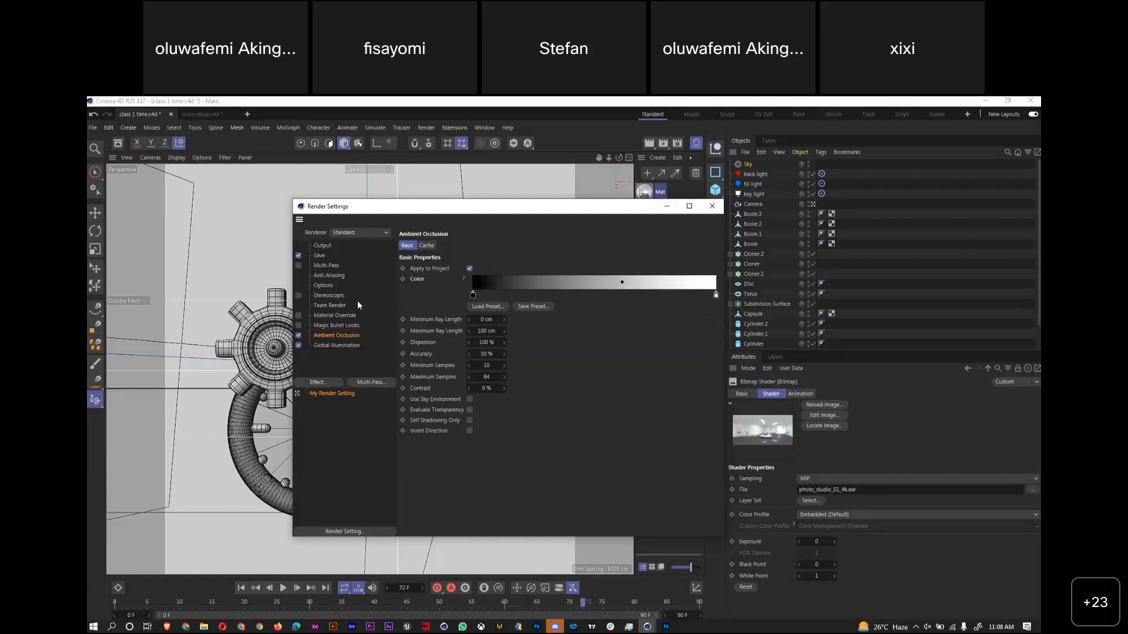
left_click(332, 346)
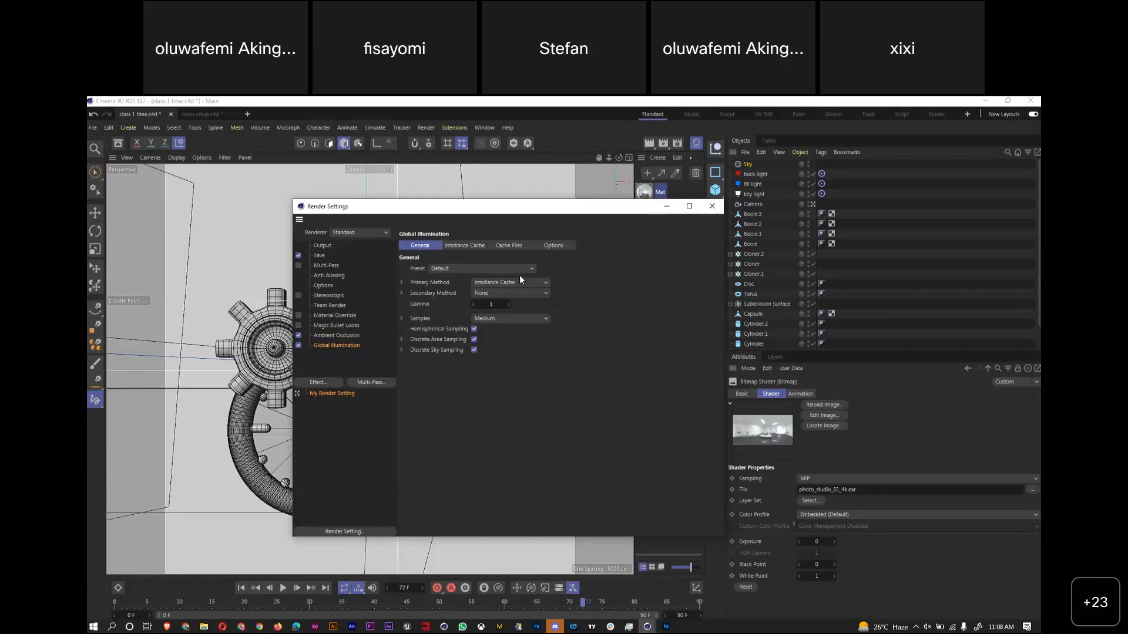
Add the Caustics effect and enable Volume Caustics alongside Surface Caustics
left_click(327, 382)
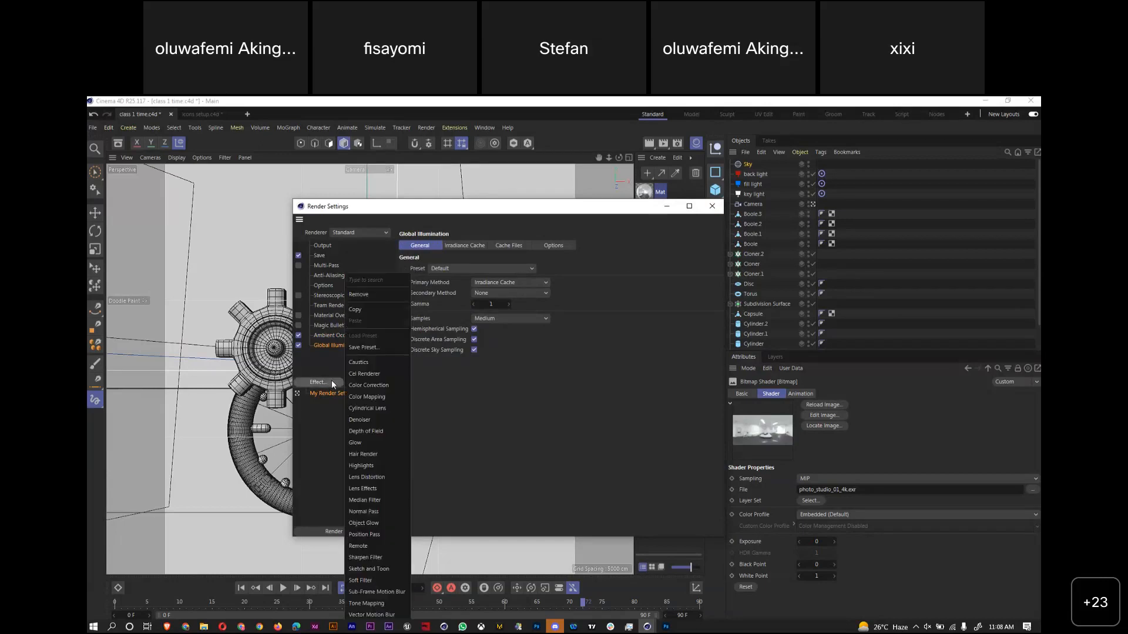
left_click(365, 364)
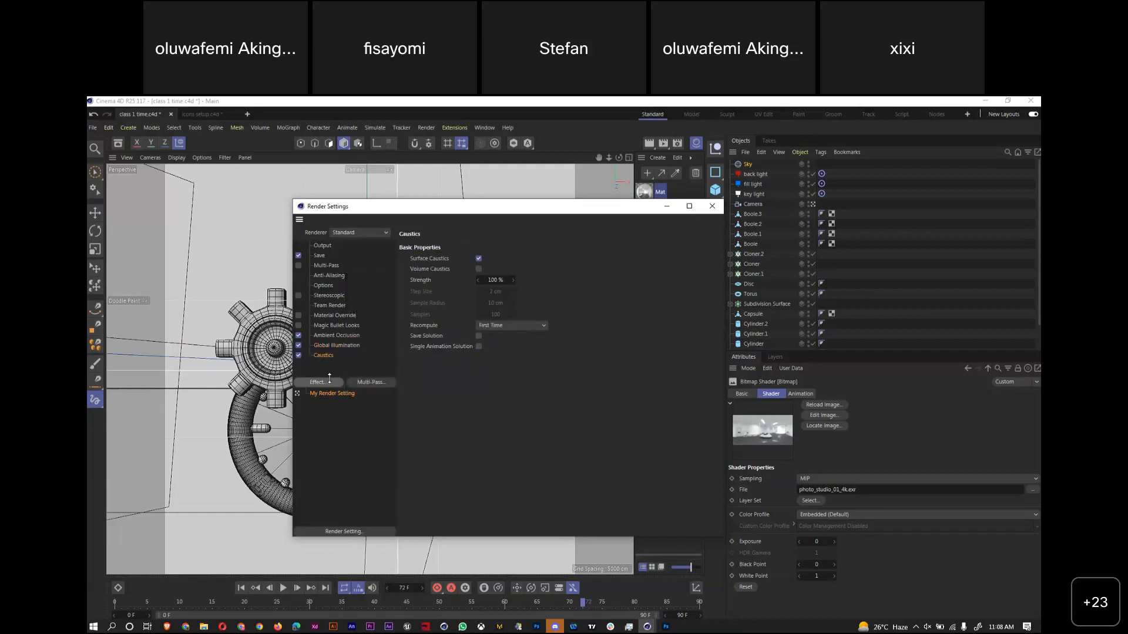
left_click(326, 382)
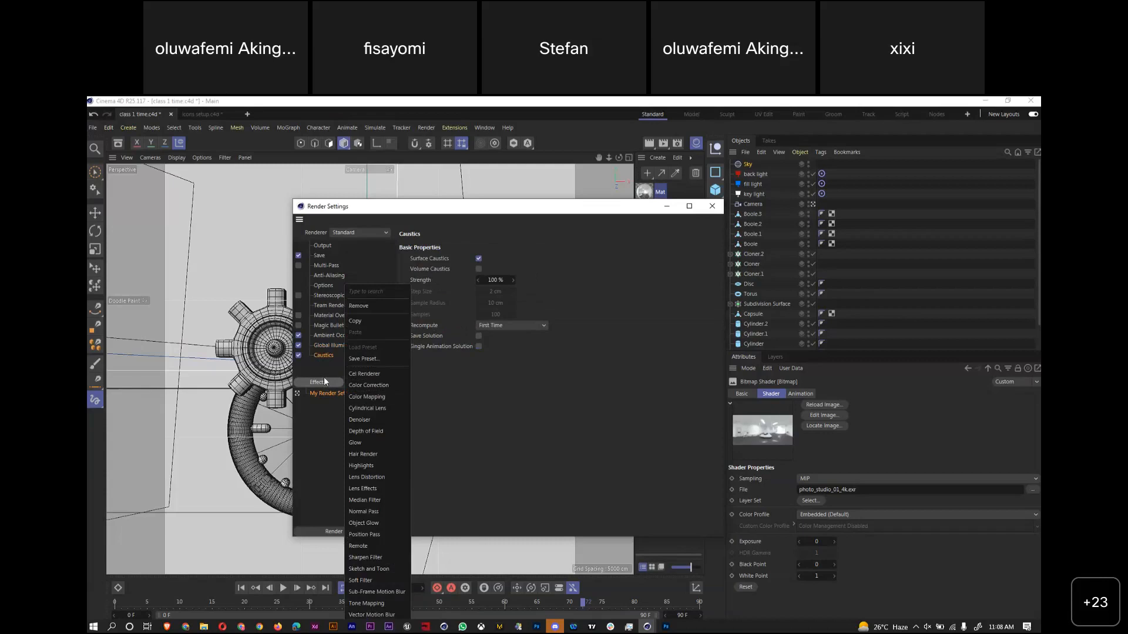
left_click(480, 269)
left_click(478, 268)
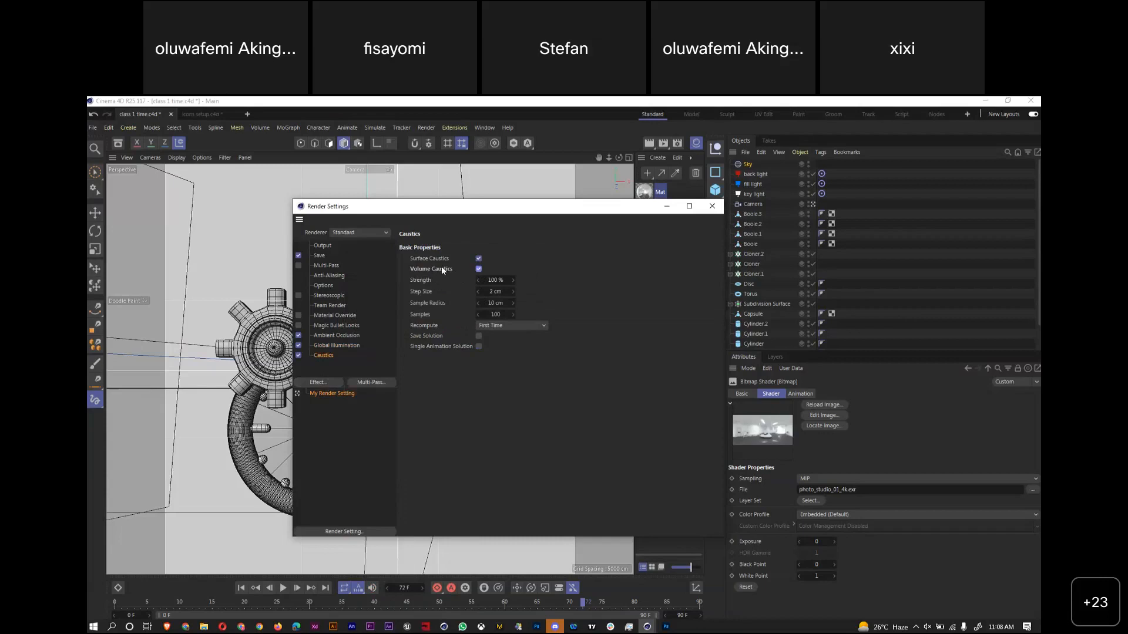
Add the Color Mapping effect to the render settings
left_click(323, 383)
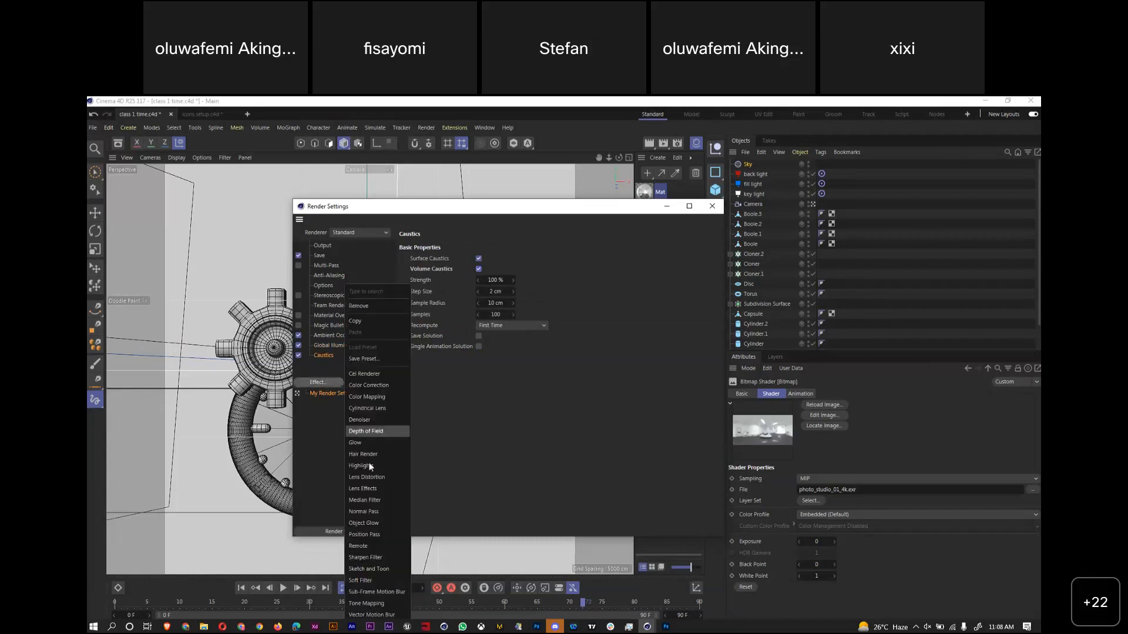
left_click(377, 396)
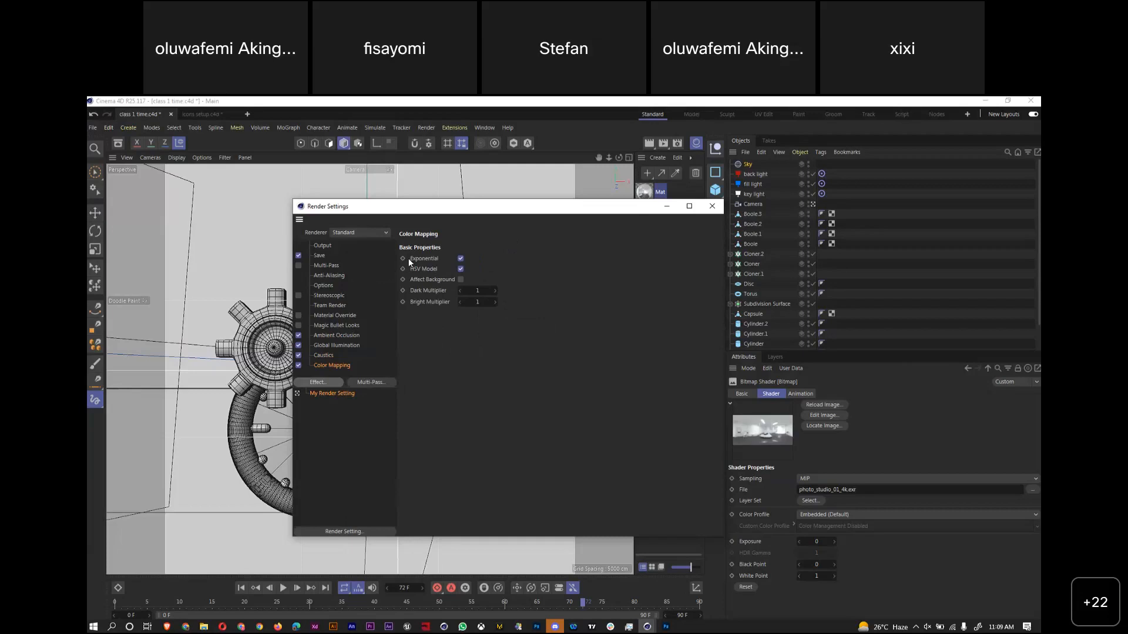
Minimise the render settings, save the project and render the view with the added effects
left_click(667, 206)
key("ctrl+s")
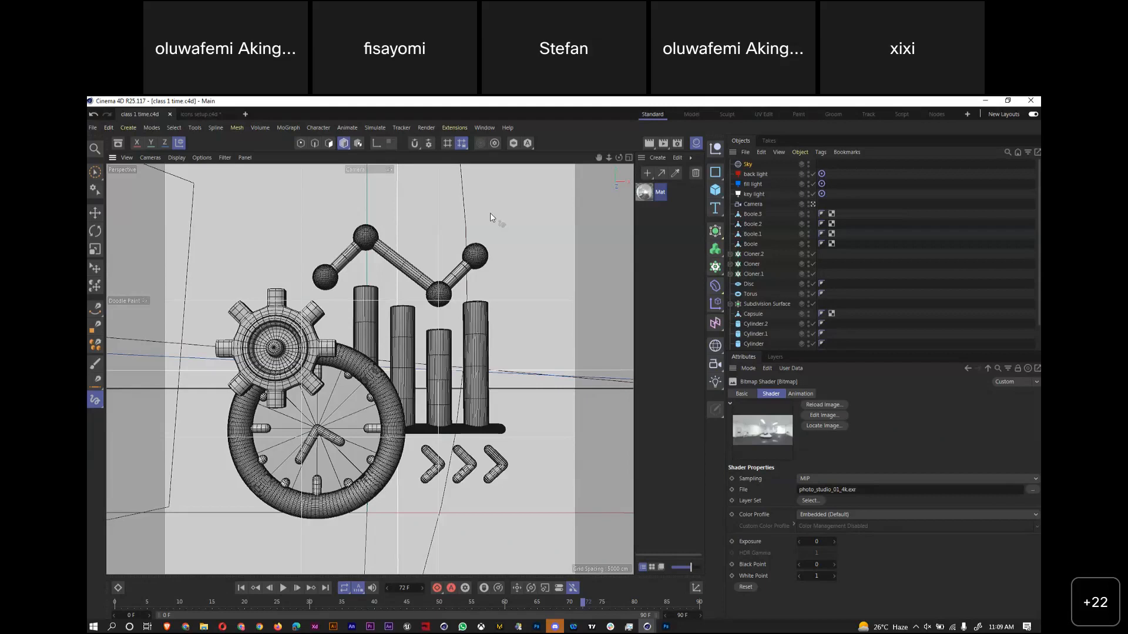
key("ctrl+r")
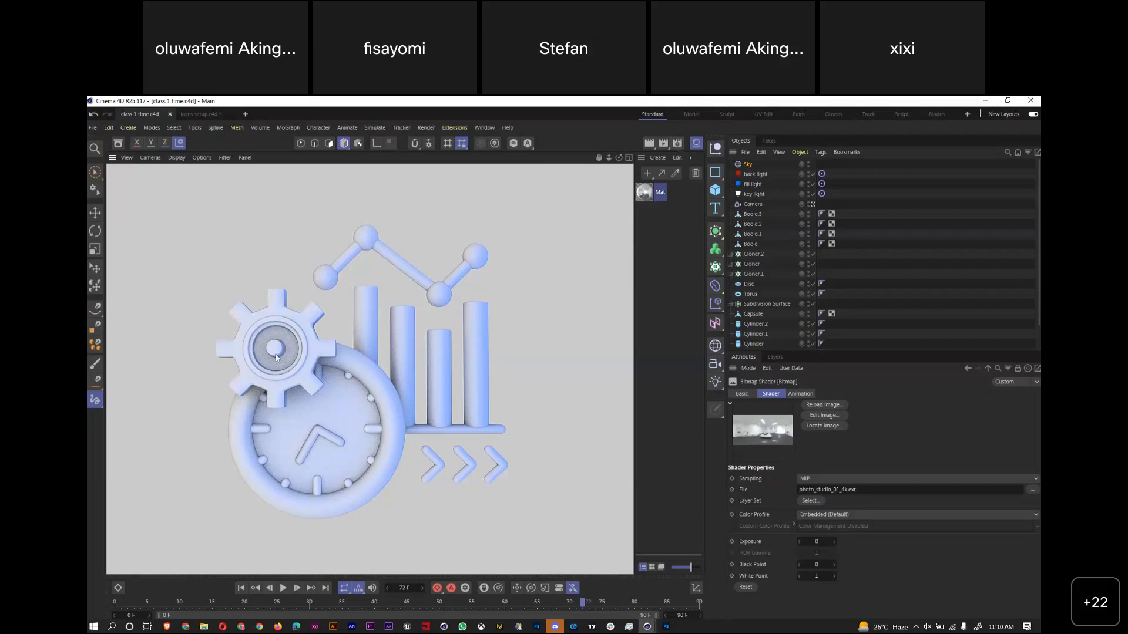
Reopen the render settings and add the Denoiser effect
left_click(679, 144)
left_click(324, 382)
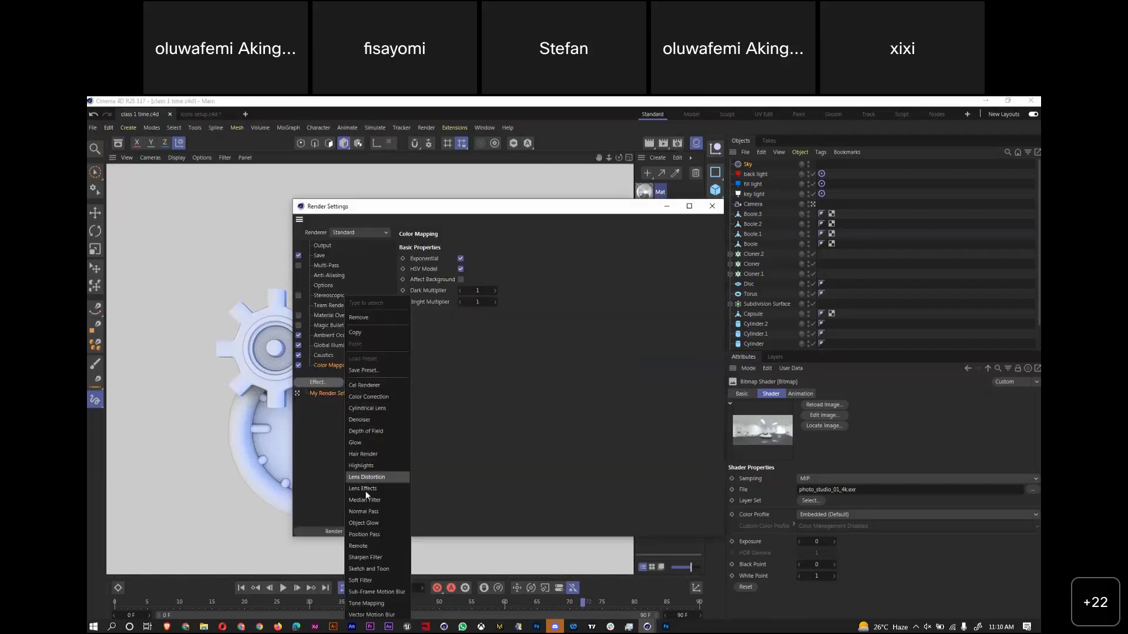
left_click(371, 420)
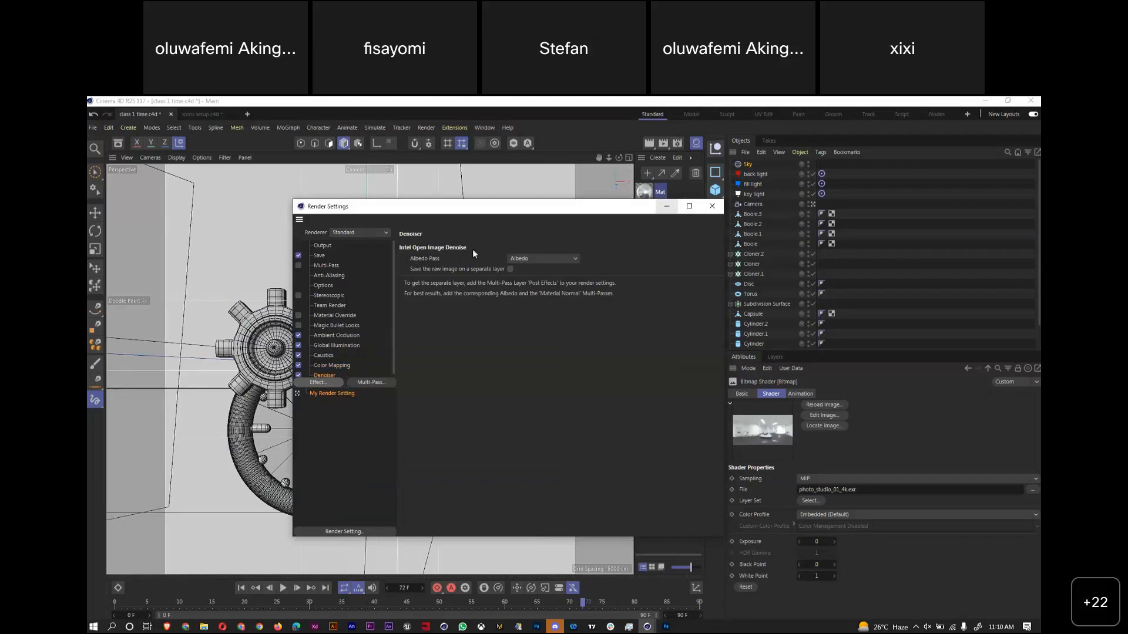
Render the view with Color Mapping disabled, re-enable Color Mapping and render again to compare
left_click_drag(492, 212, 872, 212)
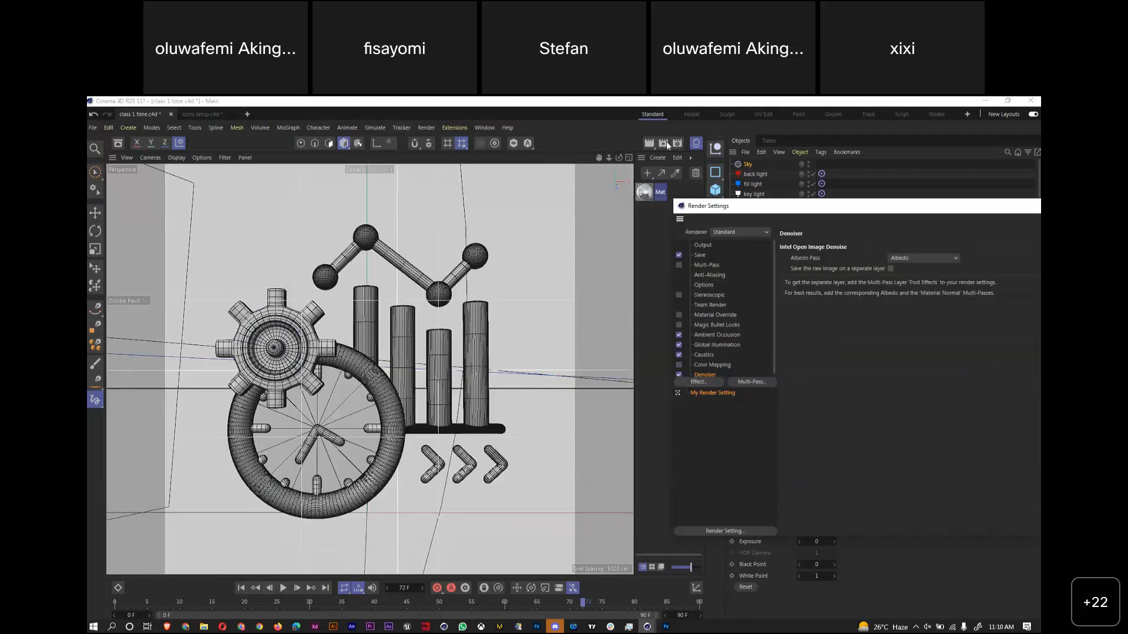
left_click(649, 144)
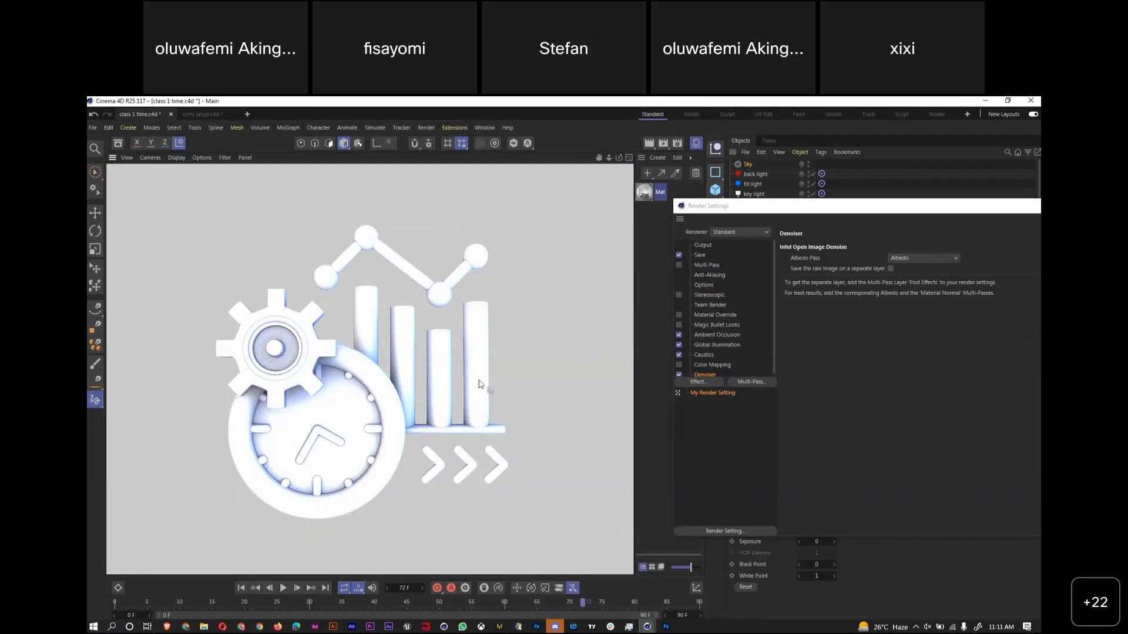
left_click(679, 365)
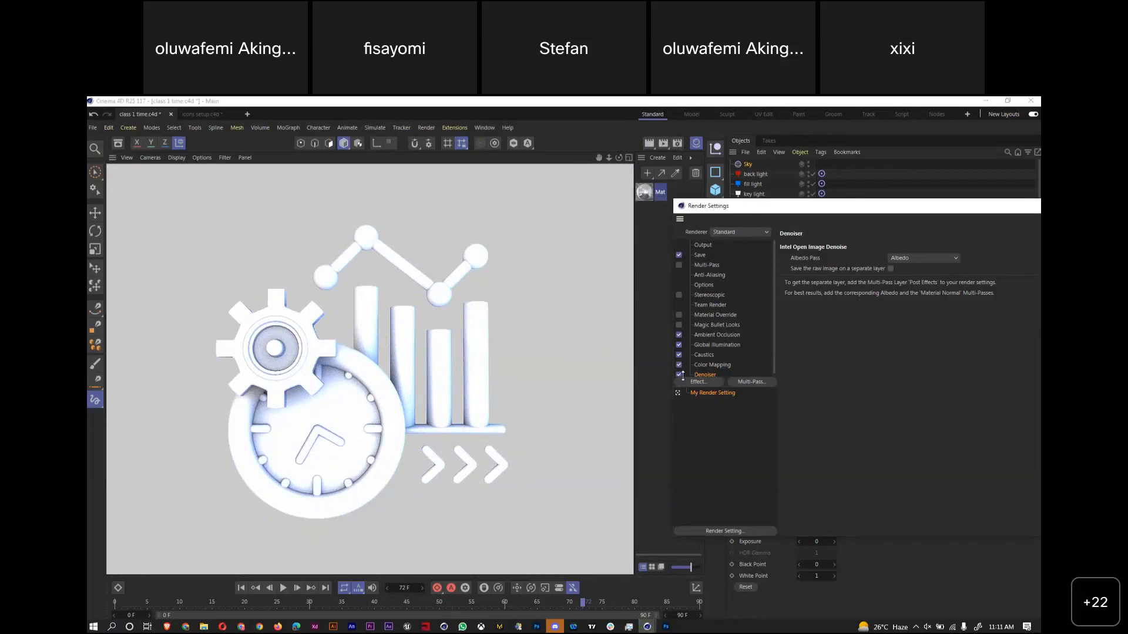
left_click(585, 204)
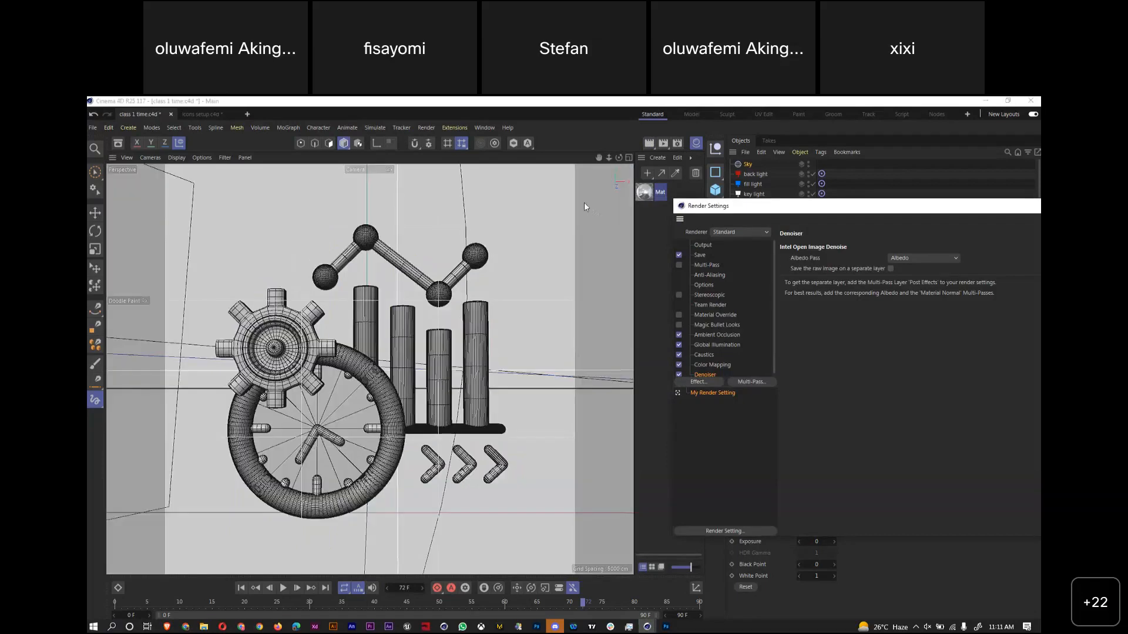
left_click(650, 144)
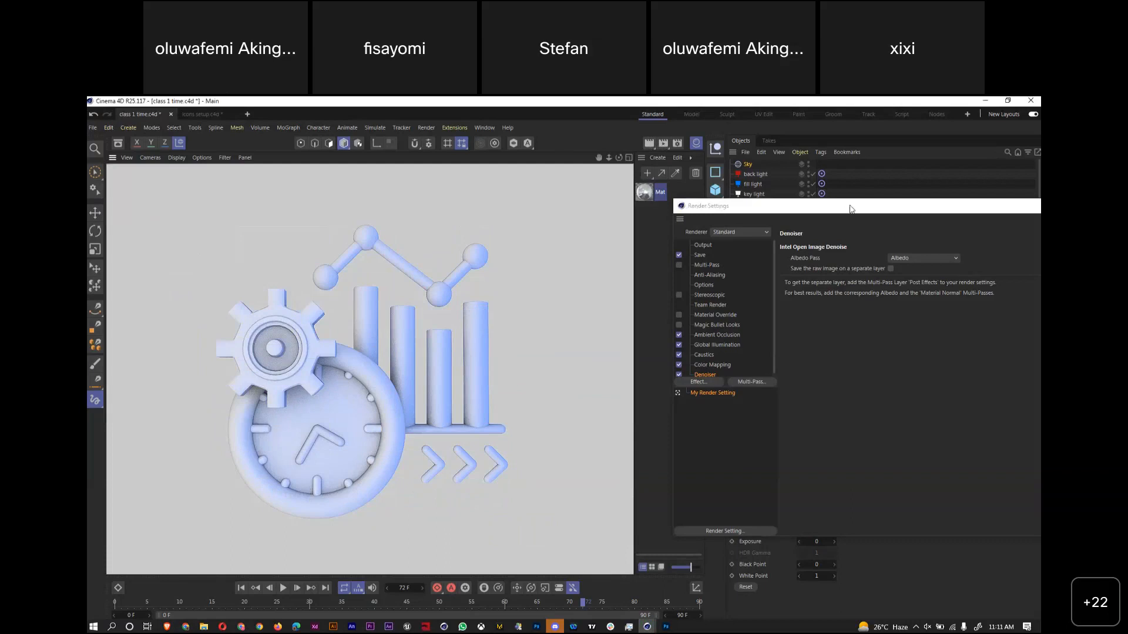
In the Ambient Occlusion effect settings, set the colour value (V) of the gradient's black knot to 9%
left_click_drag(851, 209, 718, 202)
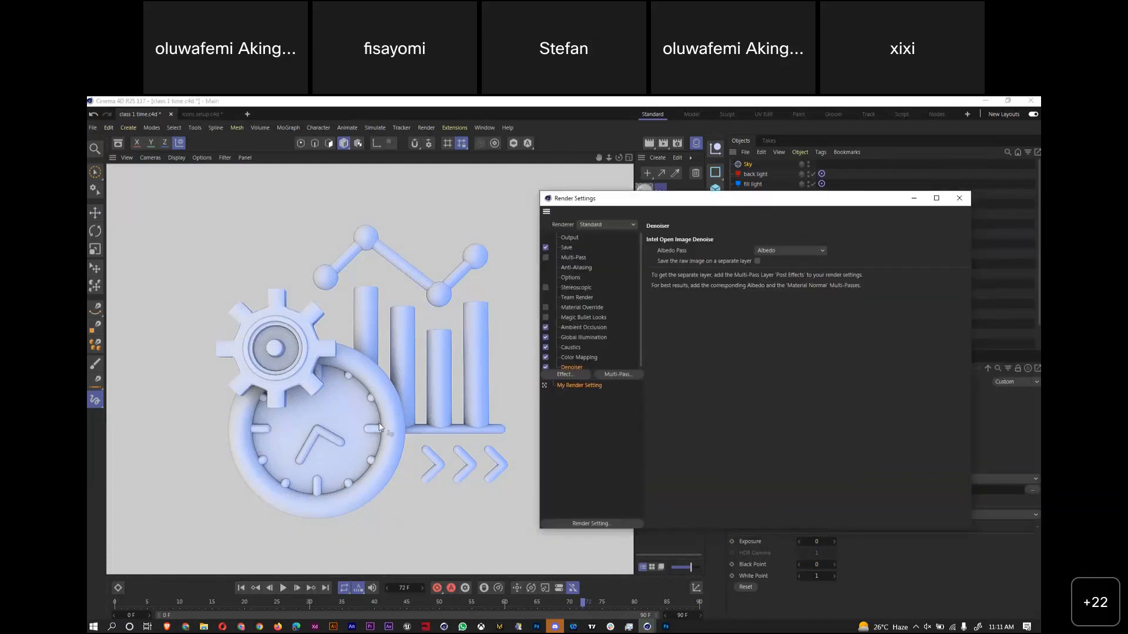
left_click(583, 327)
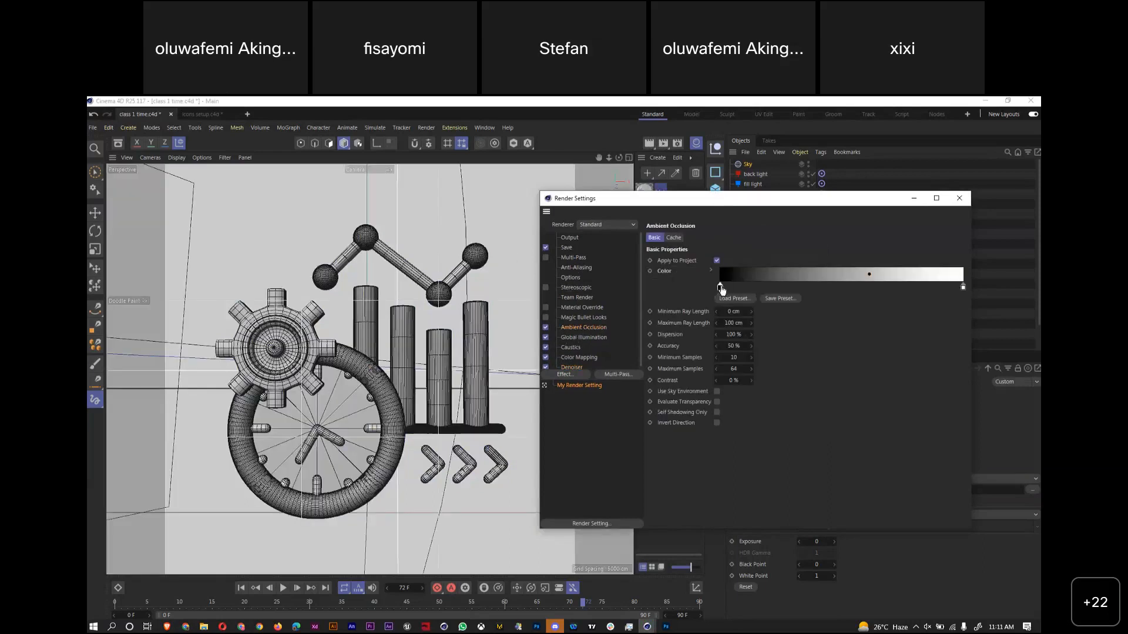
double_click(719, 287)
mouse_move(675, 330)
left_mouse_down()
mouse_move(695, 338)
mouse_move(680, 335)
left_mouse_up()
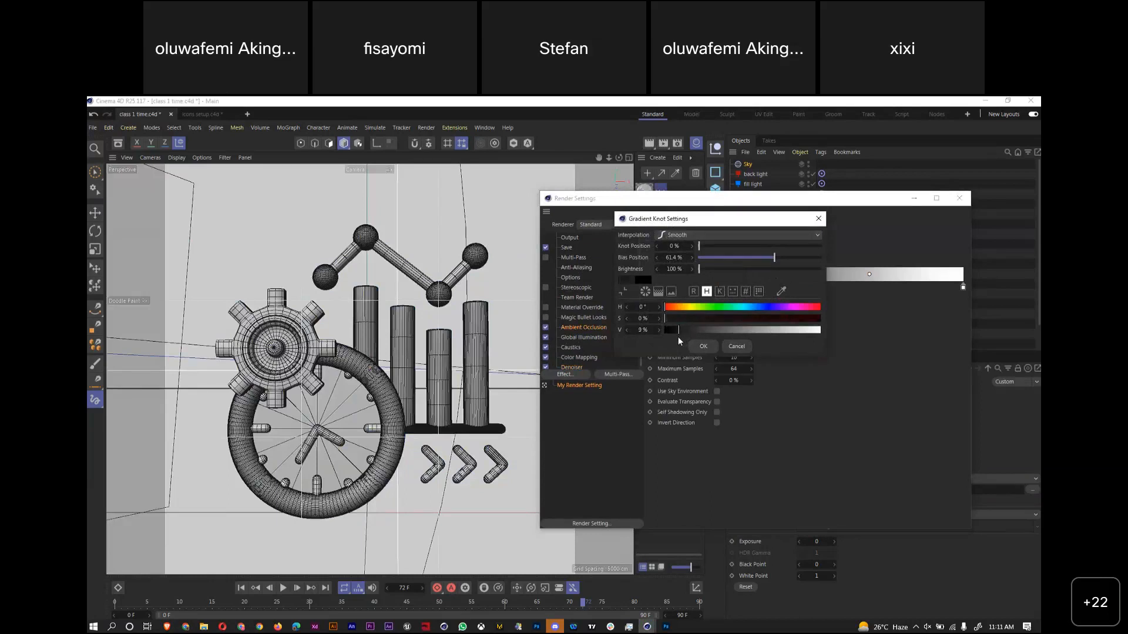
left_click(703, 346)
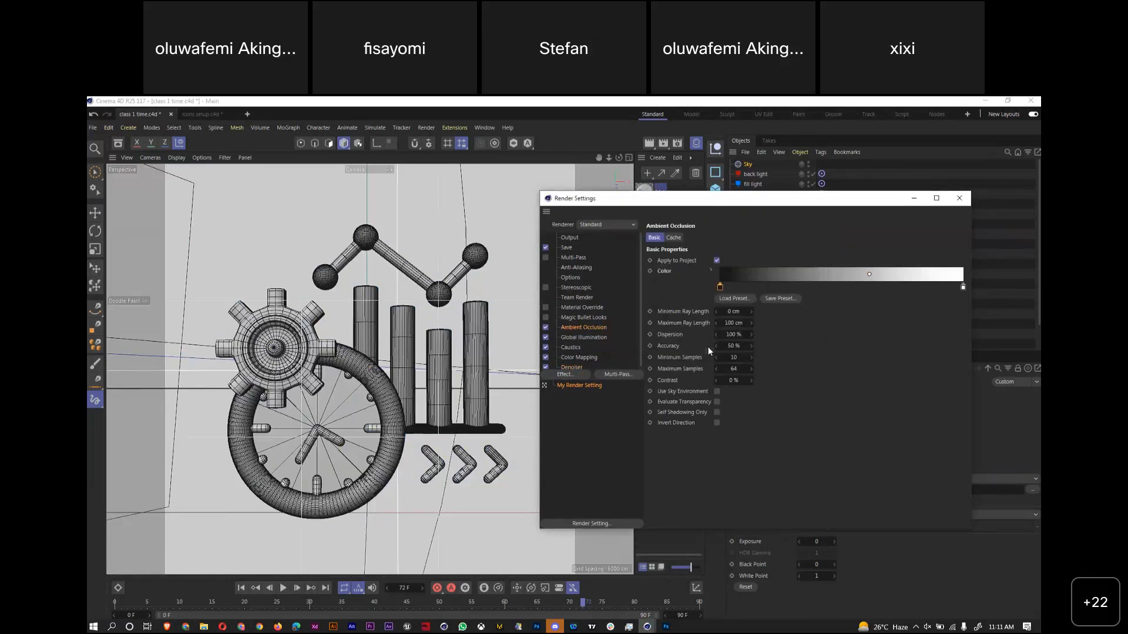
Shift the Ambient Occlusion gradient's dark knot to about 14% and its bias to about 58%
left_click_drag(869, 274, 903, 275)
left_click_drag(720, 288, 754, 294)
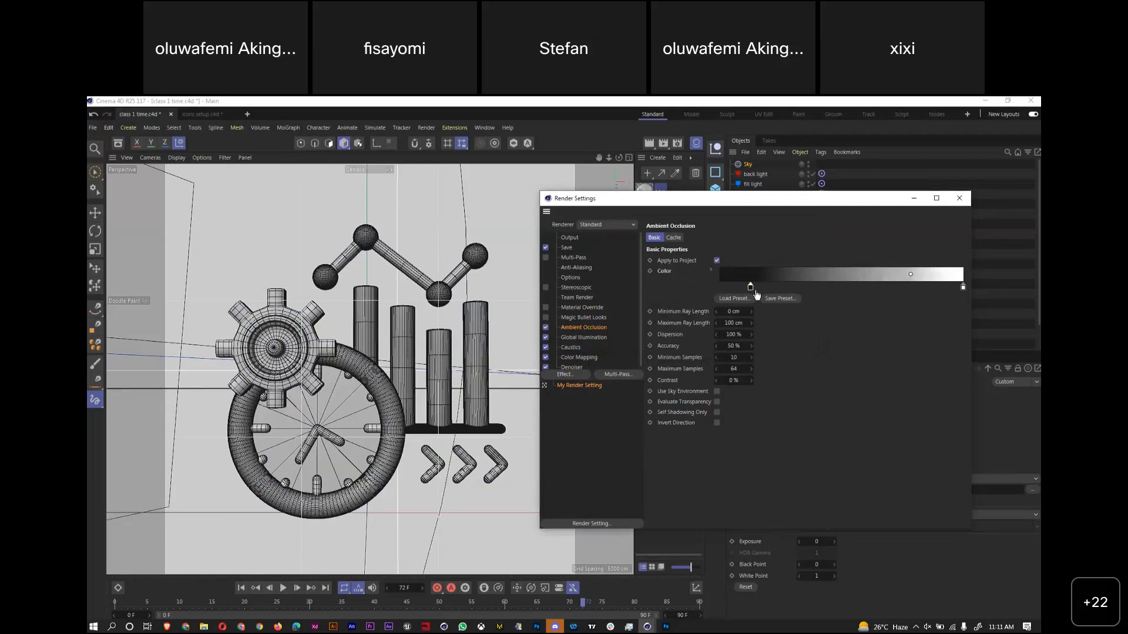
left_click_drag(904, 275, 879, 281)
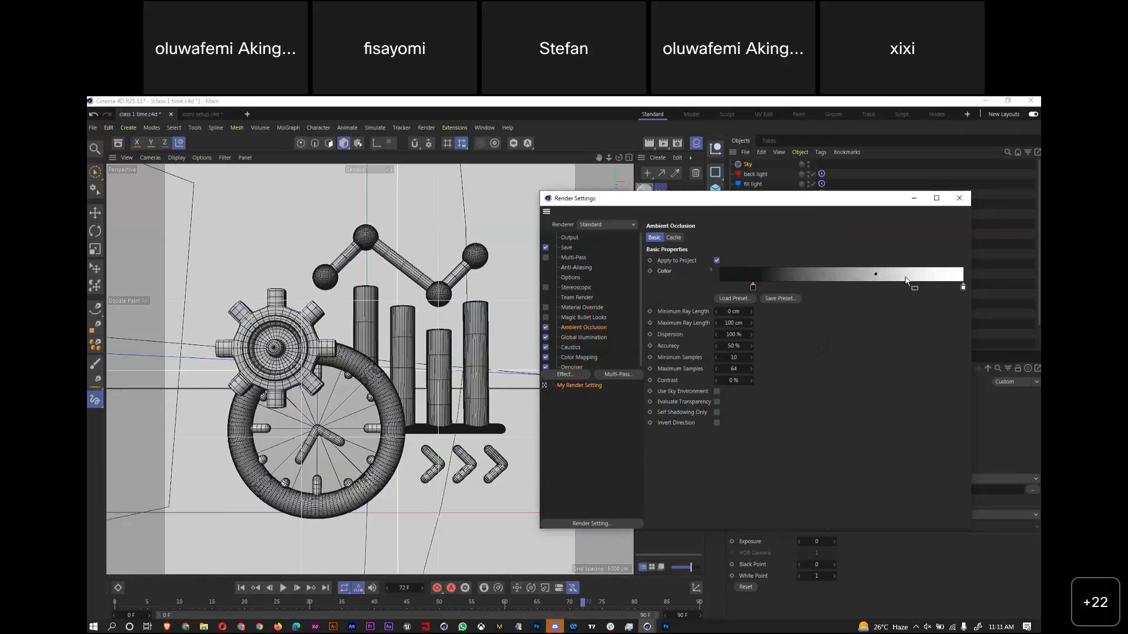
Darken the white end knot of the Ambient Occlusion gradient to a light grey
left_click(964, 289)
double_click(963, 288)
mouse_move(904, 332)
left_mouse_down()
mouse_move(859, 330)
mouse_move(889, 333)
left_mouse_up()
left_click(808, 348)
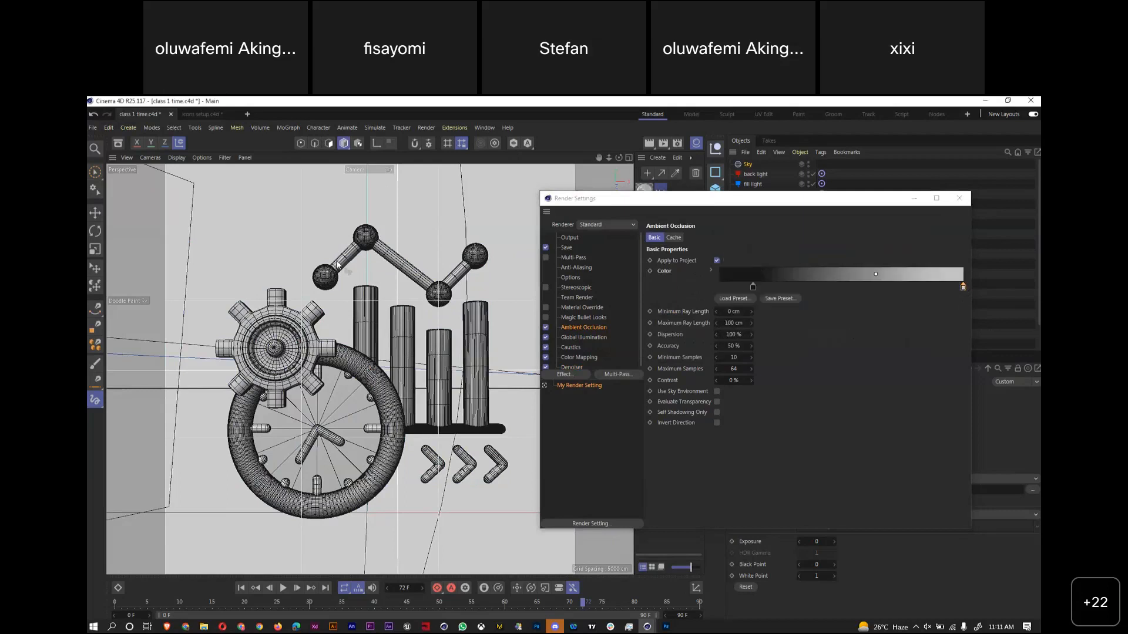
Save the project and render the view with the adjusted Ambient Occlusion gradient
key("ctrl+s")
left_click(649, 143)
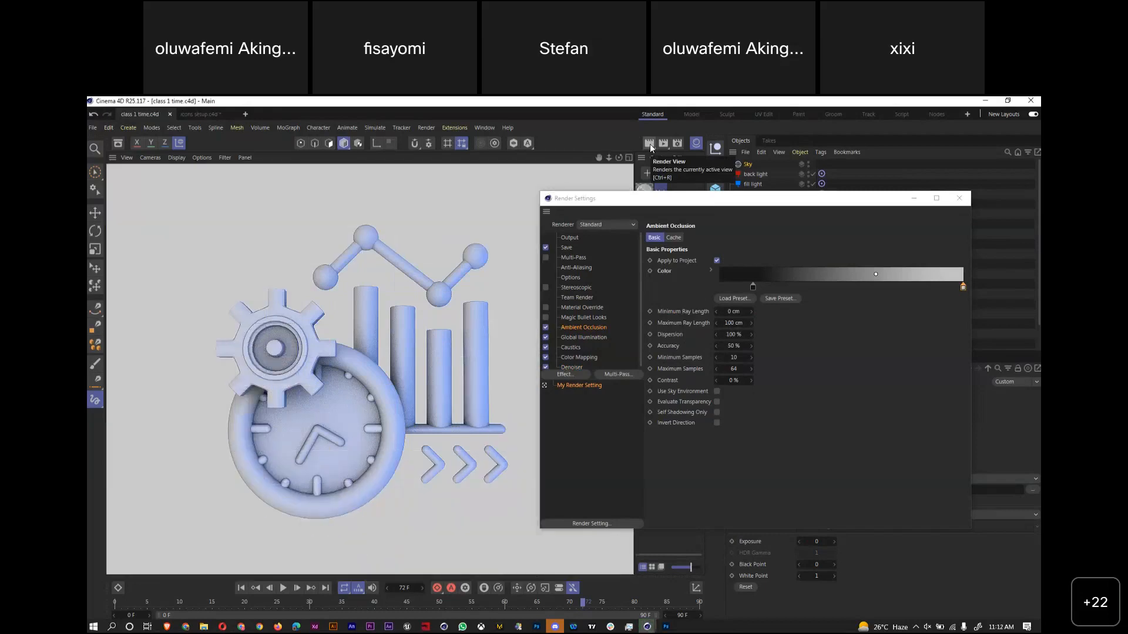
double_click(753, 288)
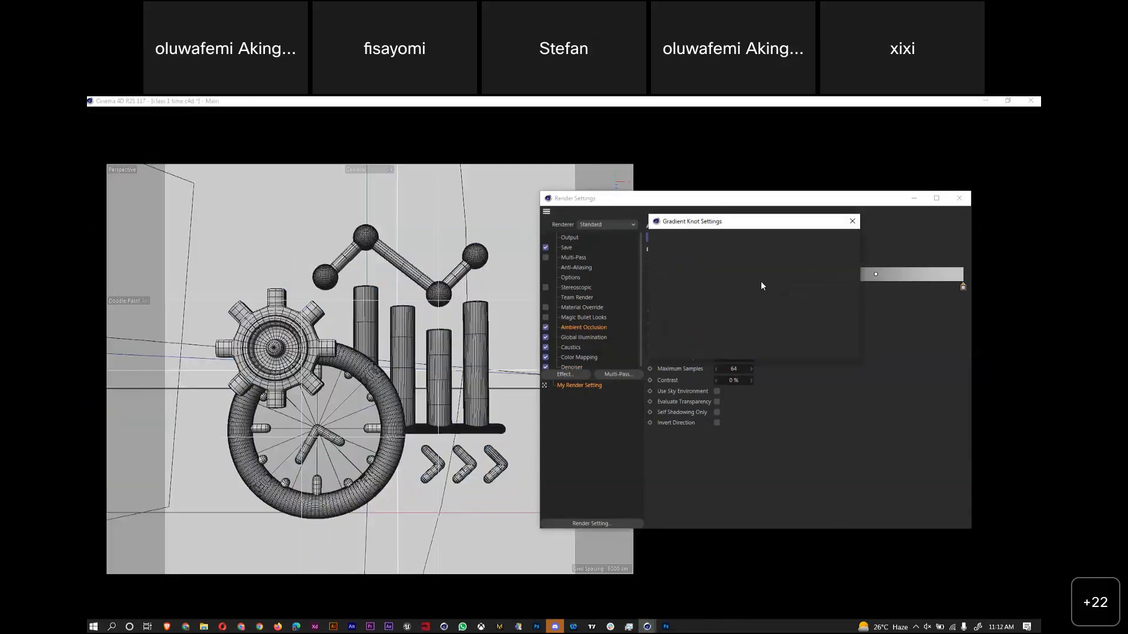
left_click(852, 222)
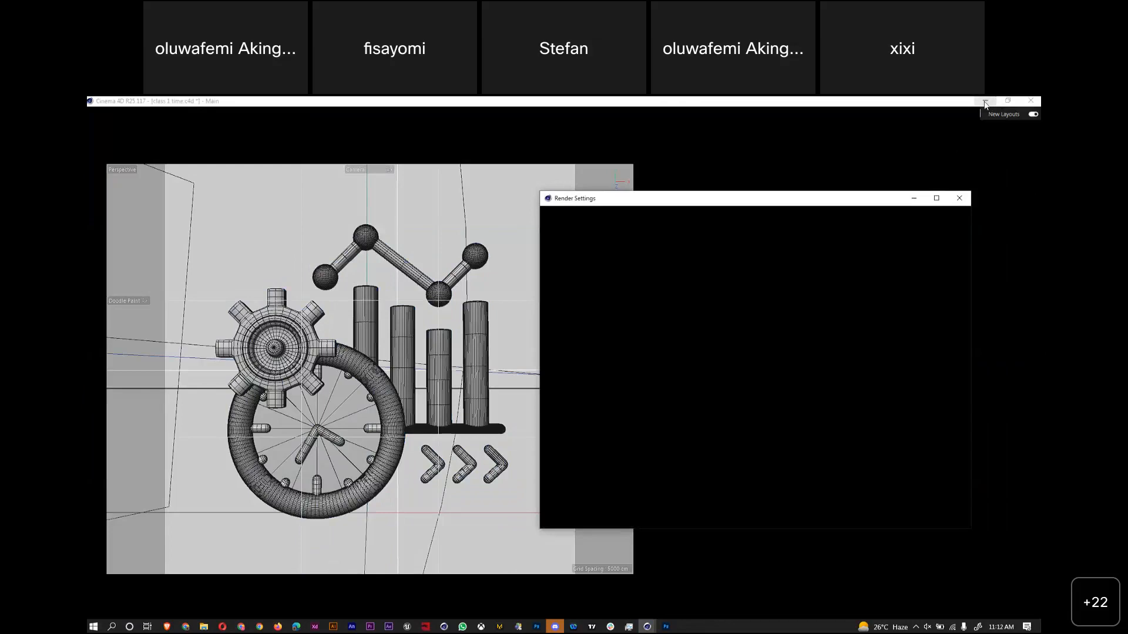
left_click(985, 104)
left_click(647, 627)
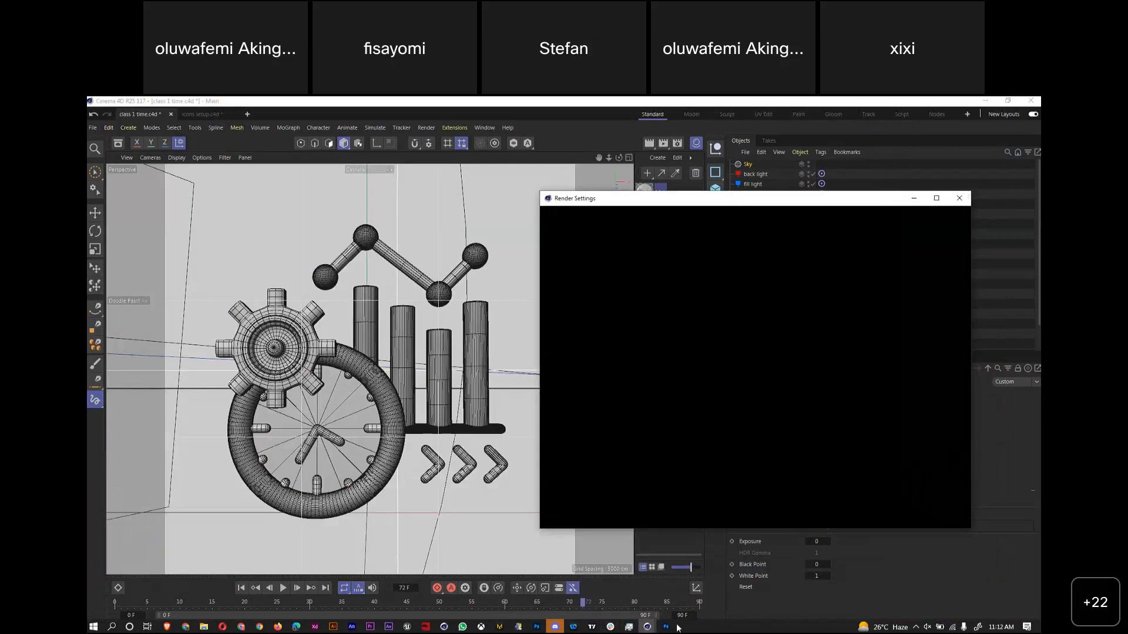
Switch to Task Manager and end the unresponsive Cinema 4D process
left_click(630, 627)
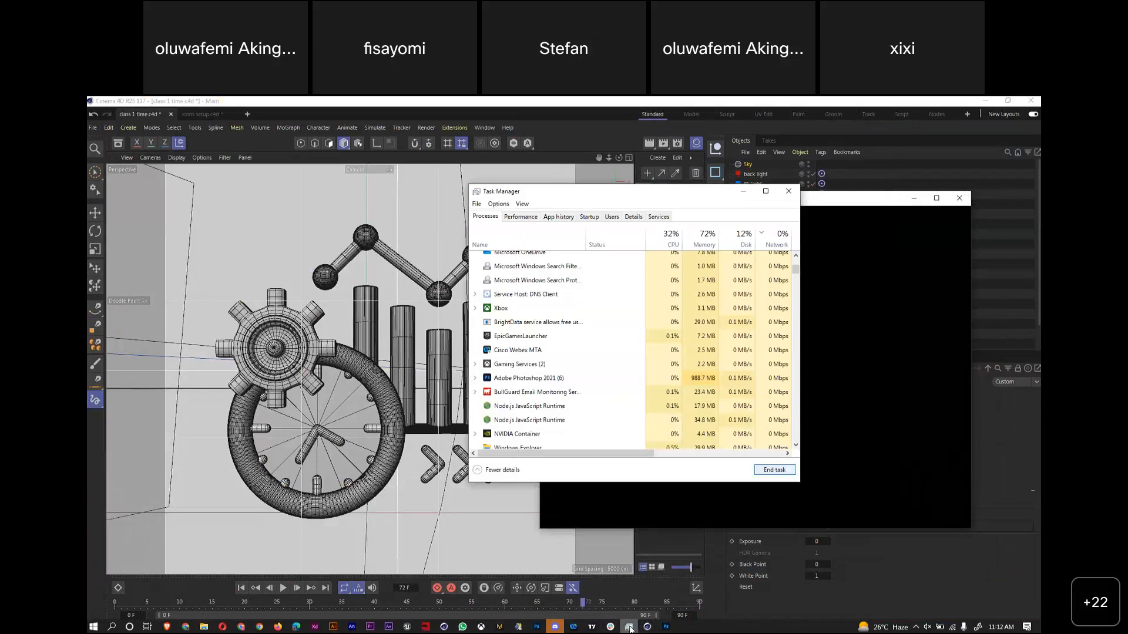
scroll(604, 303, "down", 2)
left_click(579, 411)
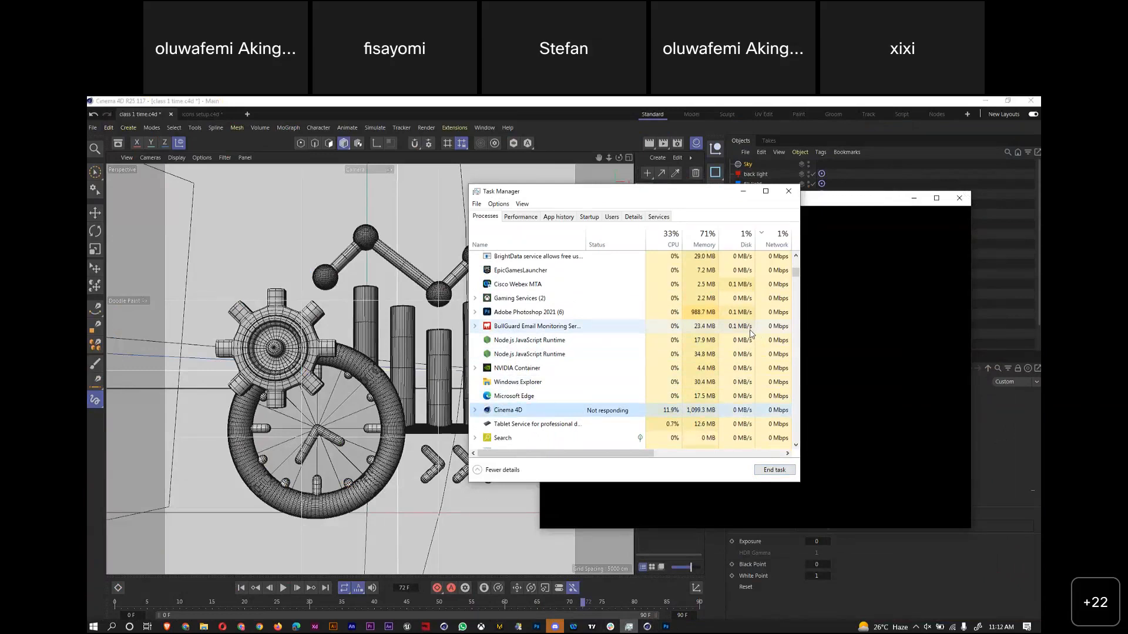
Launch Maxon Cinema 4D 25 again and dismiss the Quick Start Dialog
key("super")
type("cin")
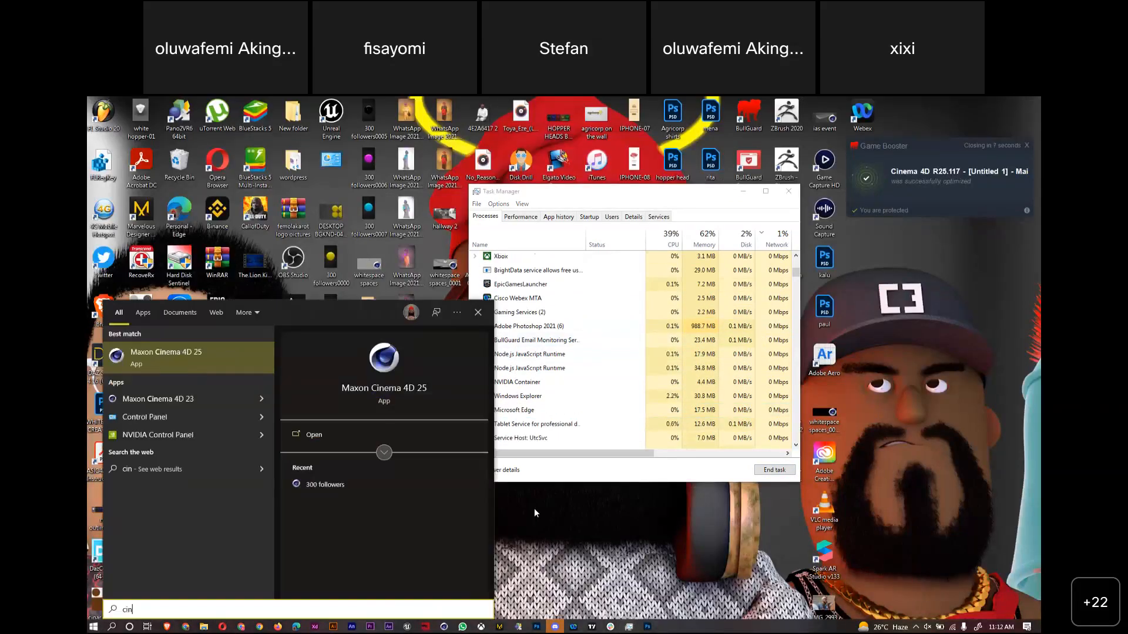
left_click(205, 358)
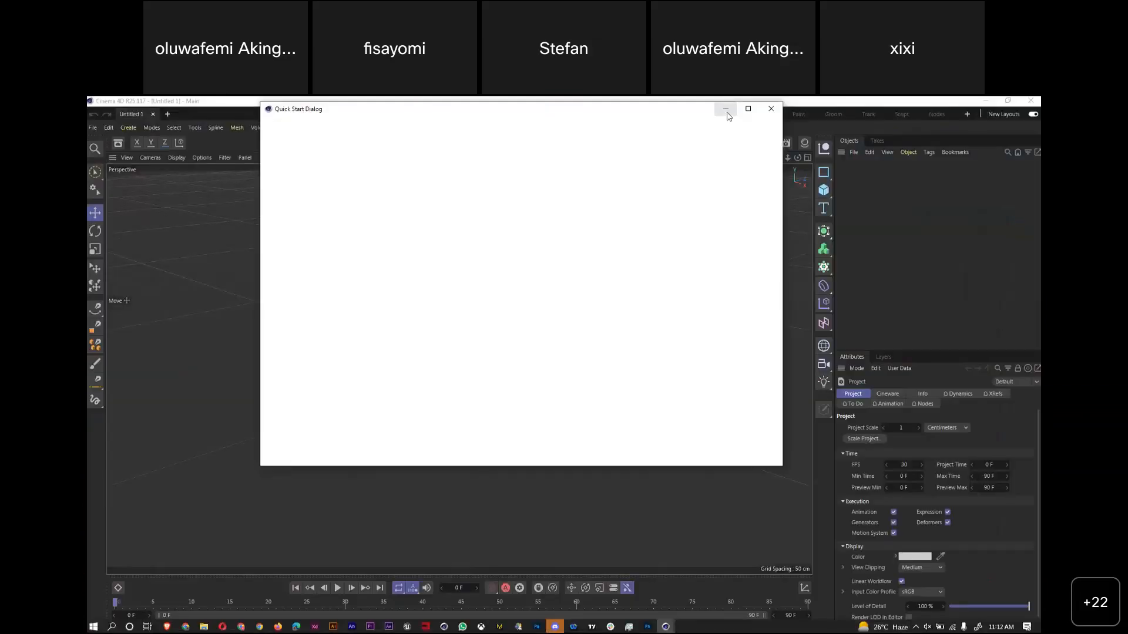
left_click(726, 111)
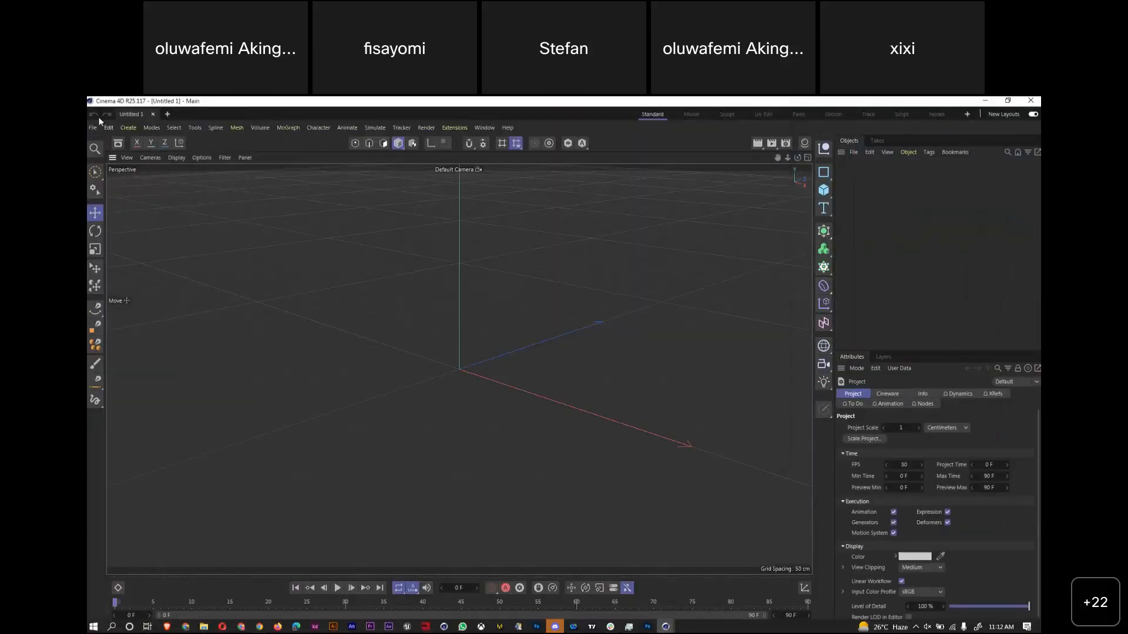
Reopen the recent project class 1 time.c4d and run a brief test render of the view
left_click(94, 127)
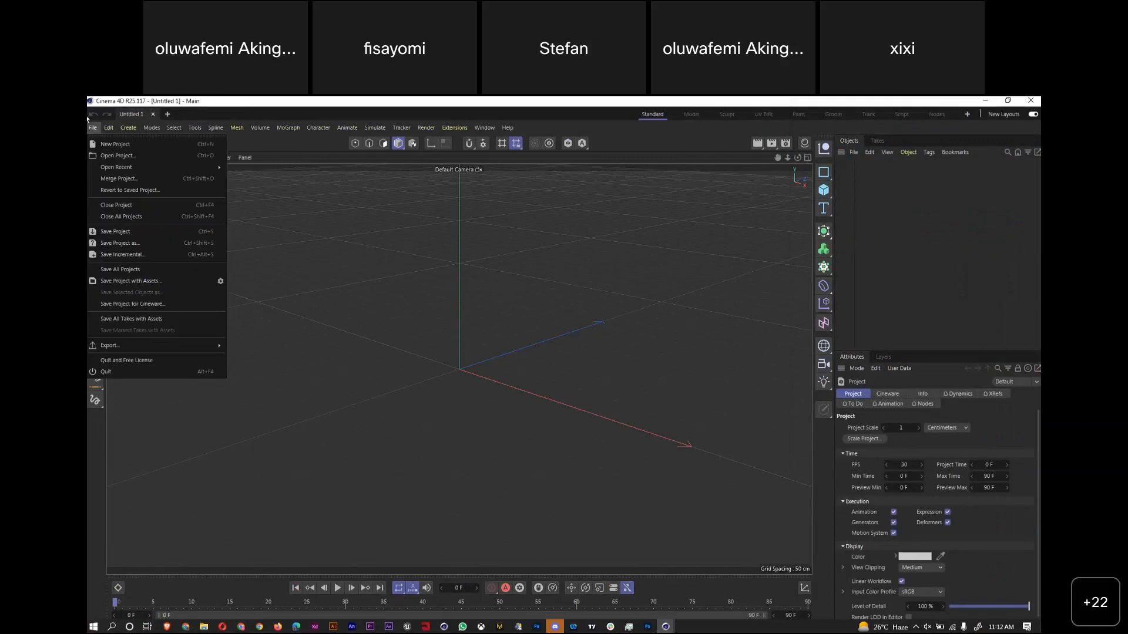
mouse_move(109, 128)
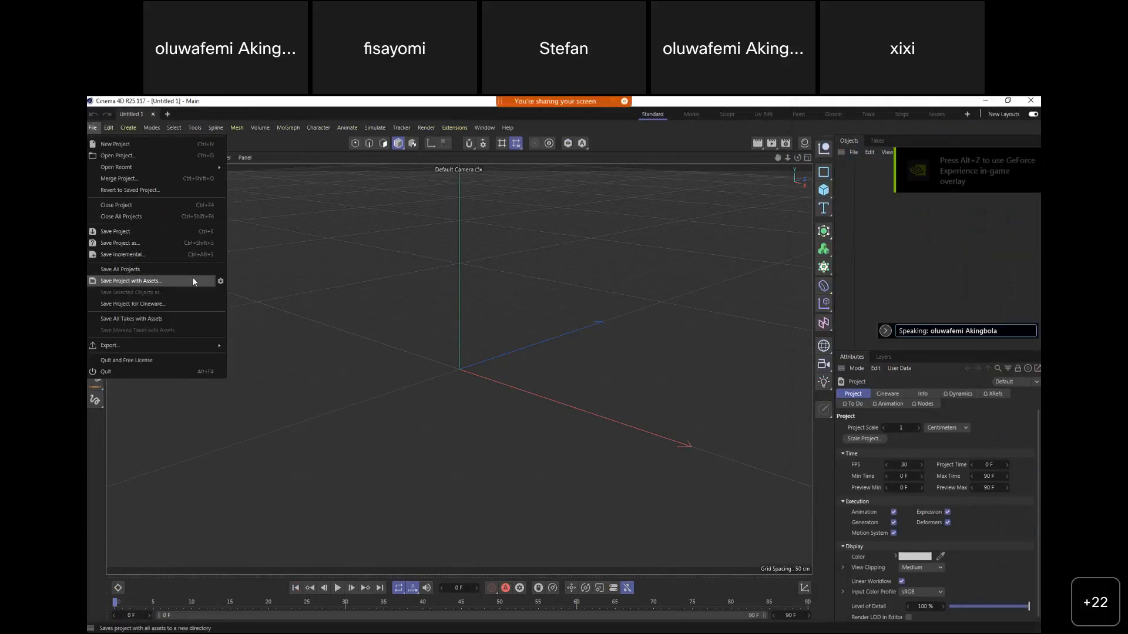
mouse_move(179, 168)
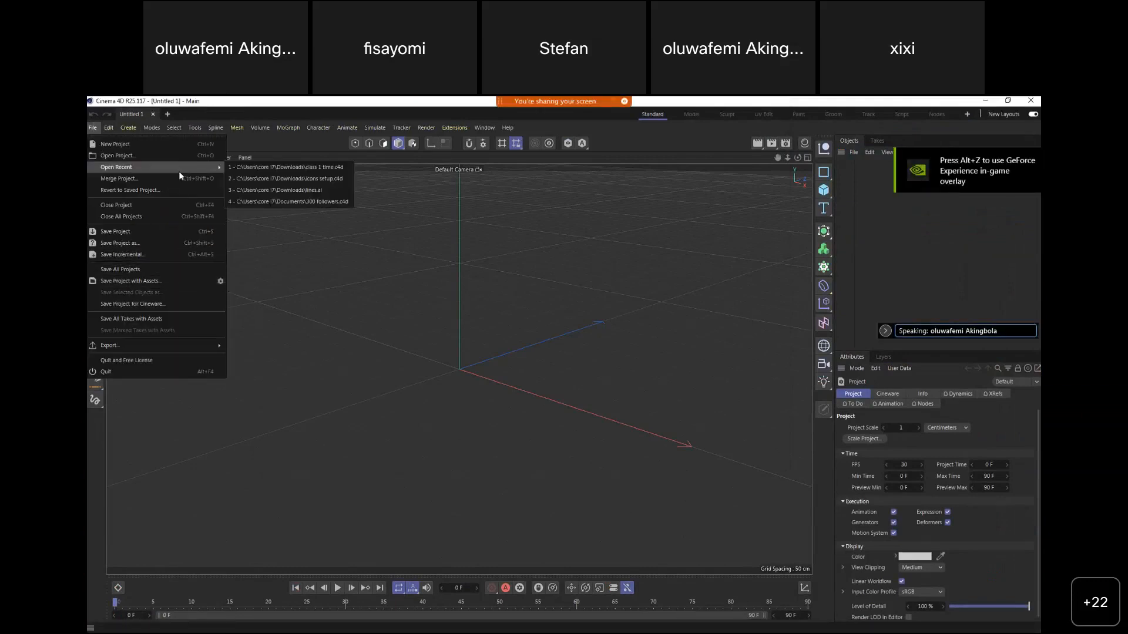
left_click(339, 167)
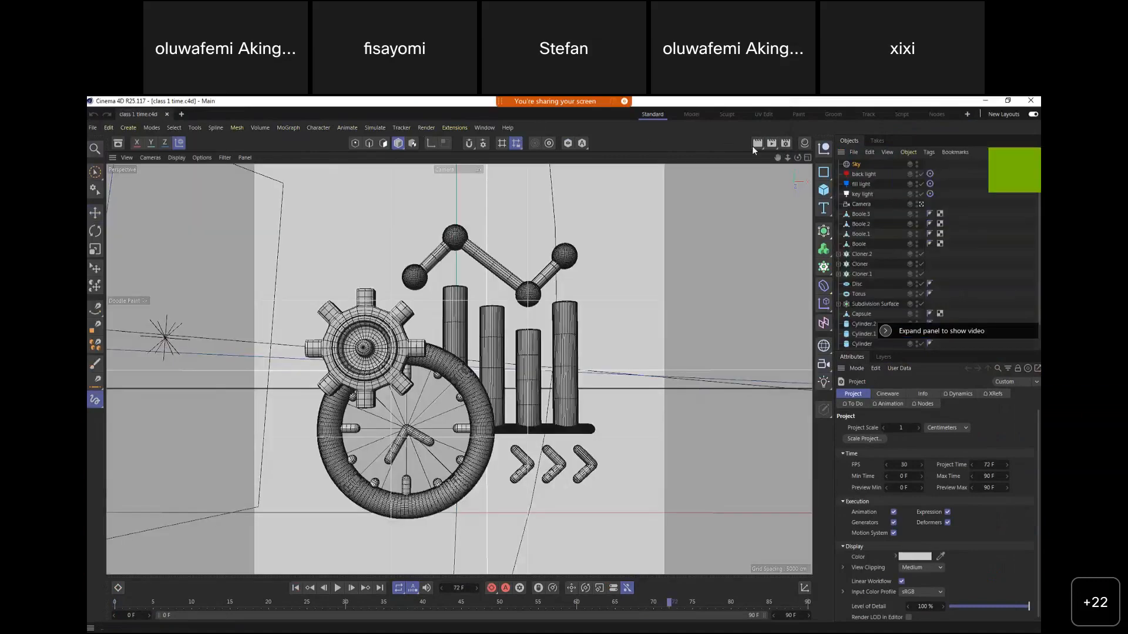
left_click(757, 143)
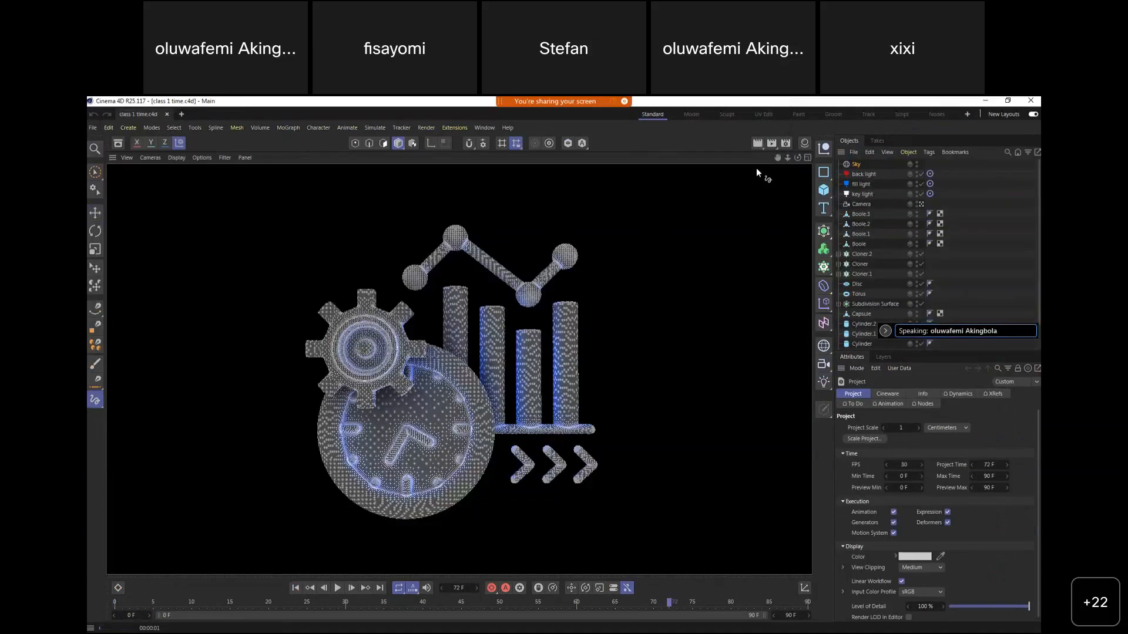
left_click(683, 346)
Set the colour value (V) of the Ambient Occlusion gradient's dark knot to 28% and close the render settings
left_click(785, 143)
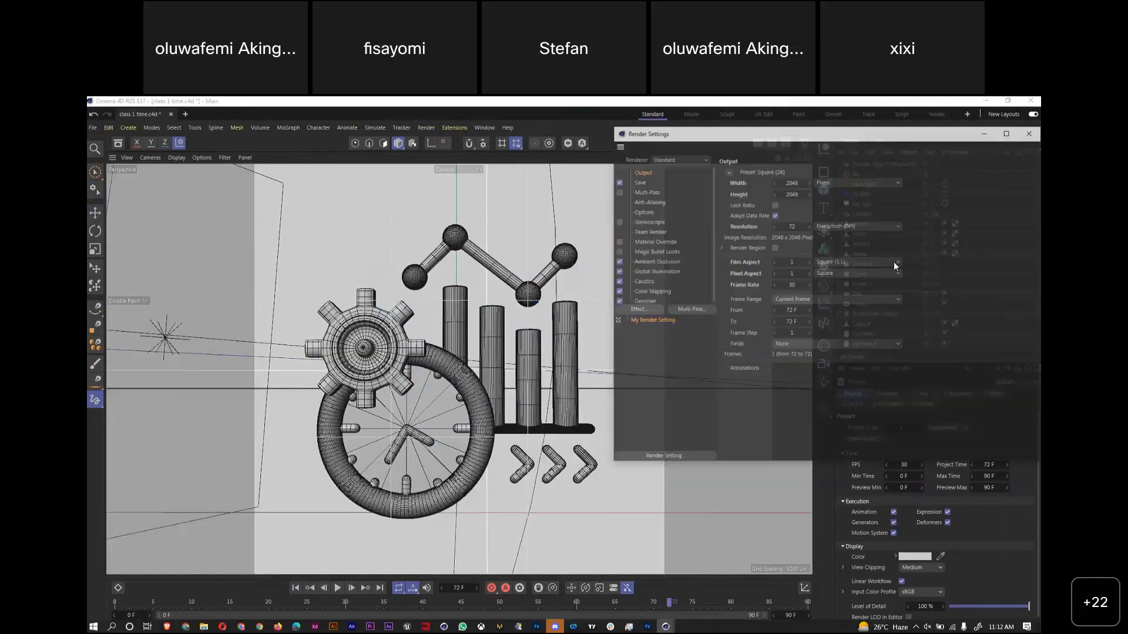
left_click(654, 263)
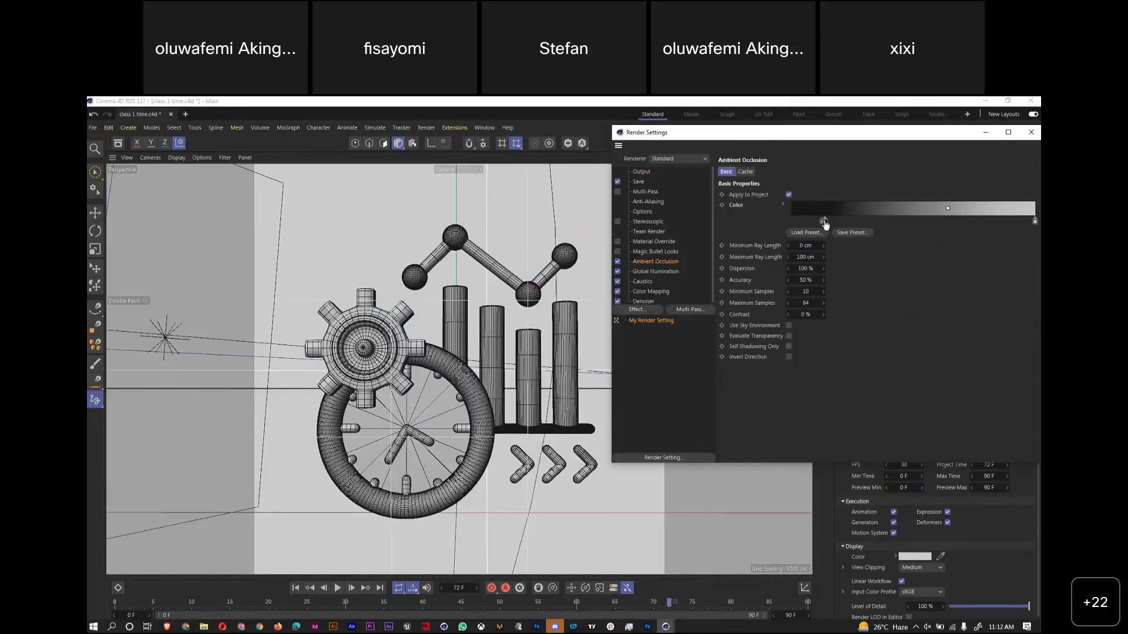
double_click(826, 222)
mouse_move(791, 269)
left_mouse_down()
mouse_move(834, 268)
mouse_move(813, 267)
left_mouse_up()
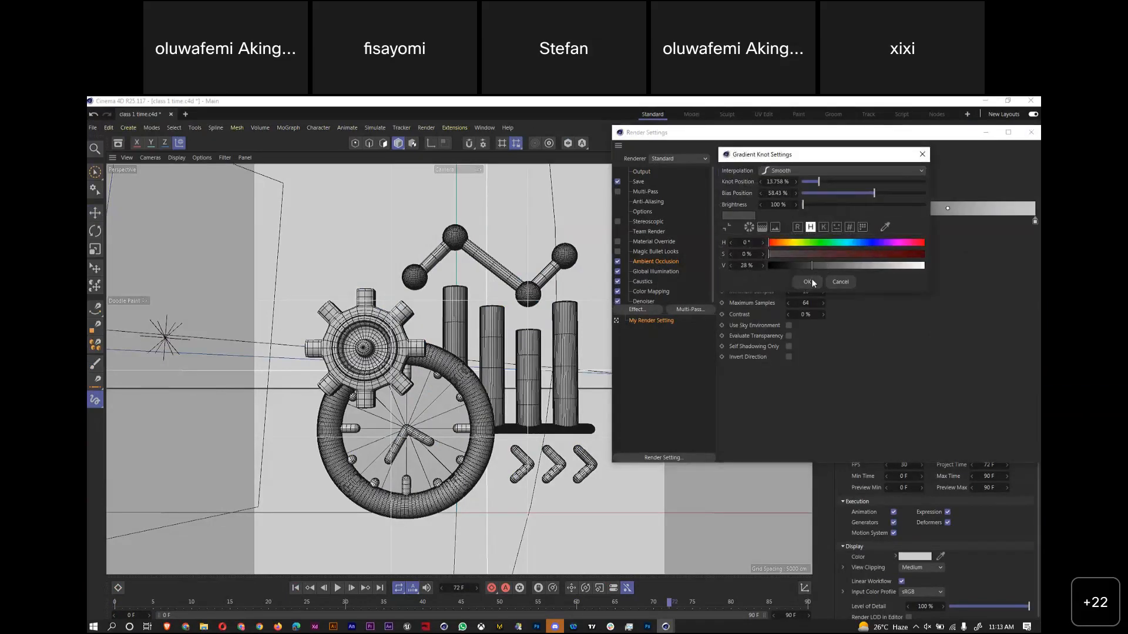
left_click(807, 282)
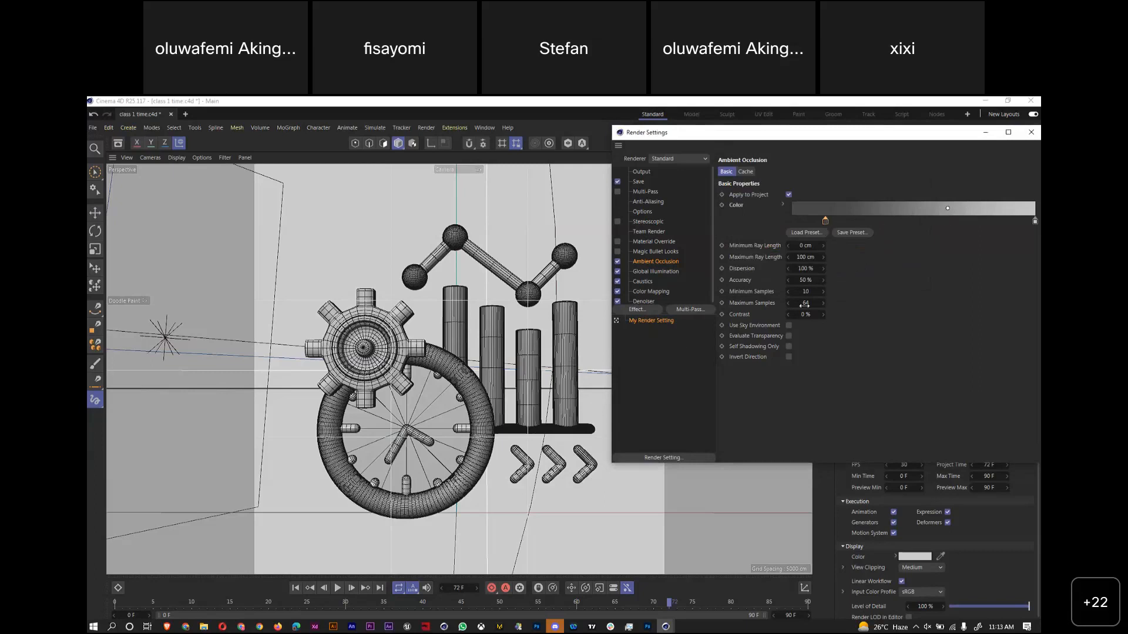
left_click(1031, 132)
Save the project and render the view, then select the back light and render once more
key("ctrl+s")
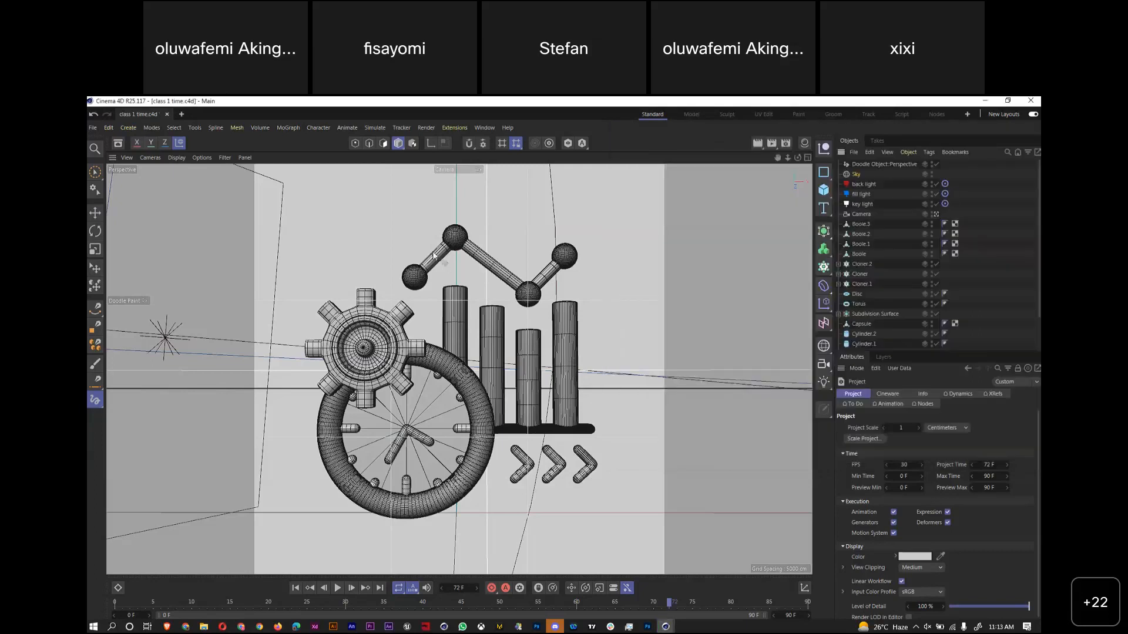
key("ctrl+r")
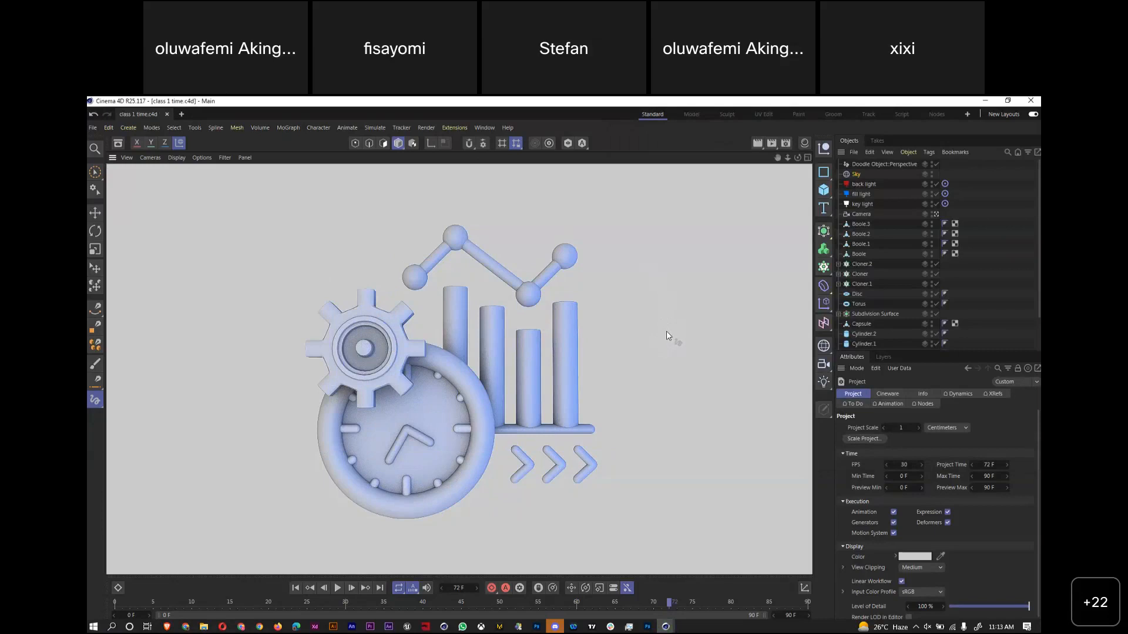
left_click(867, 184)
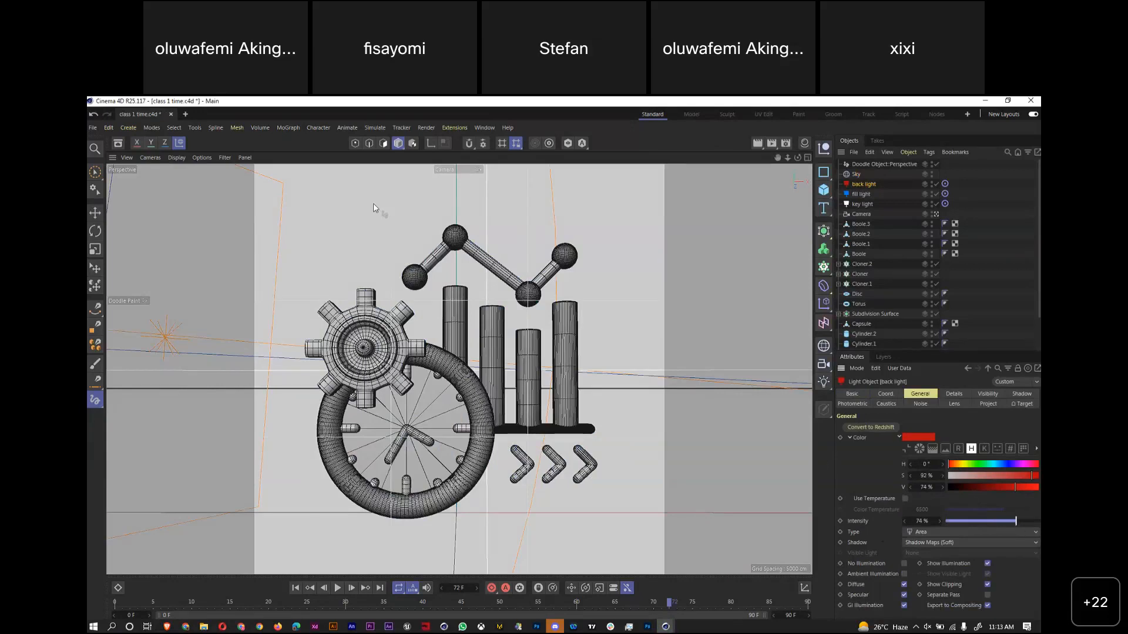
left_click(758, 144)
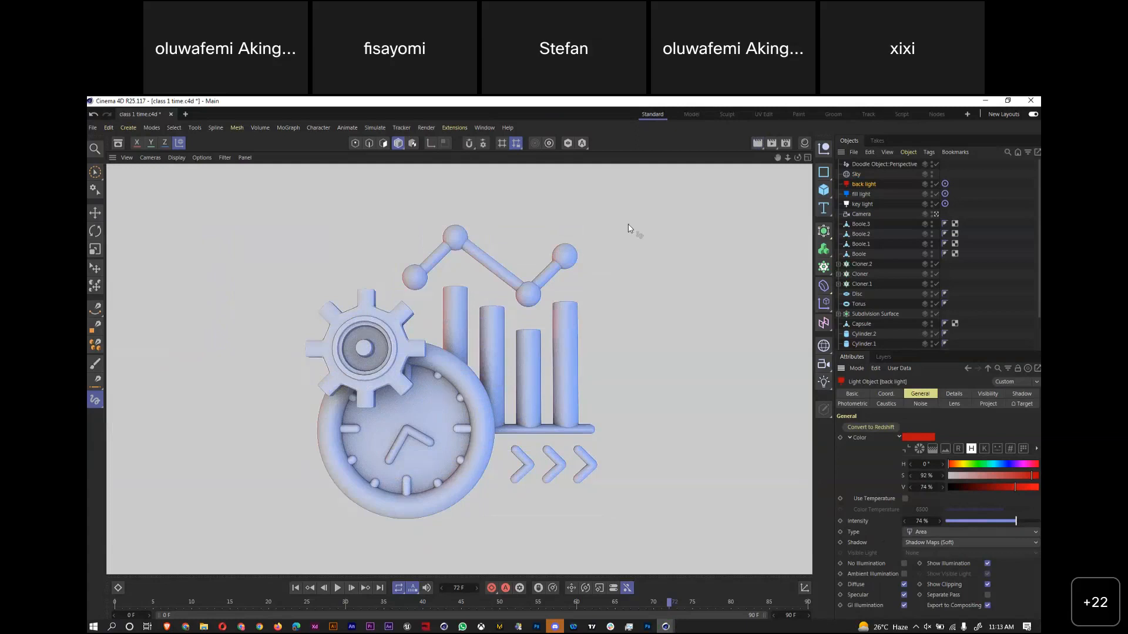
Shrink the fill light and move it outward, away from the model, in the Top view of the four-view layout
left_click(861, 193)
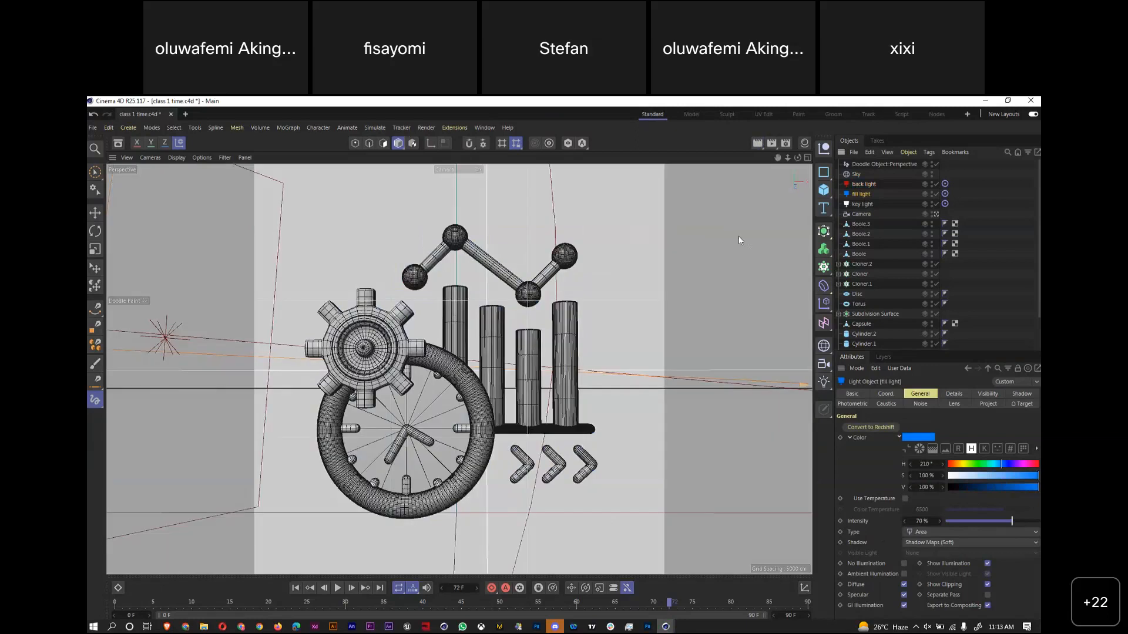
left_click(808, 159)
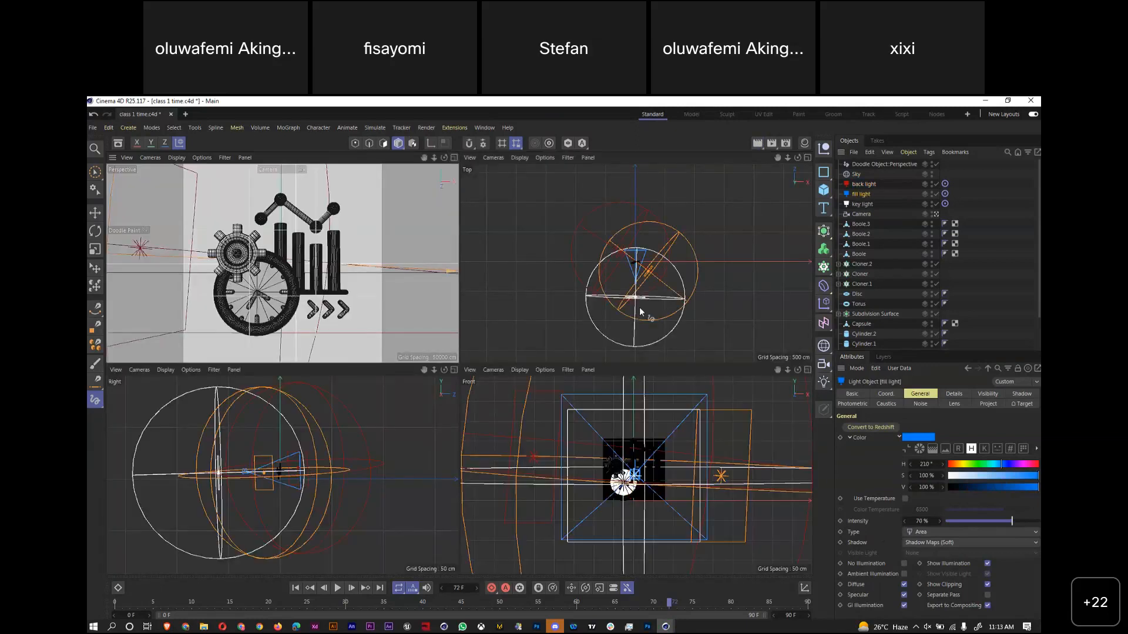
key("t")
left_click_drag(740, 243, 640, 311)
key("e")
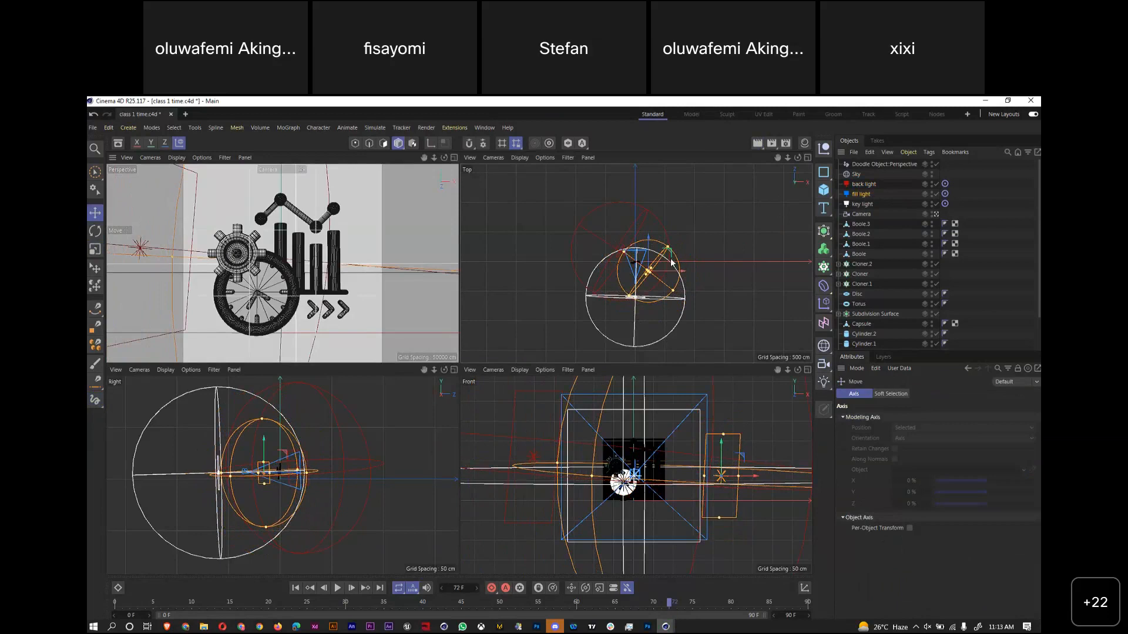
left_click_drag(673, 262, 709, 268)
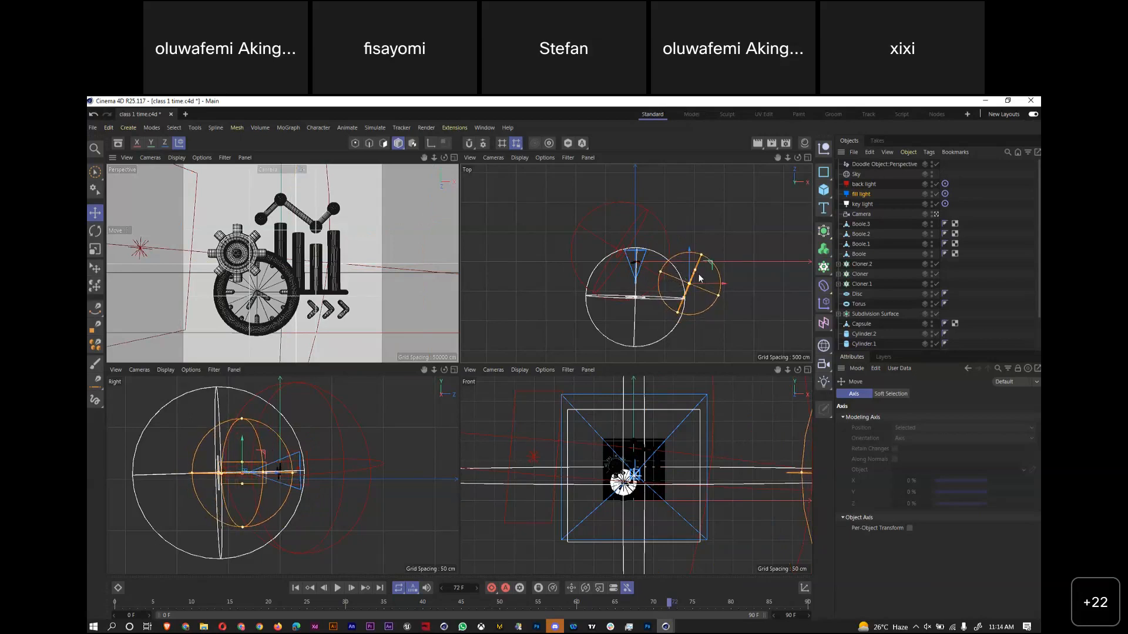
Scale the fill light up slightly and bring its general light properties back up
left_click(93, 252)
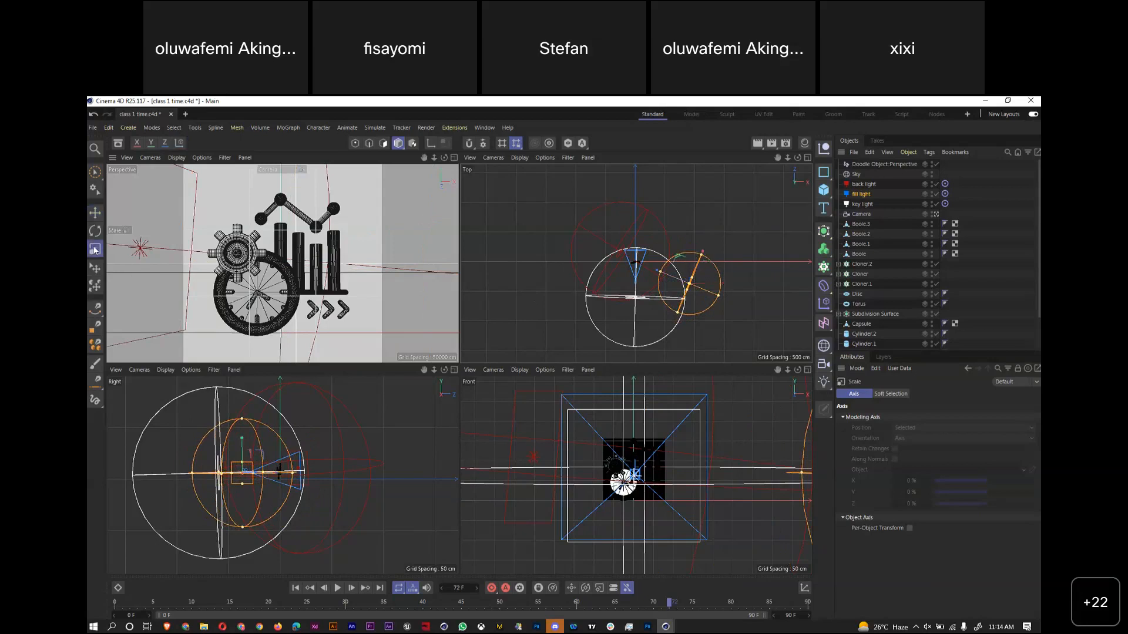
left_click_drag(748, 247, 893, 213)
left_click(861, 194)
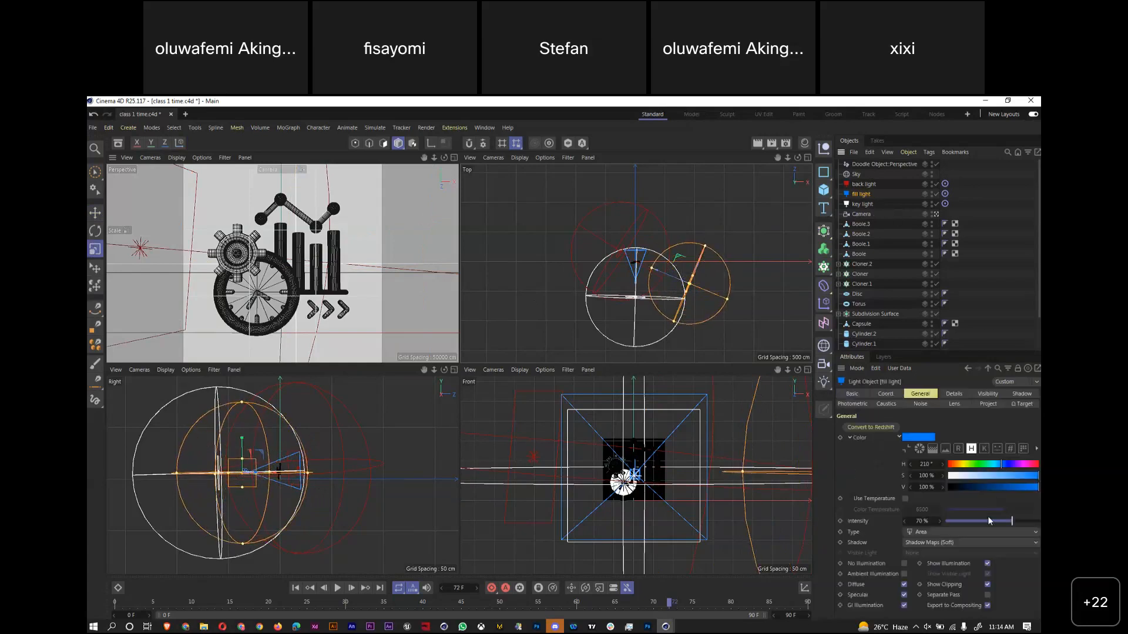
Reduce the fill light's area size to about 276.6 by 265.8 cm and render the perspective view
left_click(954, 394)
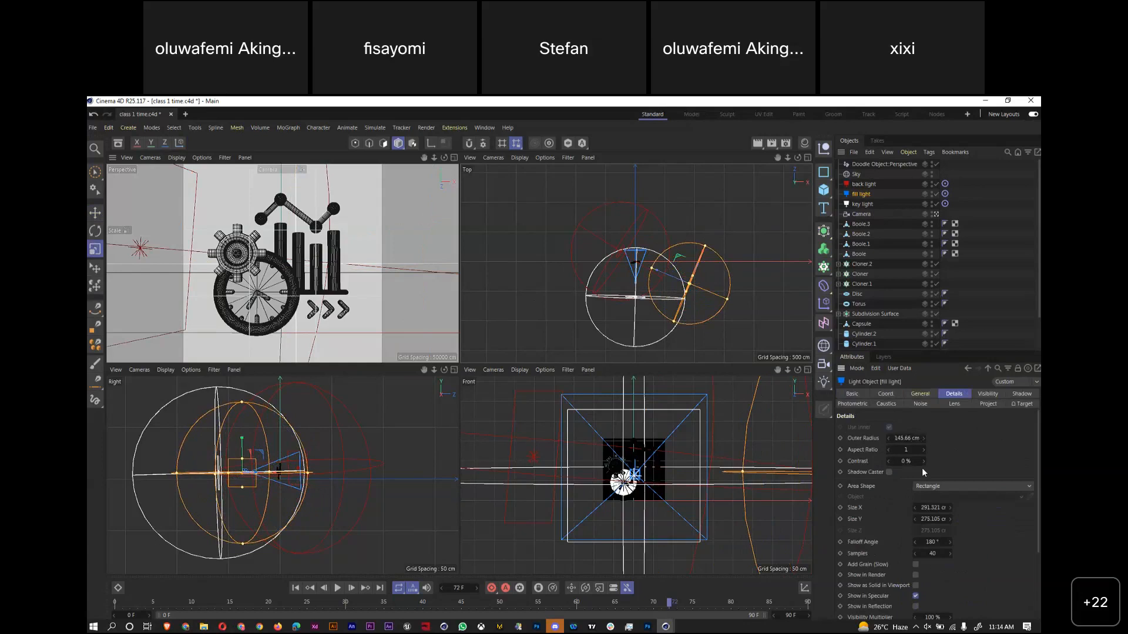
left_click_drag(955, 506, 988, 504)
left_click(949, 507)
left_click_drag(361, 458, 406, 432)
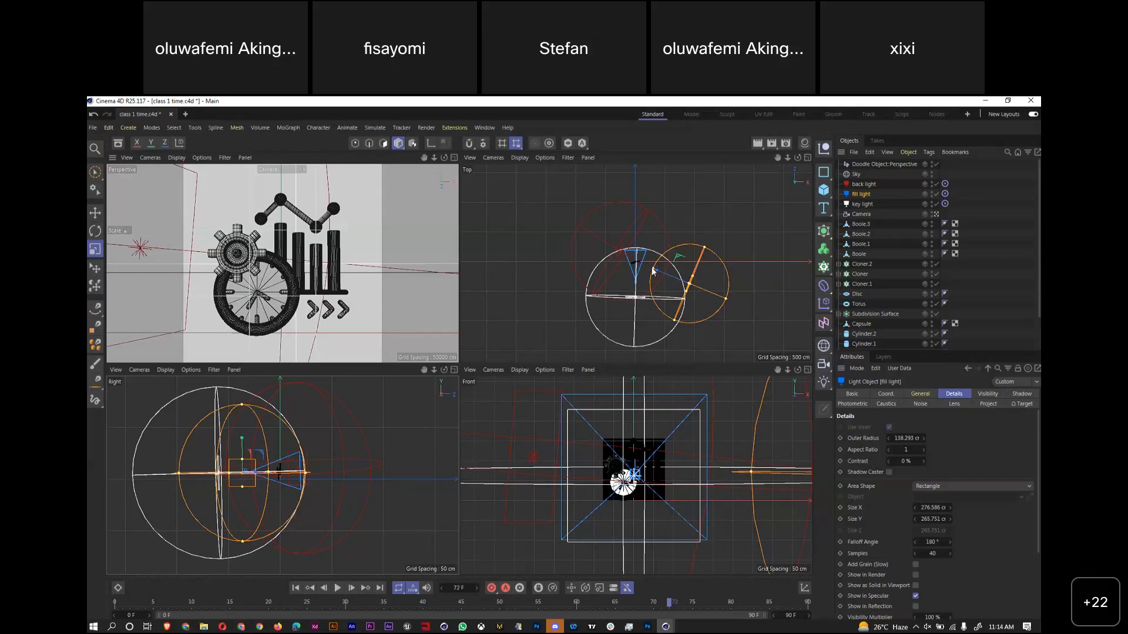
left_click_drag(787, 157, 871, 159)
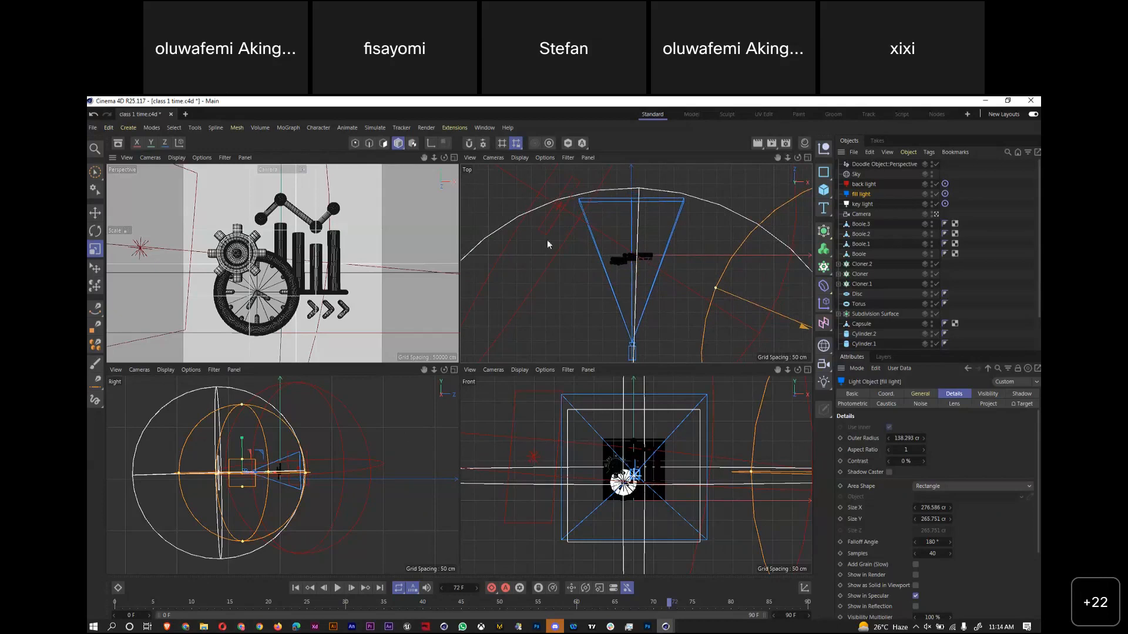
left_click(454, 157)
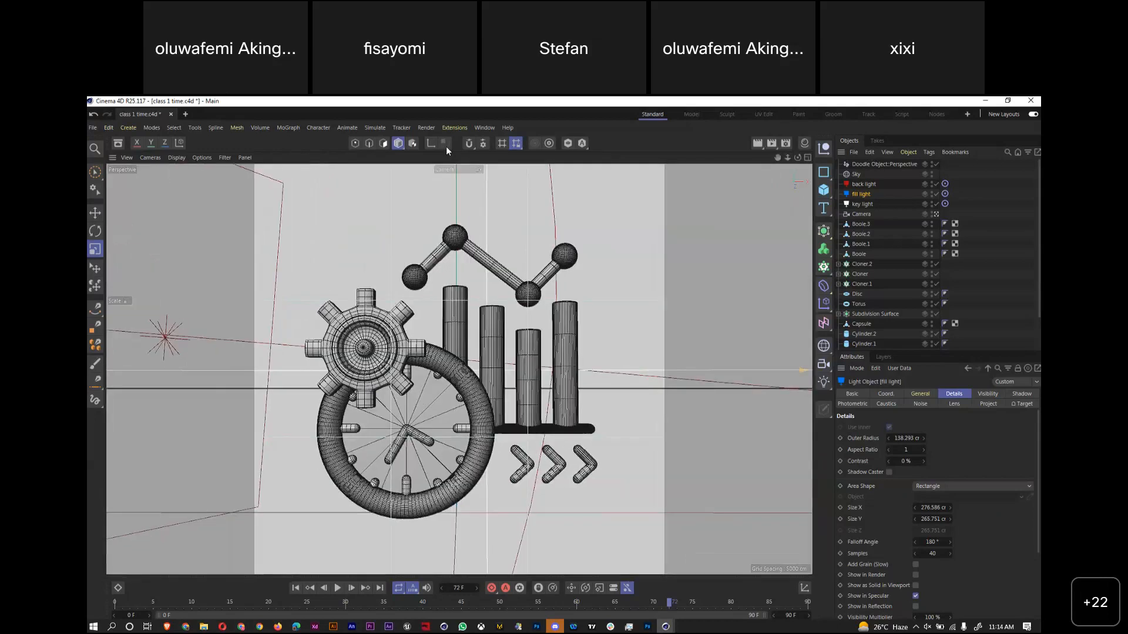
key("ctrl+r")
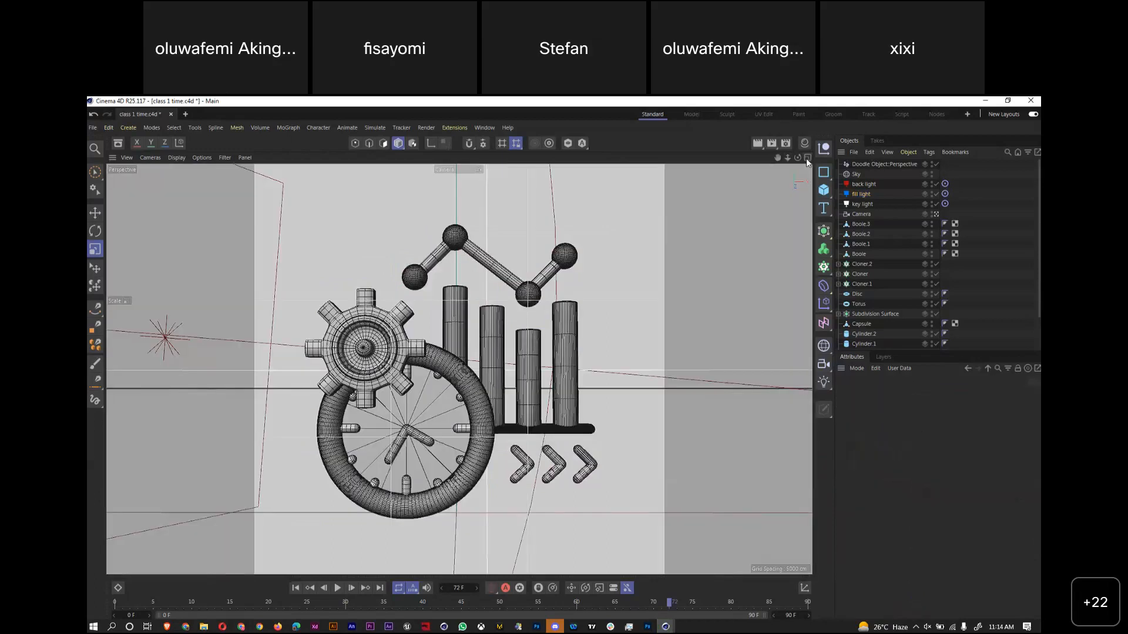
Extend the fill light's falloff radius in the Top view until it reaches the model, save the project and render the perspective view
left_click(807, 157)
left_click_drag(715, 290, 636, 264)
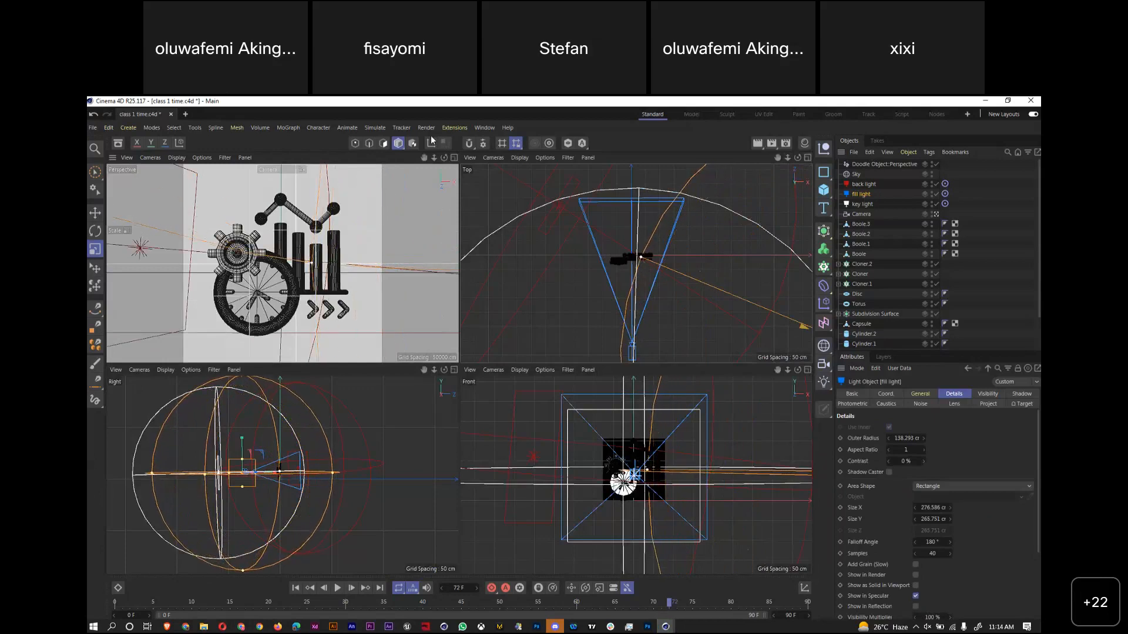
left_click(454, 157)
key("ctrl+s")
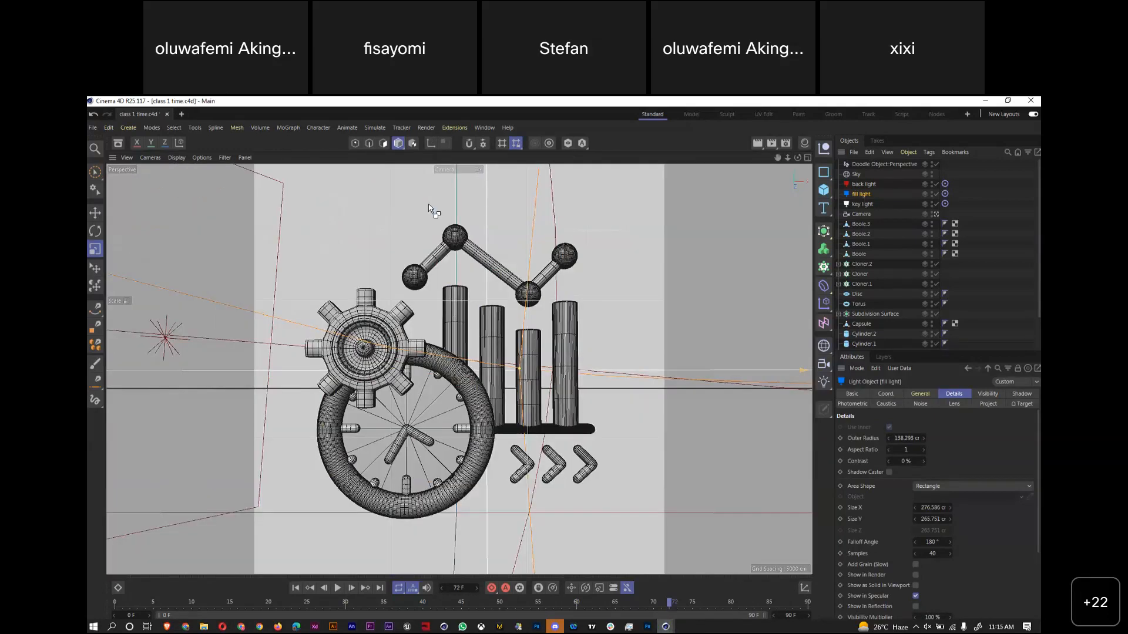
key("ctrl+r")
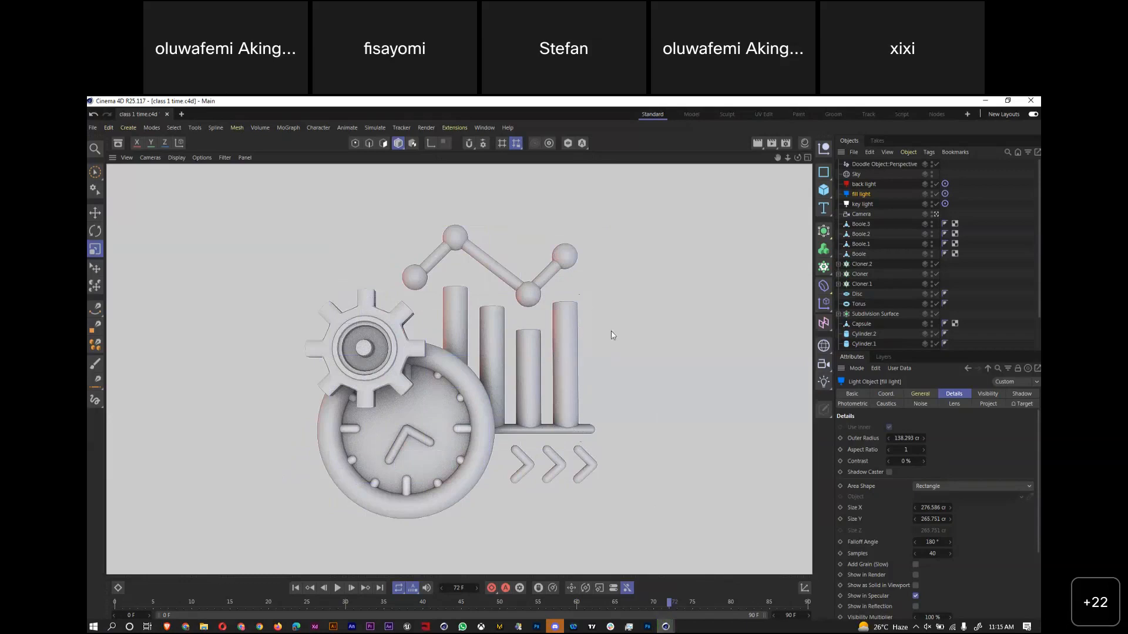
Extend the fill light's falloff past the model, raise its intensity to 78% and render the perspective view
left_click(808, 158)
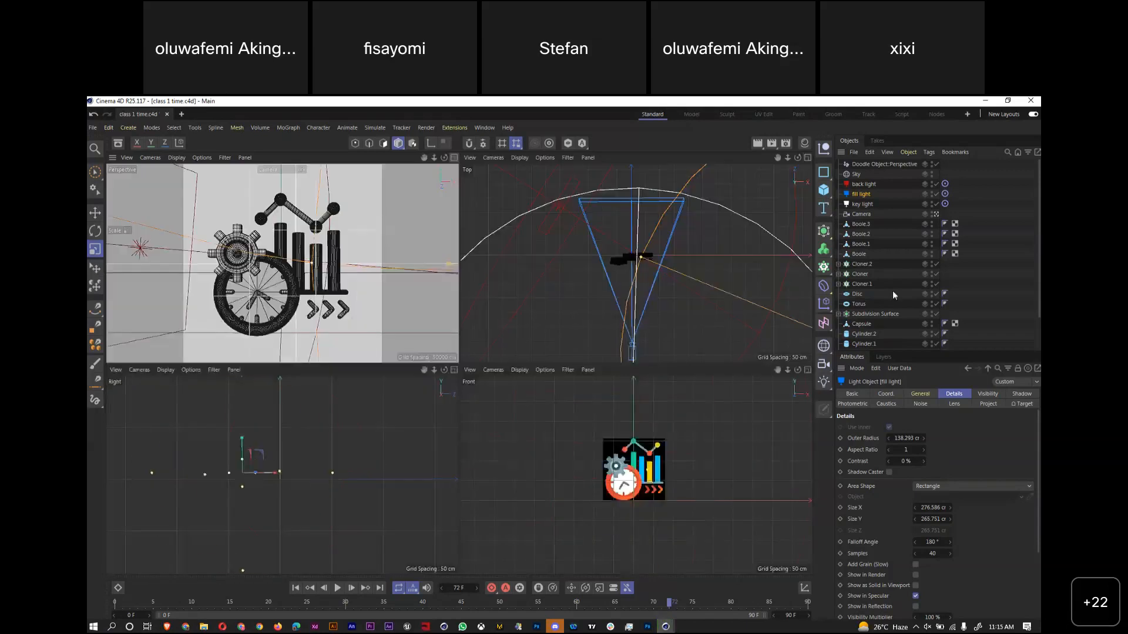
left_click_drag(638, 257, 614, 254)
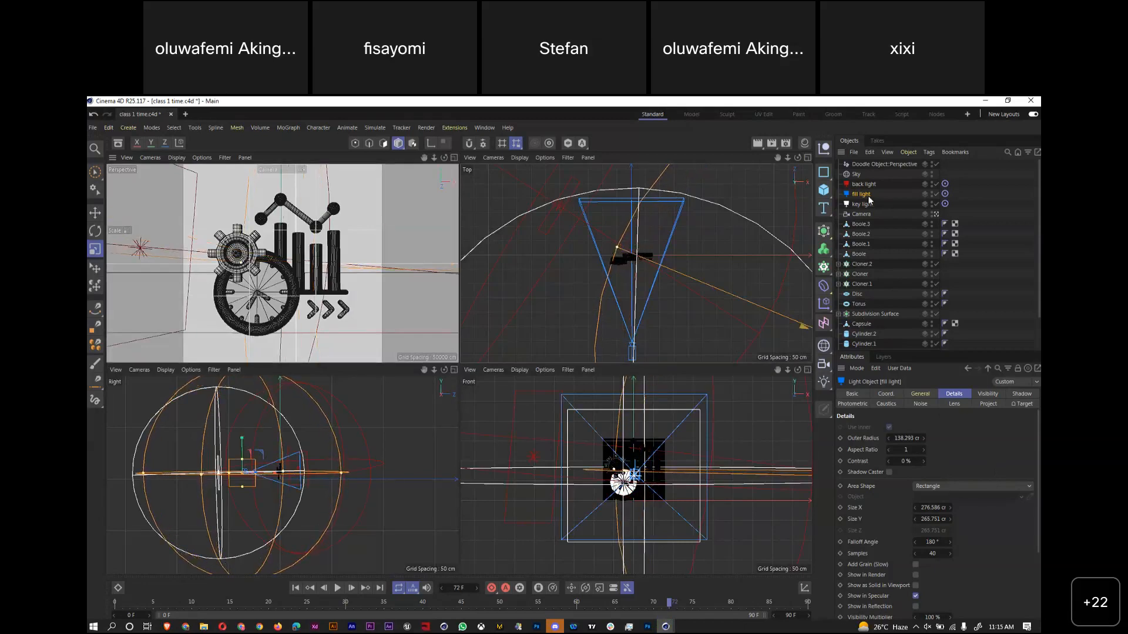
left_click(920, 393)
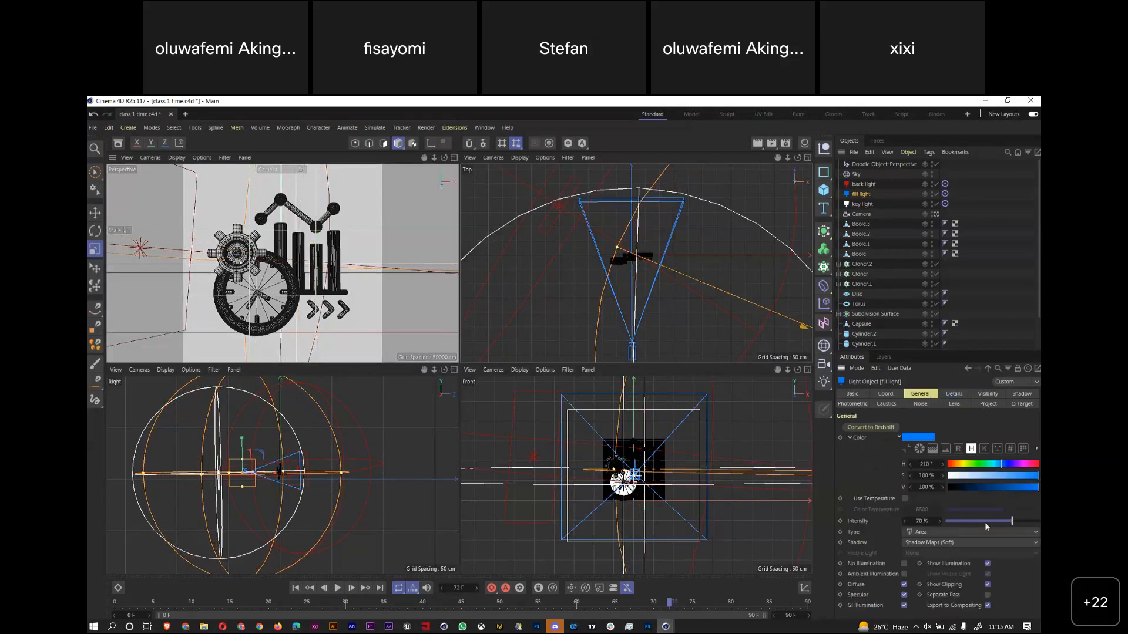
left_click_drag(1011, 521, 1018, 520)
left_click(454, 157)
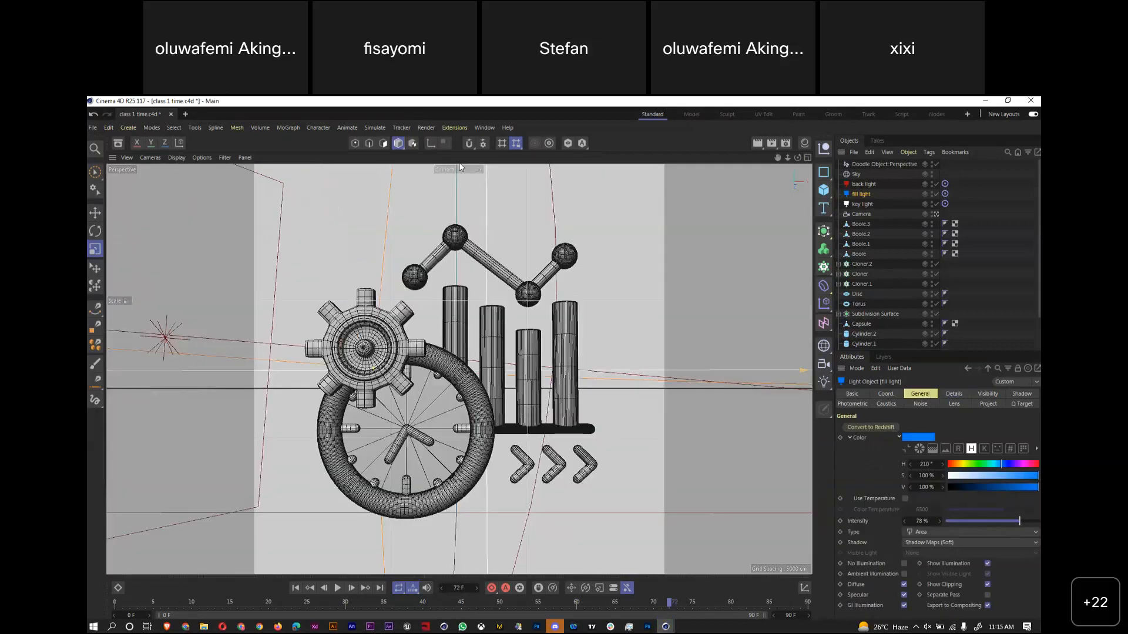
key("ctrl+r")
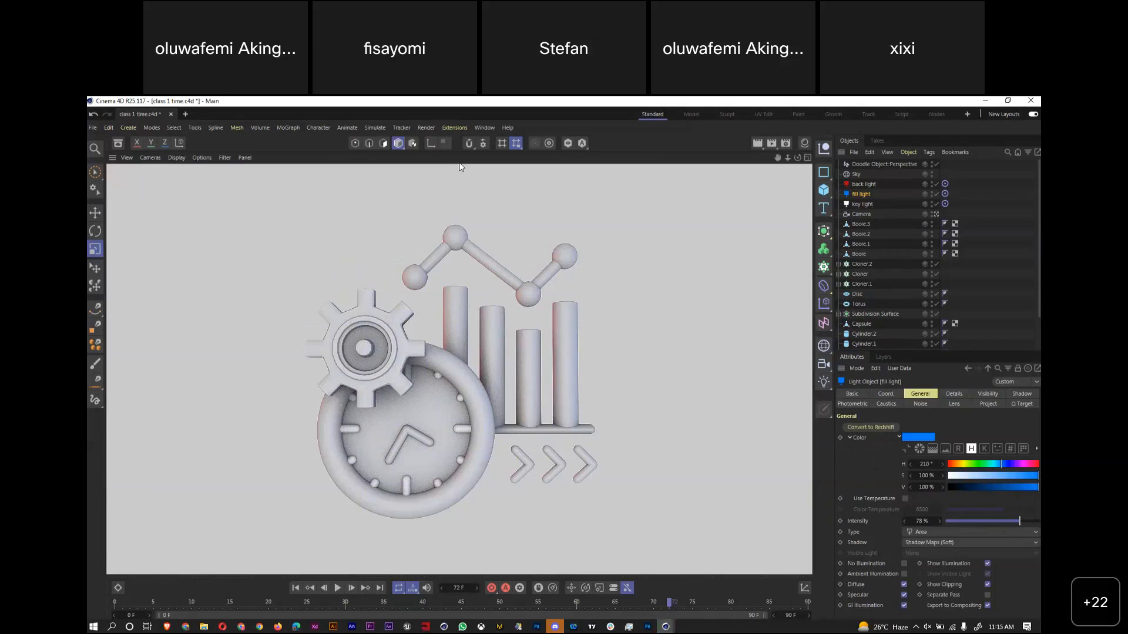
Add a new omni light and raise it above the model in the Right view
left_click(807, 159)
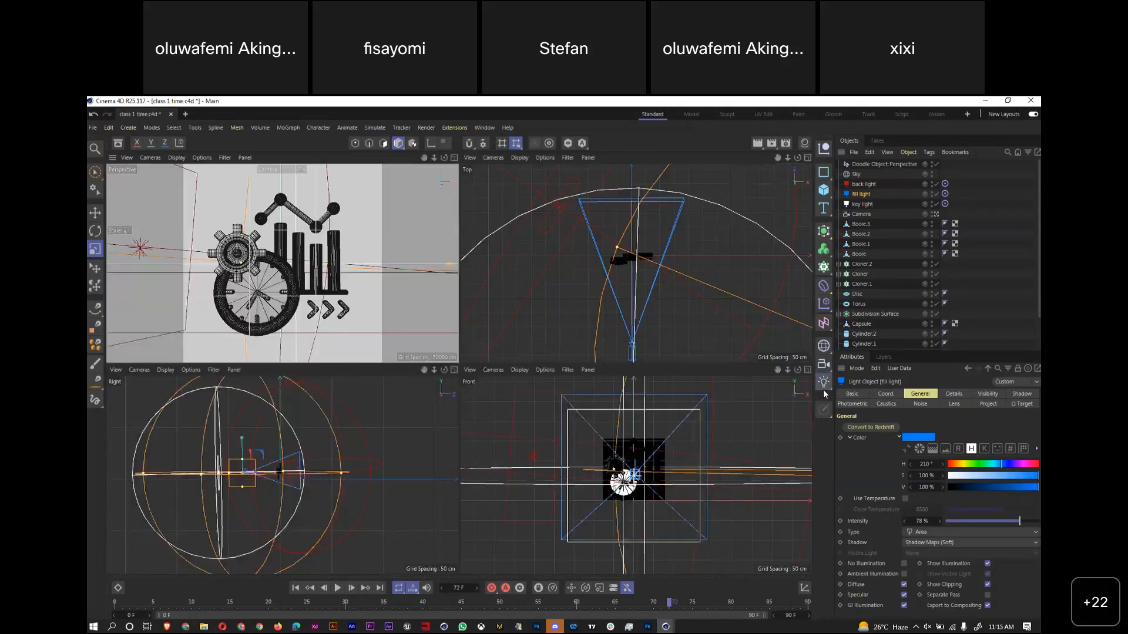
left_click(824, 381)
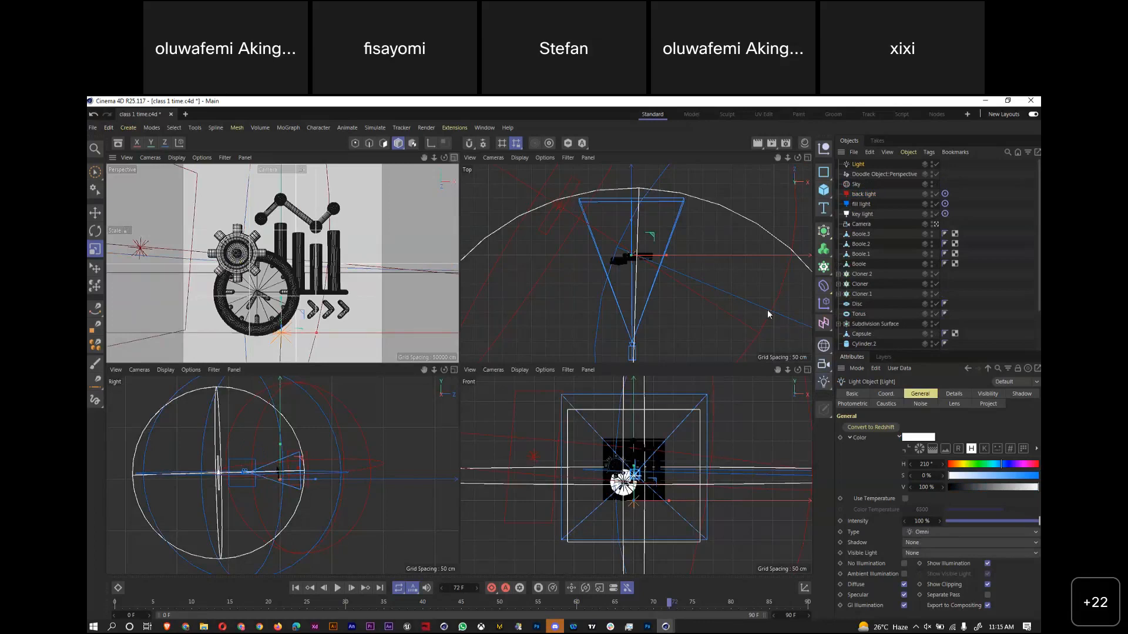
left_click(453, 370)
scroll(771, 202, "up", 3)
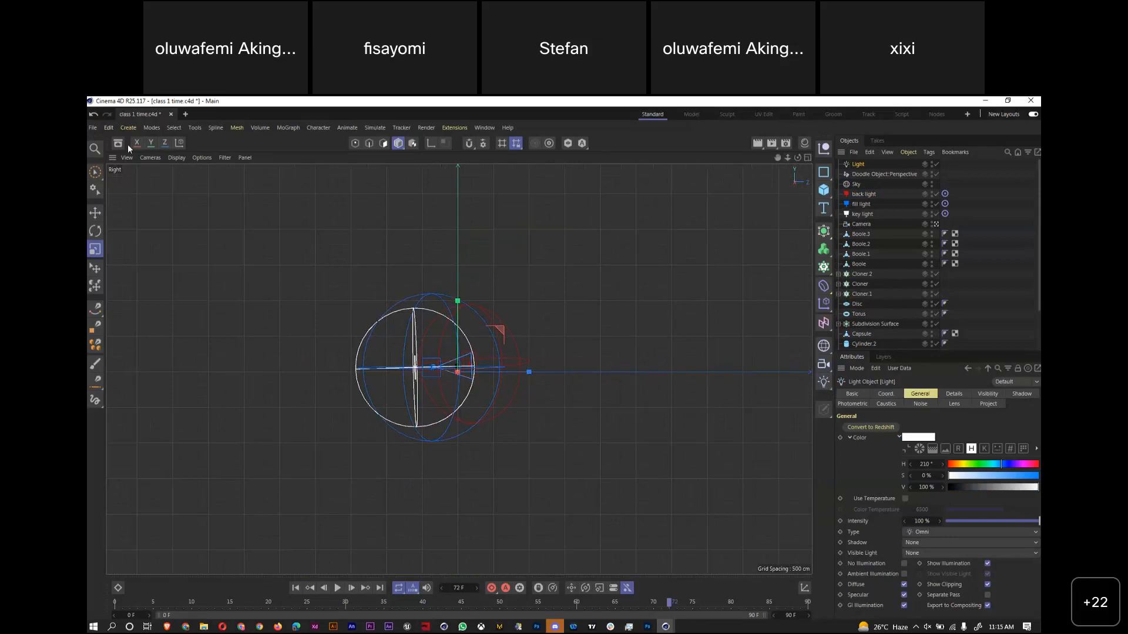
left_click(94, 214)
left_click_drag(458, 303, 477, 223)
Color the new light yellow with a hue of 53° and 100% saturation
left_click(860, 165)
left_click(961, 465)
left_click_drag(966, 476, 1038, 477)
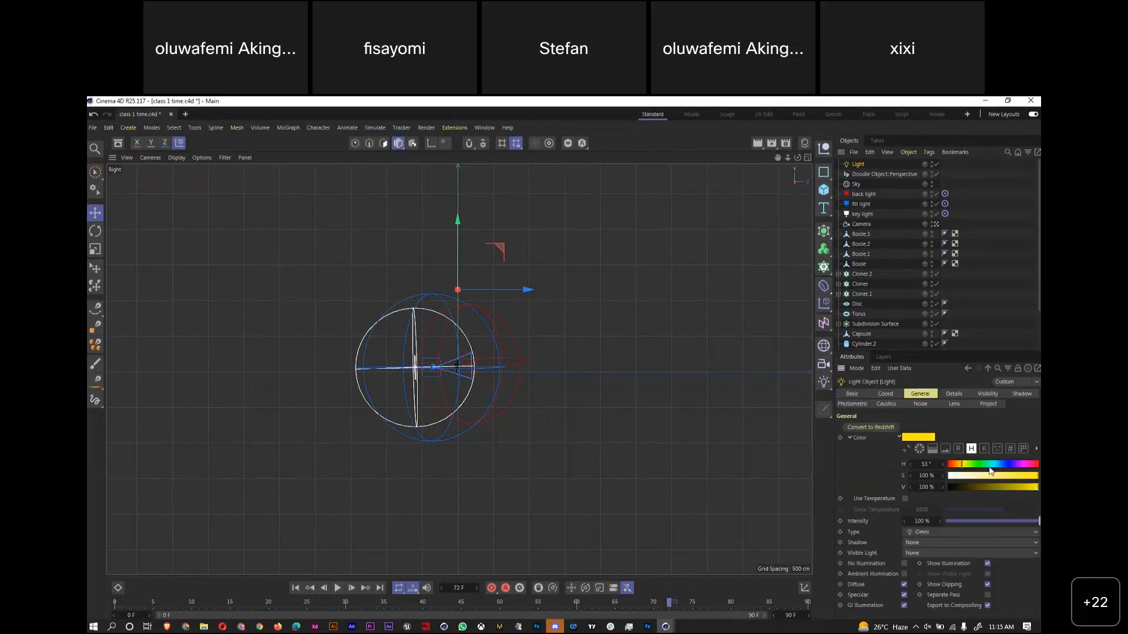
Give the new light an Inverse Square falloff with a radius of about 1057 cm and set its intensity to 78%
left_click(955, 394)
left_click_drag(493, 291, 534, 273)
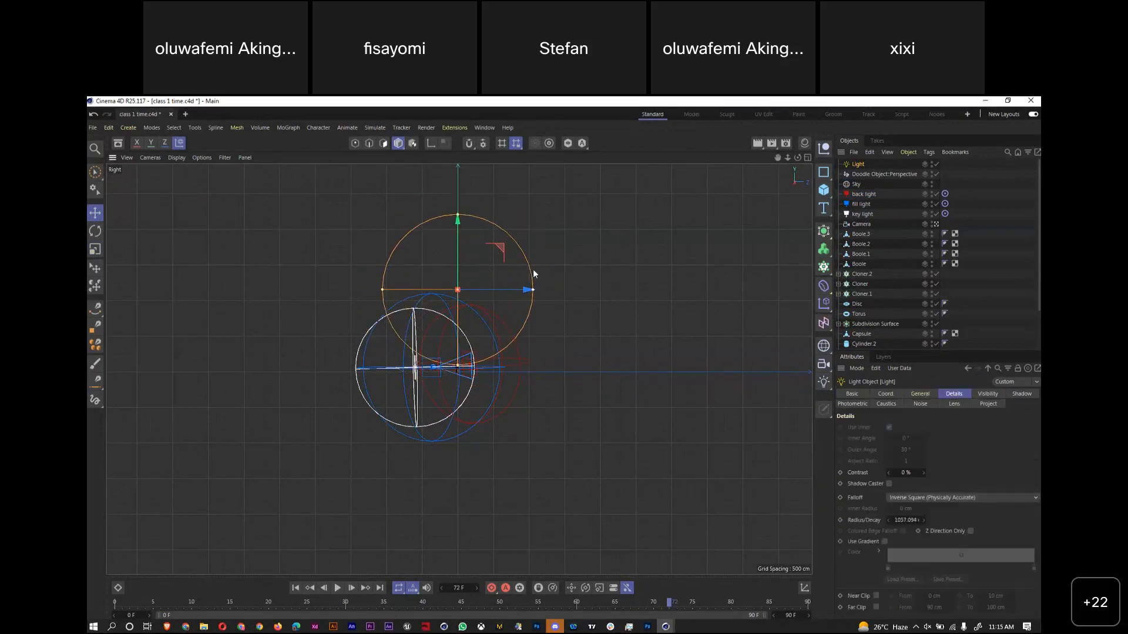
left_click(919, 394)
left_click_drag(1037, 524, 1019, 524)
Save the project and render the perspective view to check the yellow light's effect
left_click(808, 157)
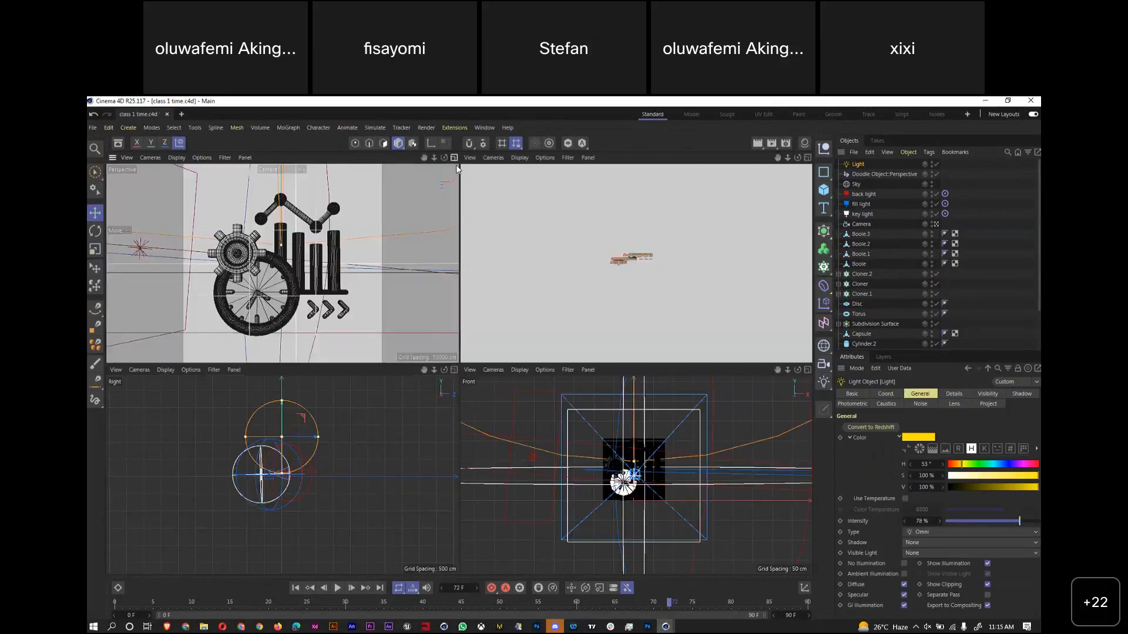
left_click(455, 159)
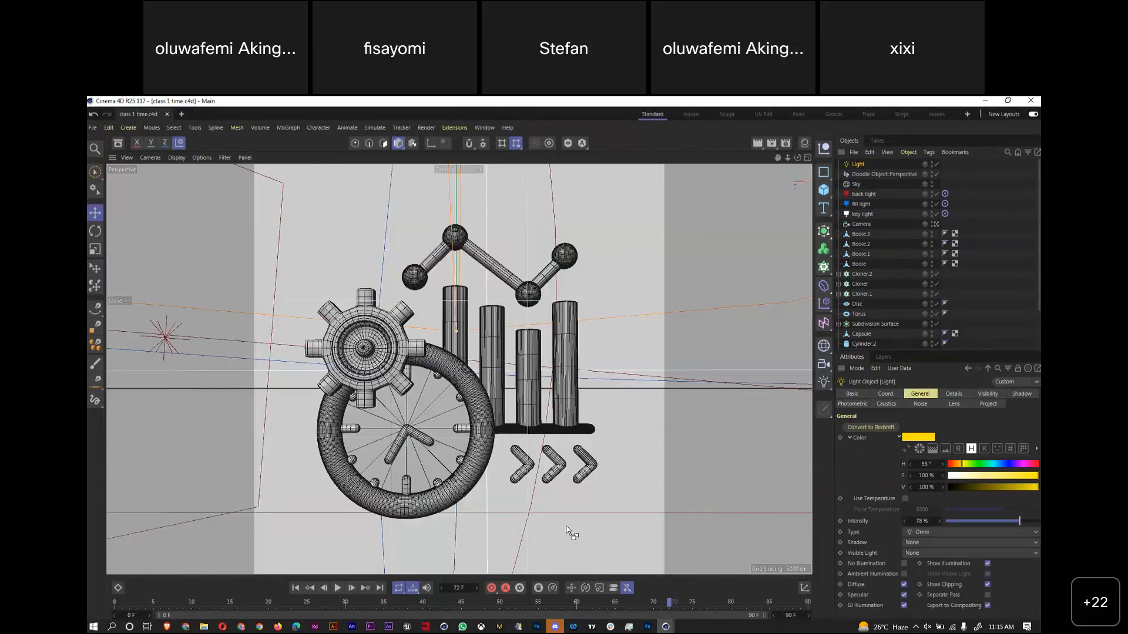
key("ctrl+r")
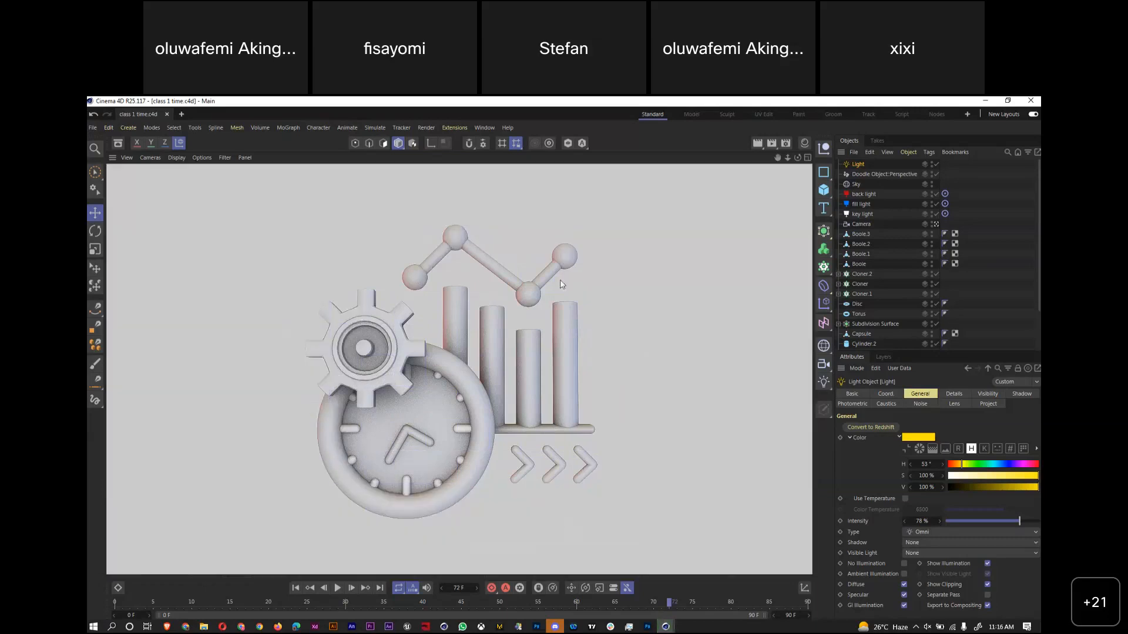
left_click(589, 295)
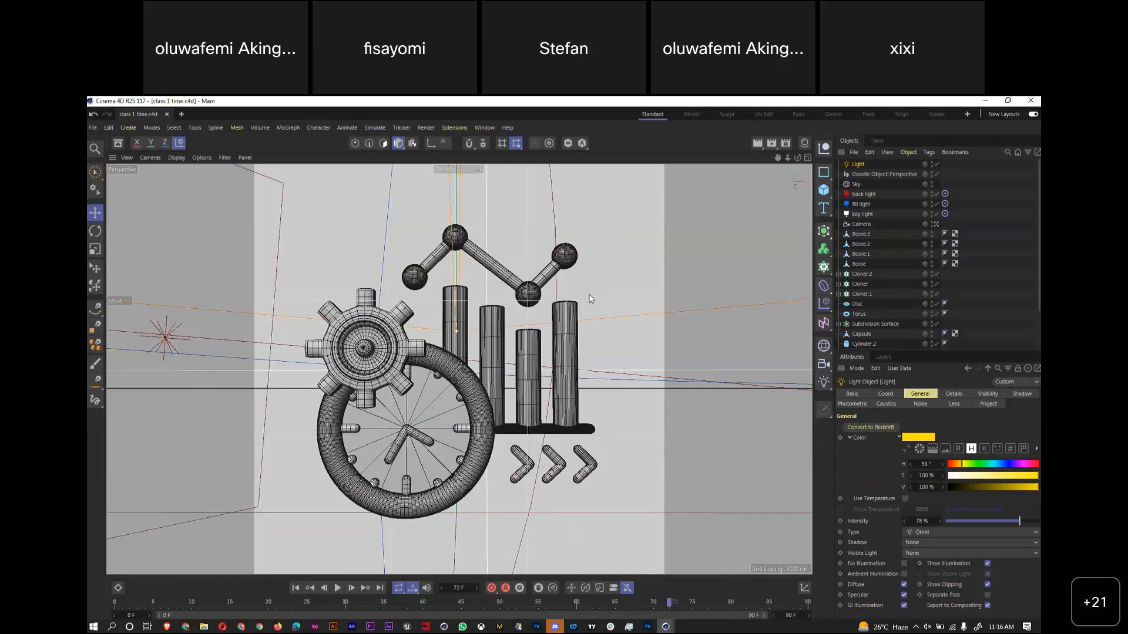
Create a new material and set its color to pure red with hue 360°, saturation 100% and value 100%
left_click(803, 144)
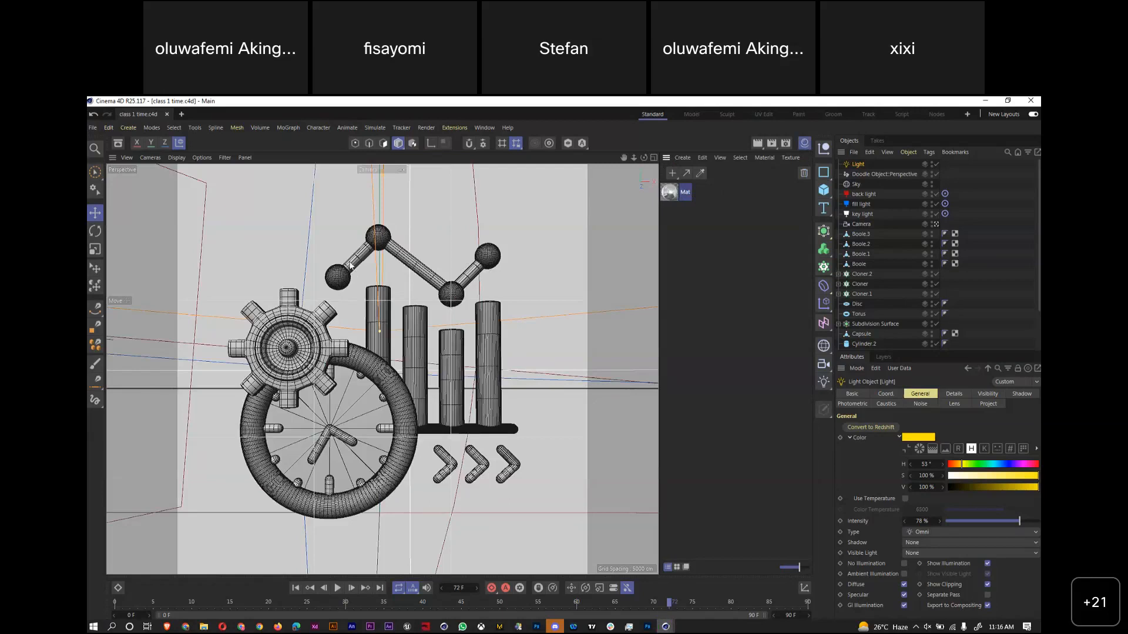
left_click(673, 173)
double_click(680, 199)
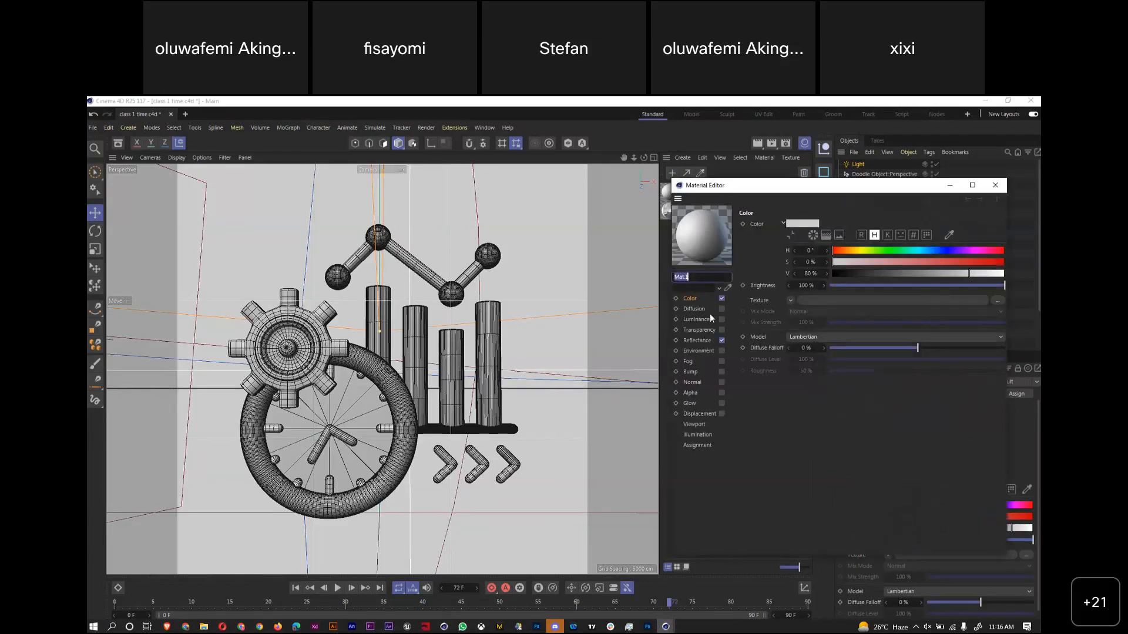
left_click_drag(998, 254, 1005, 273)
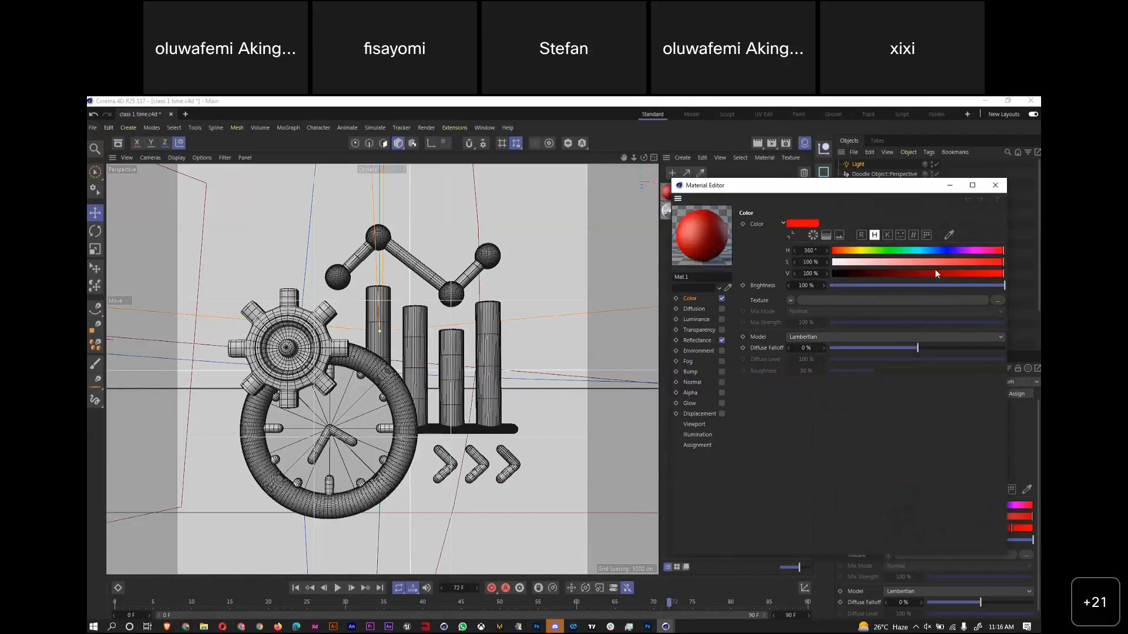
Set the red material's reflectance to Reflection (Legacy) with 30% roughness and 5% reflection strength, then save the project
left_click(699, 341)
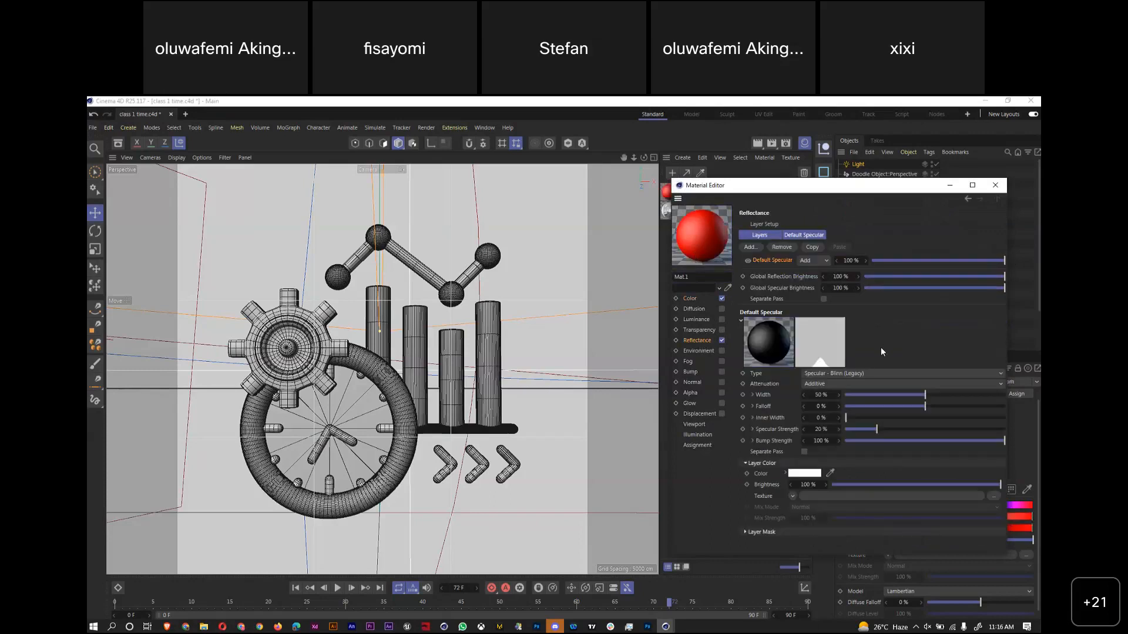
left_click(867, 374)
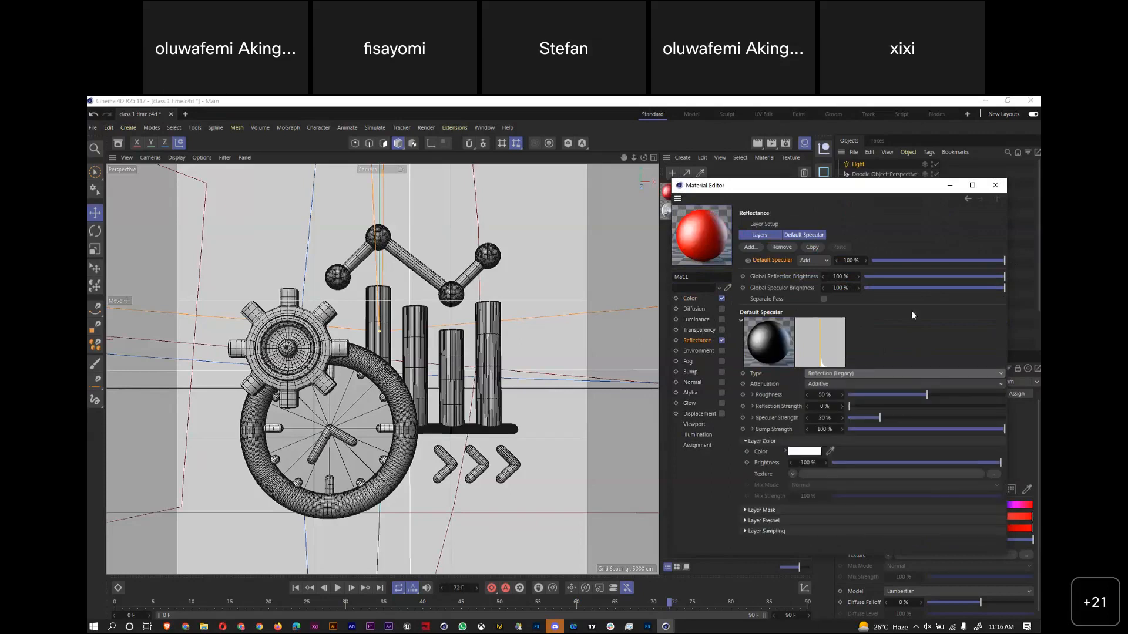
left_click_drag(927, 396, 868, 396)
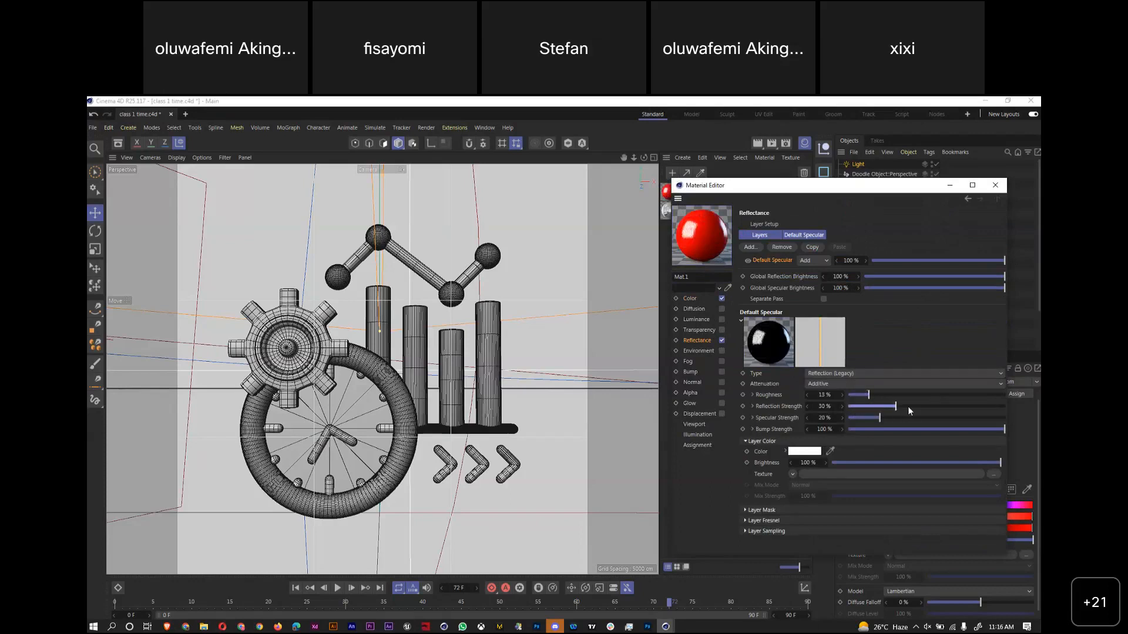
mouse_move(895, 406)
left_mouse_down()
mouse_move(861, 406)
mouse_move(899, 393)
mouse_move(887, 394)
left_mouse_up()
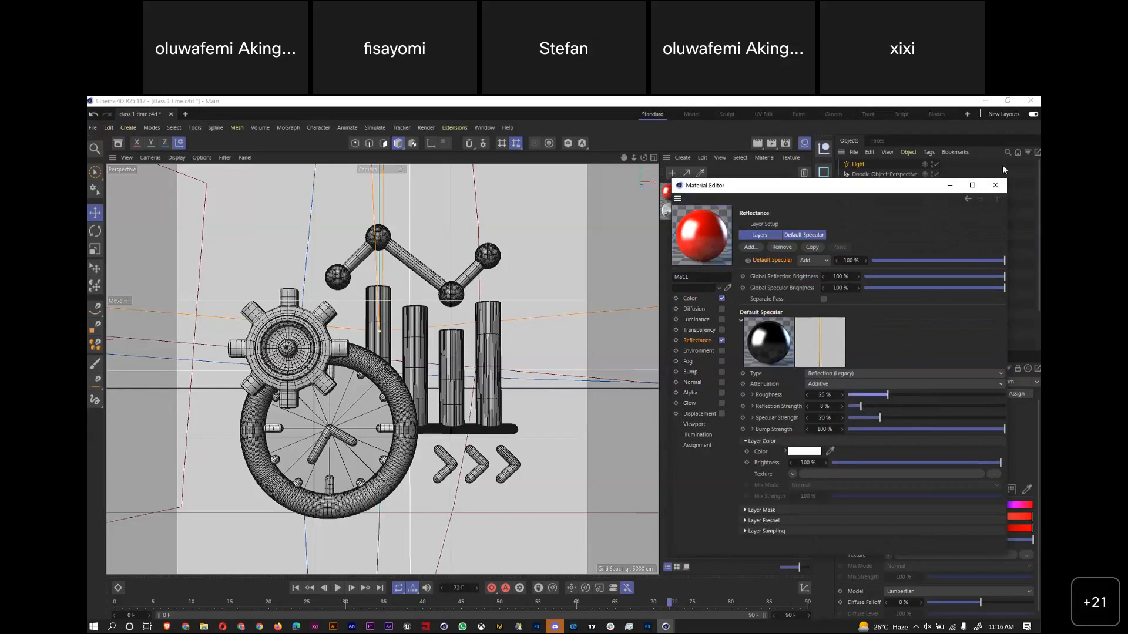
left_click_drag(888, 396, 857, 406)
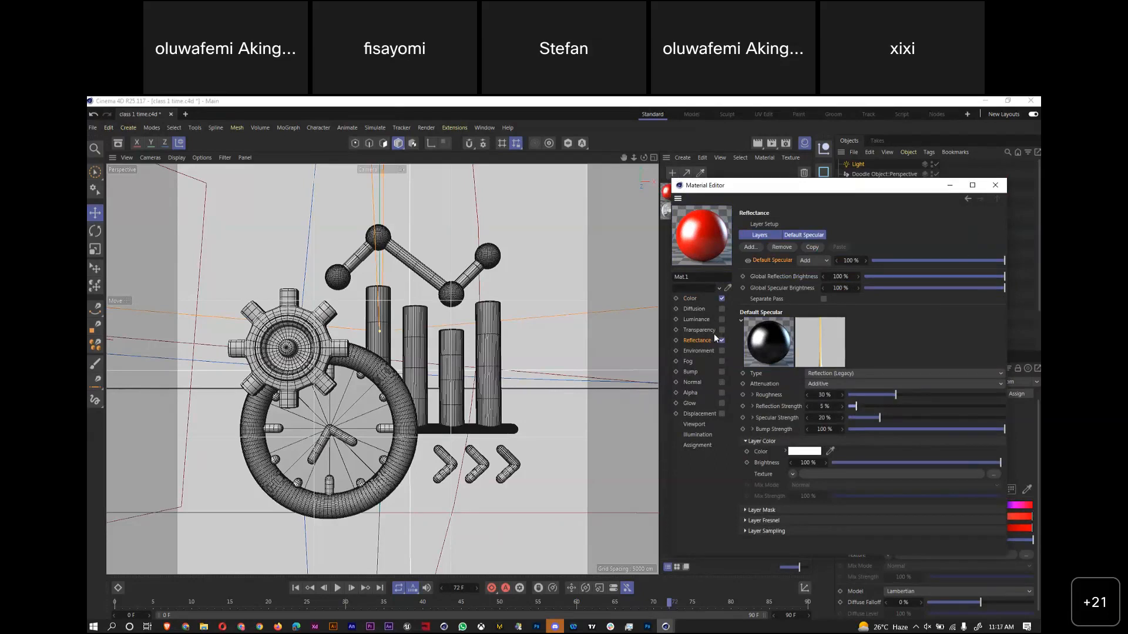
left_click(994, 185)
key("ctrl+s")
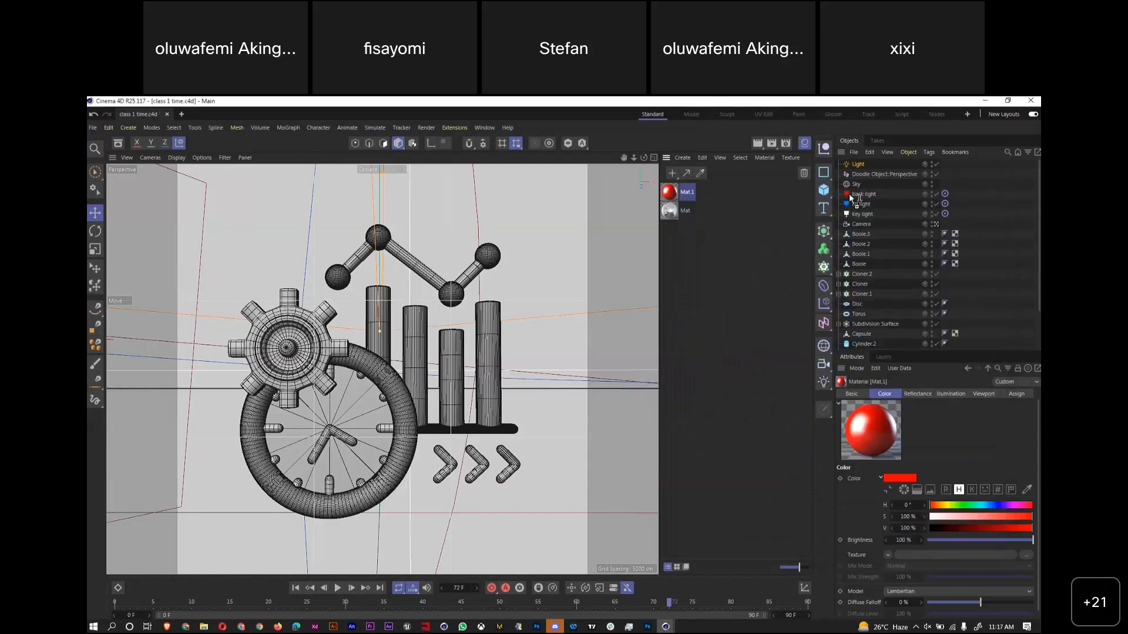
Apply the red material to the leftmost ball of the chart line and render the view
left_click(684, 211)
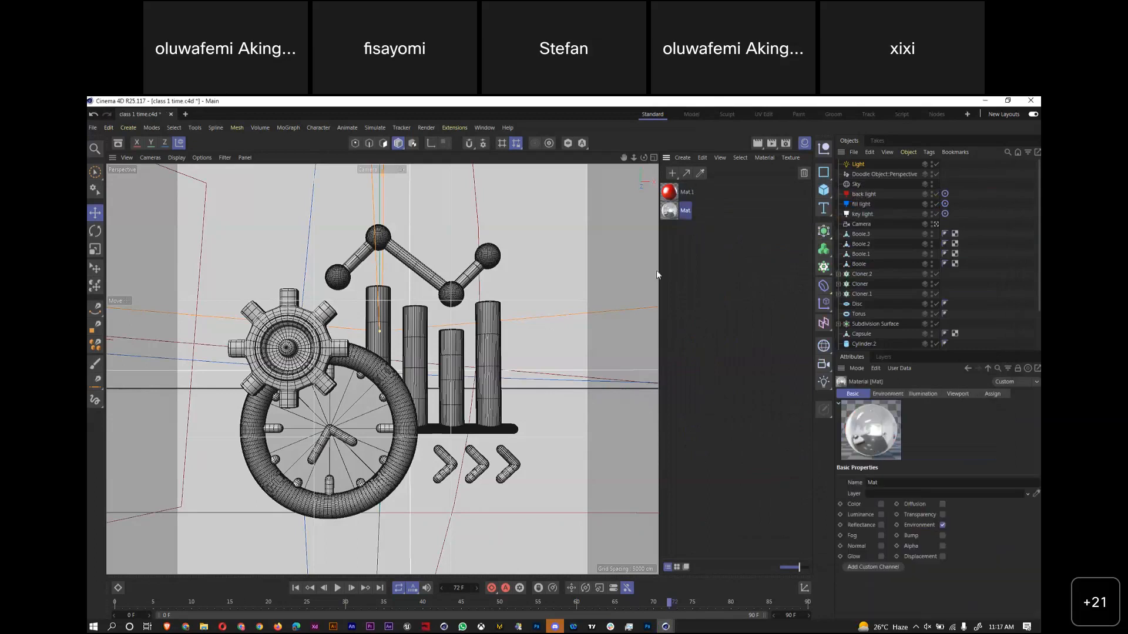
left_click_drag(669, 192, 344, 281)
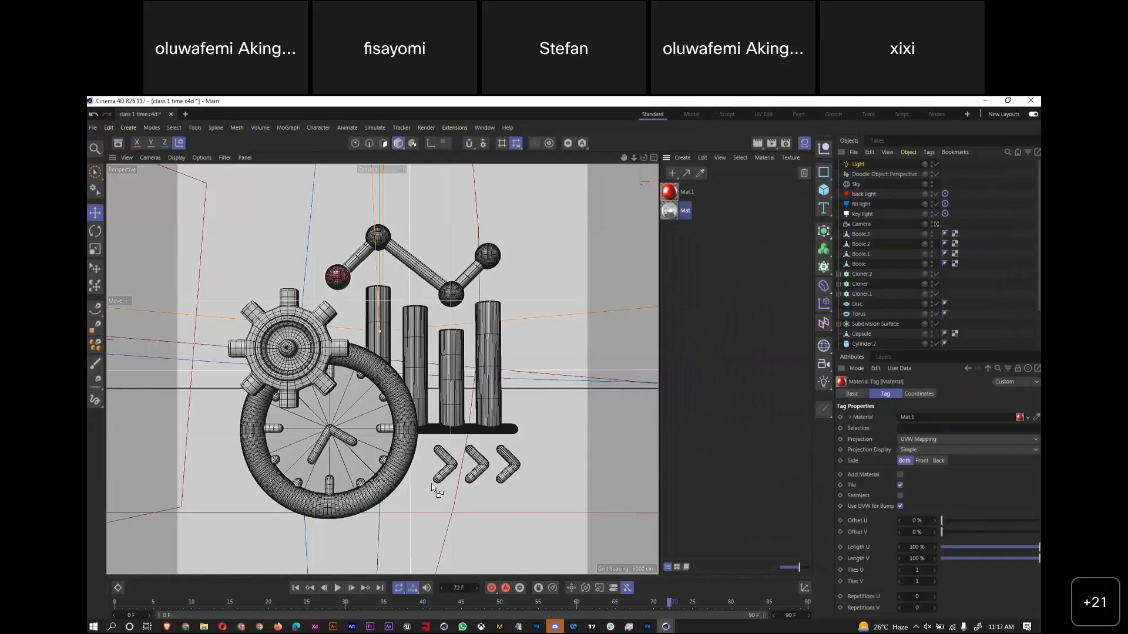
key("ctrl+r")
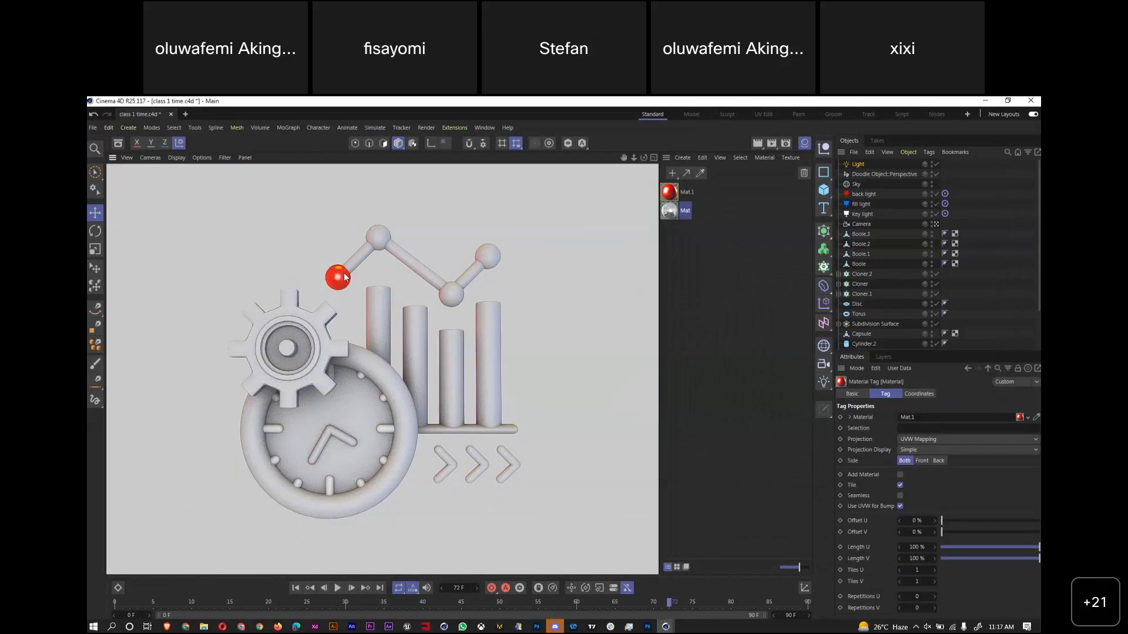
left_click(686, 251)
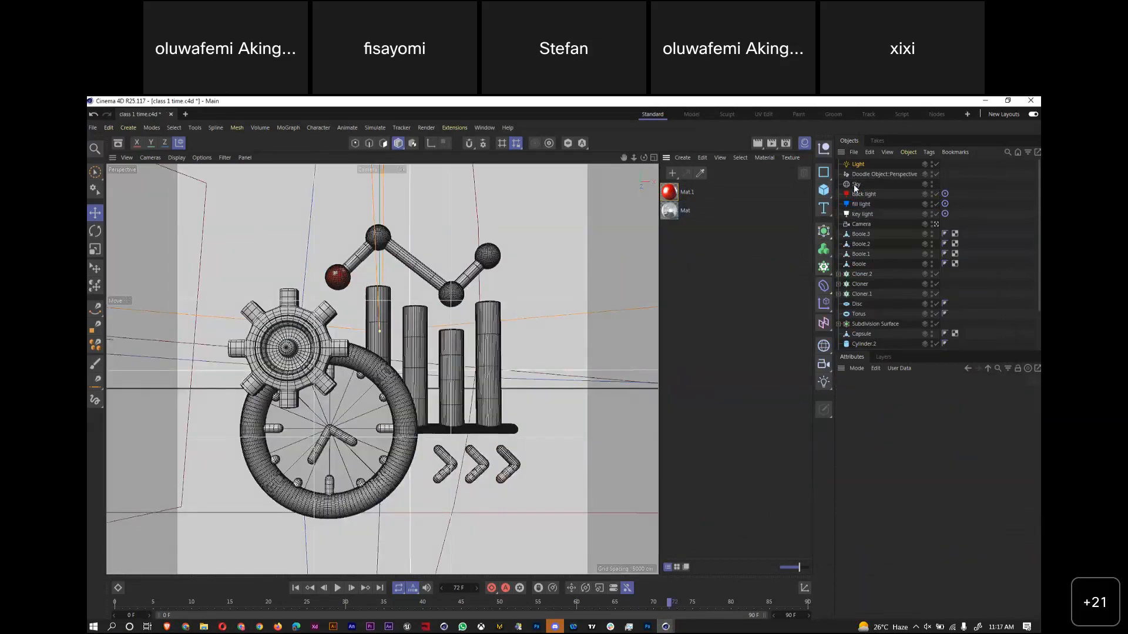
Apply the Mat studio image material to the Sky object, save the project and render the perspective view
left_click(855, 184)
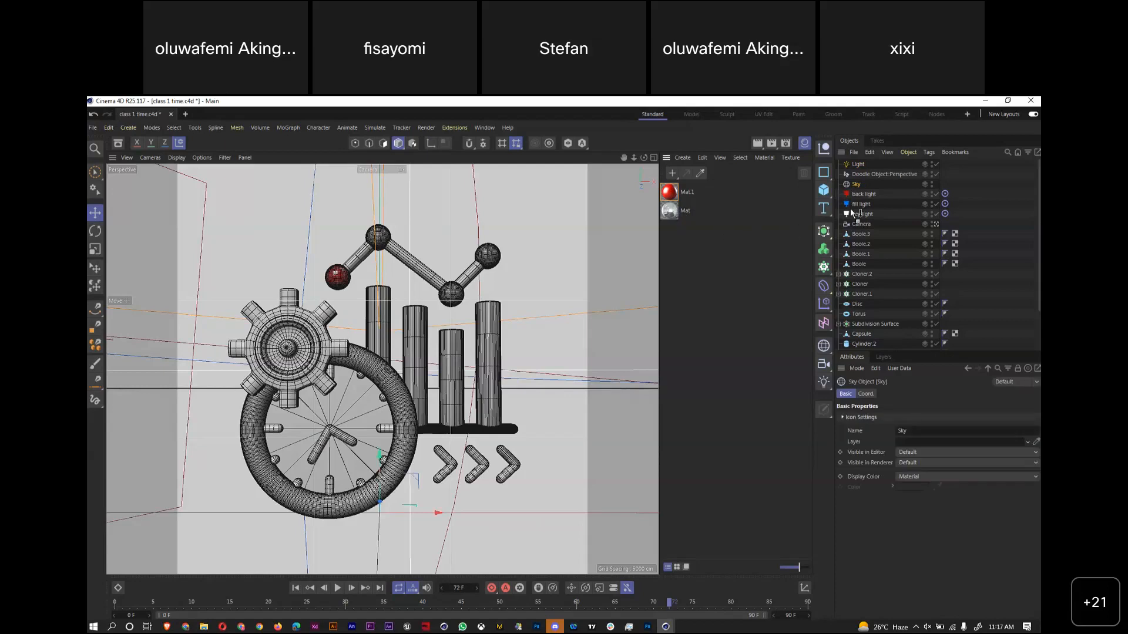
left_click_drag(857, 188, 856, 184)
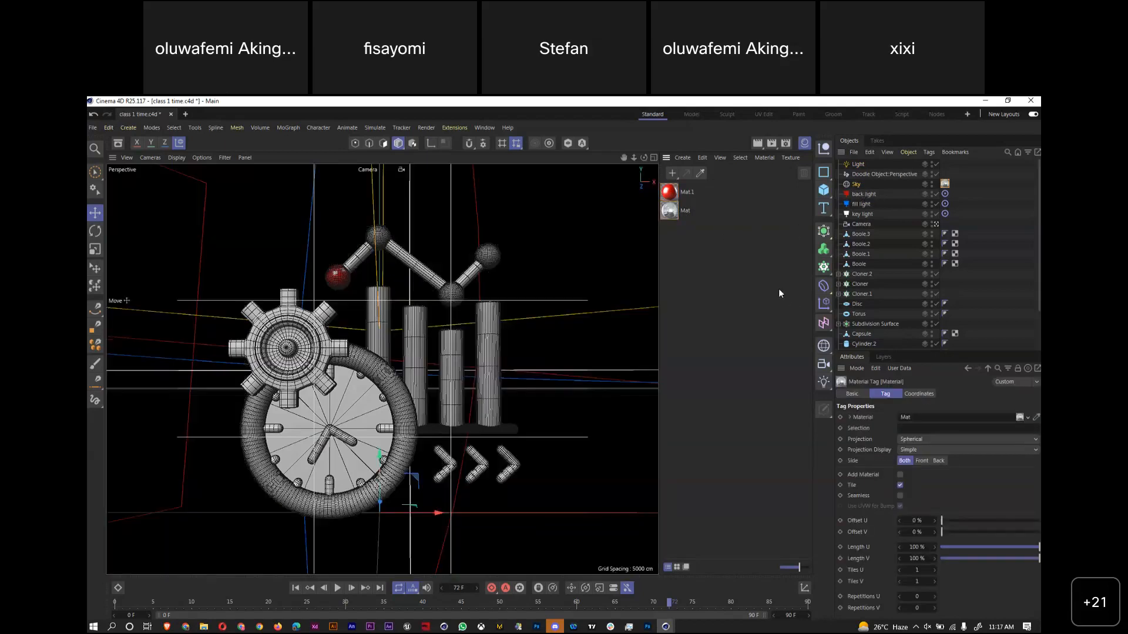
key("ctrl+s")
key("ctrl+r")
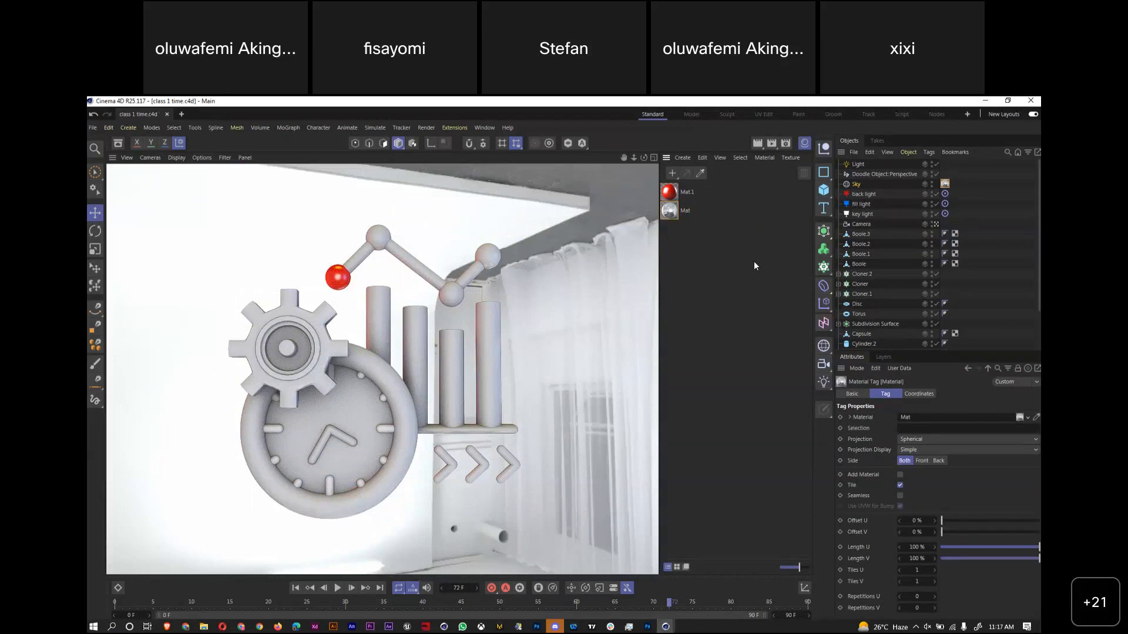
Switch to Photoshop to look at the photo_studio_01_4k.exr panorama, and return to the Cinema 4D scene
left_click(648, 627)
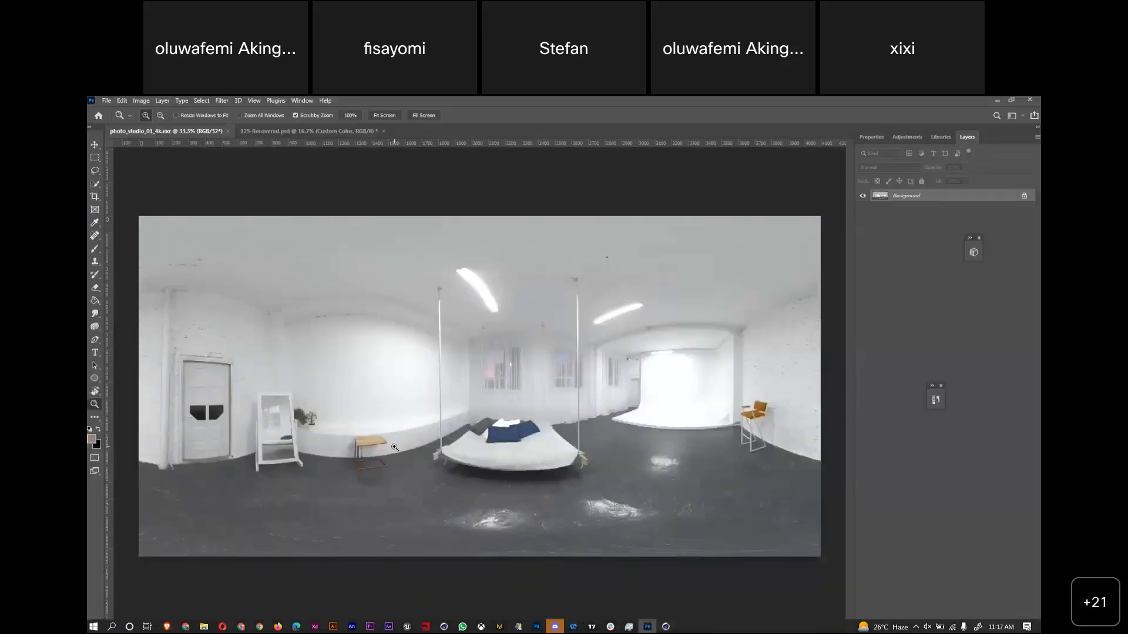
left_click(995, 100)
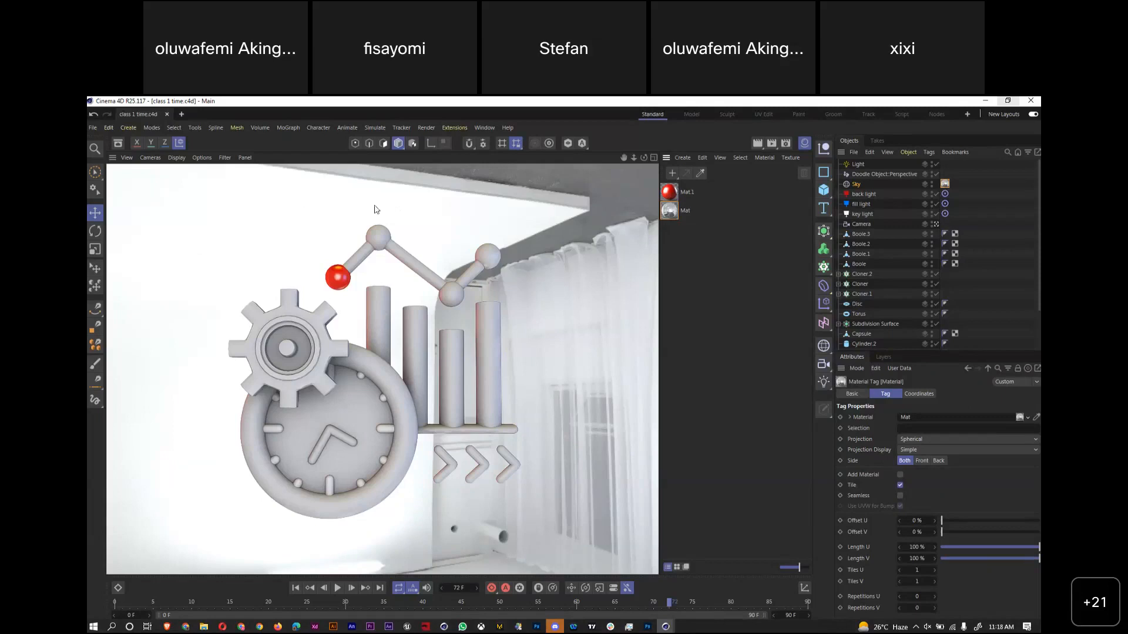
left_click(411, 553)
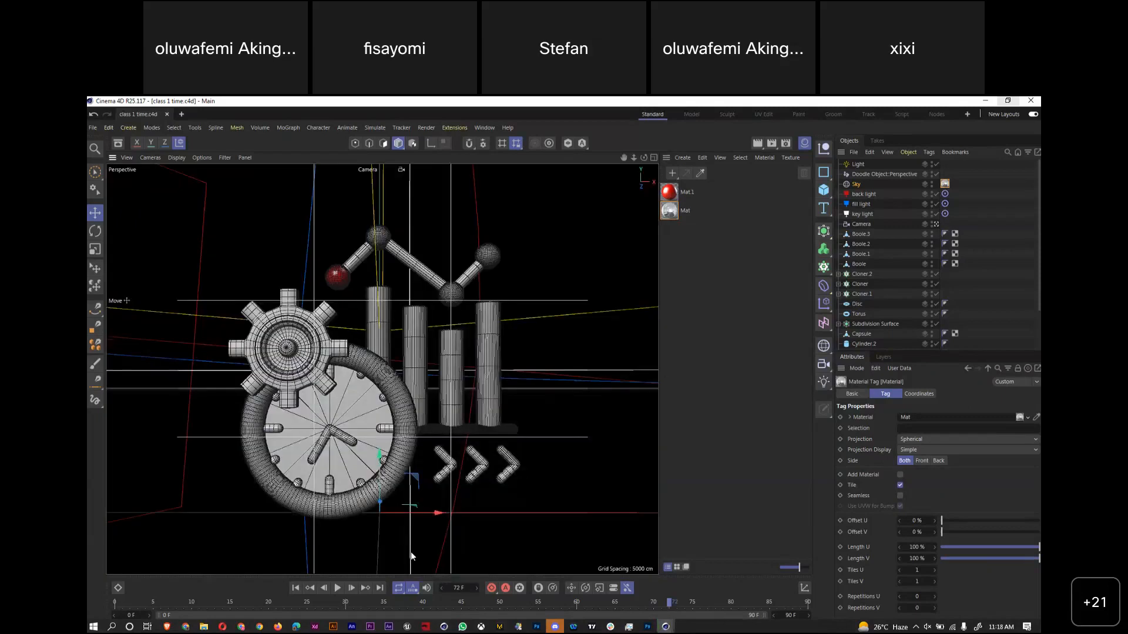
Add a Compositing tag to the Sky object with Seen by Camera disabled and render the perspective view
right_click(855, 183)
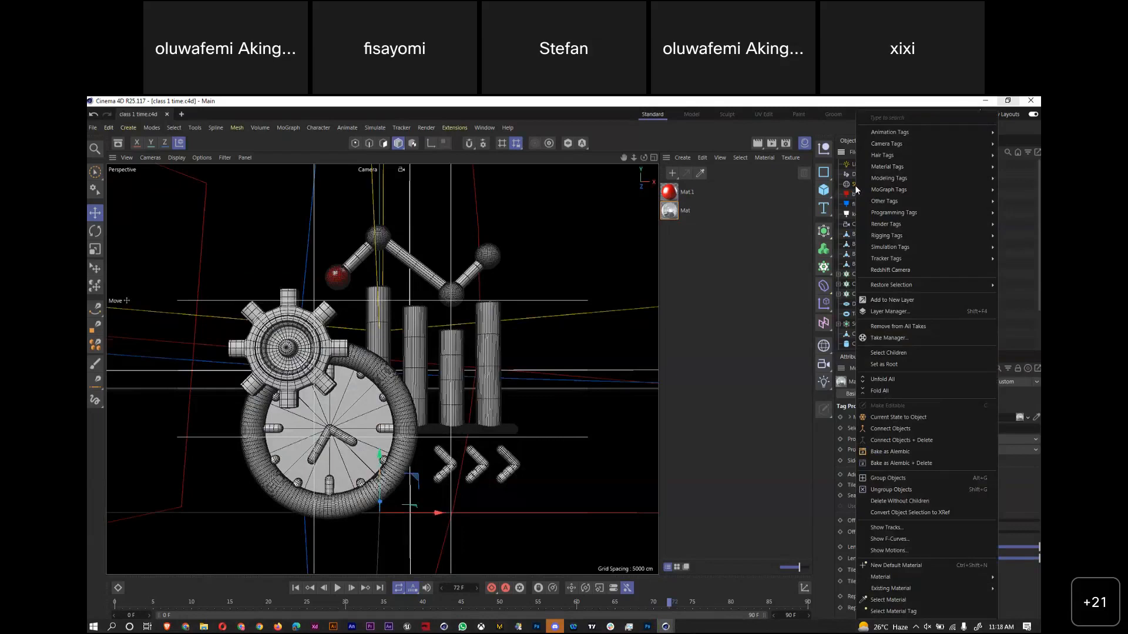
mouse_move(857, 186)
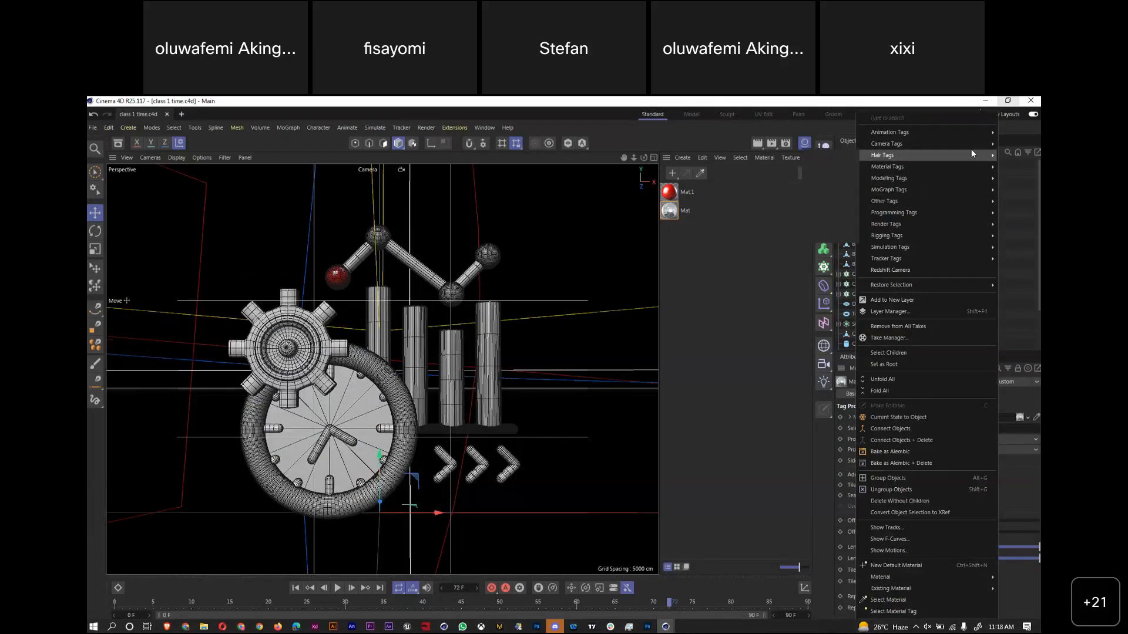
mouse_move(919, 222)
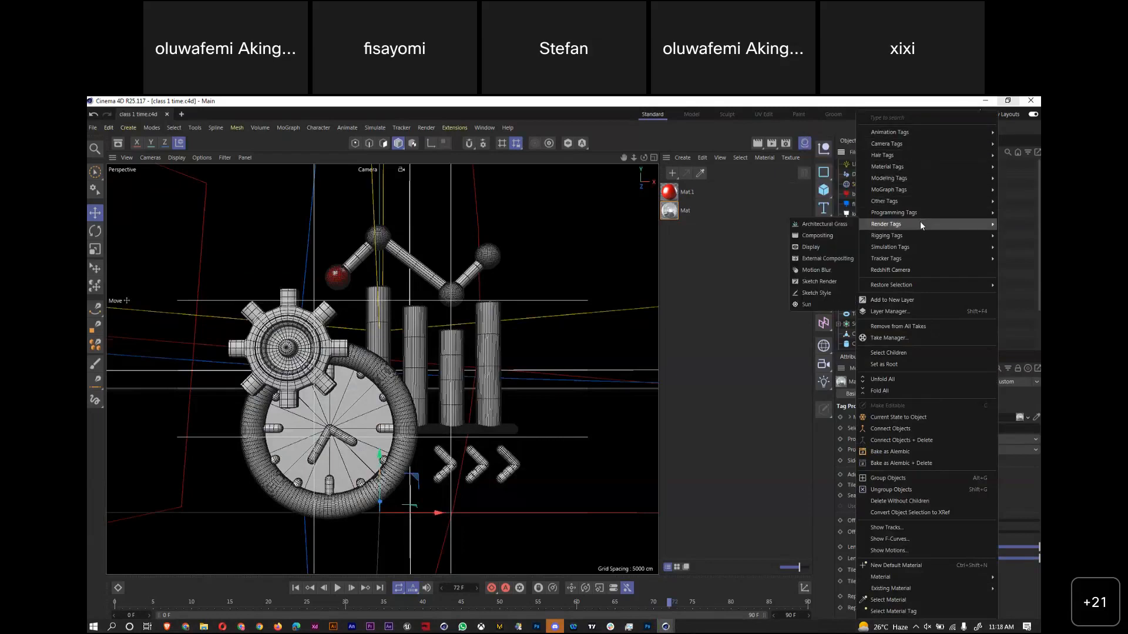
left_click(818, 237)
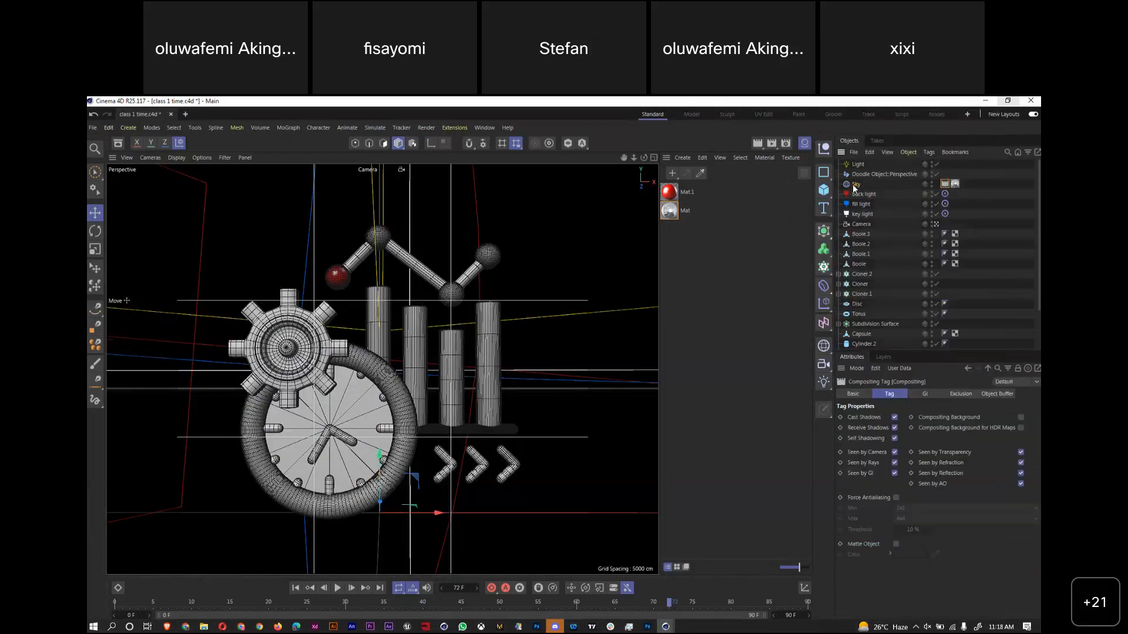
left_click(894, 452)
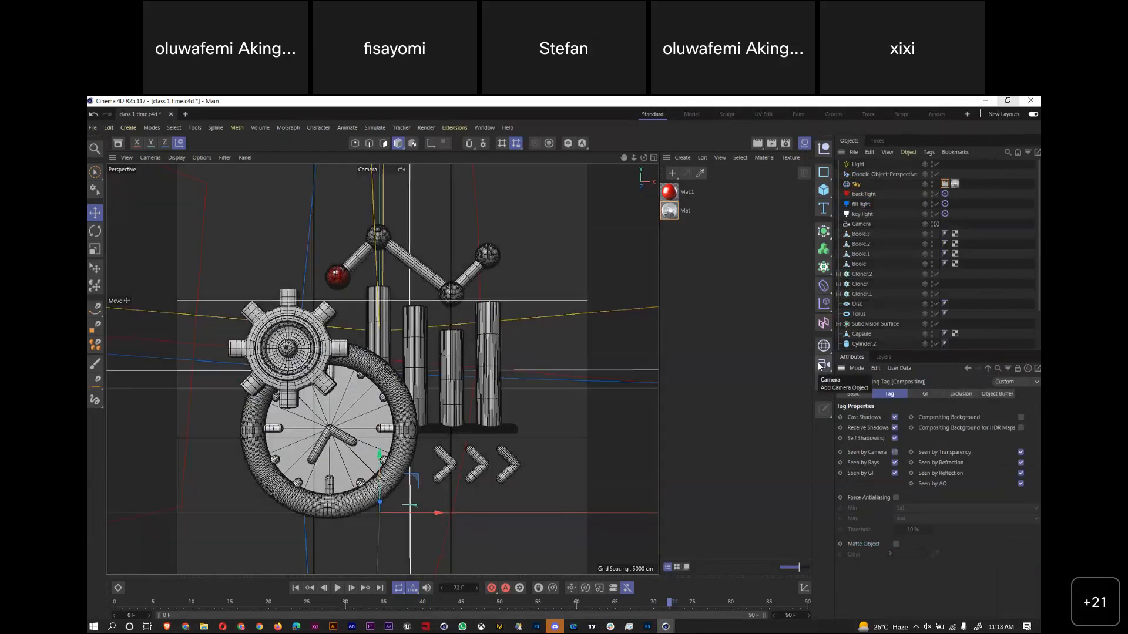
key("ctrl+r")
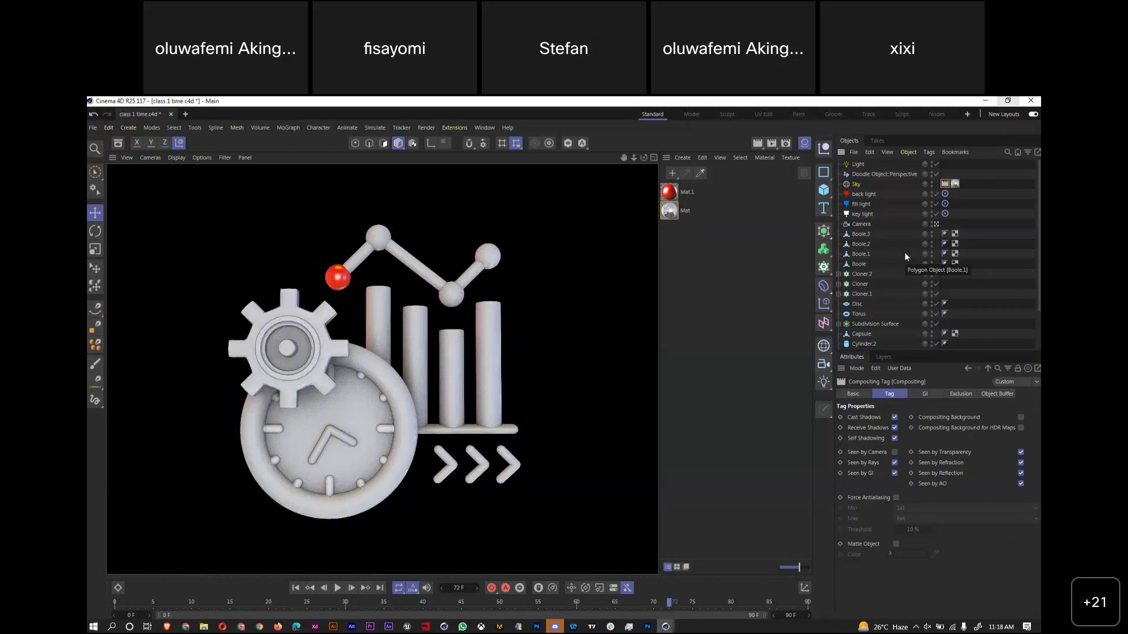
Set the yellow light to 88% intensity with Shadow Maps (Soft) shadows and Visible Light set to Visible, and render the view
left_click(858, 164)
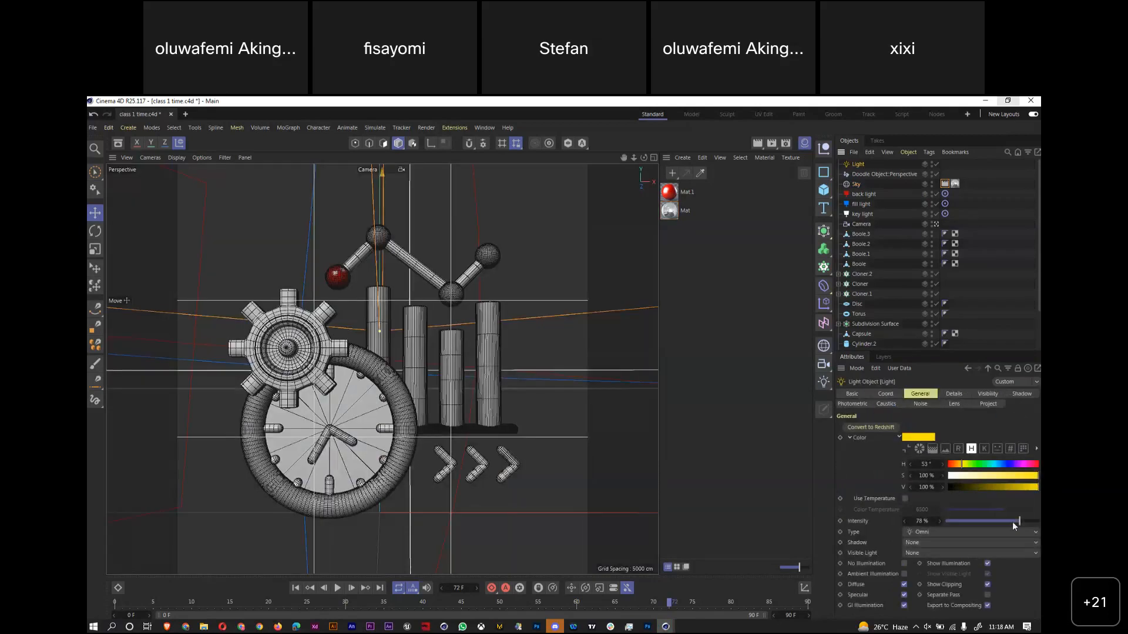
left_click_drag(1020, 520, 1031, 520)
left_click(927, 542)
left_click(936, 565)
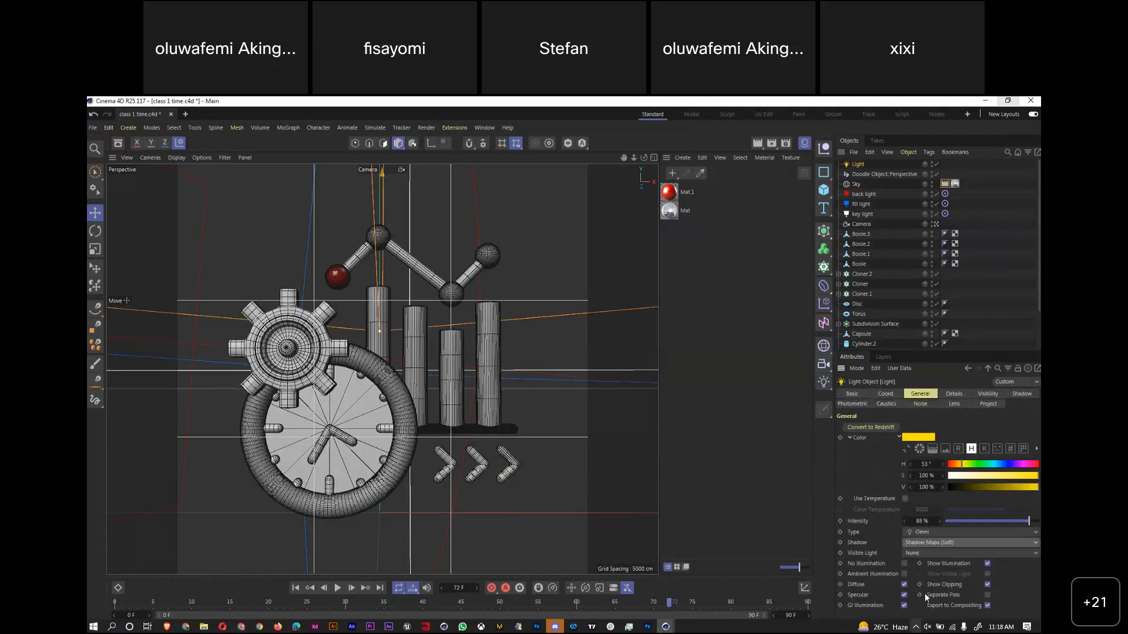
left_click(940, 553)
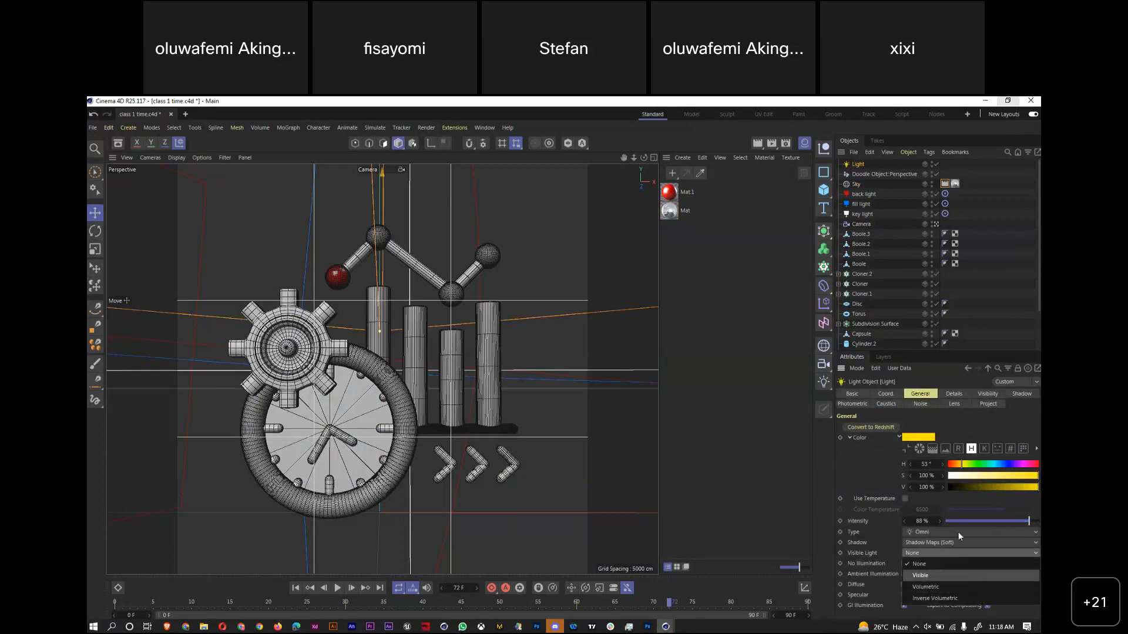
left_click(920, 575)
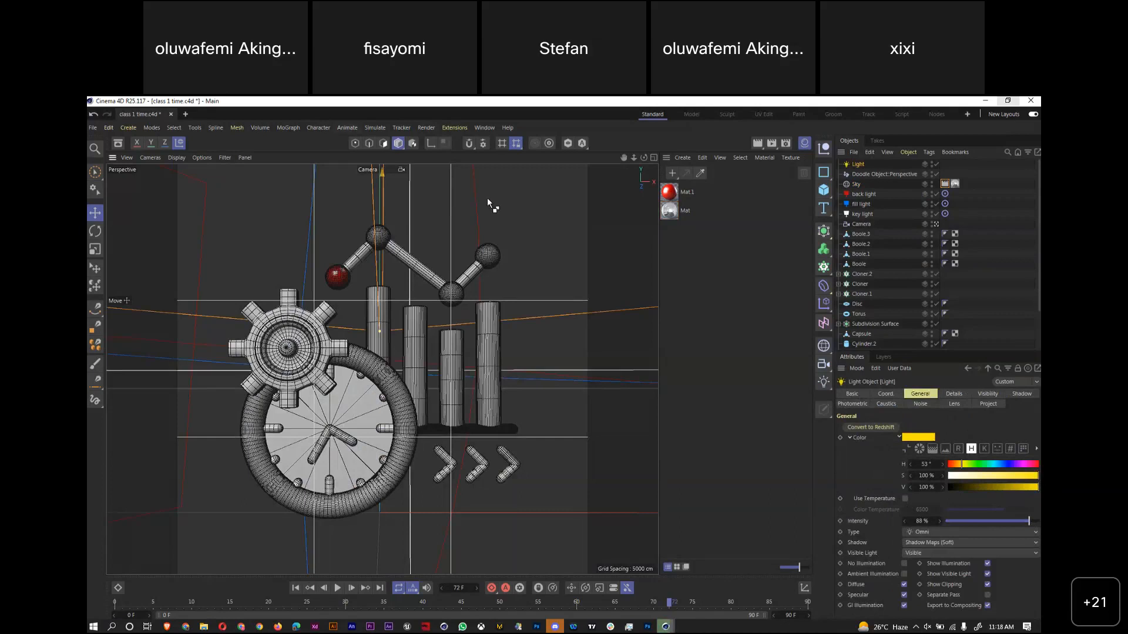
key("ctrl+r")
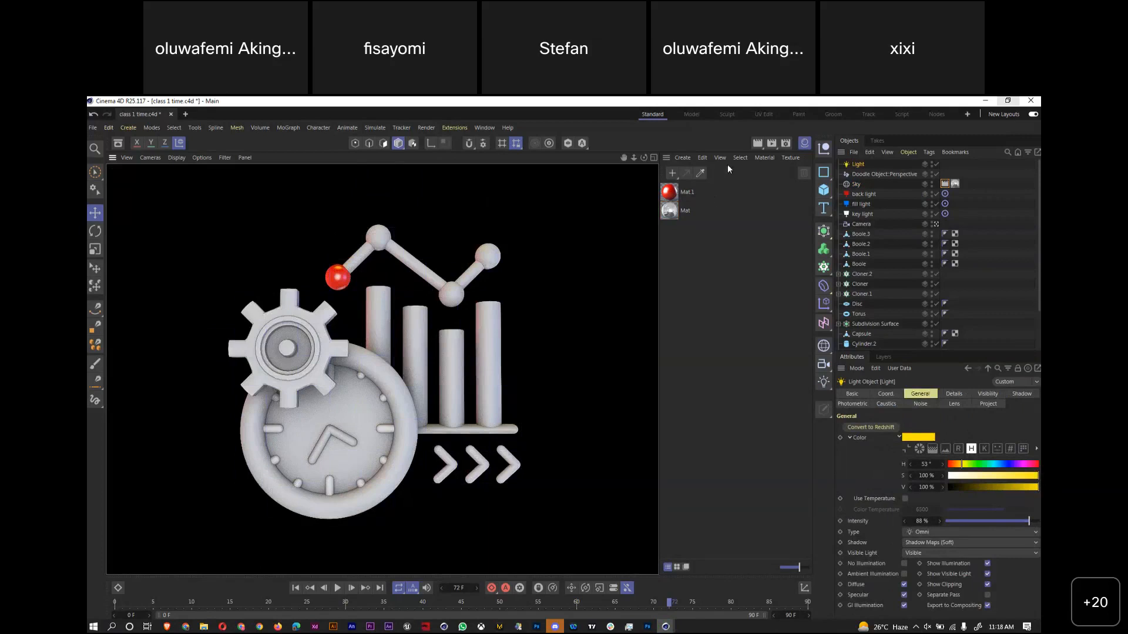
Select the fill light and display its placement in a full-size top view
left_click(653, 158)
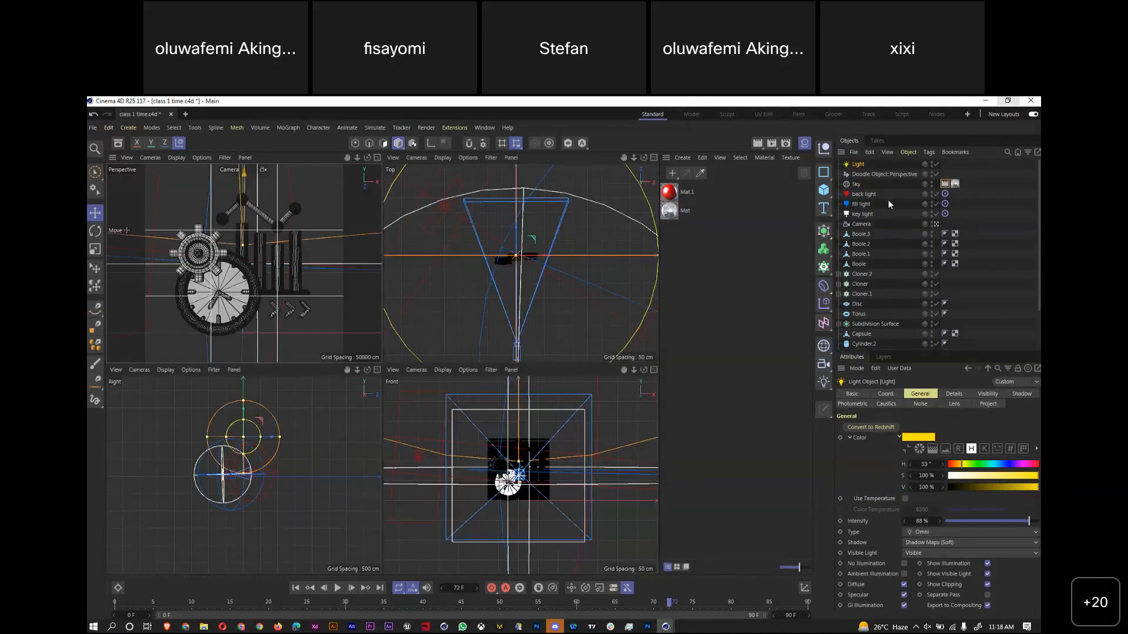
left_click(648, 185)
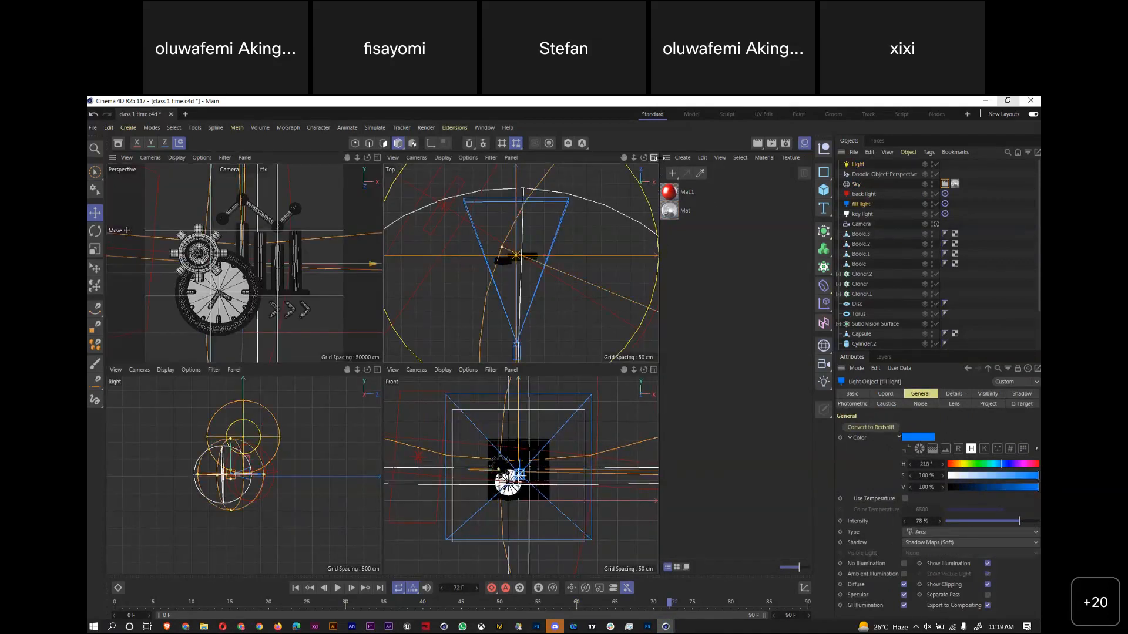
left_click(652, 157)
scroll(604, 209, "down", 5)
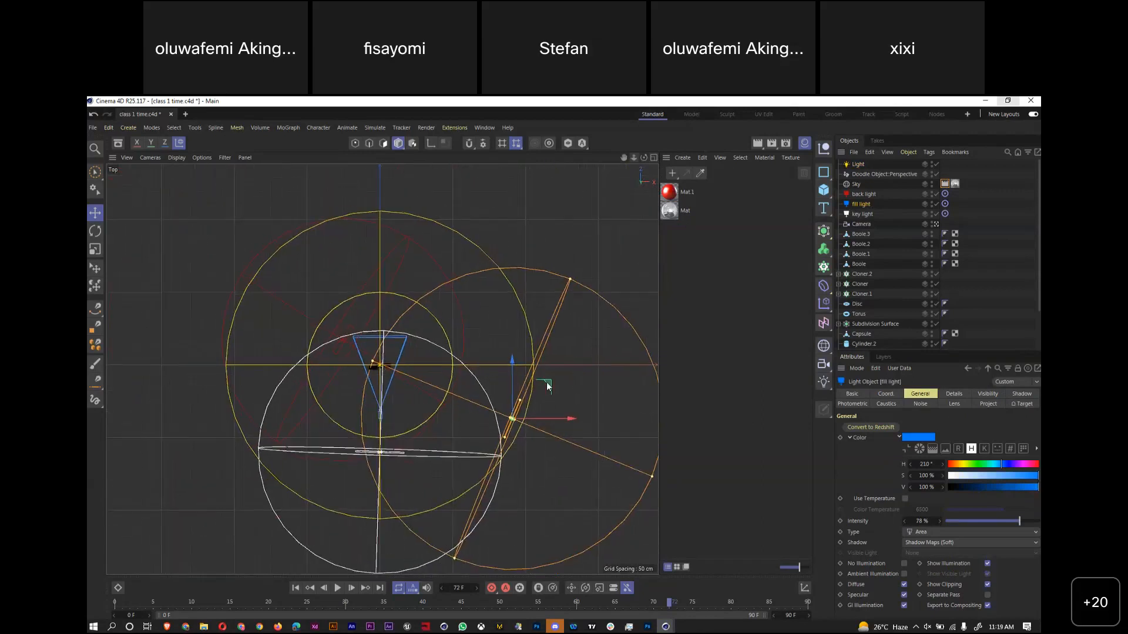
Move the fill light closer to the centre of the scene in the Top view and save the project
left_click_drag(550, 385, 482, 367)
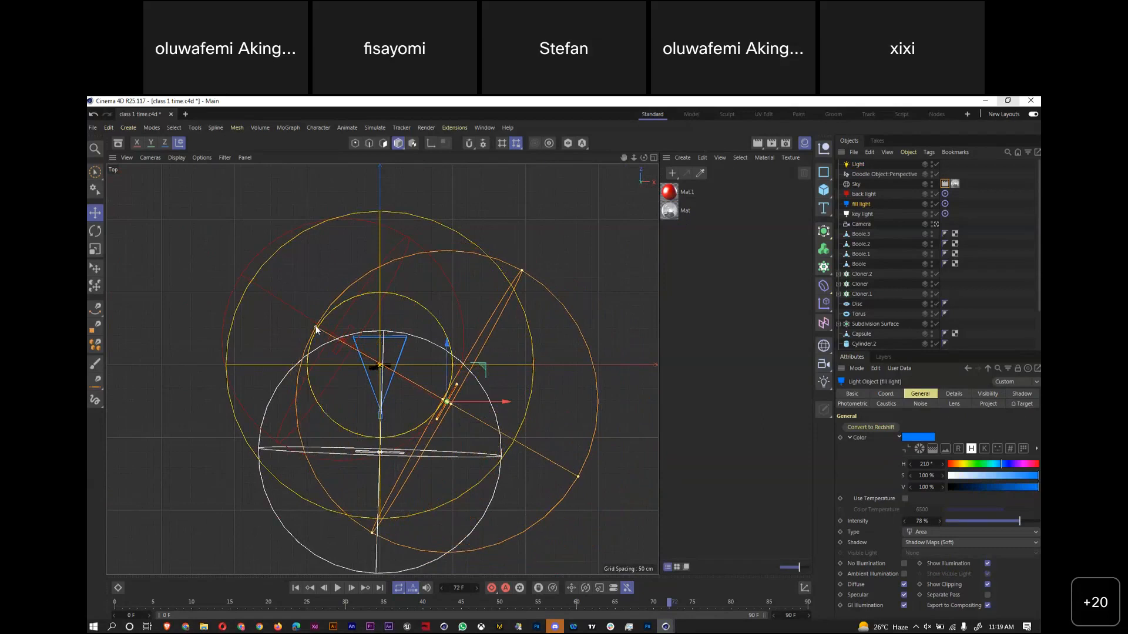
key("ctrl+s")
left_click(654, 156)
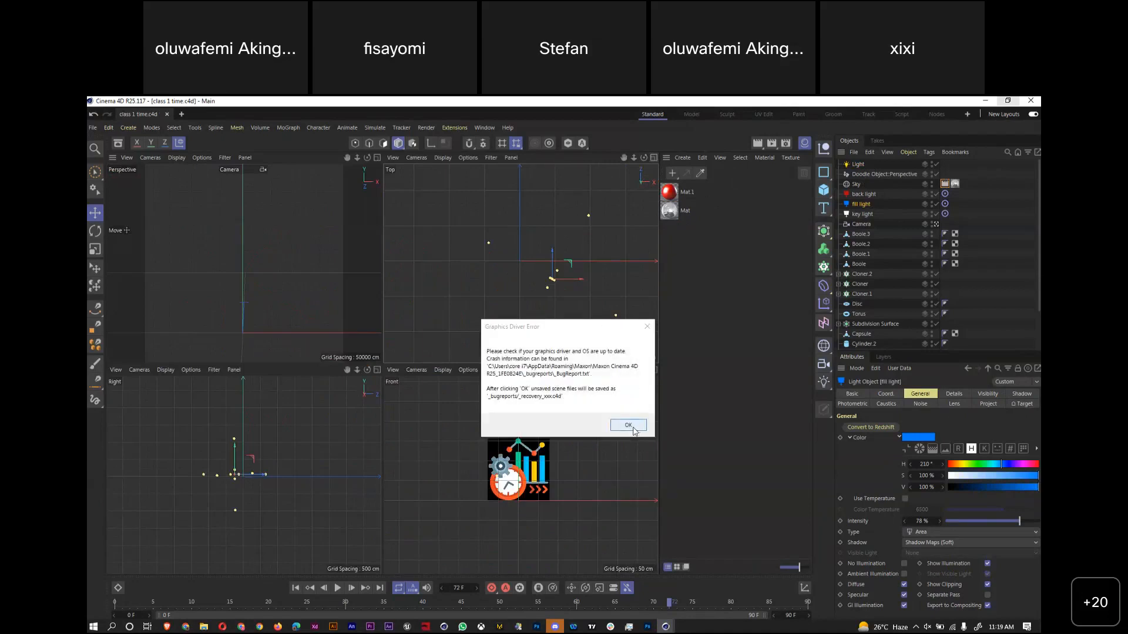
Dismiss the graphics driver error and relaunch Maxon Cinema 4D 25
left_click(633, 430)
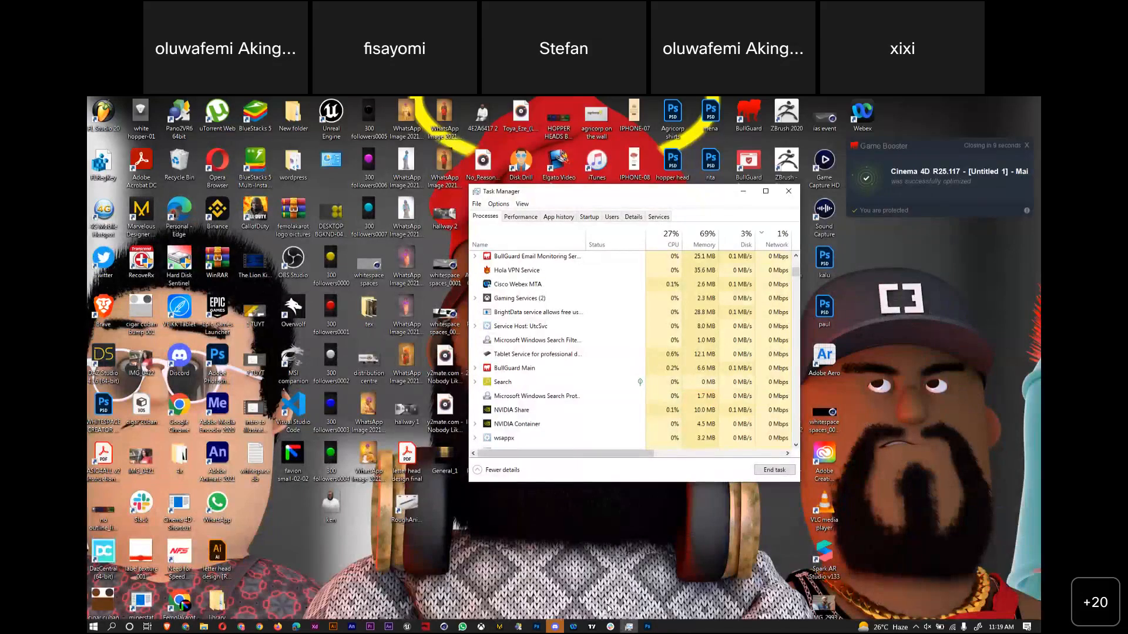
key("super")
type("c in")
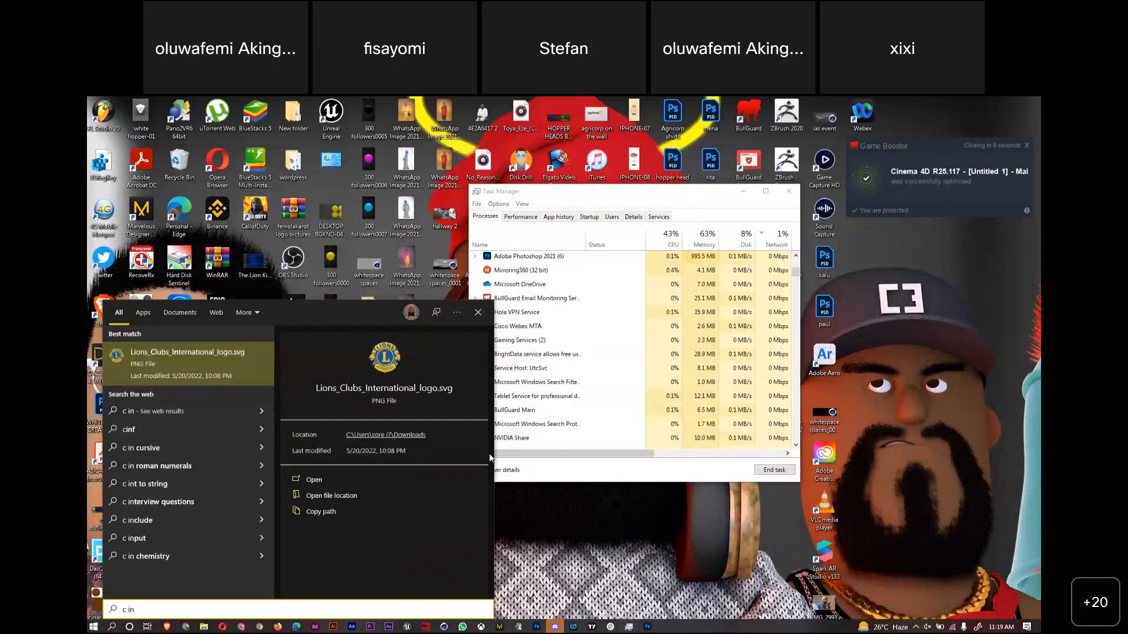
key("BackSpace")
key("BackSpace")
key("BackSpace")
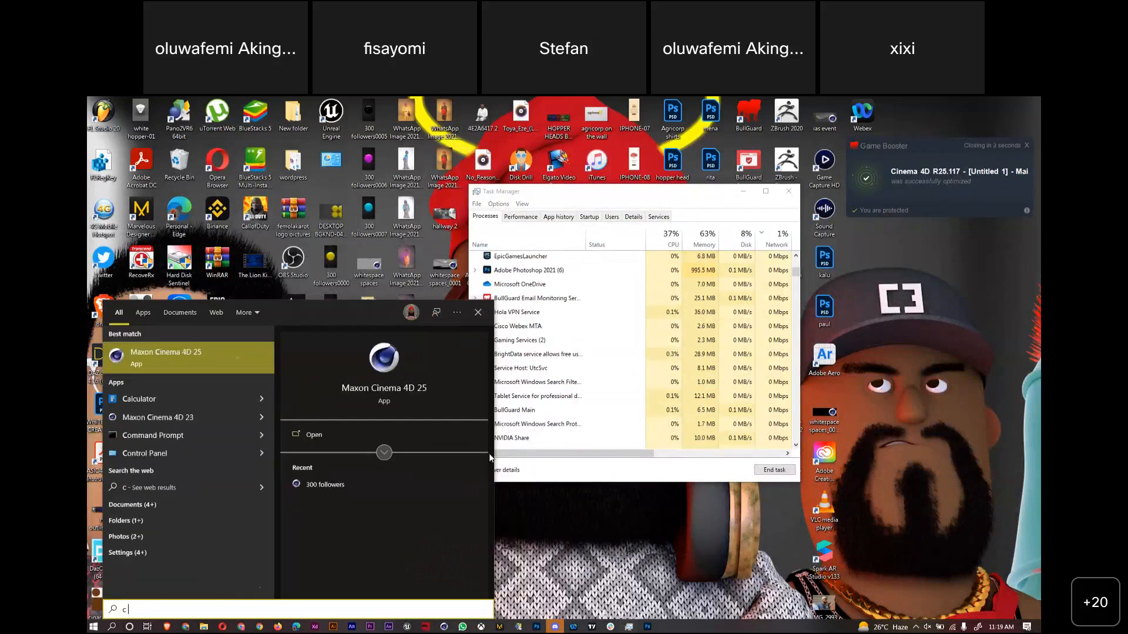
key("Return")
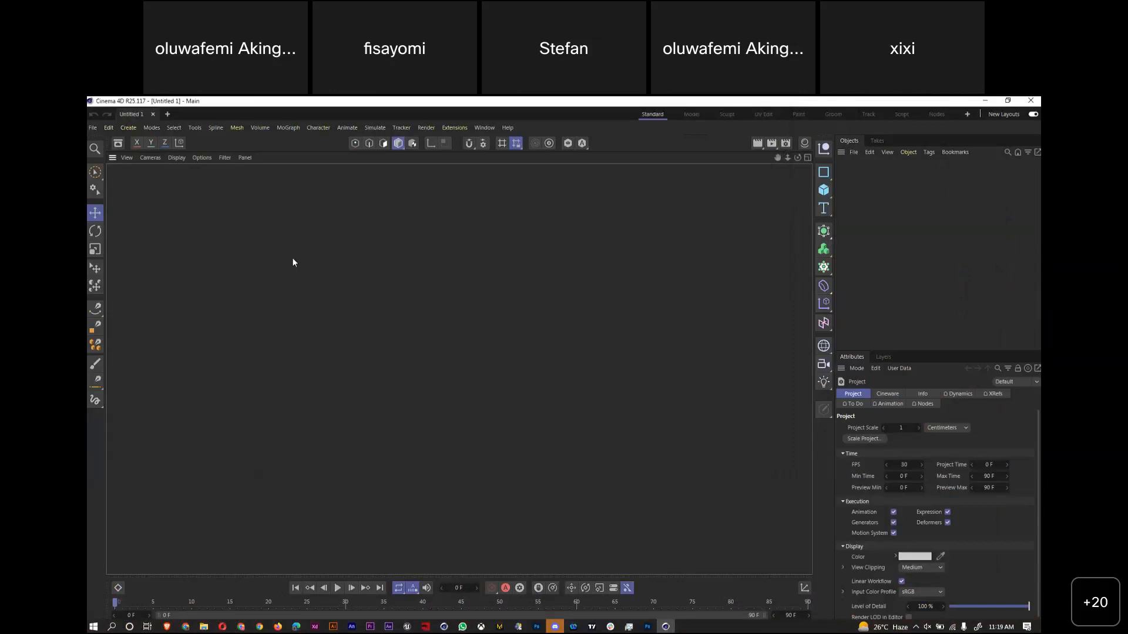
Reopen the recent project class 1 time.c4d
left_click(92, 127)
mouse_move(185, 166)
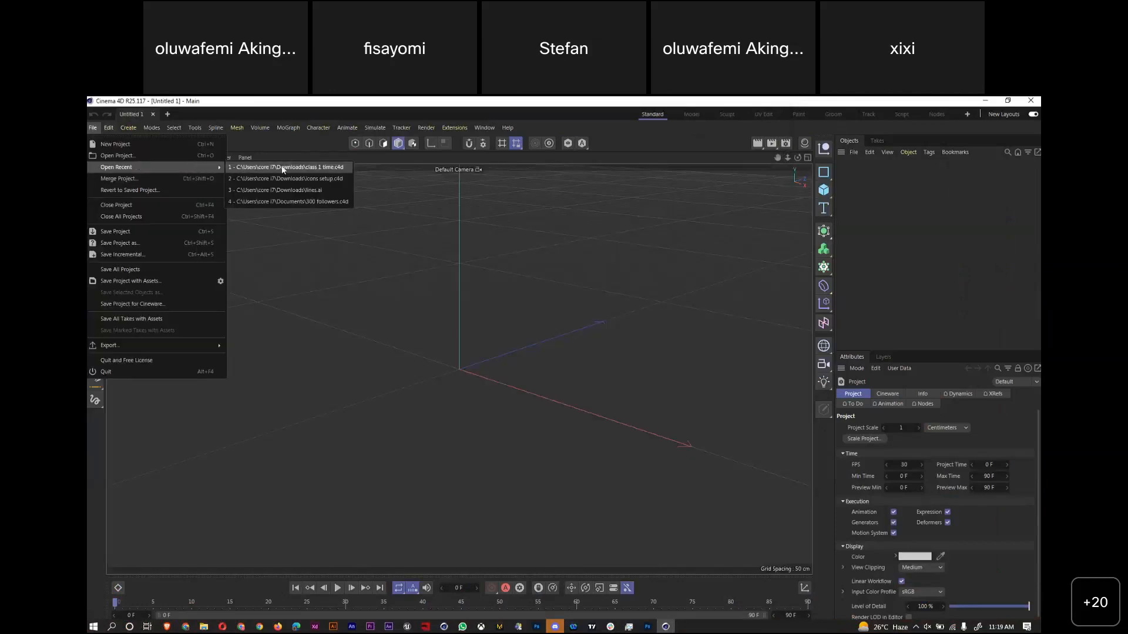
left_click(312, 167)
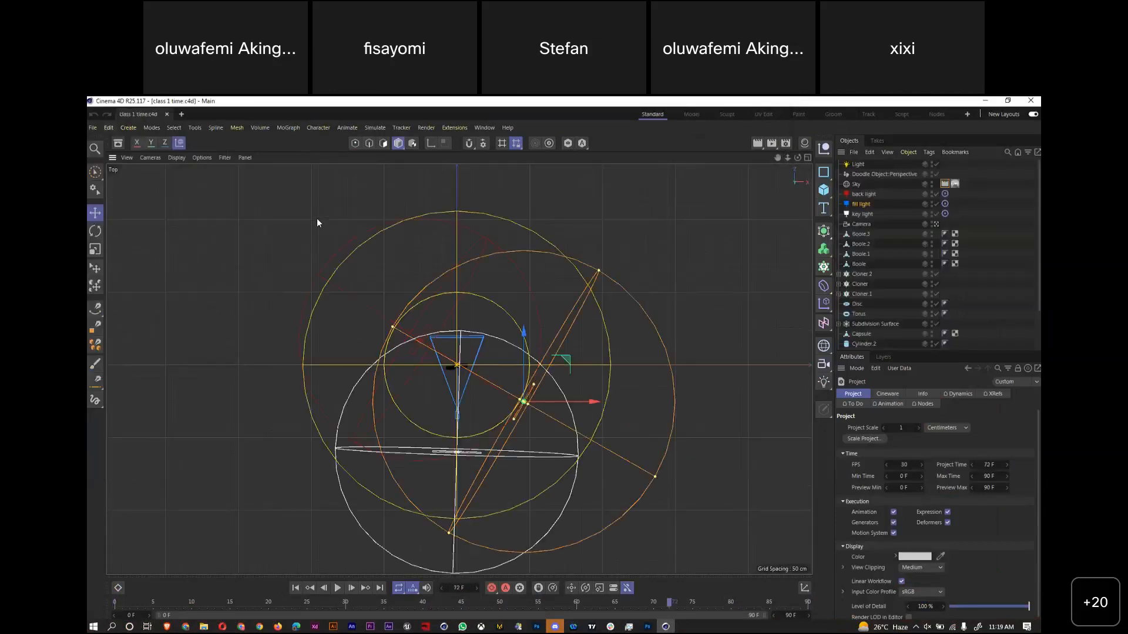
Maximize the Perspective camera view and render it in the viewport
left_click(808, 157)
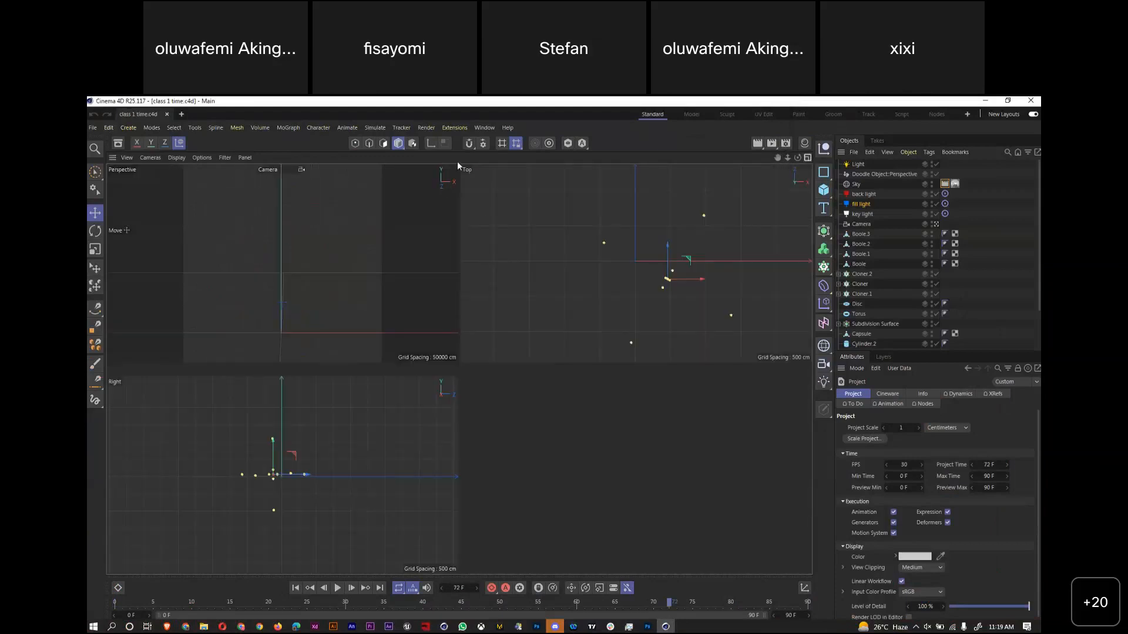
left_click(454, 157)
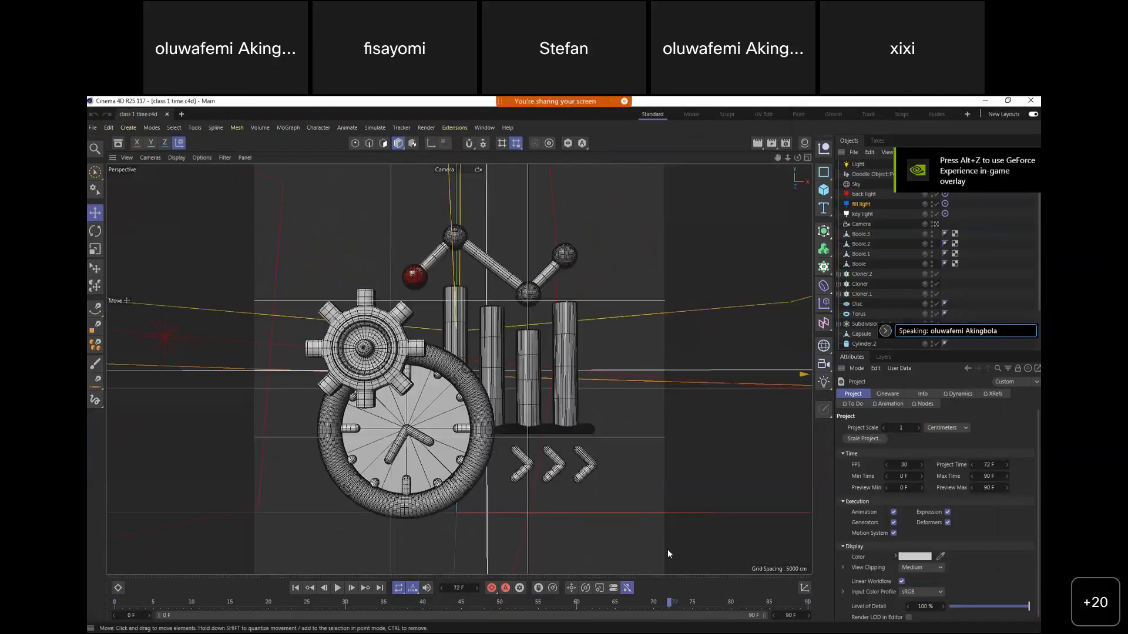
key("ctrl+r")
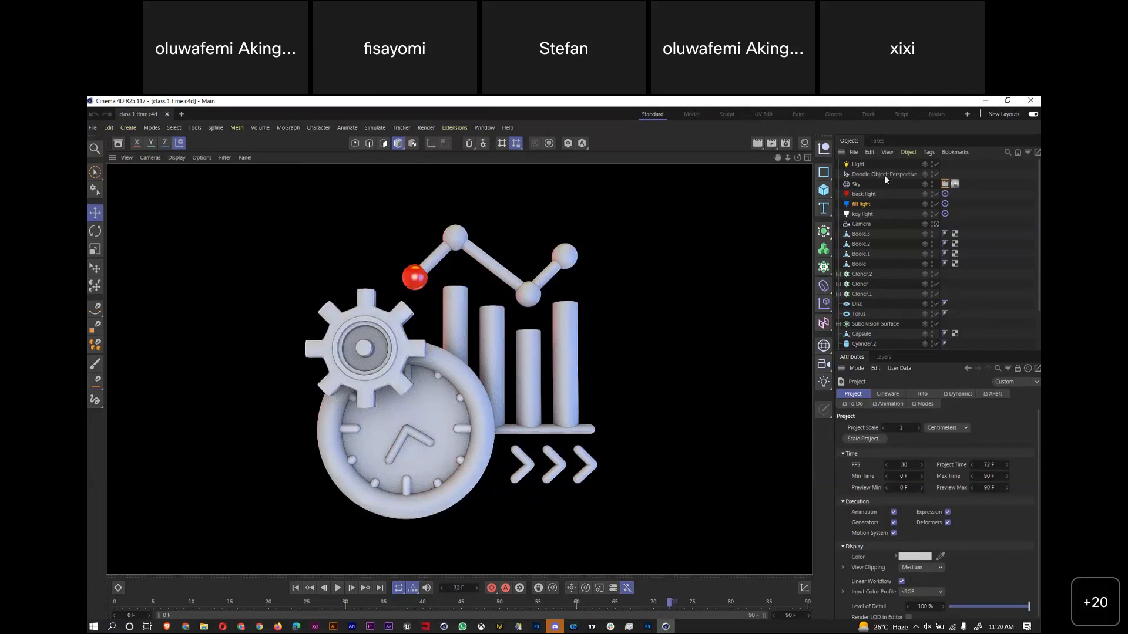
Lower the Environment brightness of the sky's material to 89%
left_click(955, 181)
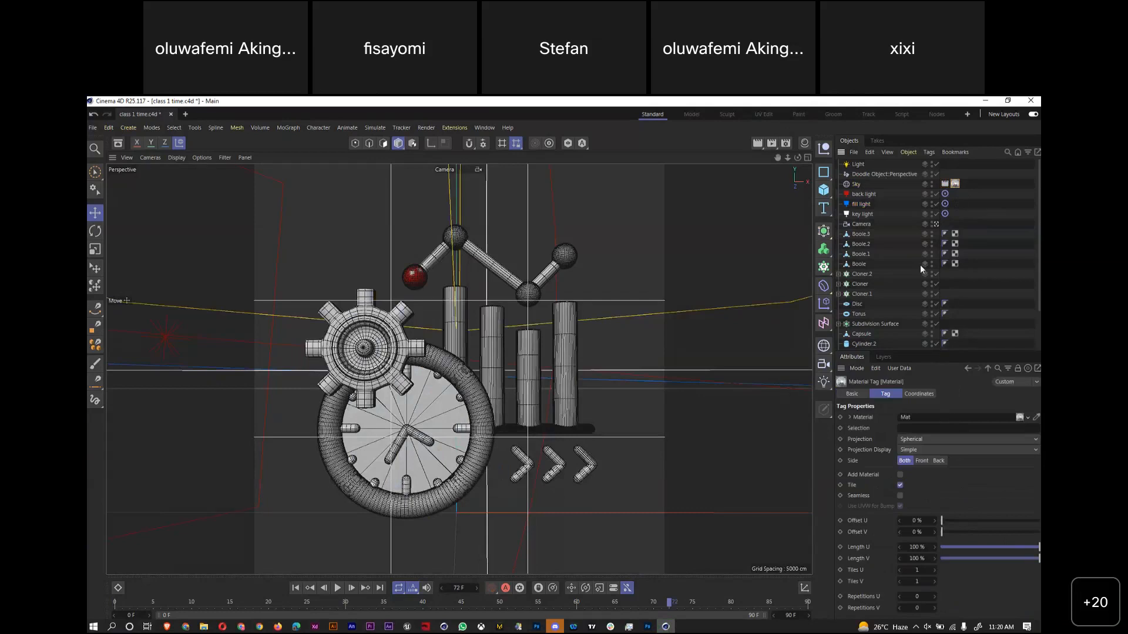
left_click(862, 183)
left_click(955, 185)
double_click(956, 185)
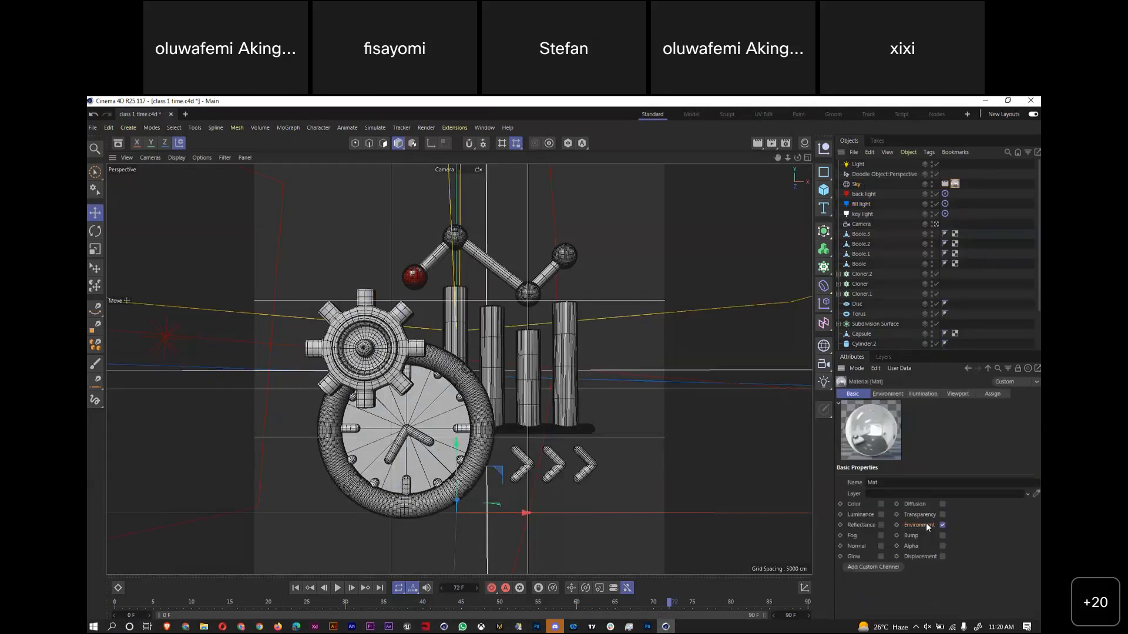
left_click(887, 393)
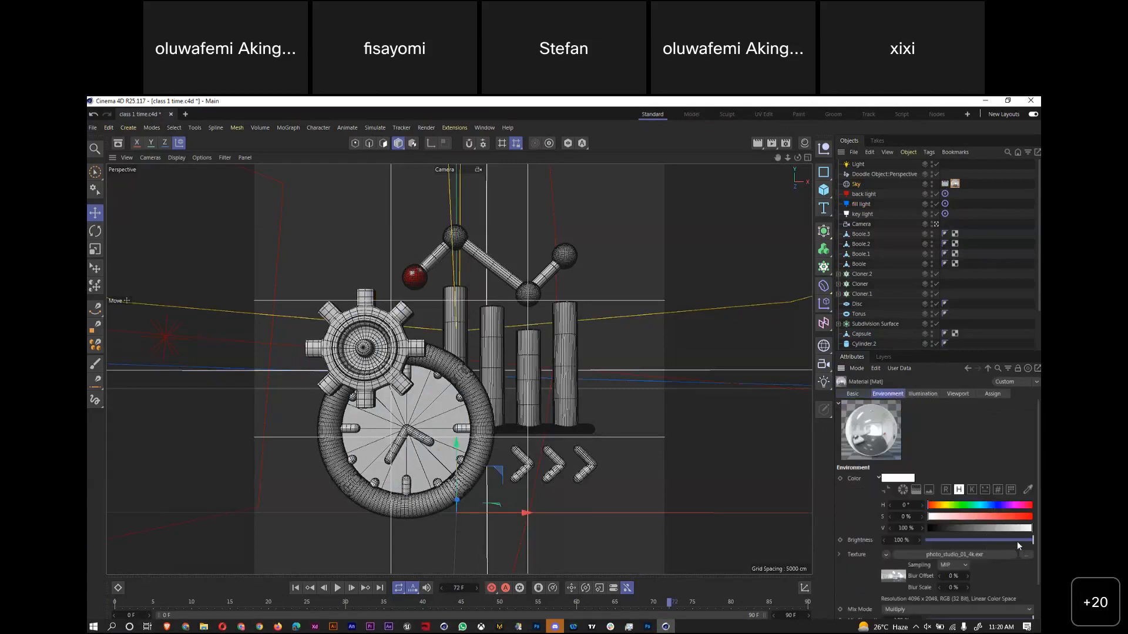
left_click_drag(1028, 541, 1002, 537)
left_click(731, 245)
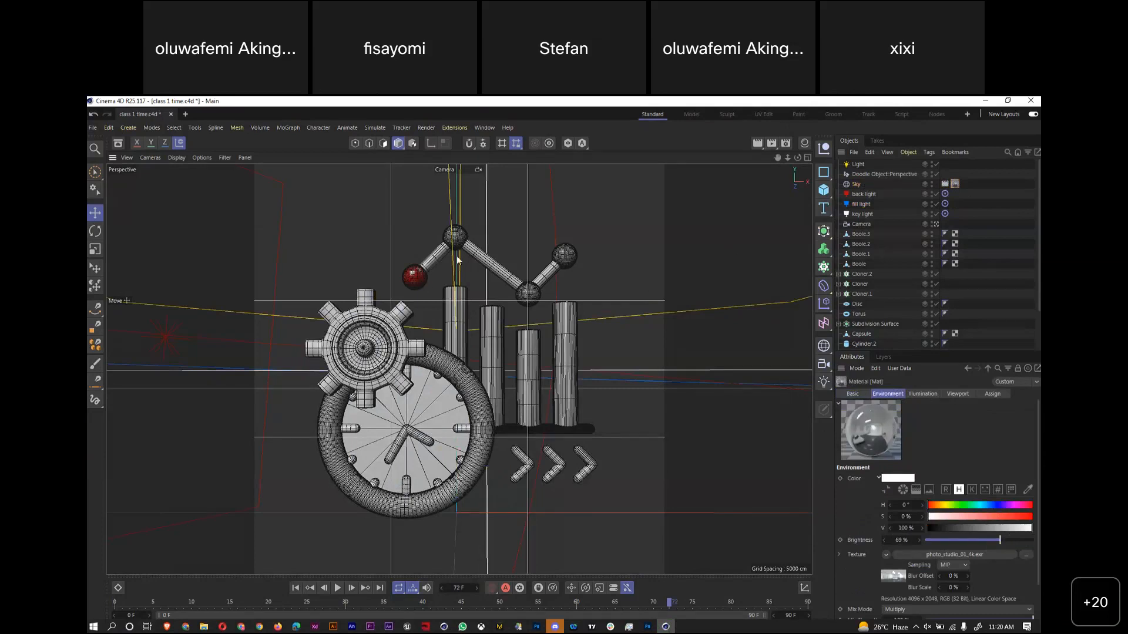
Show the Material Manager and duplicate the red material Mat.1 three times
left_click(805, 145)
left_click(672, 194)
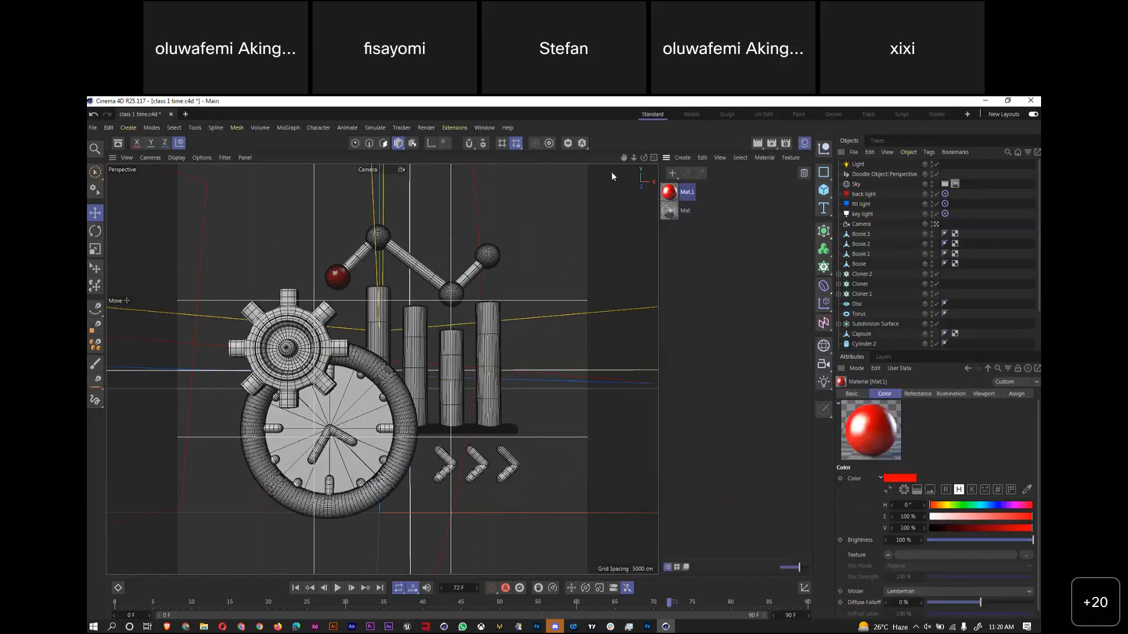
right_click(685, 195)
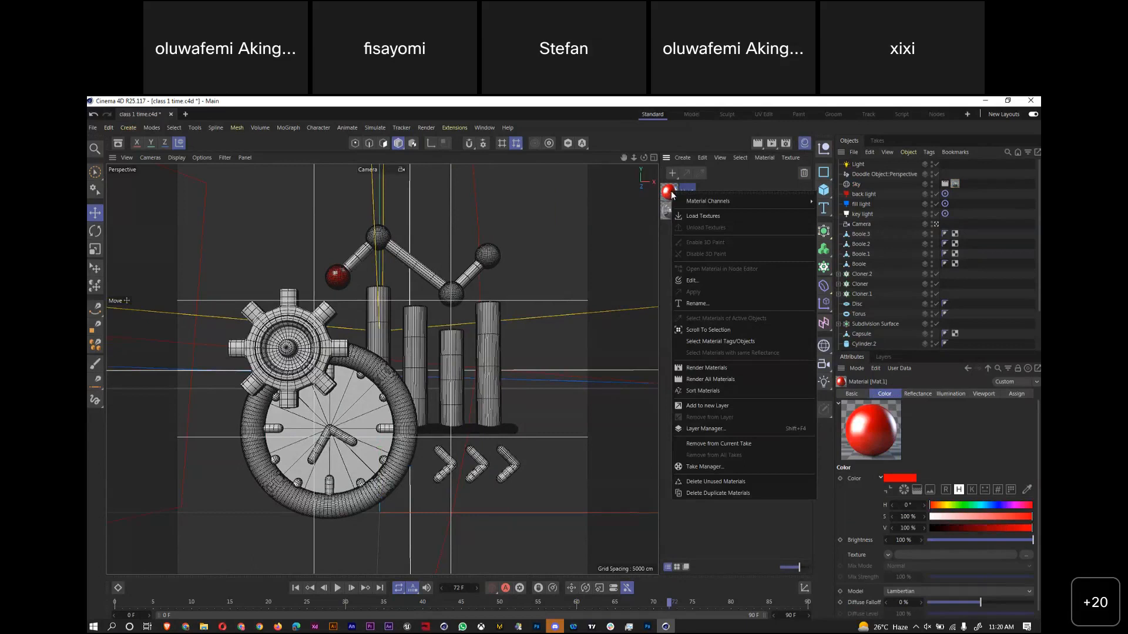
mouse_move(728, 201)
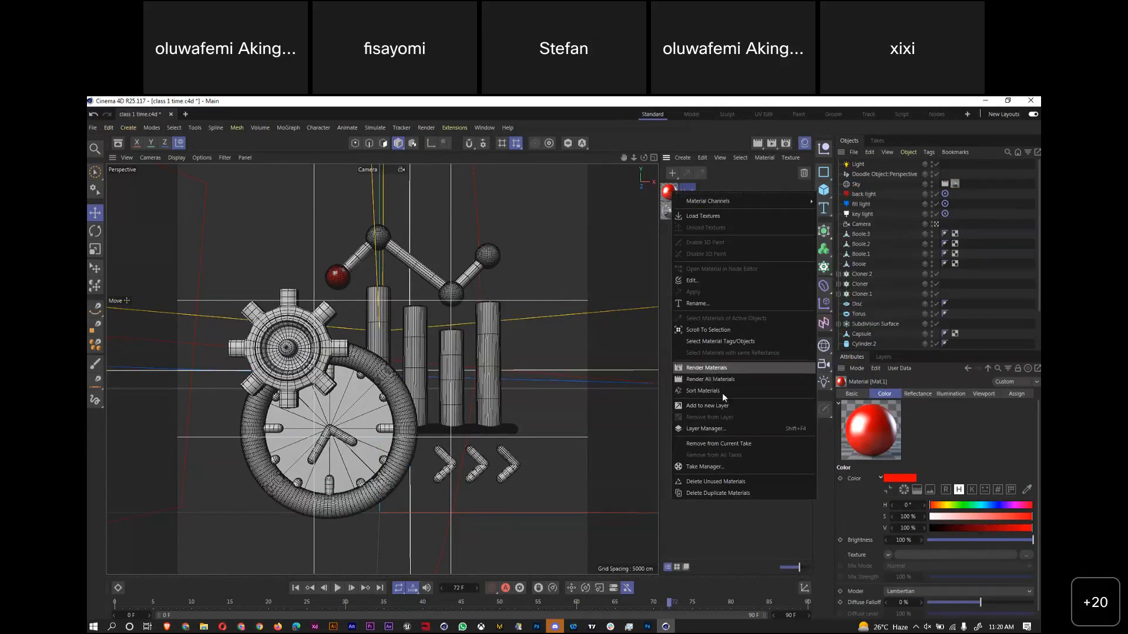
left_click(717, 533)
left_click_drag(673, 194, 710, 238, "ctrl")
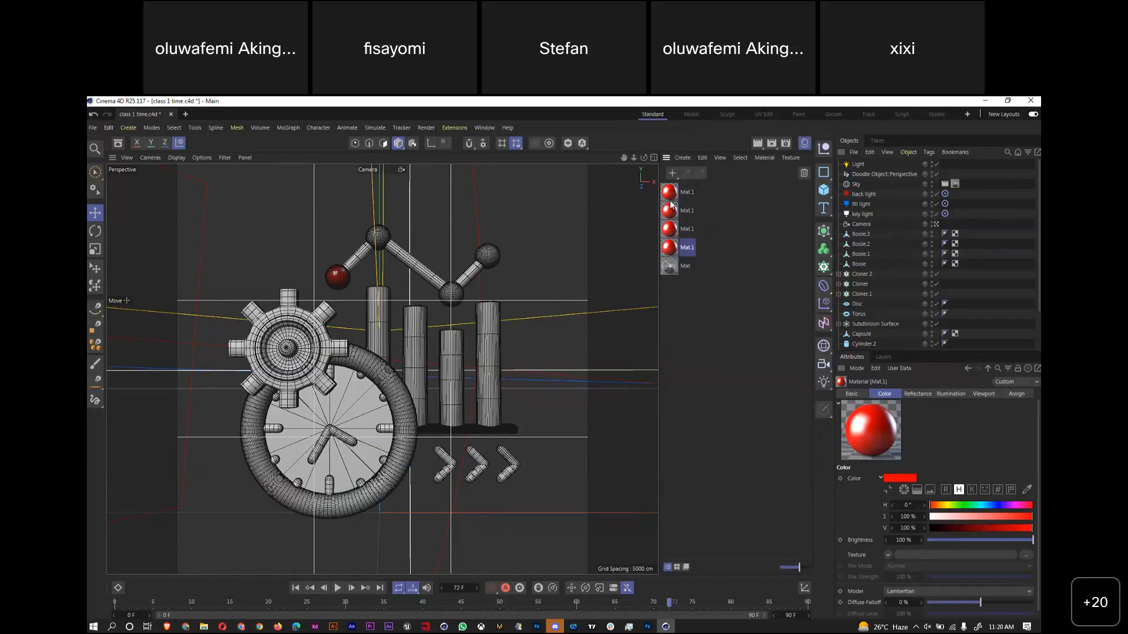
Recolor the second Mat.1 material green with a hue of 129°
double_click(675, 212)
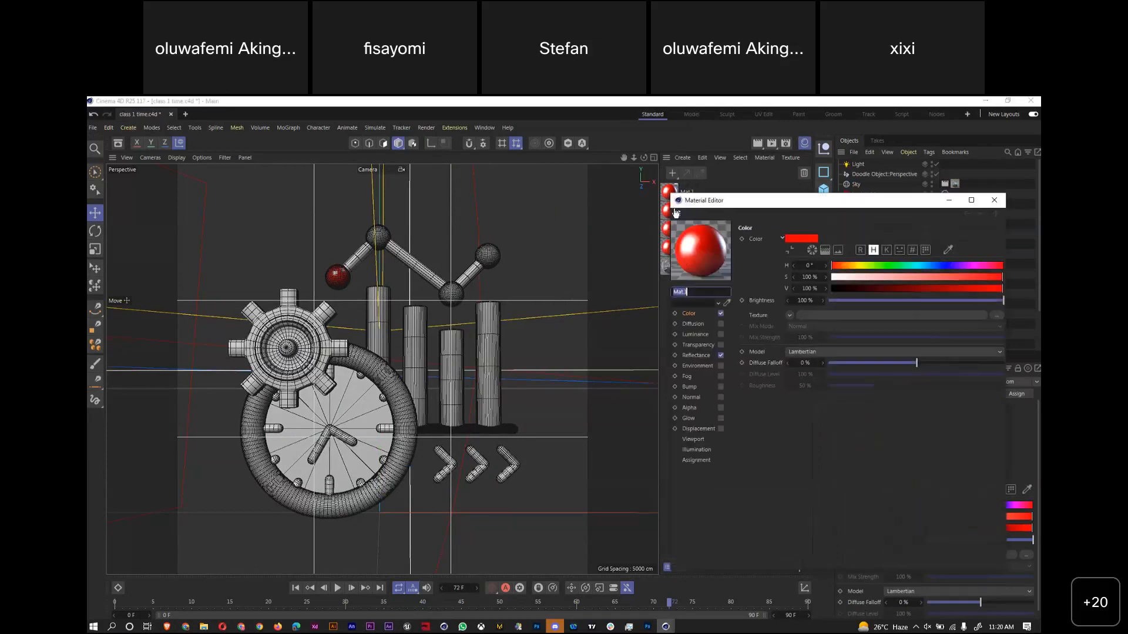
left_click(893, 266)
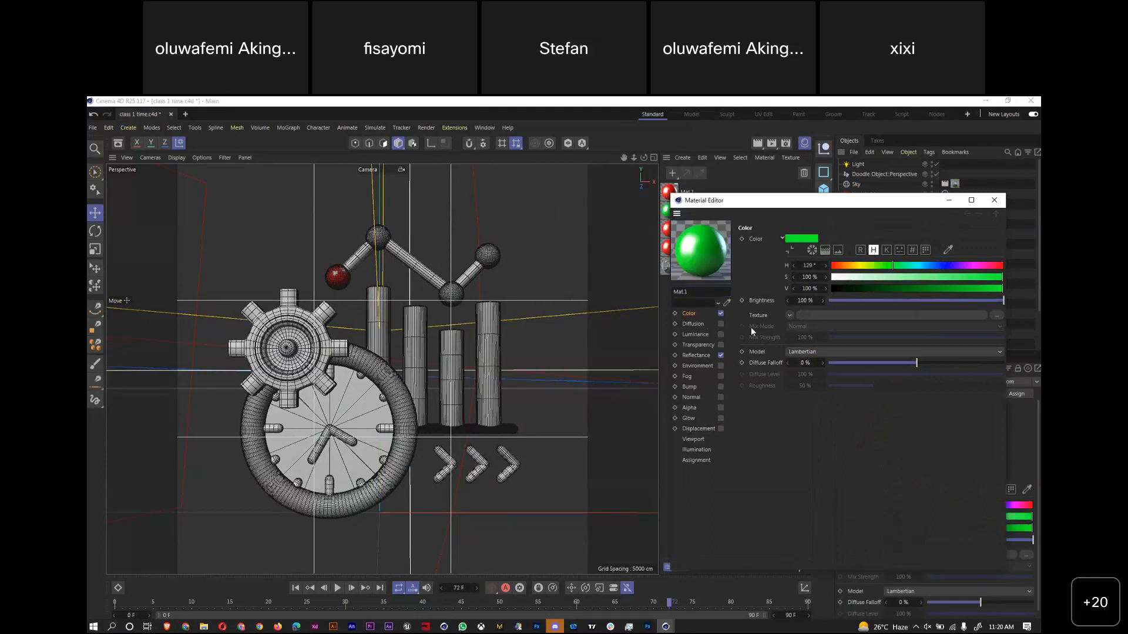
left_click_drag(712, 199, 756, 201)
Set all four Mat.1 materials' reflectance to 62% global reflection brightness, 56% global specular brightness, 18% roughness and 7% reflection strength
left_click(669, 192, "shift")
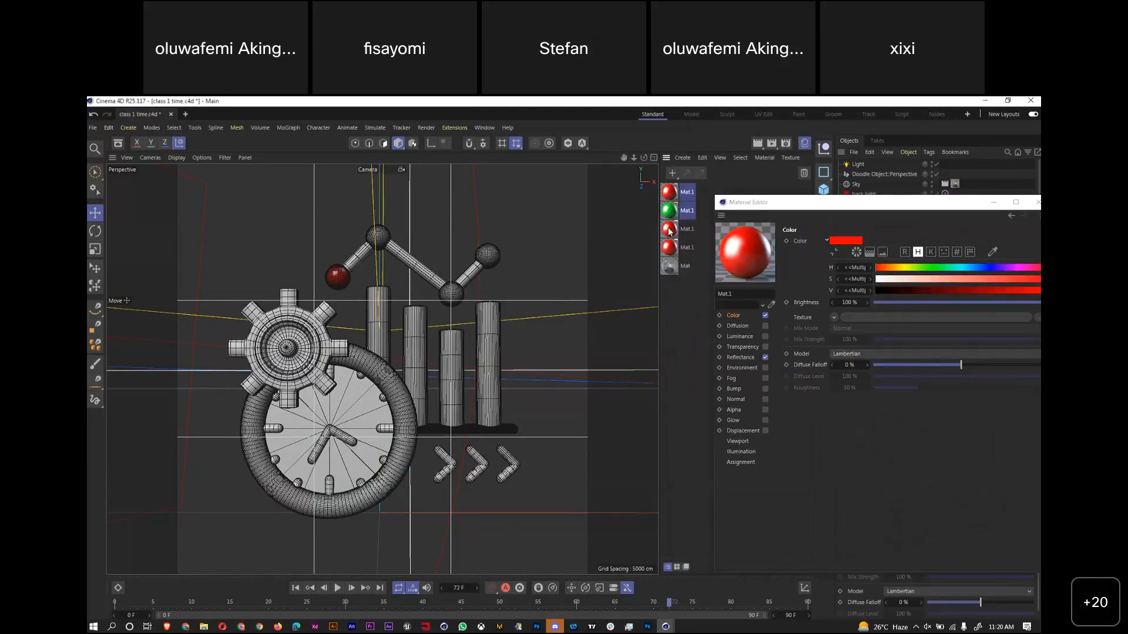
left_click(670, 247, "shift")
left_click(673, 192, "ctrl")
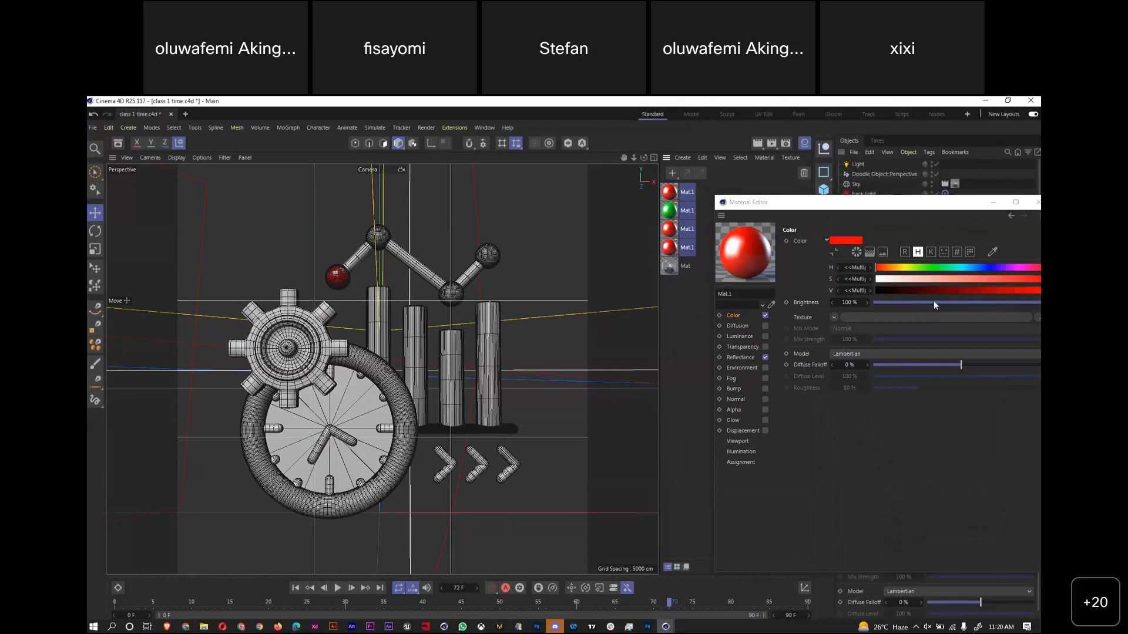
left_click(740, 357)
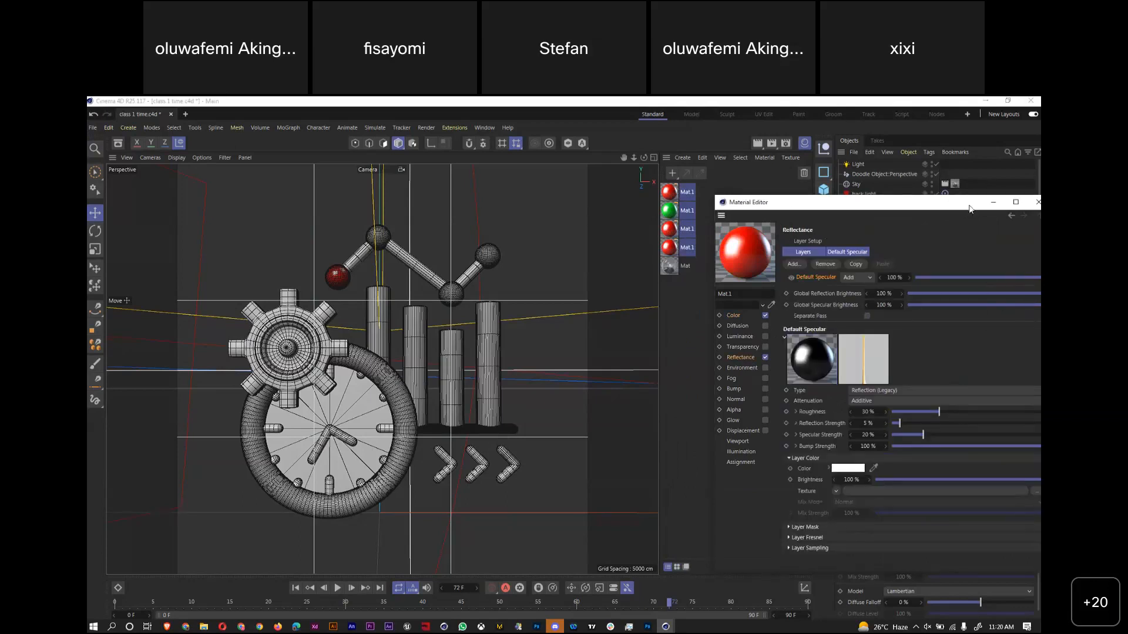
left_click_drag(966, 204, 887, 208)
left_click_drag(965, 309, 919, 298)
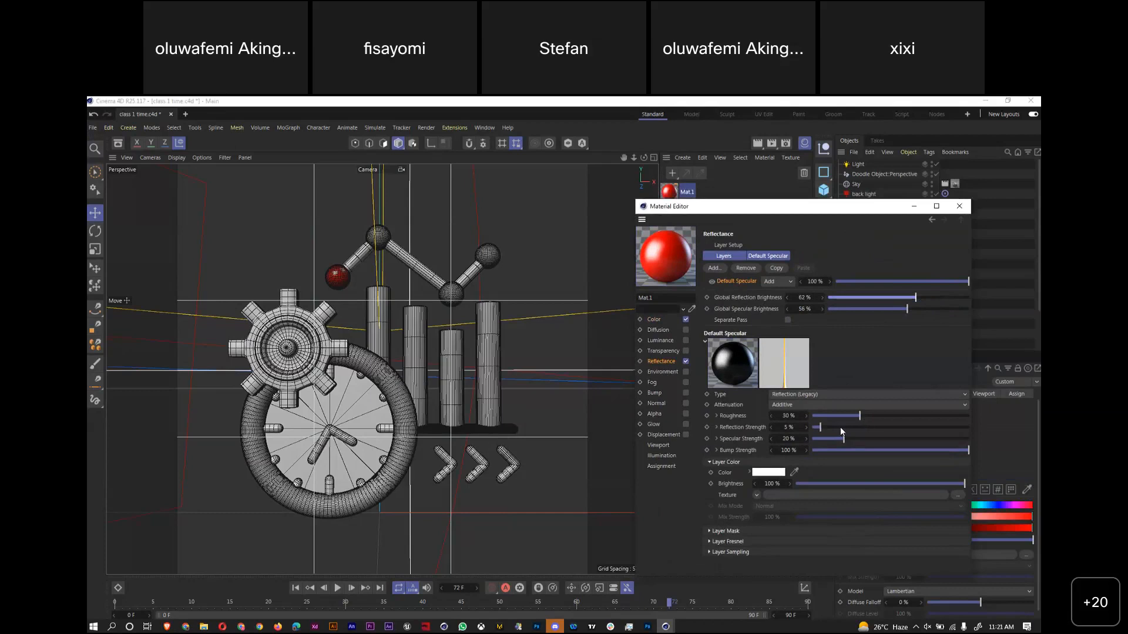
mouse_move(820, 427)
left_mouse_down()
mouse_move(840, 428)
mouse_move(823, 427)
left_mouse_up()
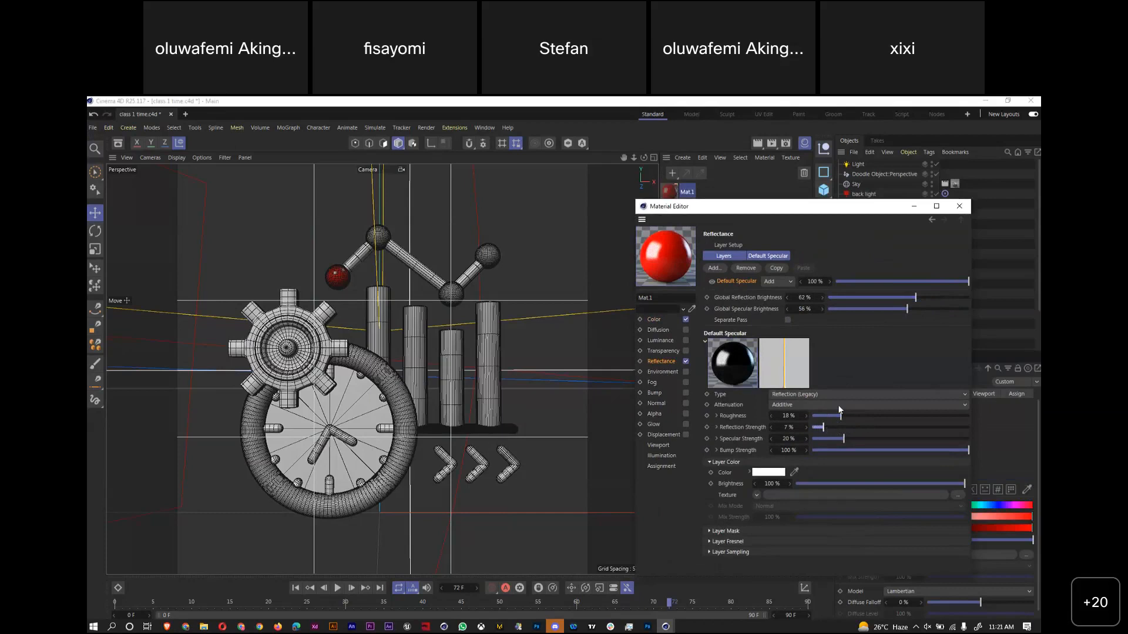
left_click_drag(723, 209, 883, 189)
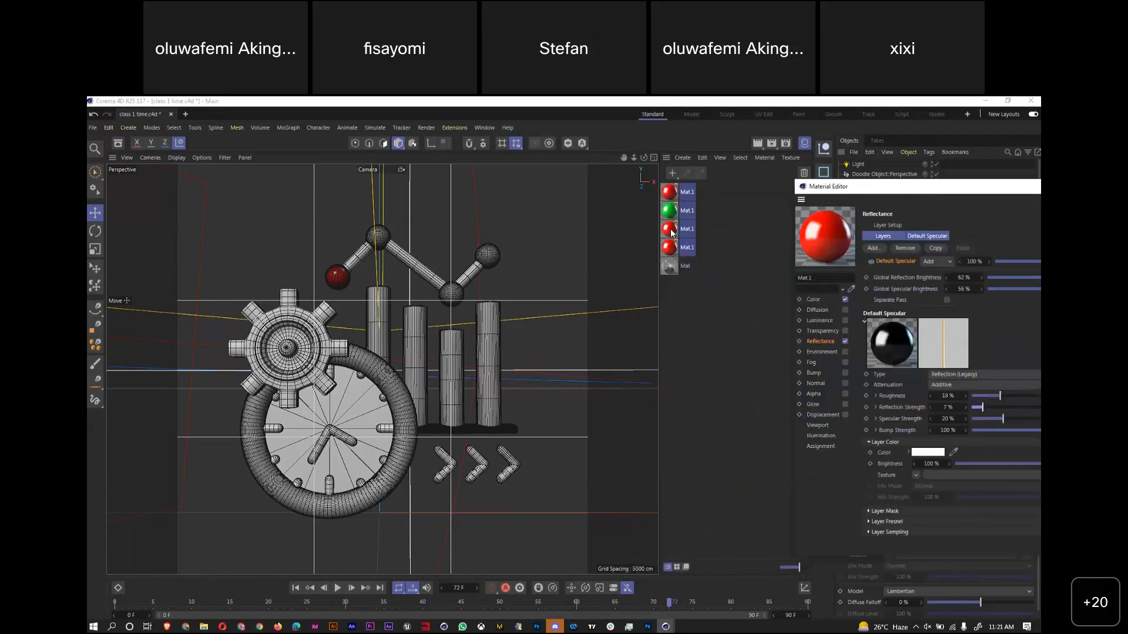
Change the color of the third Mat.1 material to blue
left_click(814, 300)
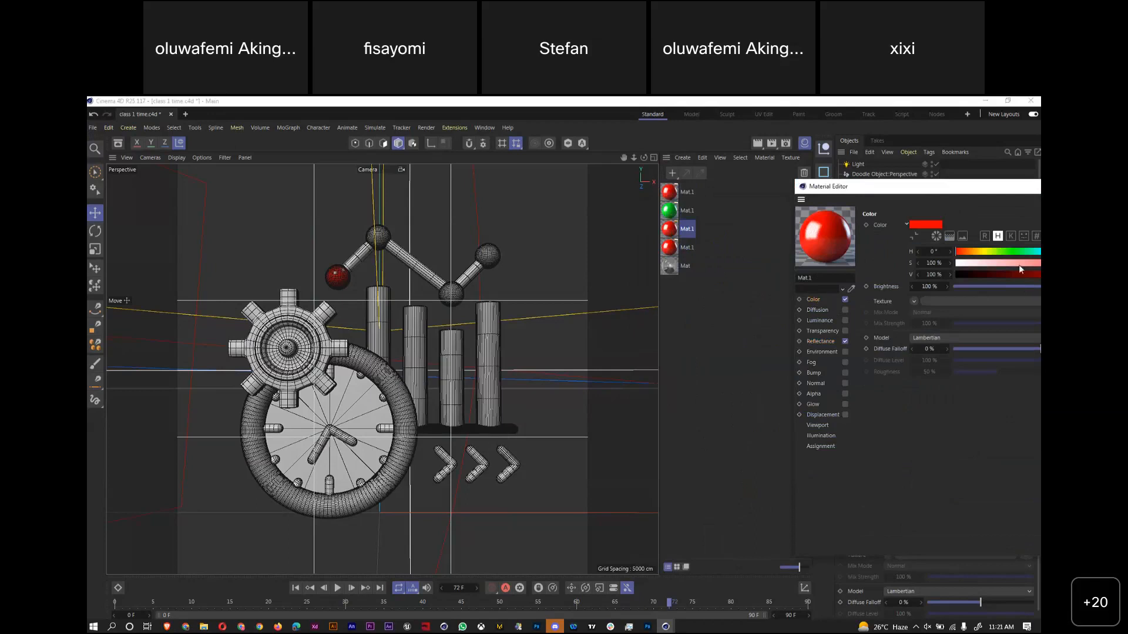
left_click_drag(1004, 188, 706, 206)
left_click(919, 259)
key("ctrl+z")
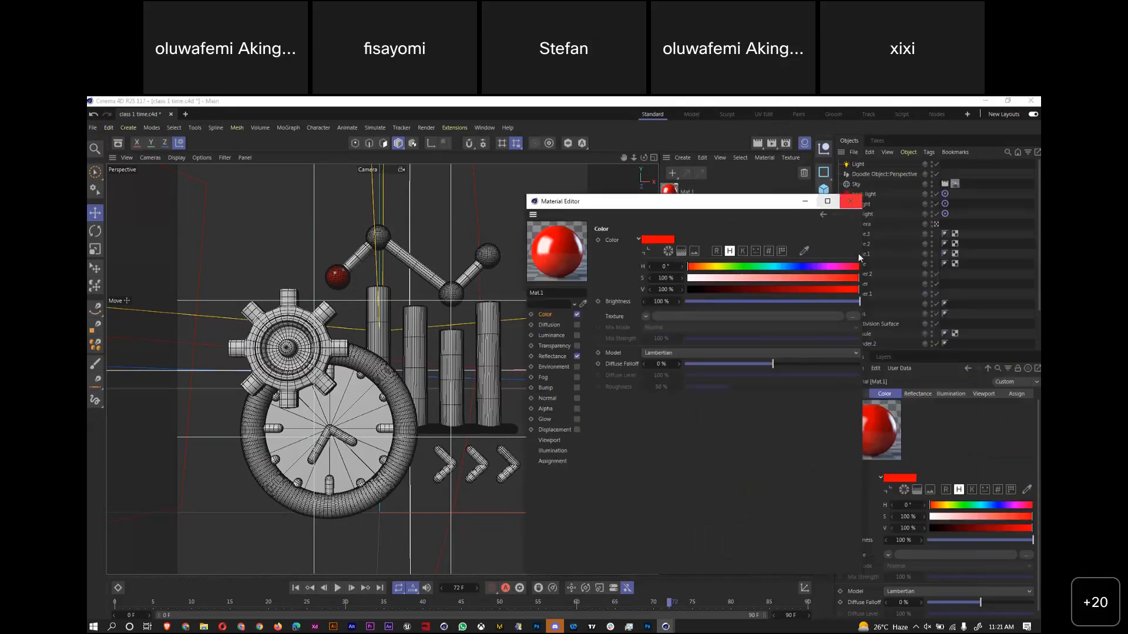
Recolor the fourth Mat.1 material yellow with a hue of 50° and save the project
left_click(725, 268)
left_click(720, 268)
left_click(712, 267)
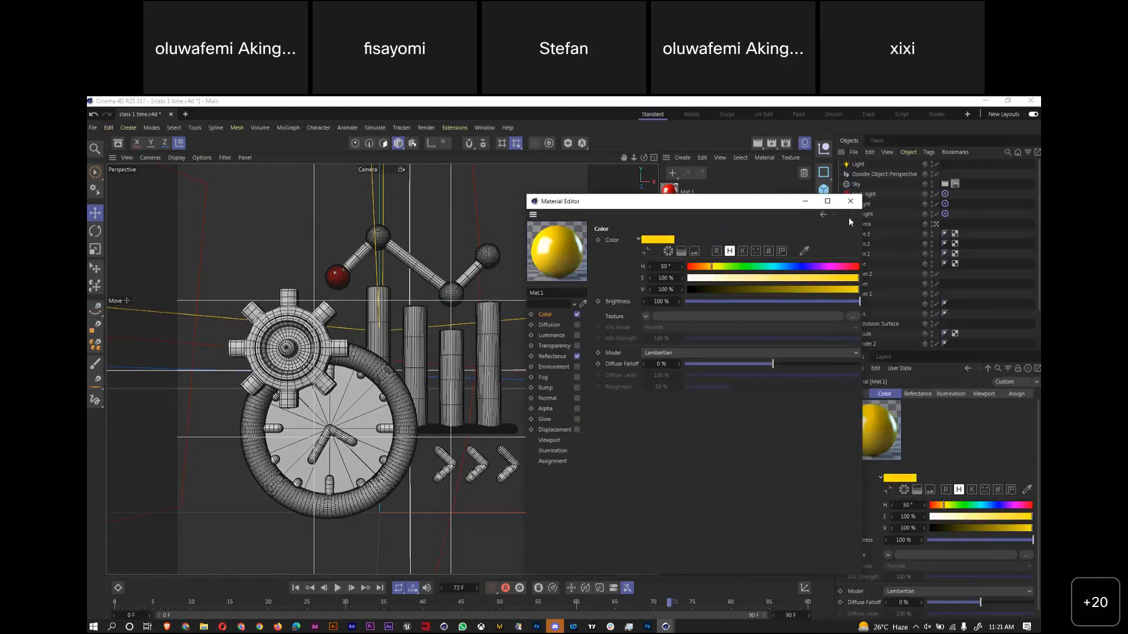
left_click(851, 202)
key("ctrl+s")
Apply the green, blue and yellow materials to the line graph's second, third and fourth spheres and save the project
left_click_drag(668, 209, 382, 236)
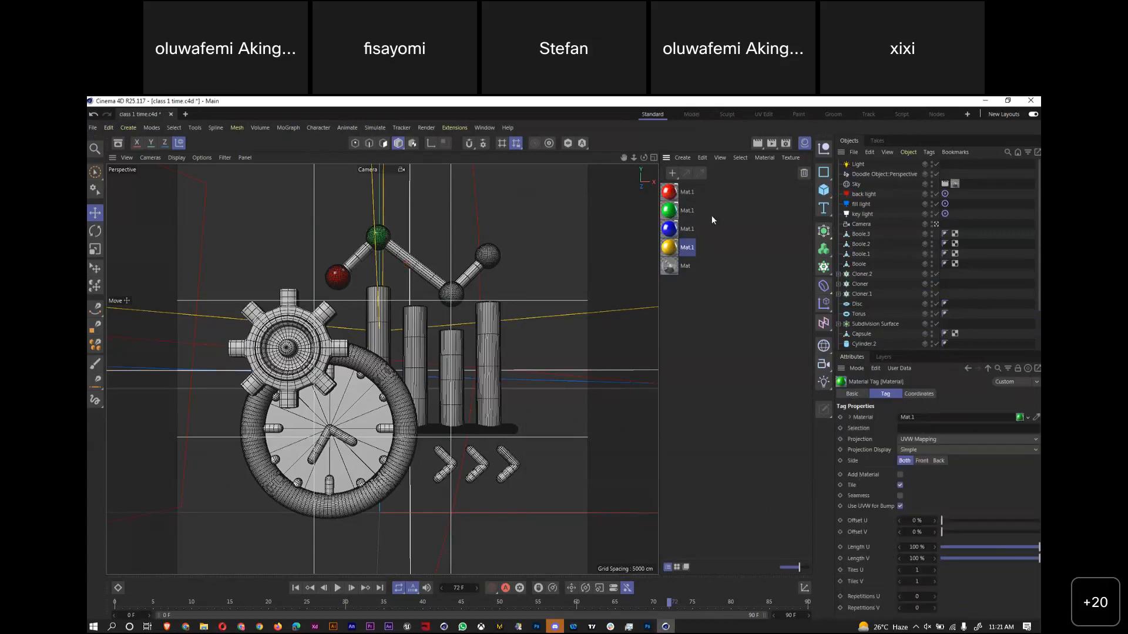
left_click_drag(452, 291, 451, 292)
left_click_drag(668, 248, 489, 256)
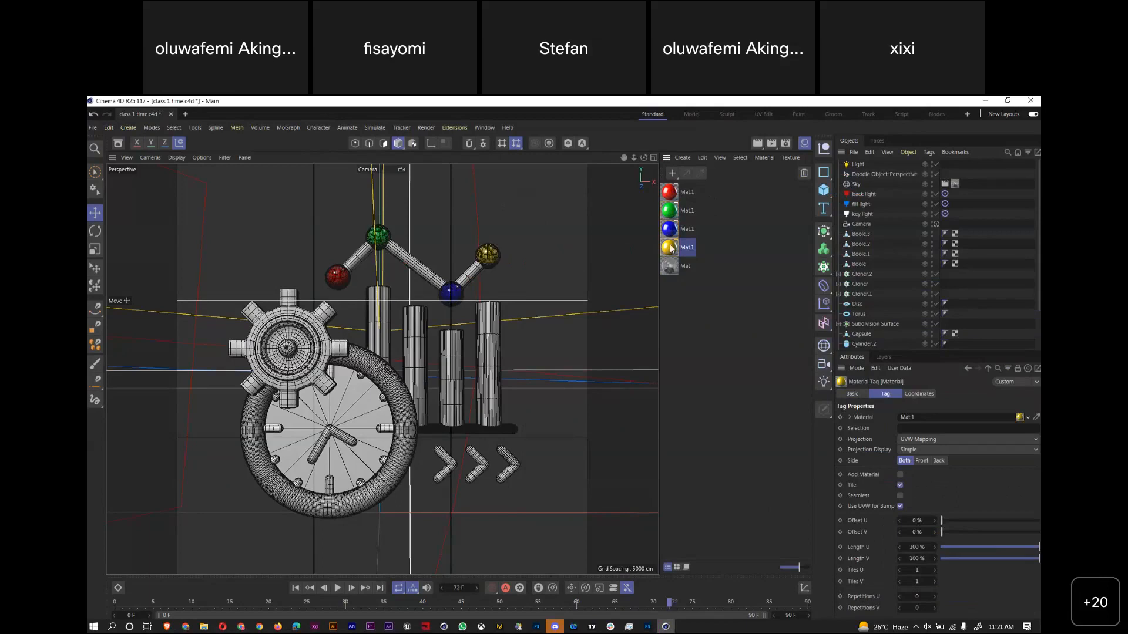
key("ctrl+s")
Switch to Slack and view the Design pal assignment.jpg image in the cohort-two-3d-animations channel
left_click(611, 626)
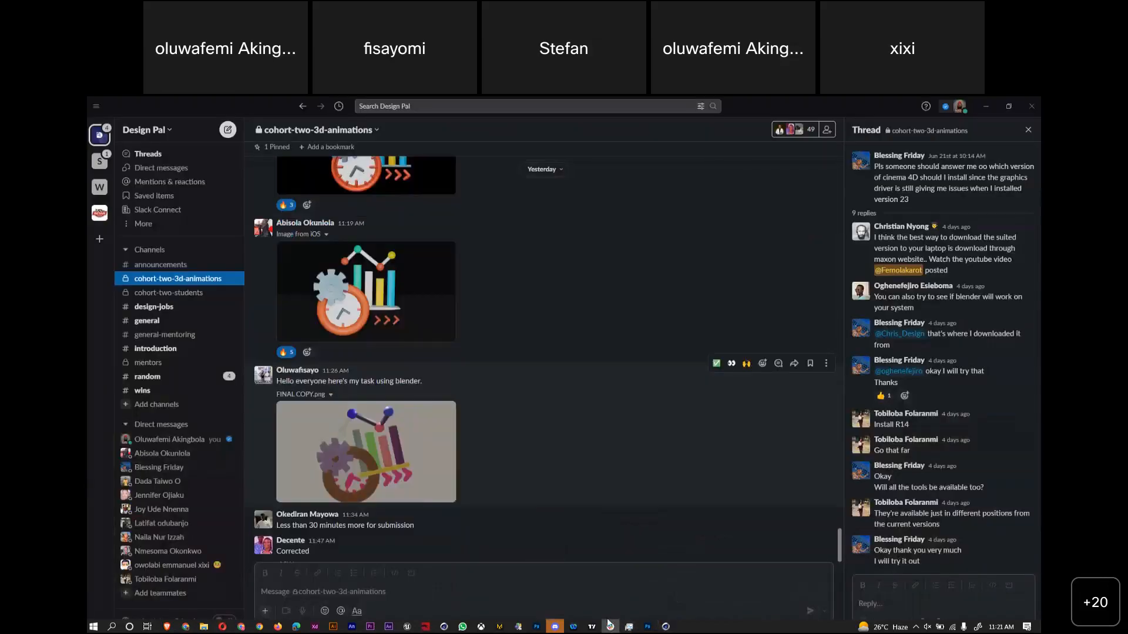
scroll(366, 258, "down", 1)
left_click(366, 258)
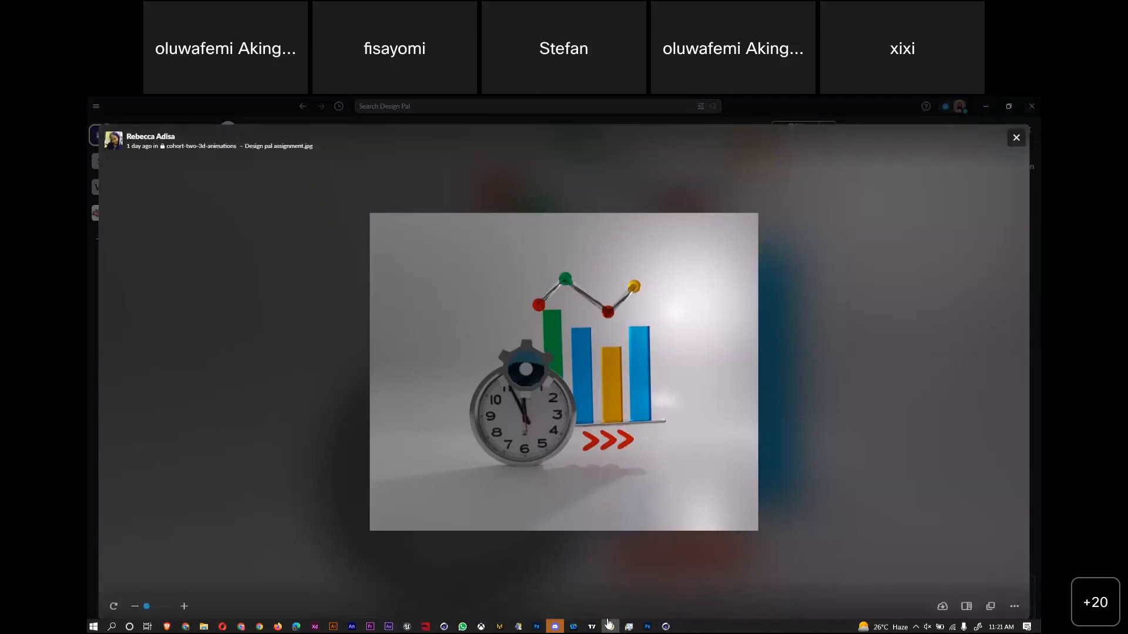
left_click(1016, 138)
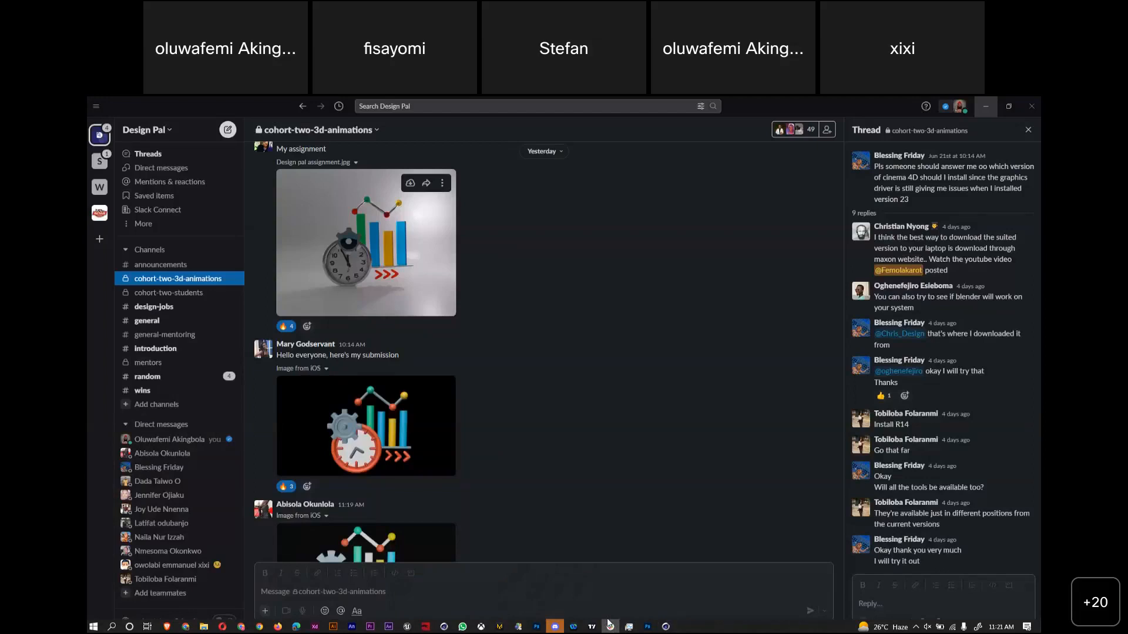
Switch back to Cinema 4D and create a Gold material from the node material presets
left_click(986, 107)
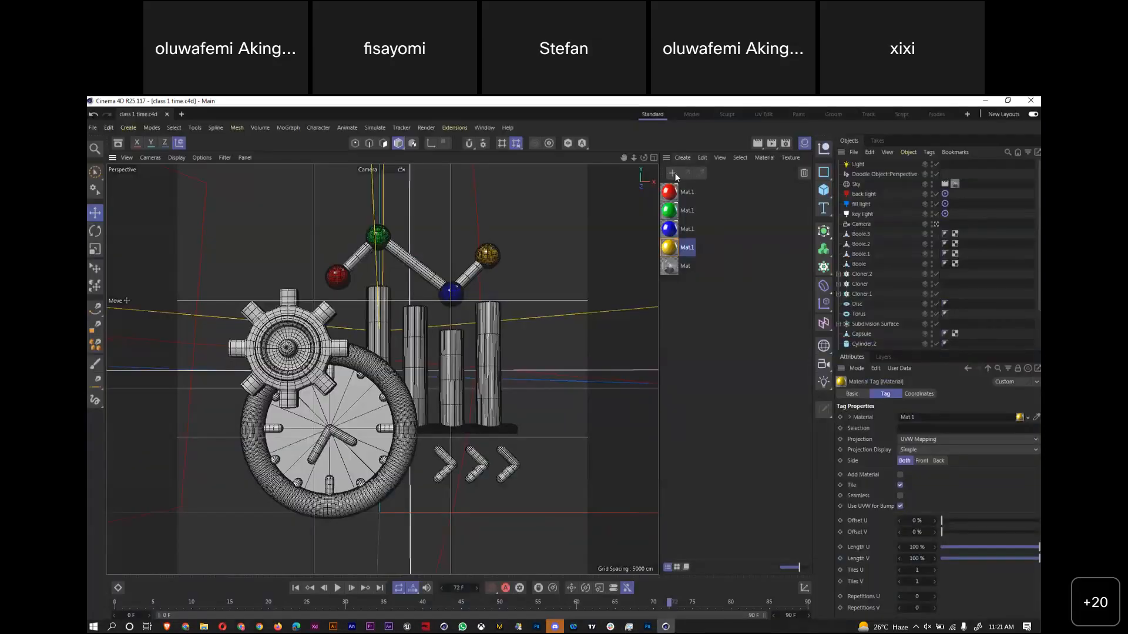
left_click(687, 159)
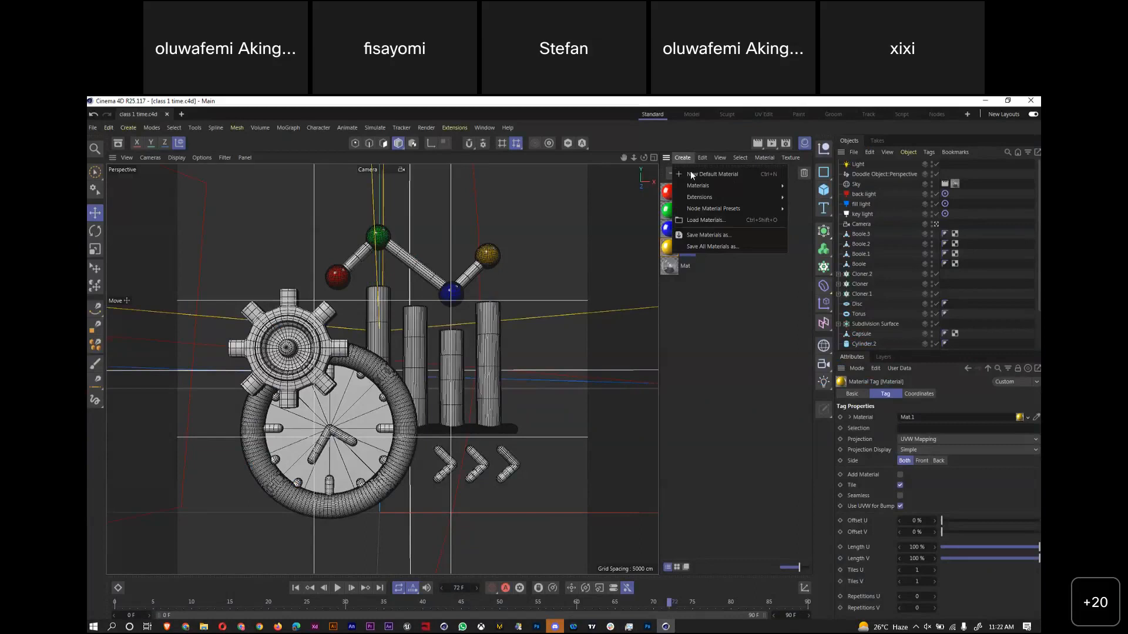
mouse_move(766, 209)
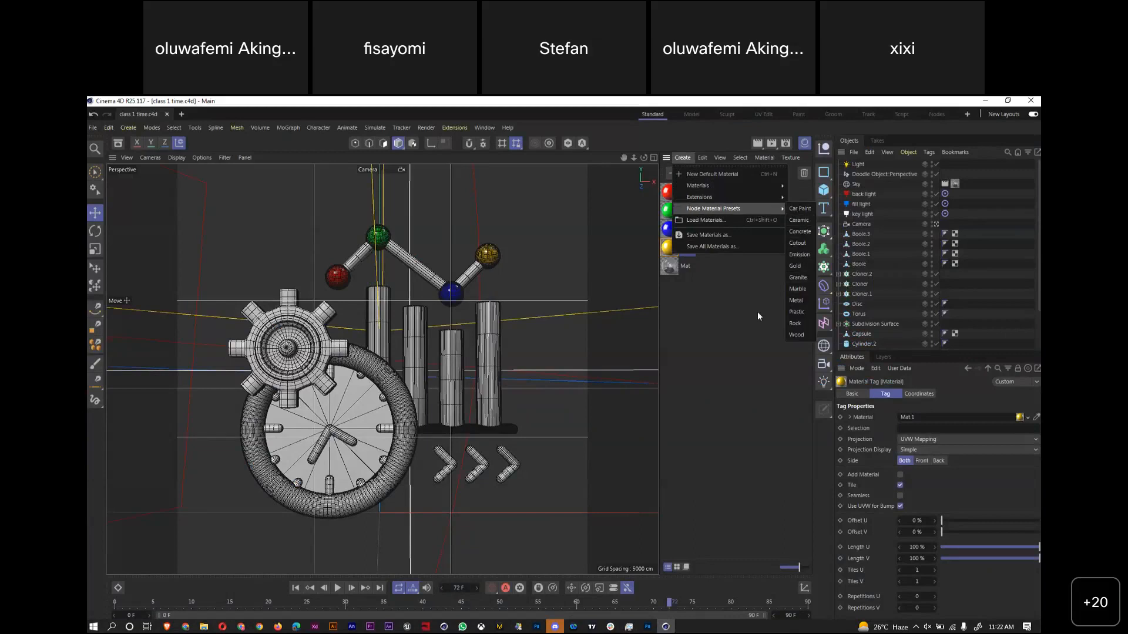
left_click(806, 266)
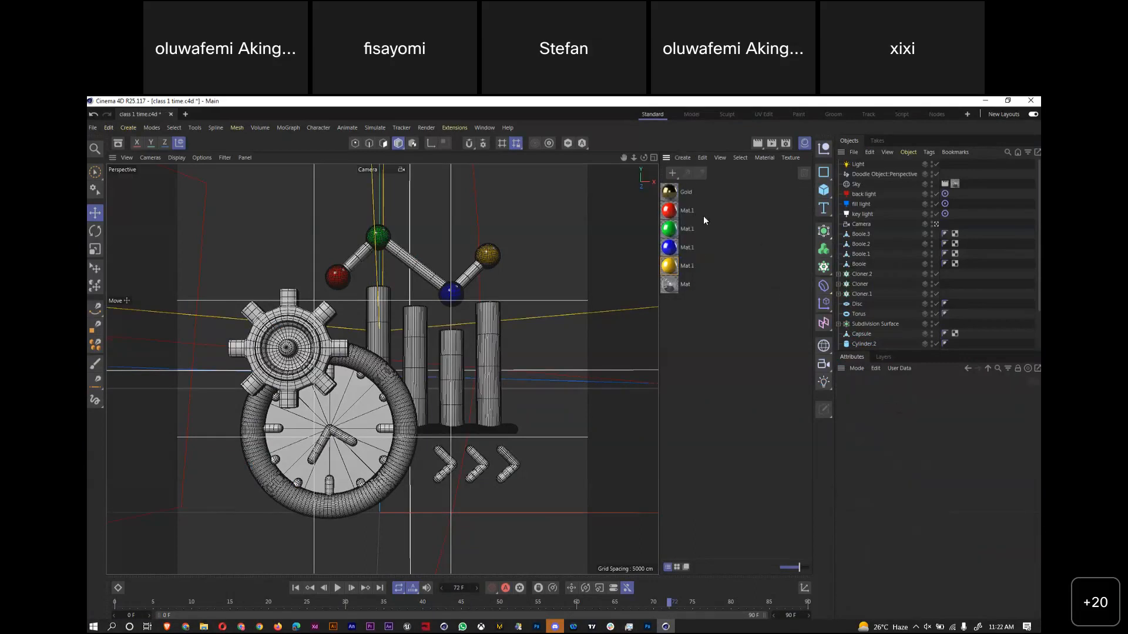
Apply the Gold material to the rods connecting the line graph's spheres and save the project
left_click_drag(673, 195, 442, 266)
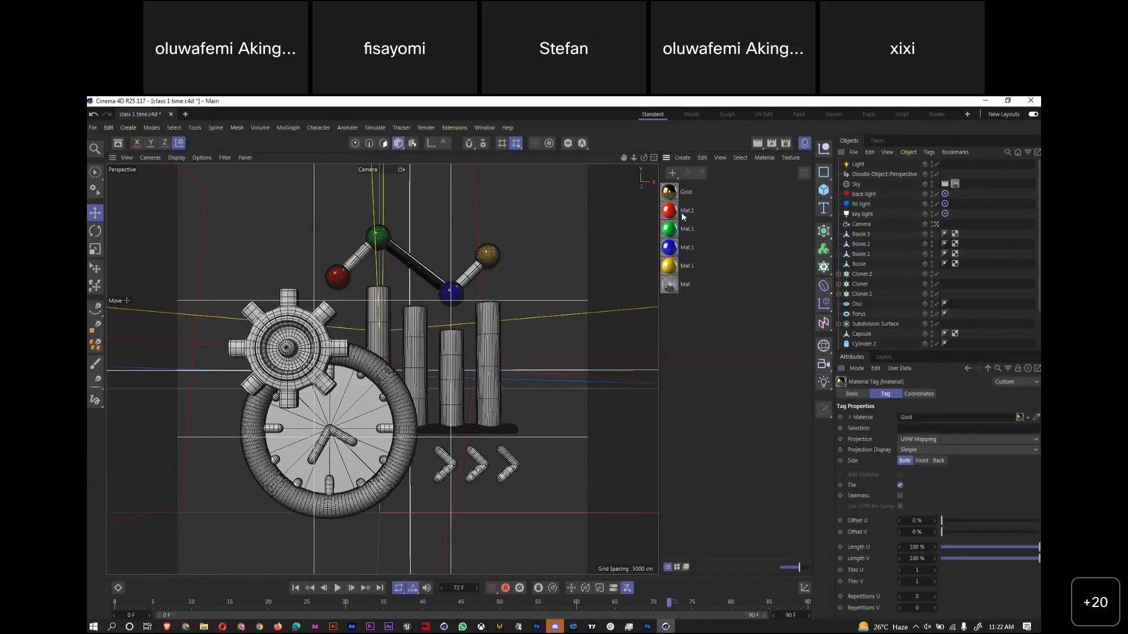
left_click_drag(656, 203, 358, 257)
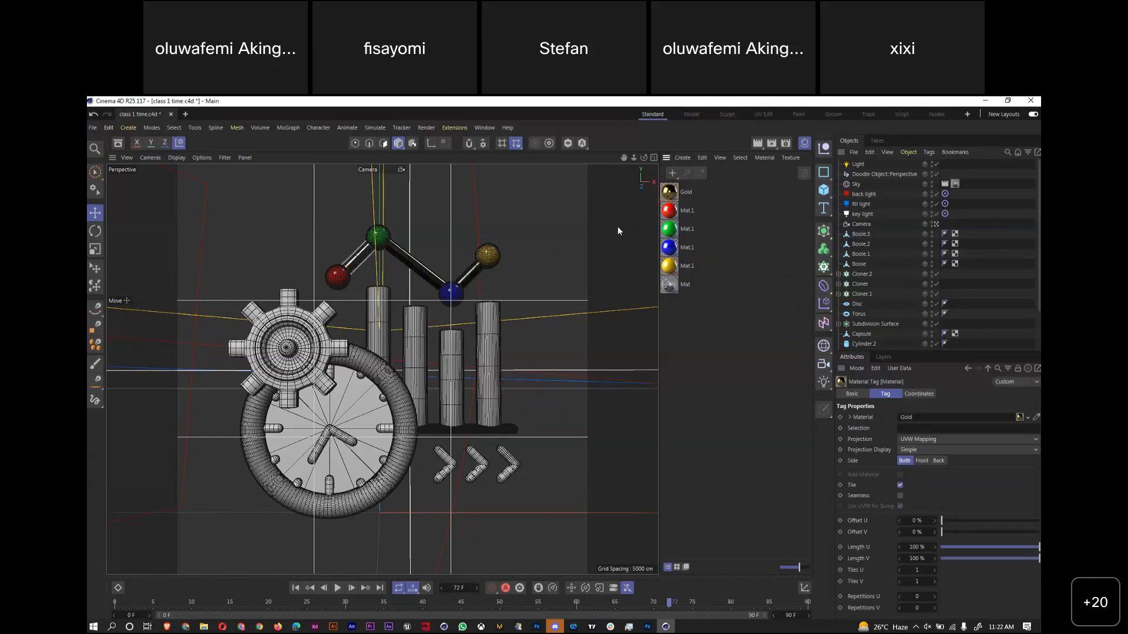
left_click(777, 227)
key("ctrl+s")
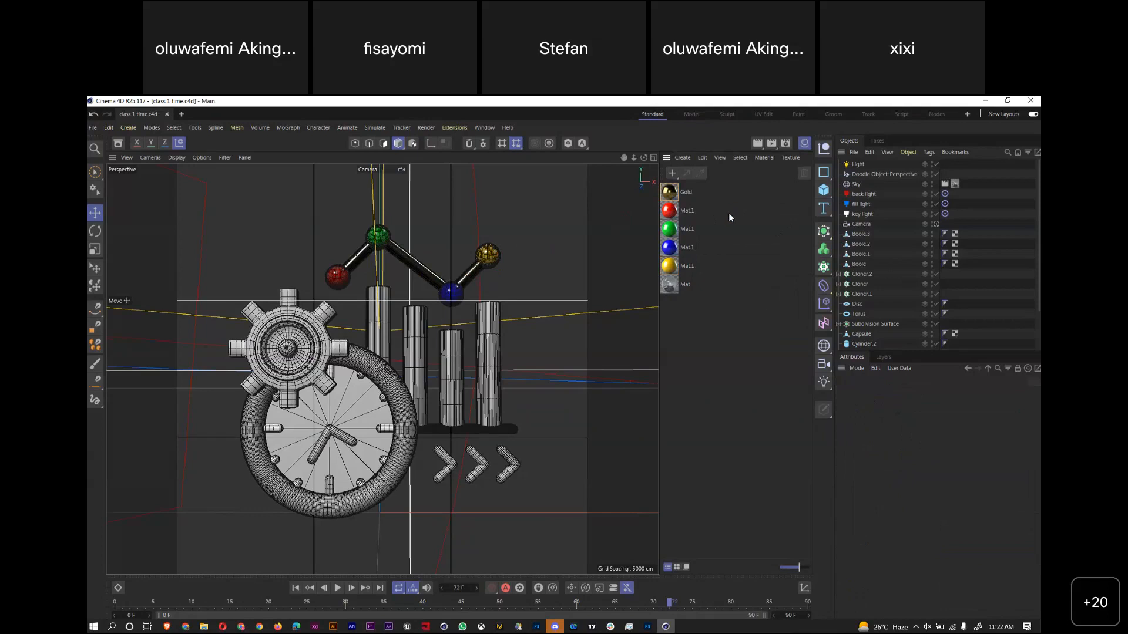
Render the view, check the classmates' submissions in Slack for reference, and return to Cinema 4D
key("ctrl+r")
left_click(610, 627)
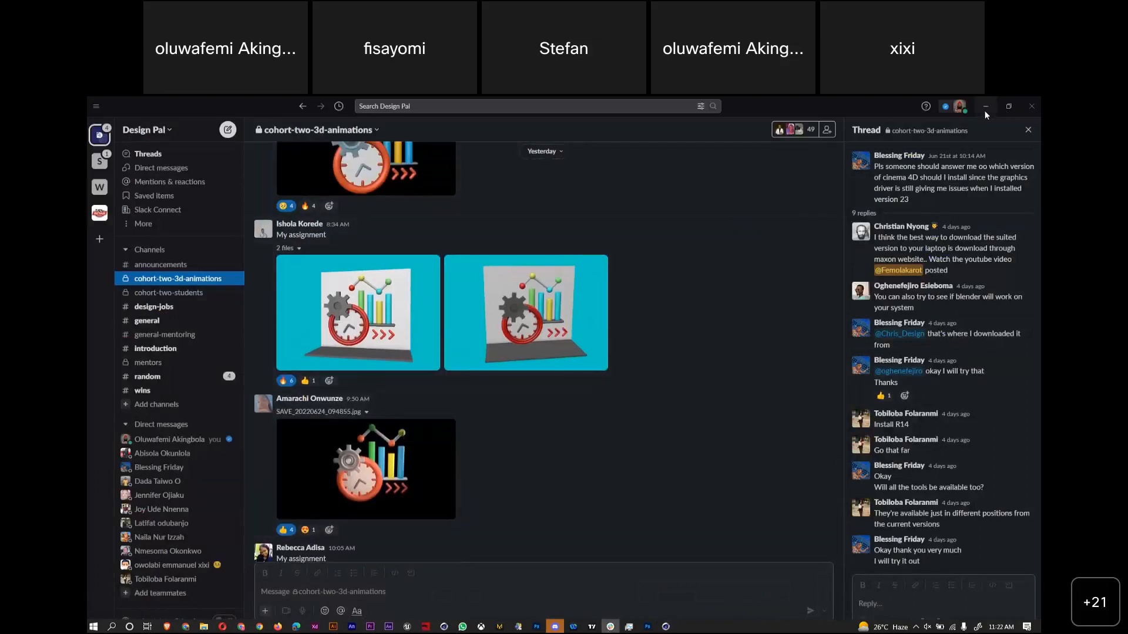
left_click(666, 627)
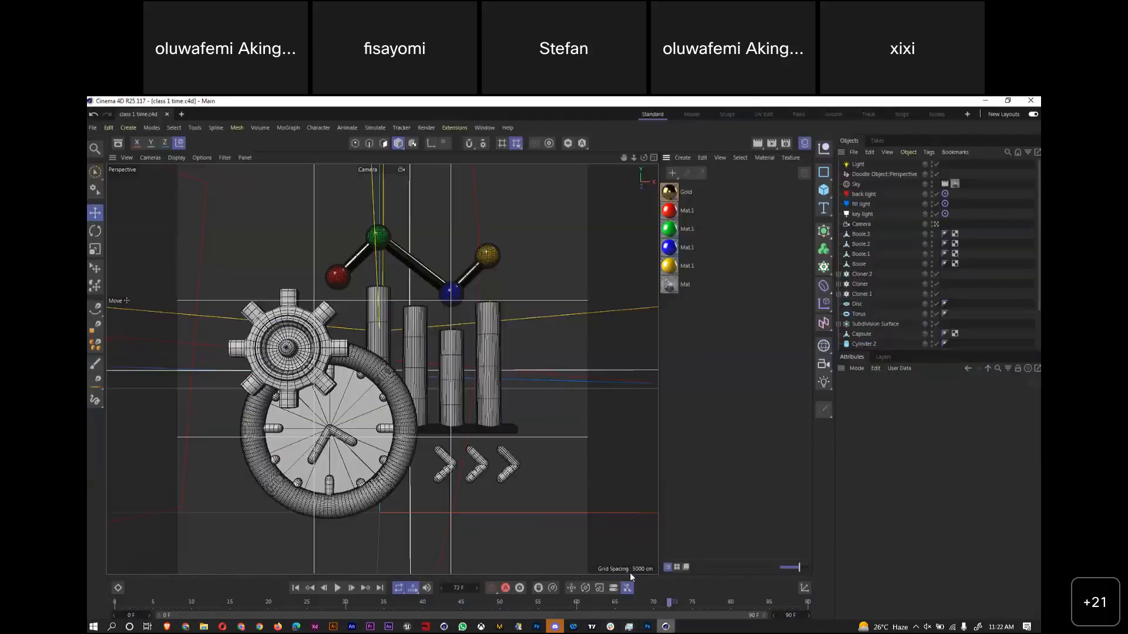
Apply green, yellow, red and blue materials to the four chart bars in that order and save the project
left_click(380, 327)
left_click_drag(667, 235, 378, 320)
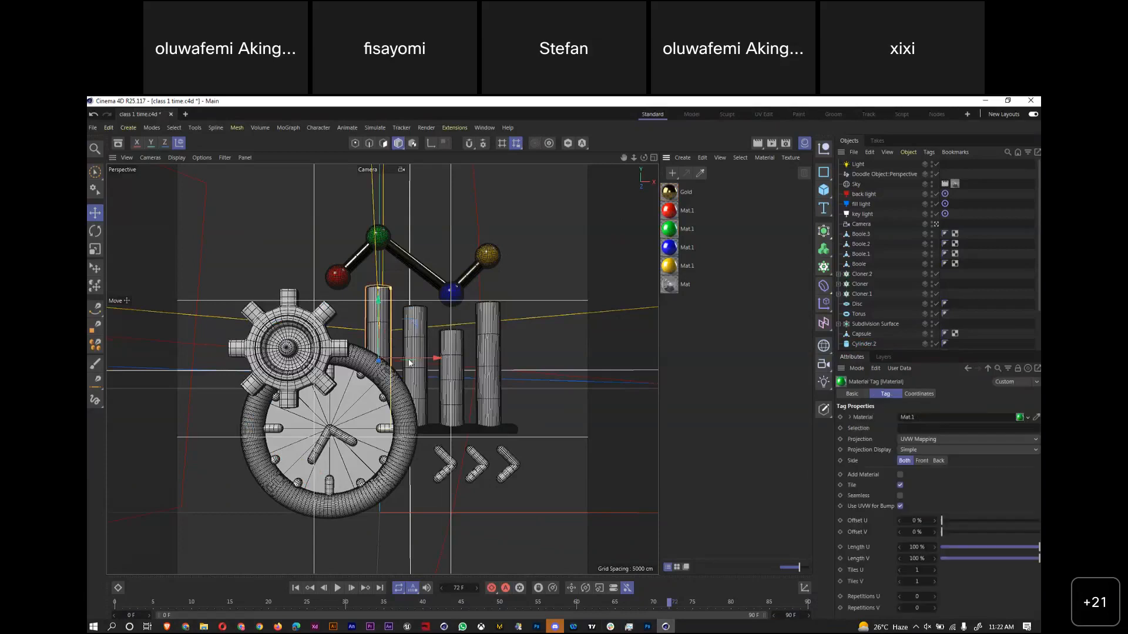
left_click(457, 365)
left_click_drag(672, 213, 418, 350)
left_click(498, 329)
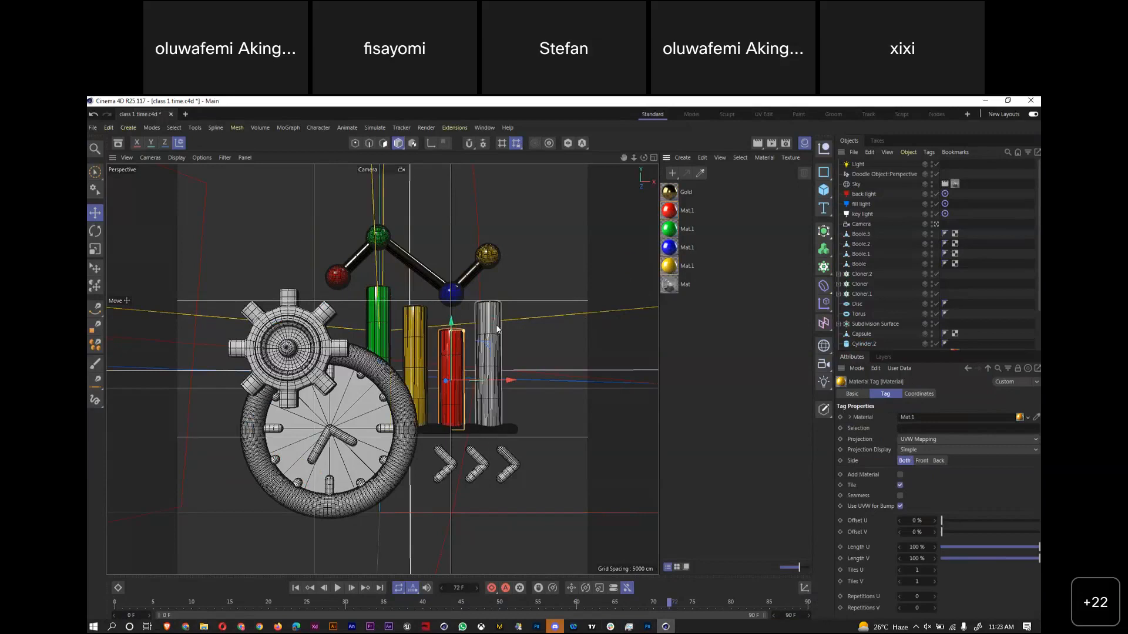
left_click_drag(497, 329, 497, 332)
key("ctrl+s")
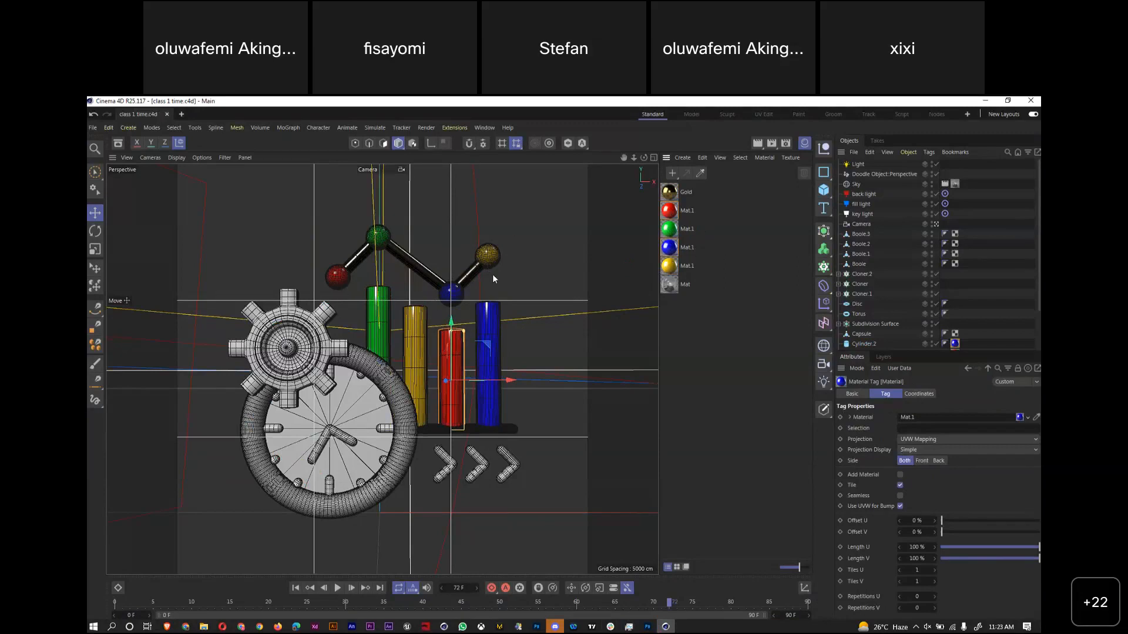
Select the capsule base under the bars and compare the model's colors with the reference image in the Front view
left_click(506, 430)
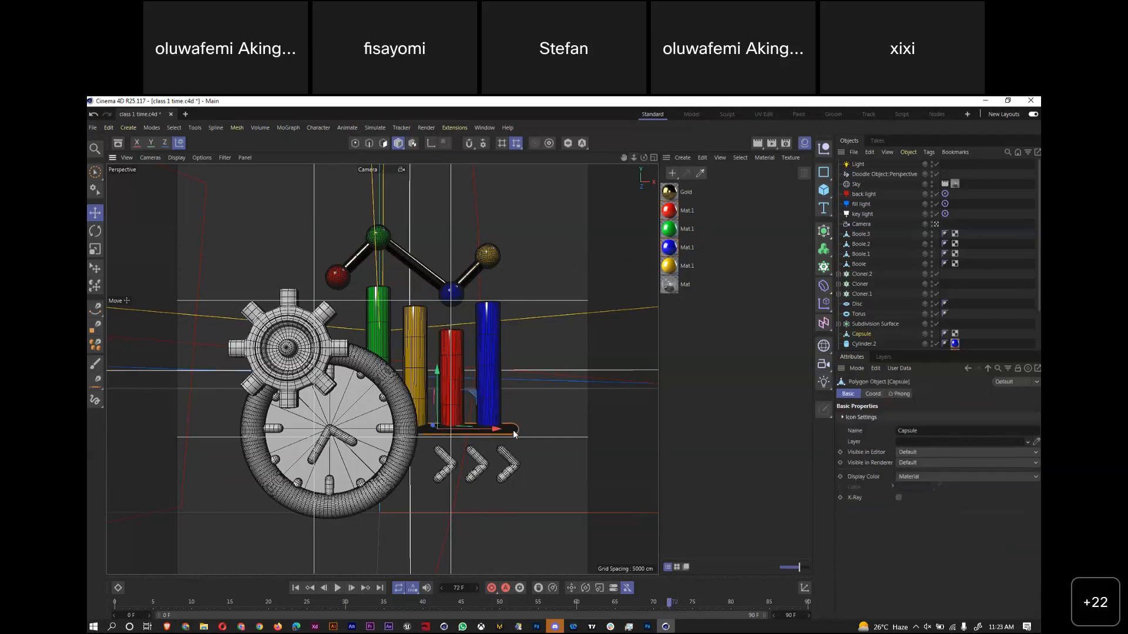
left_click(653, 157)
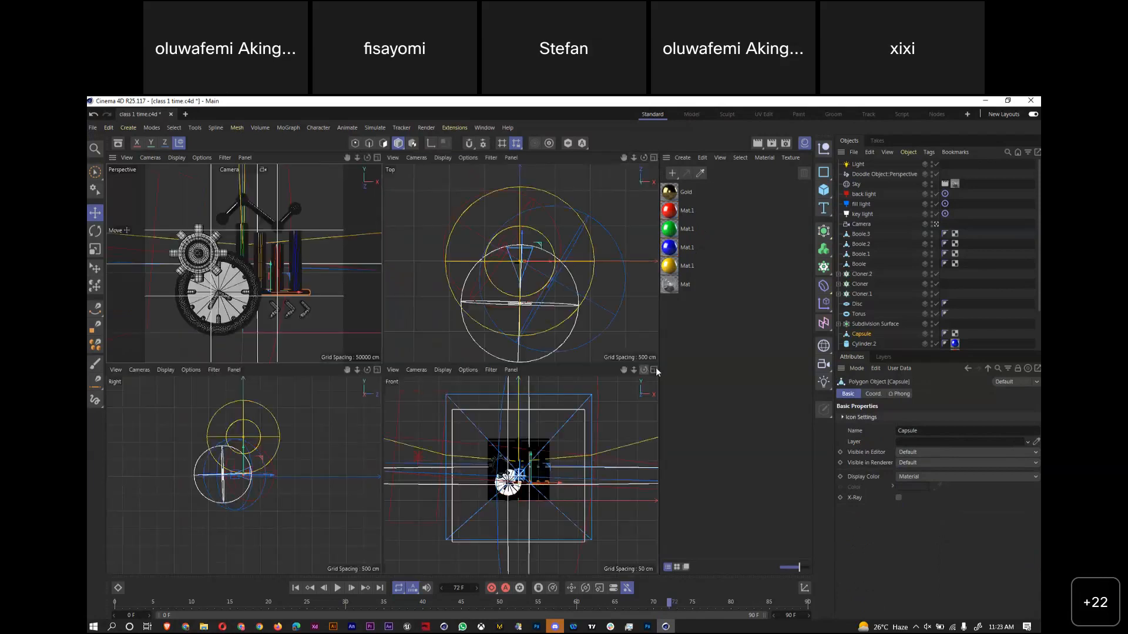
left_click(655, 370)
left_click_drag(636, 156, 694, 158)
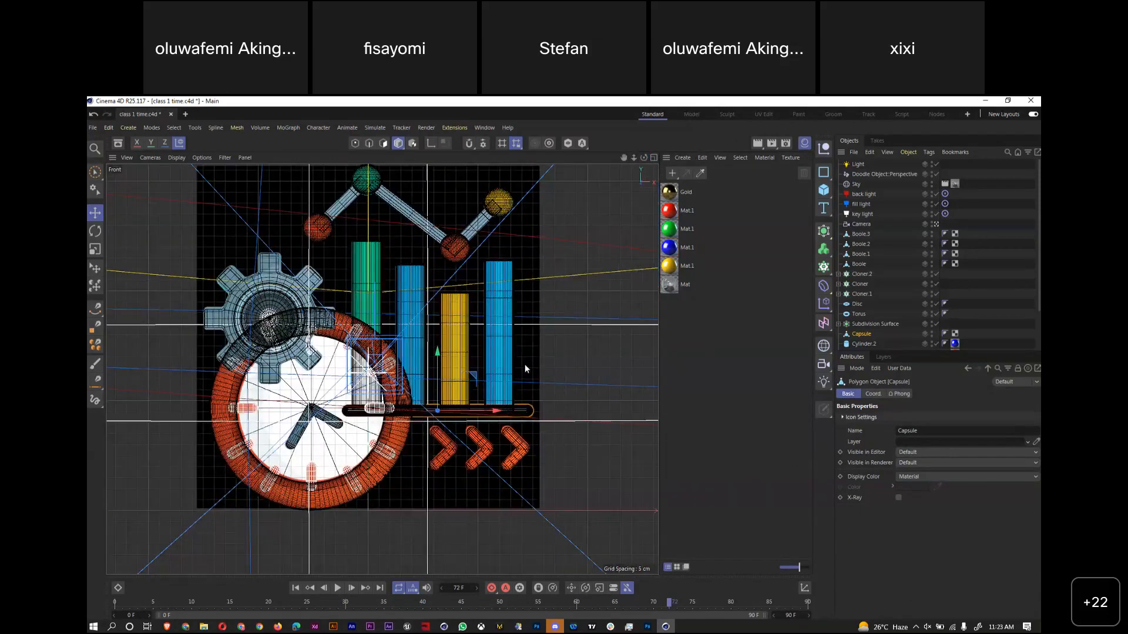
left_click(654, 158)
left_click(377, 159)
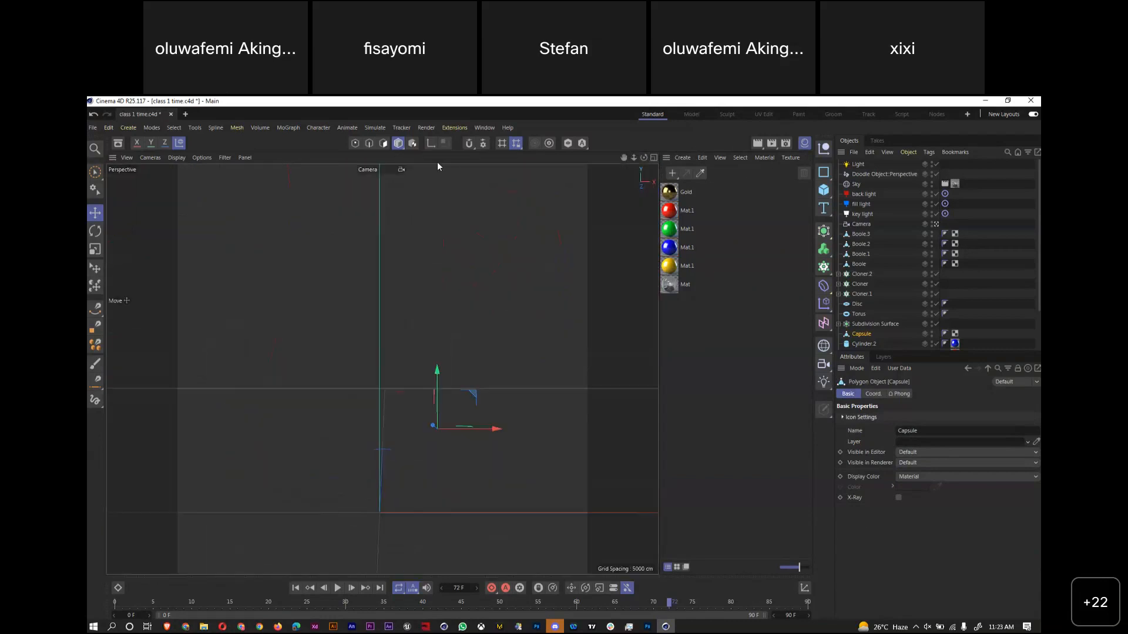
Apply the red material to the three arrows, the clock's outer ring and its hour marks, saving the project
left_click_drag(680, 213, 445, 464)
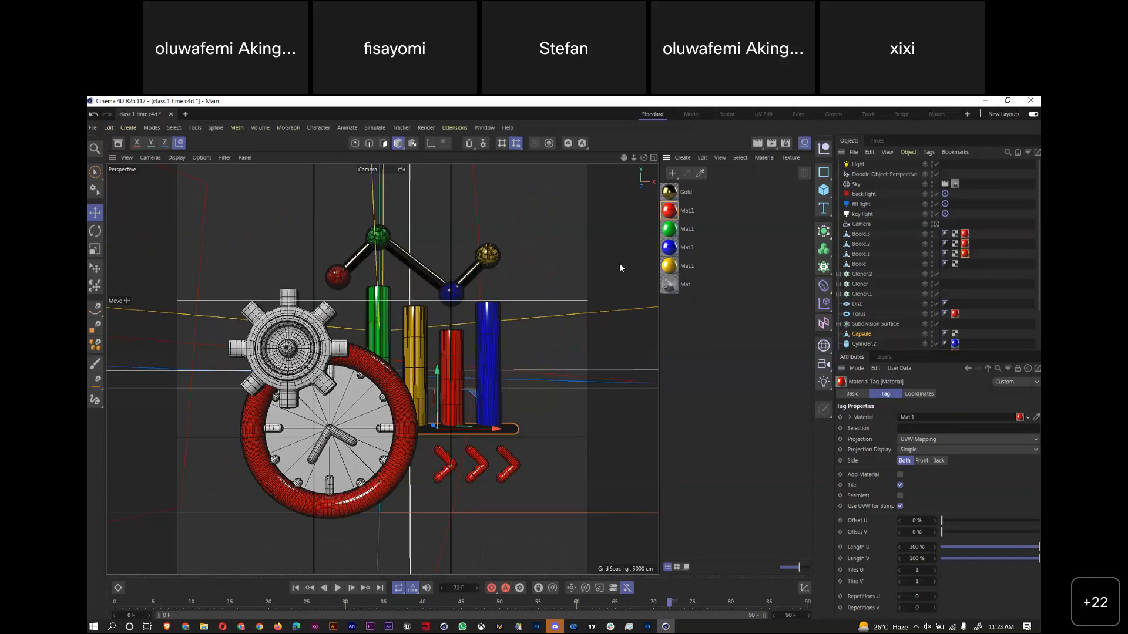
key("ctrl+s")
left_click_drag(676, 215, 385, 400)
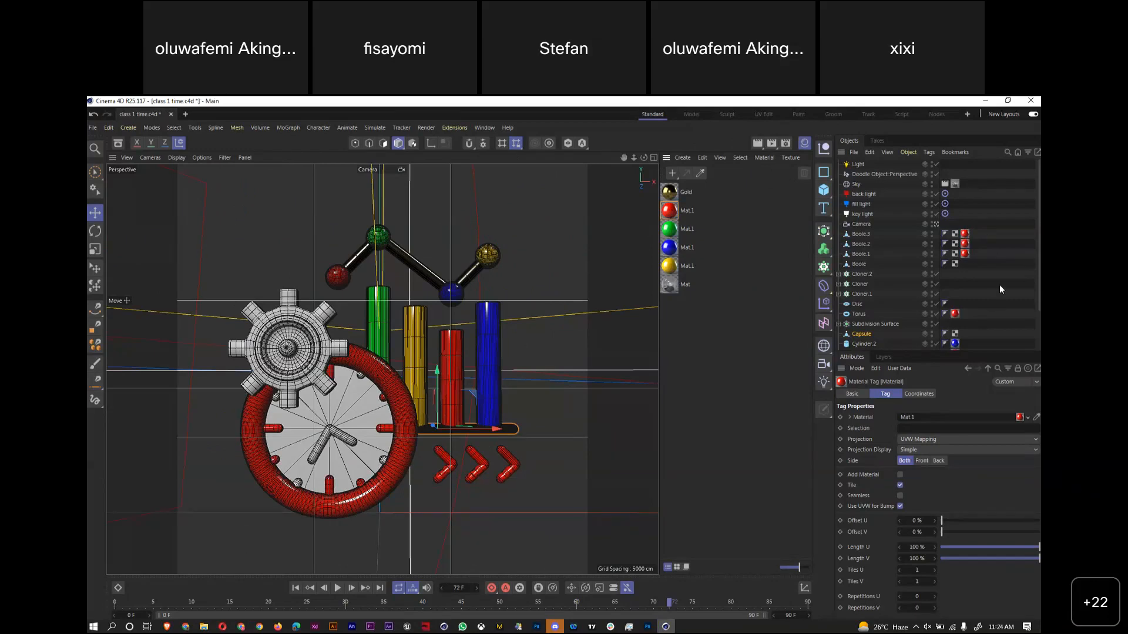
Try to apply the red material to the Cloner.2 object
left_click(866, 273)
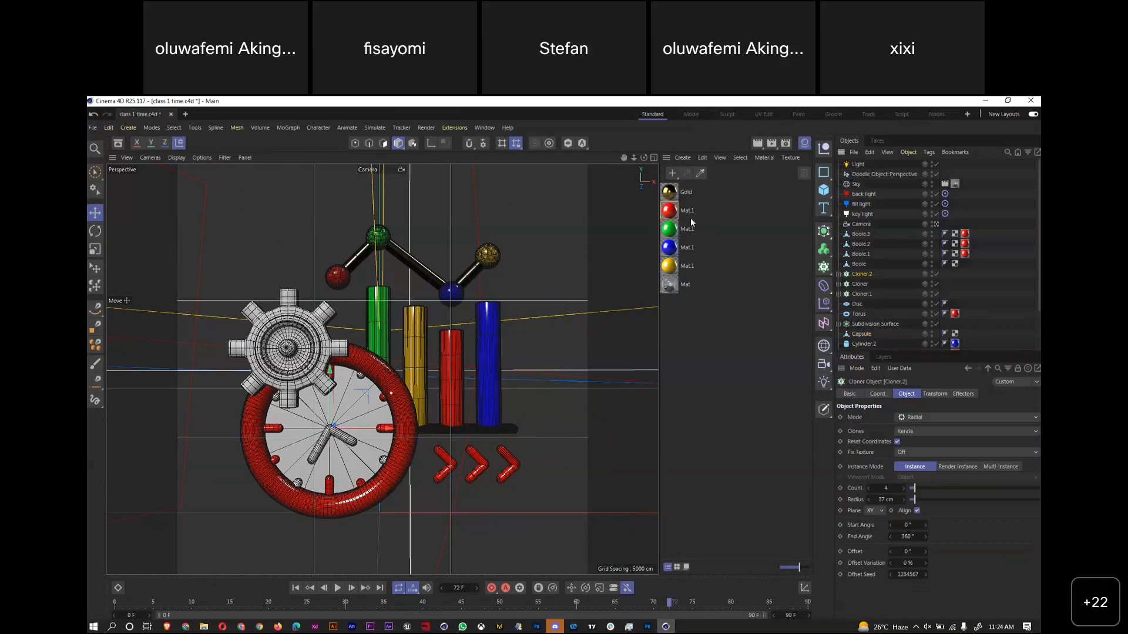
left_click_drag(681, 210, 898, 238)
left_click_drag(866, 273, 868, 273)
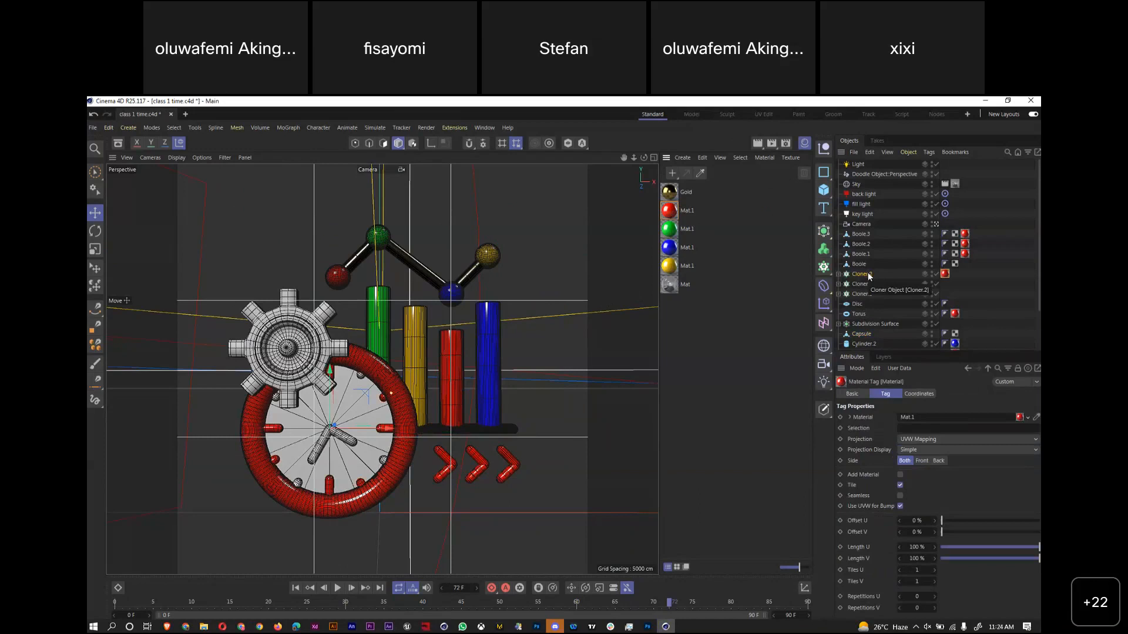
key("ctrl+z")
Save the project and select the ring of polygons around the gear's center with Live Selection in polygon mode
left_click(326, 352)
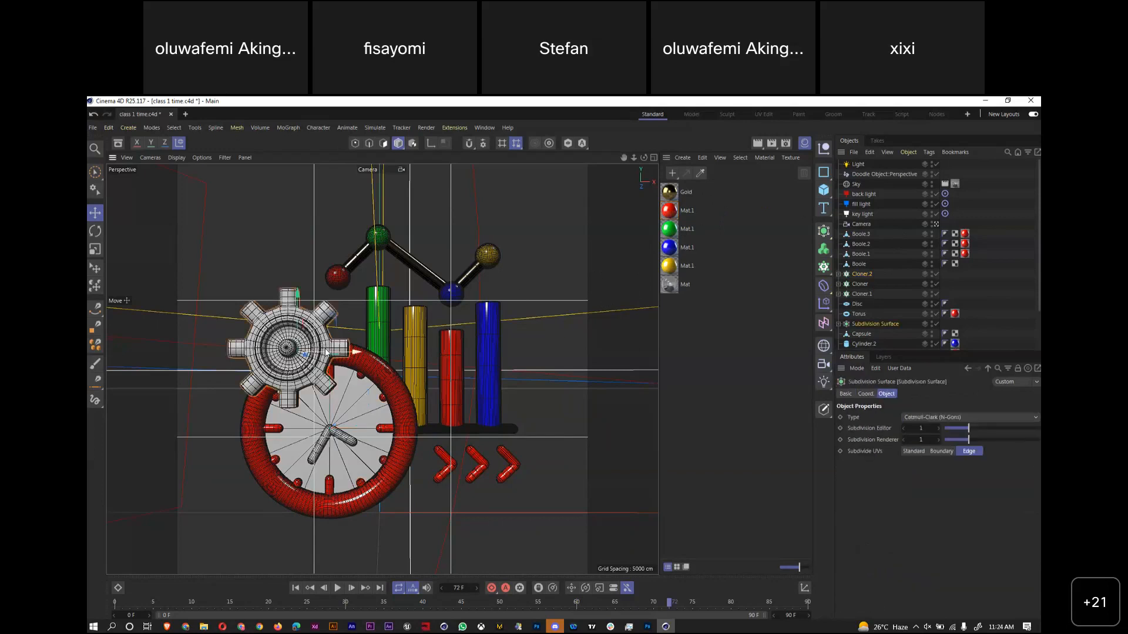
key("ctrl+s")
left_click(383, 143)
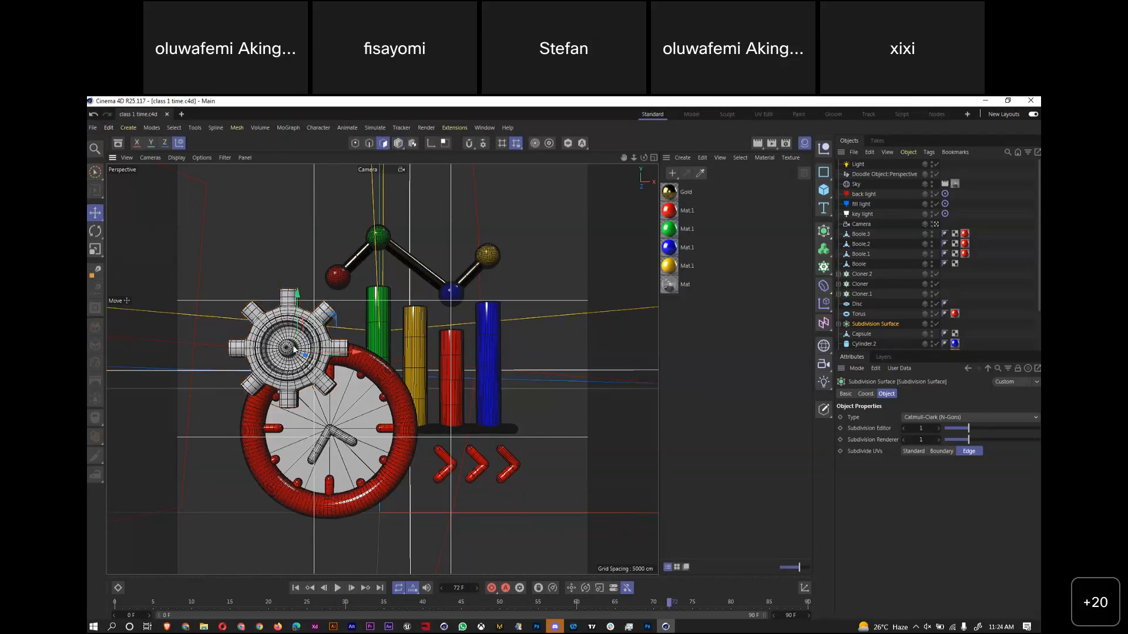
left_click(399, 145)
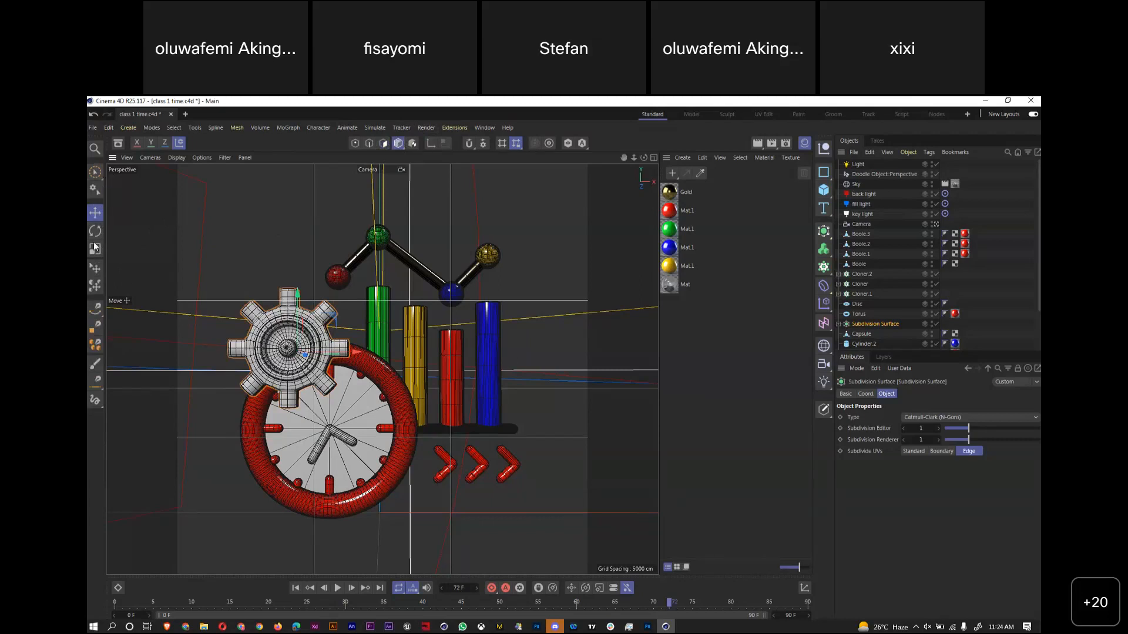
left_click(94, 171)
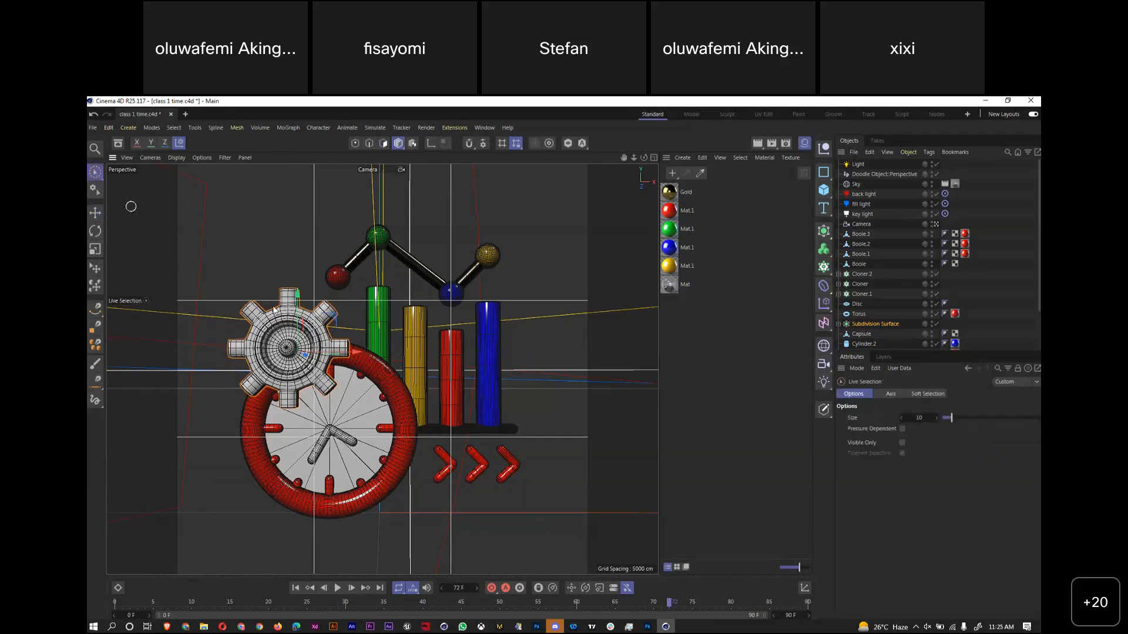
left_click(383, 143)
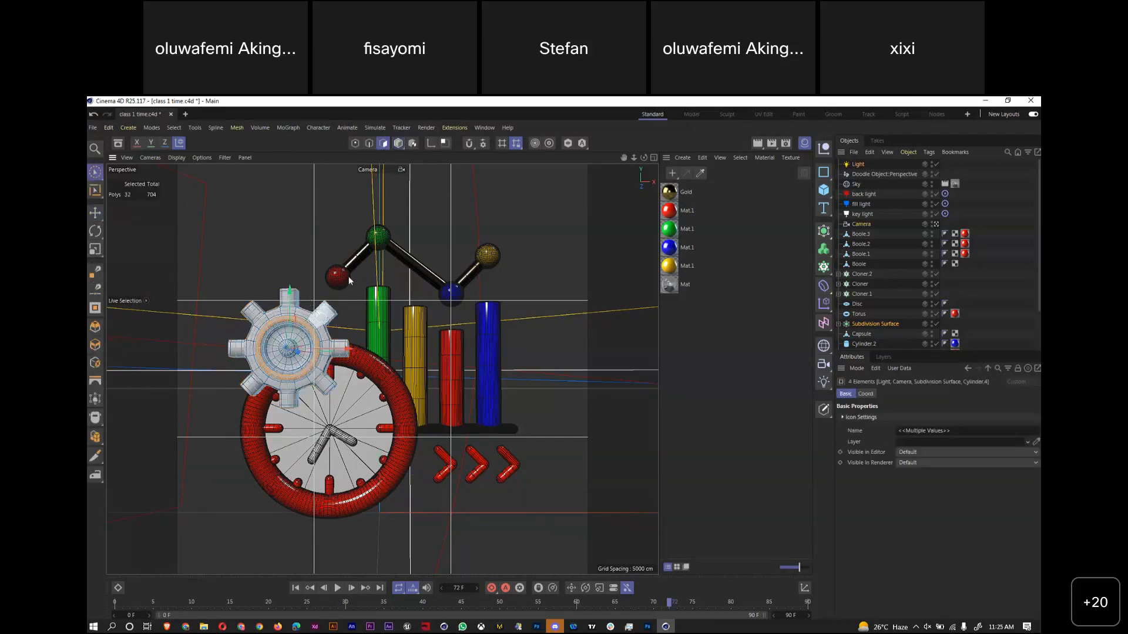
Leave the scene camera's view and apply the Gold material to the gear's Subdivision Surface object
left_click(935, 224)
mouse_move(635, 156)
left_mouse_down()
mouse_move(757, 134)
mouse_move(726, 148)
mouse_move(730, 165)
mouse_move(767, 178)
mouse_move(648, 161)
left_mouse_up()
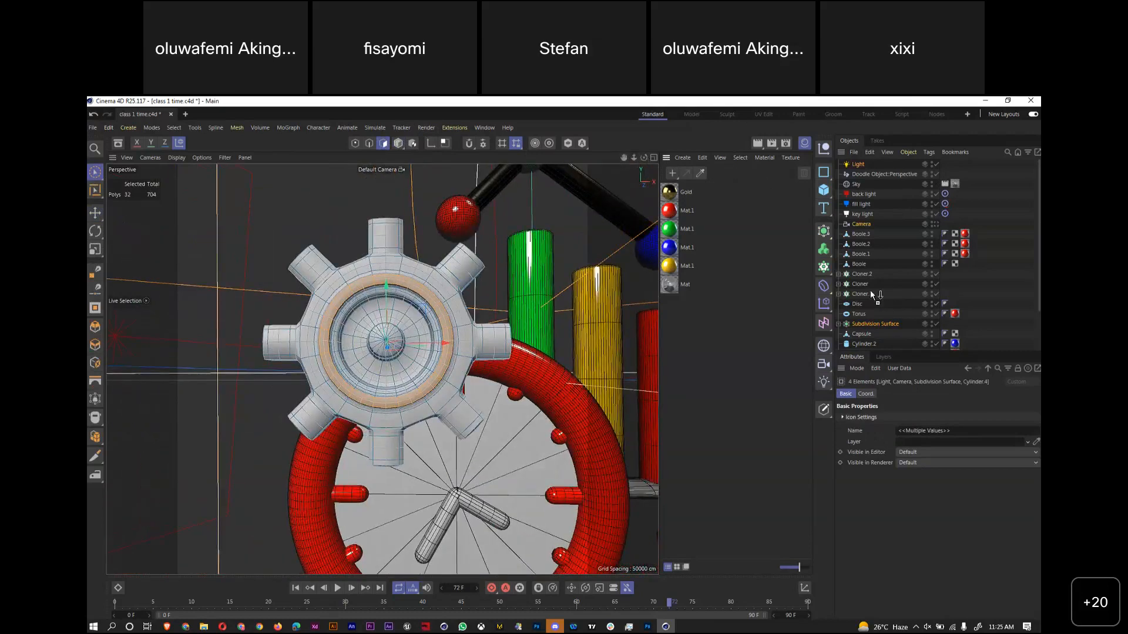
left_click_drag(872, 302, 872, 325)
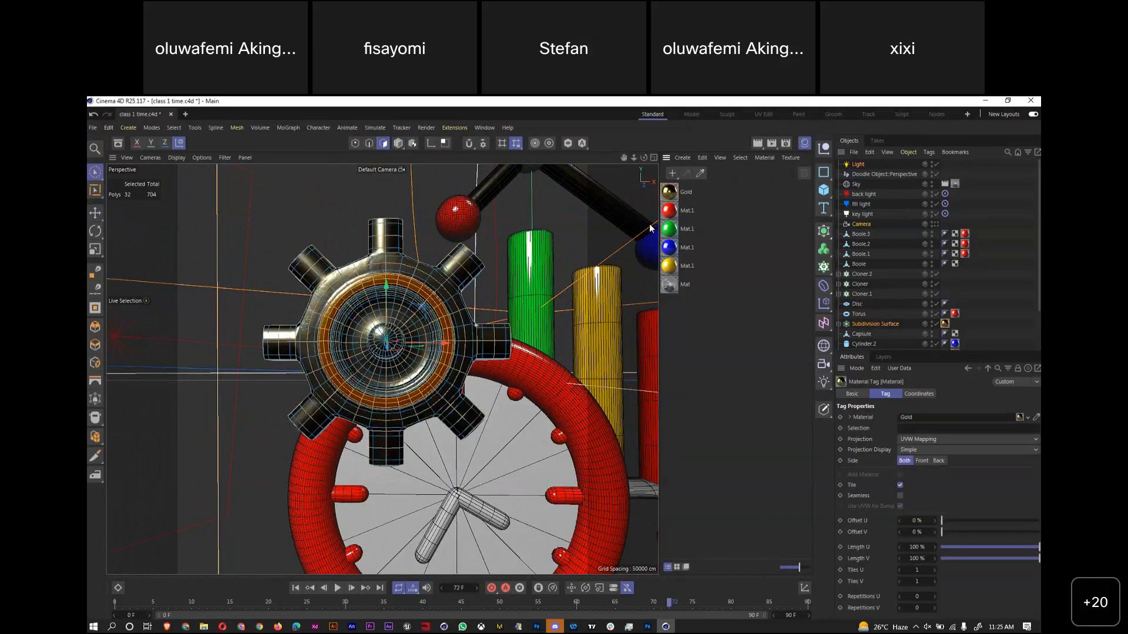
left_click(745, 263)
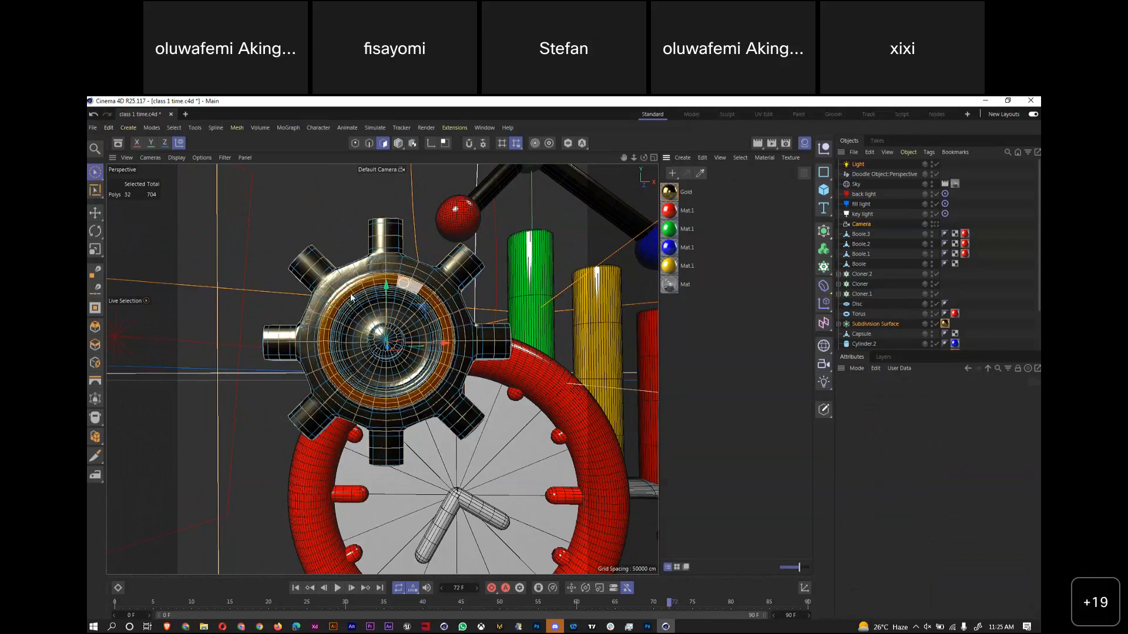
Create the new material Mat.2 with Reflectance and Color disabled and Luminance enabled
left_click(672, 174)
left_click(676, 173)
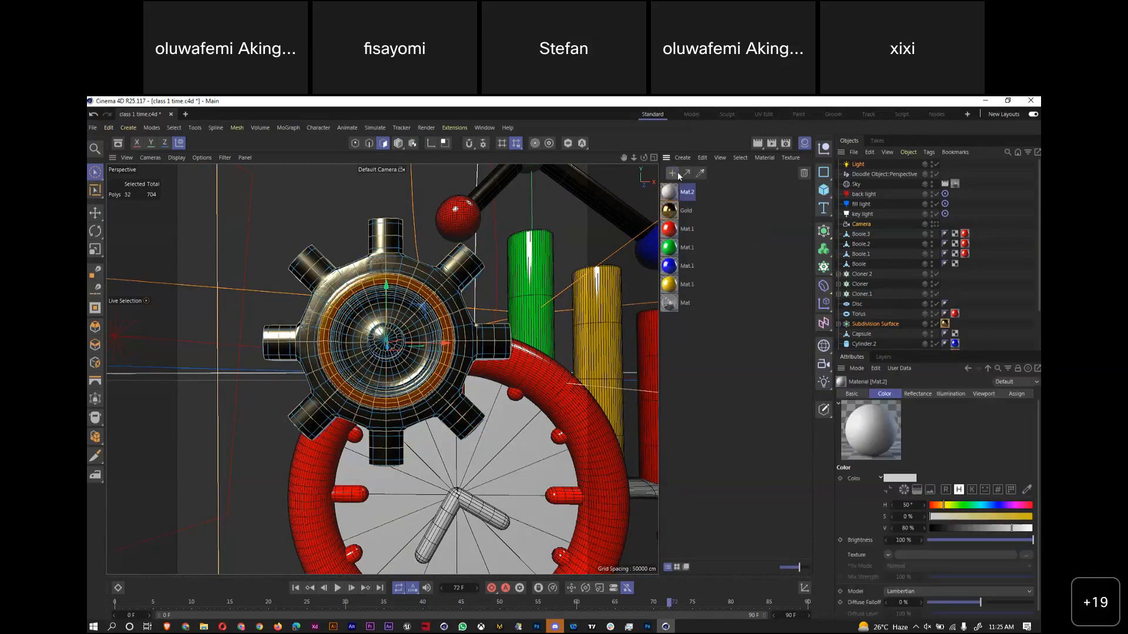
double_click(672, 199)
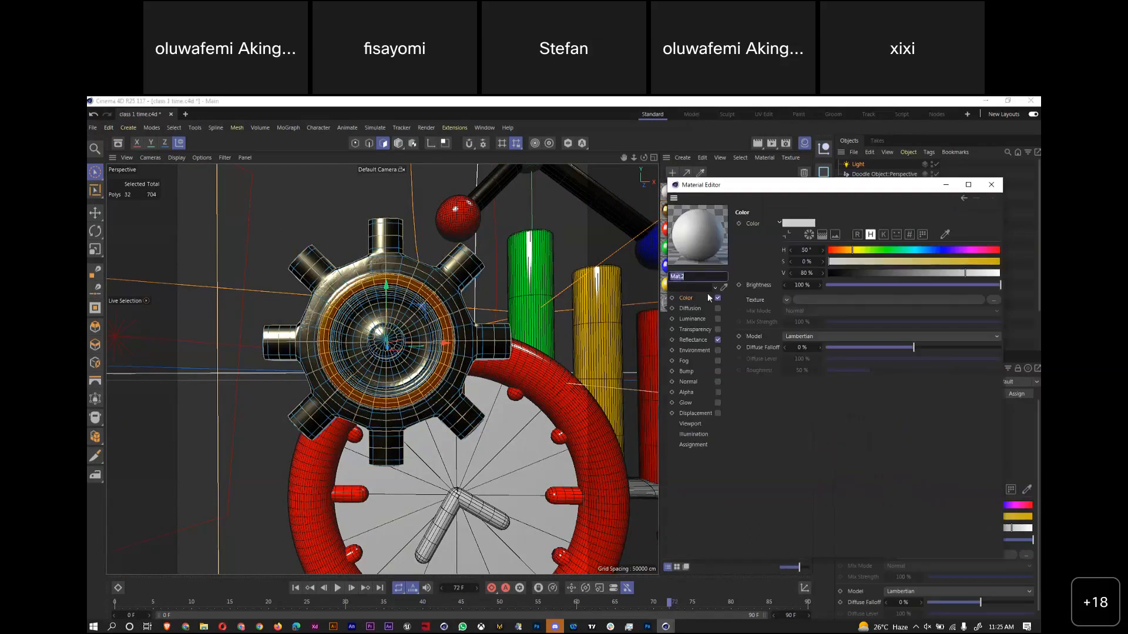
left_click(718, 339)
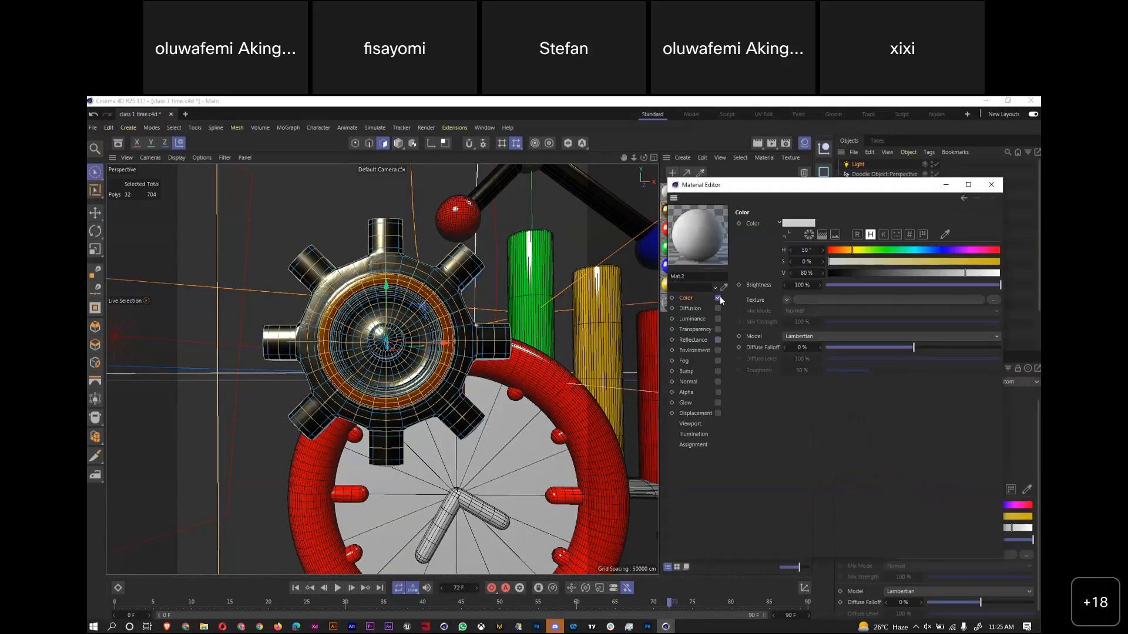
left_click(718, 298)
left_click(718, 319)
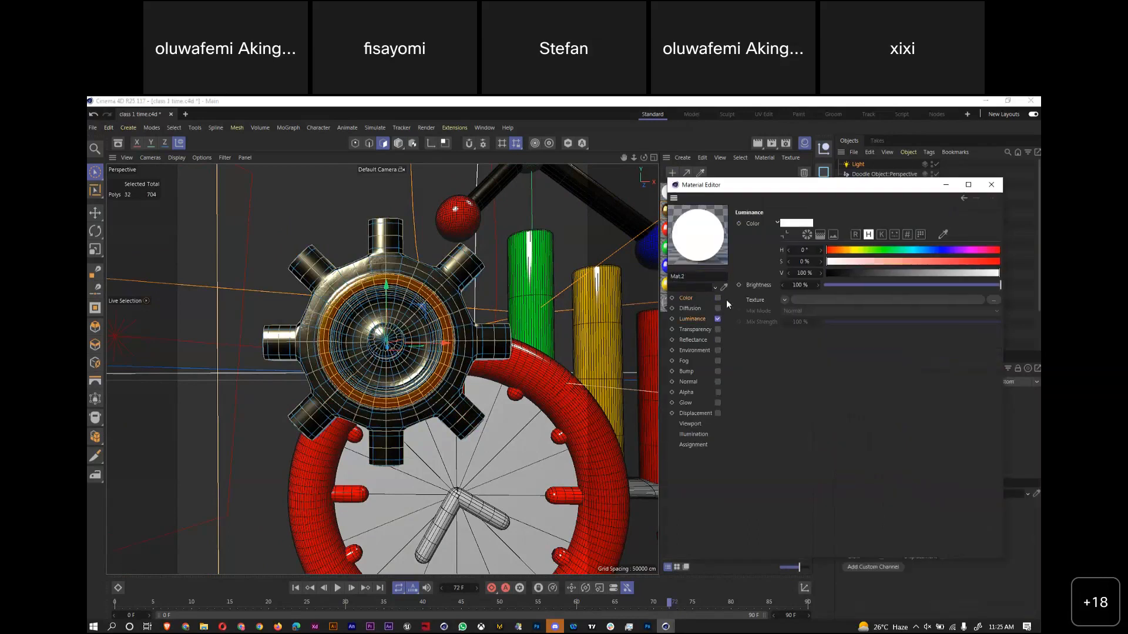
Set Mat.2's luminance color to green with 100% saturation and apply it to the selected polygon ring on the gear
left_click(883, 250)
left_click(993, 261)
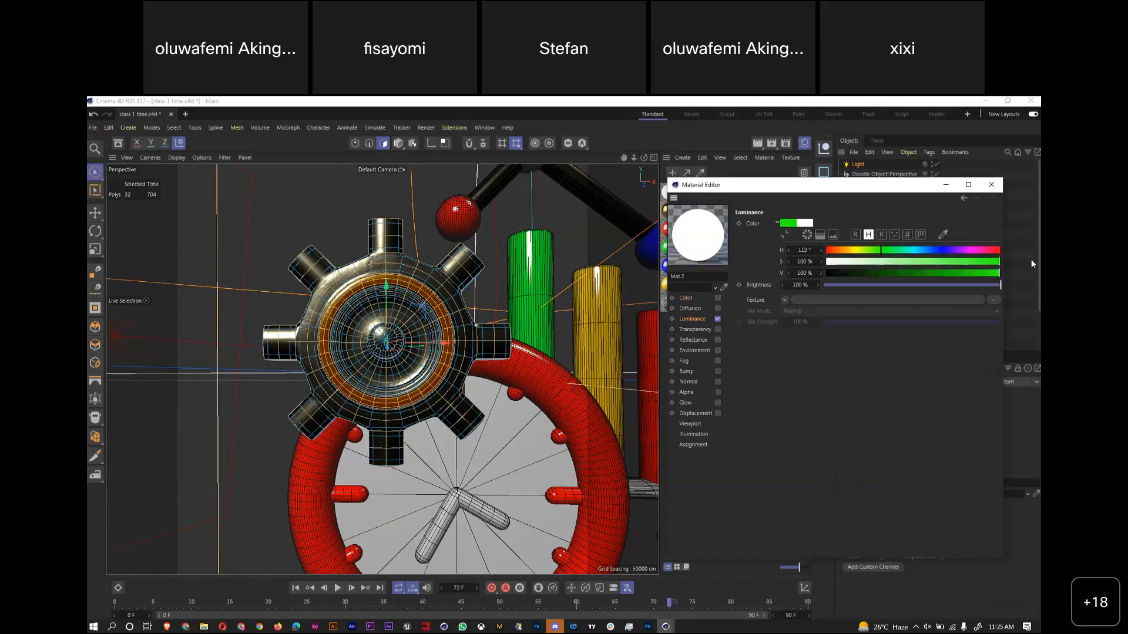
left_click(992, 185)
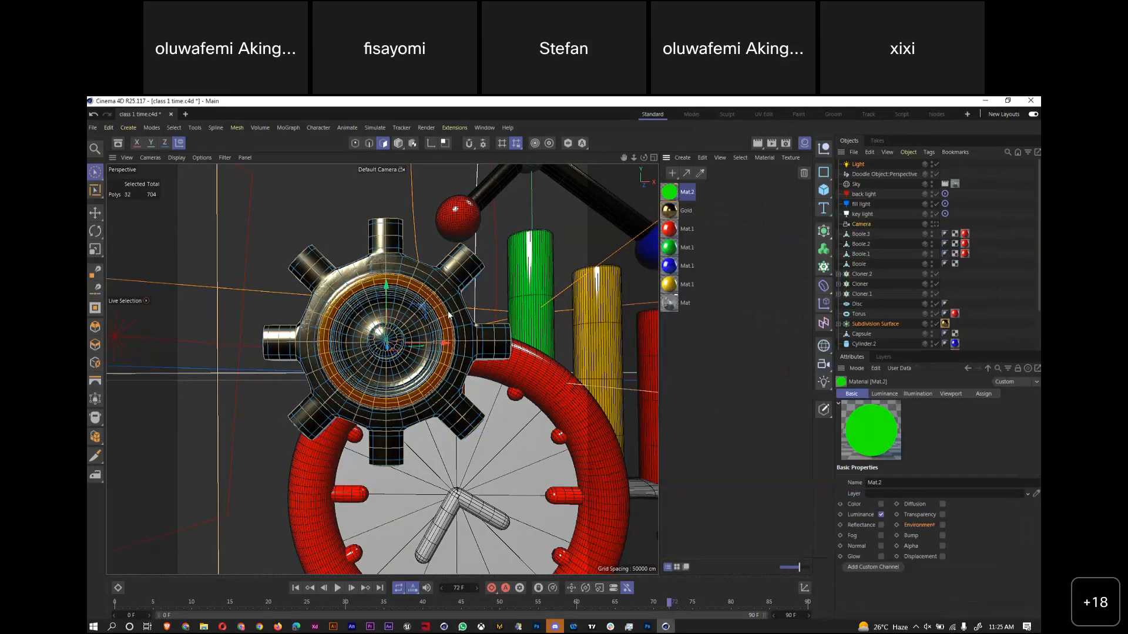
left_click_drag(449, 313, 447, 317)
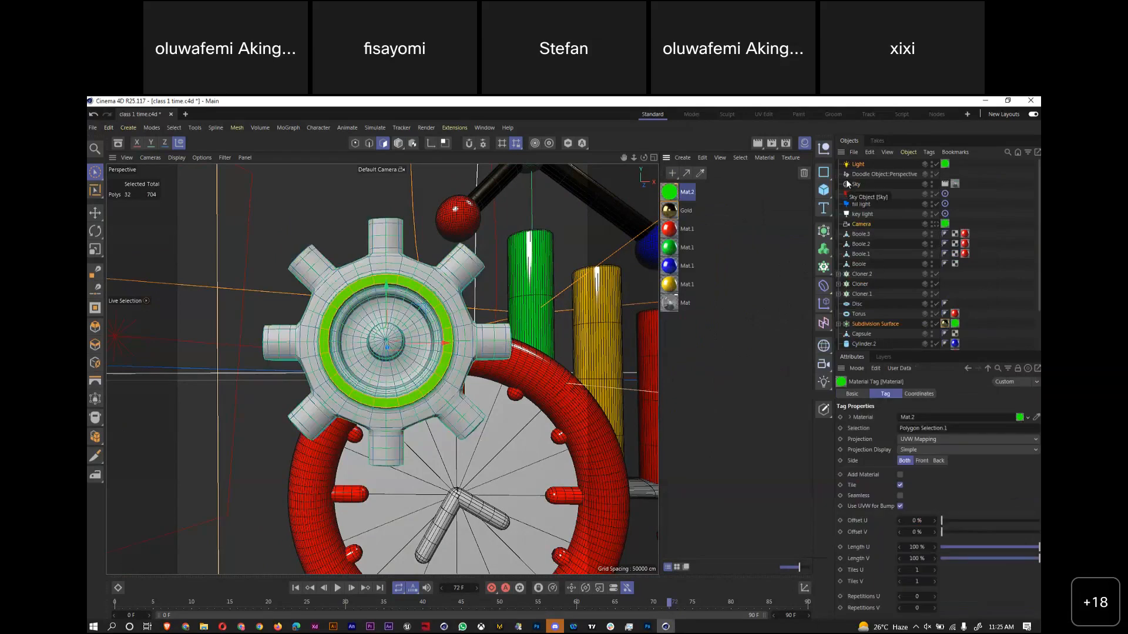
Reapply Mat.2 to the selected polygon ring on the gear and delete the stray Mat.2 tag from the Light object
key("ctrl+z")
left_click_drag(668, 192, 444, 312)
left_click_drag(644, 161, 947, 166)
left_click(945, 165)
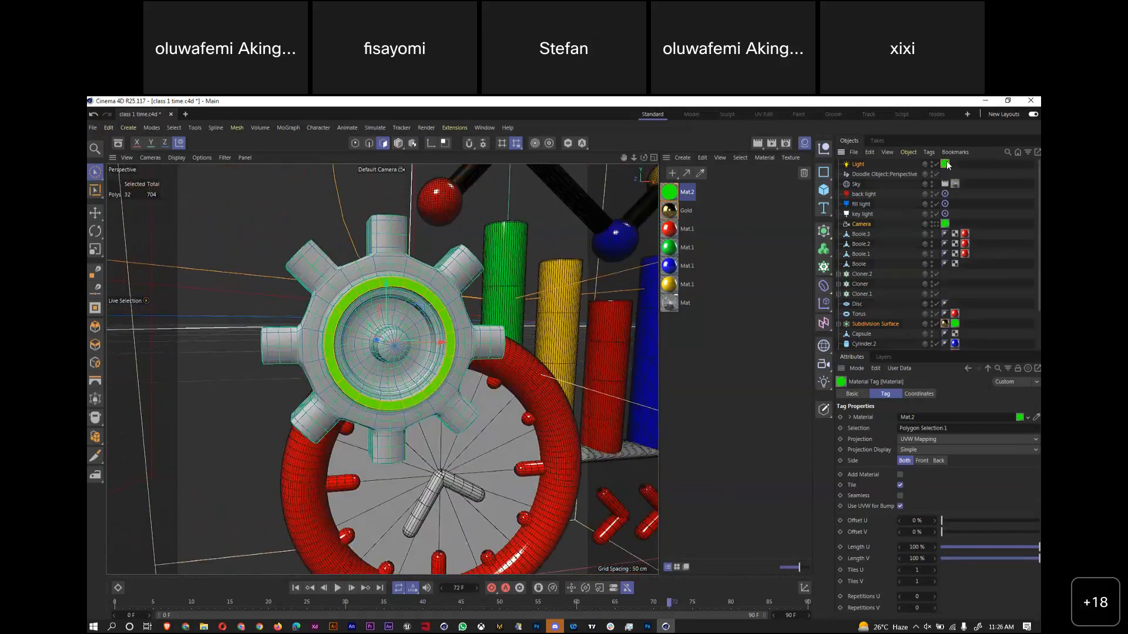
key("Delete")
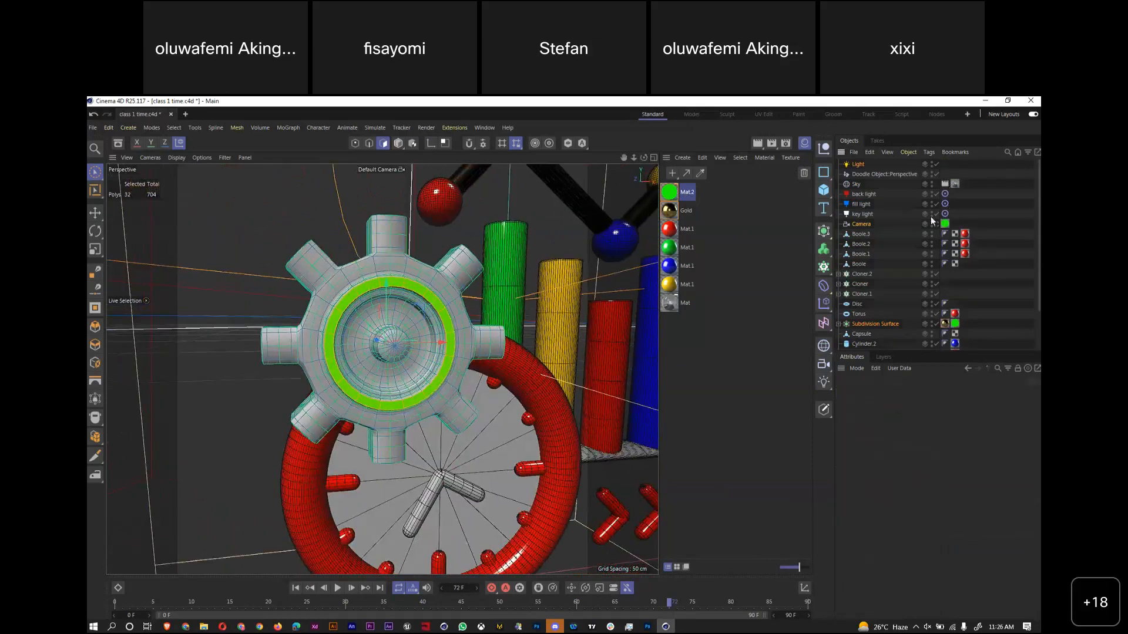
left_click(861, 224)
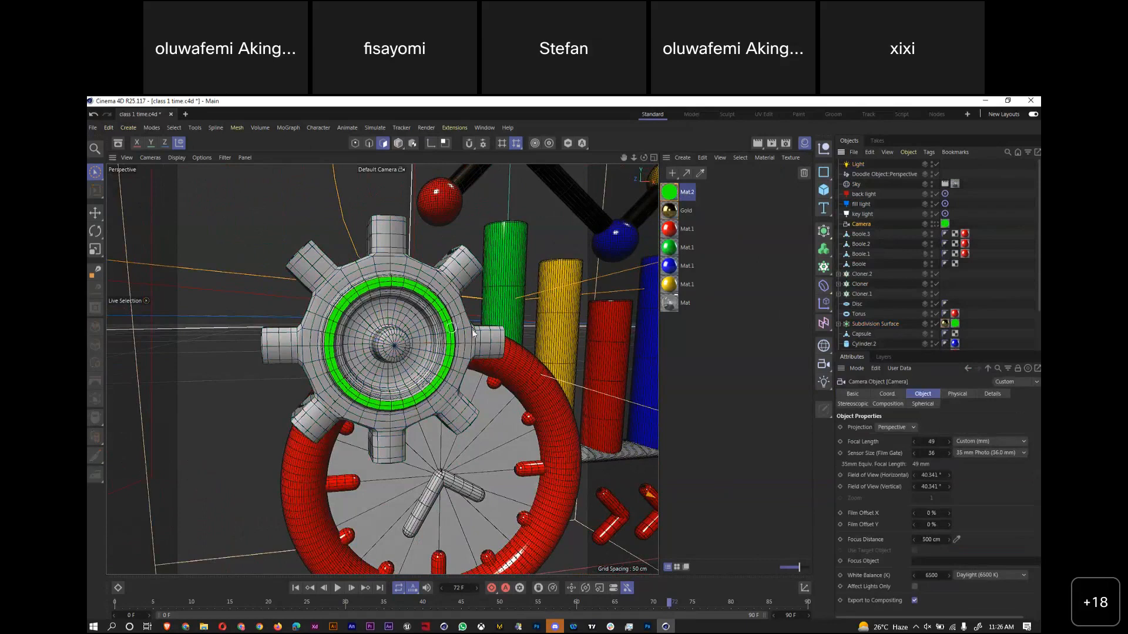
Move the Gold and Mat.2 tags from the Subdivision Surface to its child Cylinder.4 and delete the Mat.2 tag left on the parent
left_click(878, 325)
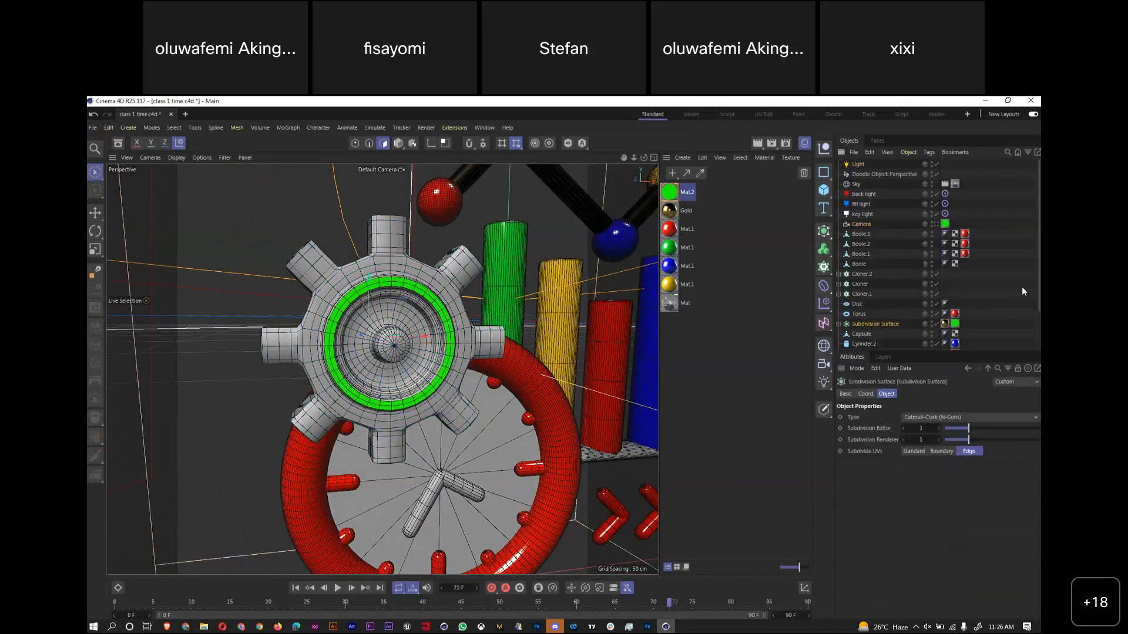
left_click(944, 325)
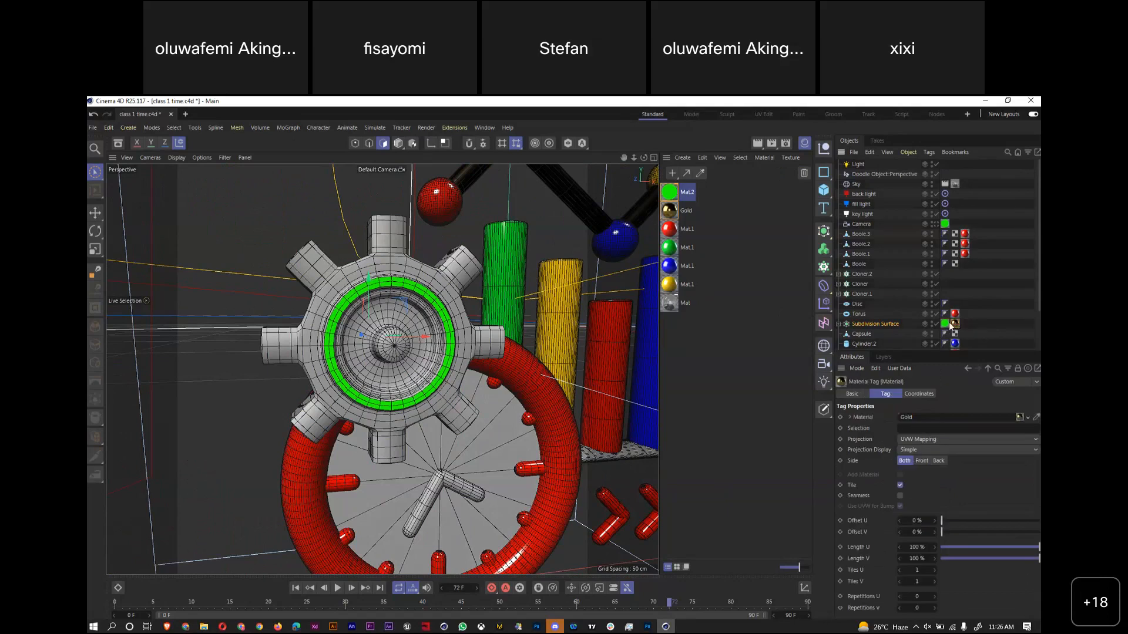
left_click(839, 324)
left_click_drag(982, 332, 898, 339)
left_click_drag(980, 331, 993, 336)
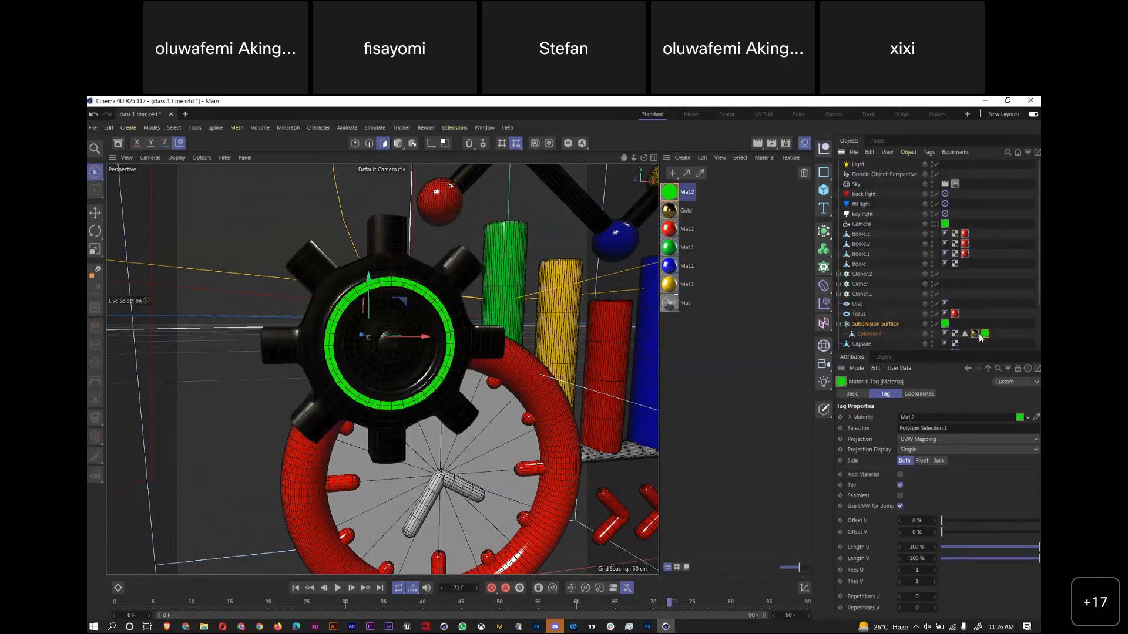
left_click(945, 326)
key("Delete")
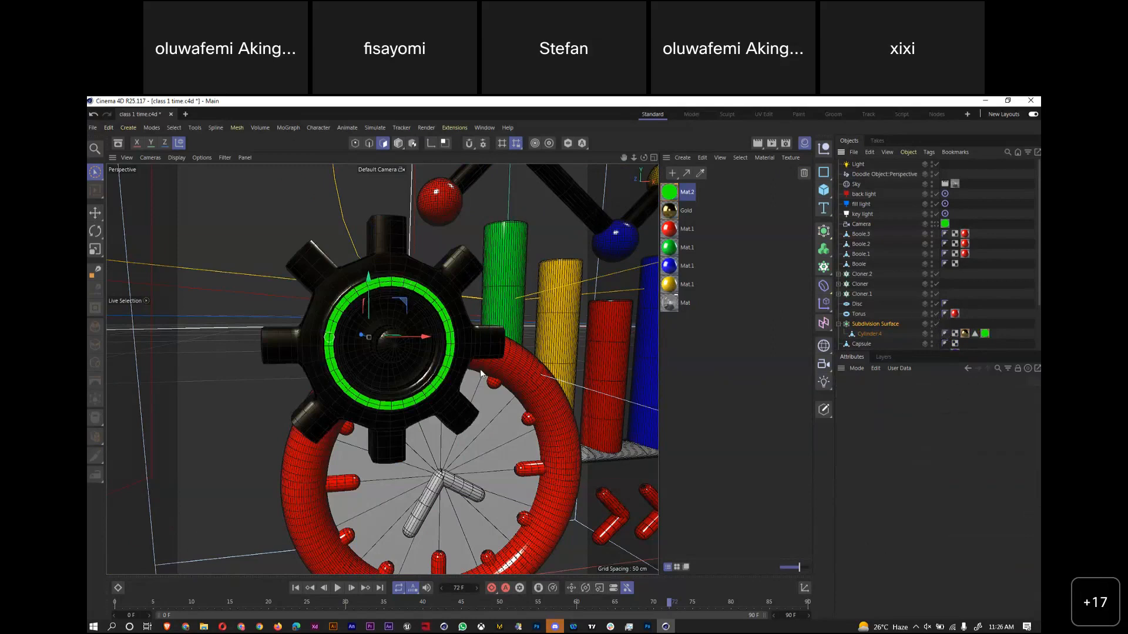
Select Cylinder.4, save the project, and render the view through the scene camera
left_click(873, 335)
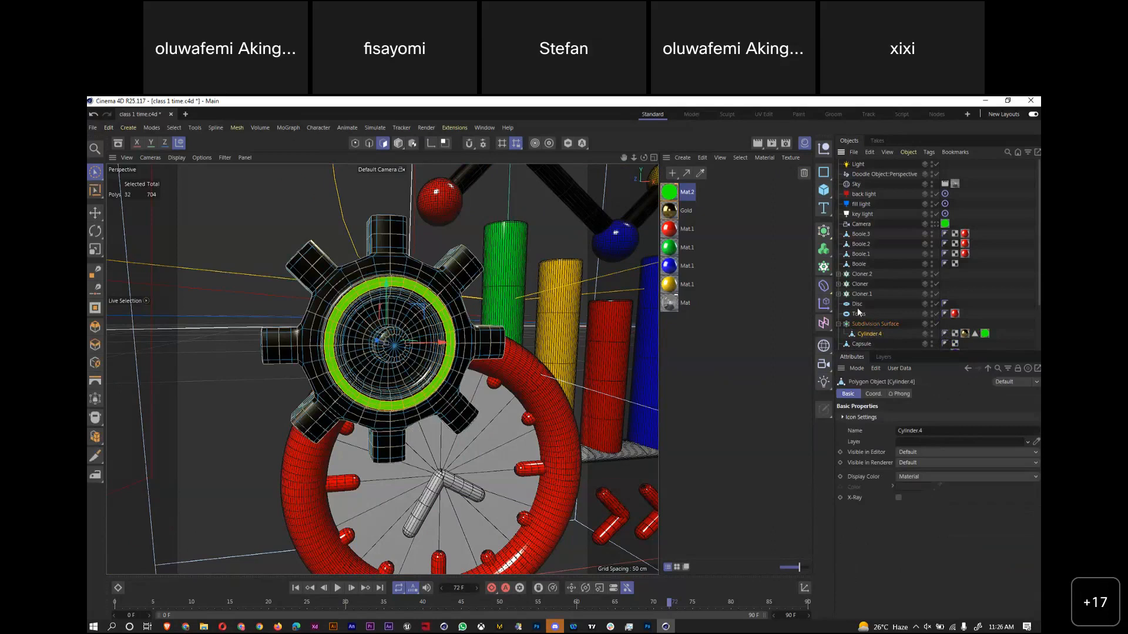
left_click_drag(633, 157, 633, 181)
key("ctrl+s")
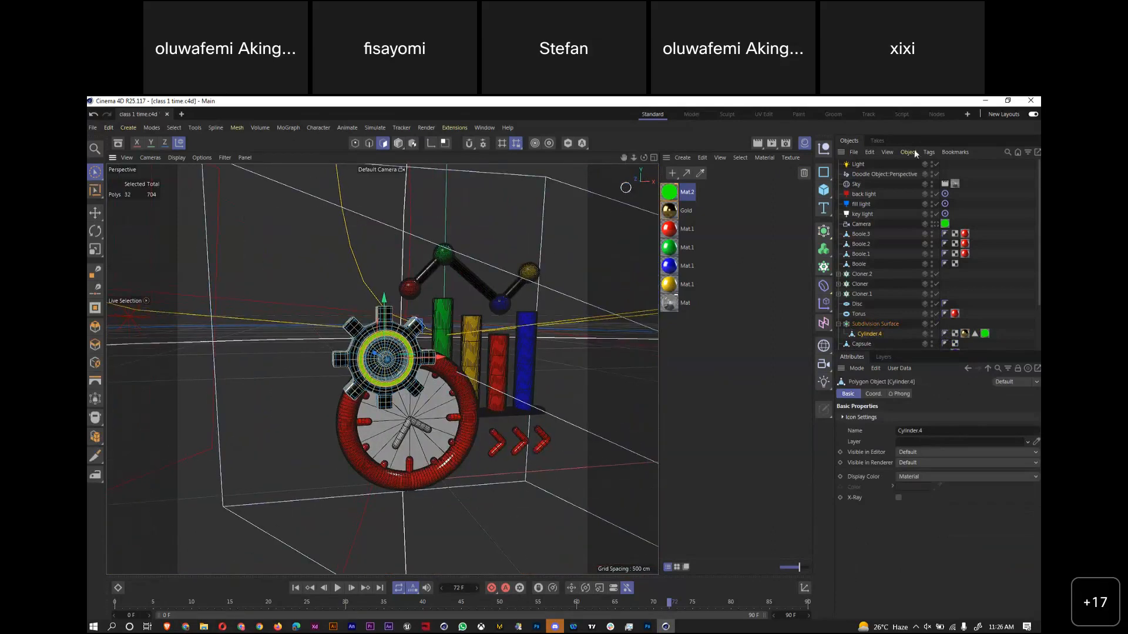
left_click(935, 224)
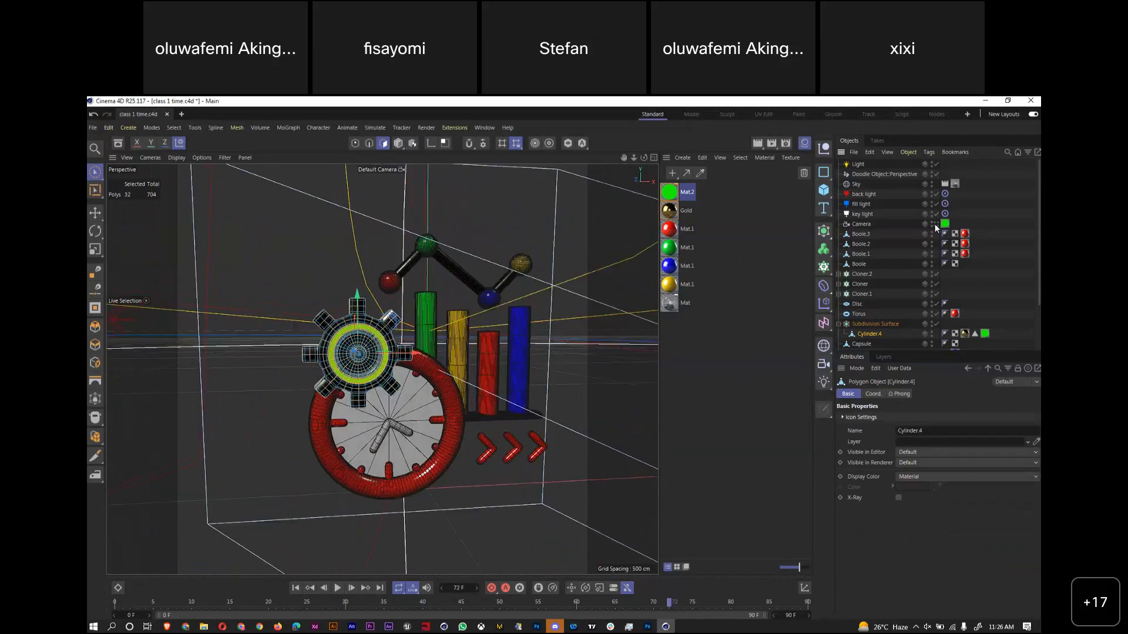
key("ctrl+r")
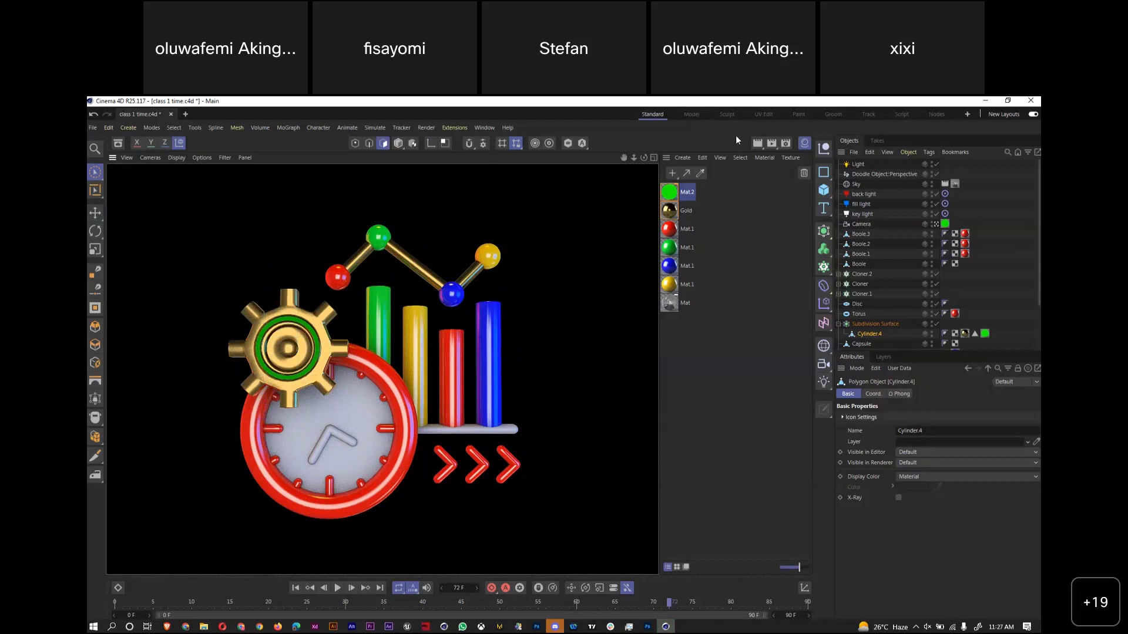
Add the Glow effect to the render settings, save the project, and render the camera view again
left_click(784, 143)
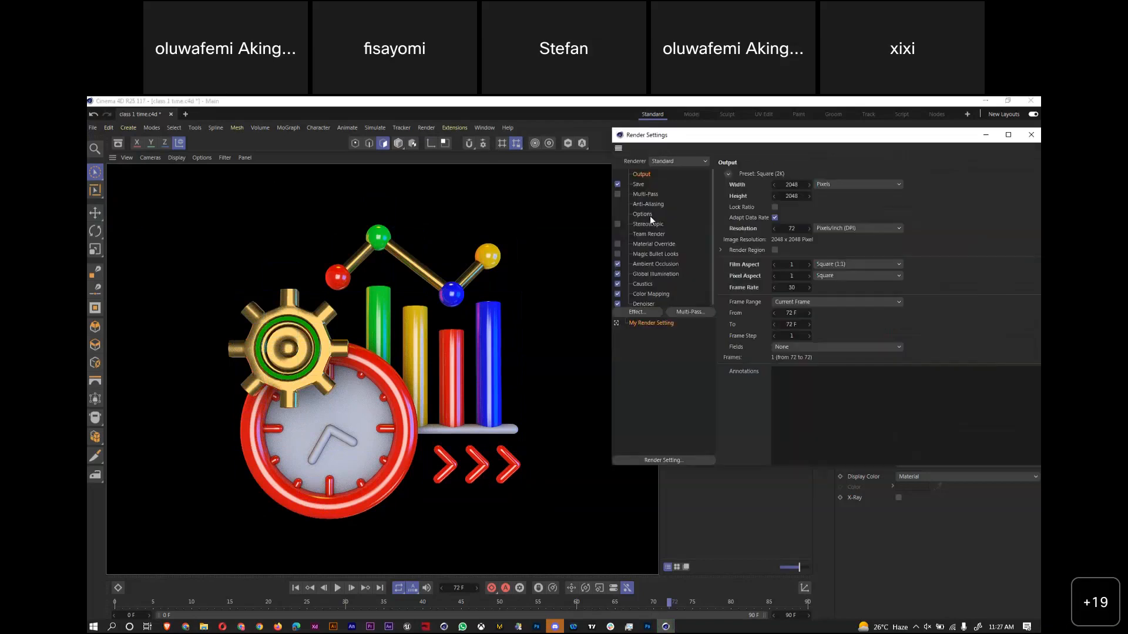
left_click(648, 311)
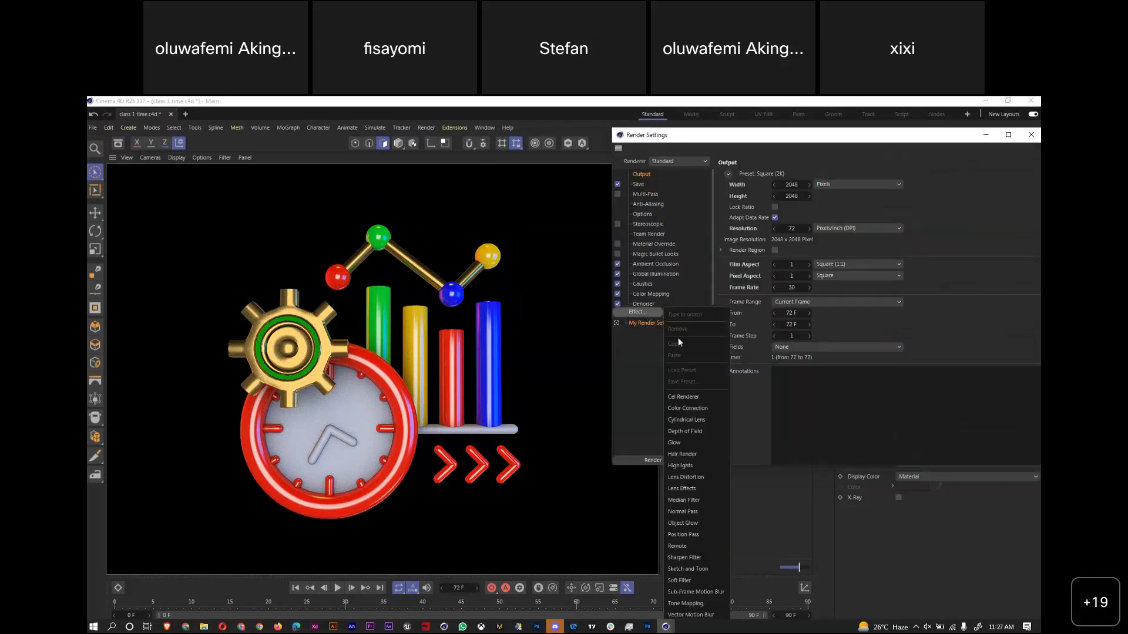
left_click(681, 444)
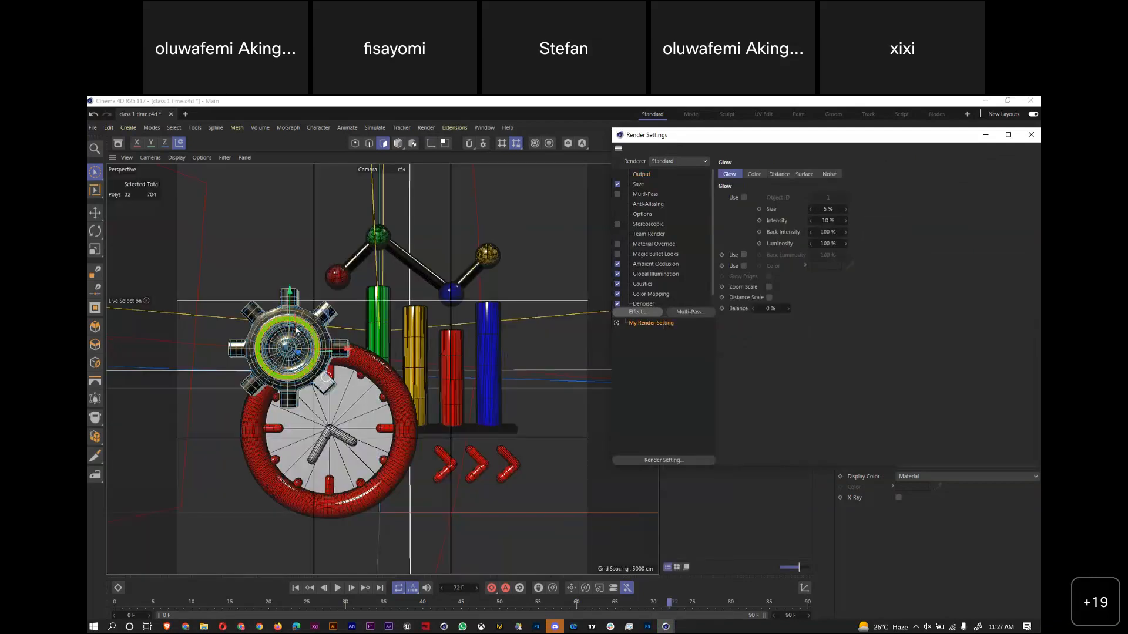
left_click_drag(297, 379, 316, 354)
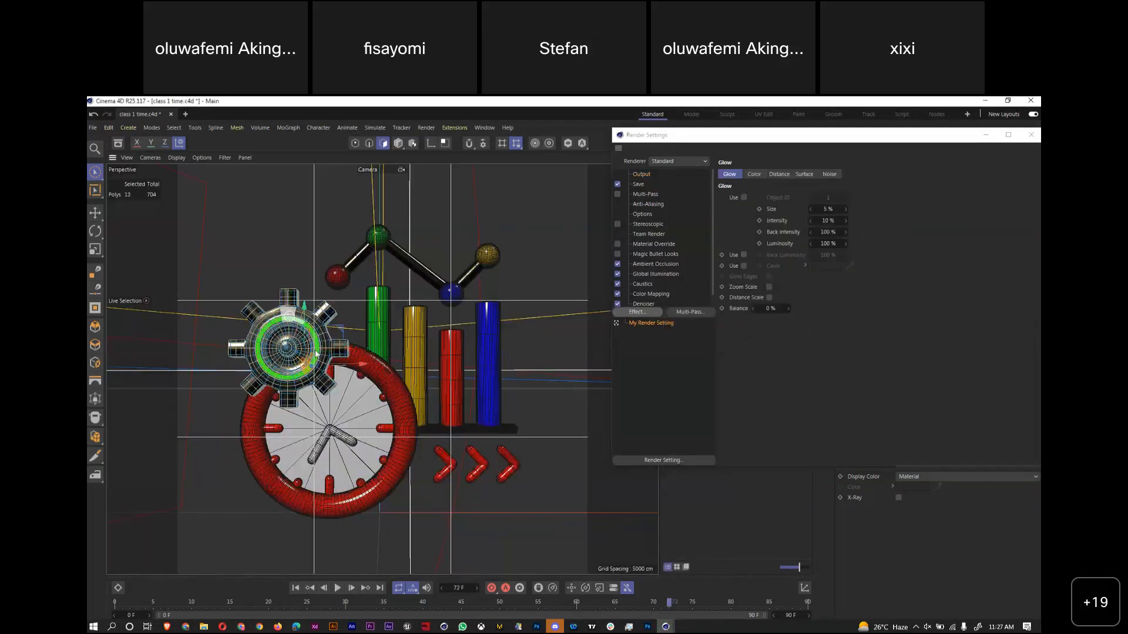
key("ctrl+s")
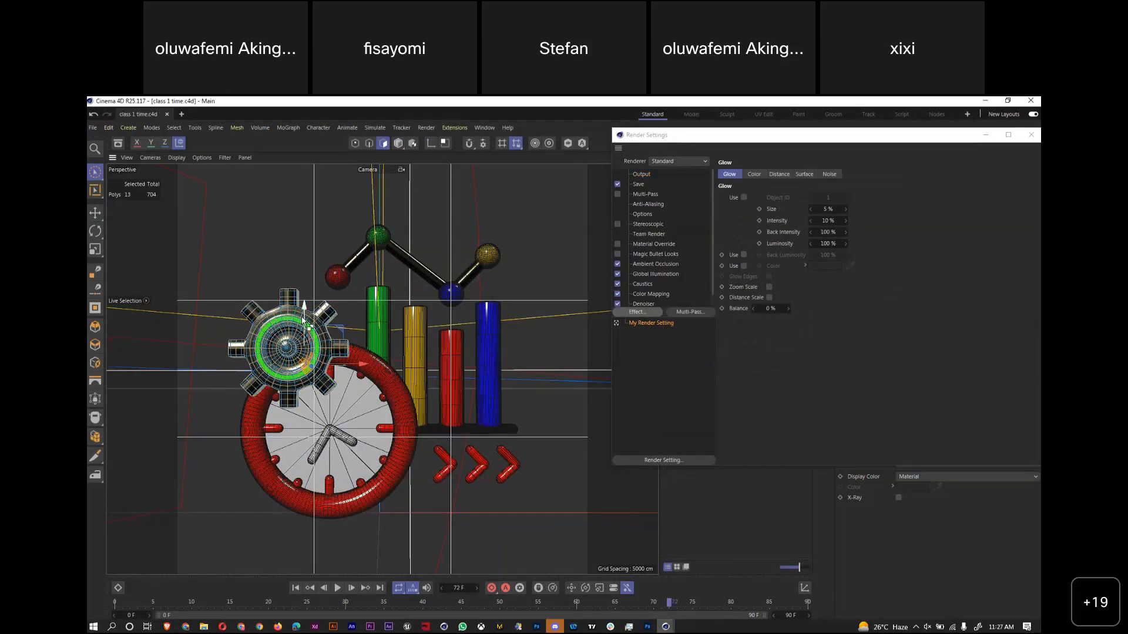
key("ctrl+r")
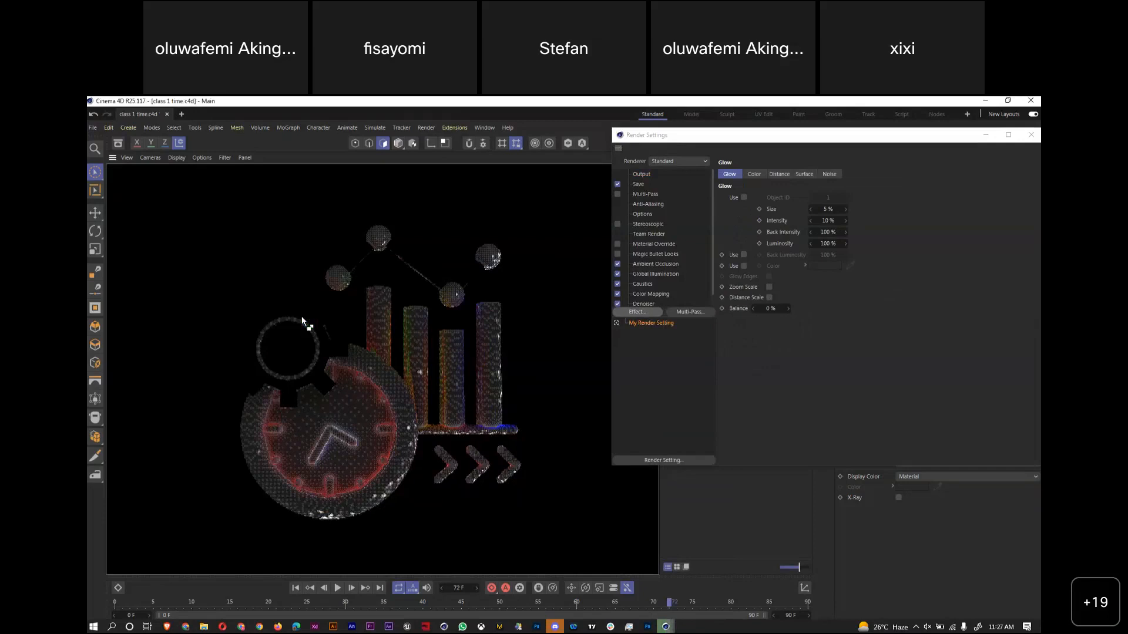
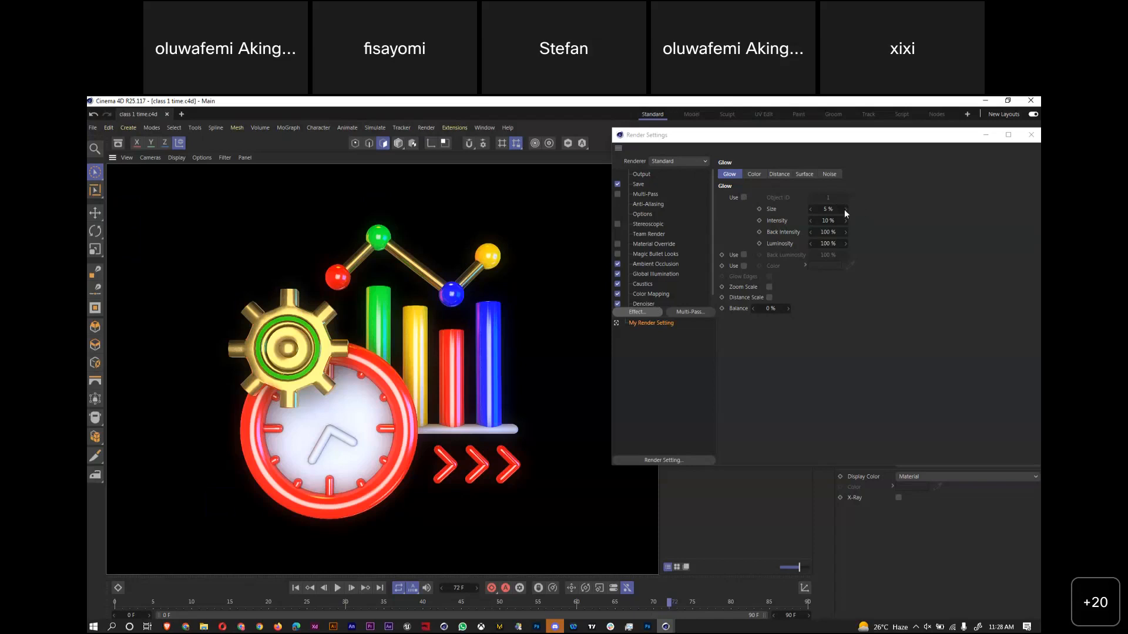
Set the Glow effect's intensity to 6% and luminosity to 88%, save the project, and put the render settings away
left_click_drag(840, 221, 824, 244)
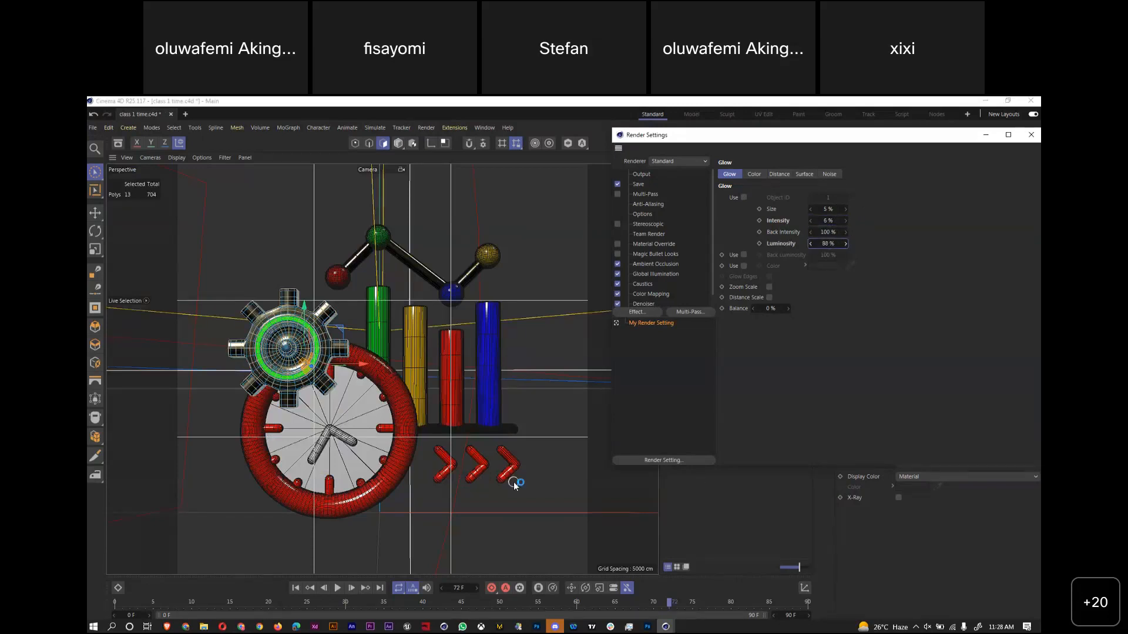
key("ctrl+s")
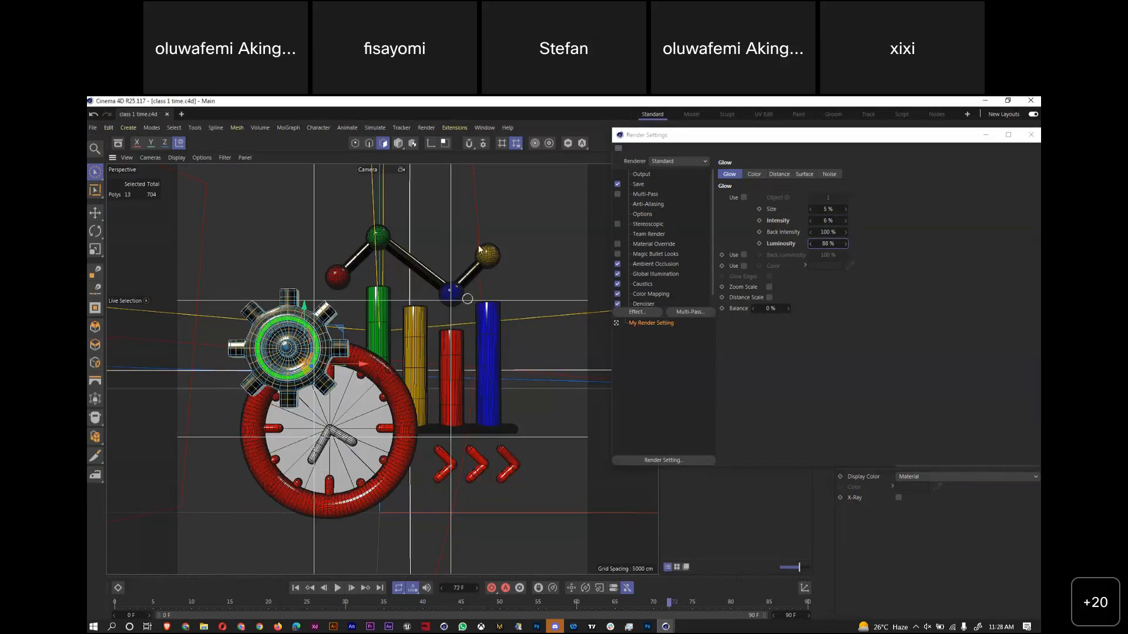
left_click(364, 412)
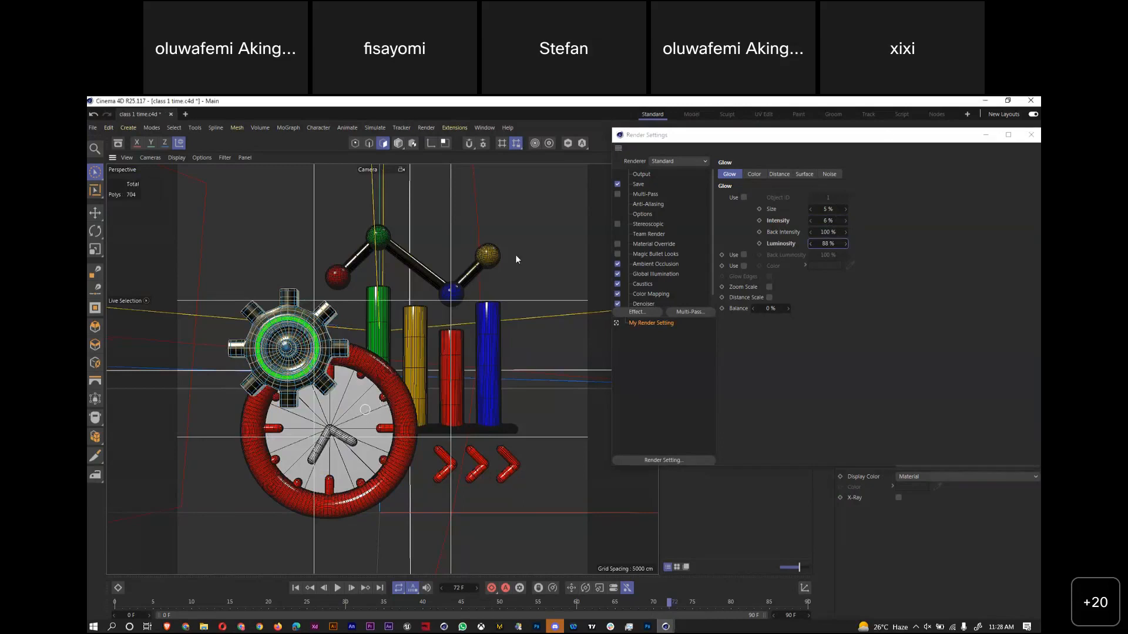
left_click(984, 138)
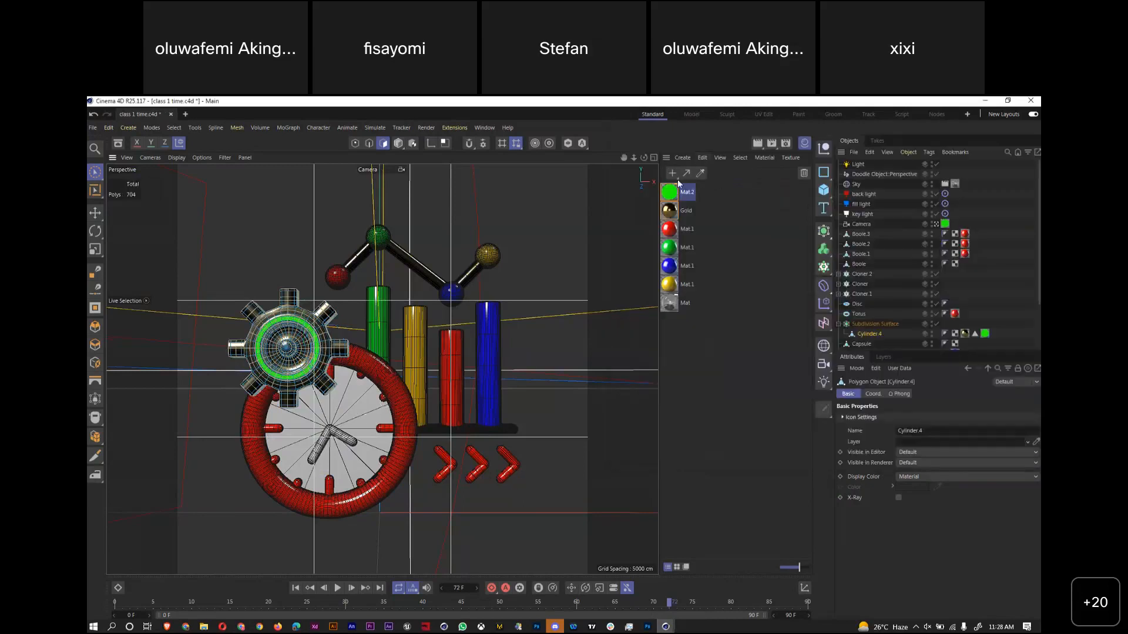
Create the new material Mat.3 with Reflectance disabled and a pure white color at 100% value
left_click(673, 174)
double_click(669, 192)
double_click(713, 275)
left_click(719, 339)
left_click(687, 297)
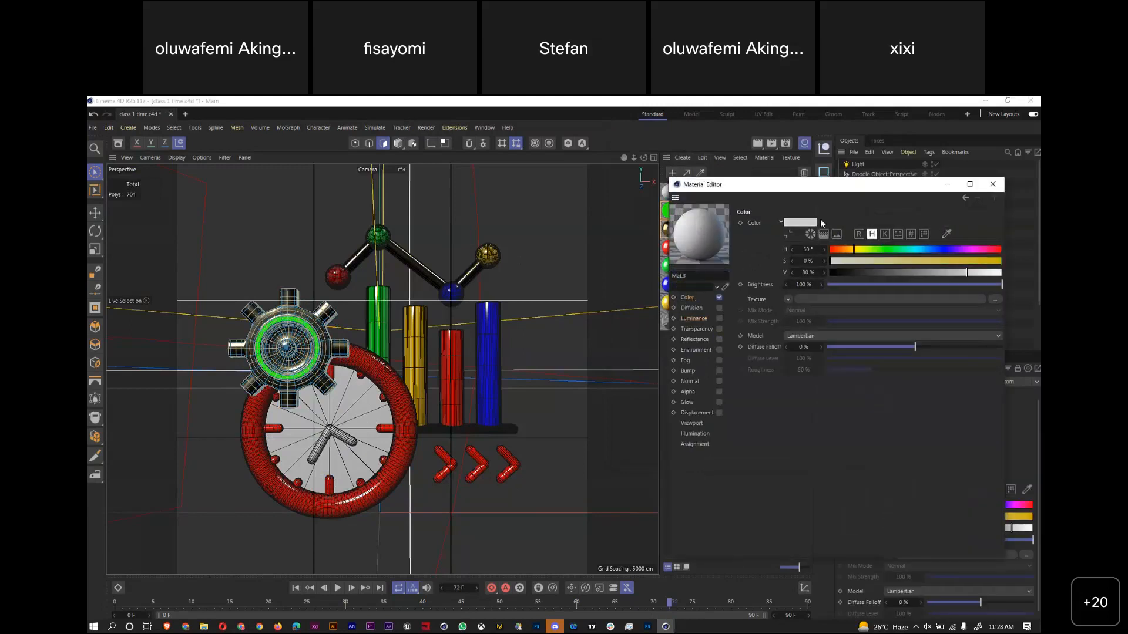
left_click_drag(988, 274, 1031, 266)
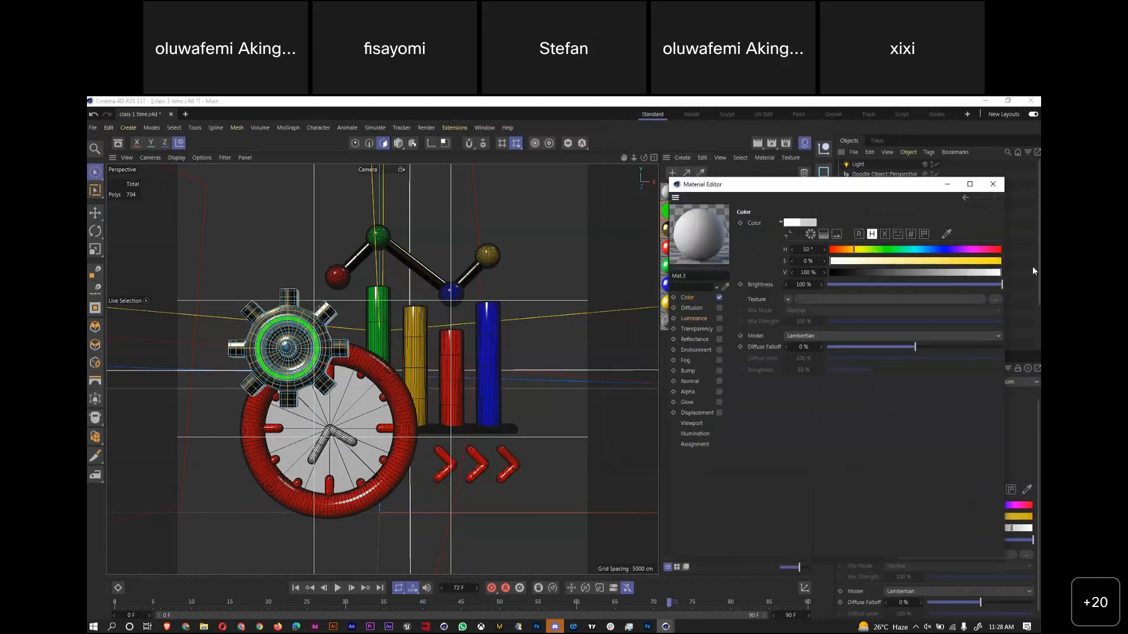
left_click(953, 188)
Apply Mat.3 to the clock face and the base under the bars, and return to the Live Selection tool
left_click_drag(669, 192, 350, 415)
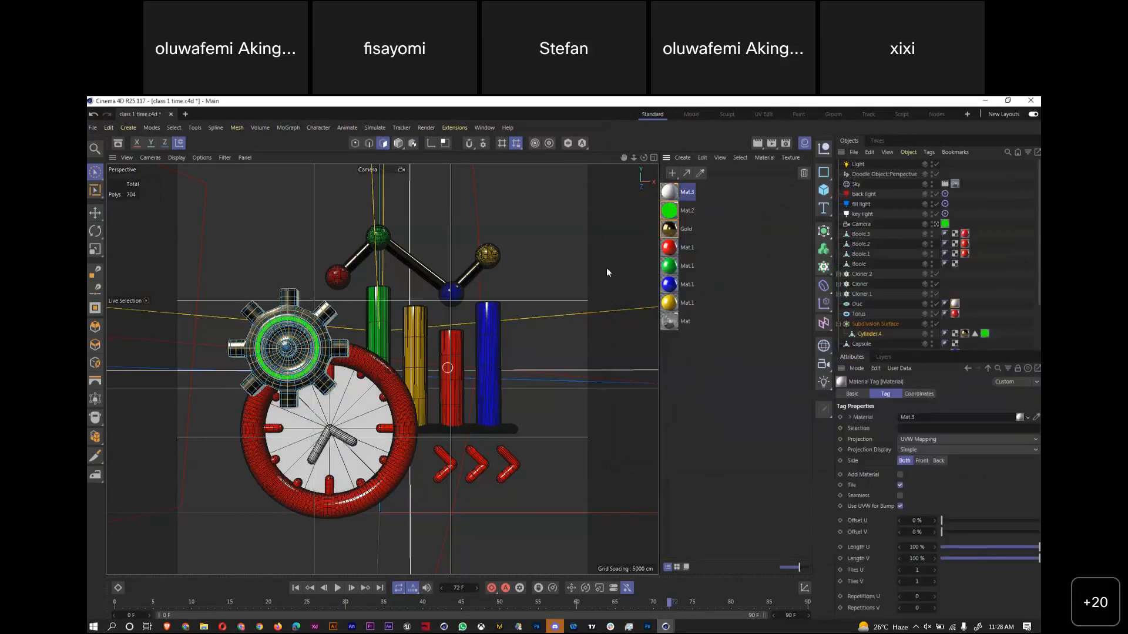
left_click_drag(669, 192, 487, 434)
key("d")
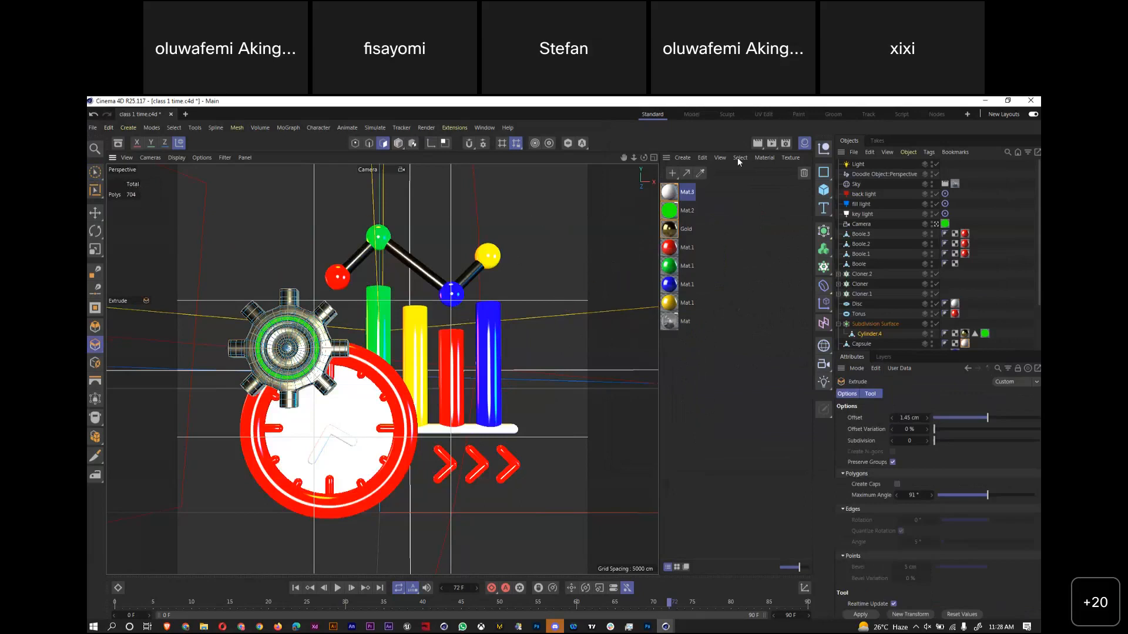
right_click(704, 193)
key("Escape")
left_click(94, 171)
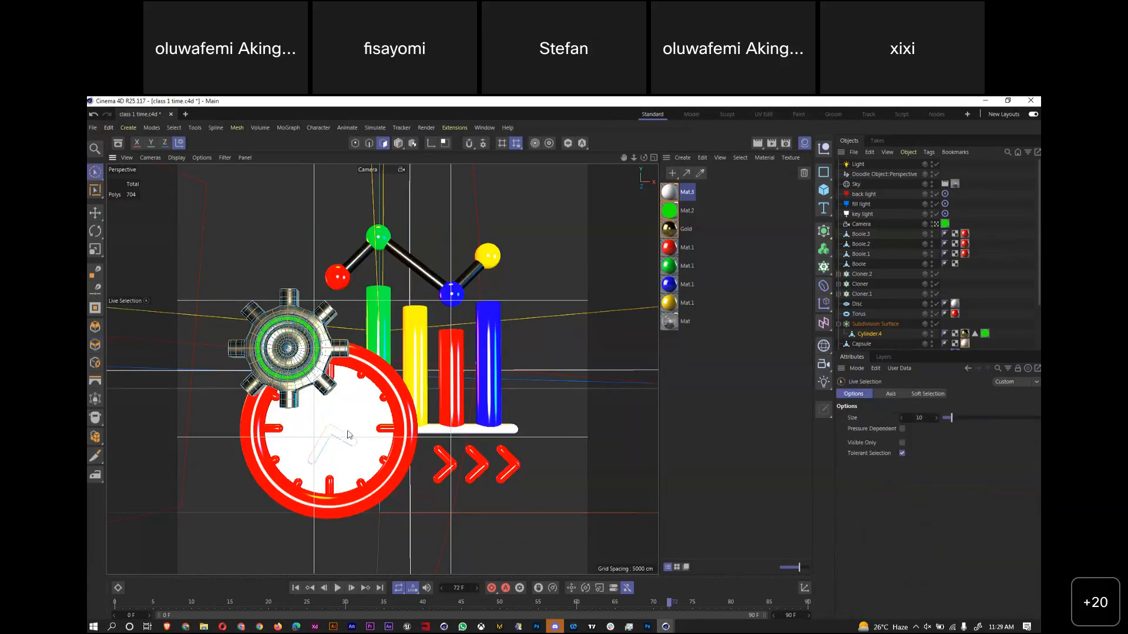
Apply the Gold material to the clock hands and save the project
left_click(673, 228)
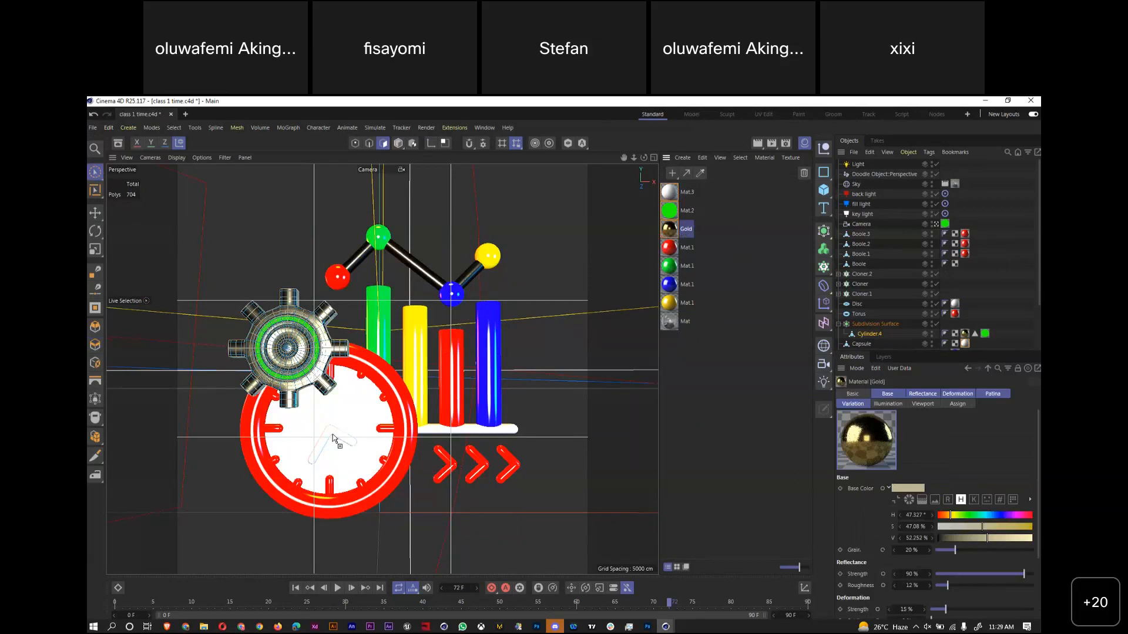
left_click_drag(333, 434, 335, 433)
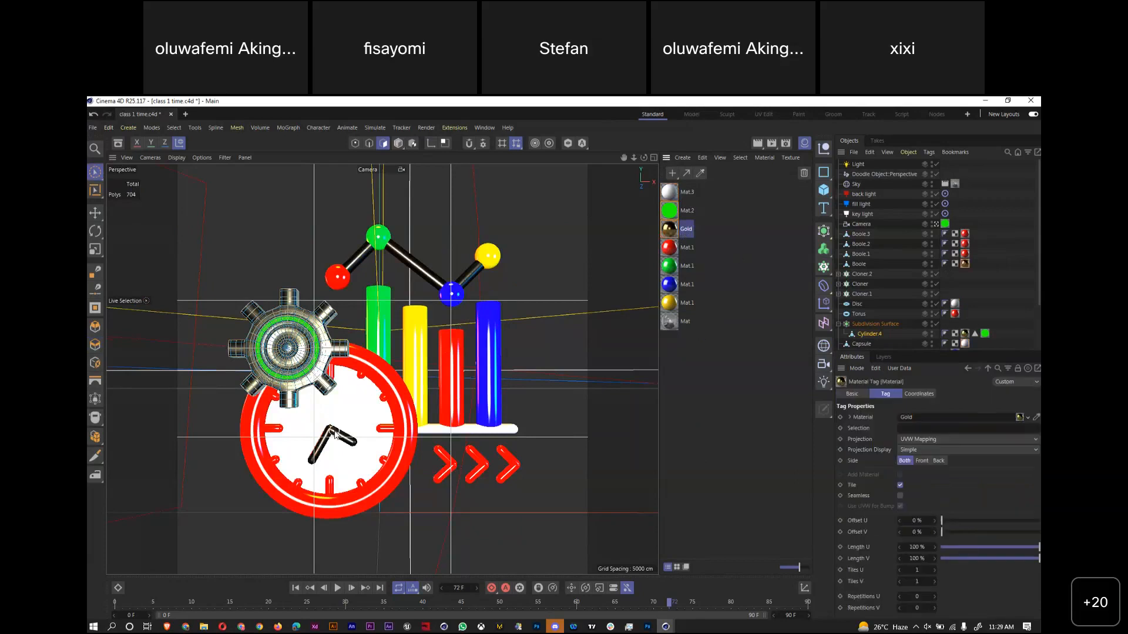
key("ctrl+s")
Lower the key light's intensity to 59% while looking through the scene camera, and save the project
left_click(937, 224)
left_click(936, 223)
left_click(861, 214)
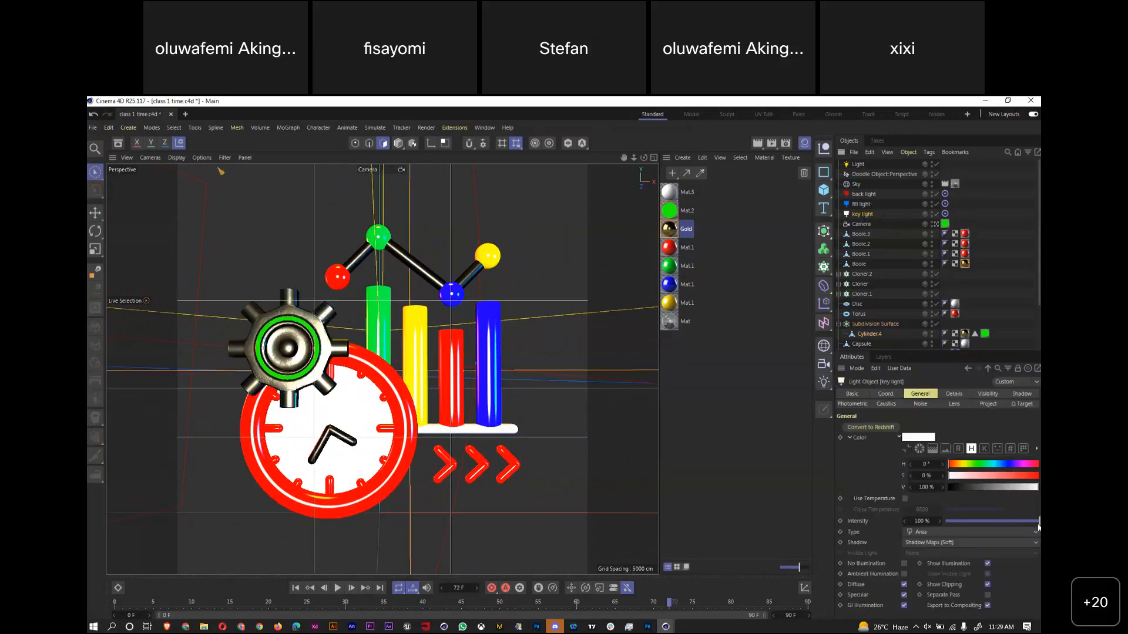
left_click_drag(1039, 527, 1000, 526)
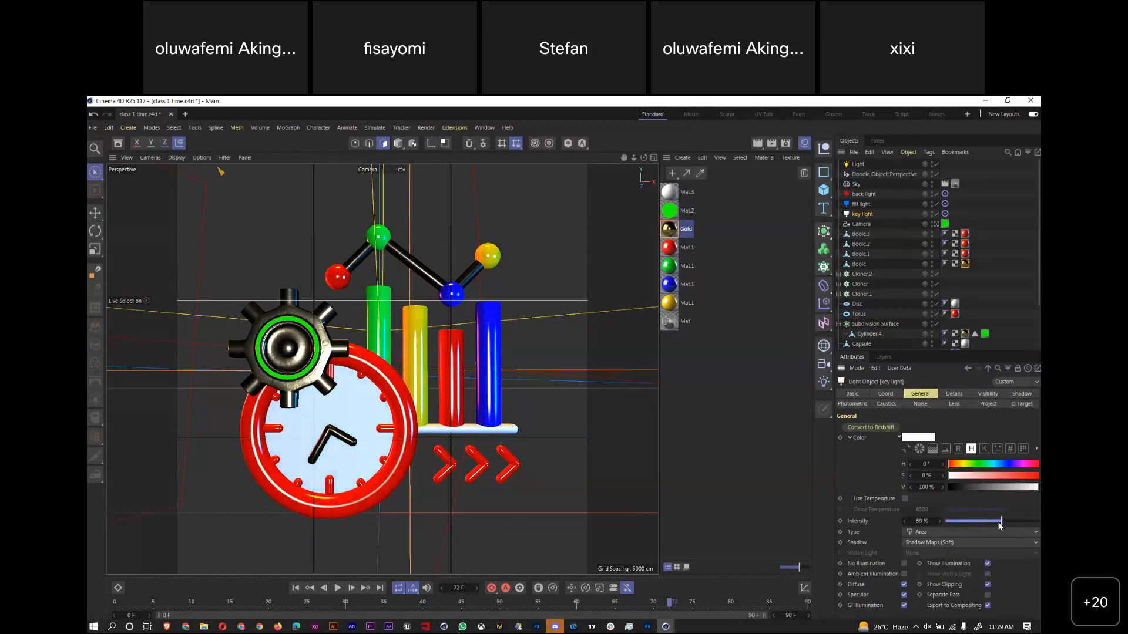
key("ctrl+s")
Render the frame to the Picture Viewer, reduce its zoom to 37% to see the whole image, and minimize the viewer
left_click(772, 144)
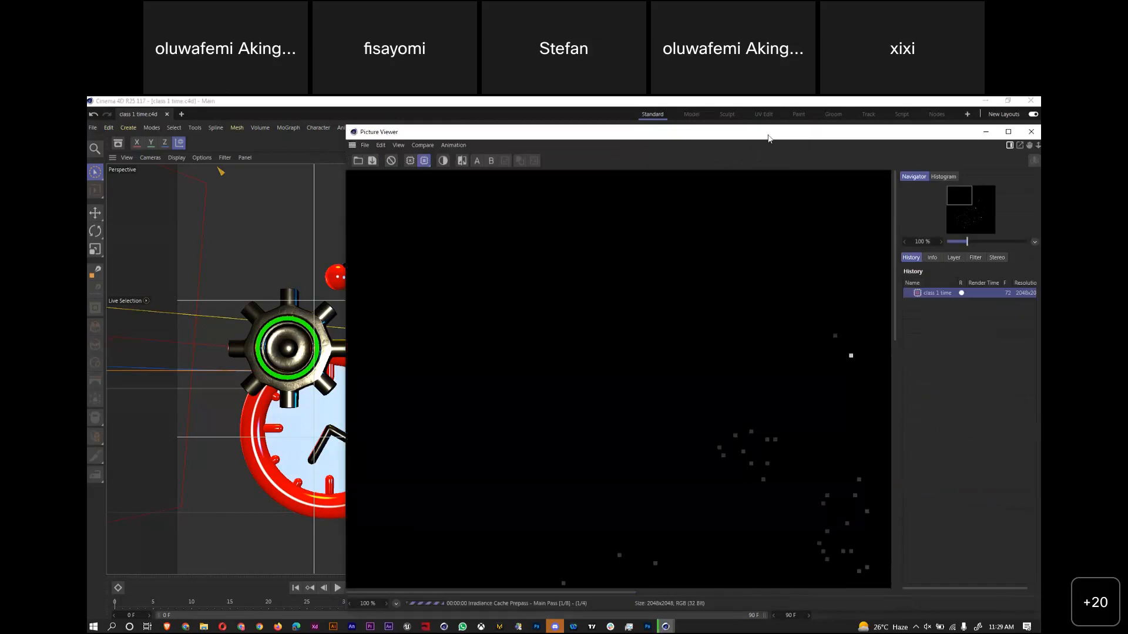
left_click_drag(966, 239, 959, 242)
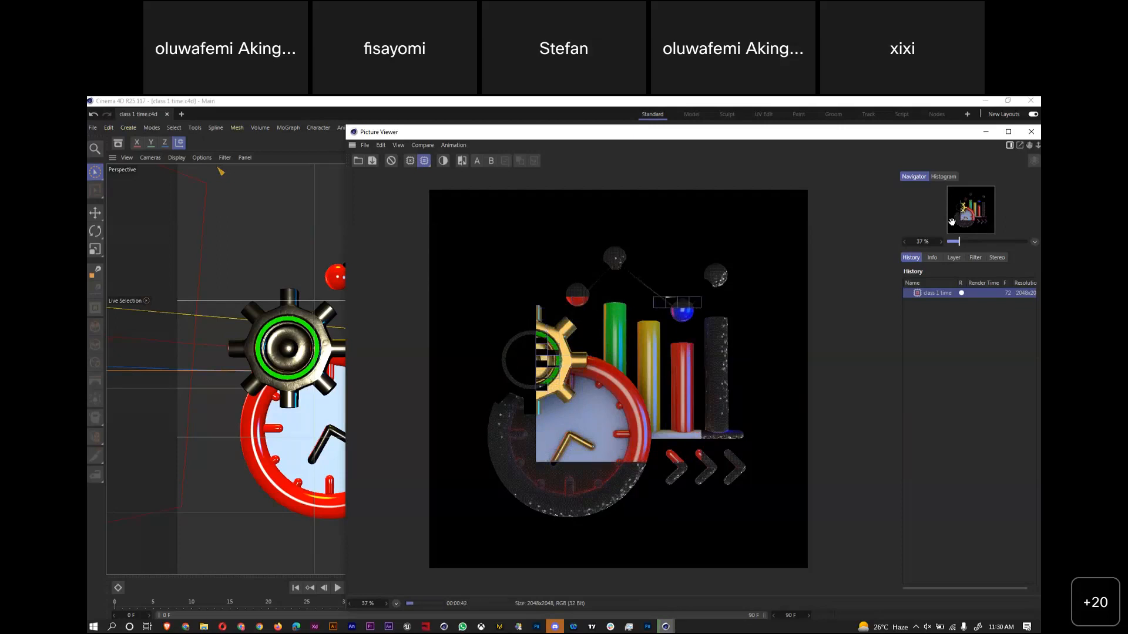
left_click(985, 133)
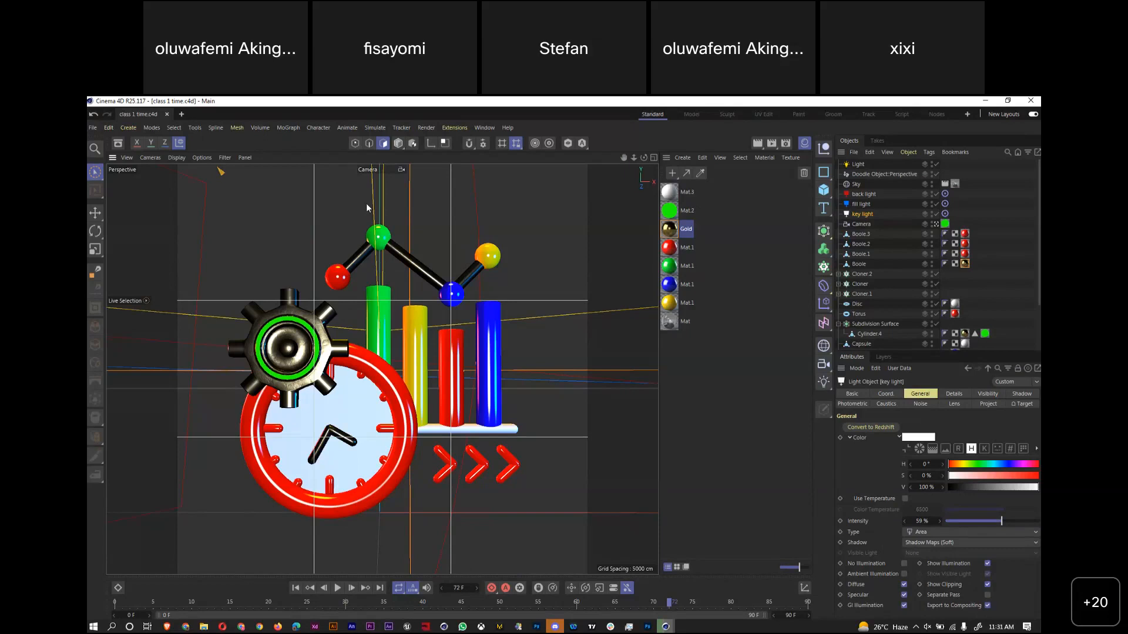
Restrict Live Selection to visible elements only and select the gear by itself
left_click(290, 347)
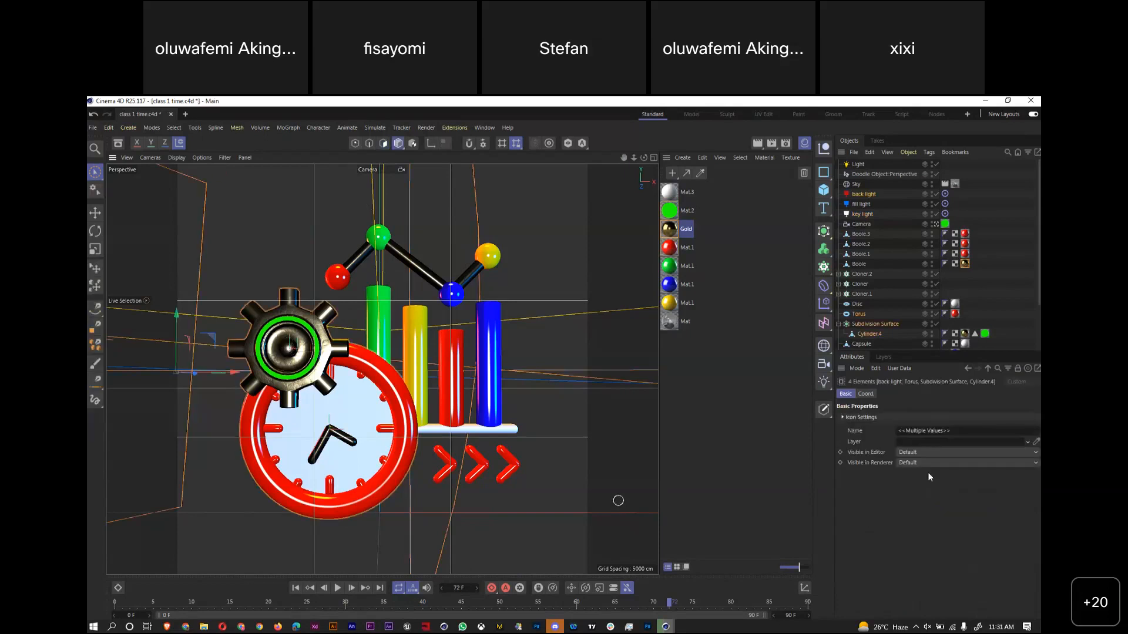
key("d")
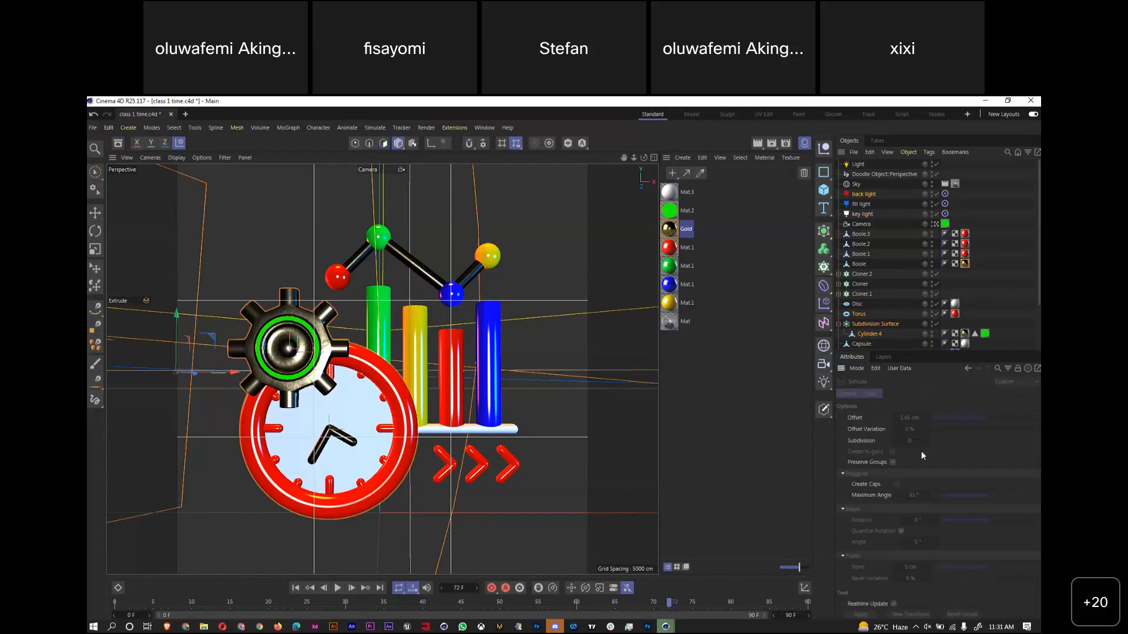
key("space")
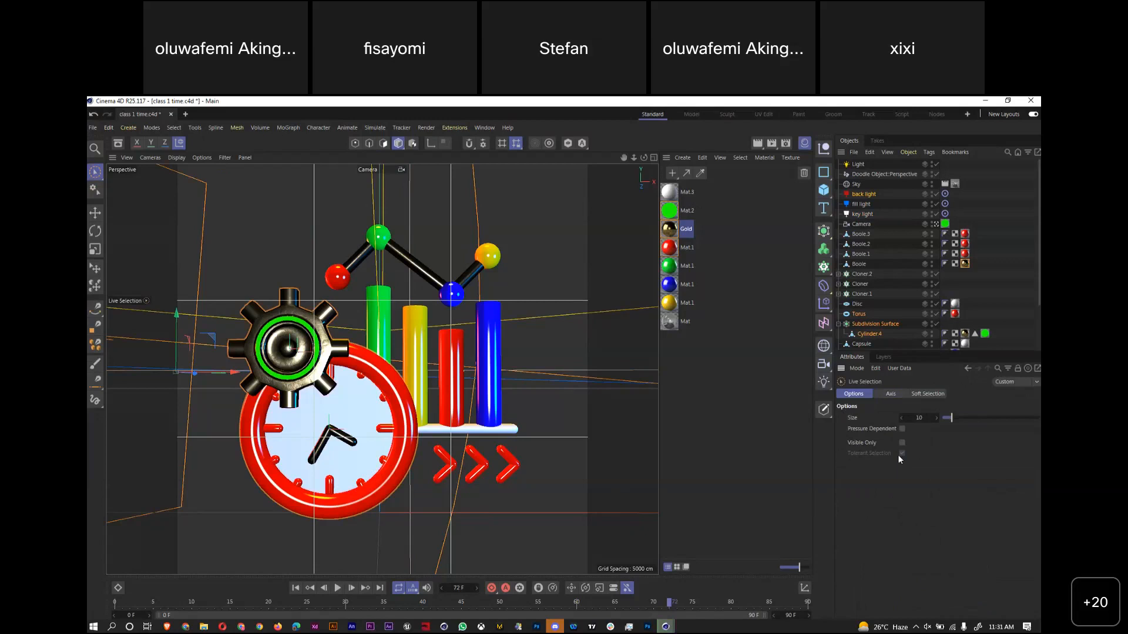
left_click(901, 442)
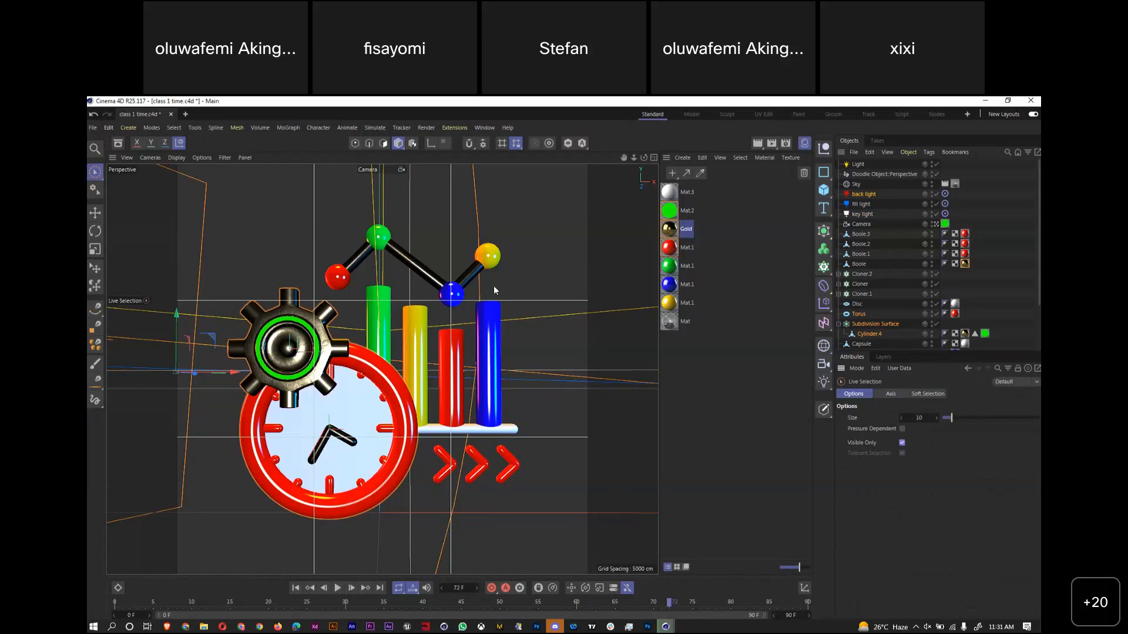
left_click(288, 350)
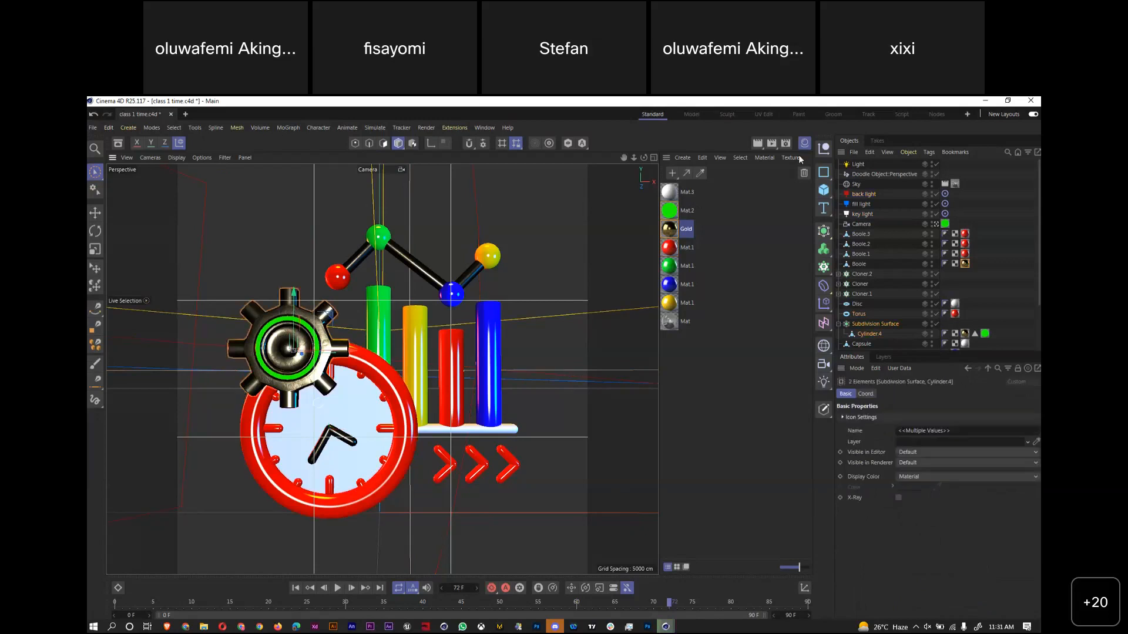
Enlarge the timeline area, return the playhead to frame 0, and maximize the perspective camera view
middle_click(639, 255)
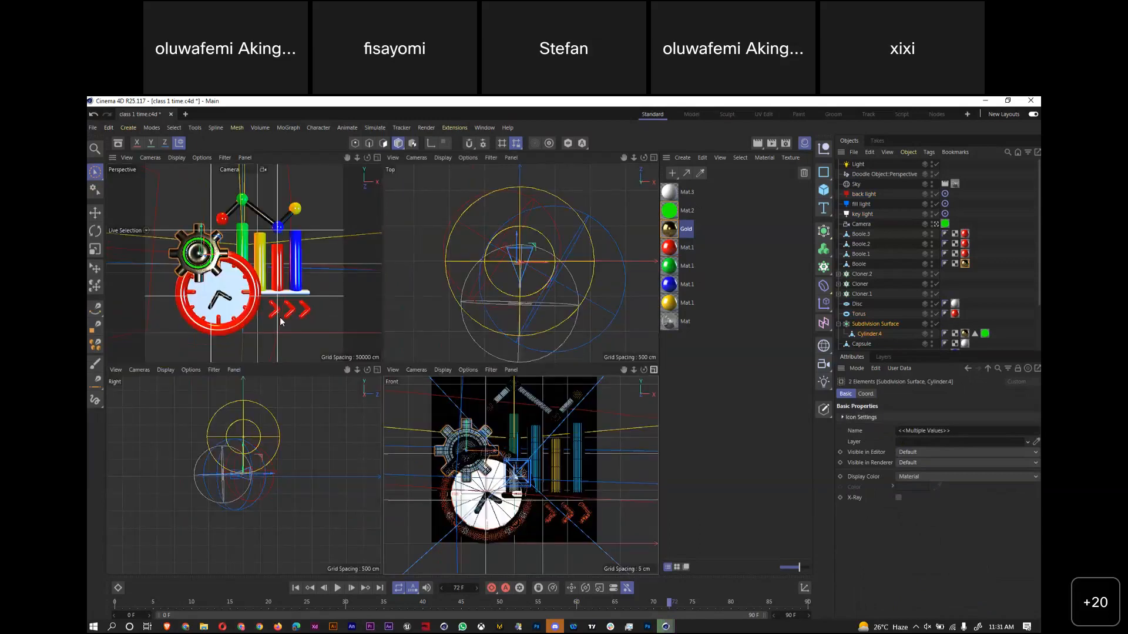
key("F4")
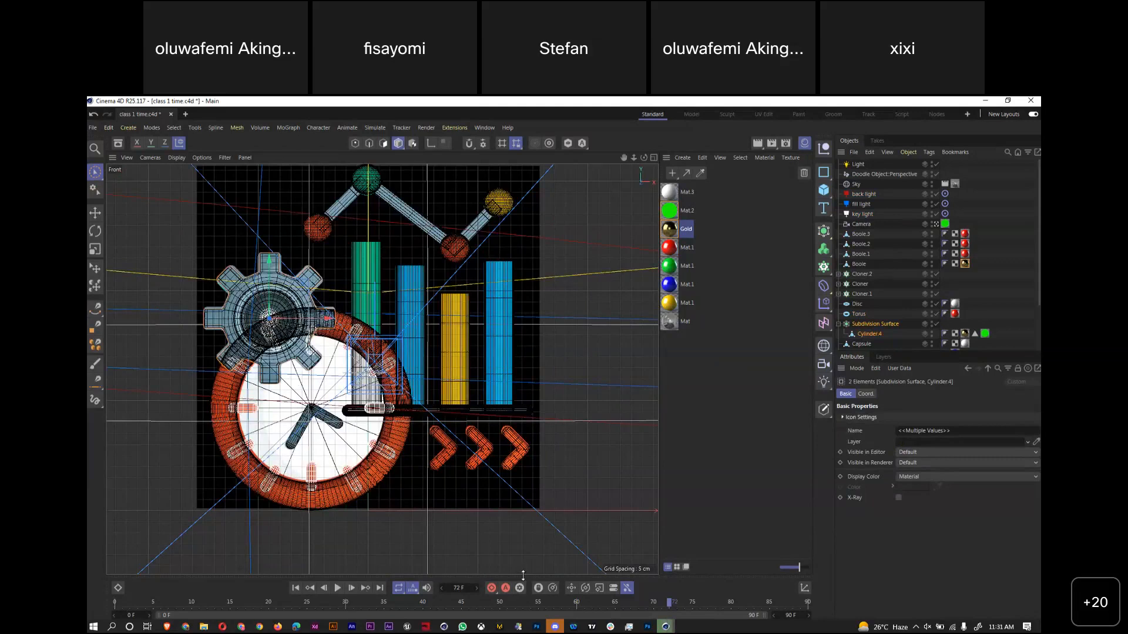
left_click_drag(527, 553, 527, 487)
left_click(807, 516)
left_click(115, 516)
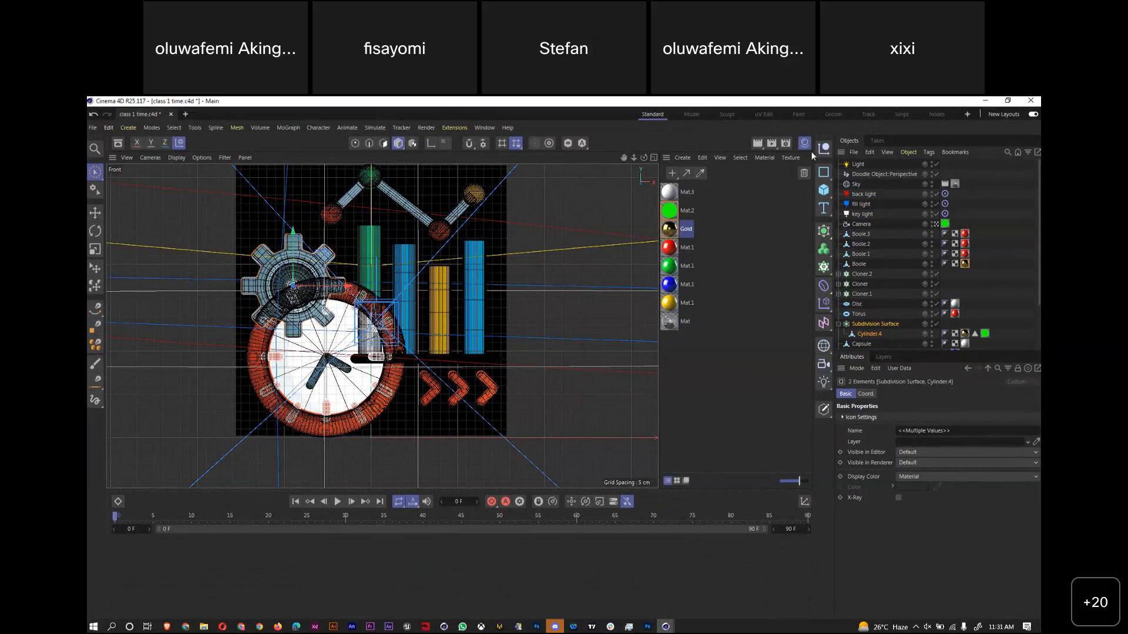
left_click(654, 157)
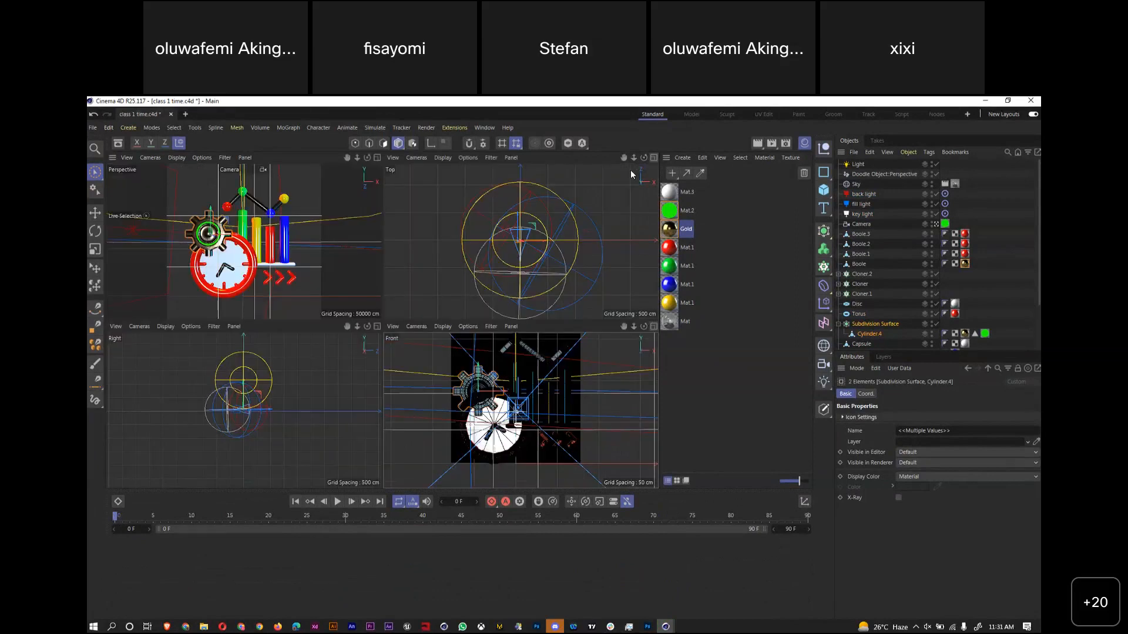
left_click(377, 157)
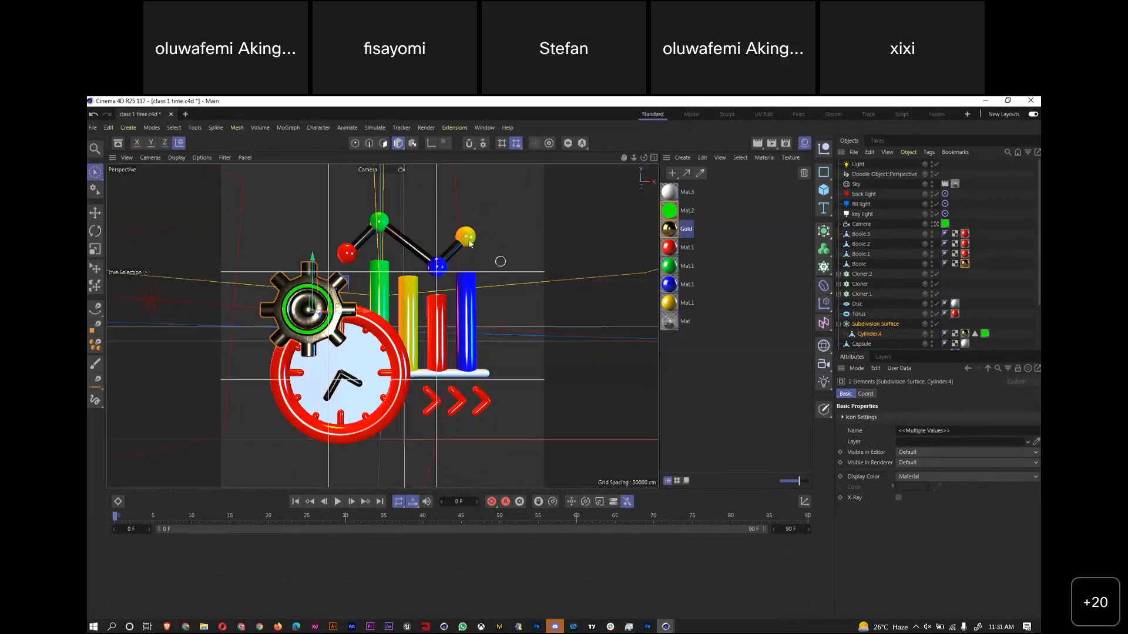
Animate the gear's rotation between frames 0 and 90 by rotating it at frame 90, save, and return to frame 0 with nothing selected
key("r")
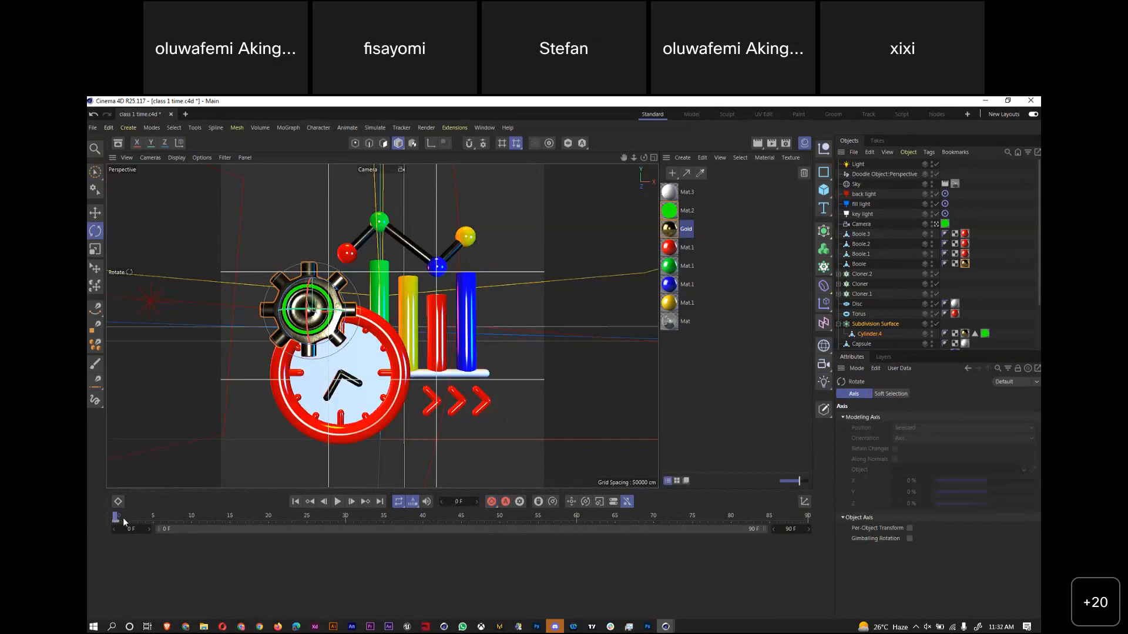
left_click_drag(116, 517, 810, 523)
left_click_drag(338, 290, 318, 306)
key("ctrl+s")
mouse_move(339, 290)
left_mouse_down()
mouse_move(311, 309)
mouse_move(332, 298)
left_mouse_up()
left_click_drag(807, 516, 86, 541)
left_click(293, 209)
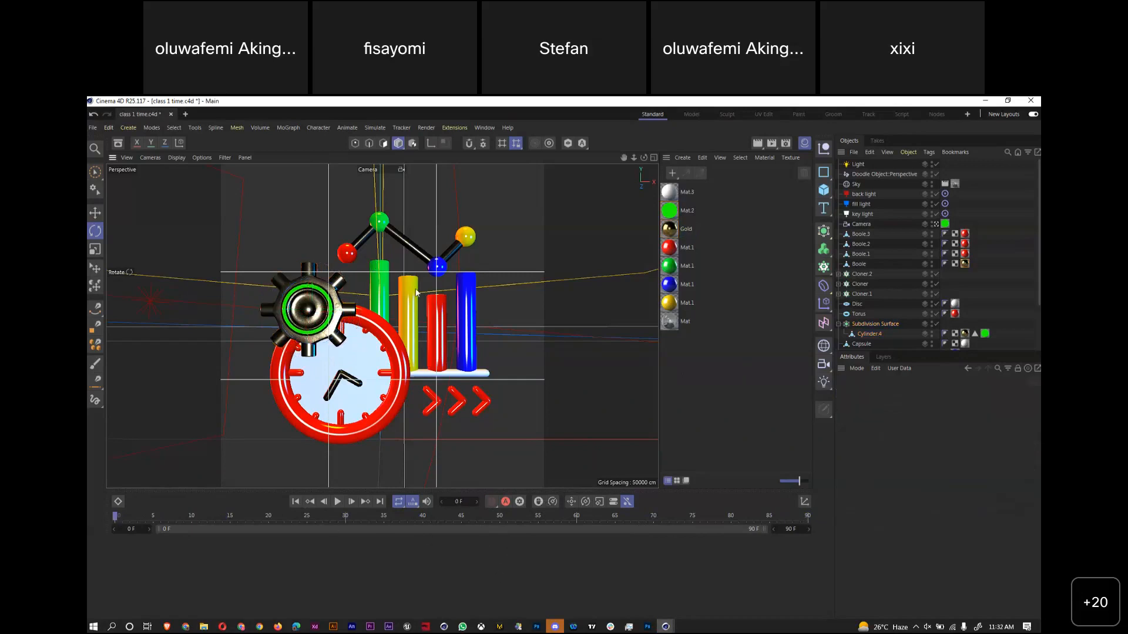
Play back the gear's rotation and pick the outer arrows beneath the bar chart while it runs
left_click(338, 501)
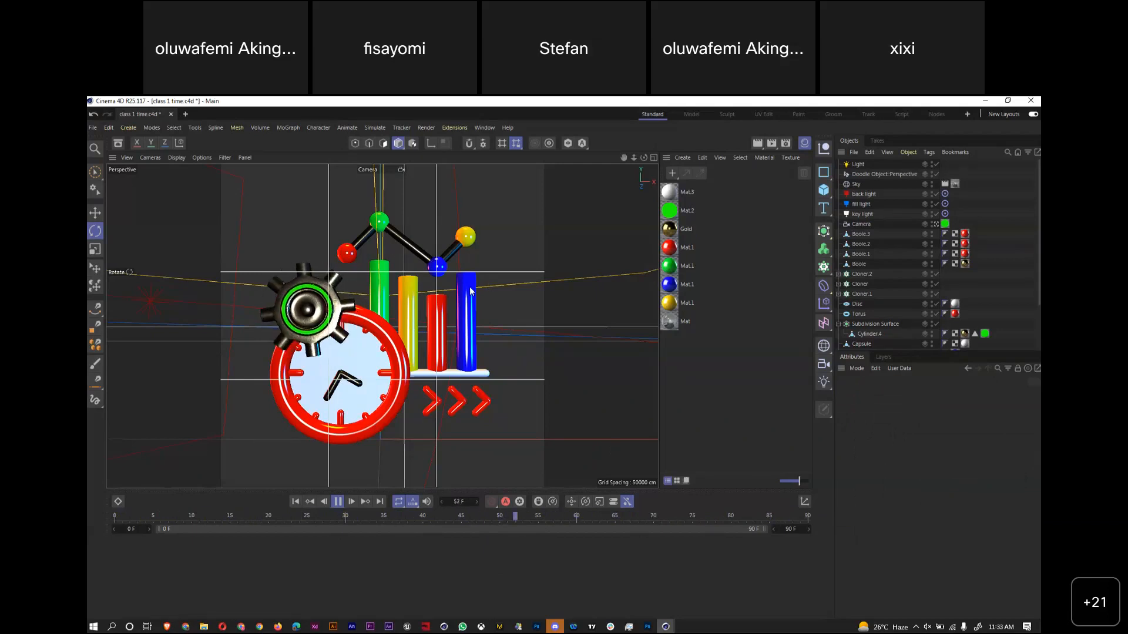
left_click(481, 404)
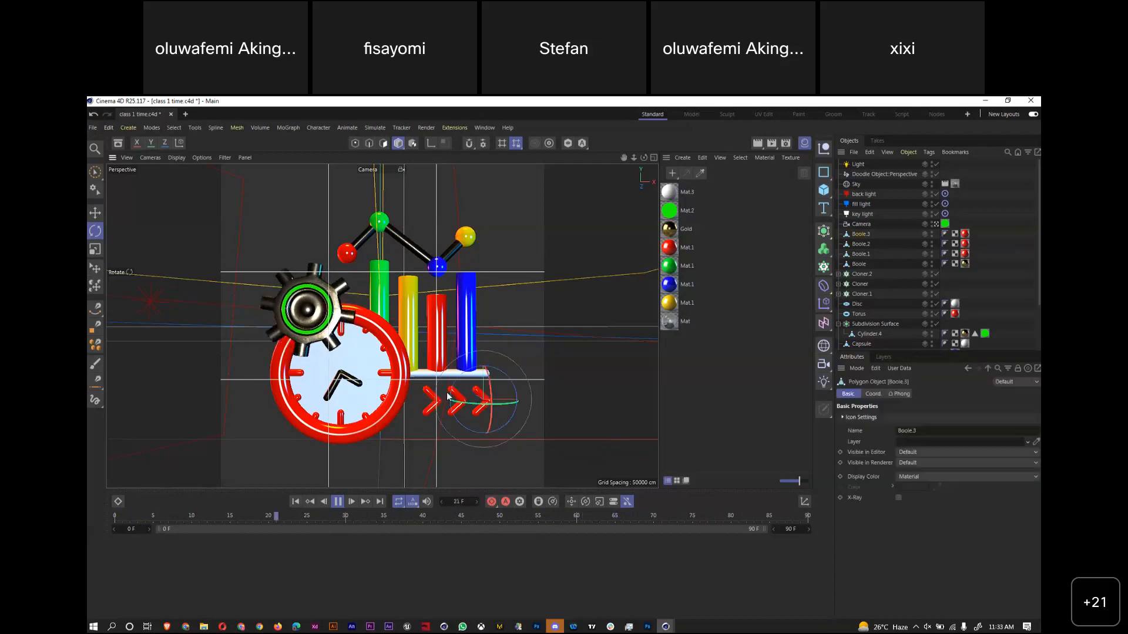
left_click(431, 408)
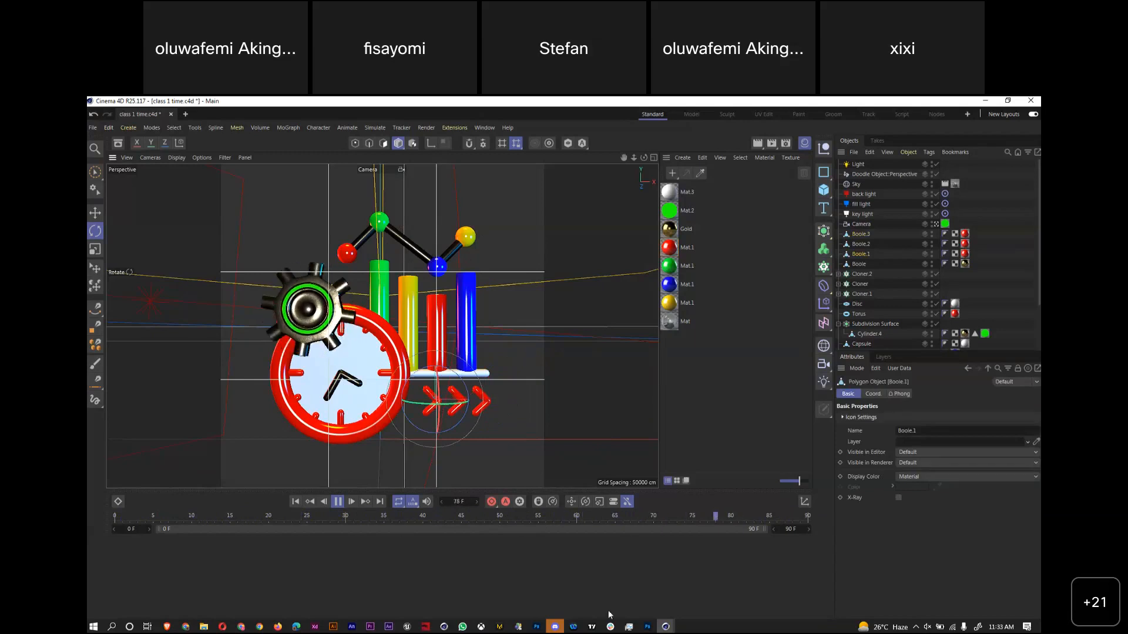
Enable the Picture Viewer's filter on the render and set exposure 0.2, contrast 26%, brightness 2% and saturation 2%
mouse_move(665, 627)
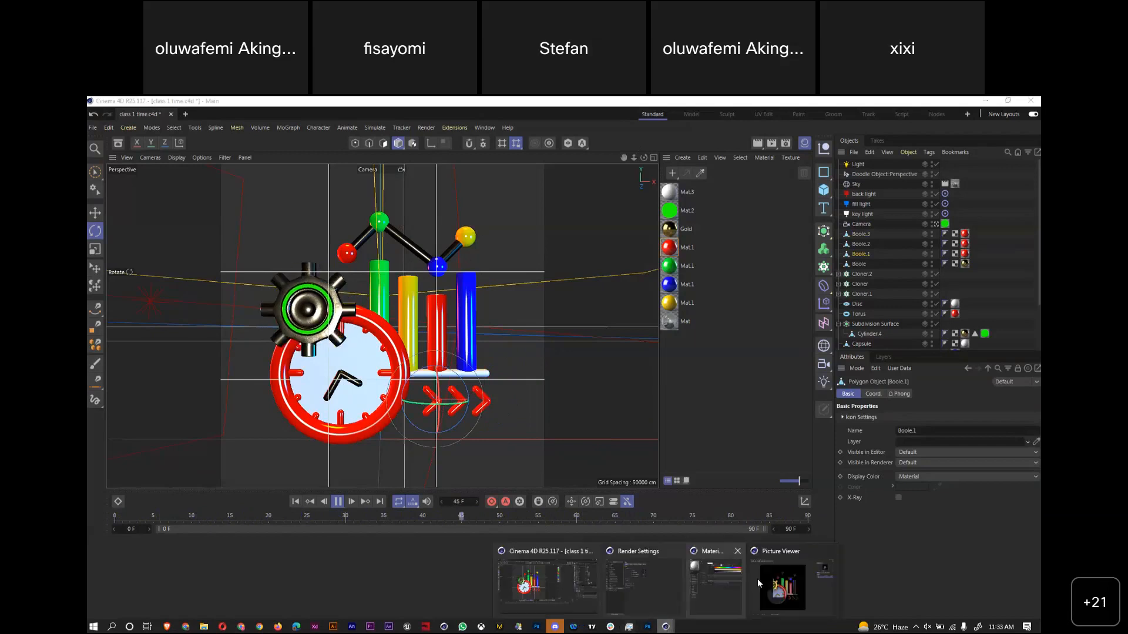
left_click(787, 587)
left_click(974, 258)
left_click(906, 282)
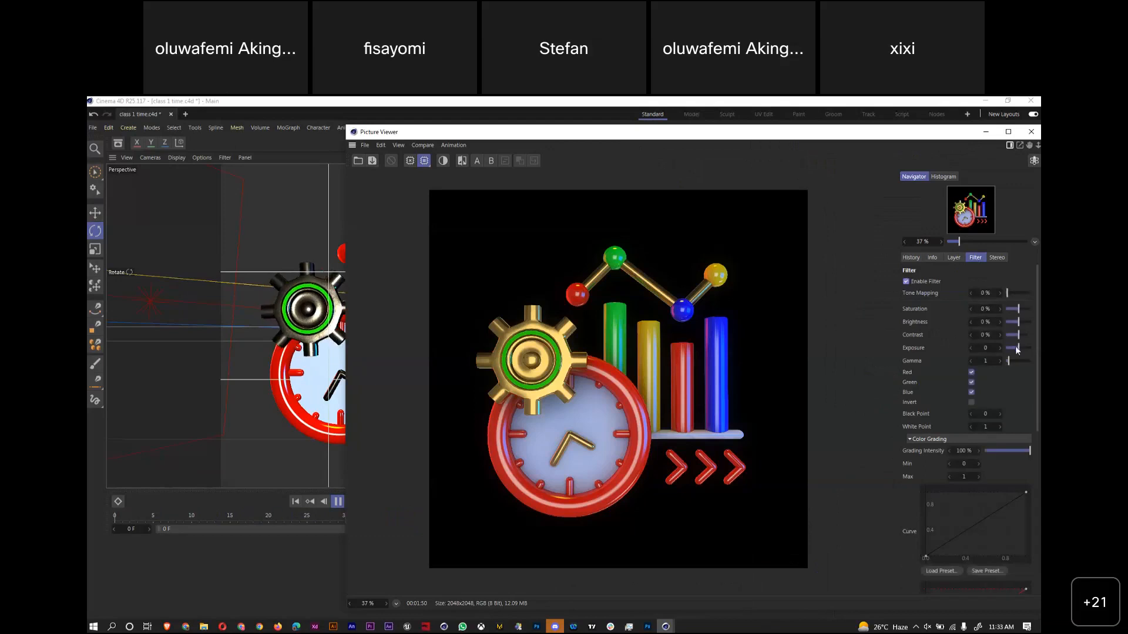
left_click_drag(1017, 347, 1018, 347)
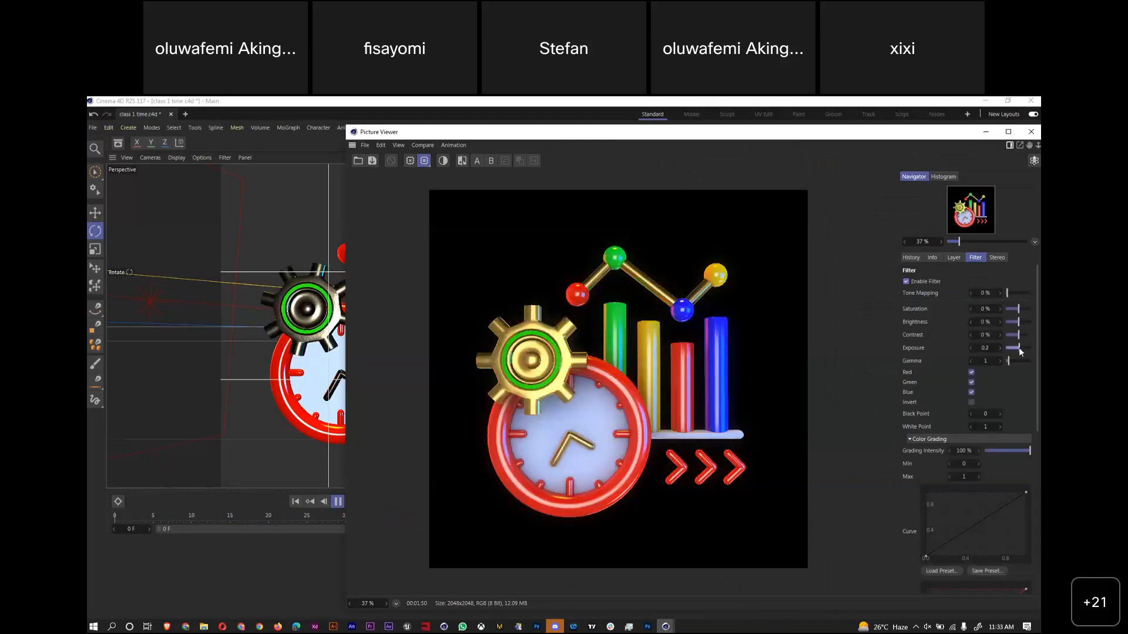
left_click_drag(1018, 333, 1020, 321)
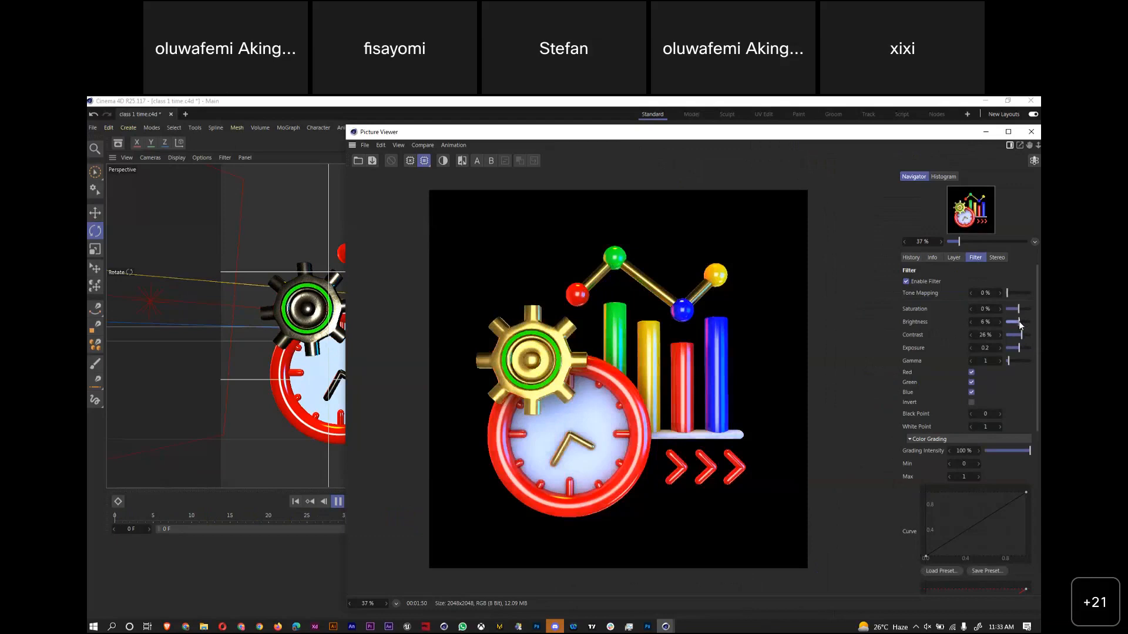
left_click_drag(1019, 322, 1016, 321)
left_click_drag(1018, 308, 1019, 311)
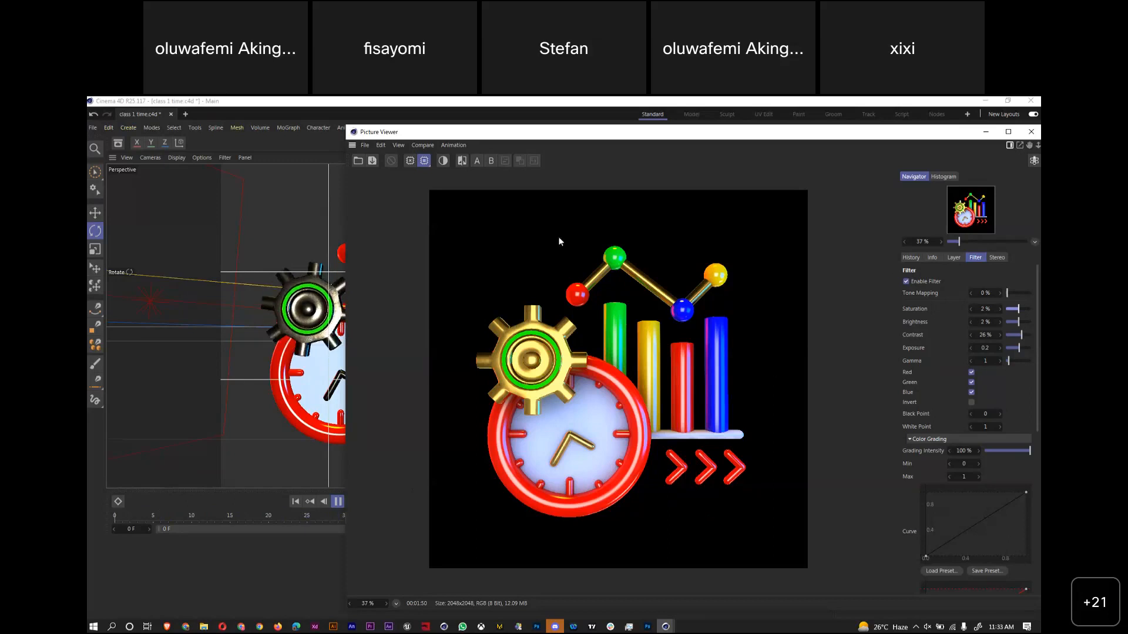
Save the render as an 8-bit PNG at 720 DPI named class 1 time in Downloads, and open the saved image from File Explorer
left_click(365, 147)
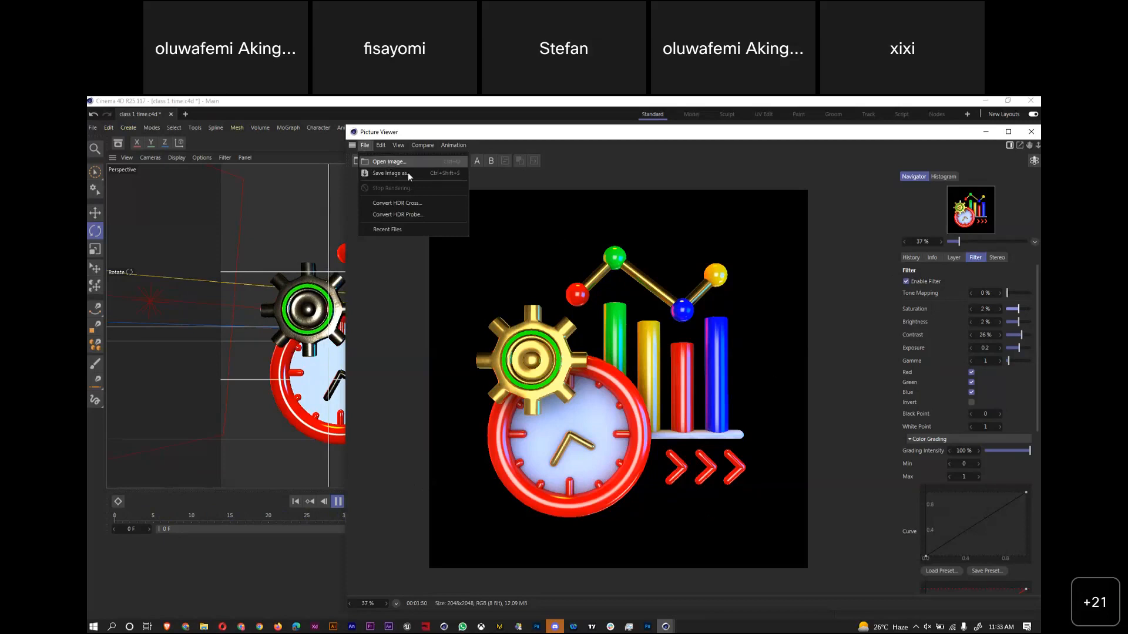
left_click(410, 173)
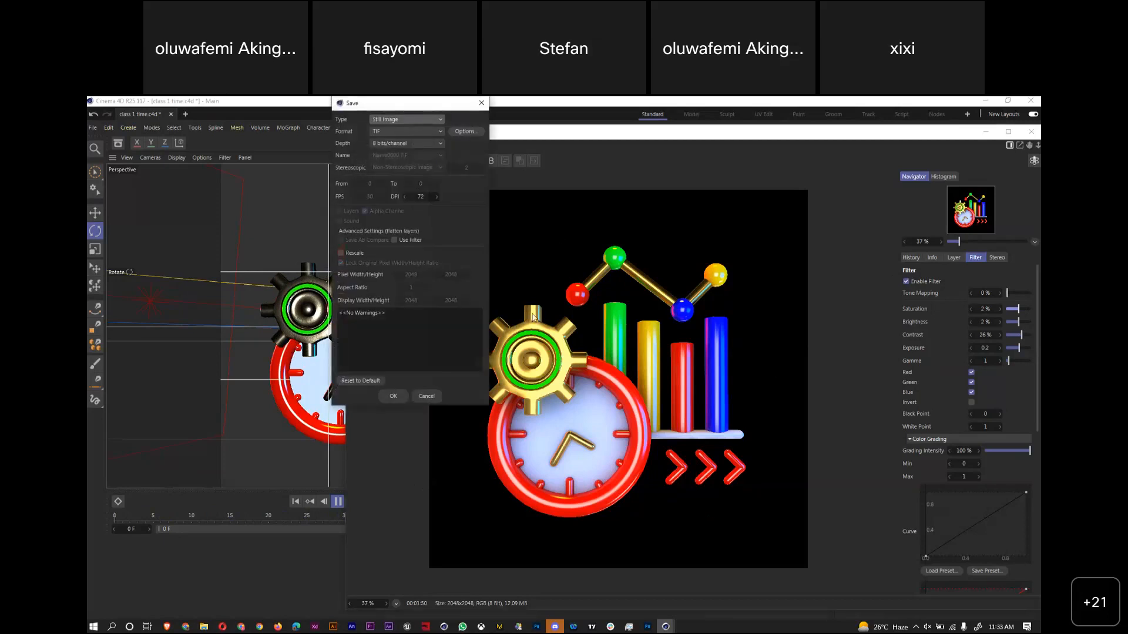
left_click(389, 133)
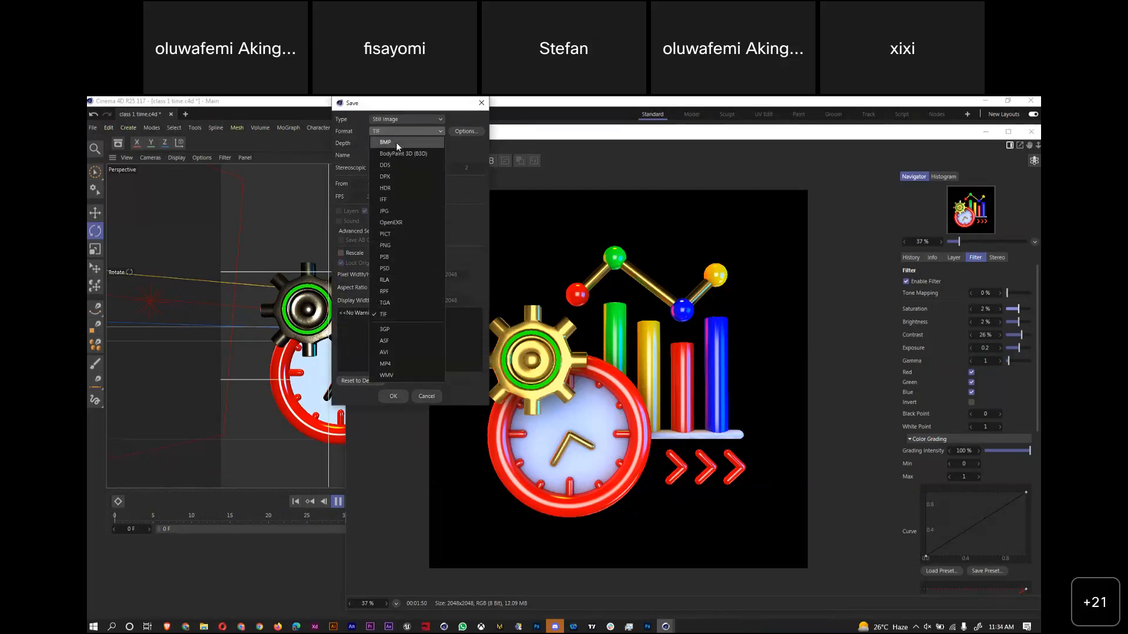
left_click(396, 246)
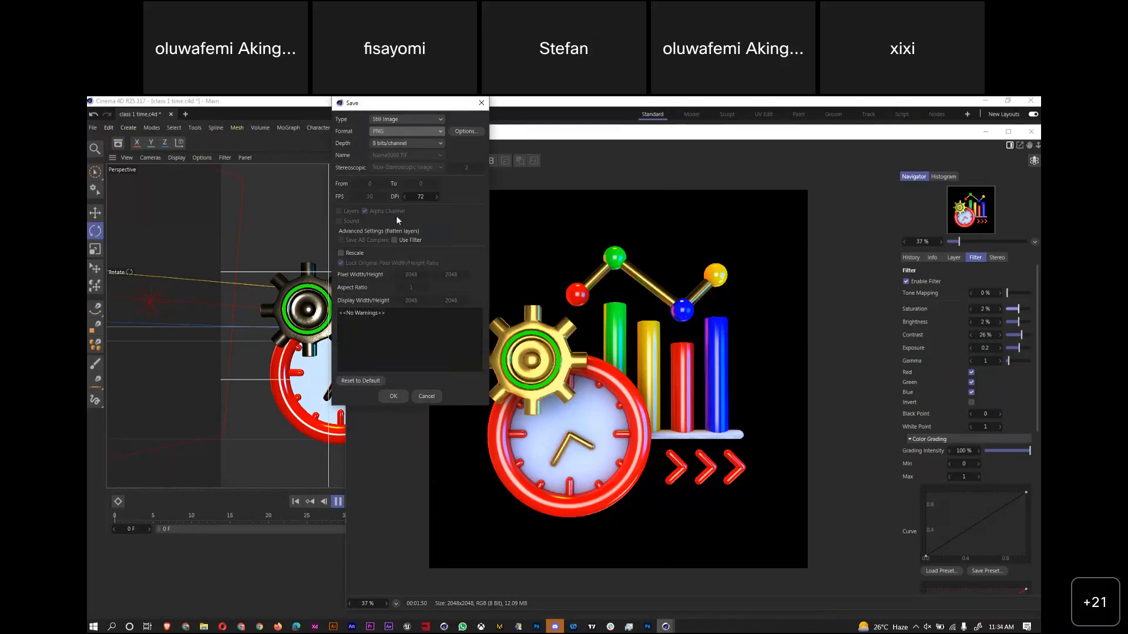
left_click(425, 198)
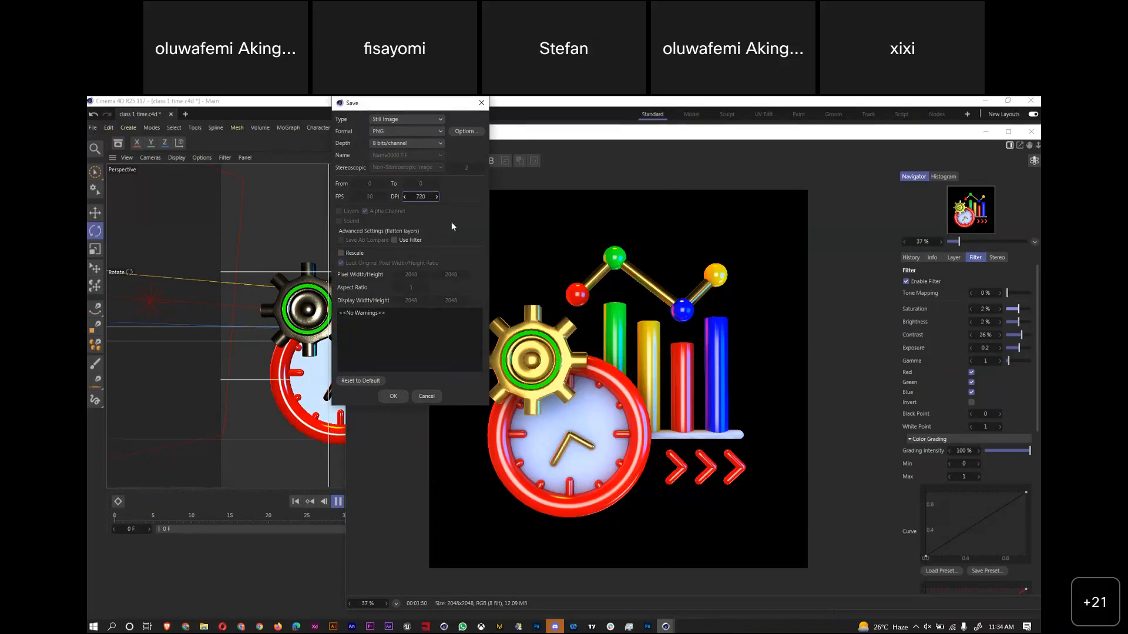
left_click(393, 396)
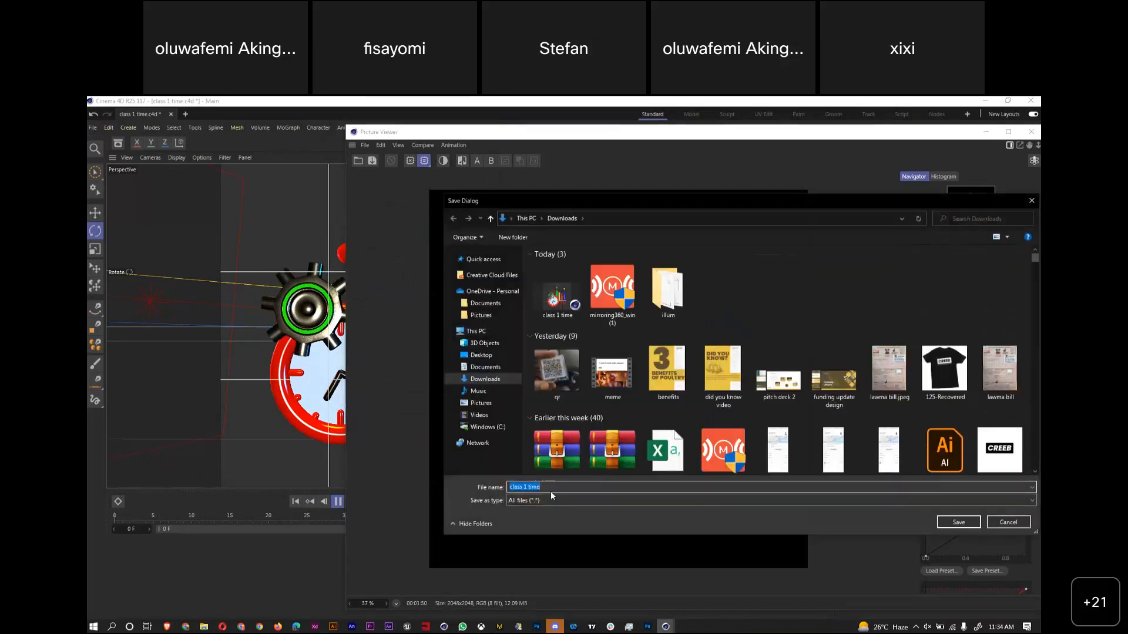
left_click(959, 522)
left_click(204, 628)
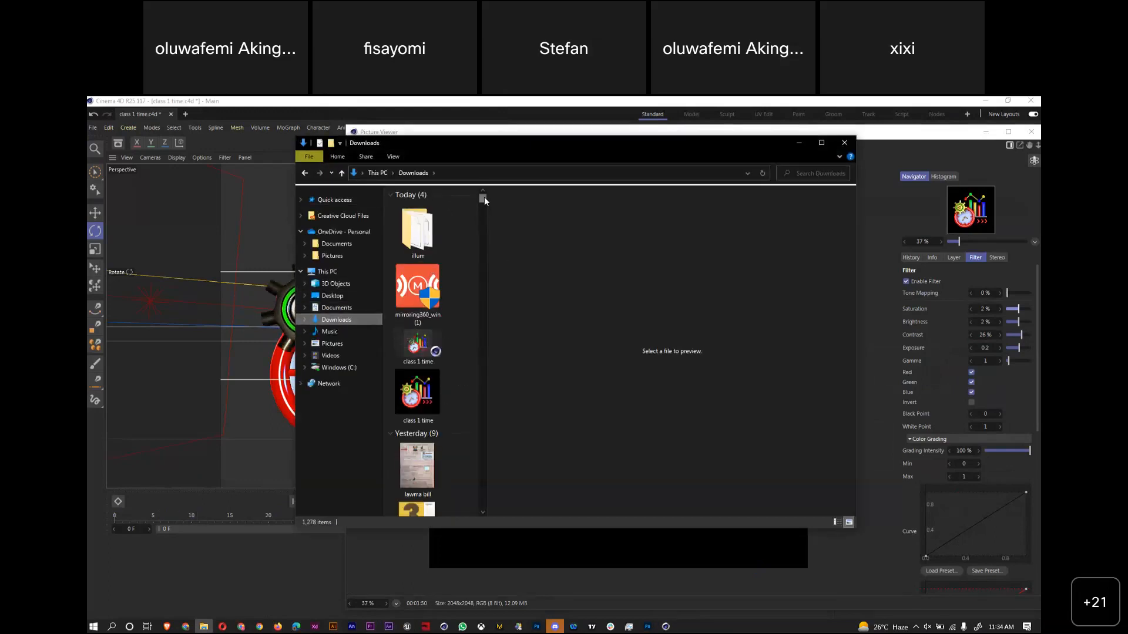
double_click(421, 404)
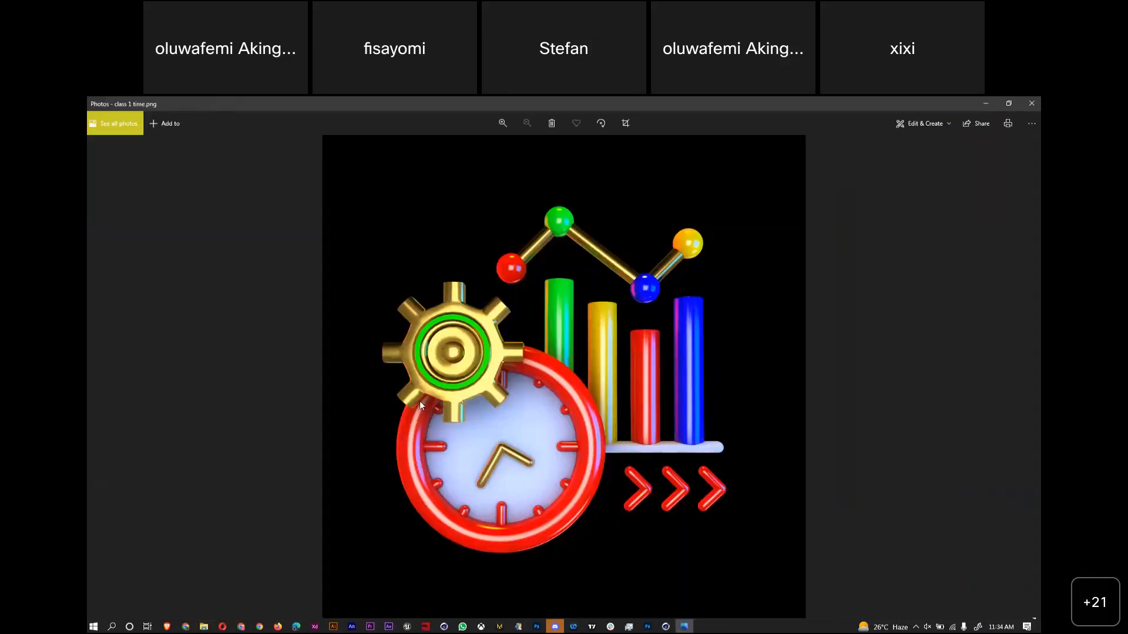
Switch to Slack and share the class 1 time PNG from Downloads in the cohort-two-3d-animations channel
left_click(611, 627)
left_click(265, 611)
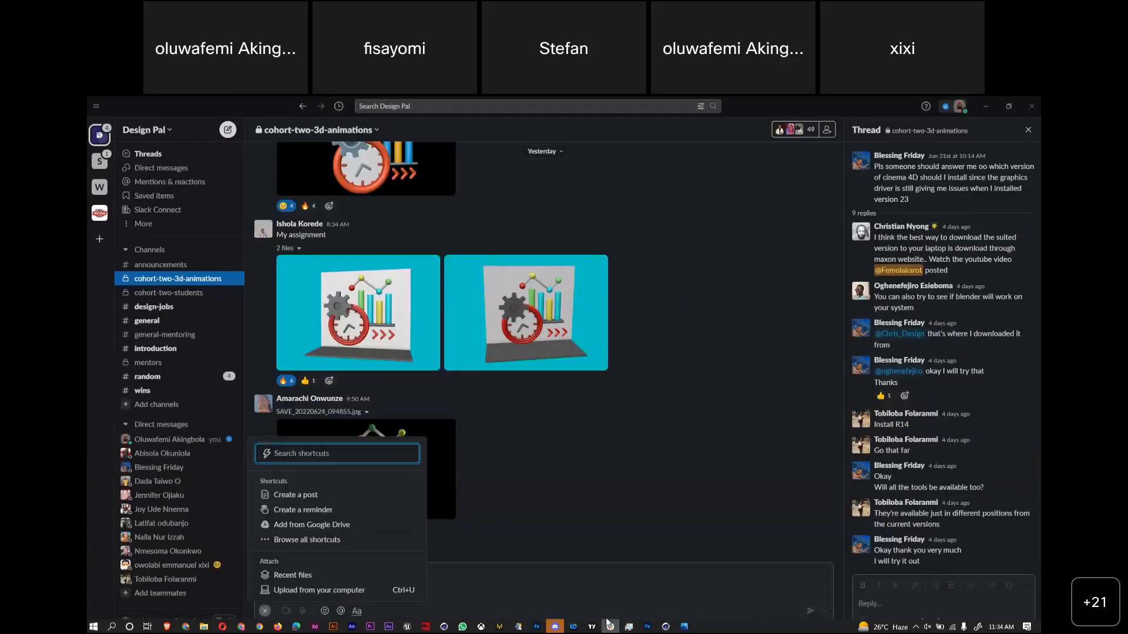
left_click(329, 590)
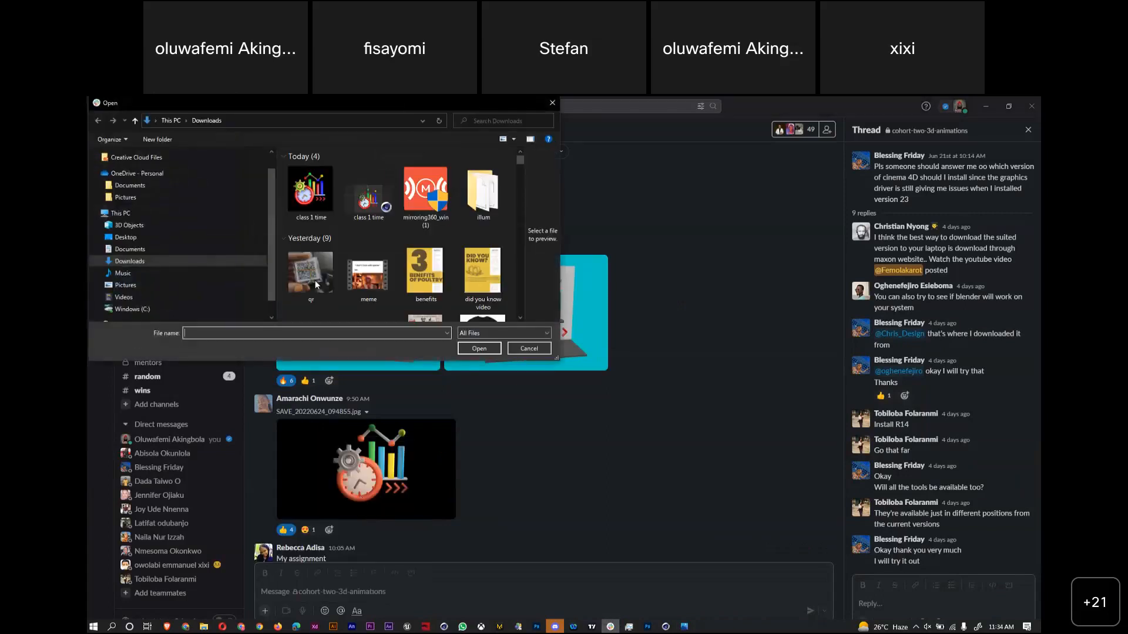
left_click(479, 349)
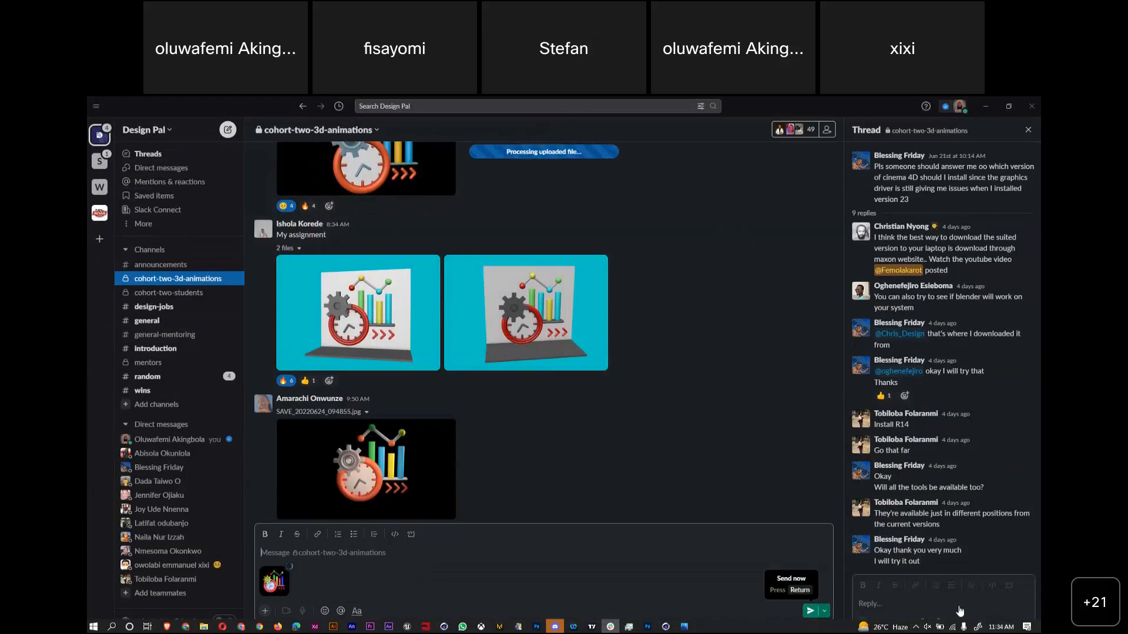
key("Return")
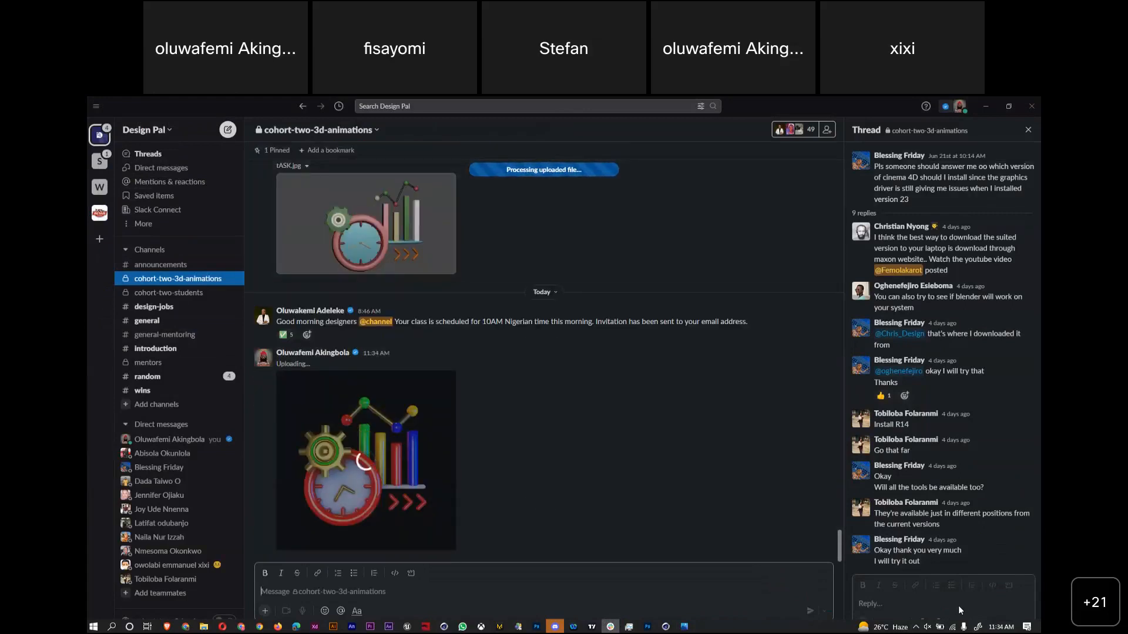
Minimize Slack, the photo viewer, File Explorer and the Picture Viewer to return to the Cinema 4D scene
left_click(983, 110)
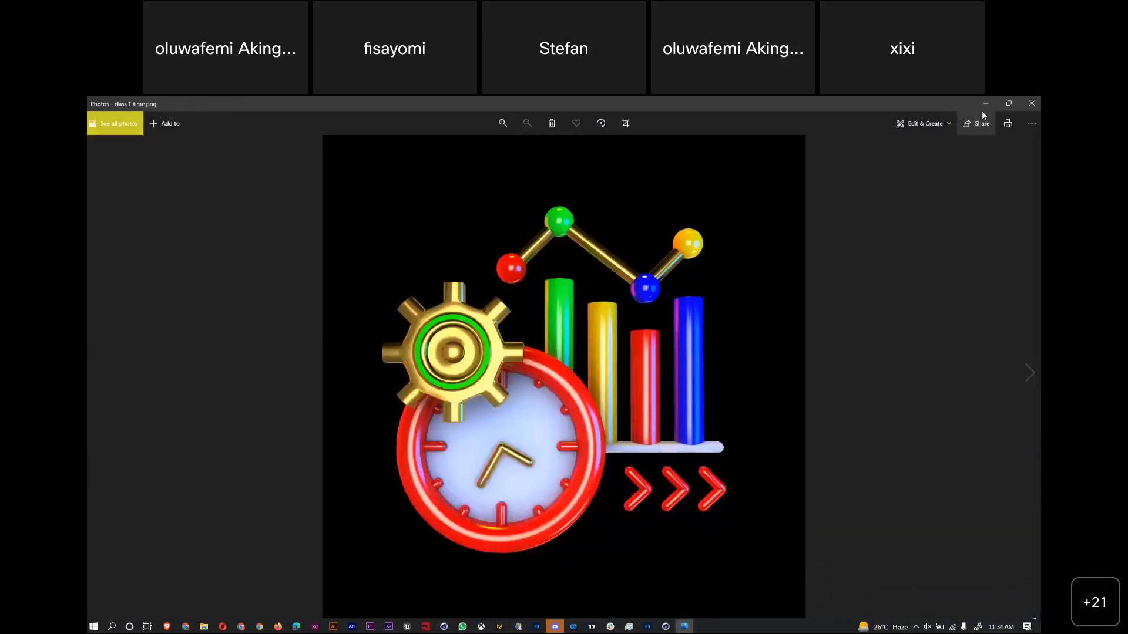
left_click(984, 109)
left_click(797, 143)
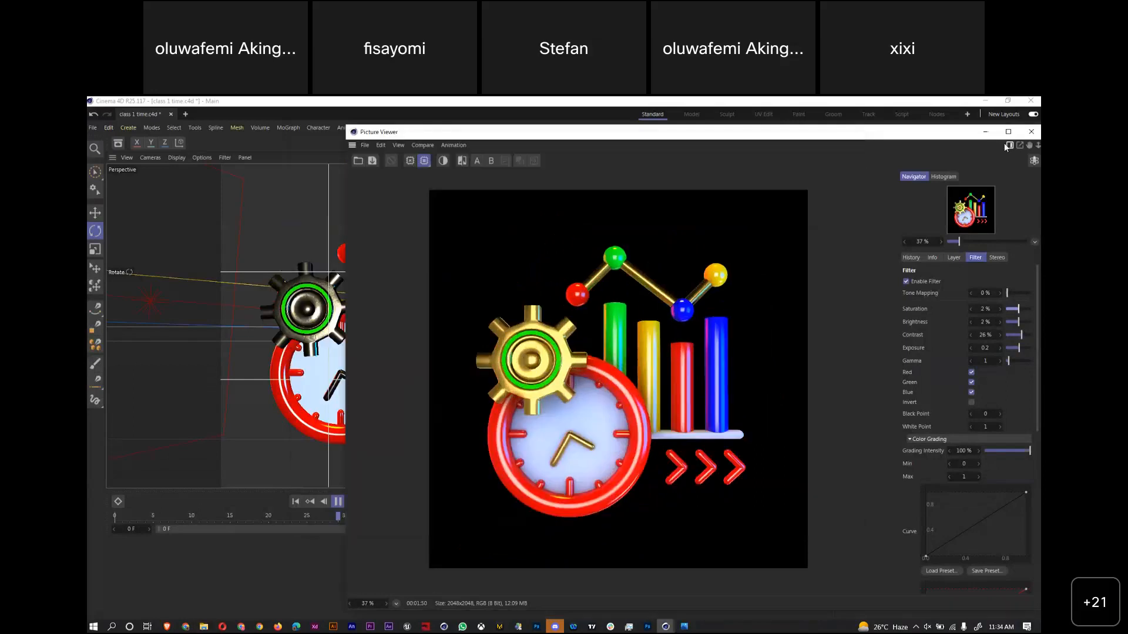
left_click(986, 133)
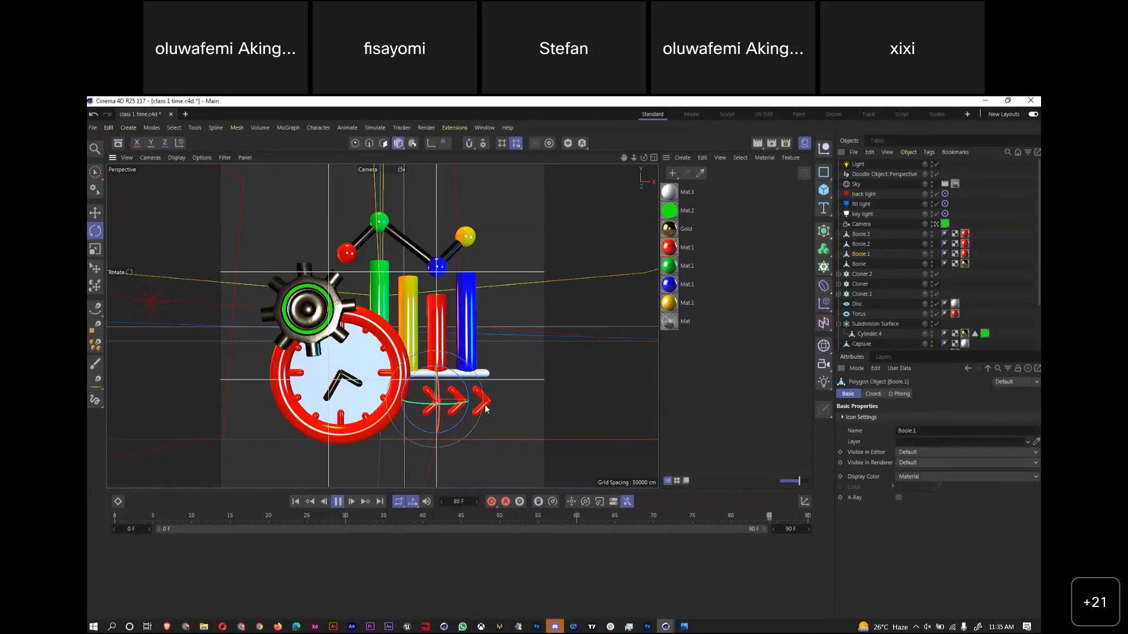
Select the clock hands, add a capsule primitive to the scene and try to show all four views
left_click(336, 389)
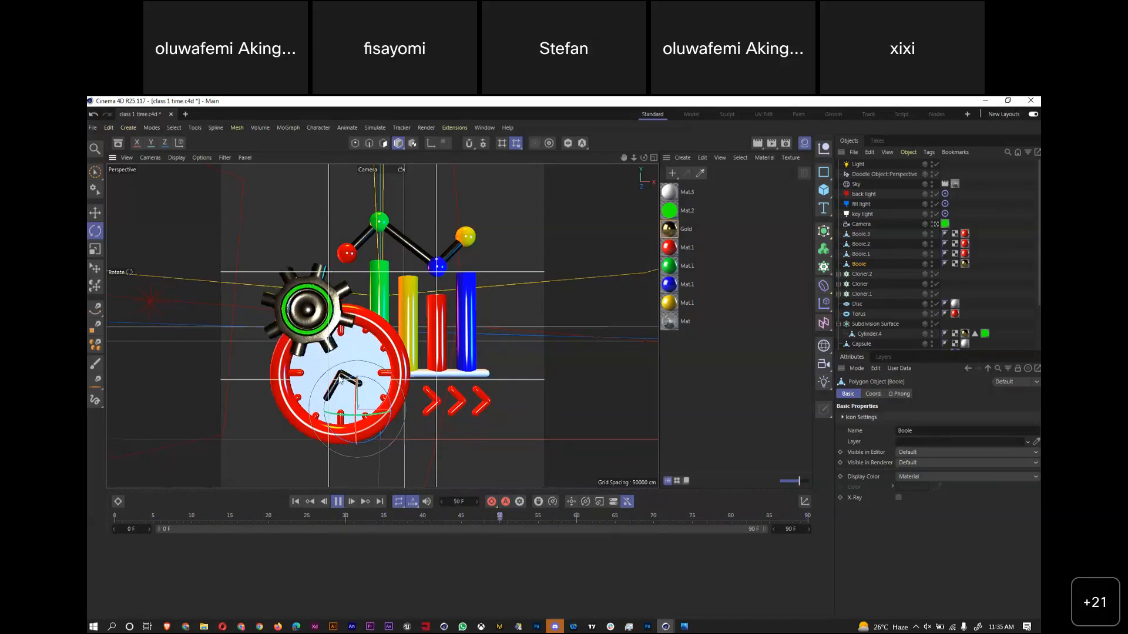
left_click(825, 345)
left_click(777, 416)
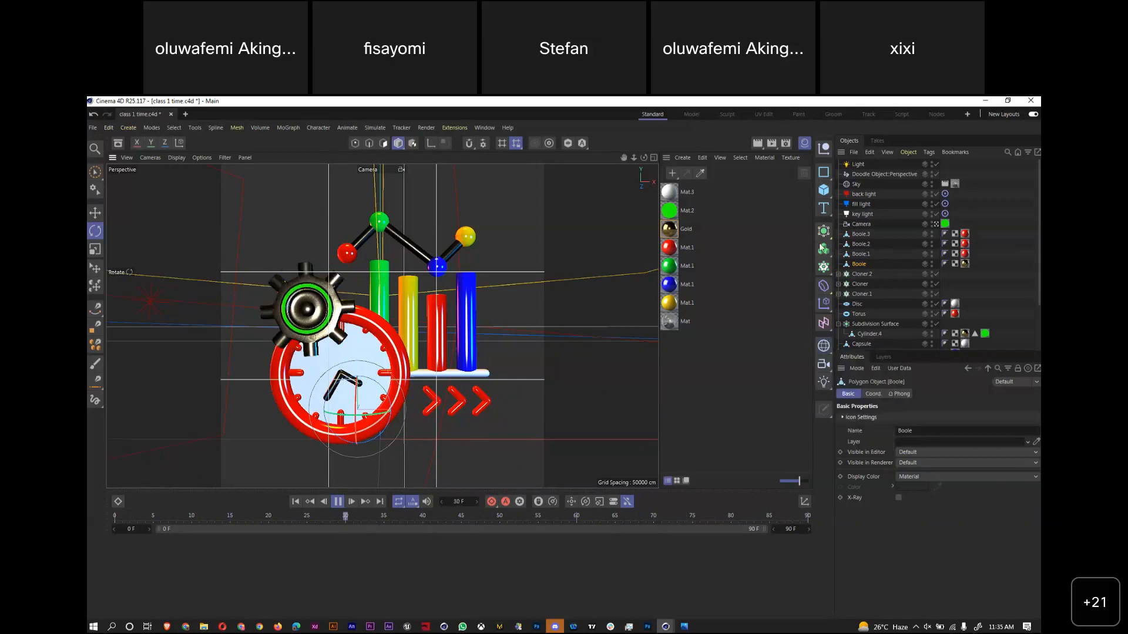
left_click(825, 191)
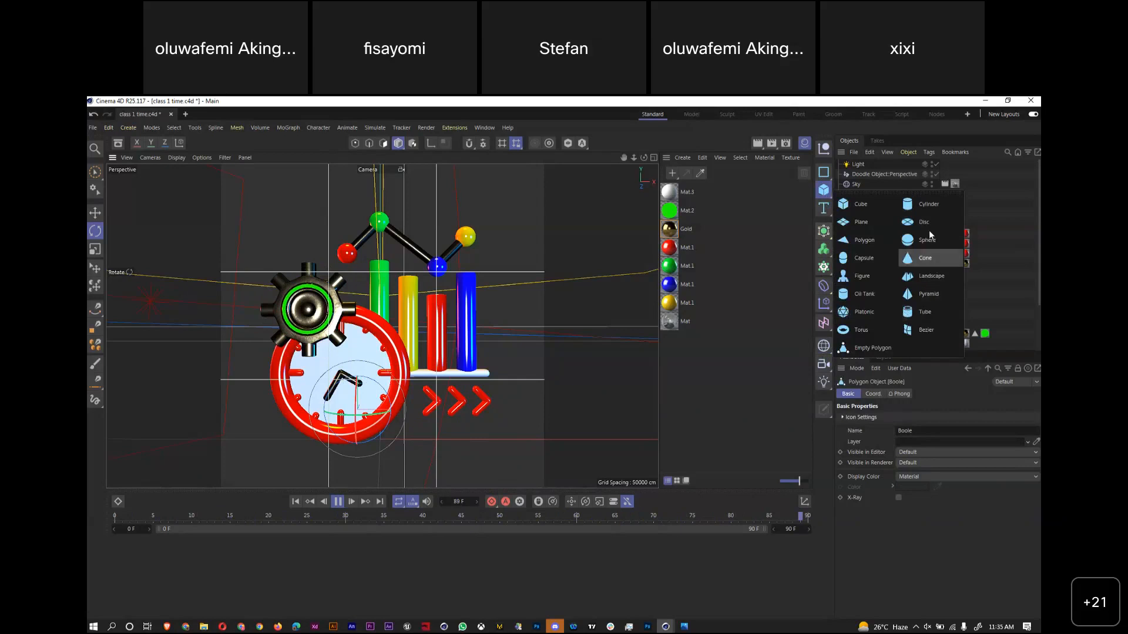
left_click(863, 258)
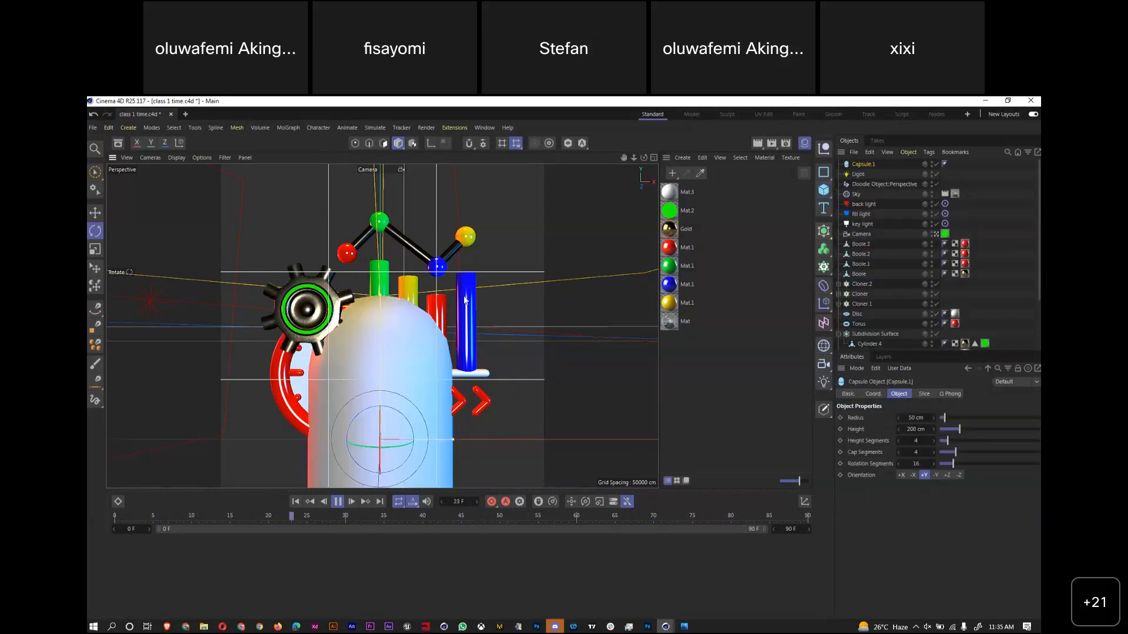
left_click(654, 157)
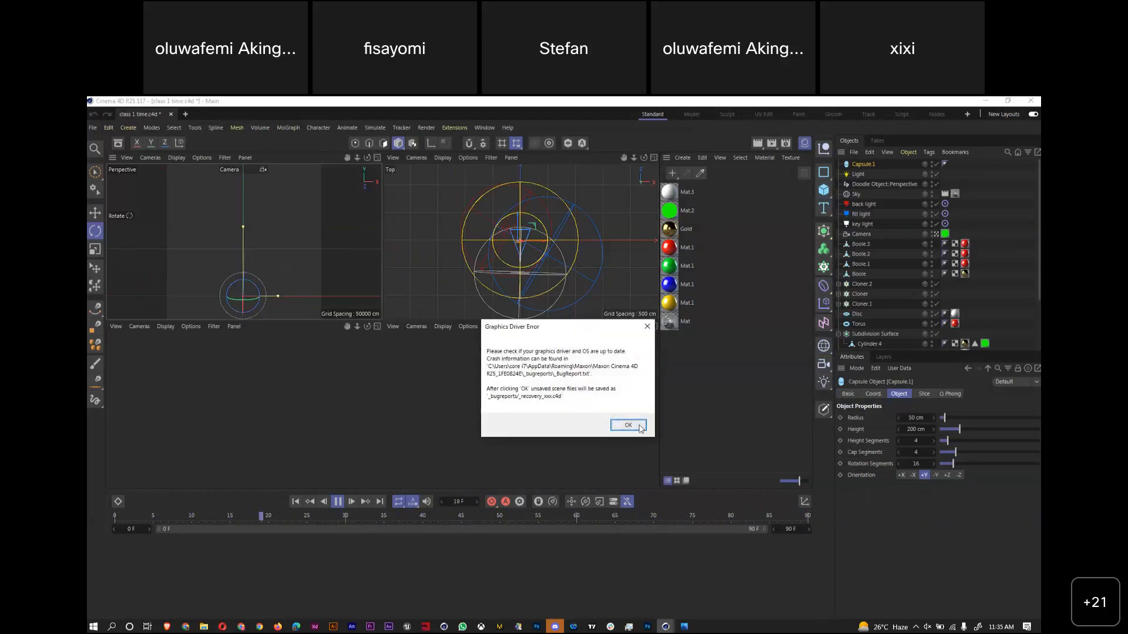
Dismiss the graphics driver error, end the unresponsive Cinema 4D process in Task Manager, and minimize Task Manager
left_click(629, 426)
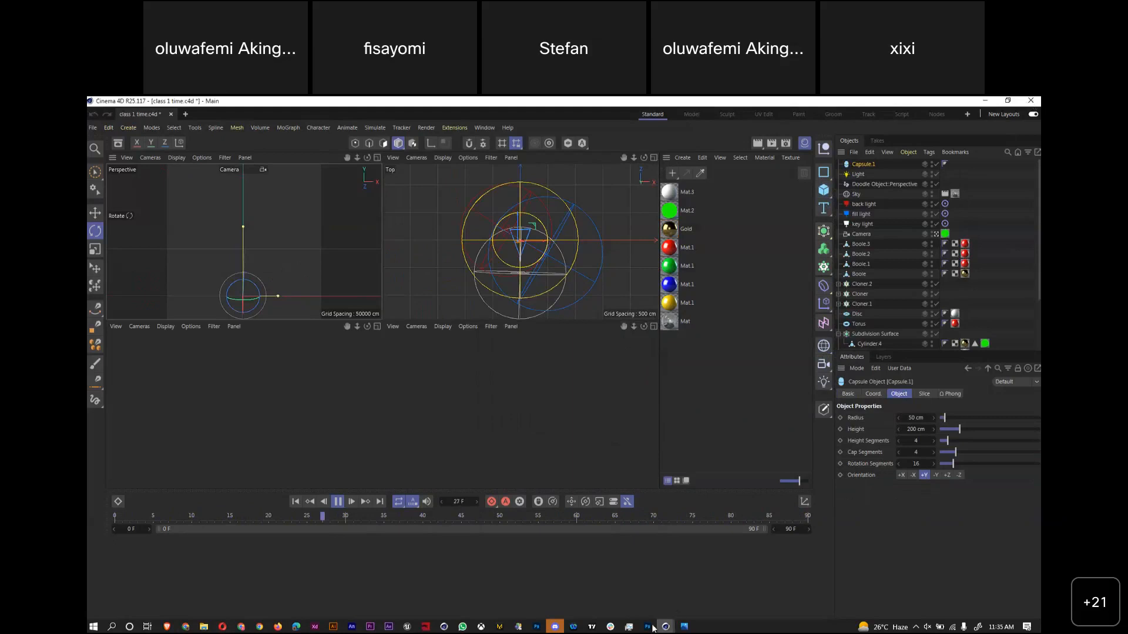
left_click(629, 627)
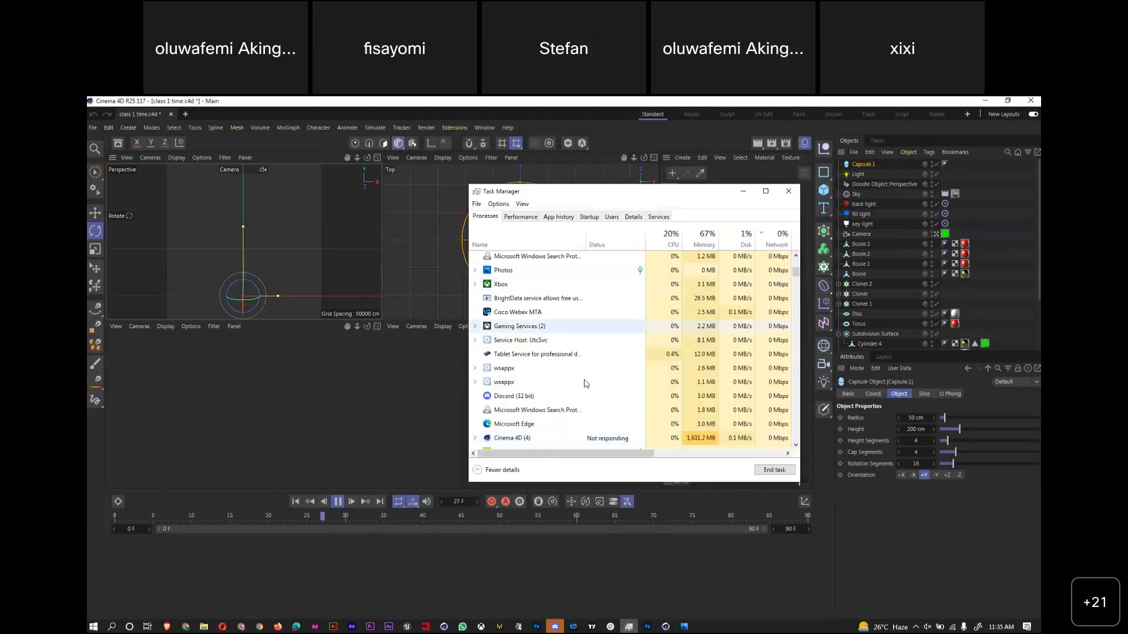
scroll(584, 384, "down", 2)
left_click(558, 362)
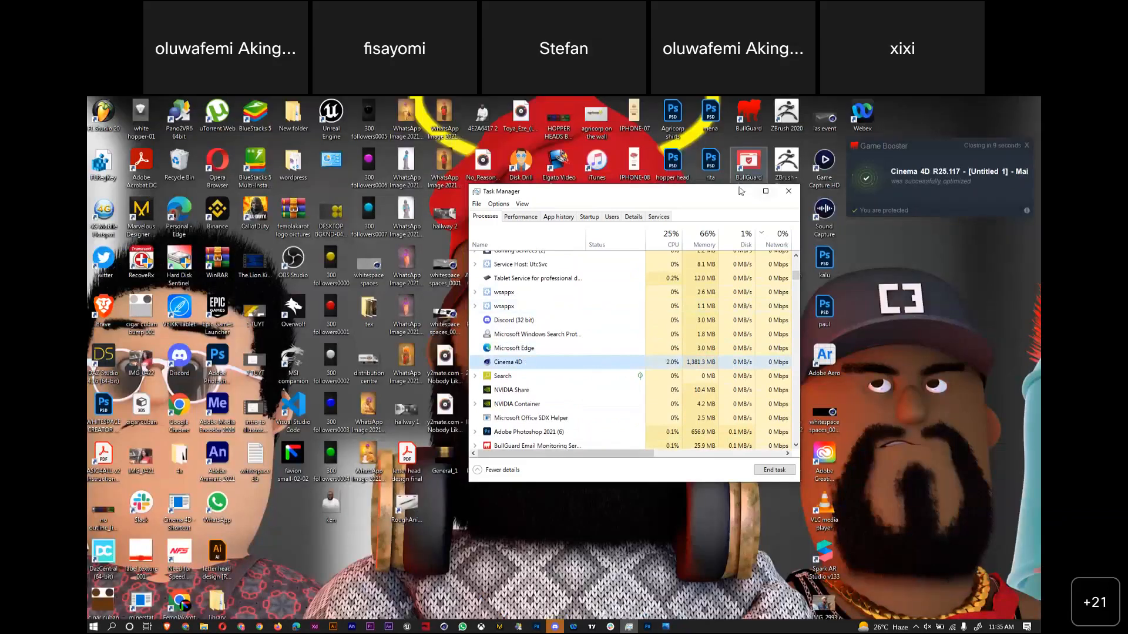
left_click(741, 191)
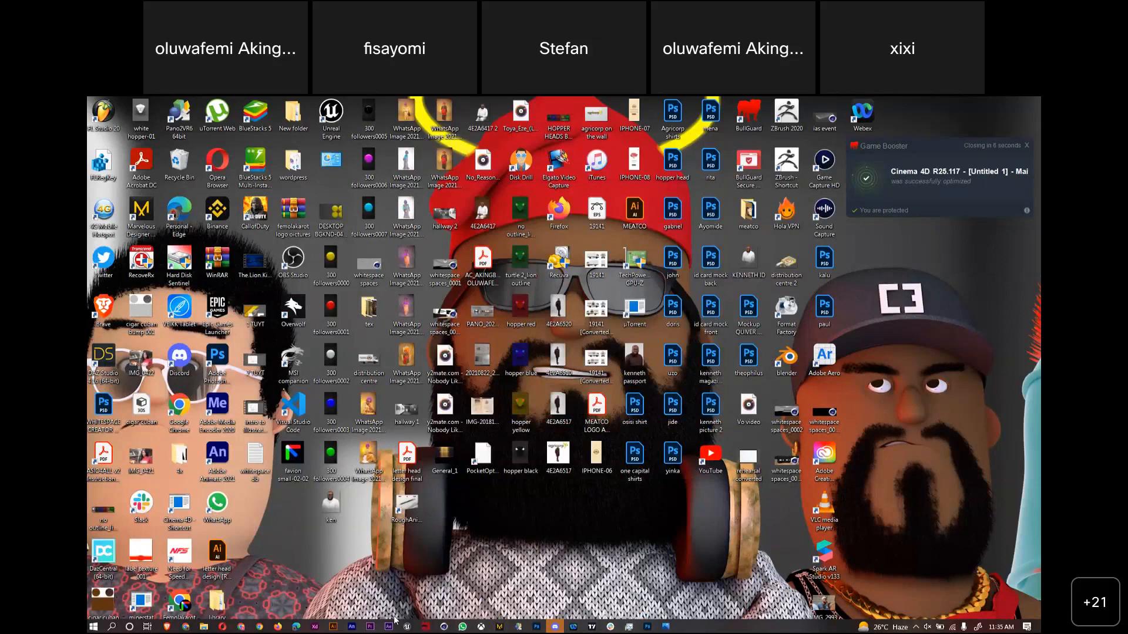
Find Maxon Cinema 4D 25 through Windows search and relaunch it
key("super")
type("r")
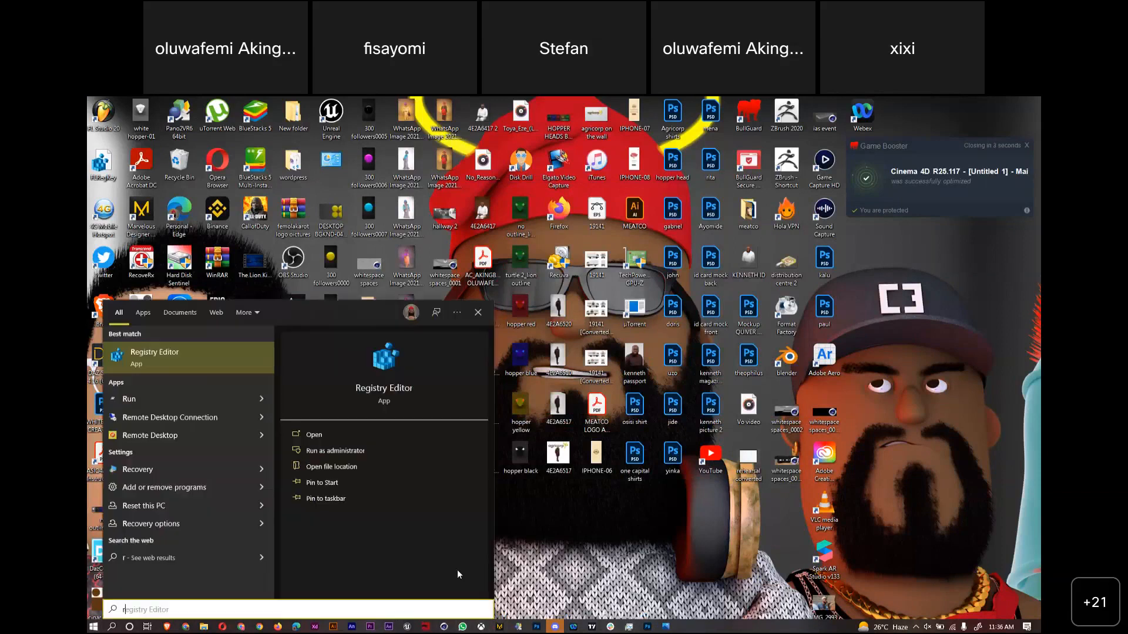
key("BackSpace")
type("c")
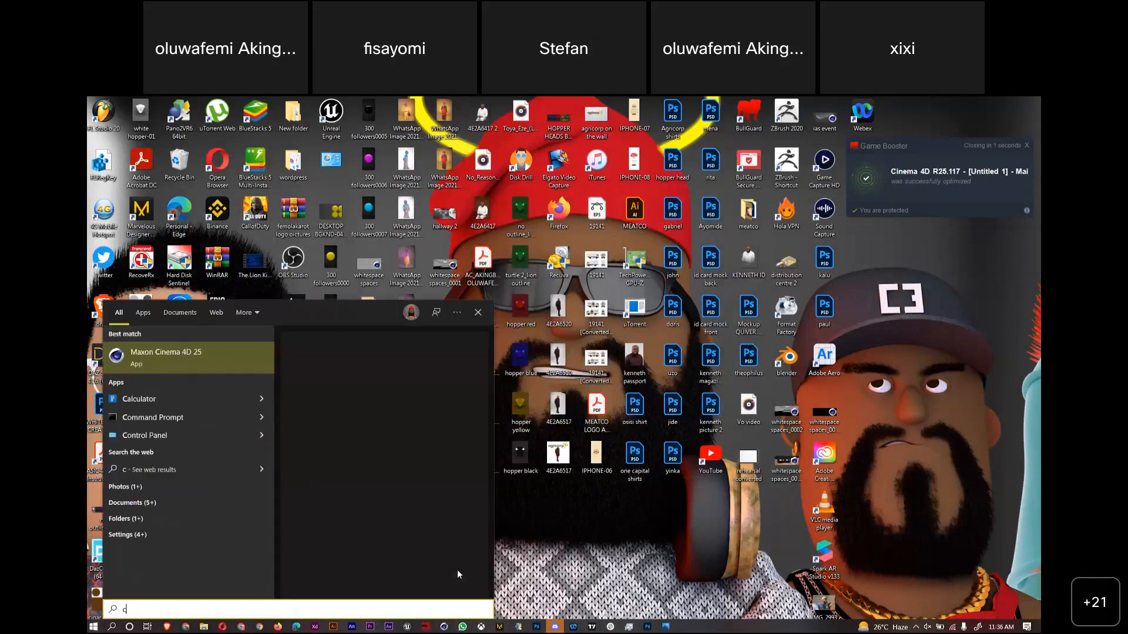
type("ine")
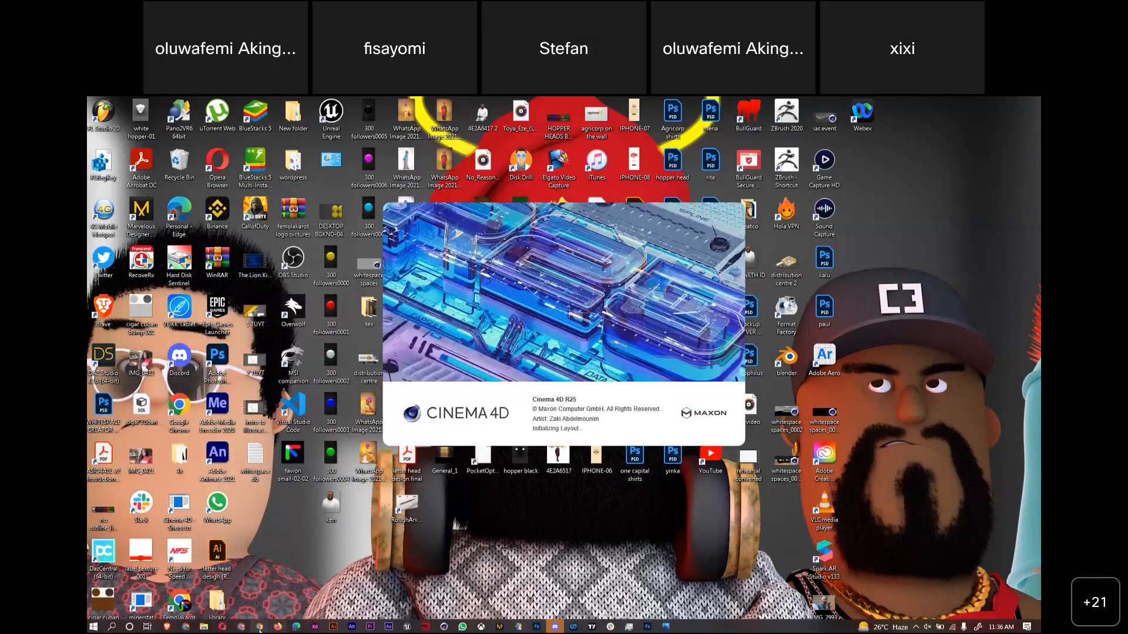
Copy the maxroz.com/hdri/list address from the browser and post it in Slack's cohort-two-3d-animations channel with the note hdri
left_click(259, 627)
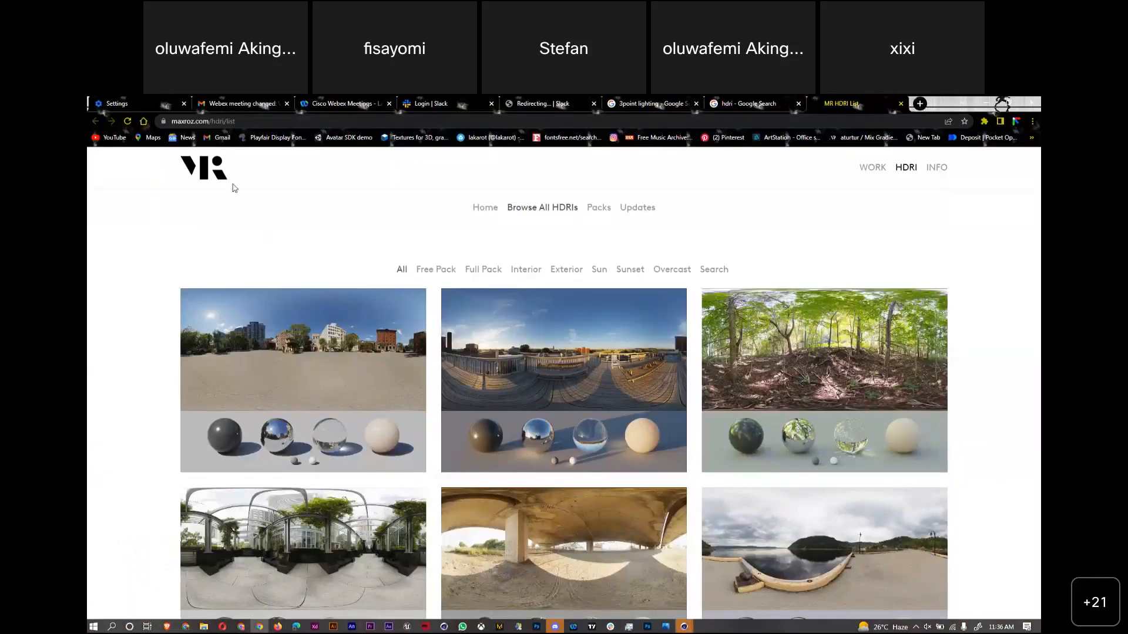
left_click(252, 121)
key("ctrl+c")
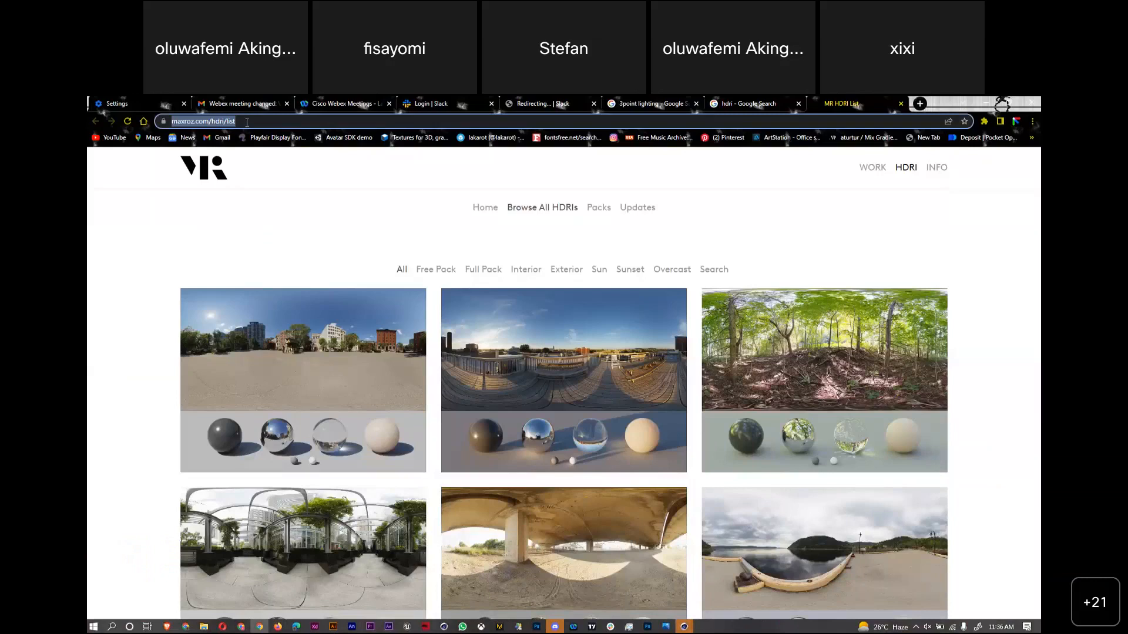
left_click(611, 627)
key("ctrl+v")
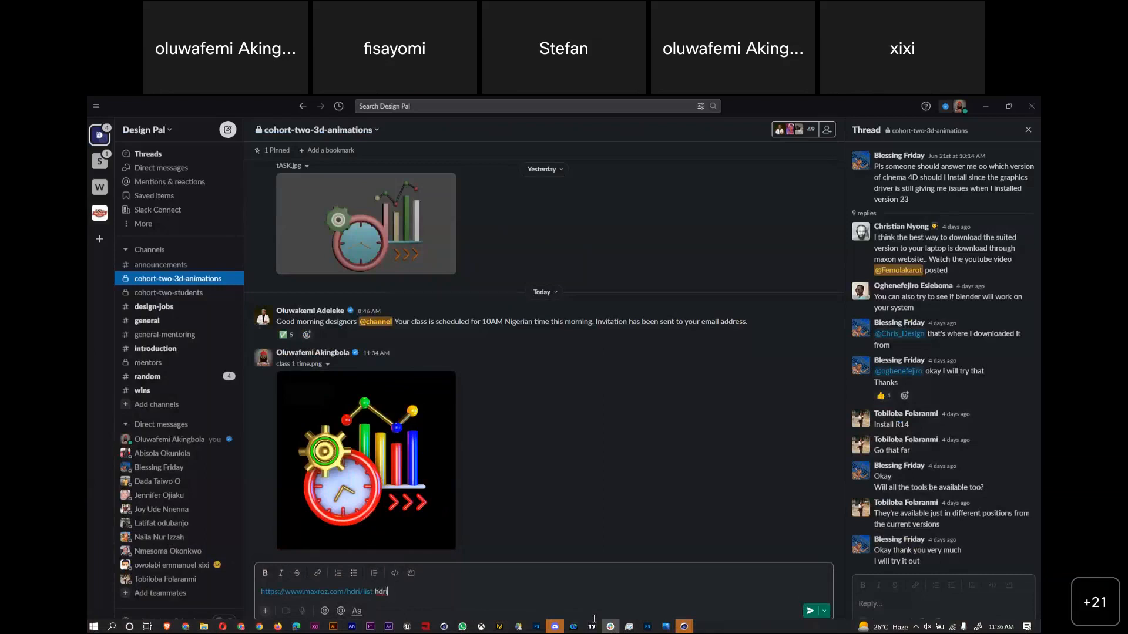
key("Return")
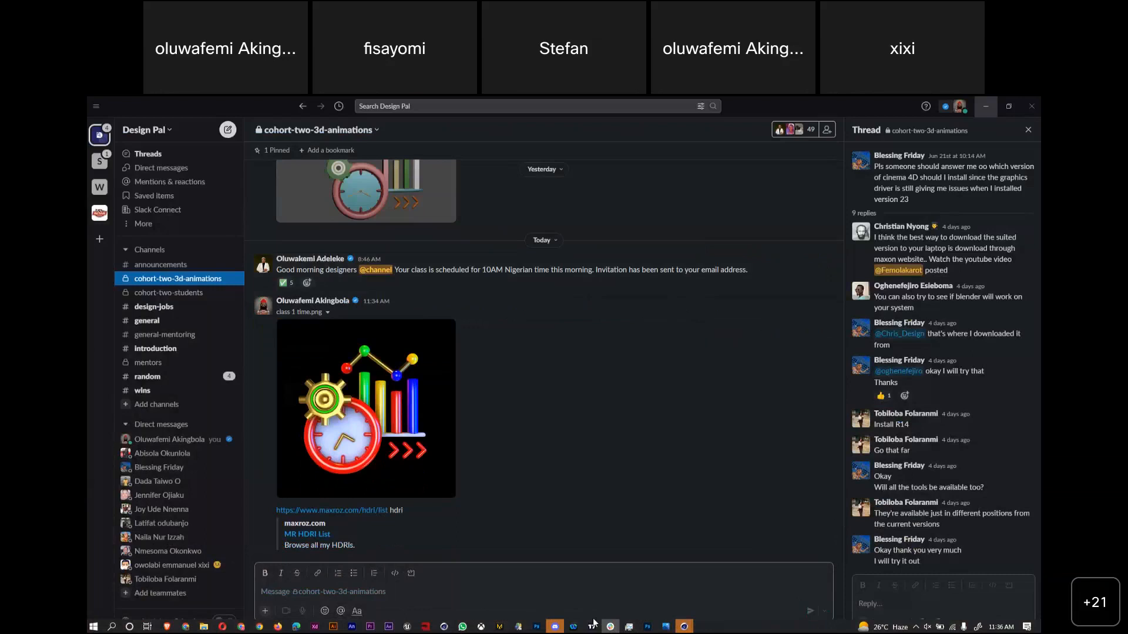
Return to the browser, open YouTube in a new tab and search for 12 principles of animation
key("alt+Tab")
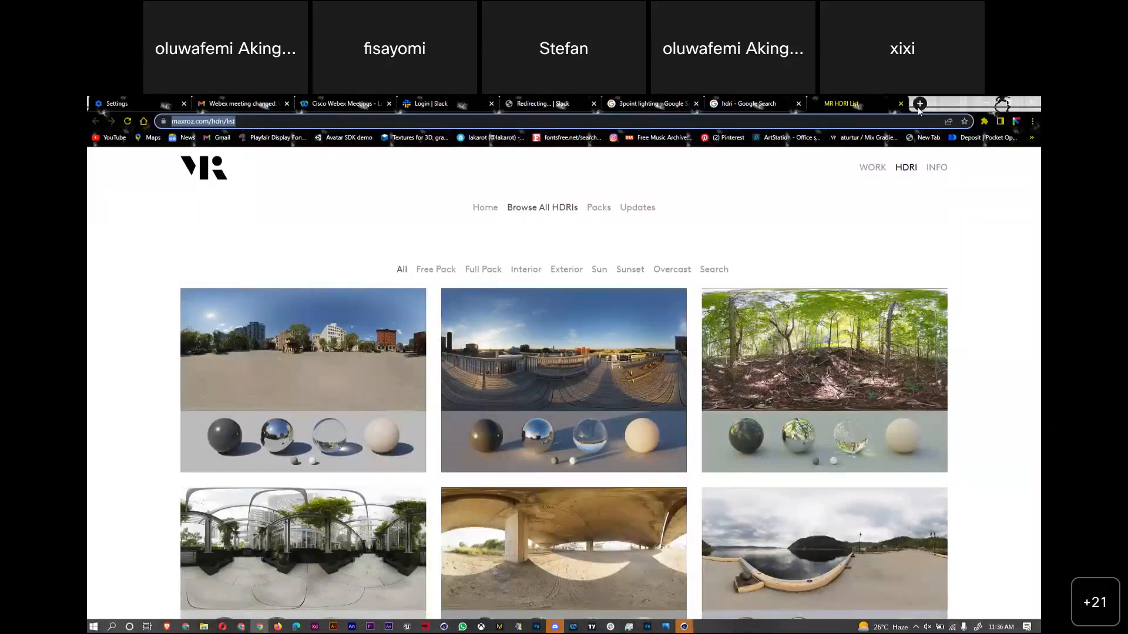
key("ctrl+t")
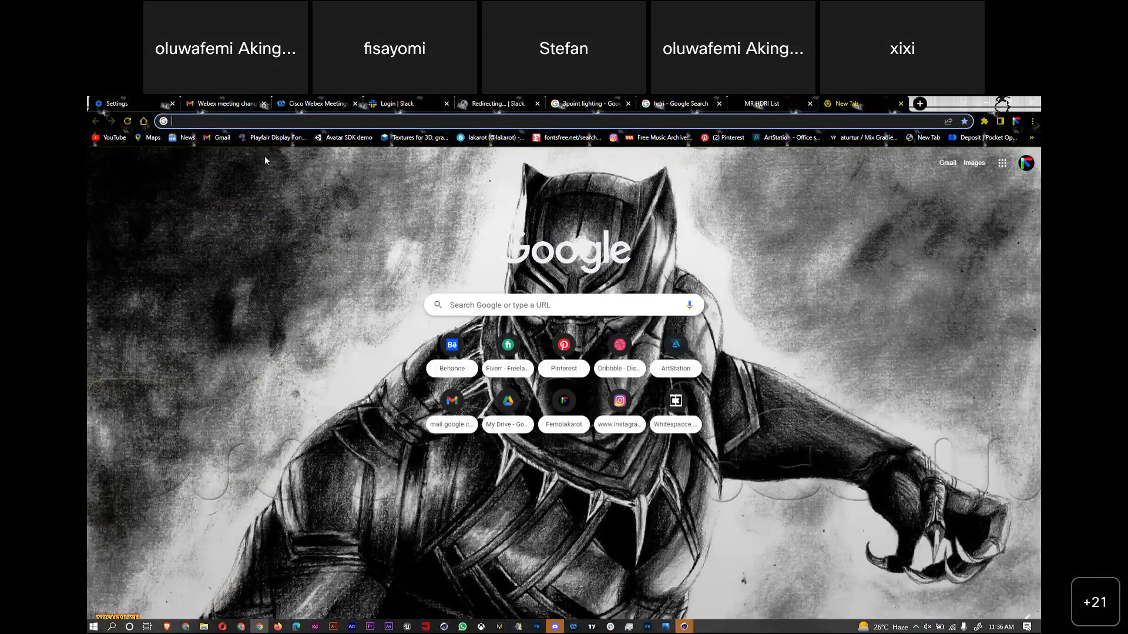
left_click(109, 137)
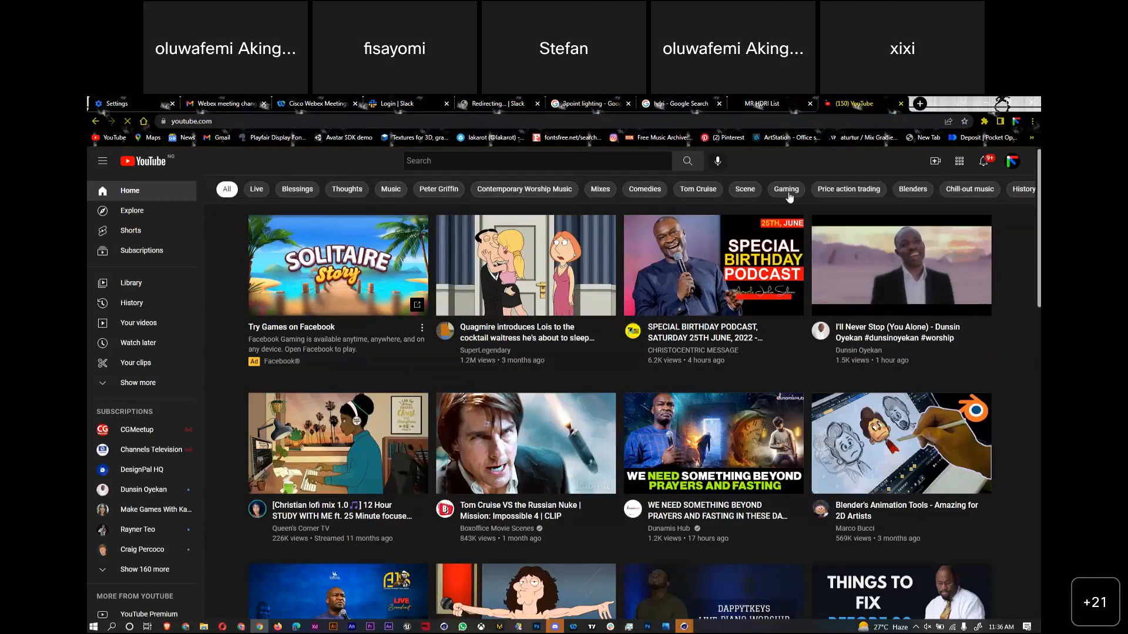
mouse_move(459, 285)
left_click(405, 161)
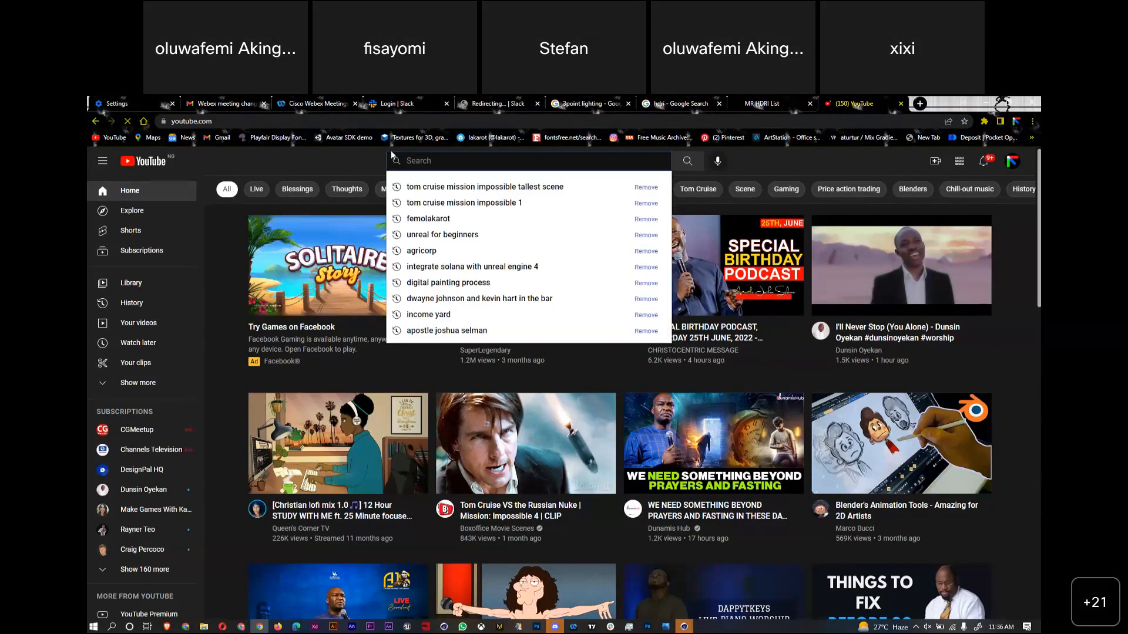
type("12 principles of")
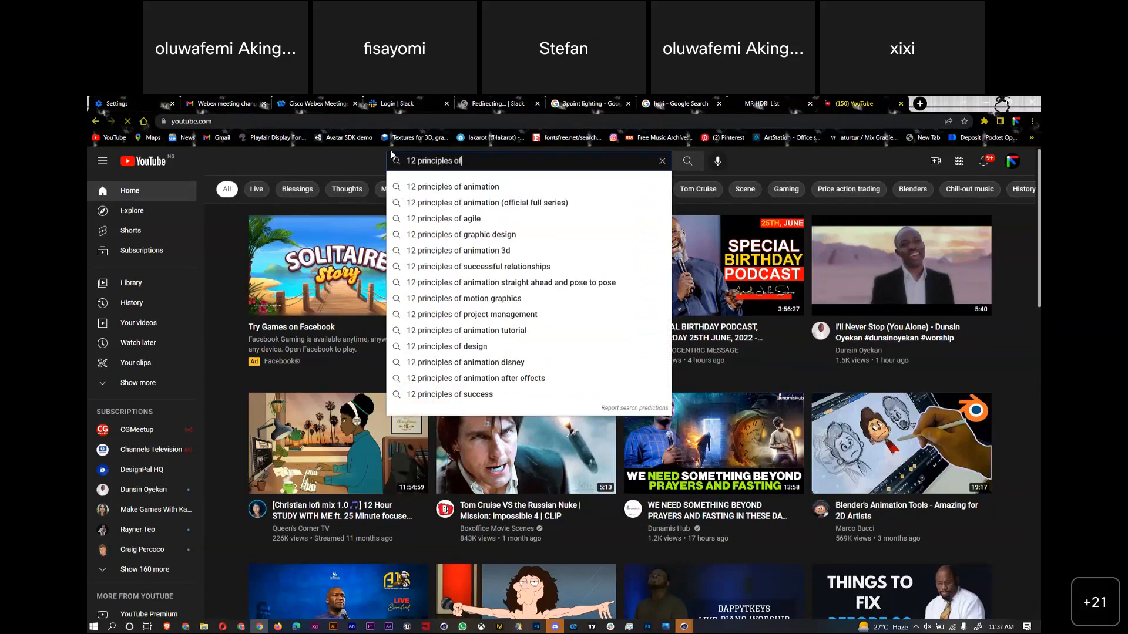
left_click(491, 188)
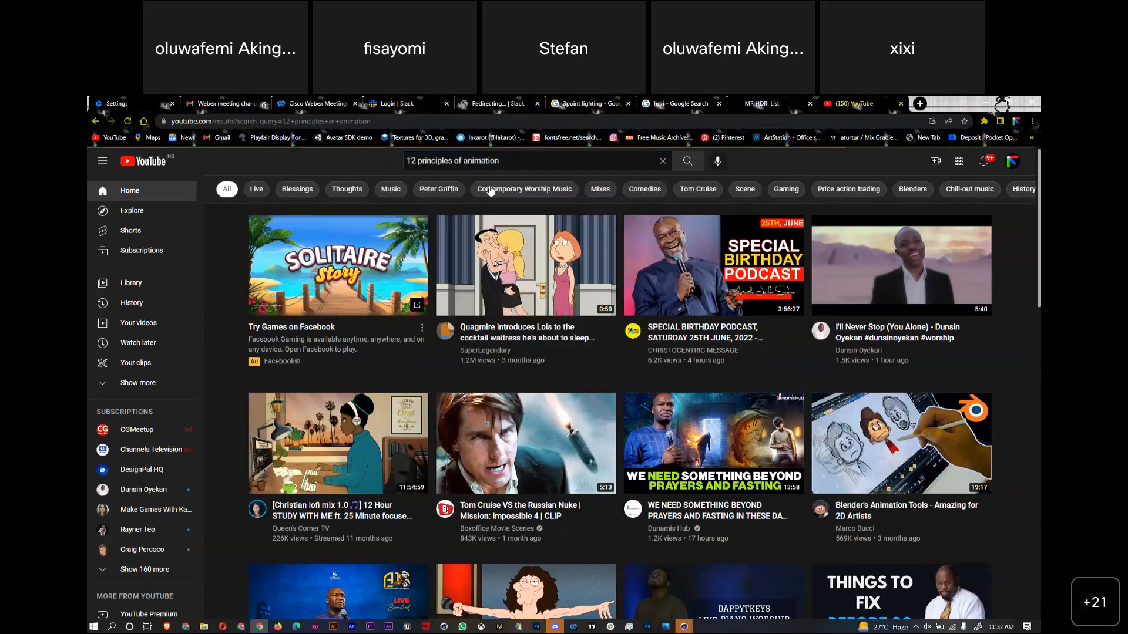
Open the 12 Principles of Animation playlist by AlanBeckerTutorials from the results, skip the ad and pause the first video
scroll(787, 490, "down", 3)
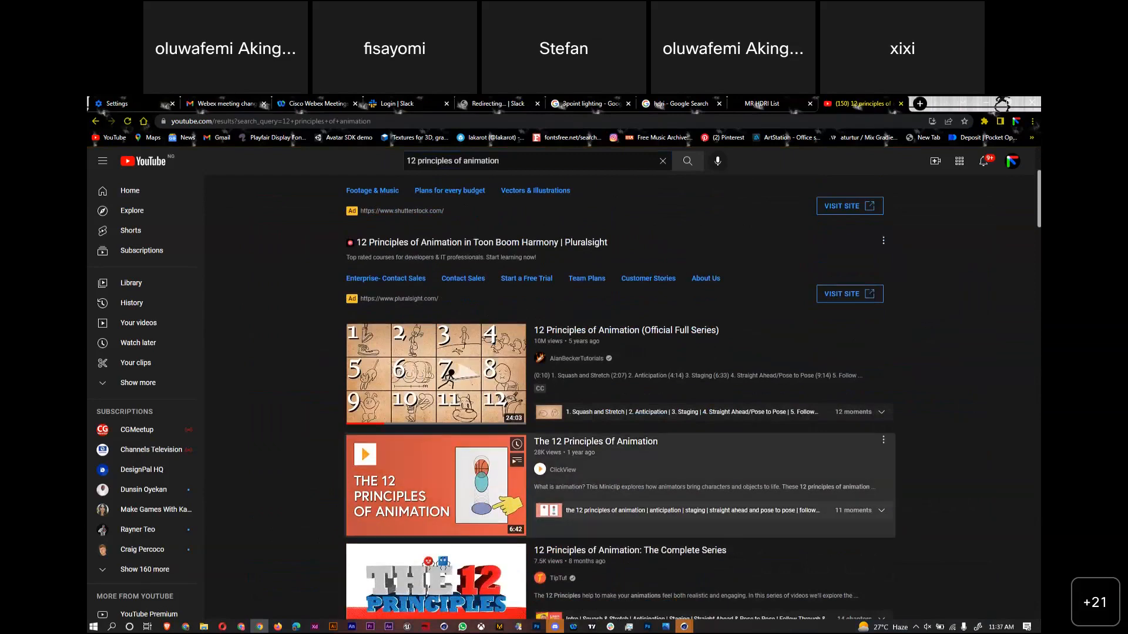
scroll(746, 499, "down", 5)
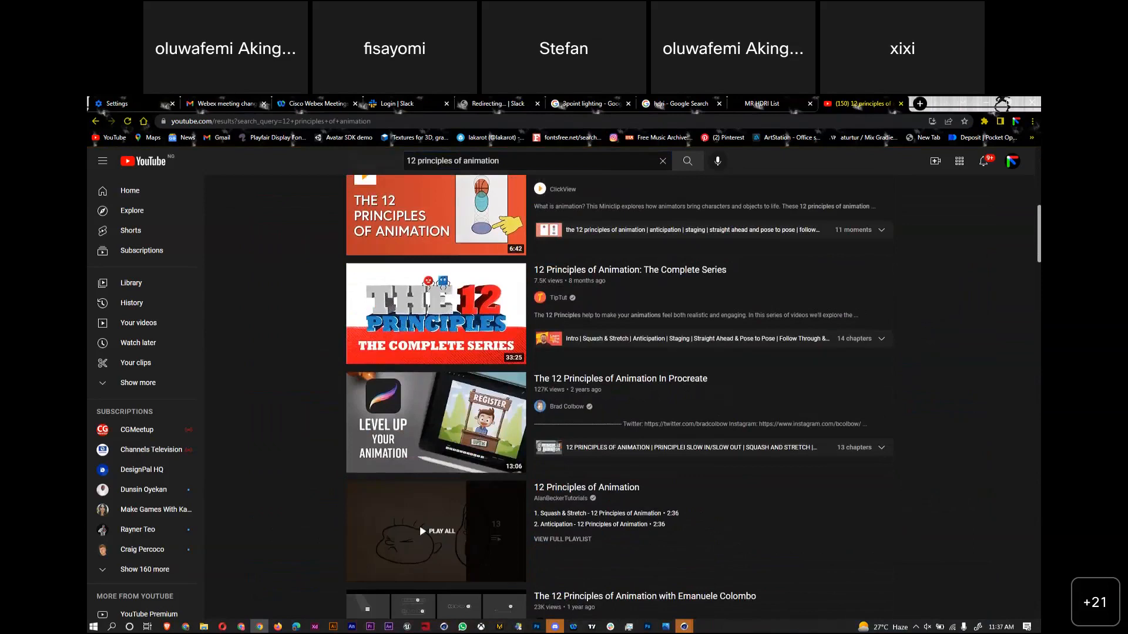
scroll(445, 548, "down", 3)
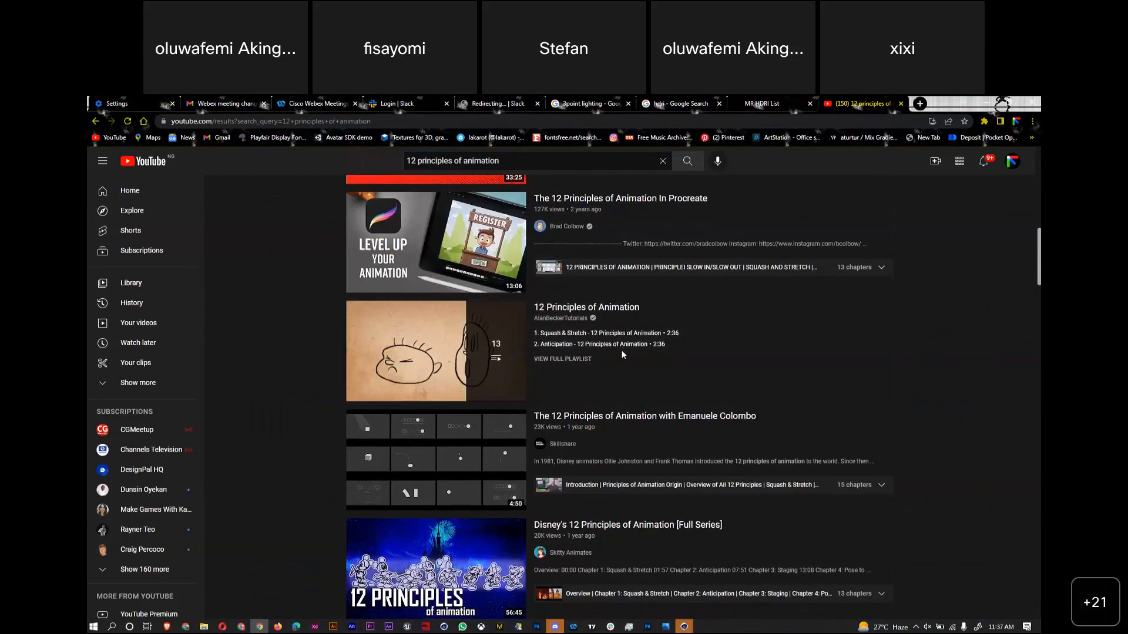
left_click(438, 351)
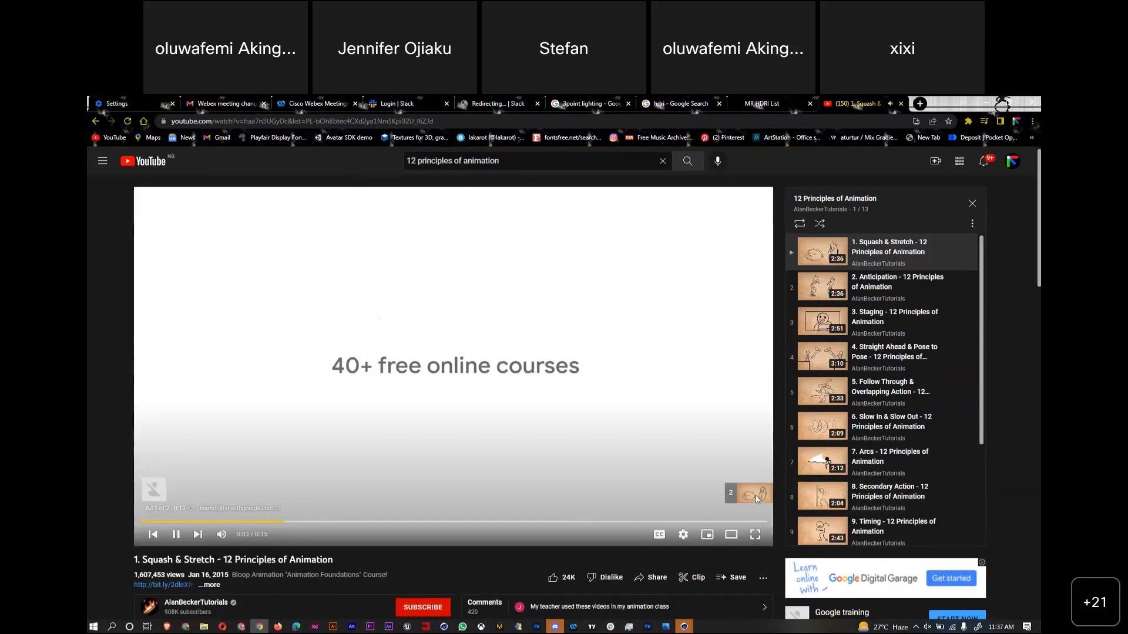
left_click(754, 498)
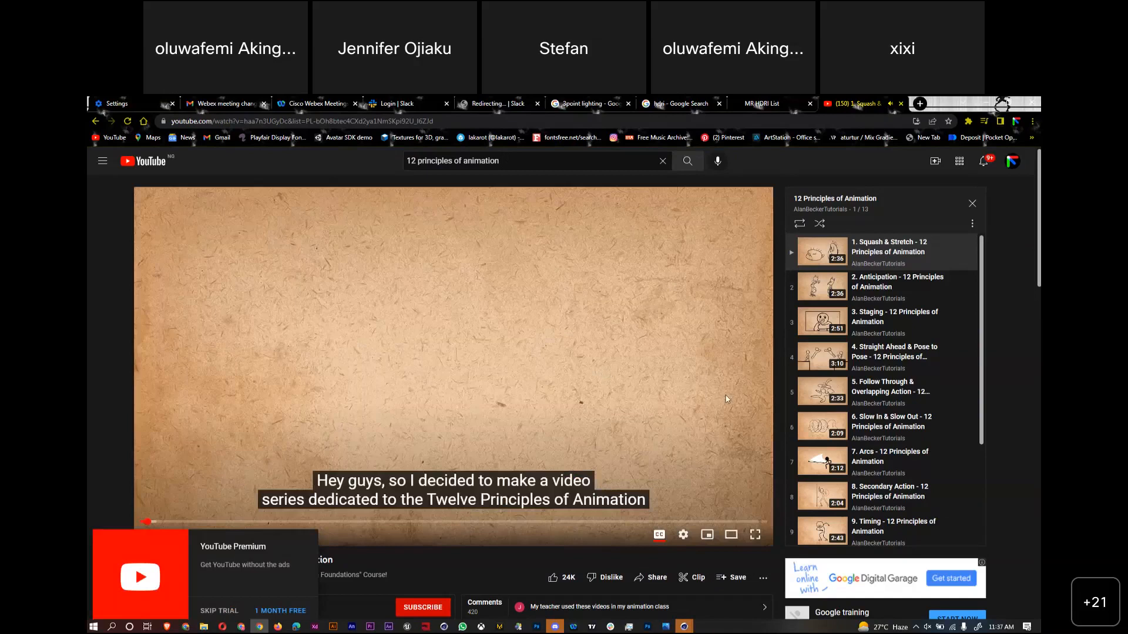
left_click(727, 400)
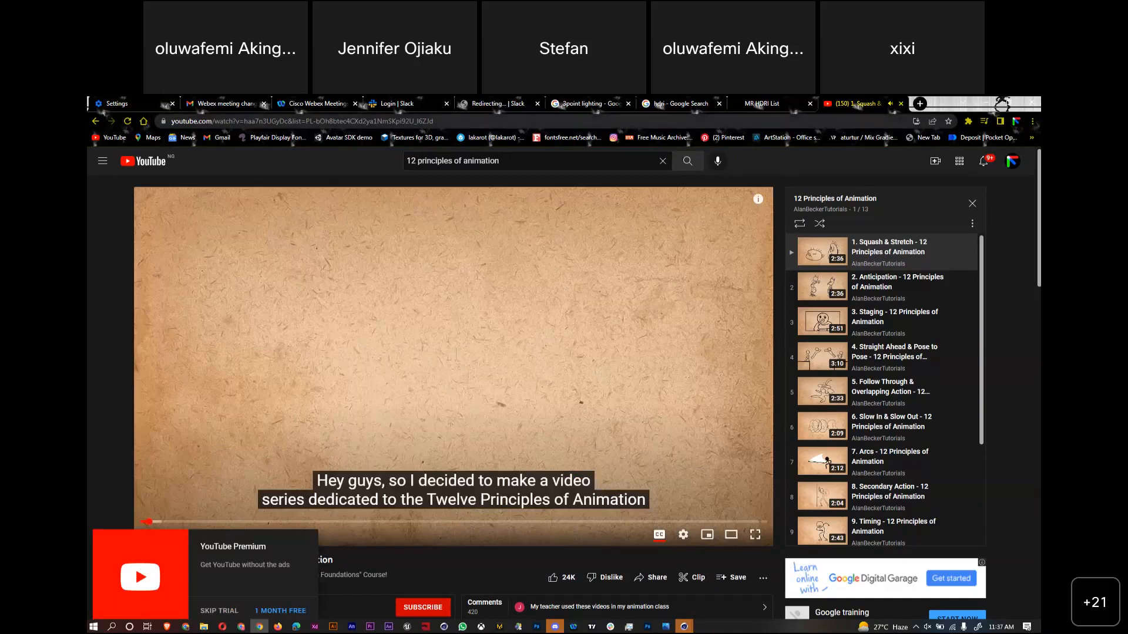
Copy the playlist video's web address, post it in Slack's cohort-two-3d-animations channel, and minimize Slack
left_click(534, 121)
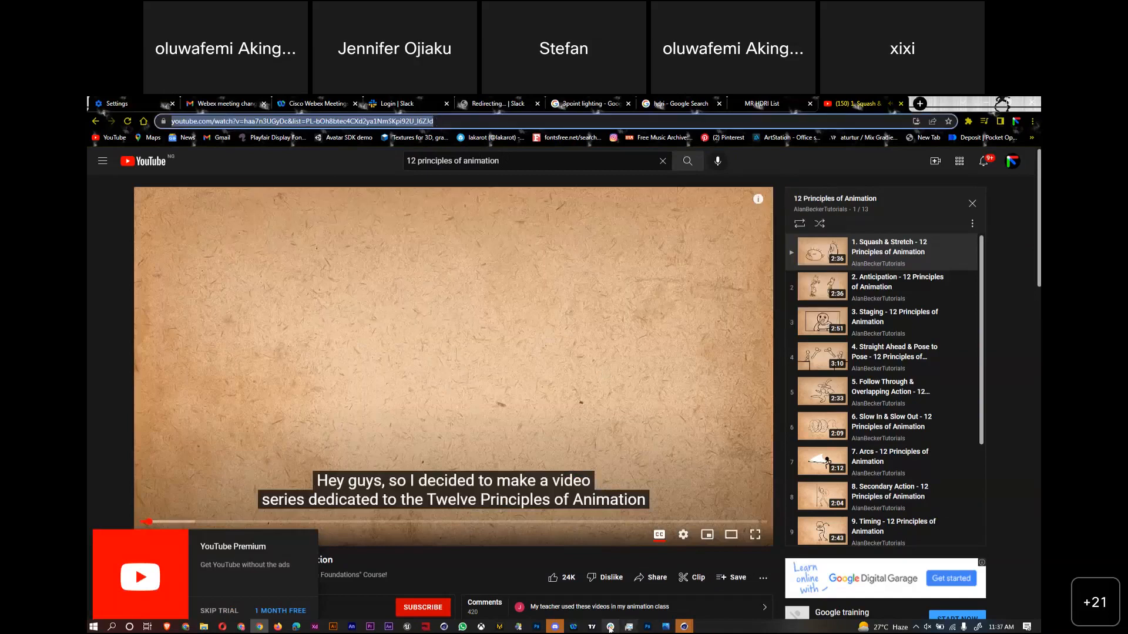
left_click(609, 627)
type("https://www.youtube.com/watch?v=haa7n3UGyDc&list=PL-bOh8btec4CXd2ya1NmSKpi92U_I6ZJd")
key("Return")
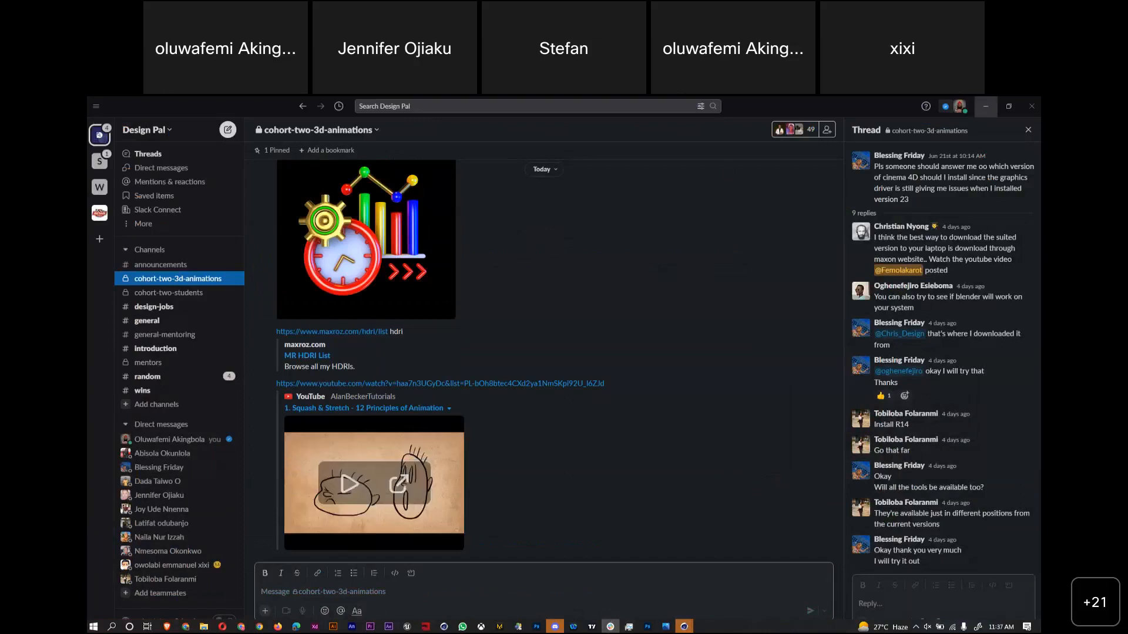
left_click(985, 106)
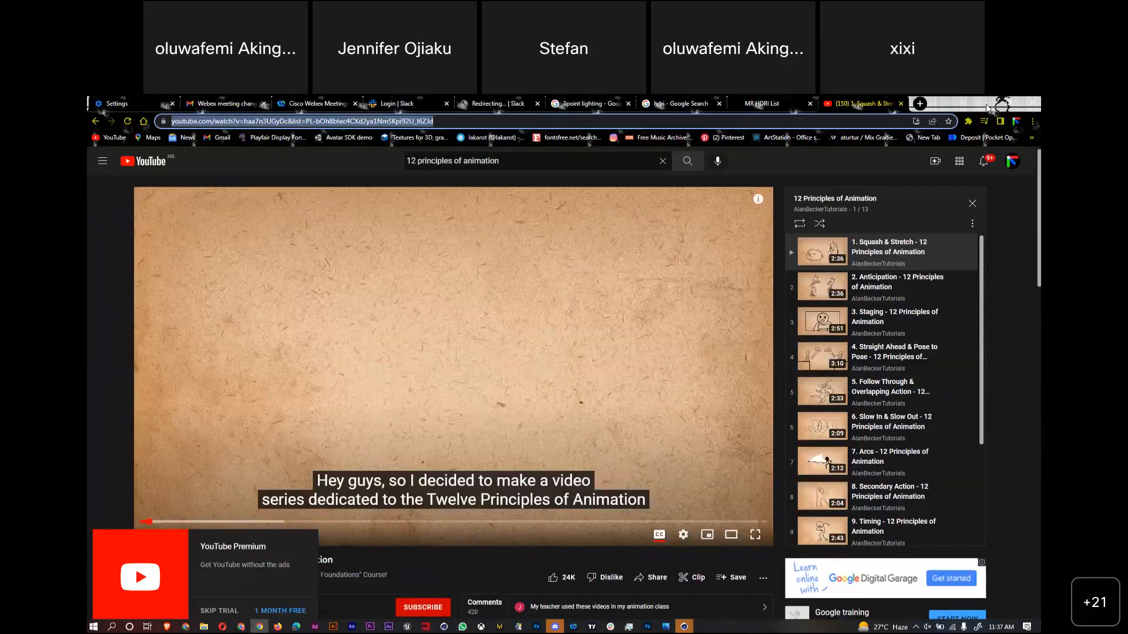
Return to Cinema 4D, dismiss the Quick Start Dialog and reopen the recent project class 1 time.c4d
left_click(987, 108)
left_click(618, 488)
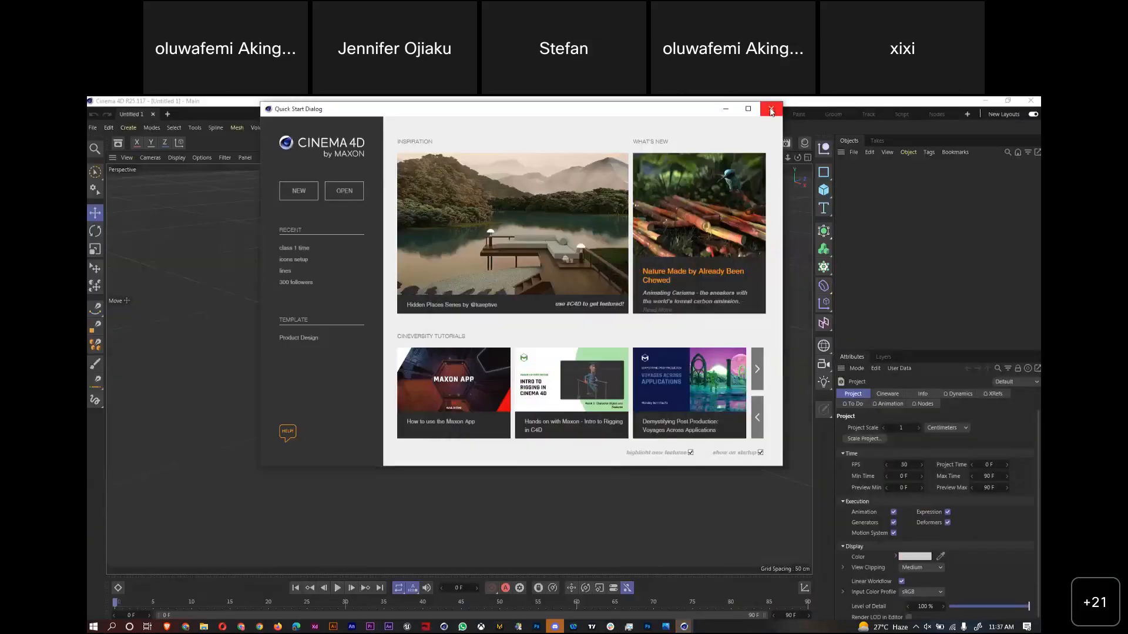
left_click(771, 111)
left_click(93, 127)
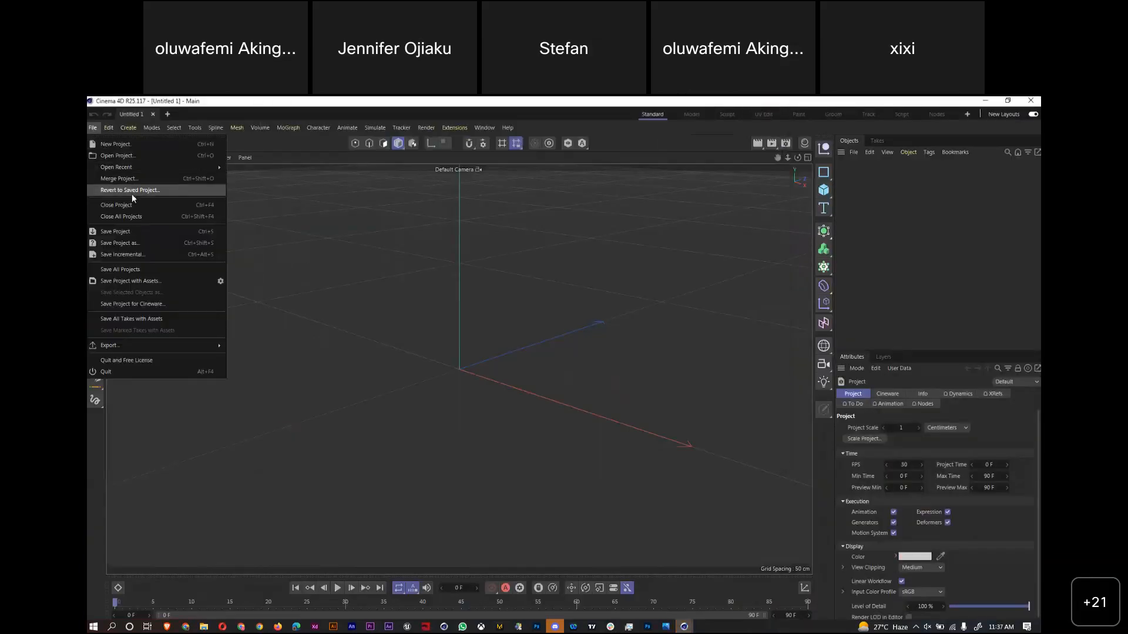
mouse_move(178, 168)
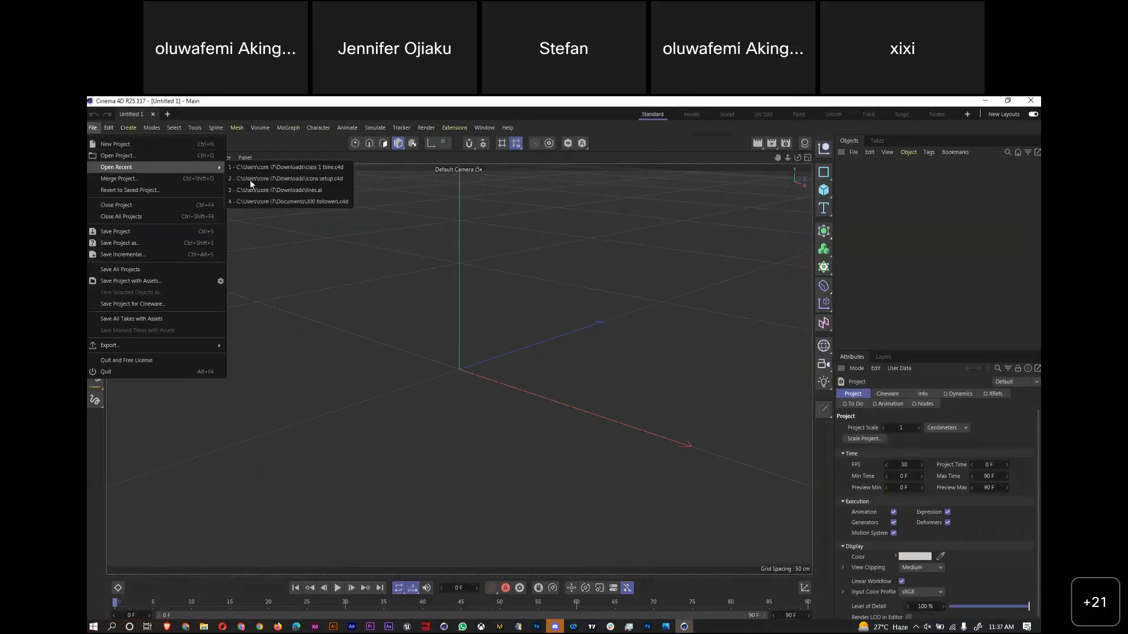
left_click(317, 169)
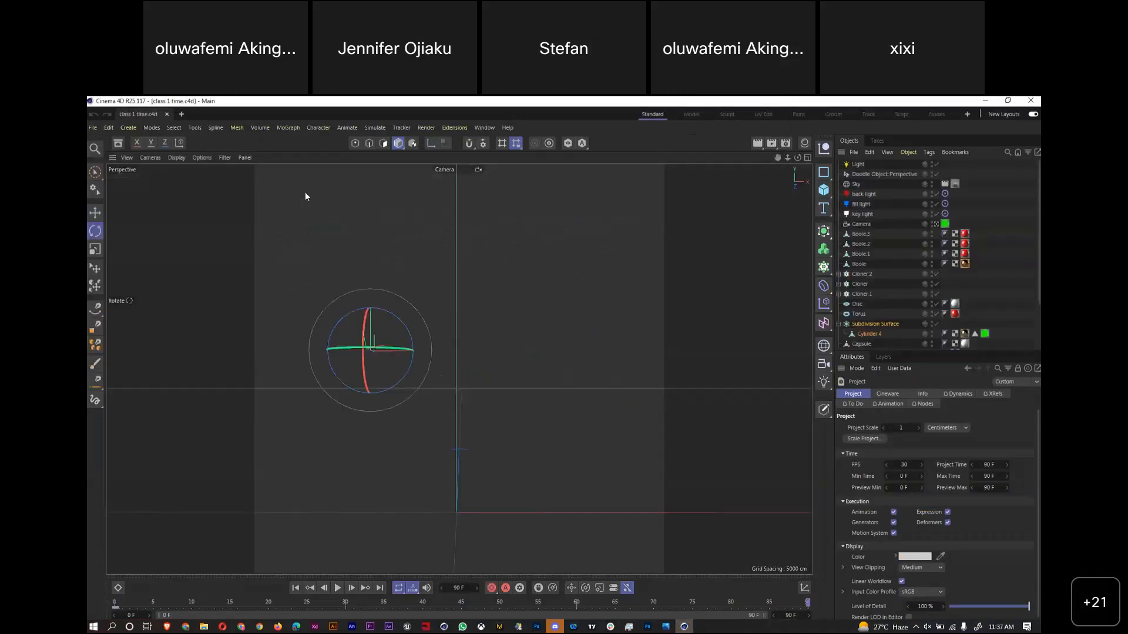
Try animating the gear with a slight clockwise rotation at frame 90, save, play the animation and undo the rotation
left_click_drag(119, 606, 807, 611)
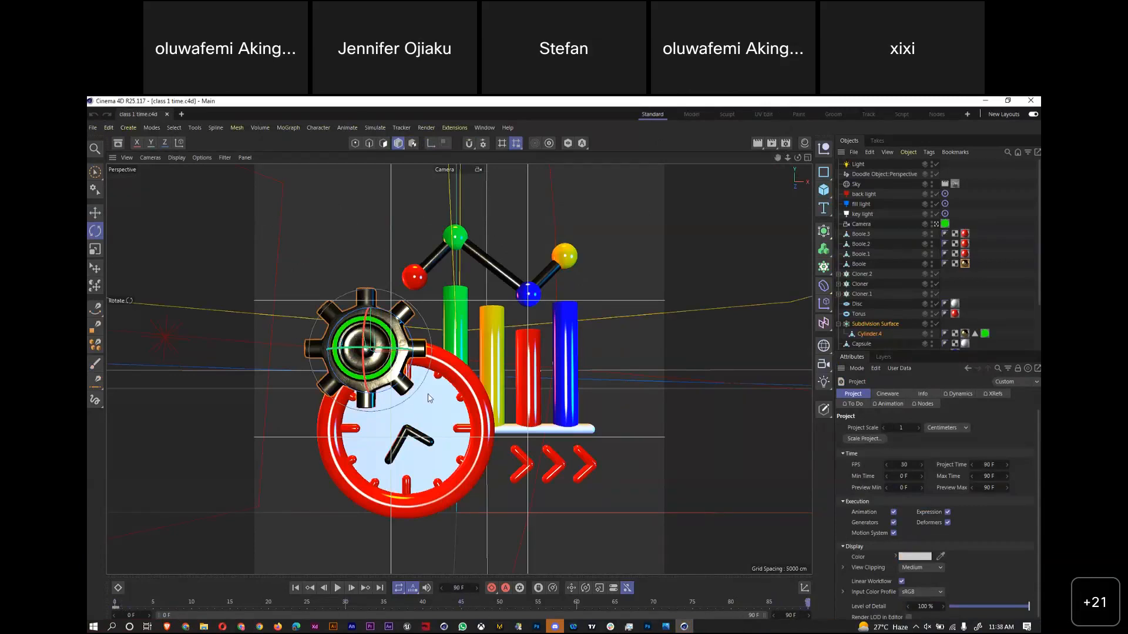
mouse_move(408, 330)
left_mouse_down()
mouse_move(401, 377)
mouse_move(368, 392)
mouse_move(339, 382)
mouse_move(327, 336)
mouse_move(375, 309)
mouse_move(385, 351)
mouse_move(393, 341)
left_mouse_up()
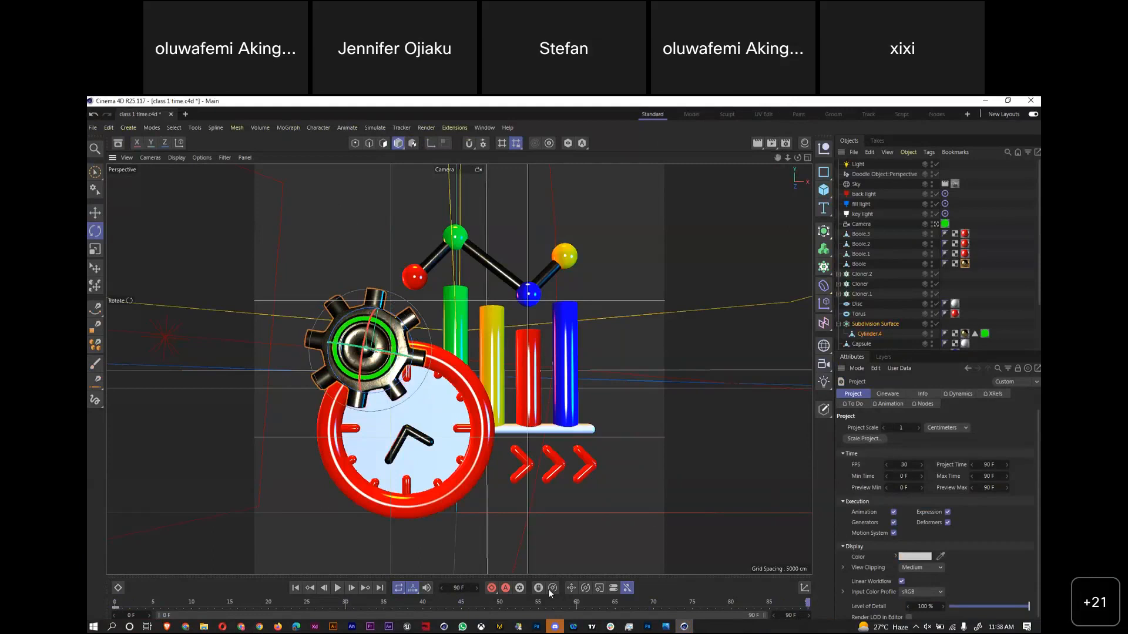
key("ctrl+s")
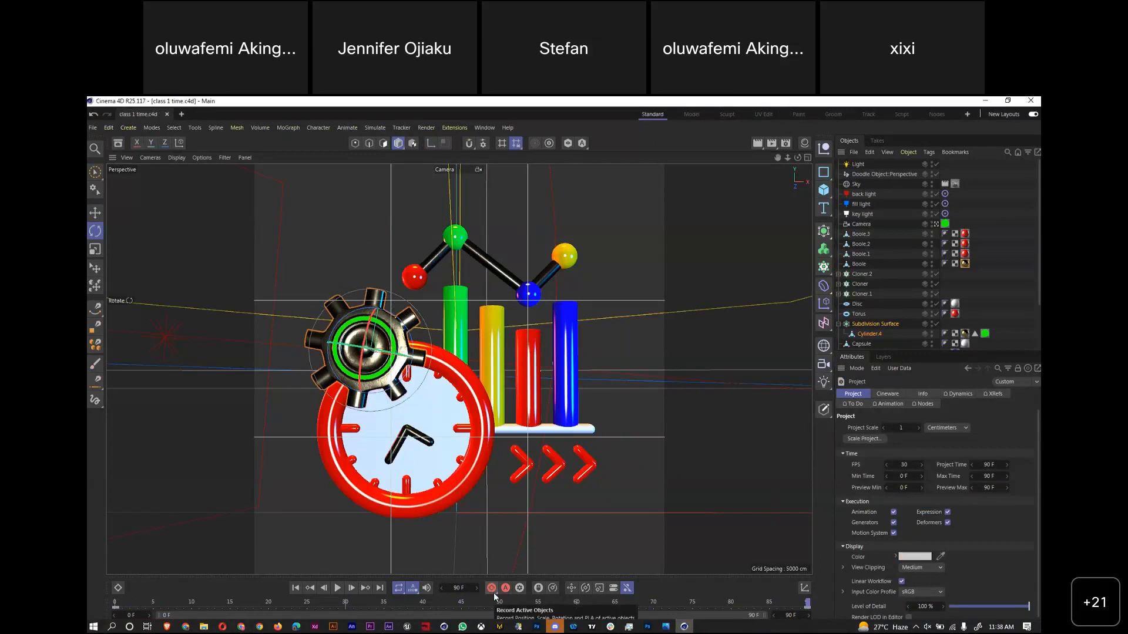
left_click(339, 588)
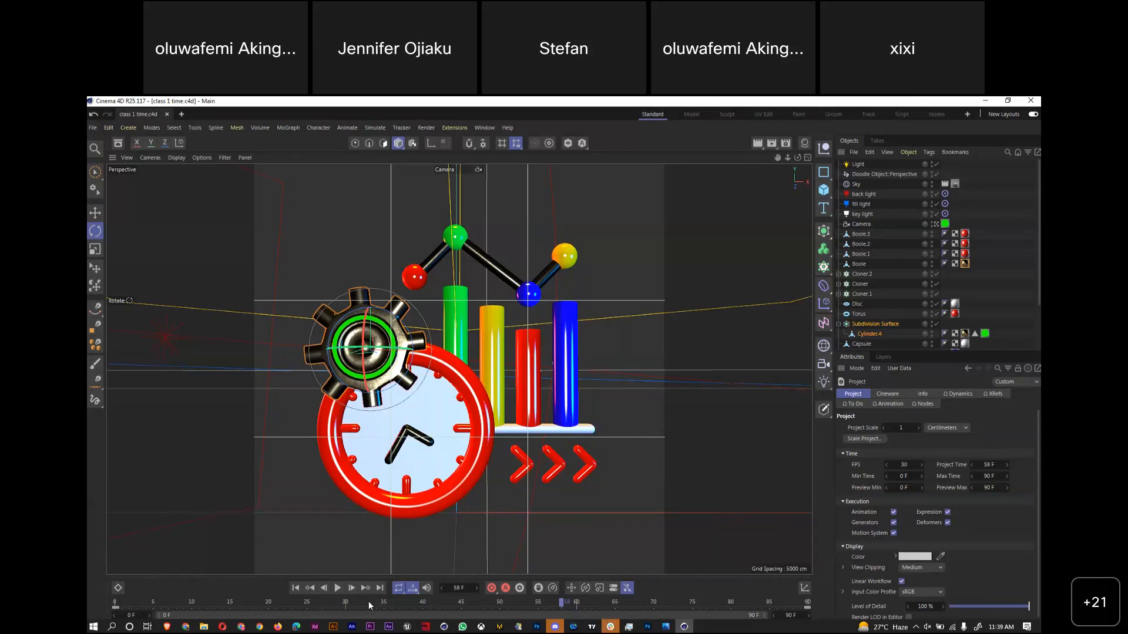
key("ctrl+z")
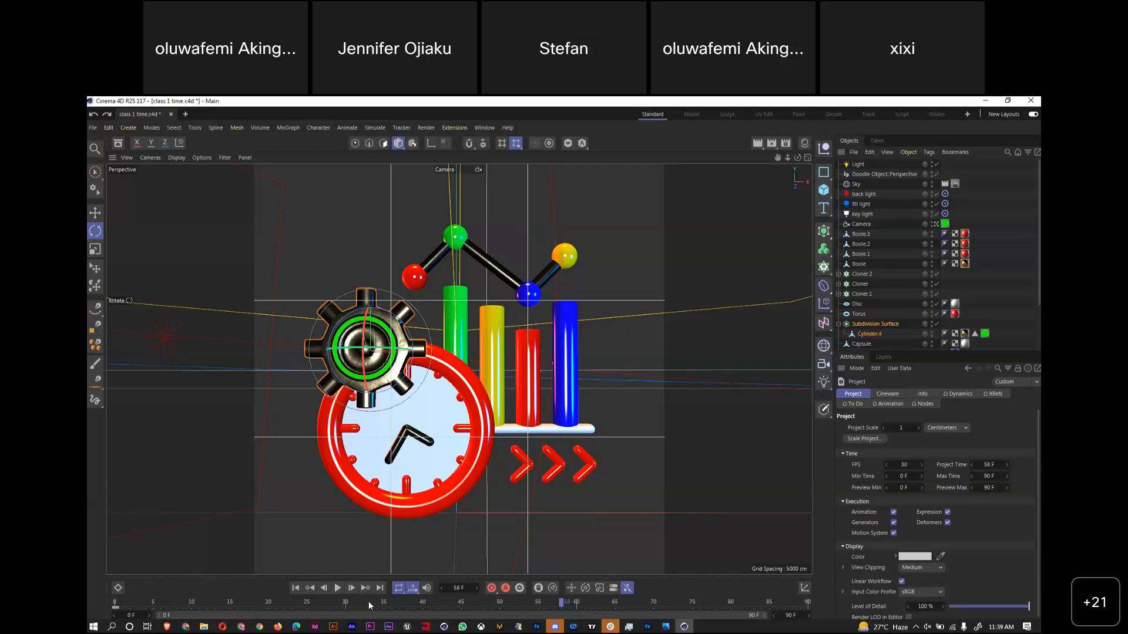
left_click(610, 627)
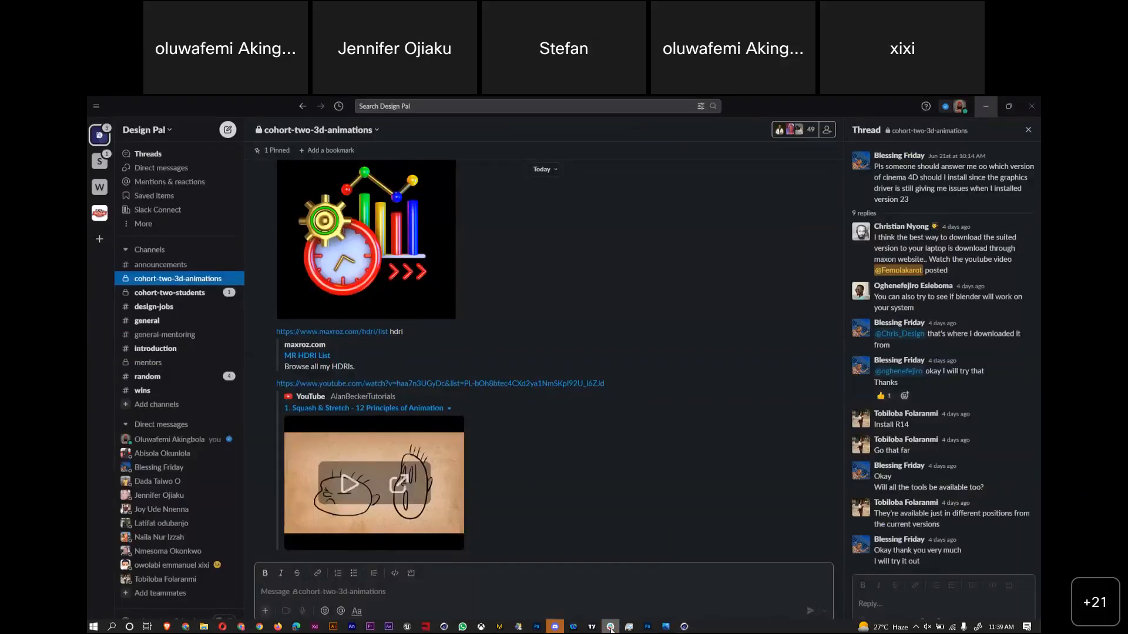
left_click(610, 627)
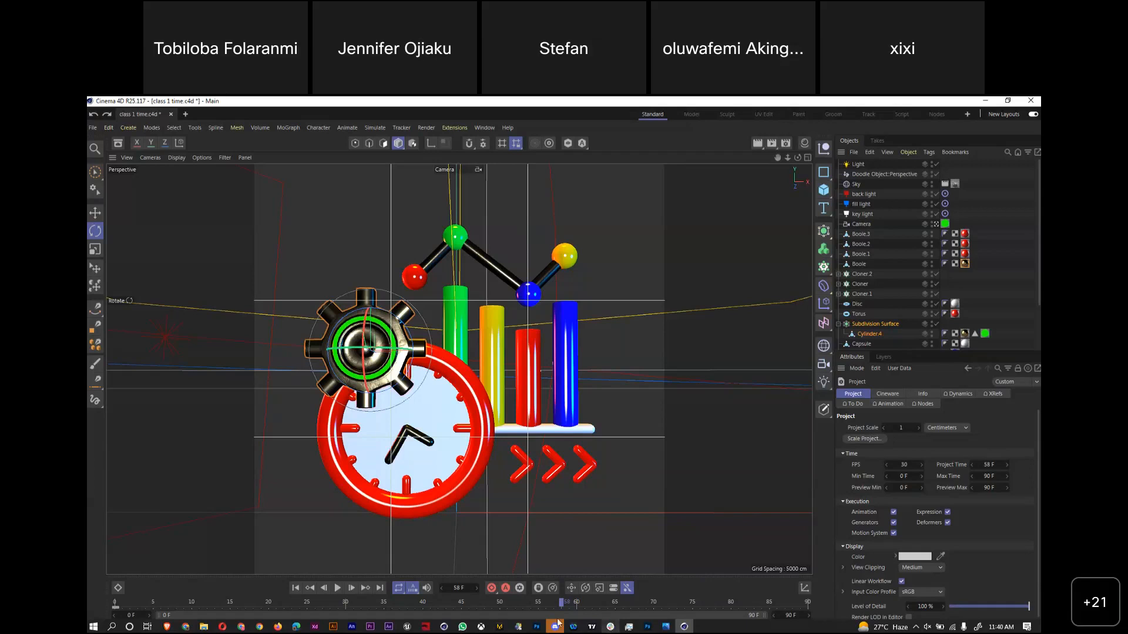
mouse_move(554, 624)
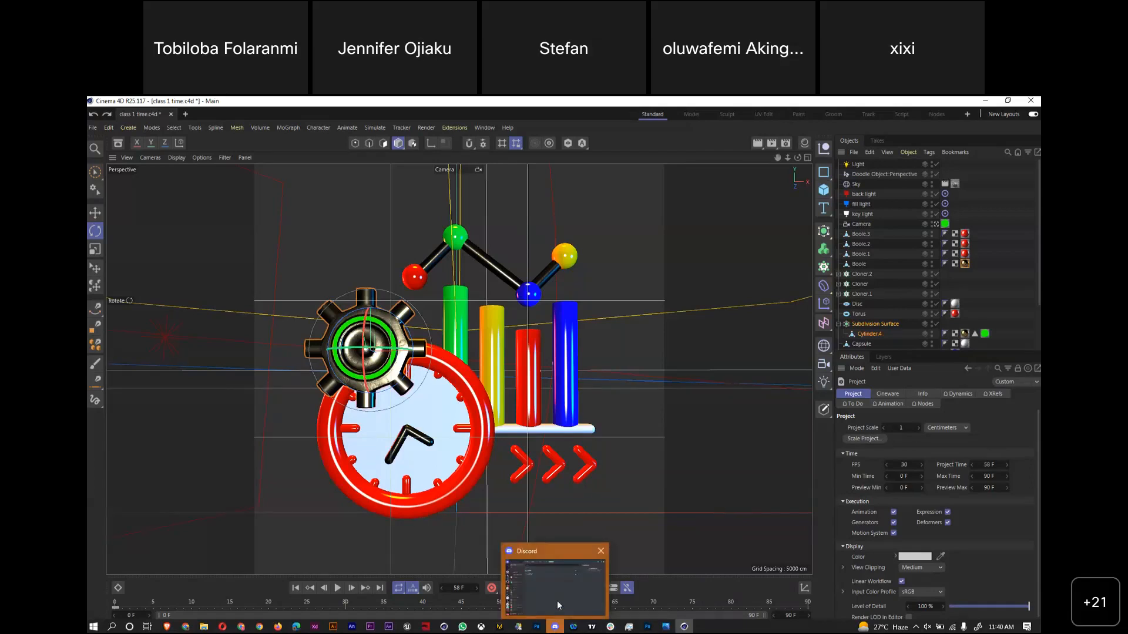
left_click(557, 601)
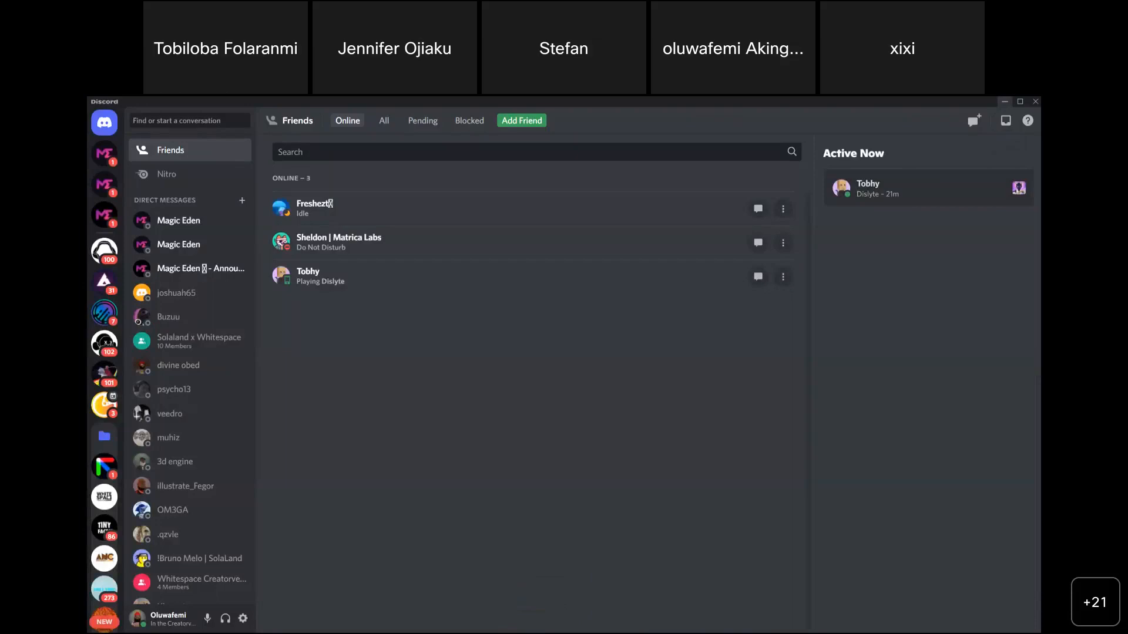
left_click(1004, 101)
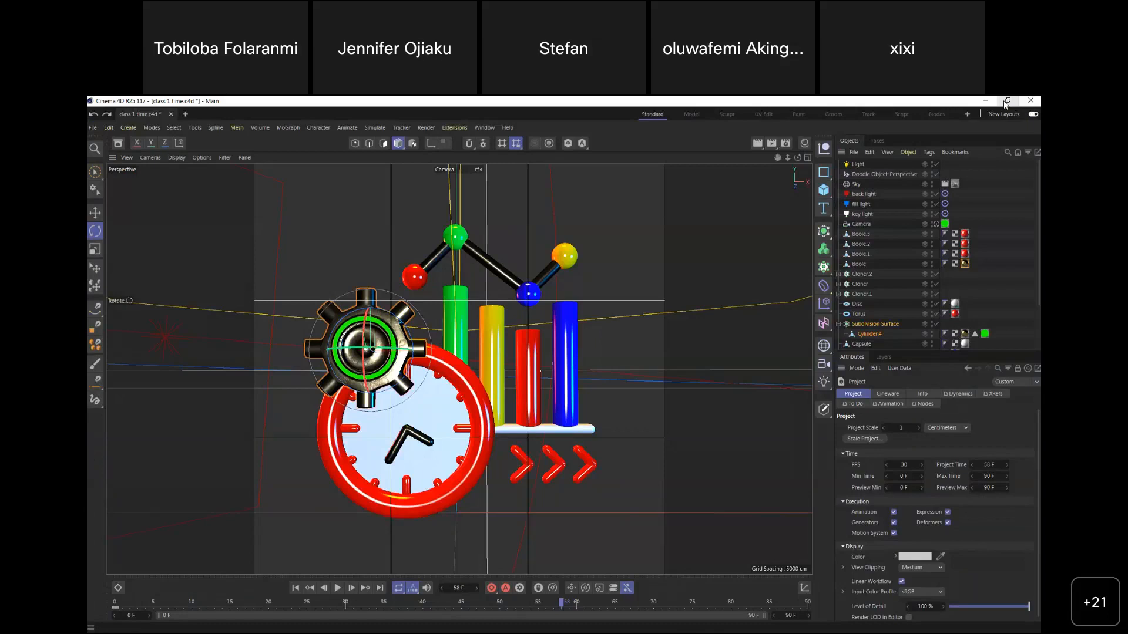
mouse_move(1002, 632)
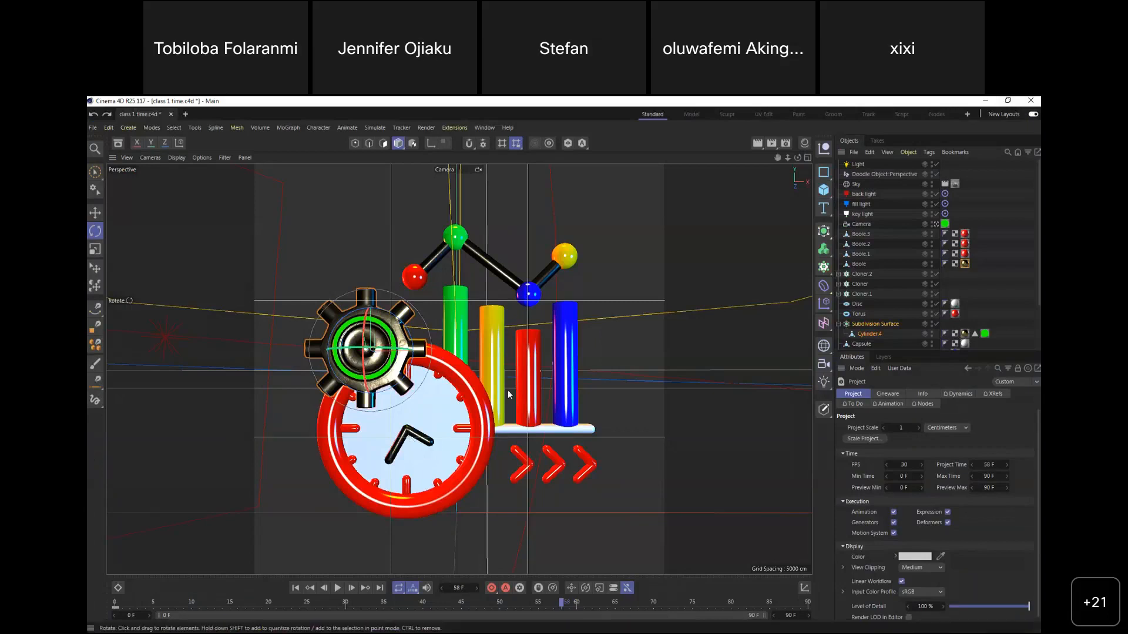
Add a Capsule primitive for rebuilding the clock hand and show the scene in the full-size Front view
left_click(404, 444)
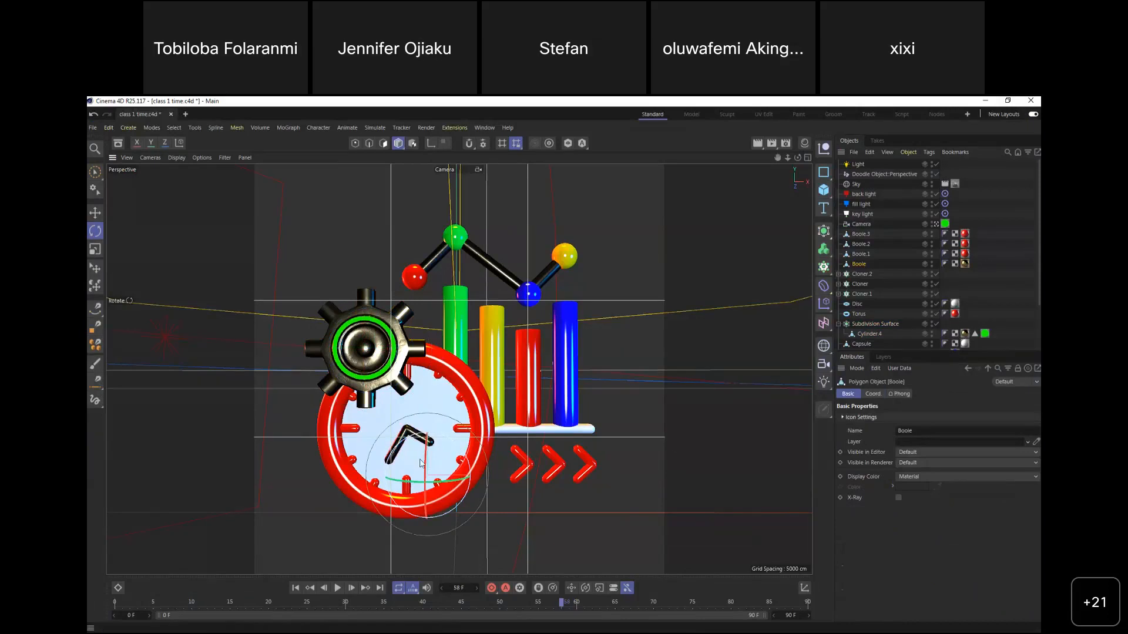
left_click(823, 230)
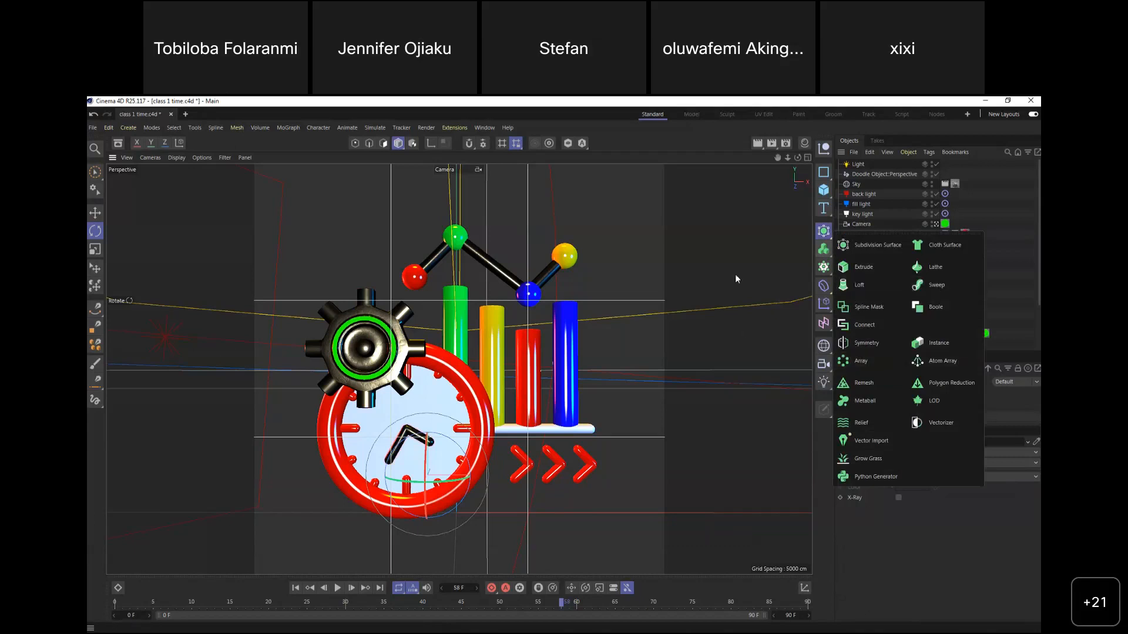
left_click(823, 189)
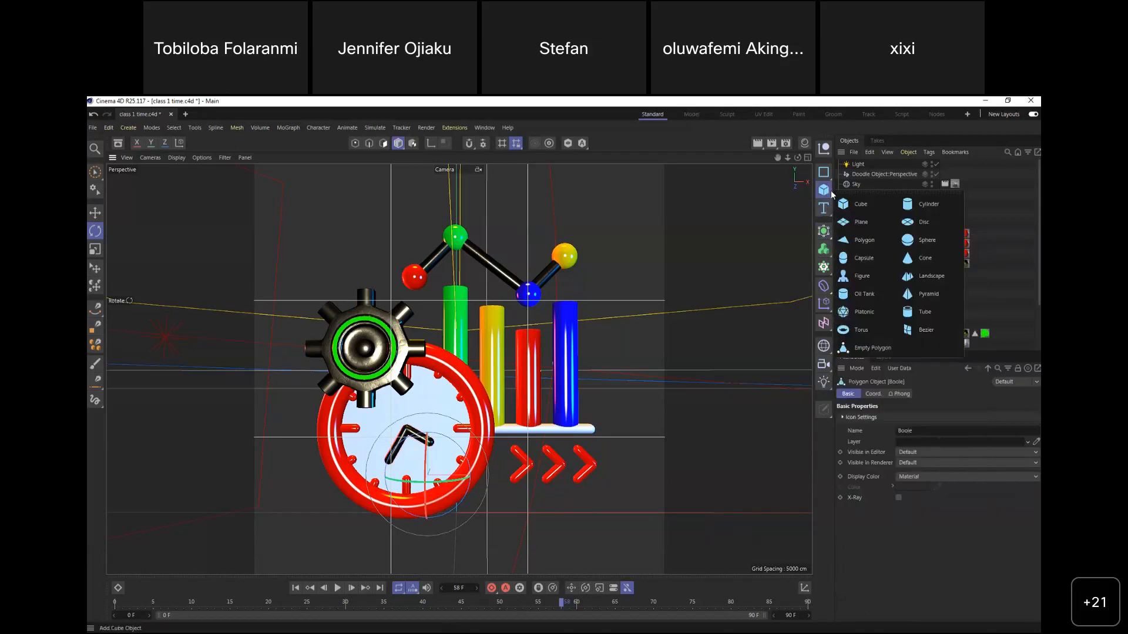
left_click(866, 259)
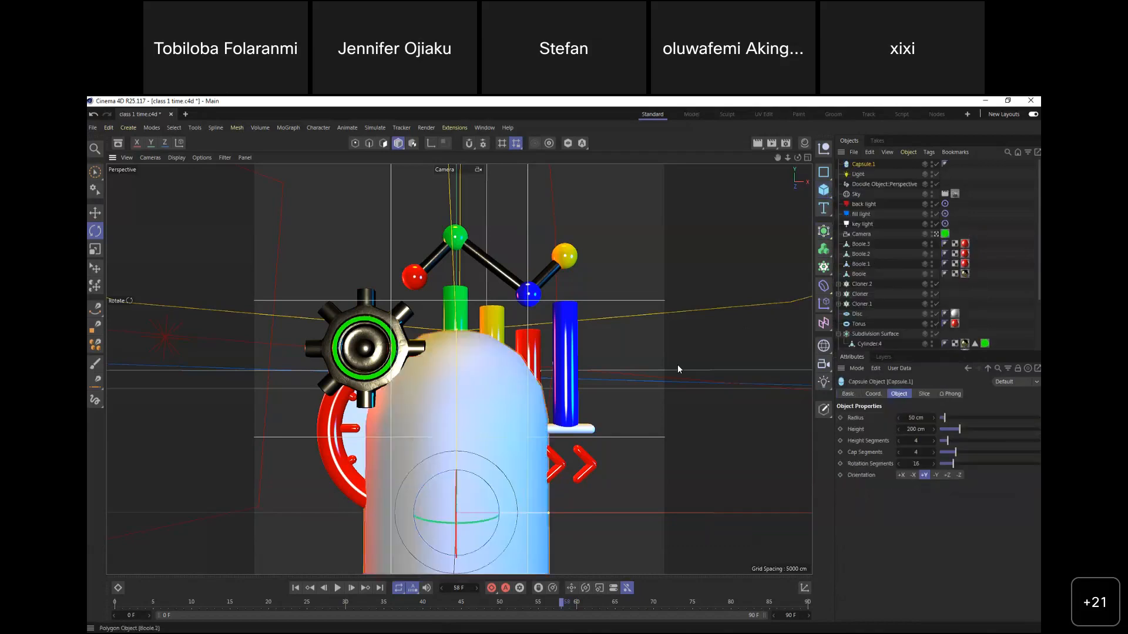
middle_click(682, 362)
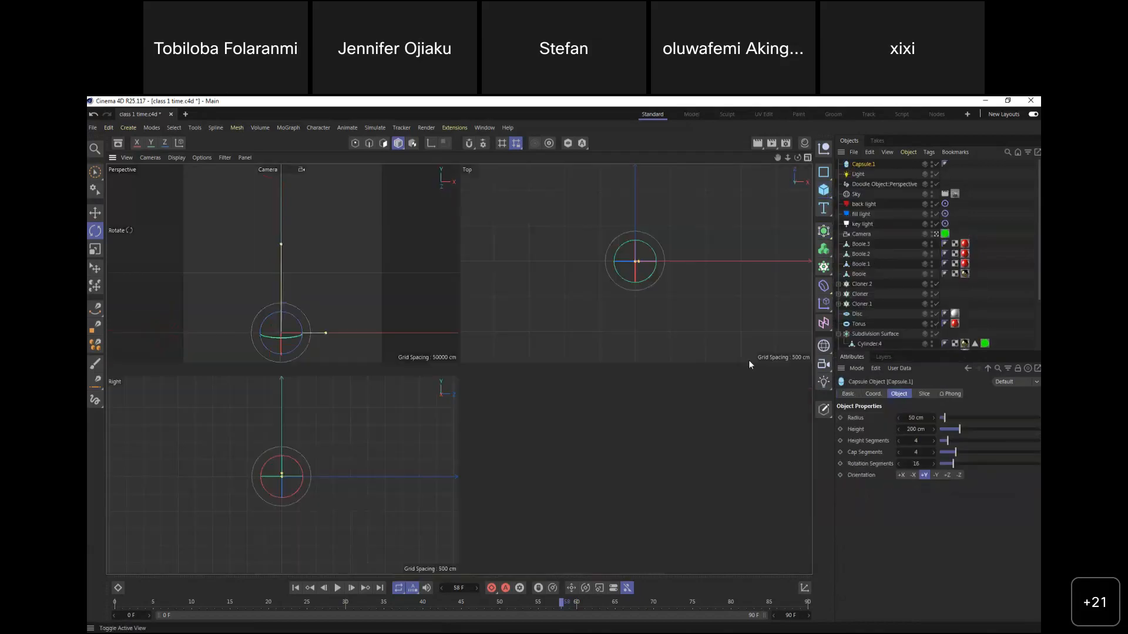
left_click(806, 371)
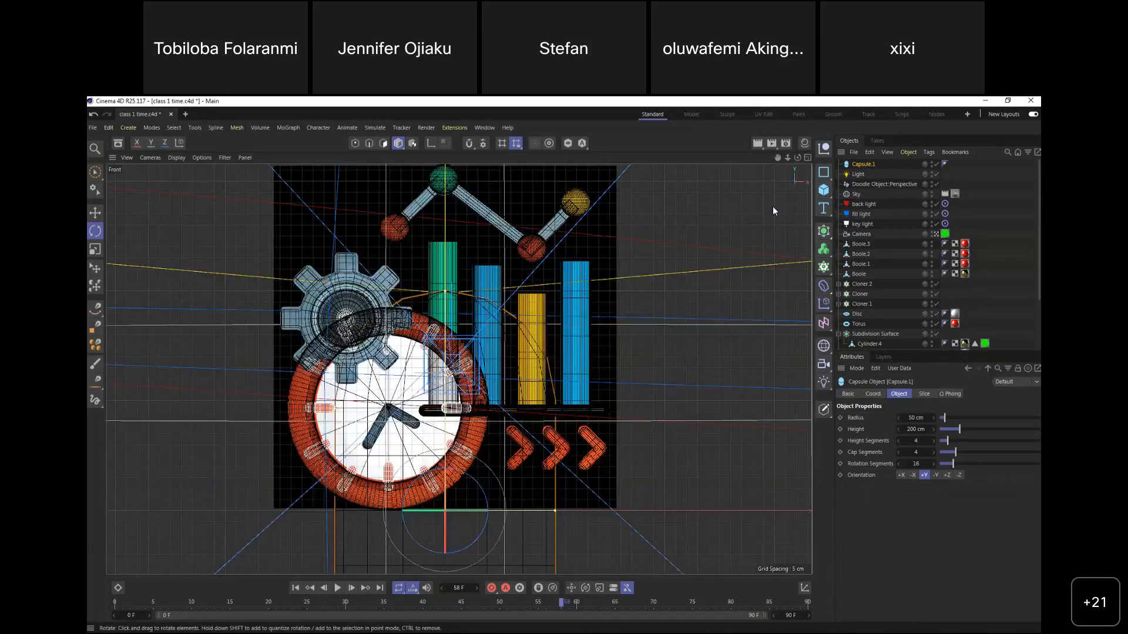
mouse_move(788, 157)
left_mouse_down()
mouse_move(828, 146)
mouse_move(787, 158)
left_mouse_up()
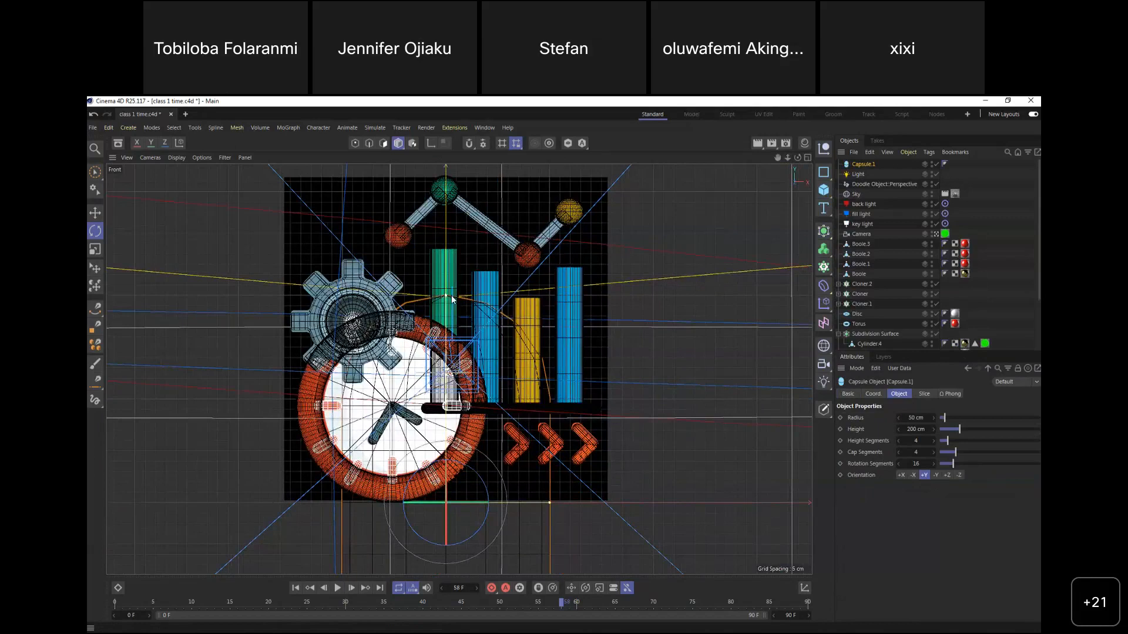
Scale the capsule down to a thin rod and move it onto the centre of the clock face
key("t")
left_click_drag(678, 369, 476, 504)
left_click_drag(680, 491, 517, 507)
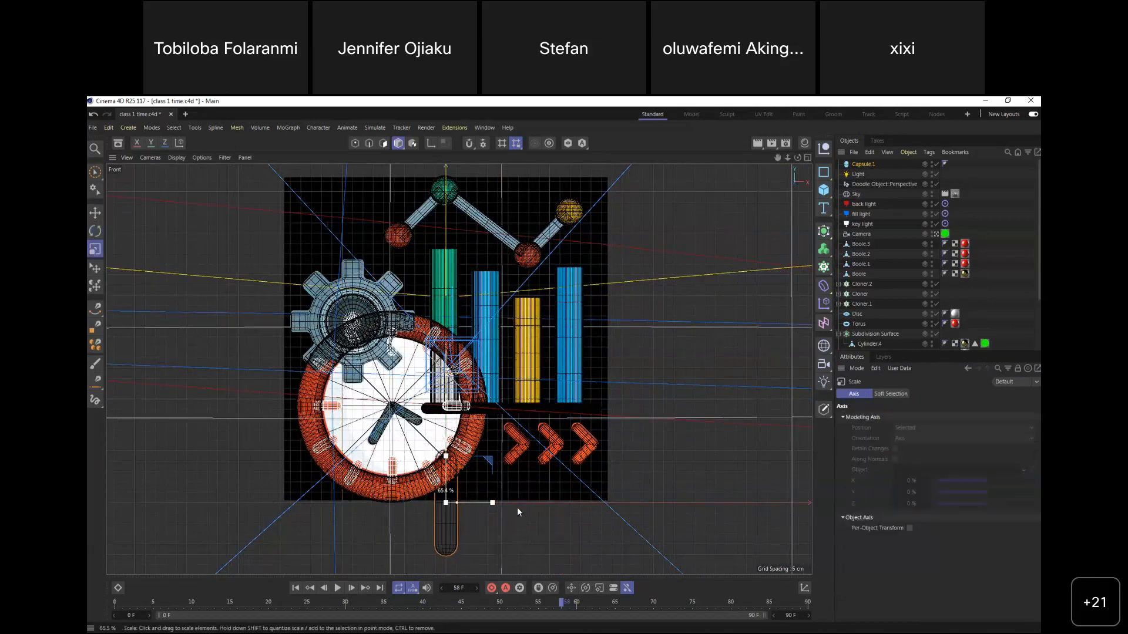
key("r")
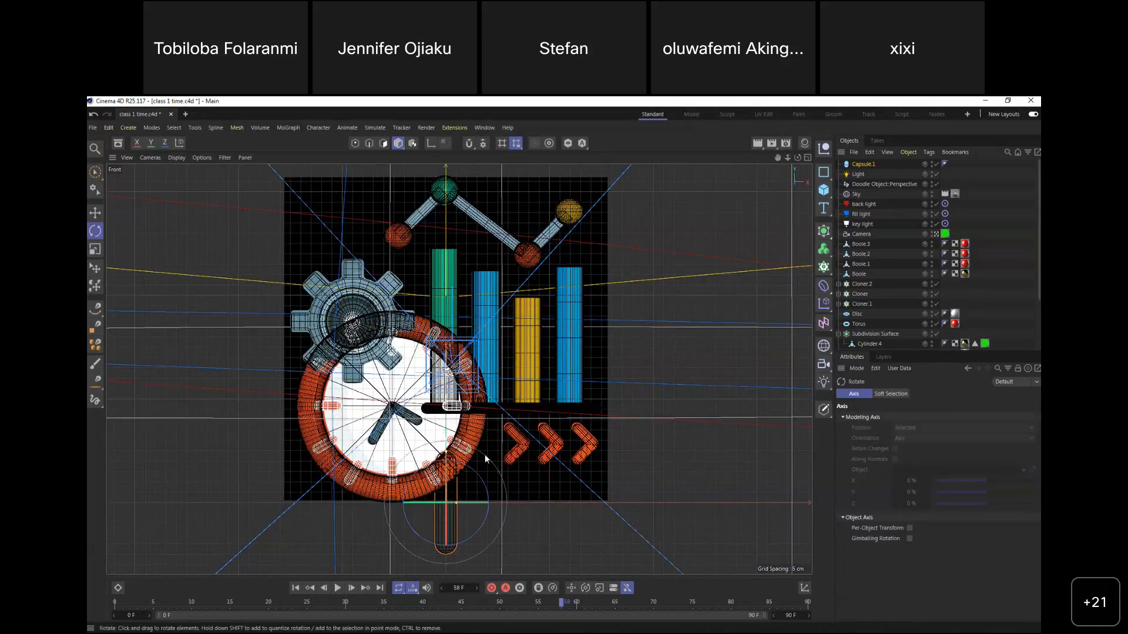
key("e")
left_click_drag(485, 478, 431, 427)
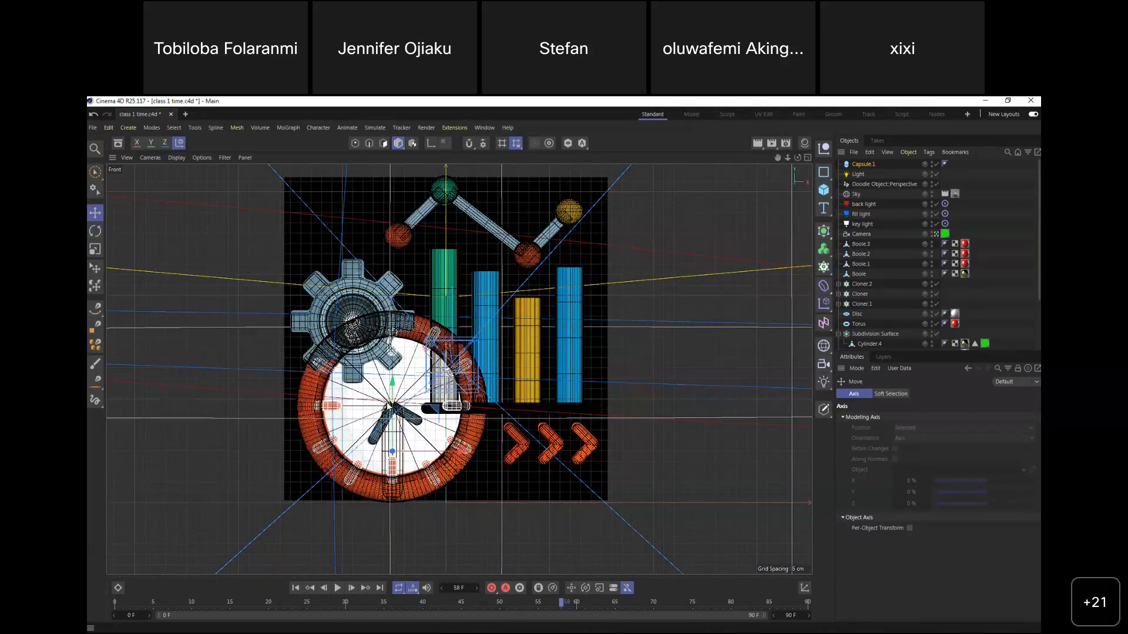
Rotate the capsule to the angle of the clock's longer hand, scale it down and place it over that hand
left_click_drag(820, 153, 417, 469)
key("r")
key("e")
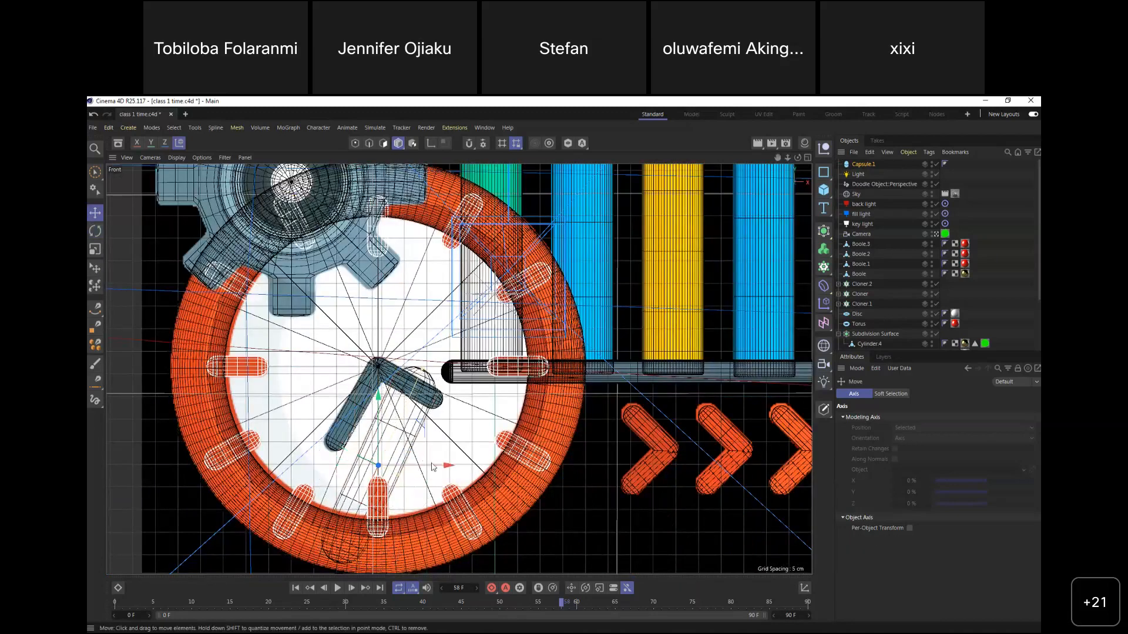
left_click_drag(428, 422, 401, 371)
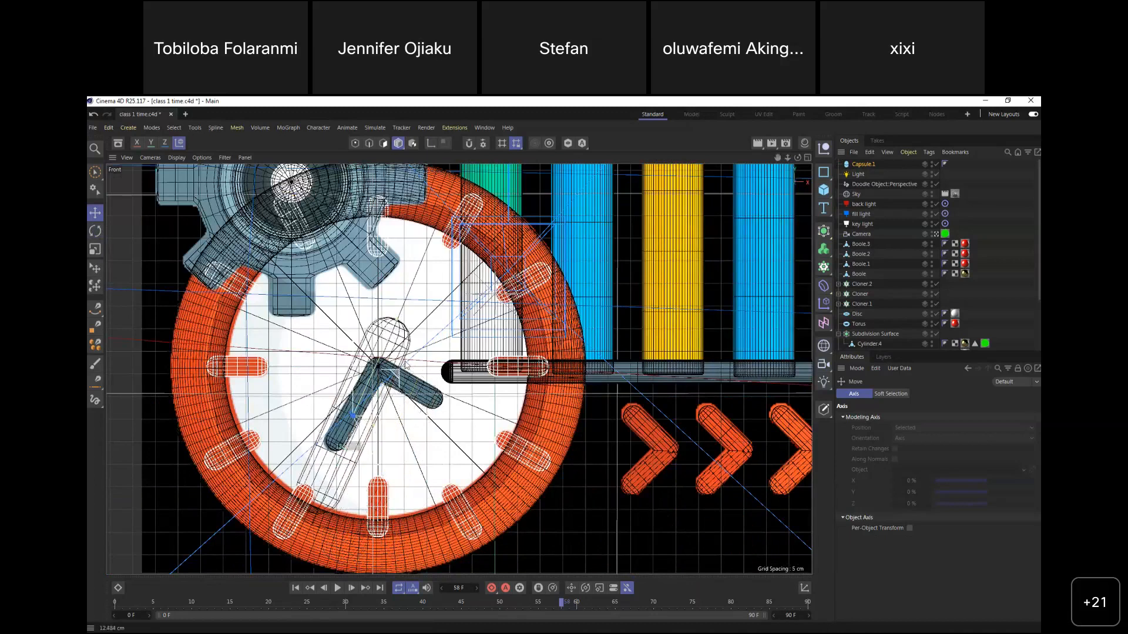
left_click_drag(372, 429, 379, 376)
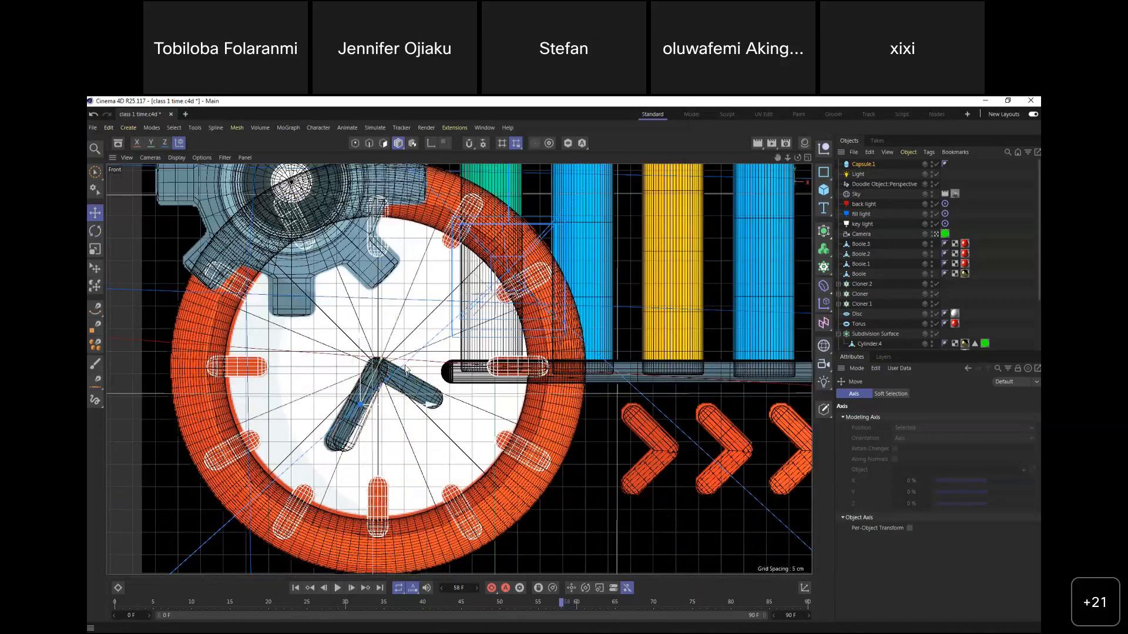
Fine-tune the capsule's size, angle and position so it overlays the clock's longer hand
key("r")
key("e")
key("w")
left_click_drag(411, 376, 401, 367)
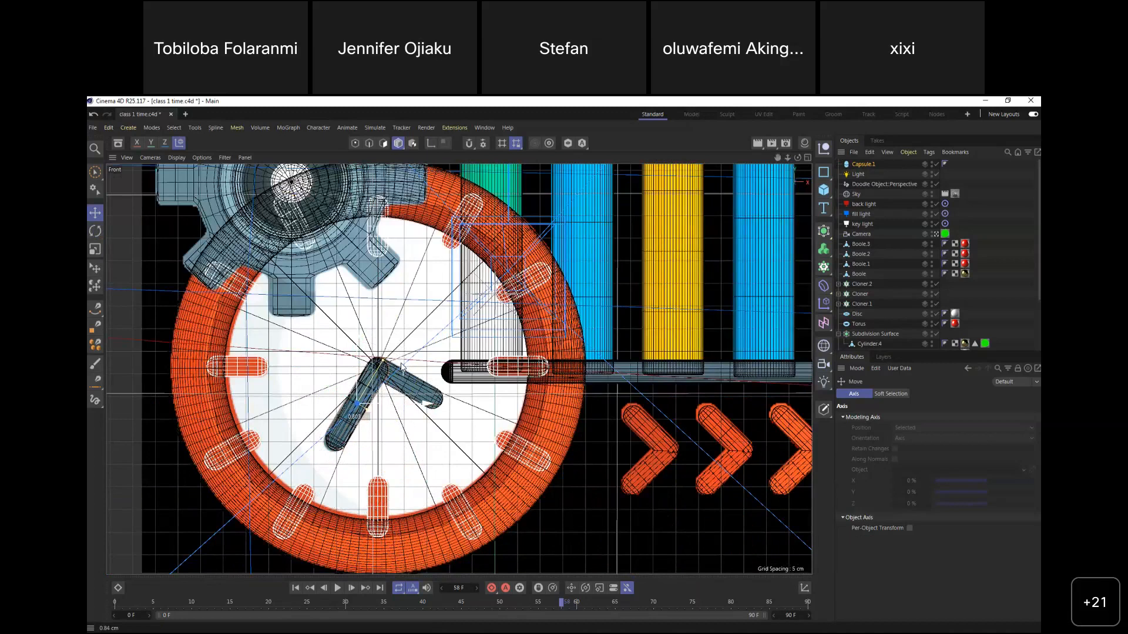
key("r")
key("w")
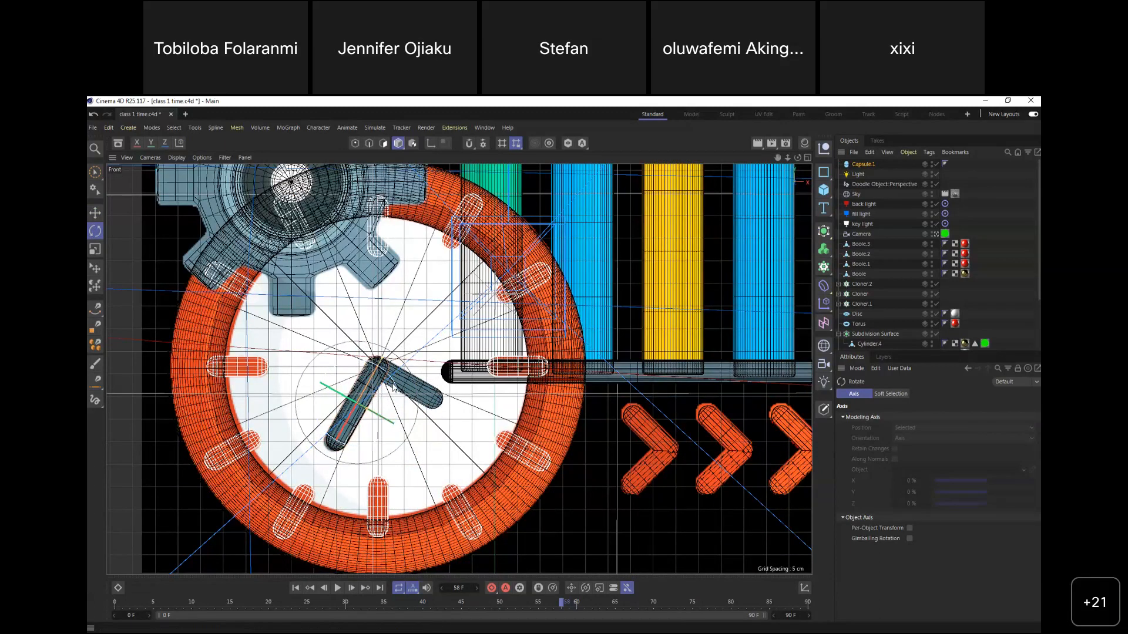
left_click_drag(392, 386, 392, 385)
key("e")
left_click_drag(400, 361, 399, 361)
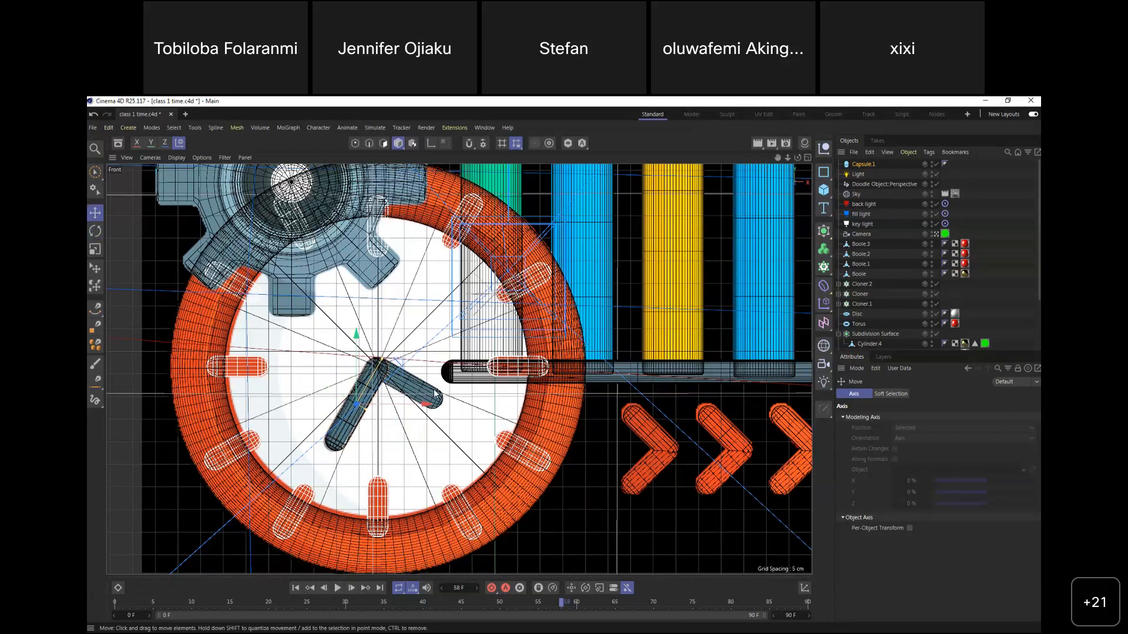
Make the capsule editable and move its axis to the clock's centre, where the two hands meet
key("c")
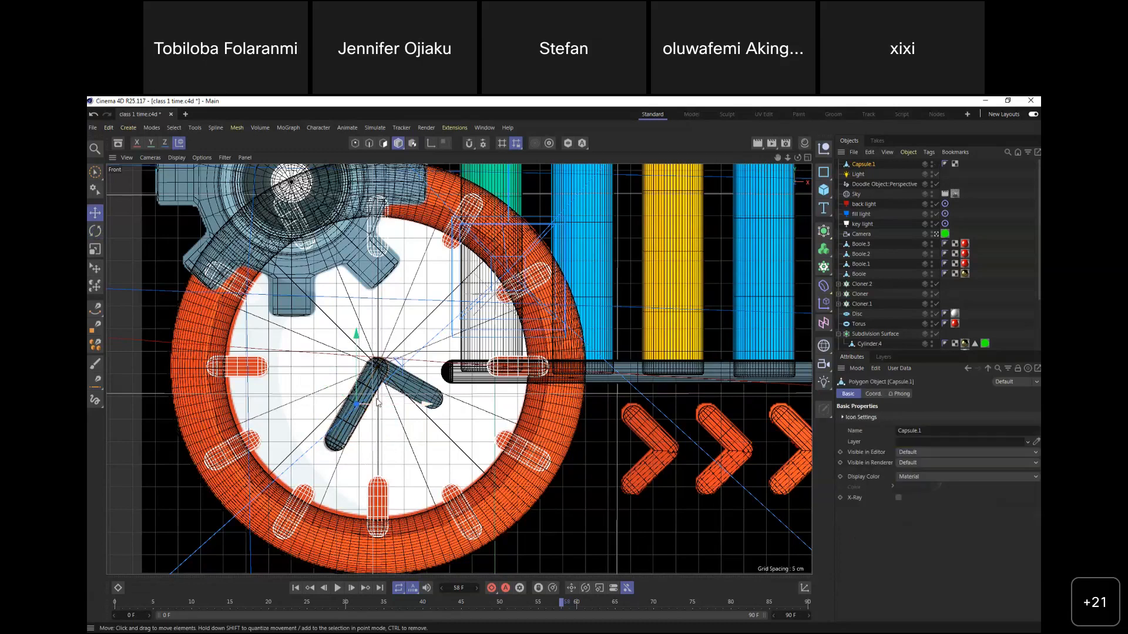
key("r")
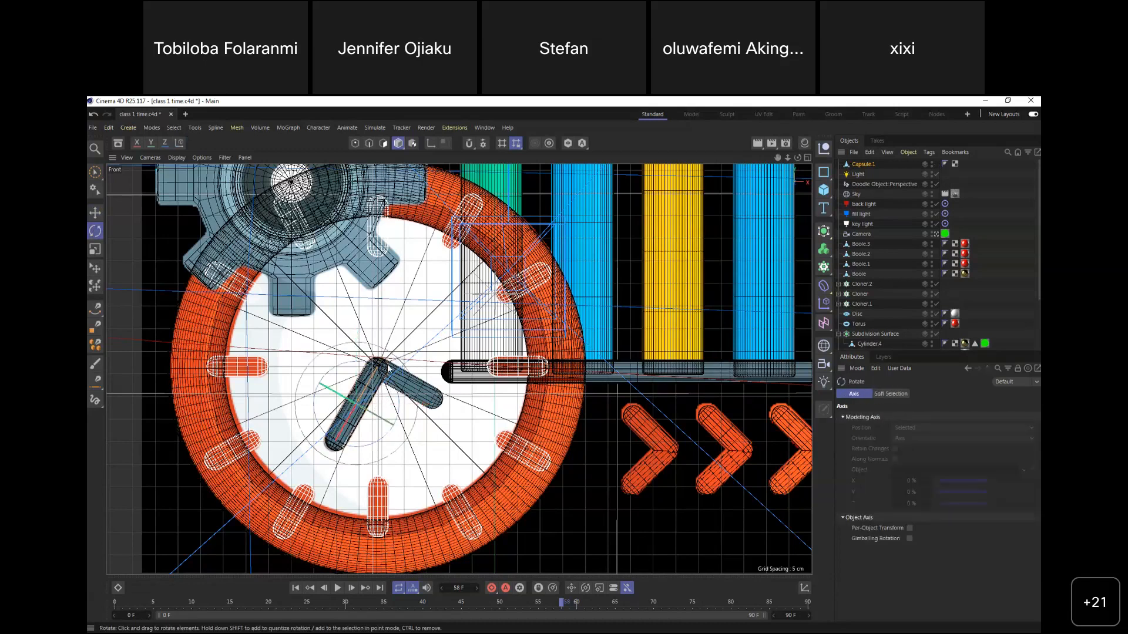
left_click_drag(387, 370, 392, 403)
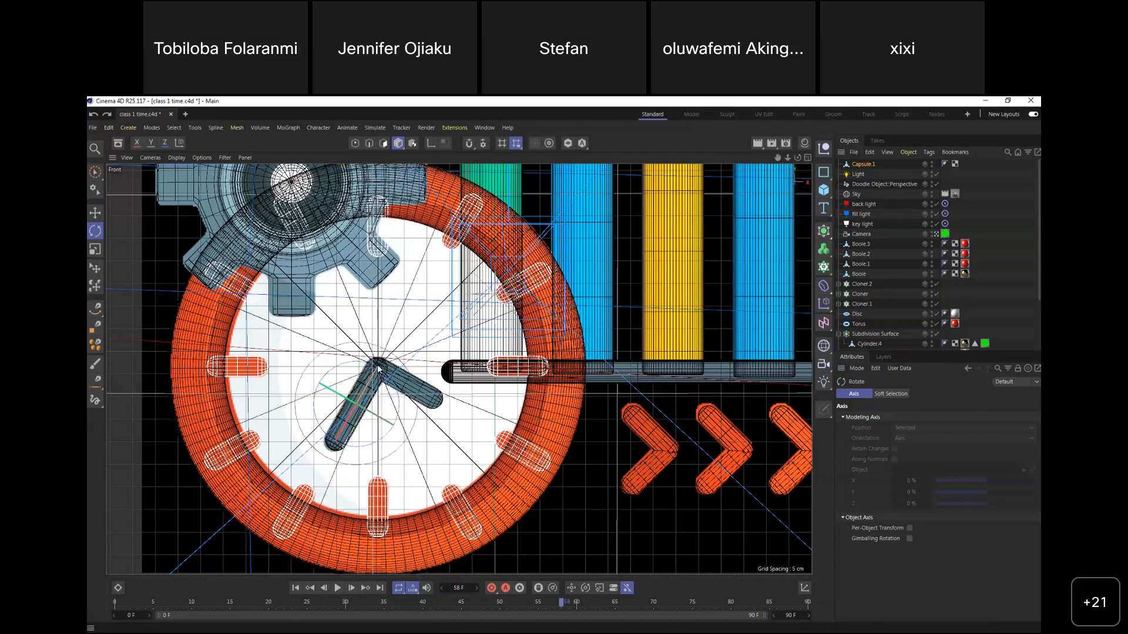
left_click(431, 142)
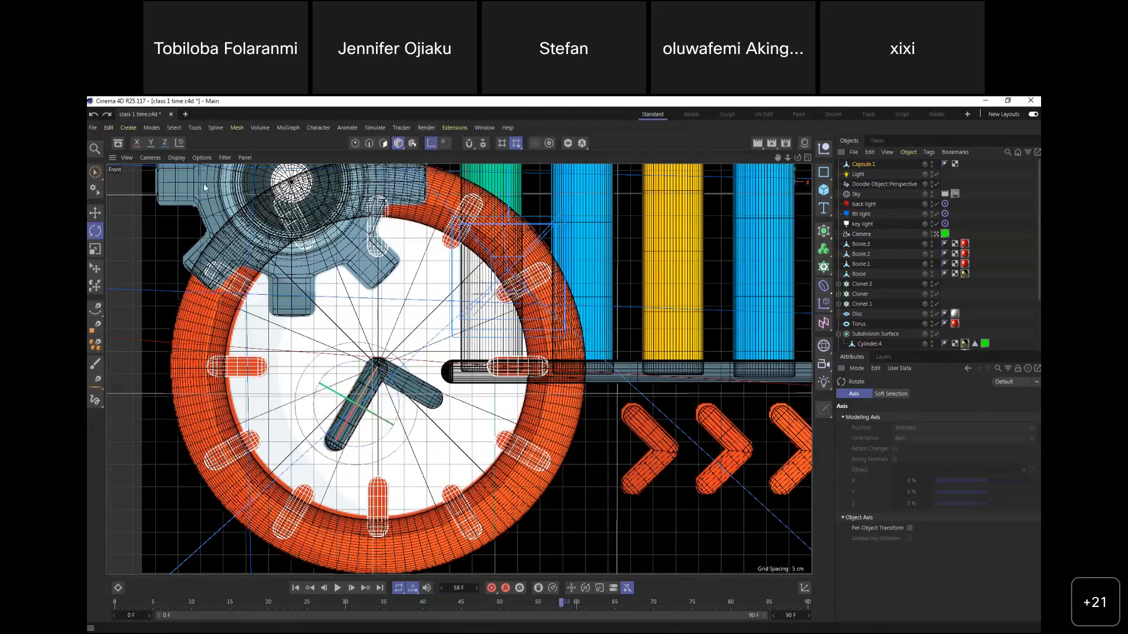
left_click(94, 214)
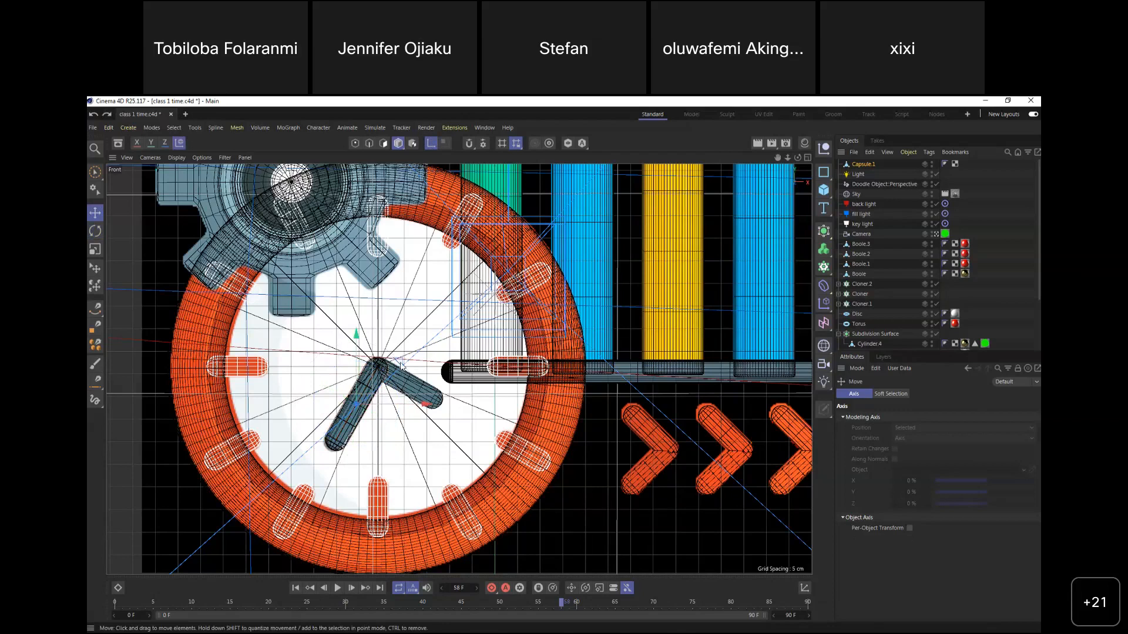
left_click_drag(402, 366, 424, 327)
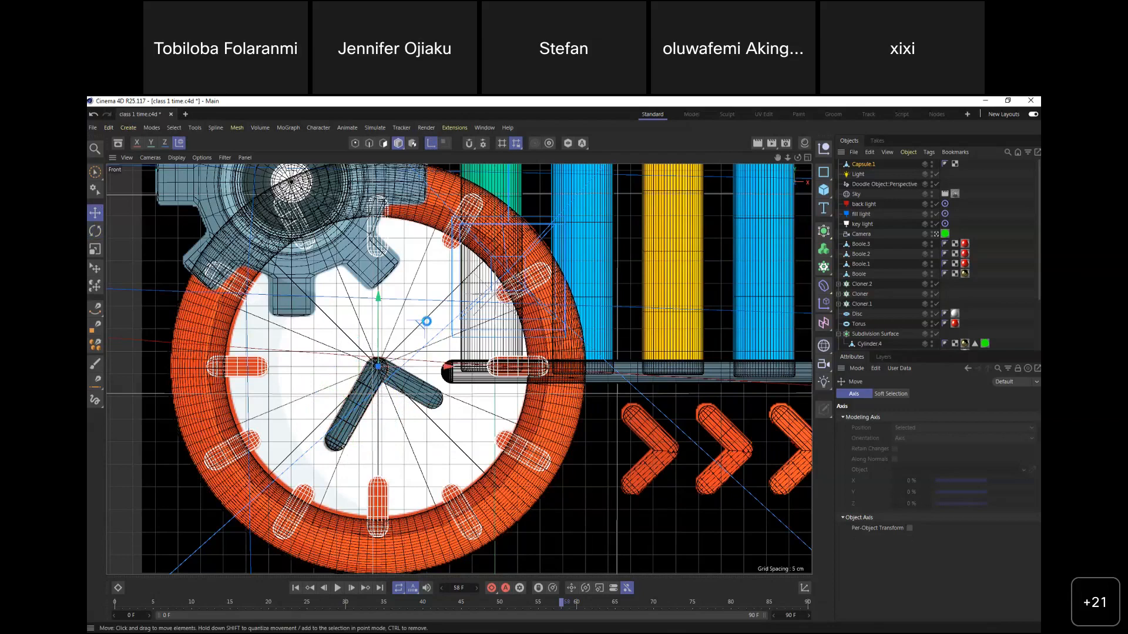
Save the project and test rotating the capsule hand about its axis at the clock's centre
key("ctrl+s")
key("r")
left_click_drag(344, 338, 421, 359)
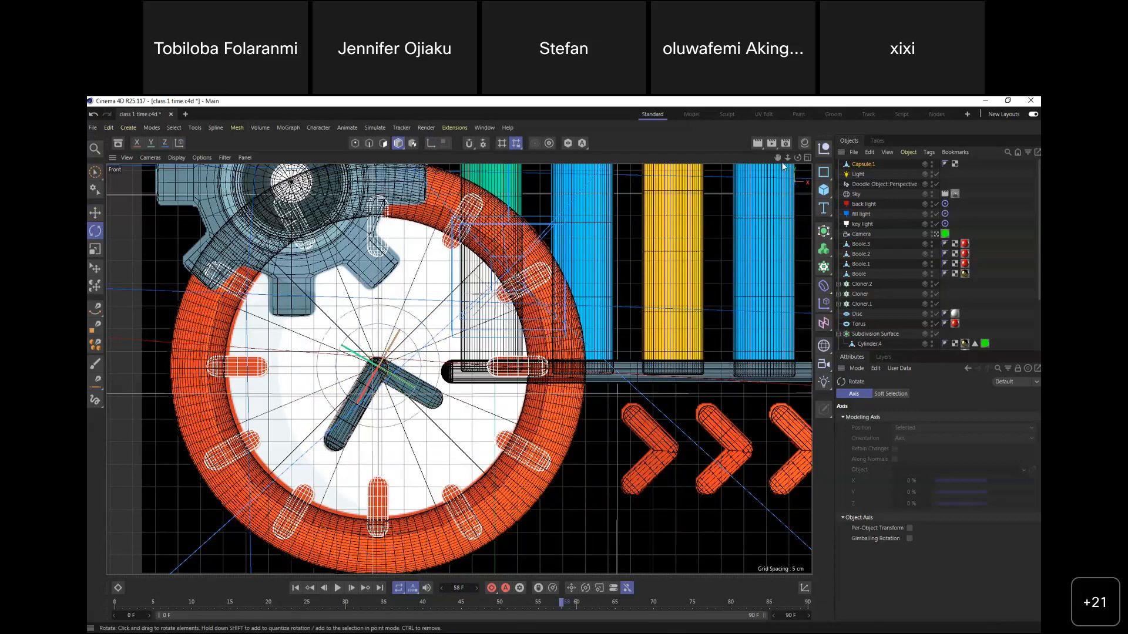
left_click_drag(787, 157, 855, 155)
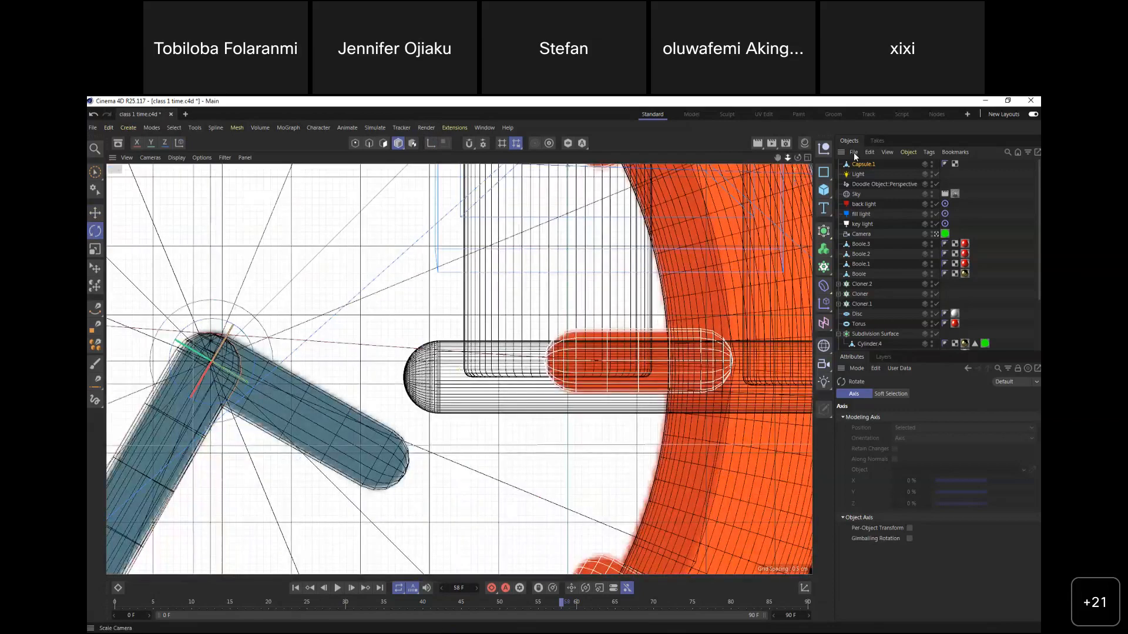
Nudge the capsule hand's axis onto the point where the two clock hands meet, leaving it ready to rotate
key("e")
left_click_drag(276, 344, 252, 328)
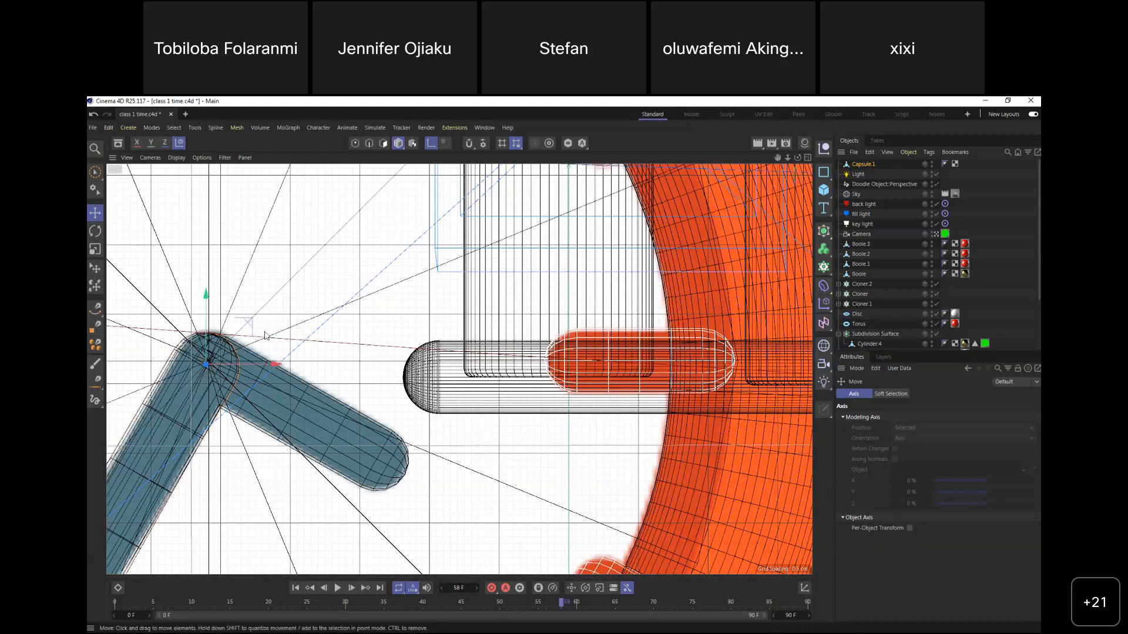
key("l")
key("r")
Duplicate the capsule hand by rotating a copy about the clock's centre until it overlays the shorter hand
scroll(768, 175, "down", 3)
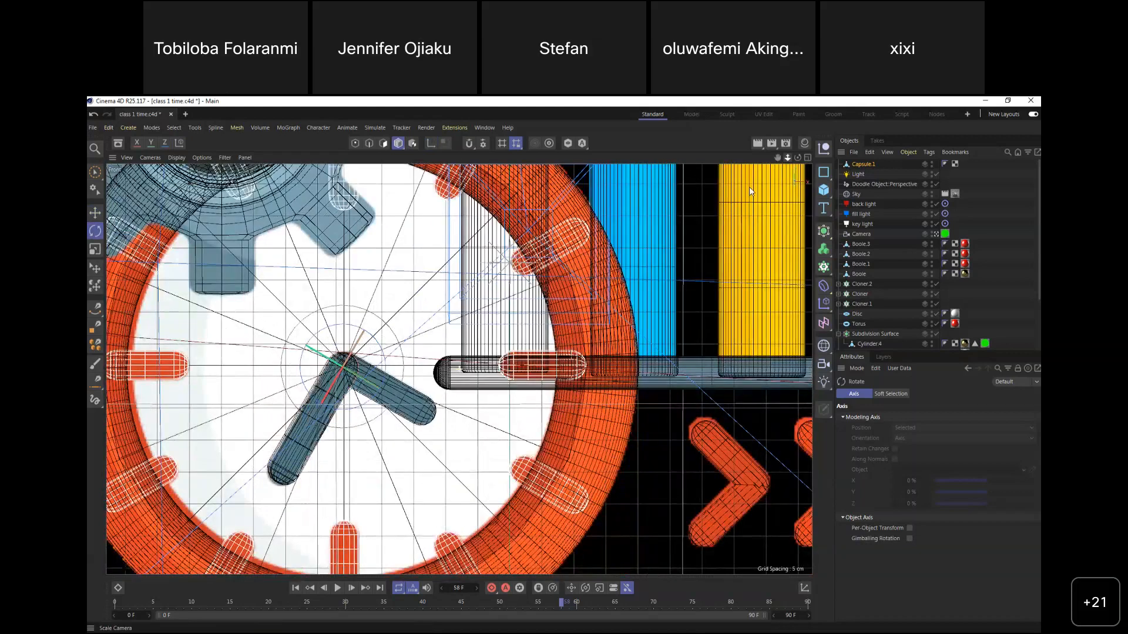
left_click_drag(749, 191, 728, 206)
left_click_drag(410, 344, 364, 347)
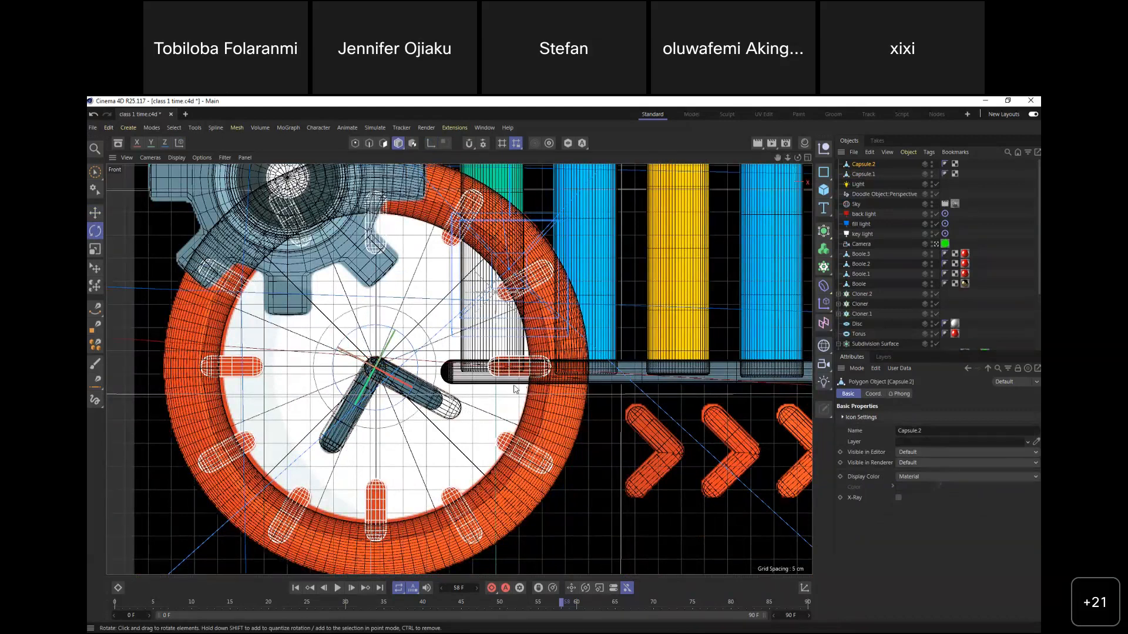
key("t")
left_click_drag(423, 373, 329, 340)
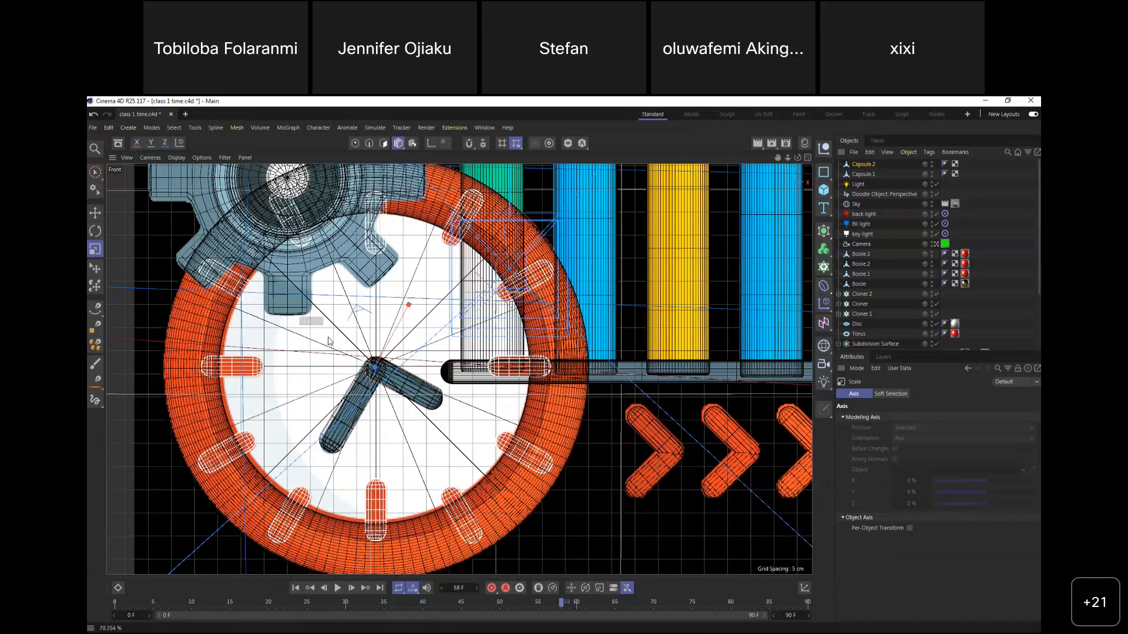
key("ctrl+z")
left_click_drag(561, 372, 483, 399)
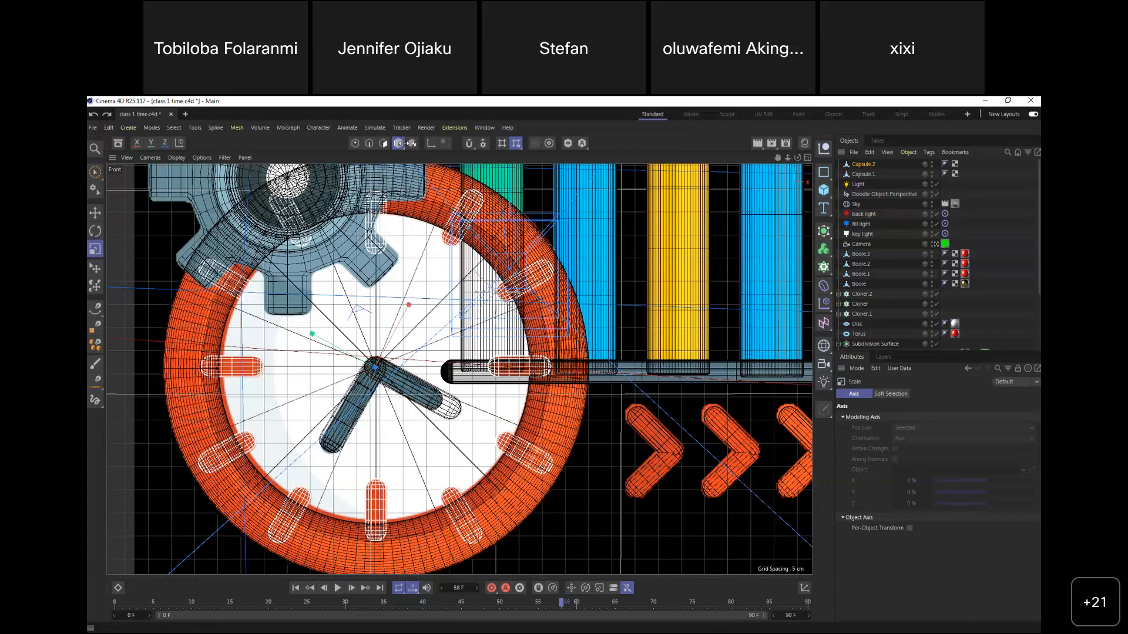
Select the points at the duplicated capsule's outer end with Lasso Selection in point mode
left_click(355, 143)
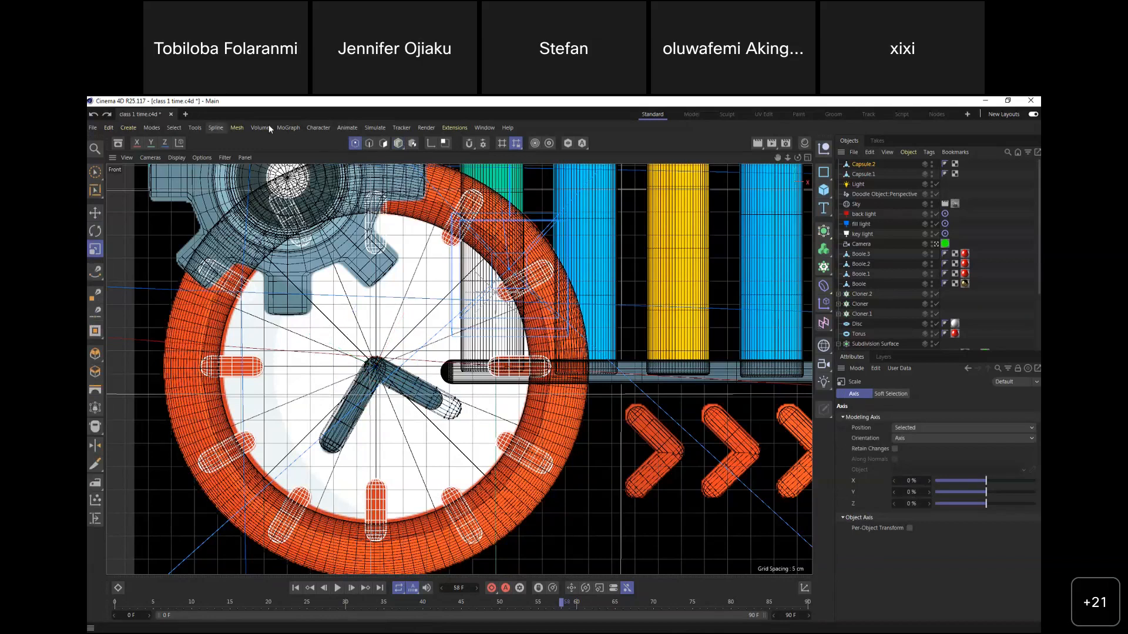
left_click(173, 128)
left_click(99, 182)
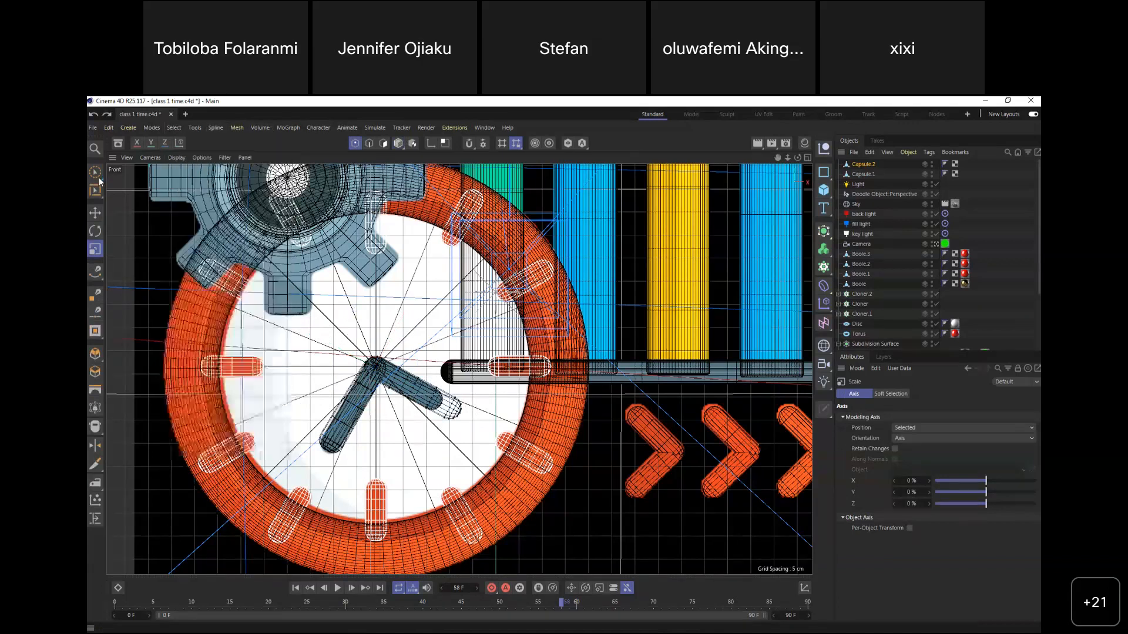
left_click(95, 174)
left_click(136, 219)
mouse_move(418, 438)
left_mouse_down()
mouse_move(477, 398)
mouse_move(435, 379)
mouse_move(415, 424)
mouse_move(426, 441)
mouse_move(462, 433)
mouse_move(418, 438)
left_mouse_up()
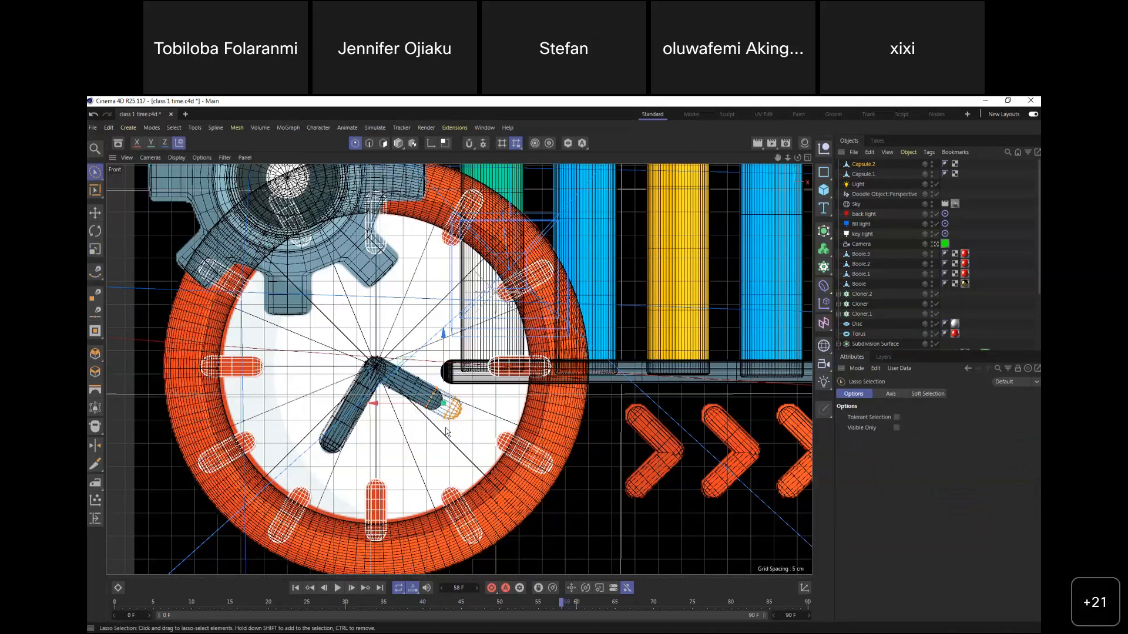
Move the selected end points inward until the capsule matches the shorter hand's length, and save the project
left_click_drag(397, 362, 379, 356)
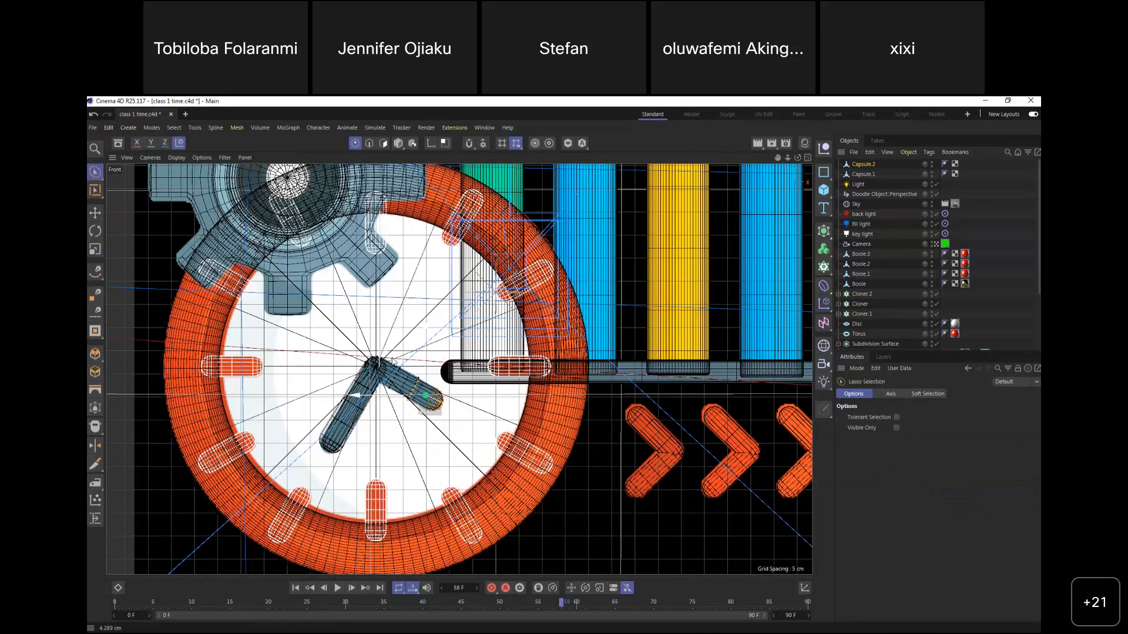
key("ctrl+z")
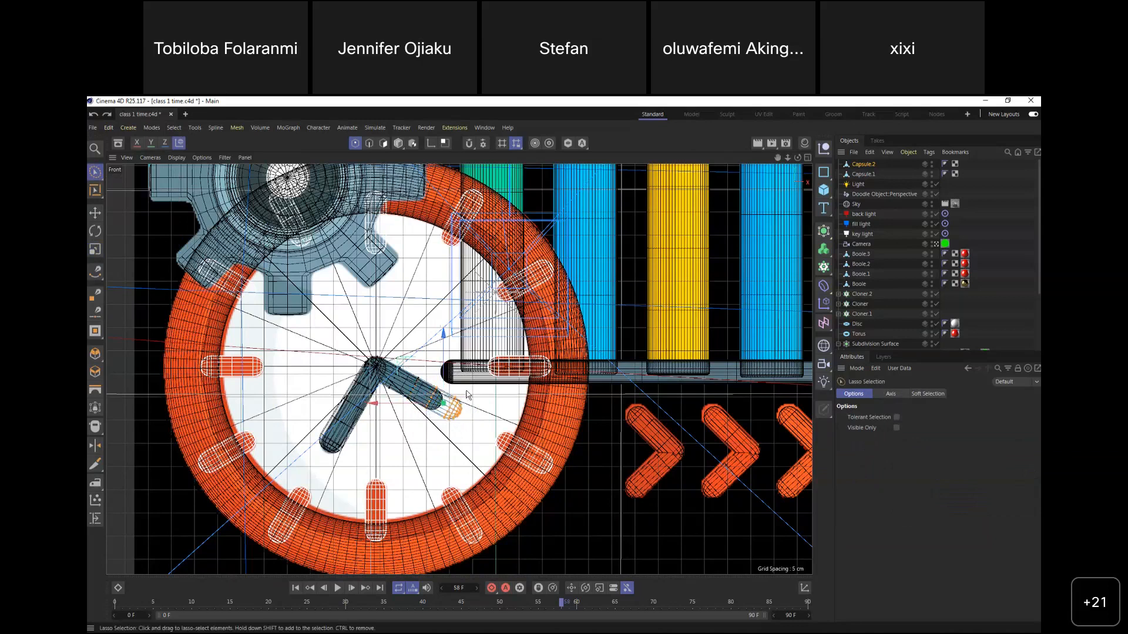
mouse_move(450, 373)
left_mouse_down()
mouse_move(435, 438)
mouse_move(401, 390)
mouse_move(407, 373)
mouse_move(375, 352)
left_mouse_up()
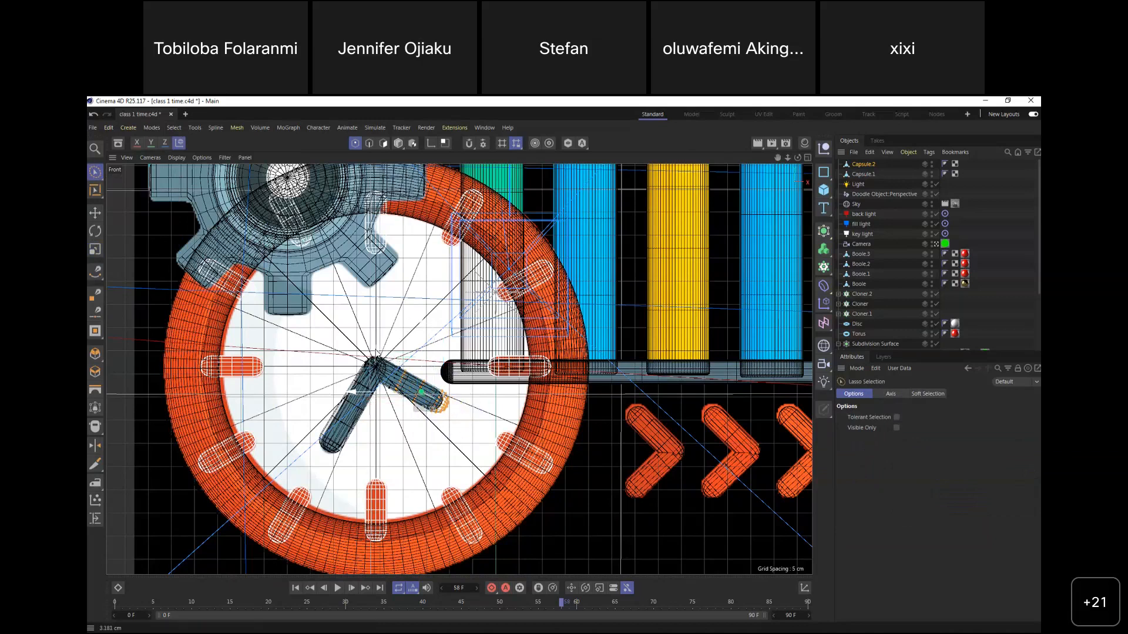
mouse_move(481, 388)
left_mouse_down()
mouse_move(449, 386)
mouse_move(475, 386)
left_mouse_up()
left_click_drag(381, 367, 390, 358)
key("ctrl+s")
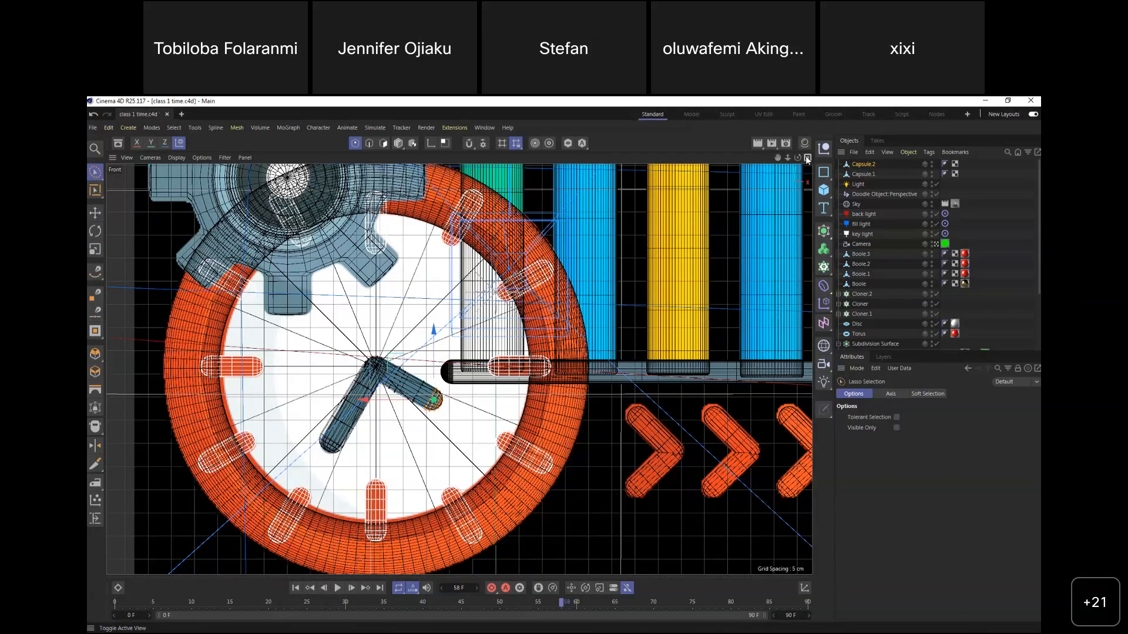
Select both capsule hands, show all four views and dismiss the graphics driver error dialog
left_click(807, 157)
left_click(455, 157)
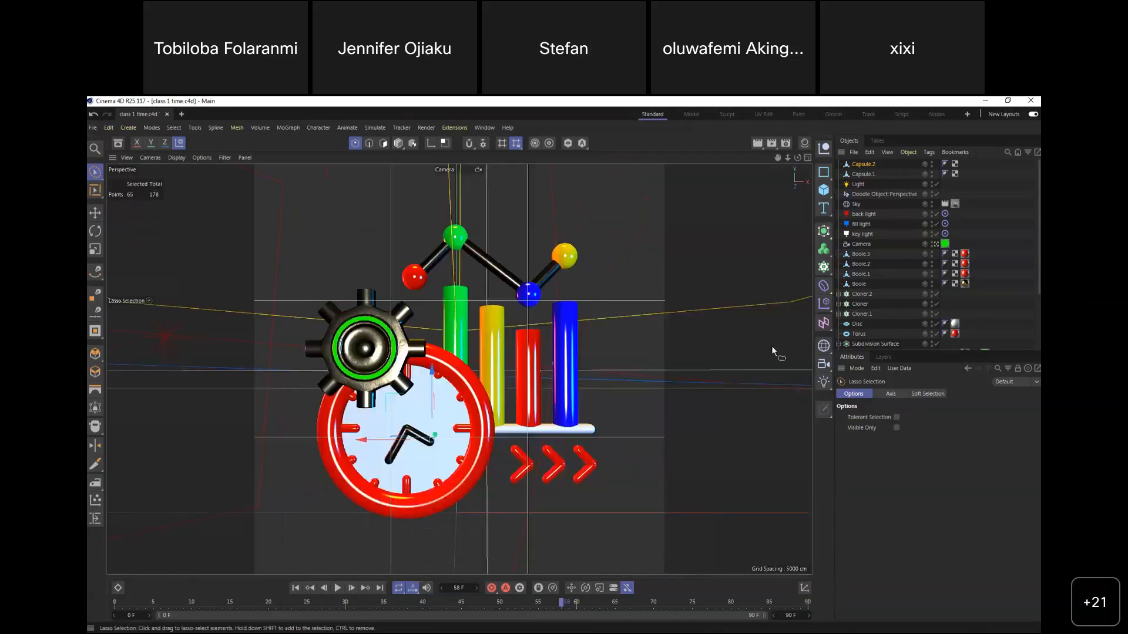
left_click(871, 174, "ctrl")
left_click(802, 157)
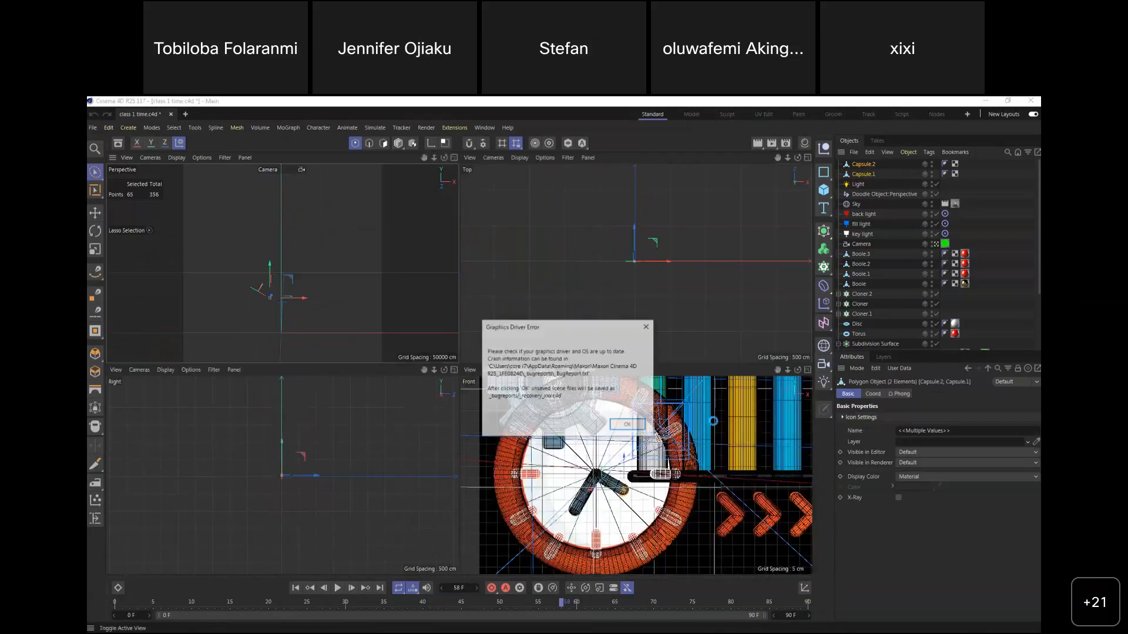
left_click(633, 425)
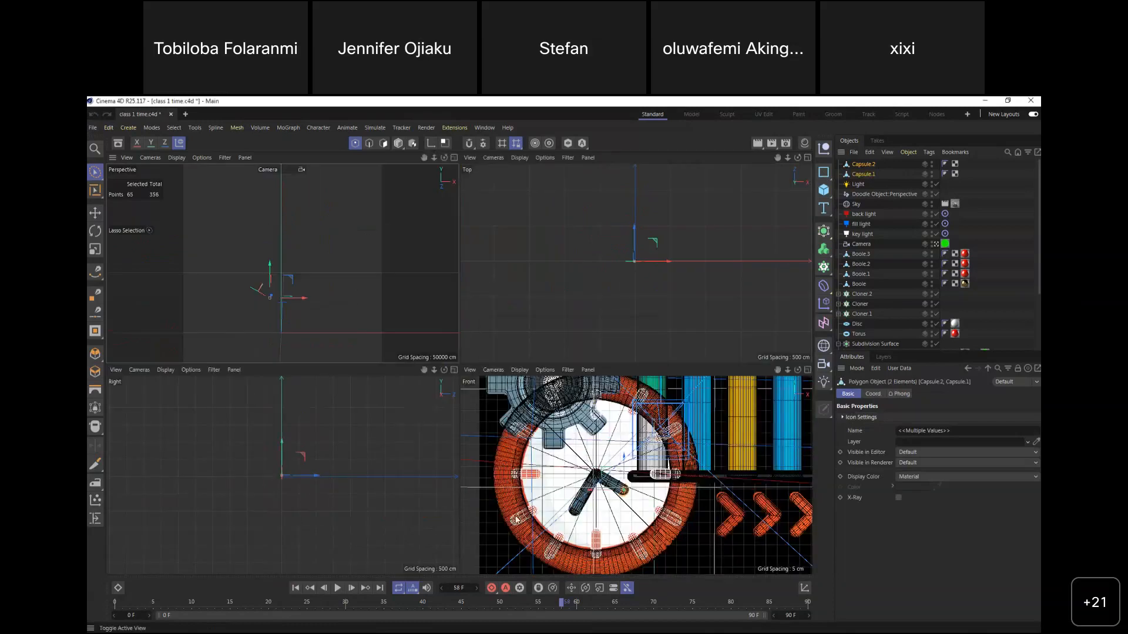
Switch to Task Manager, find the unresponsive Cinema 4D process and end it
mouse_move(630, 628)
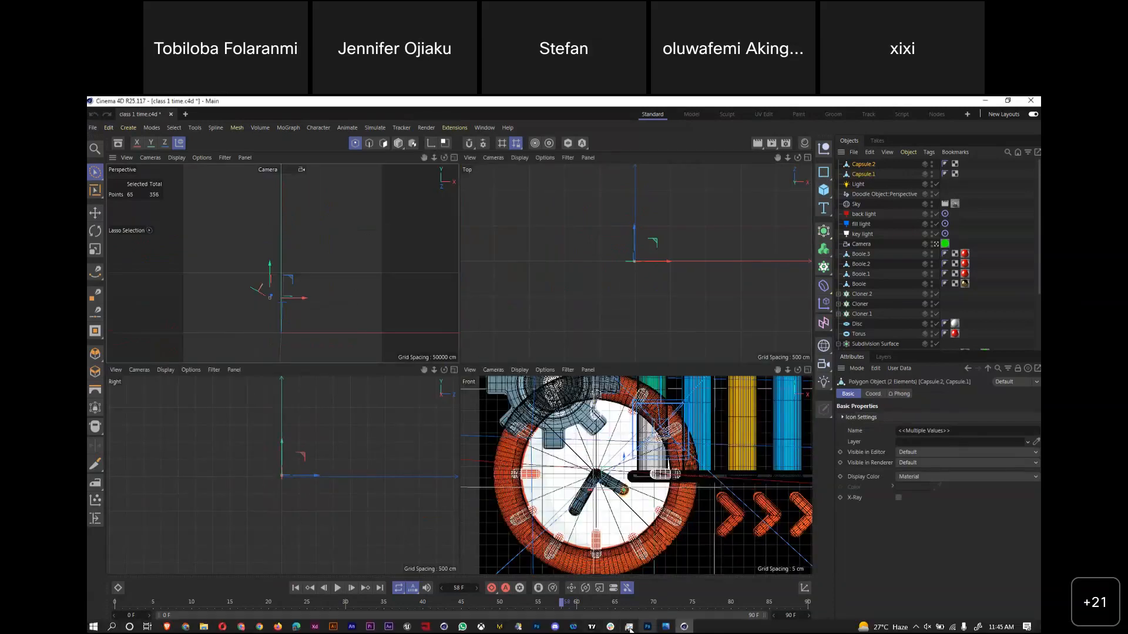
left_click(629, 627)
scroll(615, 350, "down", 5)
scroll(613, 398, "down", 5)
scroll(629, 350, "down", 5)
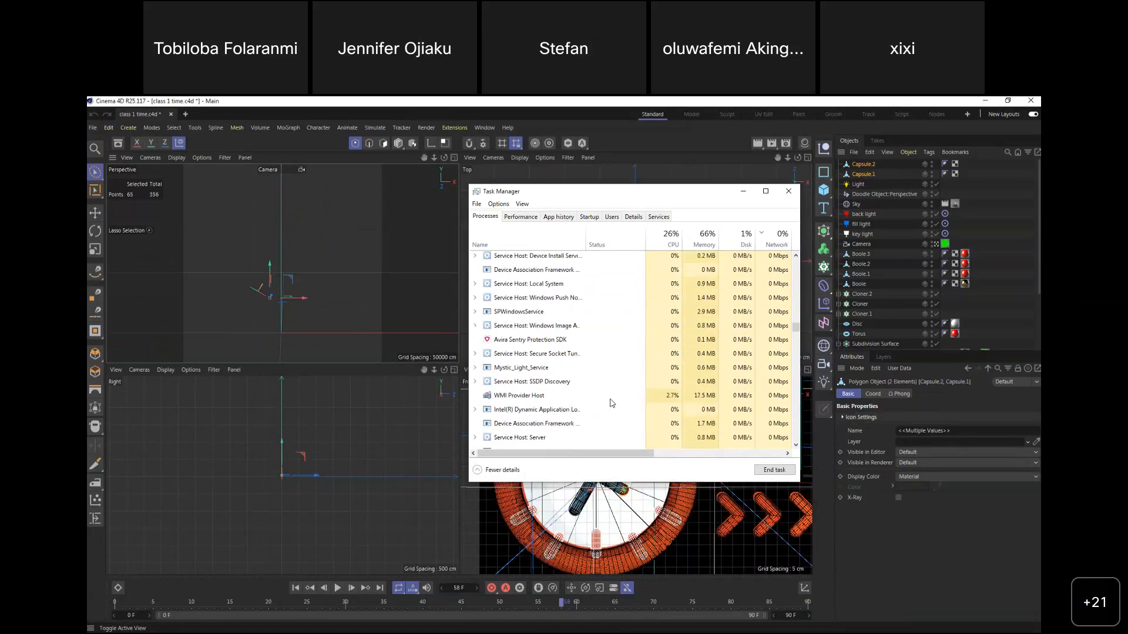
scroll(602, 421, "down", 6)
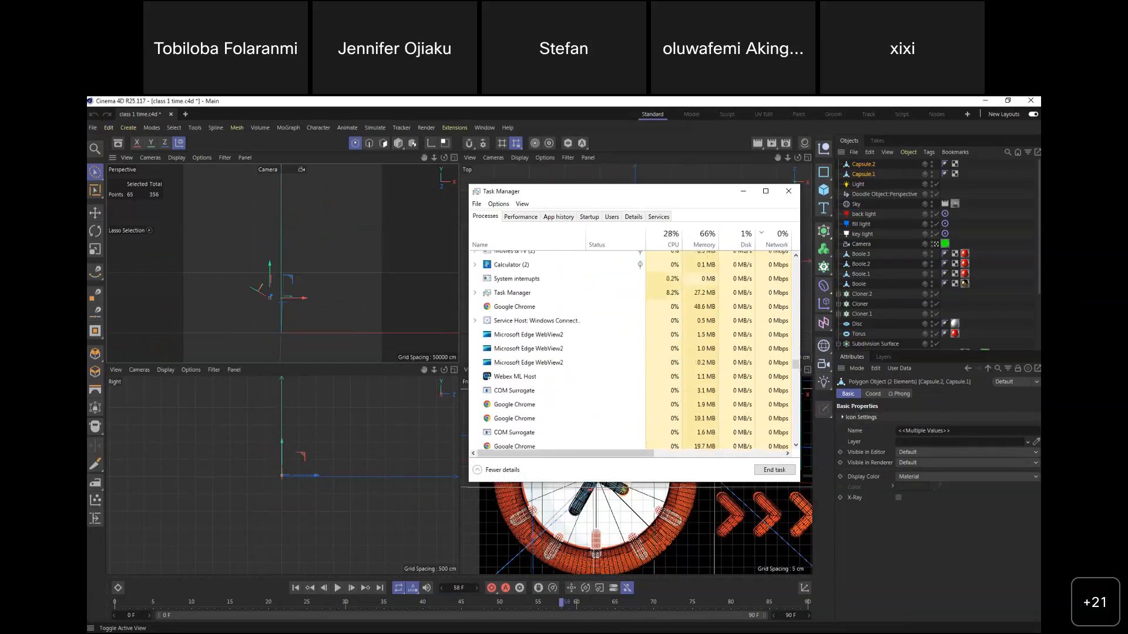
scroll(609, 333, "down", 8)
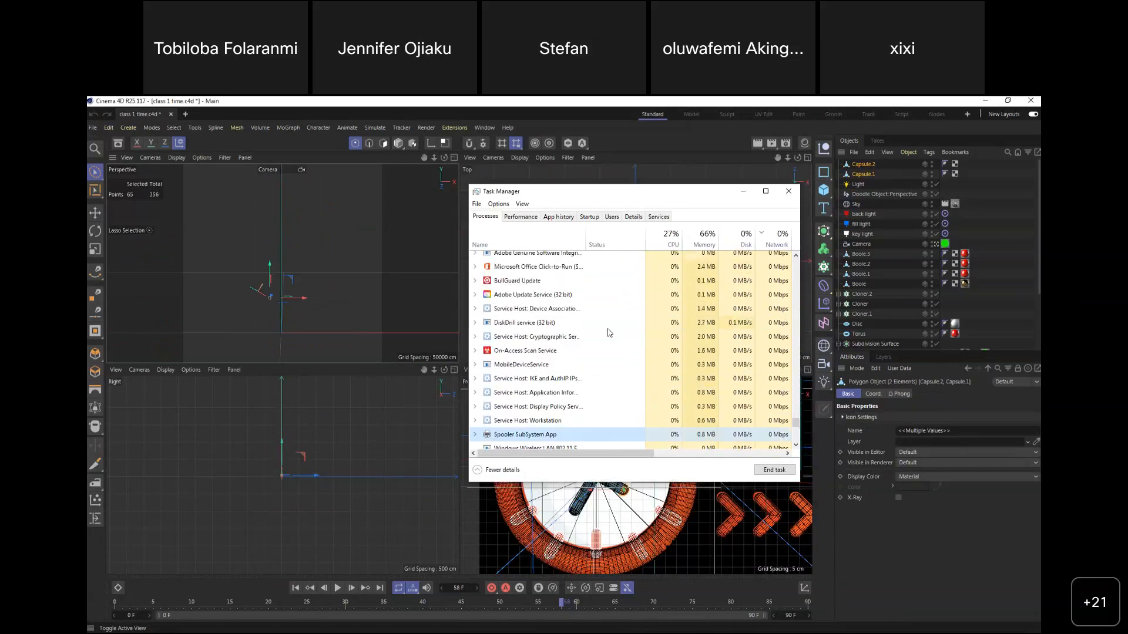
scroll(609, 333, "up", 10)
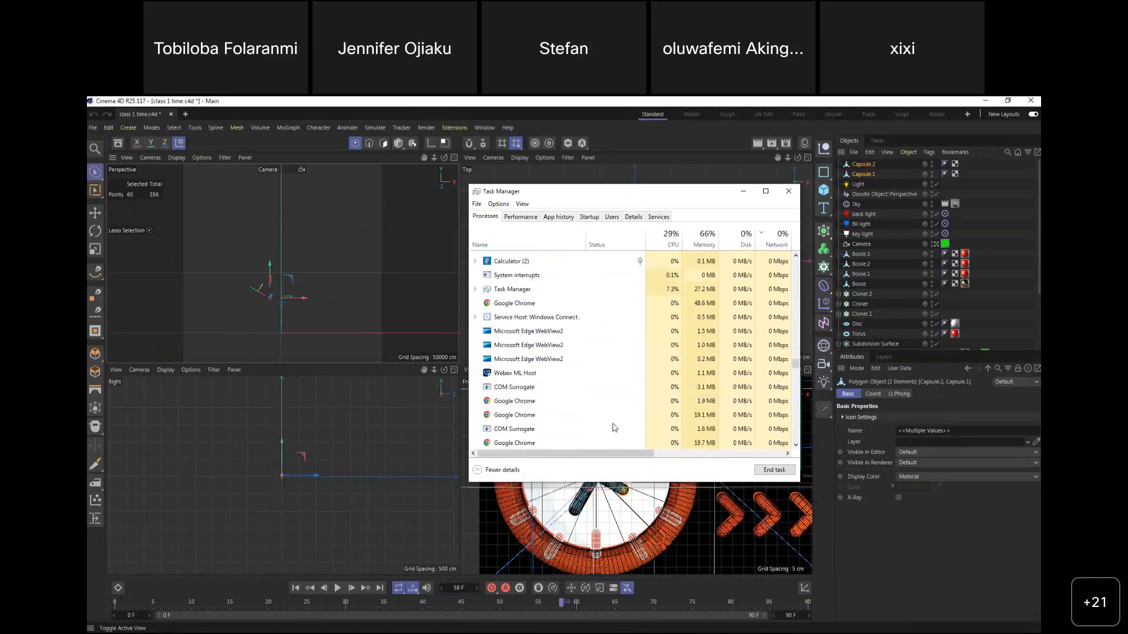
scroll(613, 436, "up", 6)
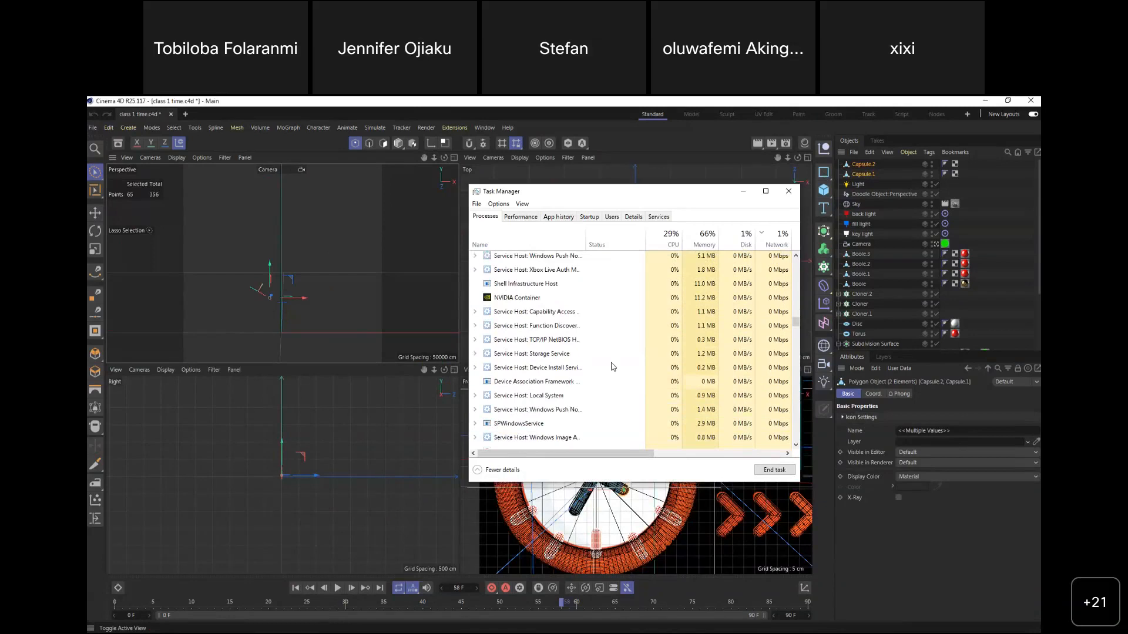
scroll(612, 317, "up", 6)
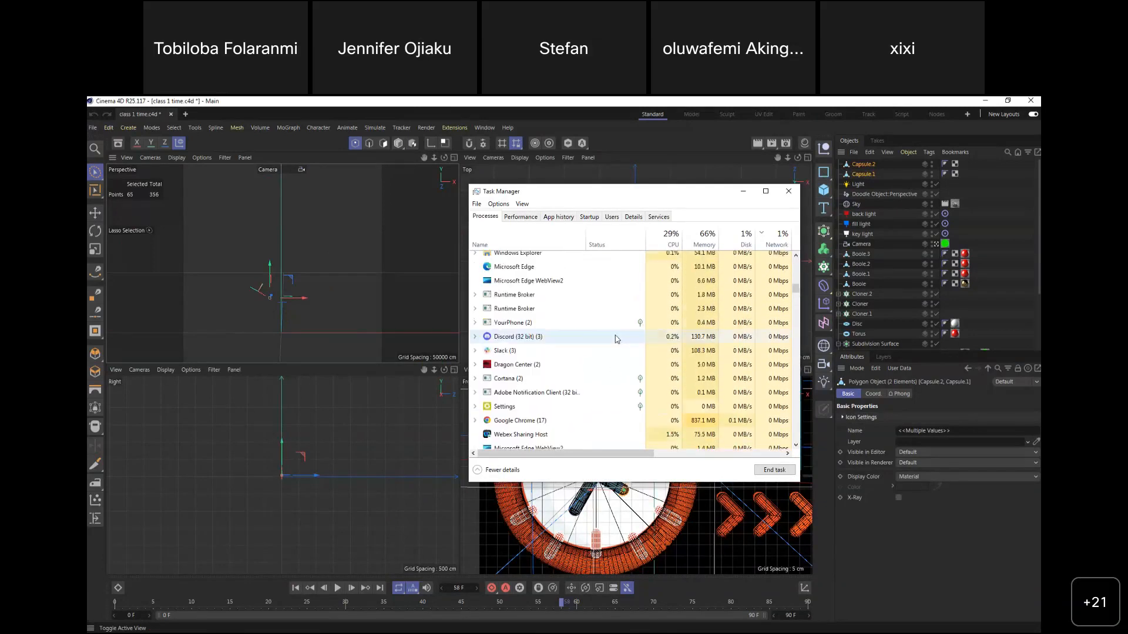
scroll(616, 339, "up", 5)
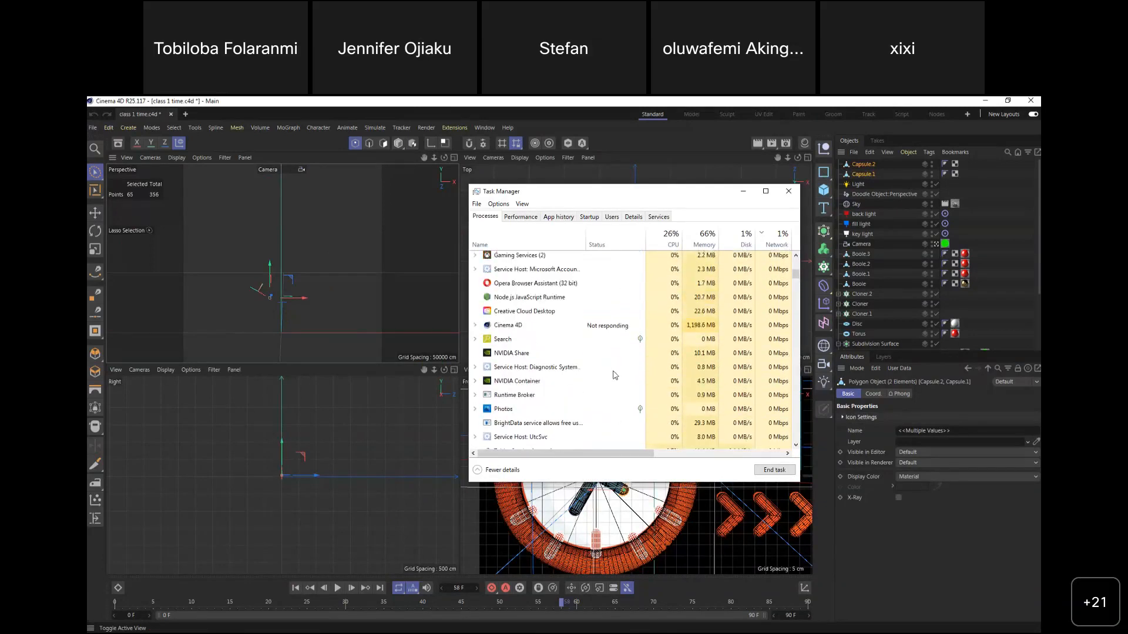
left_click(622, 320)
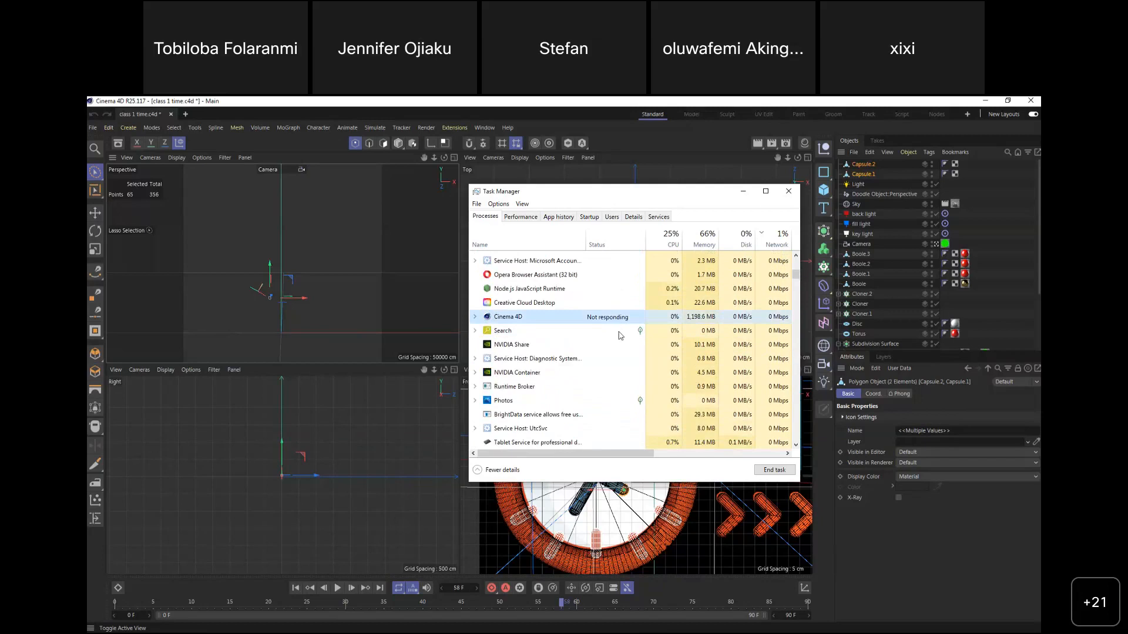
key("Delete")
Relaunch Maxon Cinema 4D 25 and reopen the recent project class 1 time.c4d
key("super")
type("cin")
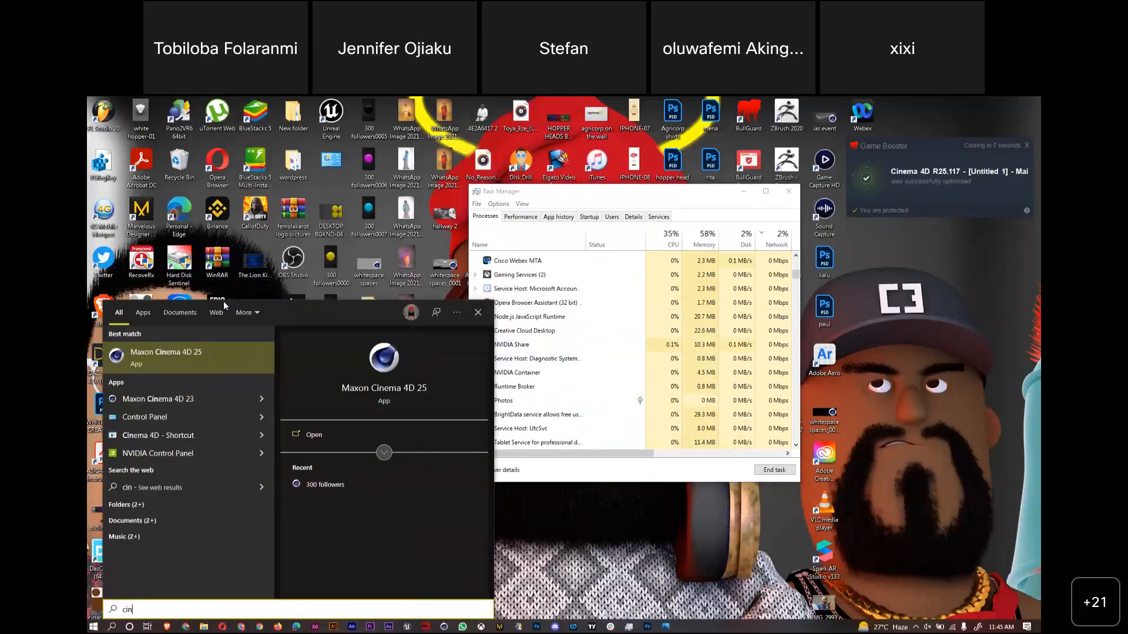
left_click(200, 357)
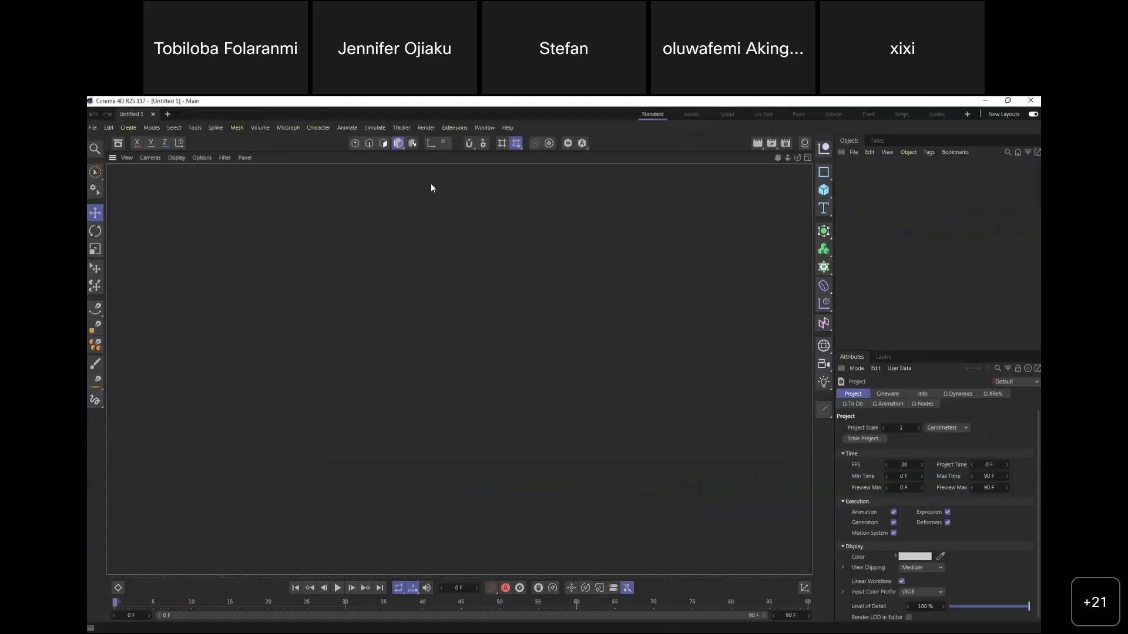
left_click(93, 127)
mouse_move(200, 167)
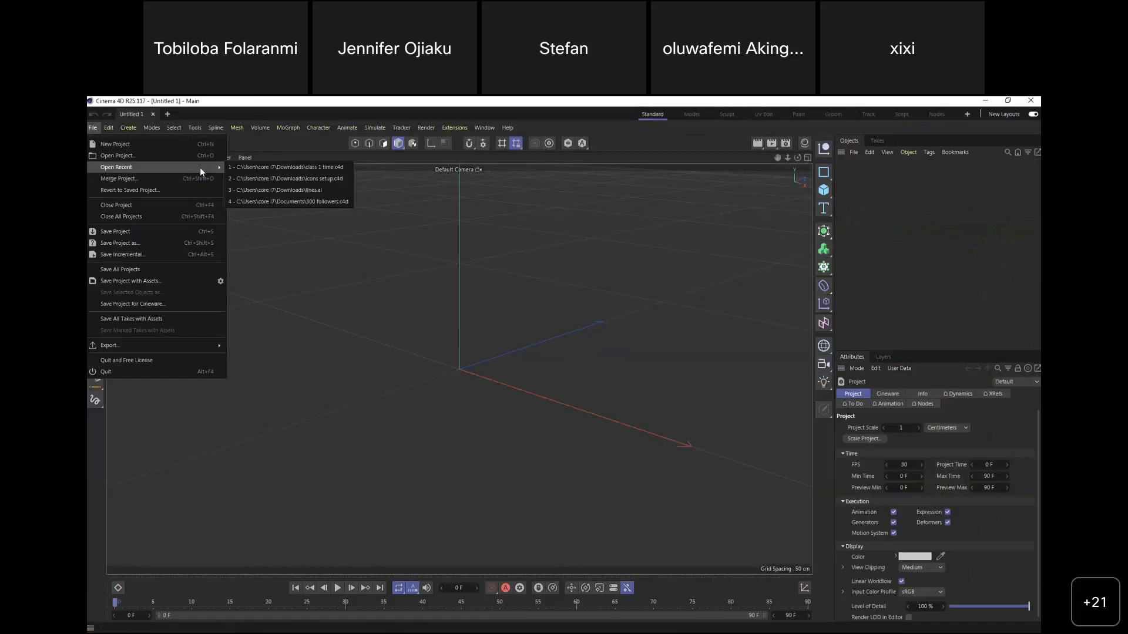
left_click(333, 168)
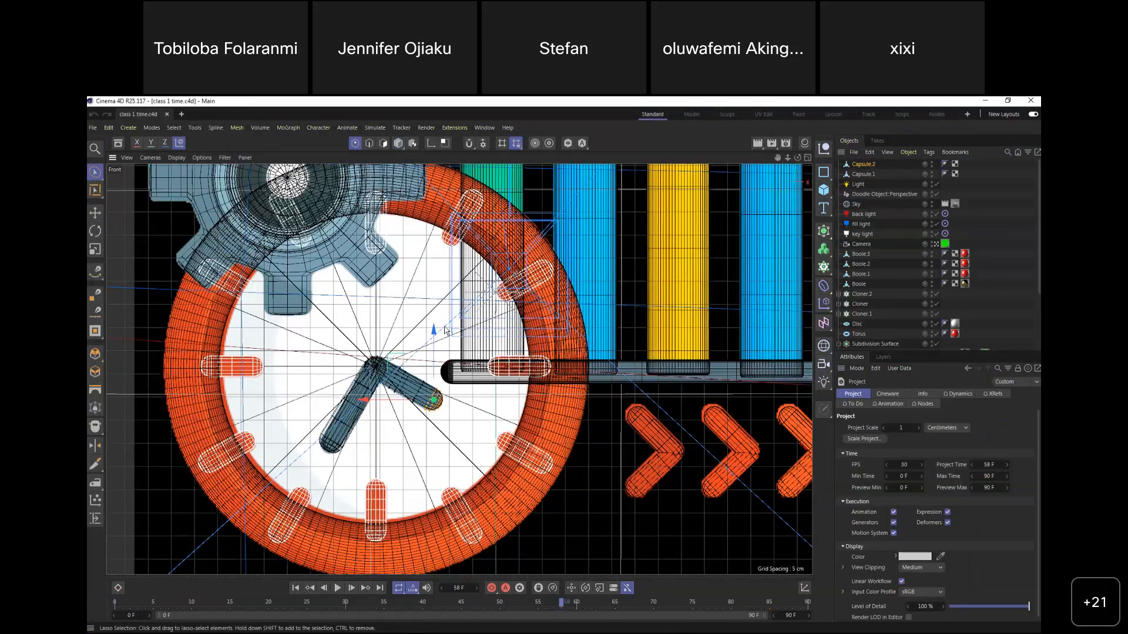
Select both capsule hands and, in the Right view, move them in depth to line up with the clock's hour markers
left_click(807, 157)
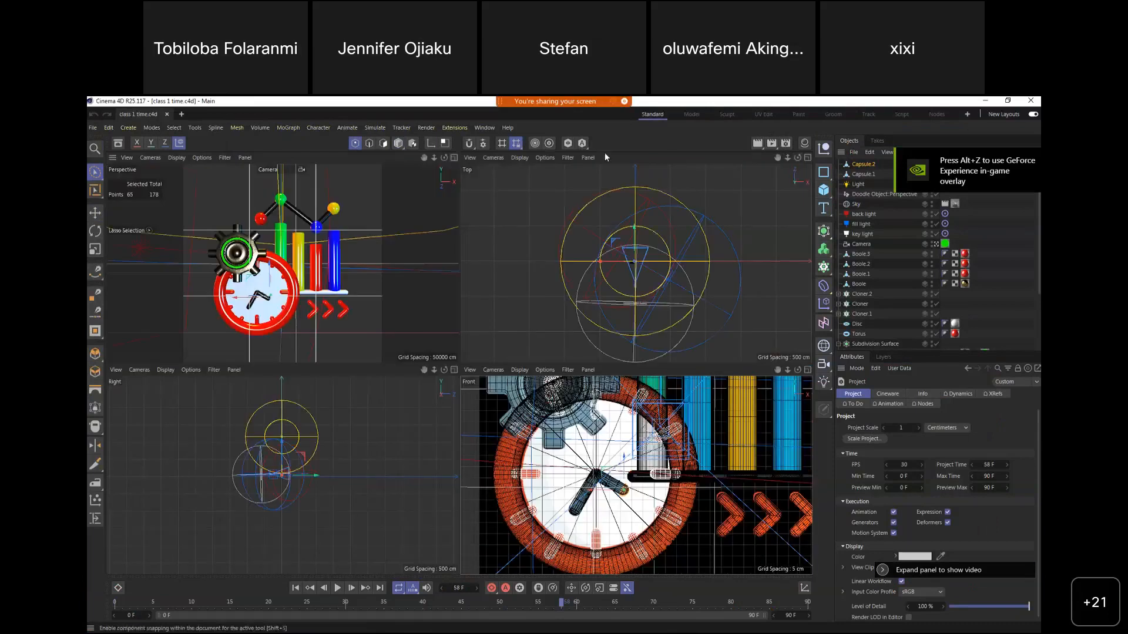
left_click(861, 174, "ctrl")
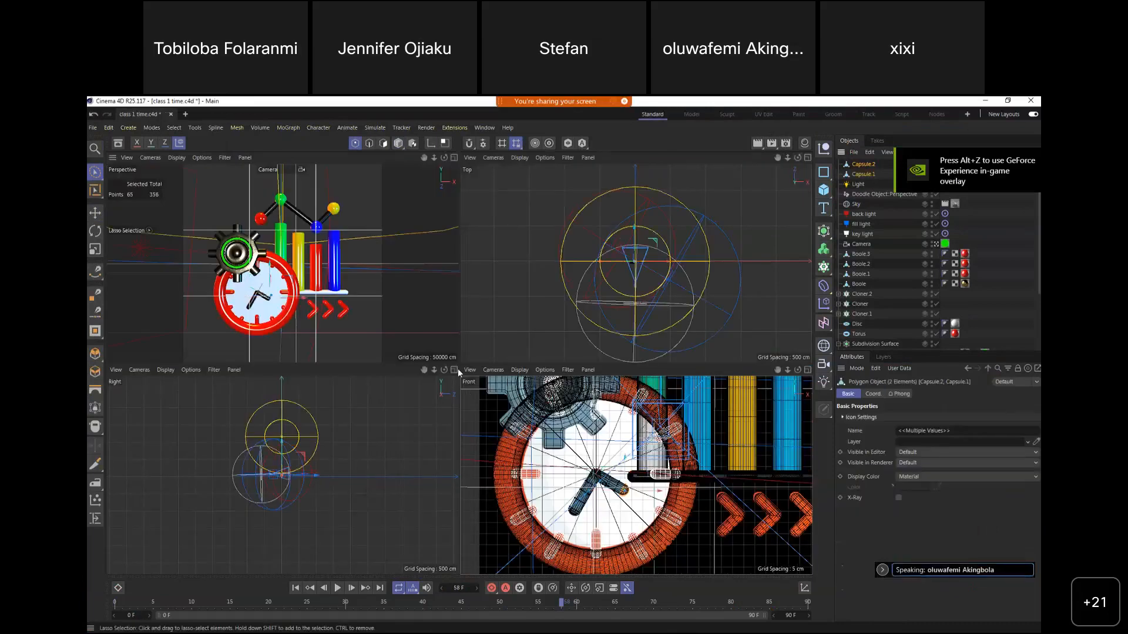
key("F3")
left_click_drag(788, 156, 988, 162)
left_click(398, 144)
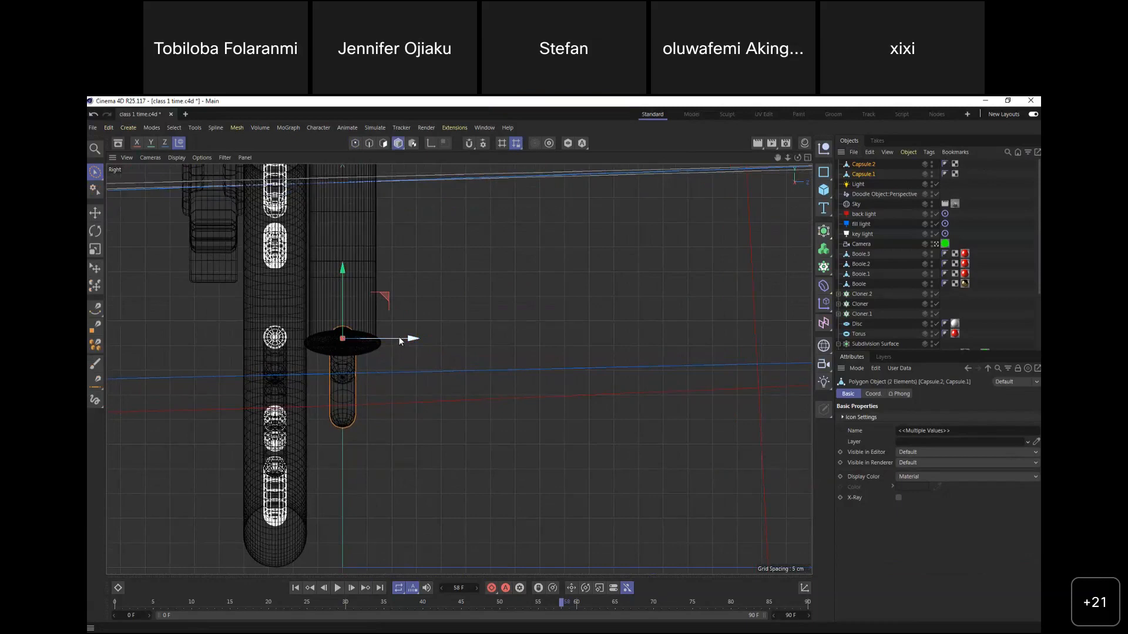
left_click_drag(393, 344, 348, 358)
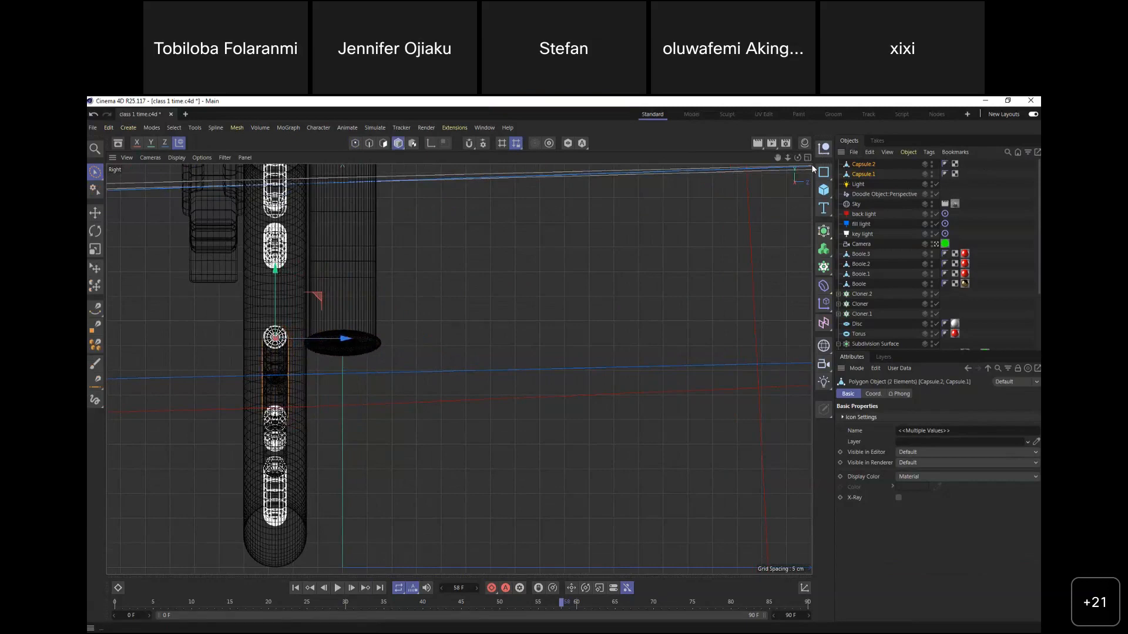
Apply the Gold material to both capsule hands in the Perspective view
key("F1")
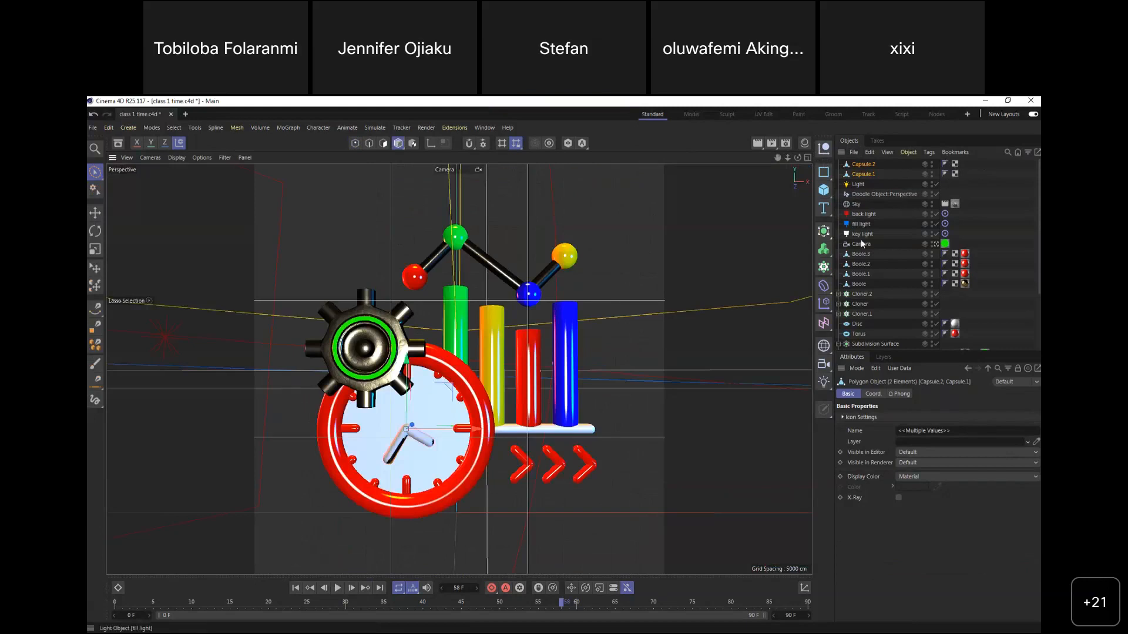
left_click(804, 143)
left_click_drag(685, 230, 863, 165)
left_click_drag(679, 234, 863, 174)
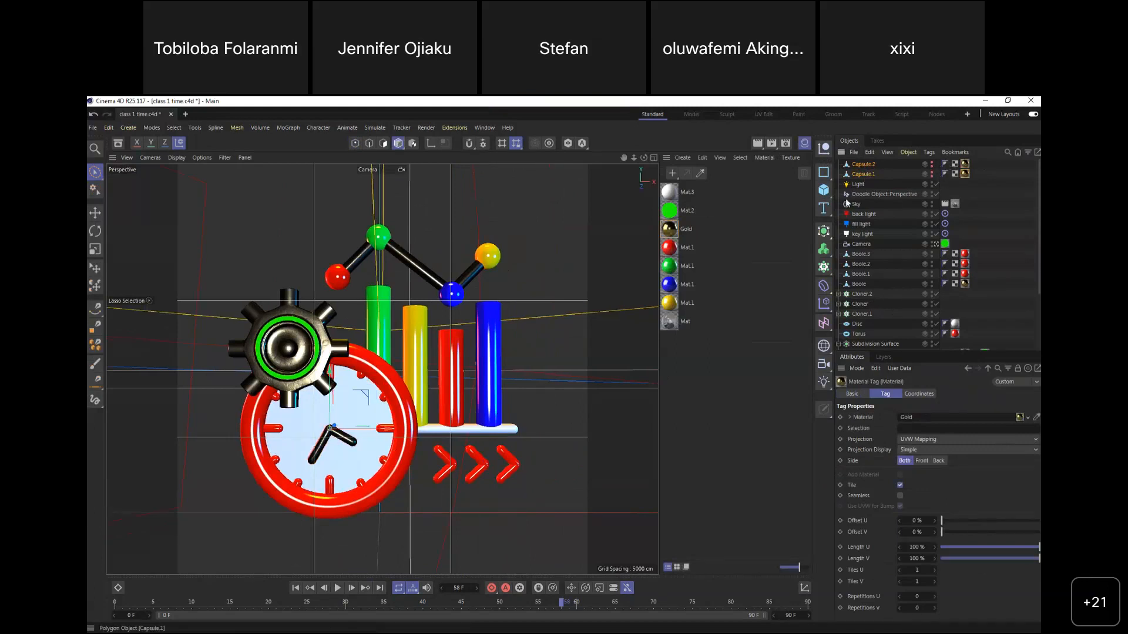
Delete the old Boole clock hands and reset the visibility of Capsule.2 and Capsule.1 in the object list
left_click(352, 446)
left_click(95, 172)
left_click(131, 186)
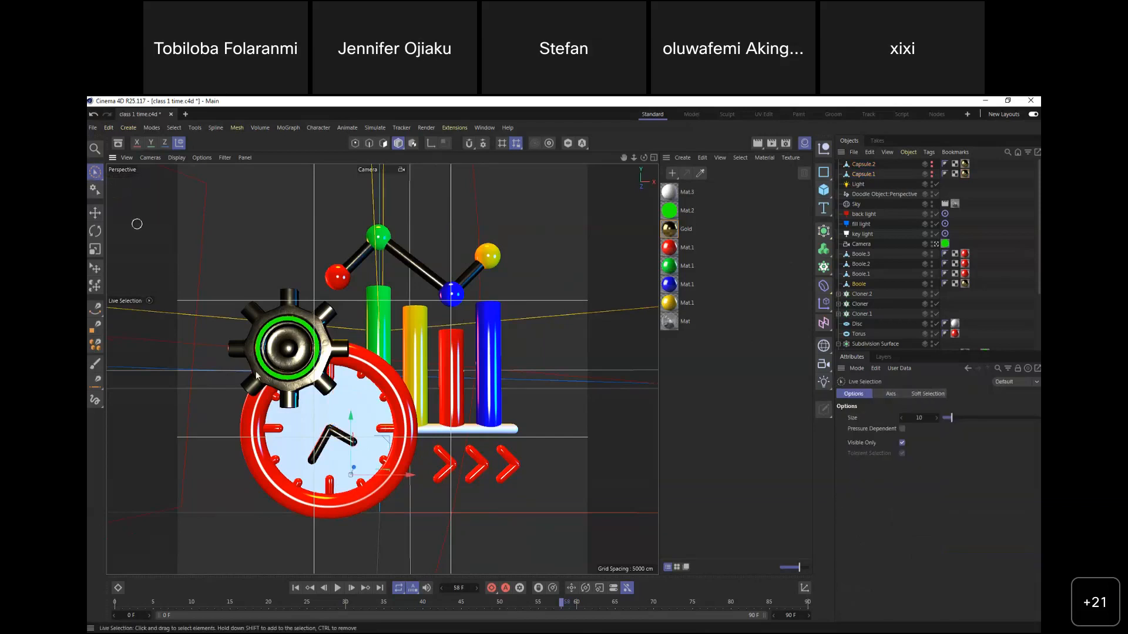
left_click(329, 438, "shift")
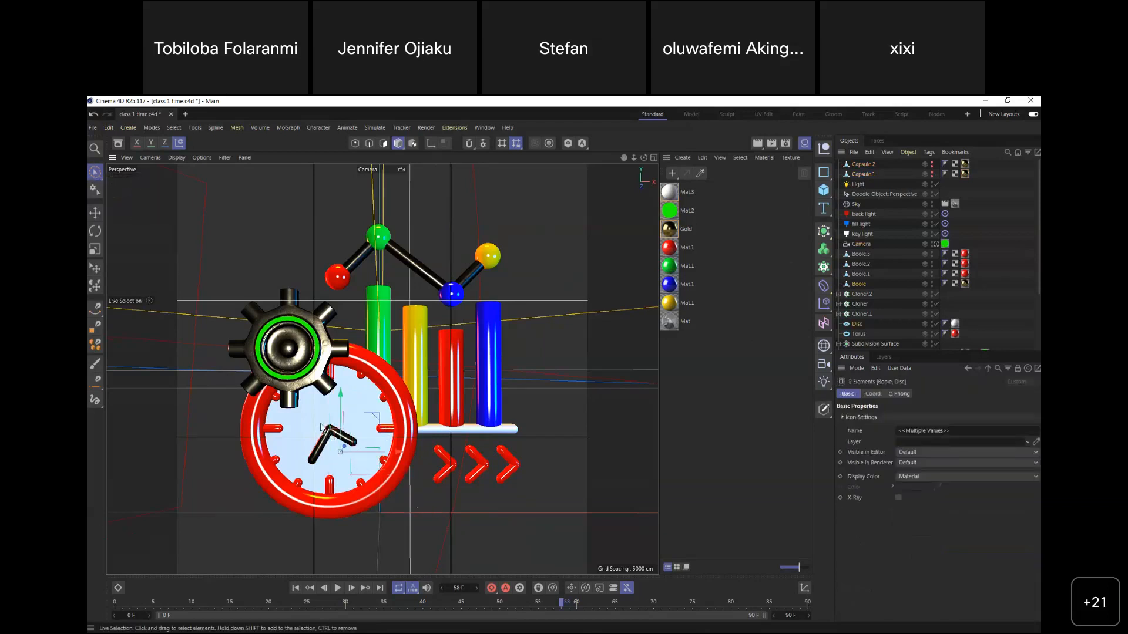
key("space")
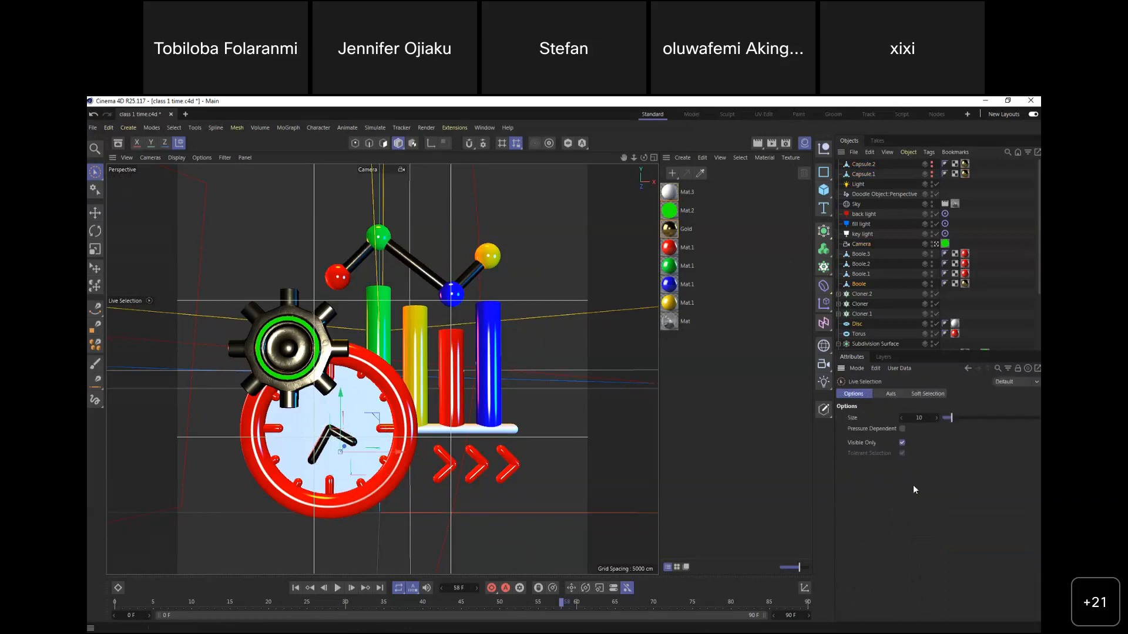
left_click(422, 490)
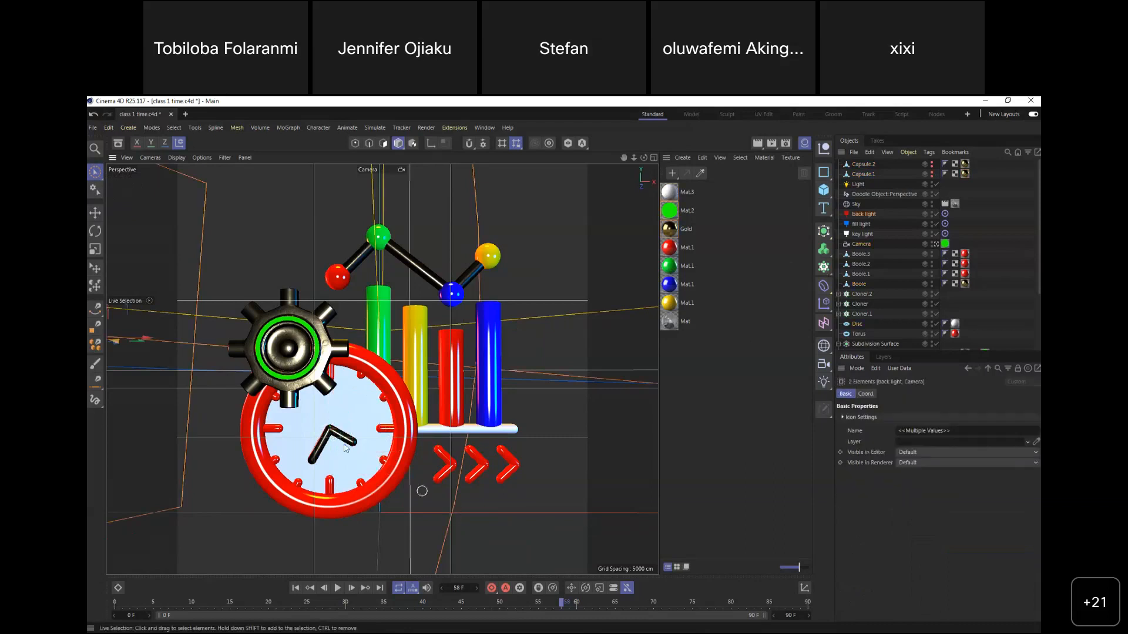
key("ctrl+z")
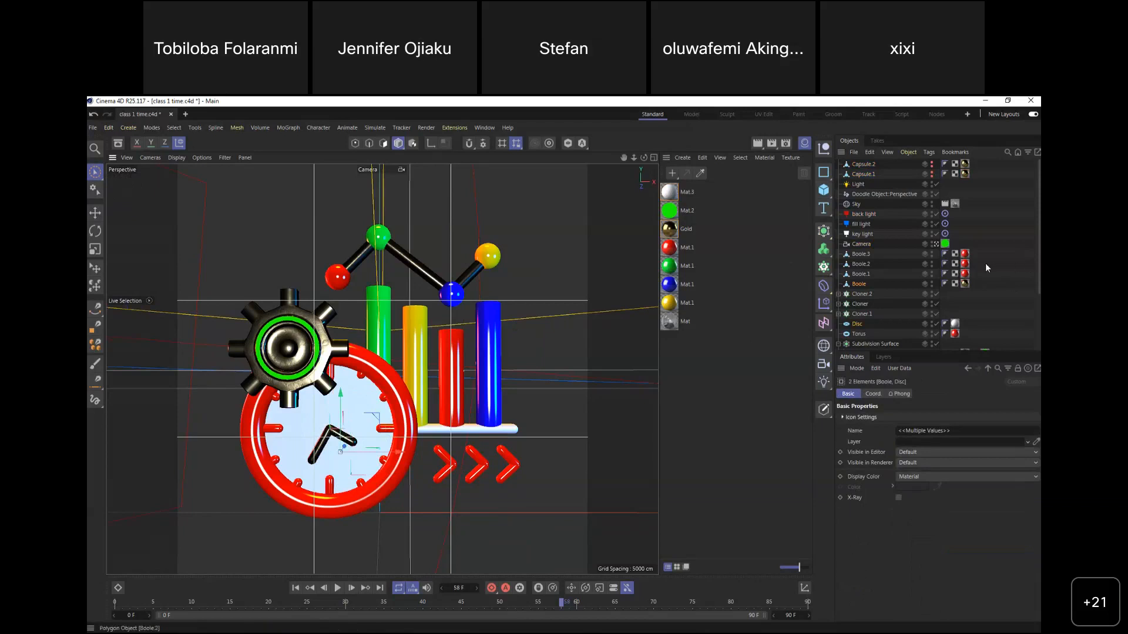
left_click(860, 285)
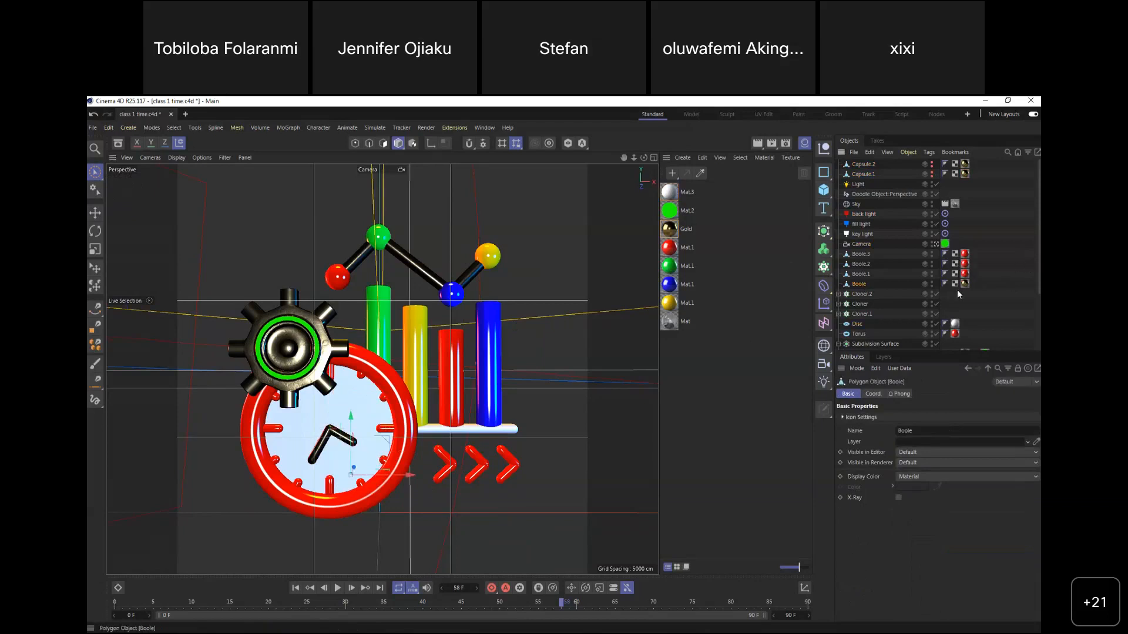
key("Delete")
left_click(932, 165)
left_click(931, 175)
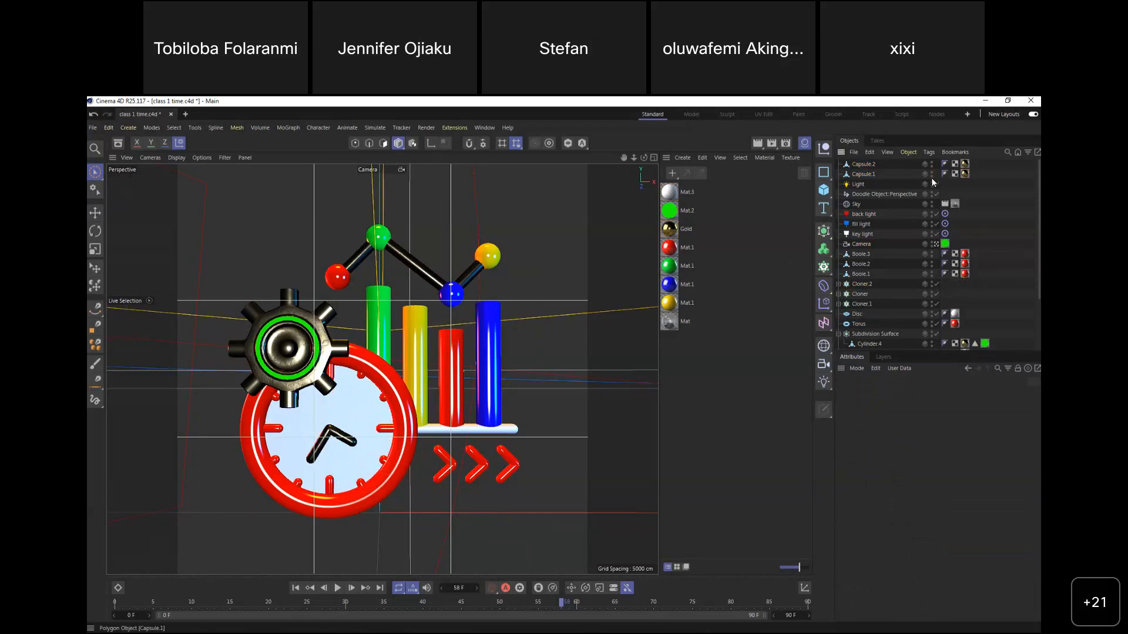
Keyframe Capsule.2 at frame 0, then rotate it a full turn around the clock centre at frame 90 and keyframe it
left_click(865, 165)
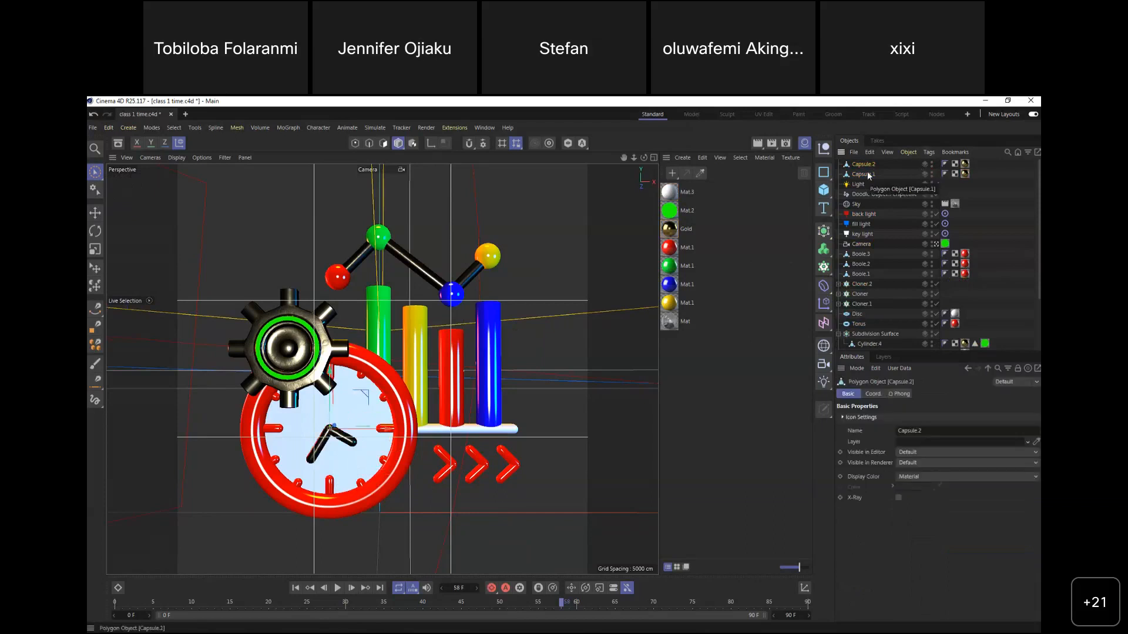
left_click_drag(562, 603, 105, 599)
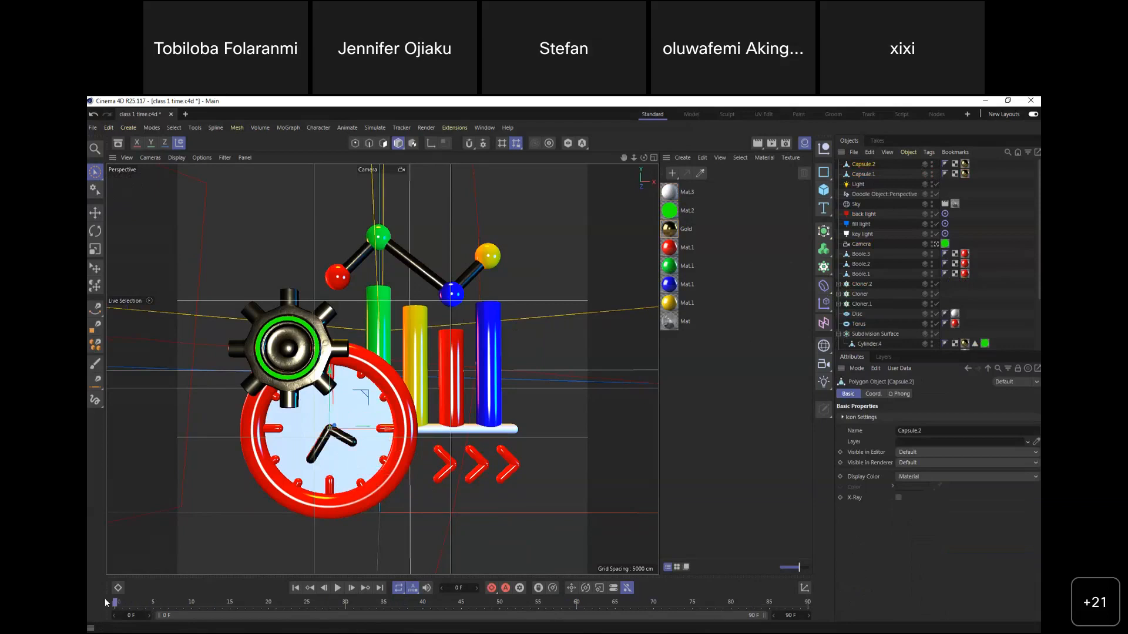
key("r")
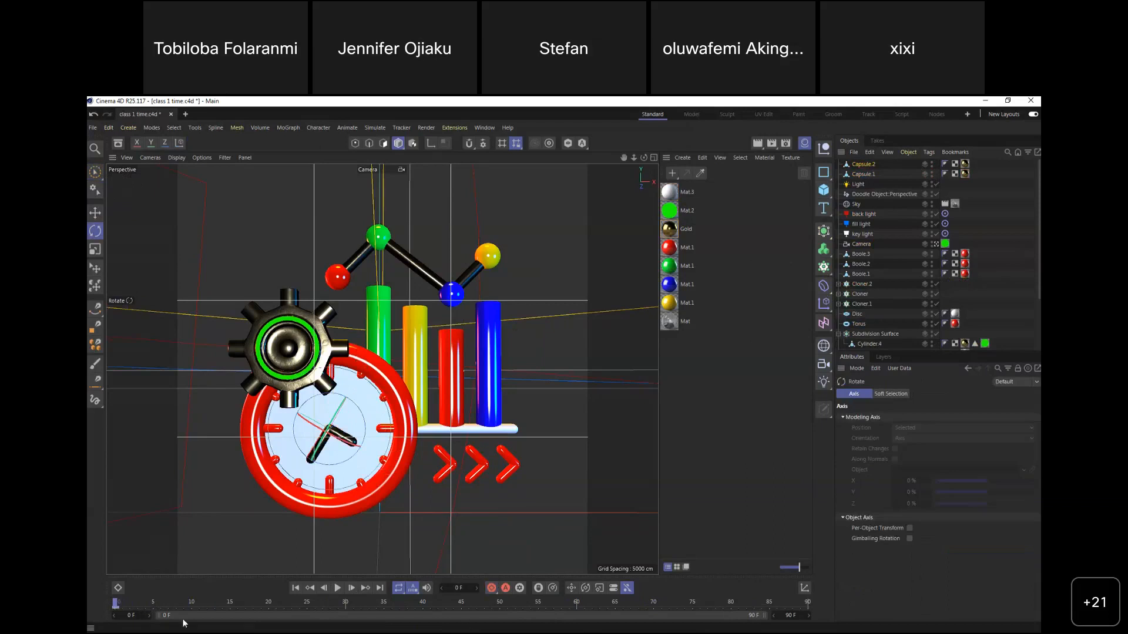
left_click_drag(672, 603, 755, 604)
left_click_drag(360, 411, 388, 401)
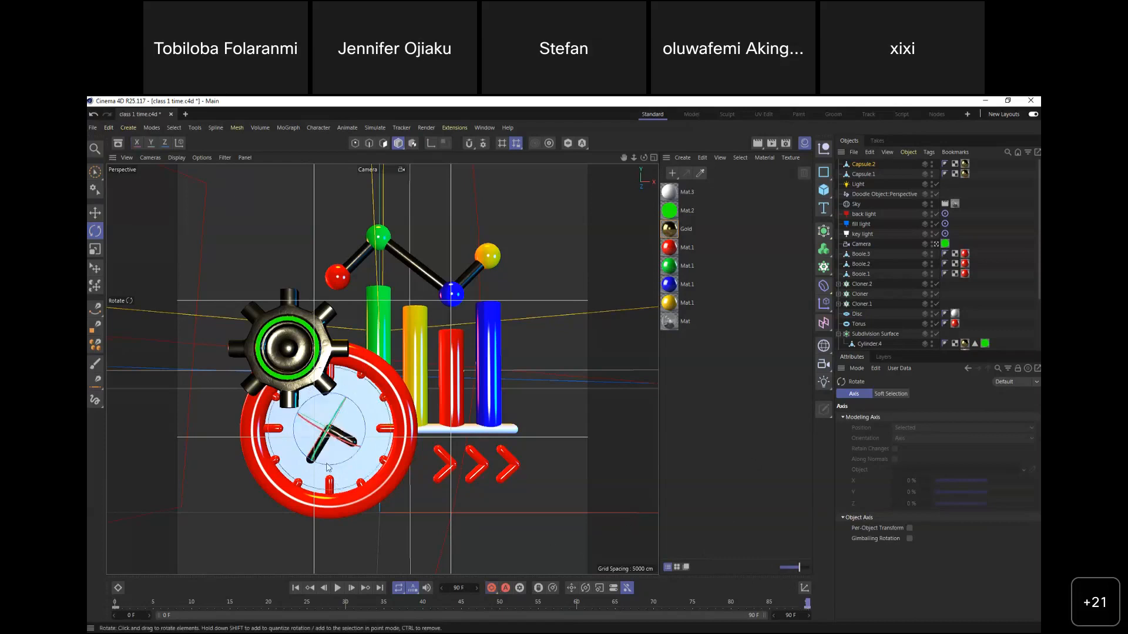
Animate Capsule.1 with a rotation around the clock centre, keyframed at frames 0 and 90, and save the project
left_click_drag(803, 606, 116, 603)
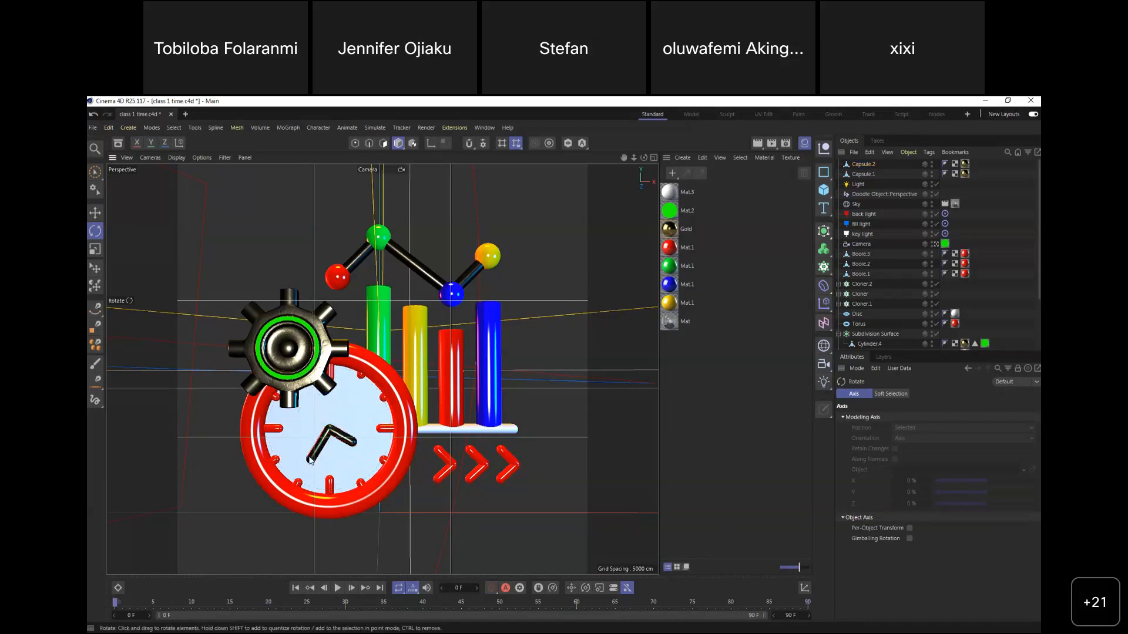
left_click(362, 435)
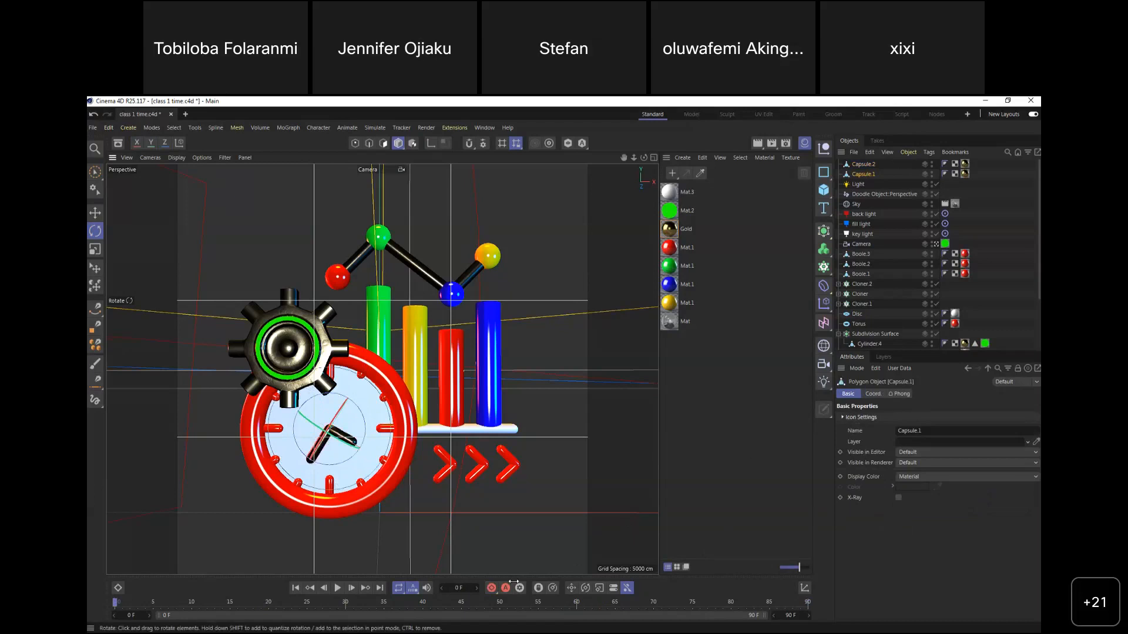
left_click_drag(119, 607, 809, 605)
mouse_move(357, 416)
left_mouse_down()
mouse_move(333, 404)
mouse_move(362, 419)
left_mouse_up()
key("ctrl+s")
Rotate the gear's Subdivision Surface about its centre at frame 90, keyframe it and save the project
left_click(312, 363)
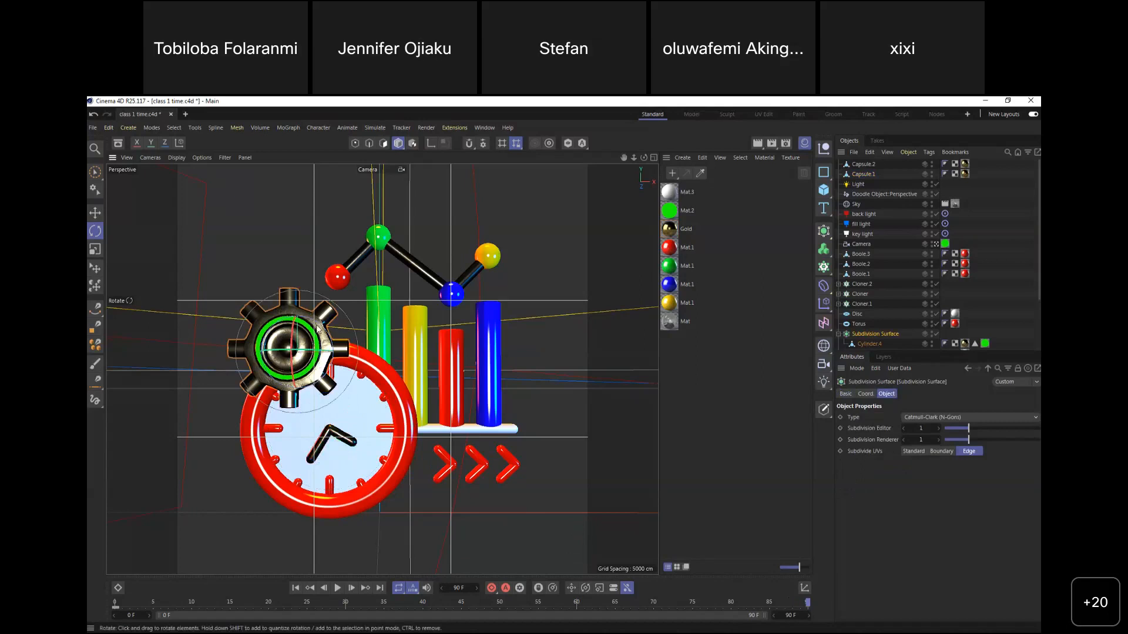
mouse_move(326, 332)
left_mouse_down()
mouse_move(306, 382)
mouse_move(267, 339)
mouse_move(288, 330)
mouse_move(312, 347)
left_mouse_up()
key("ctrl+s")
Play the animation from frame 0 to check the rotation of the clock hands and gear, and stop playback
left_click_drag(740, 609, 111, 613)
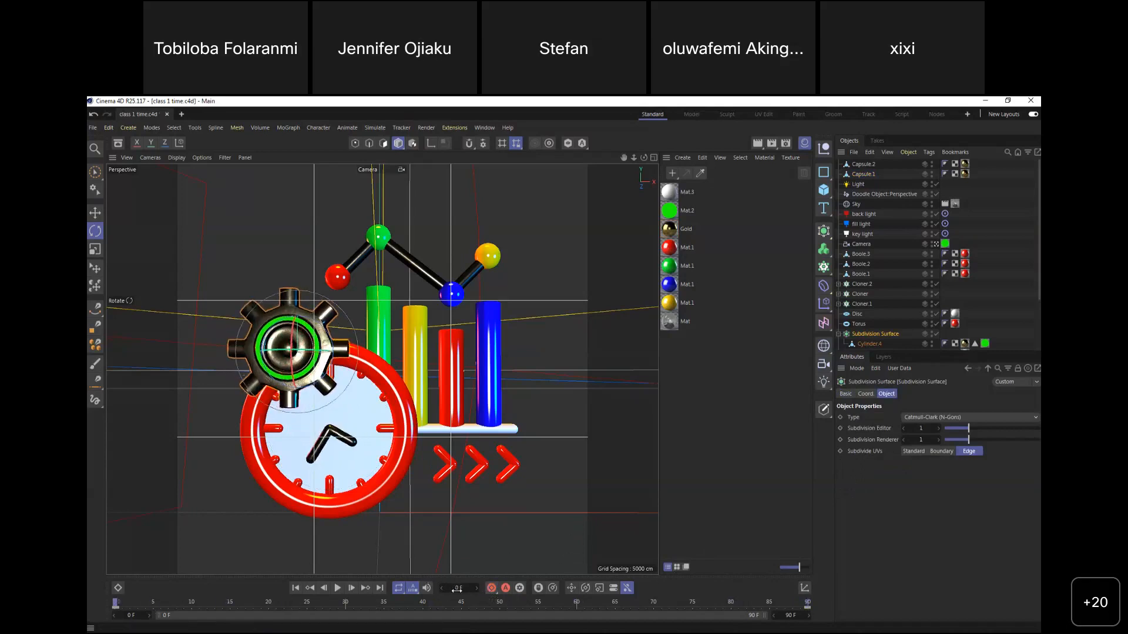
left_click(338, 588)
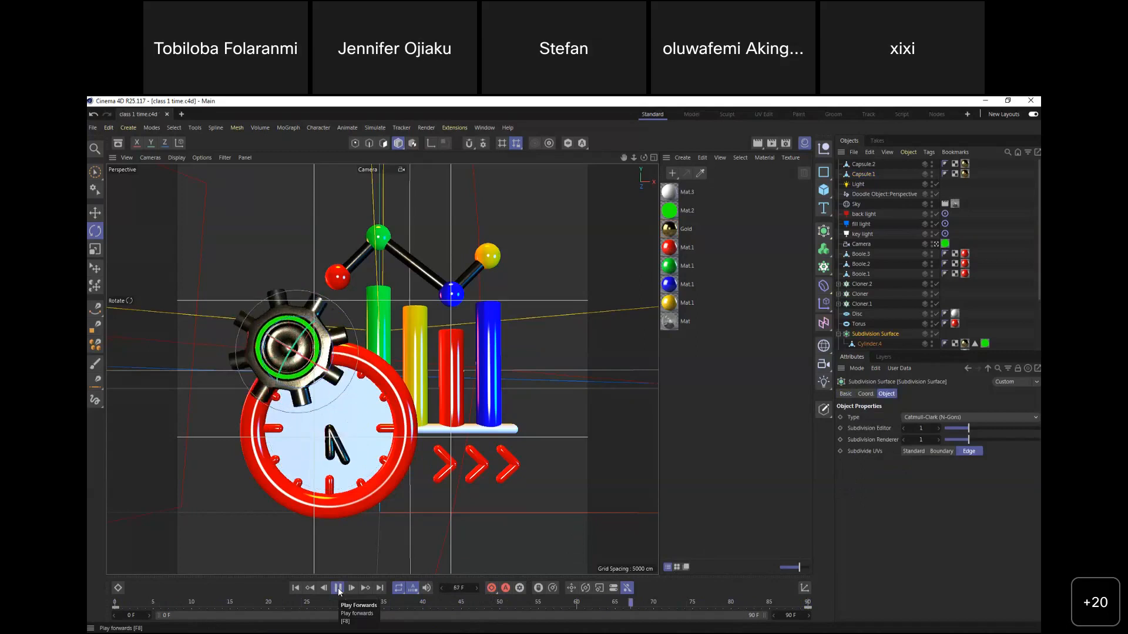
left_click(490, 399)
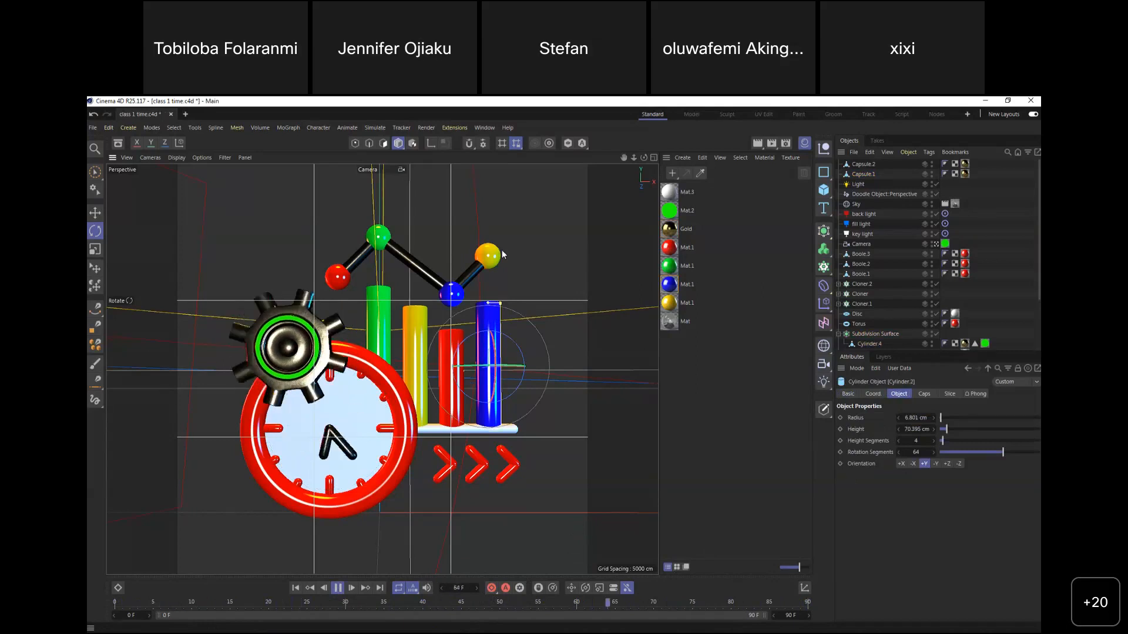
key("9")
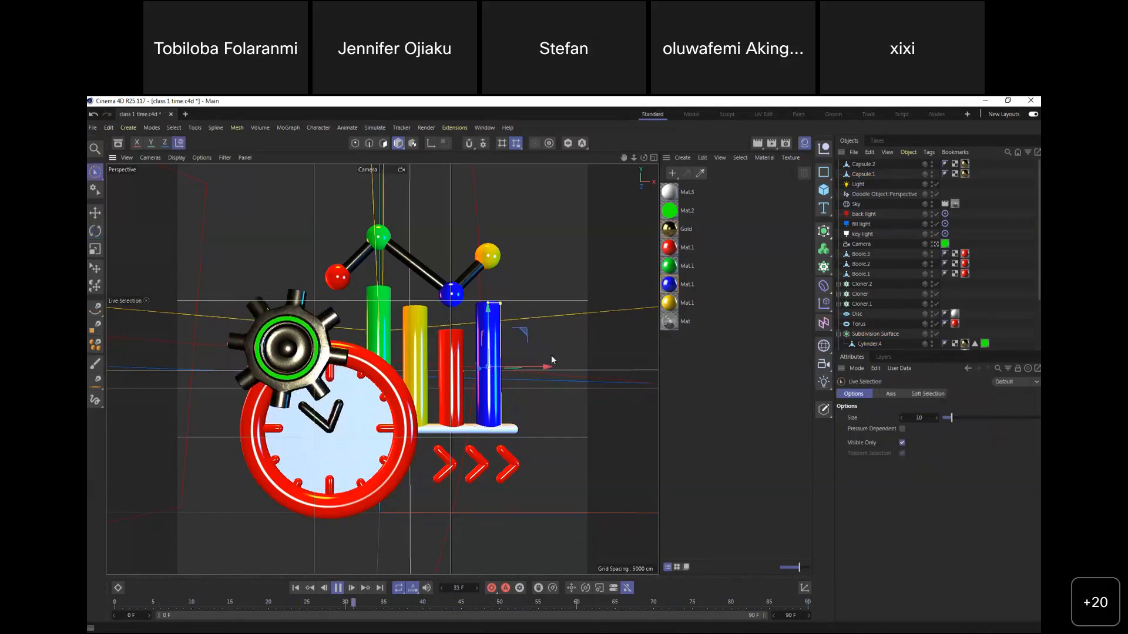
left_click(556, 374)
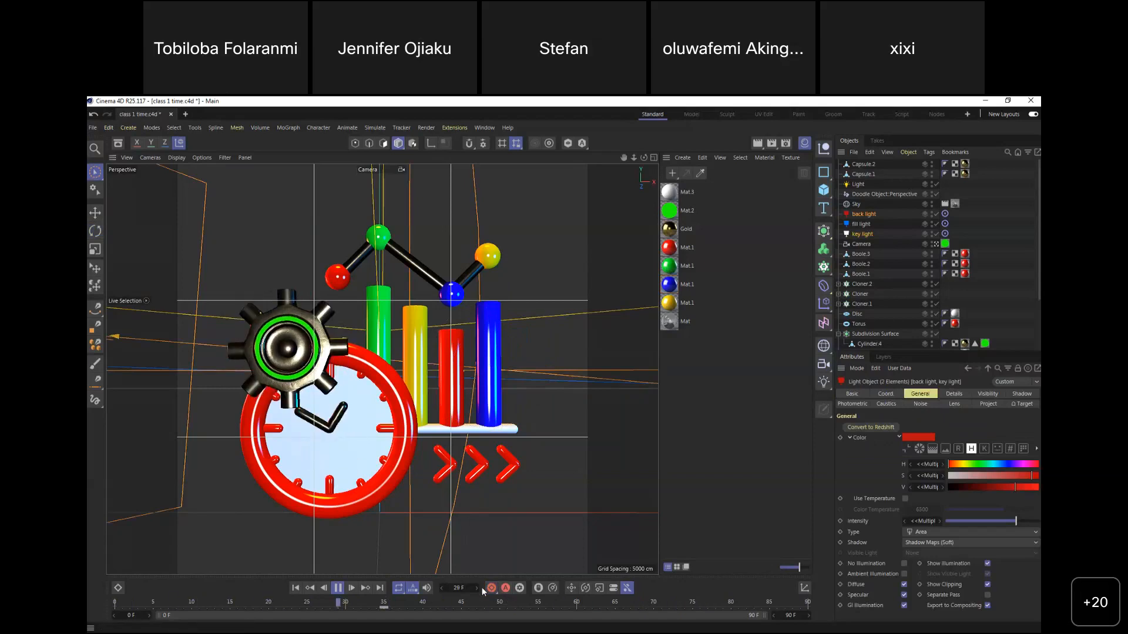
left_click(338, 589)
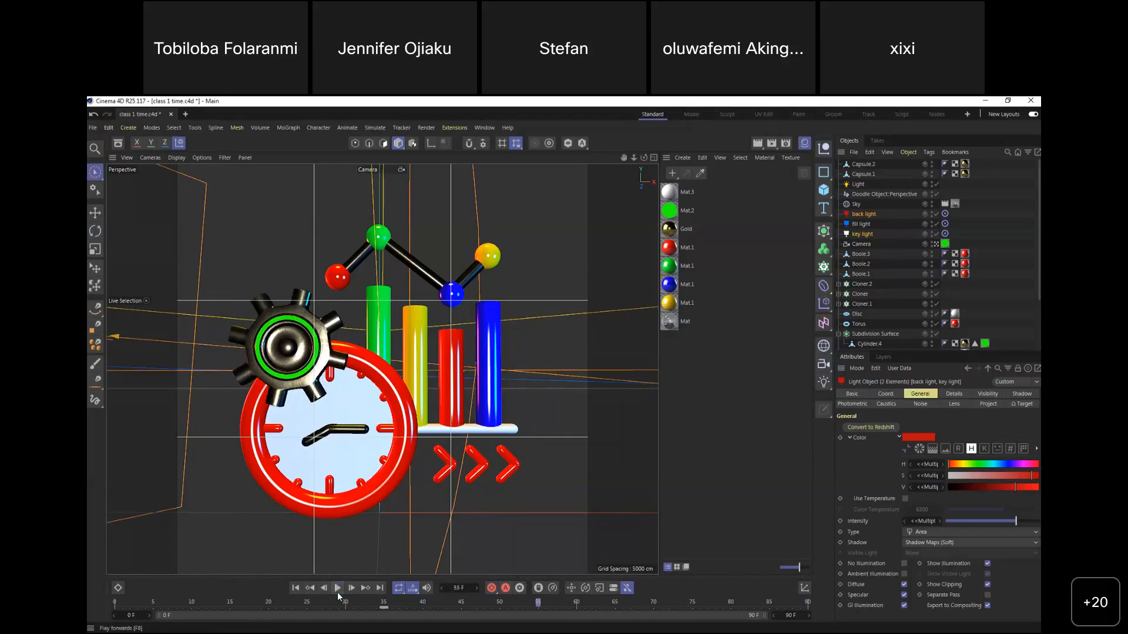
Make the blue bar Cylinder.2 editable and, at frame 0, lasso-select the points of its upper segments
left_click(488, 322)
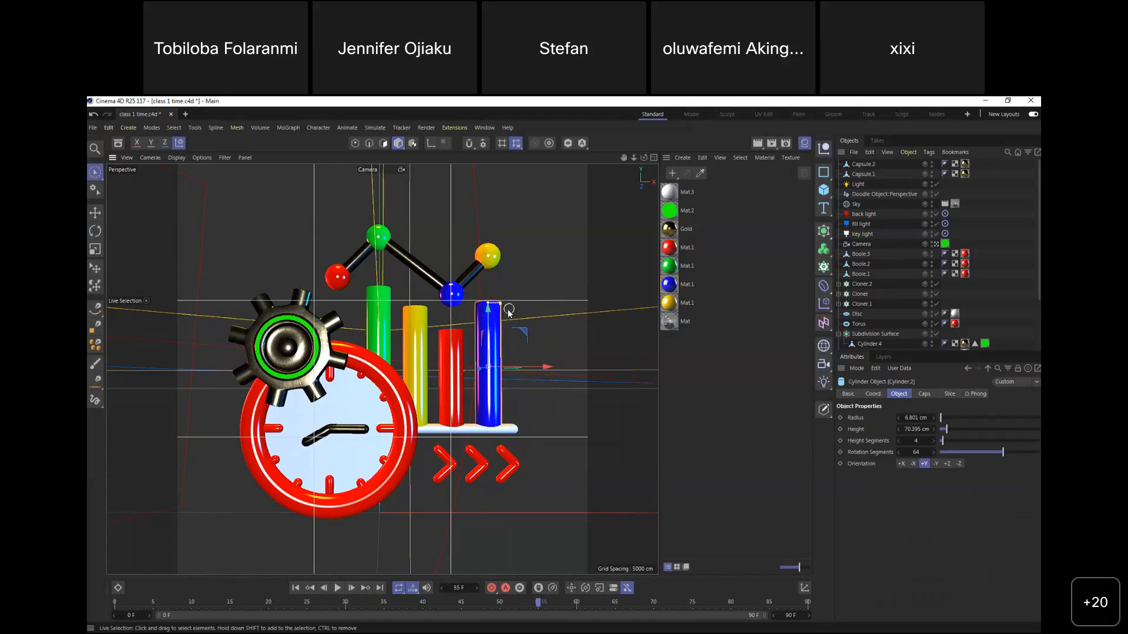
key("c")
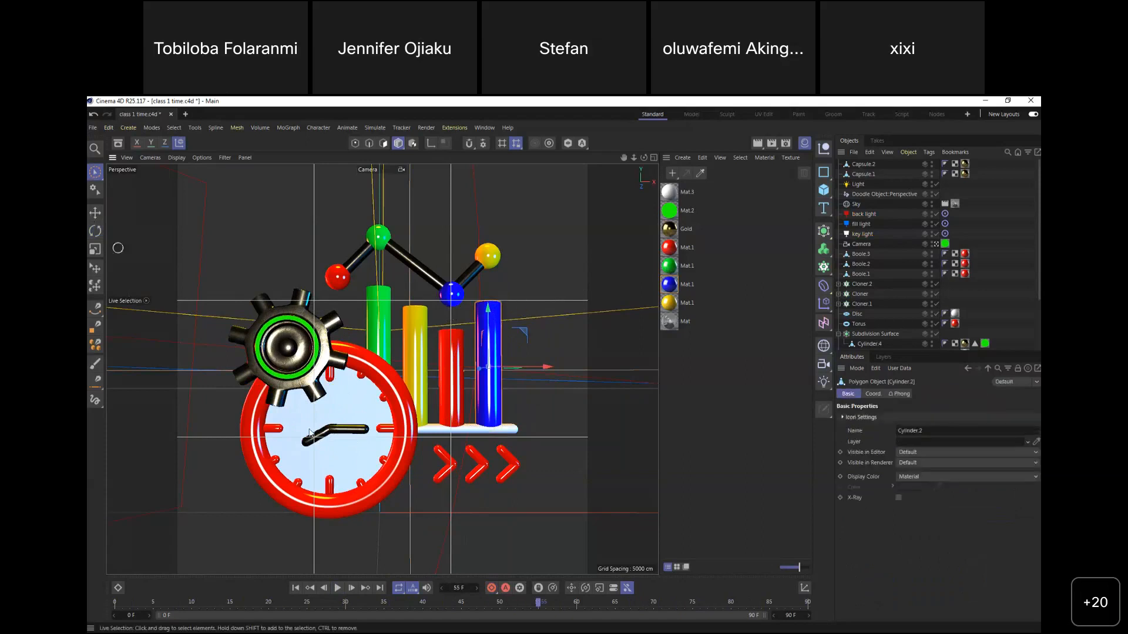
left_click_drag(511, 604, 99, 604)
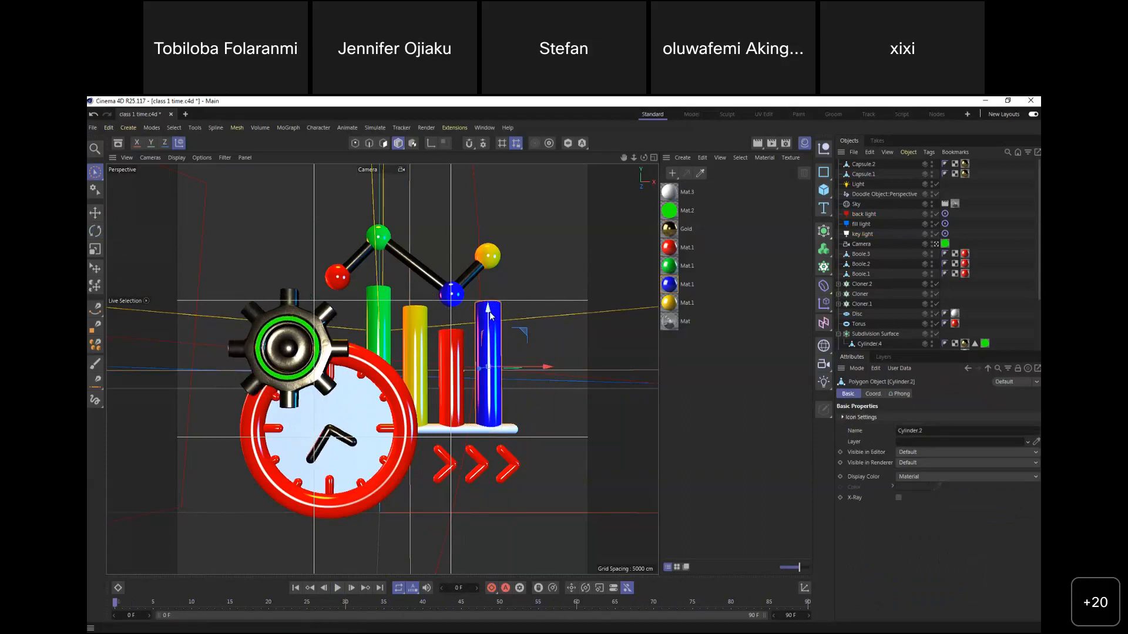
left_click(356, 143)
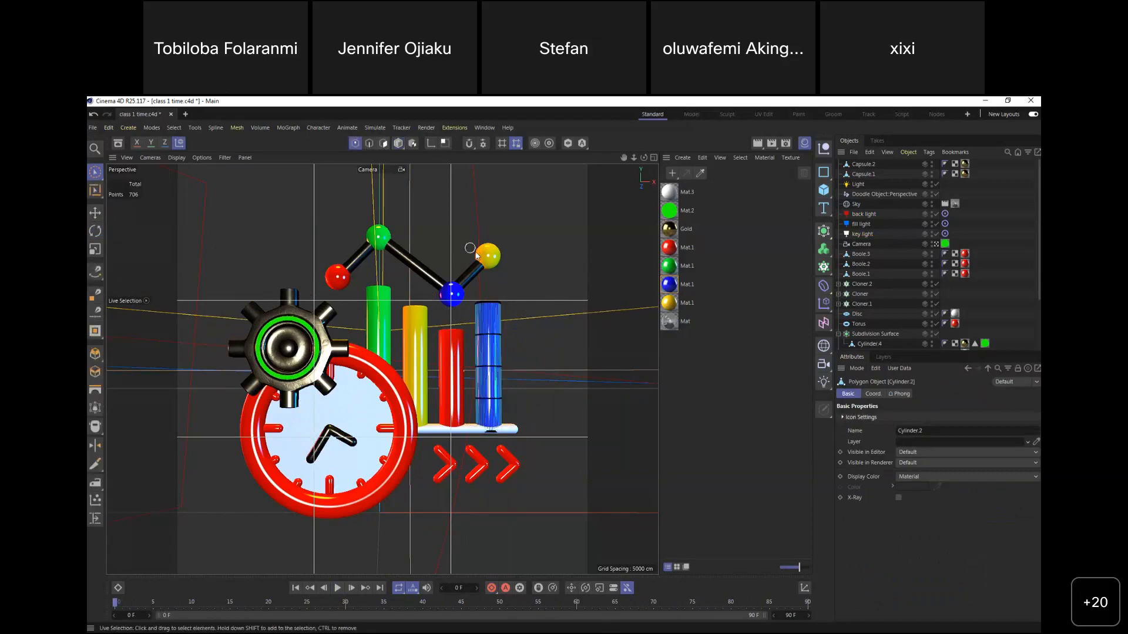
mouse_move(95, 171)
left_mouse_down()
mouse_move(126, 186)
mouse_move(129, 221)
left_mouse_up()
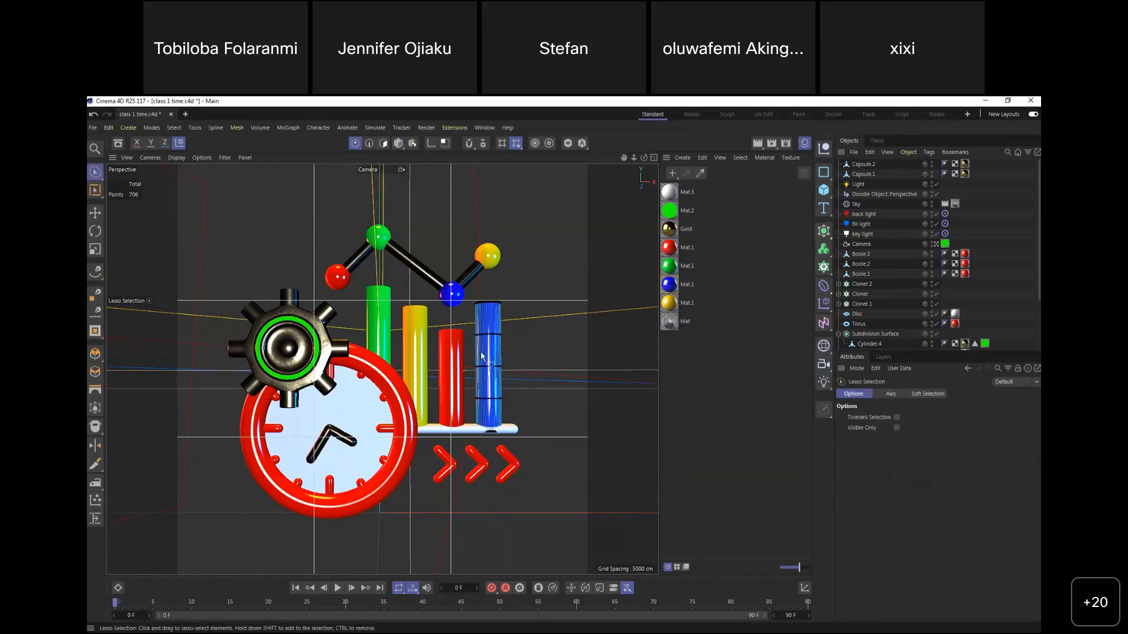
mouse_move(521, 359)
left_mouse_down()
mouse_move(531, 308)
mouse_move(480, 292)
mouse_move(462, 312)
mouse_move(464, 364)
mouse_move(494, 390)
mouse_move(532, 370)
mouse_move(526, 303)
left_mouse_up()
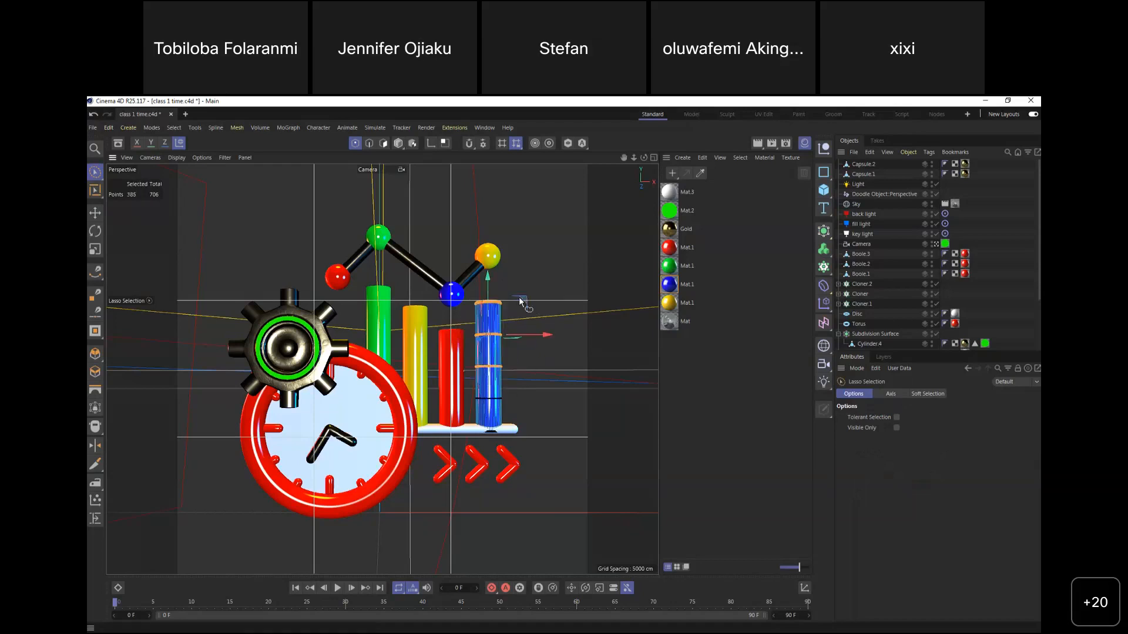
Try to animate the blue bar's height by lowering its selected points at frame 45 and raising them at frame 90, and play it back
left_click_drag(114, 605, 461, 605)
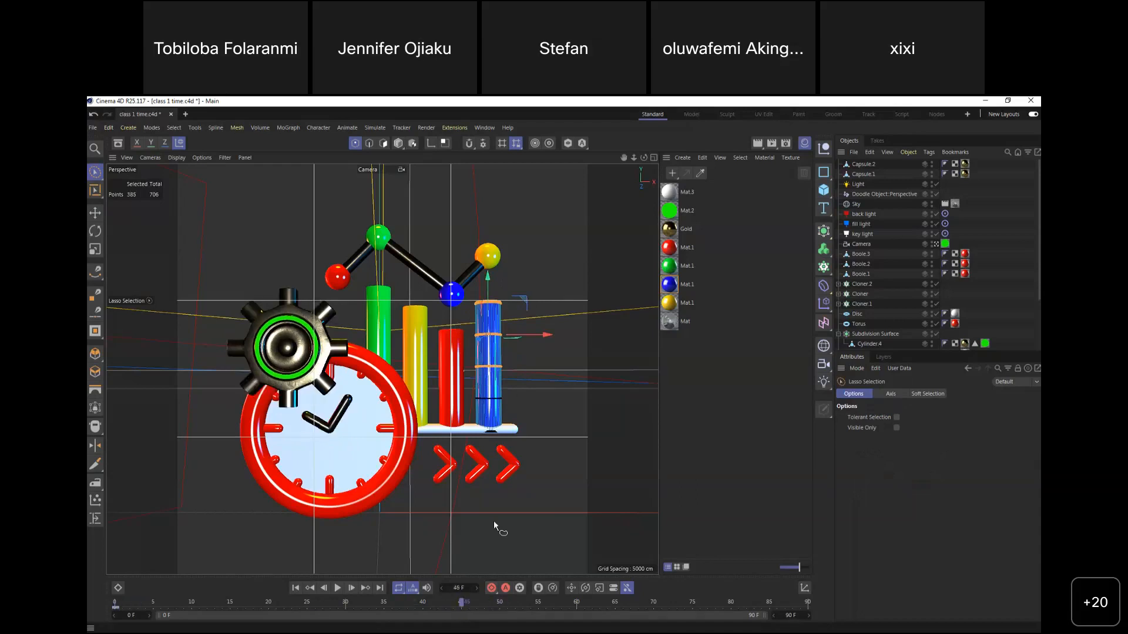
left_click_drag(488, 278, 487, 305)
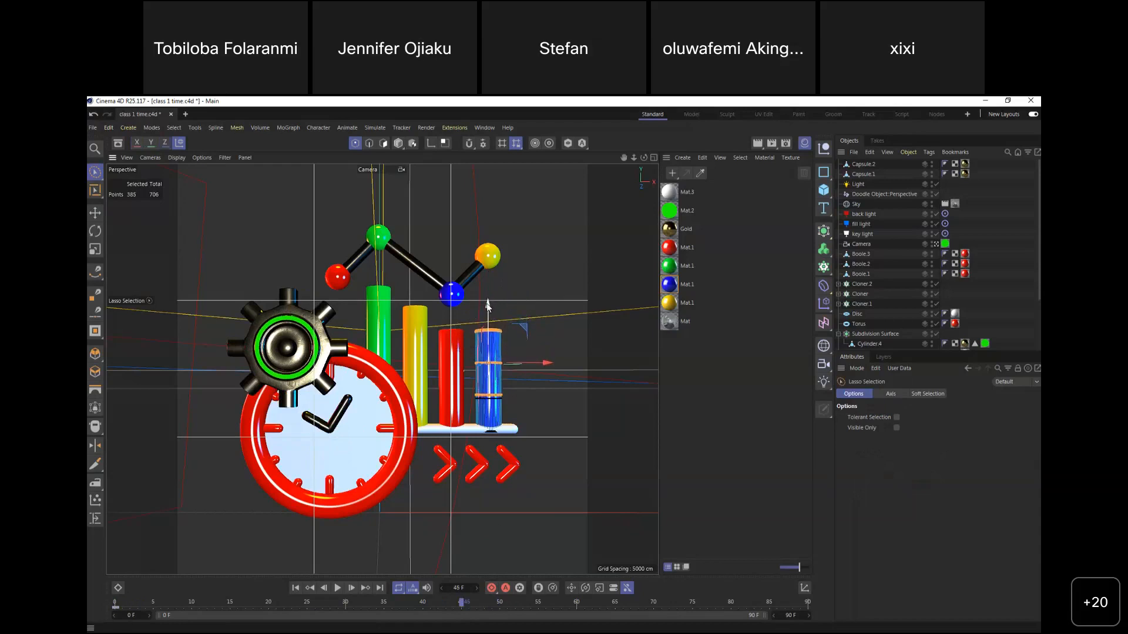
left_click_drag(465, 606, 812, 609)
left_click_drag(488, 308, 492, 286)
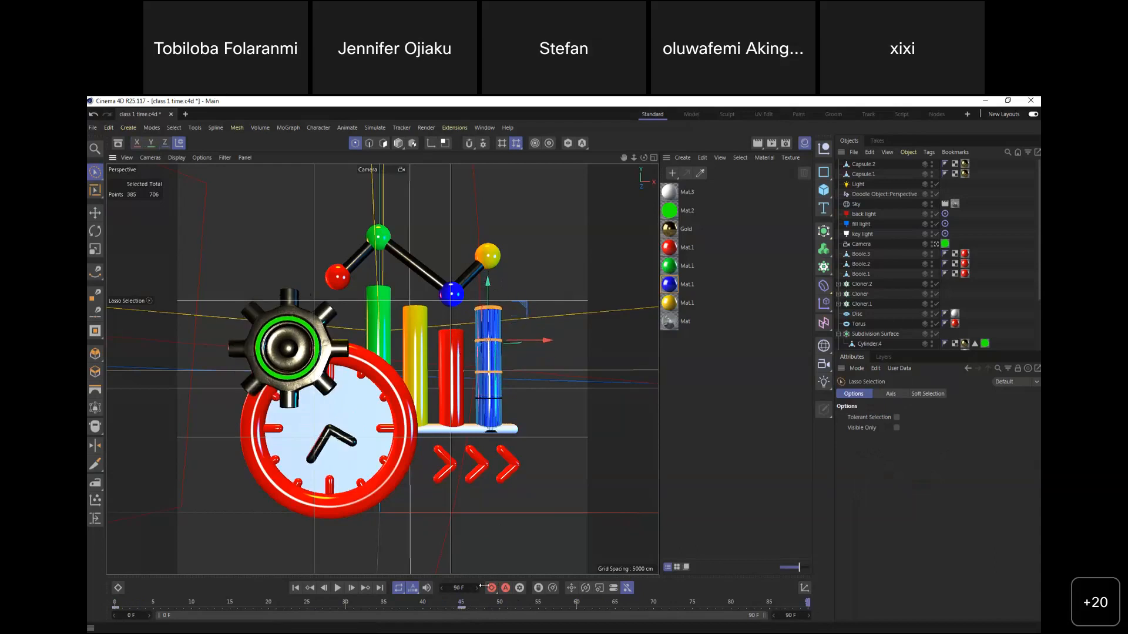
left_click(338, 588)
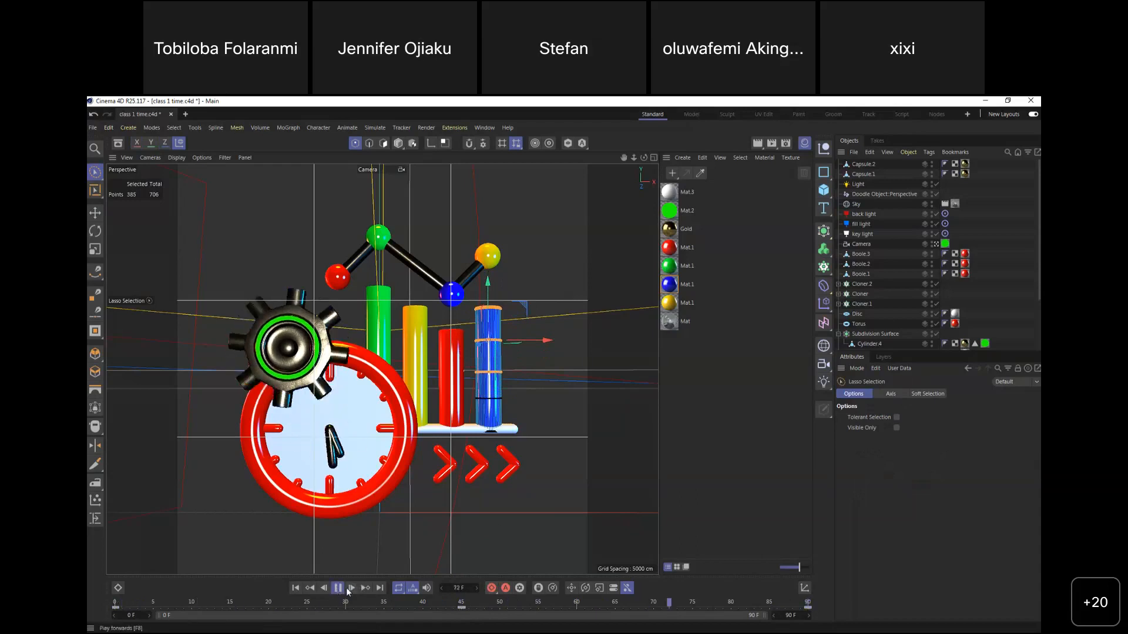
left_click(339, 588)
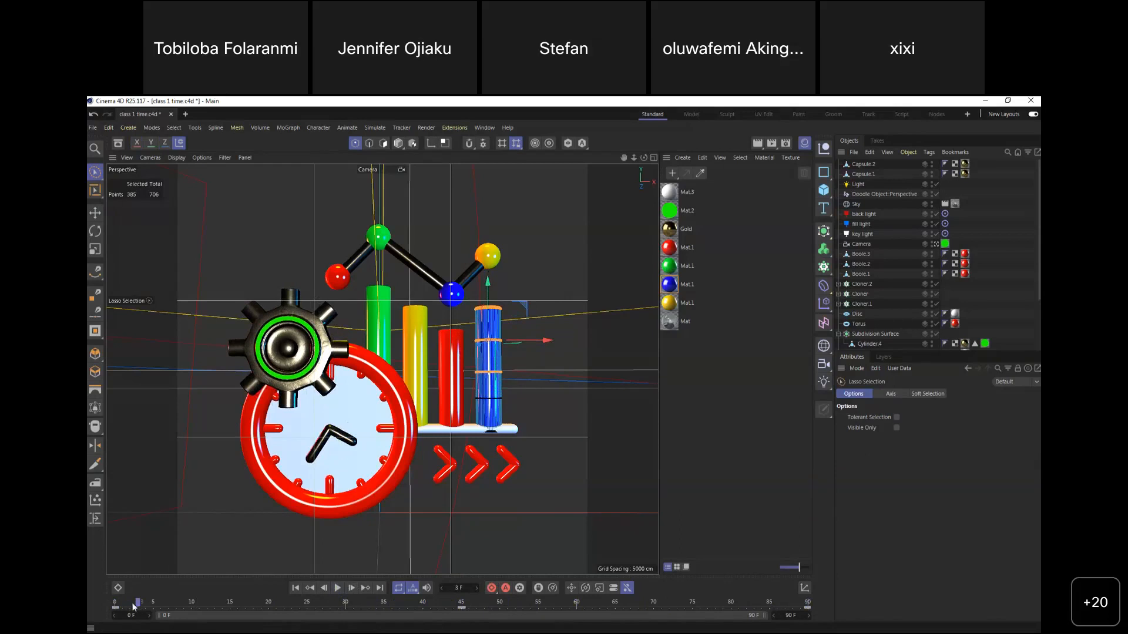
Try changing the X and Z position coordinates of the blue bar Cylinder.2 at frame 45, undoing each change
left_click_drag(134, 607, 115, 605)
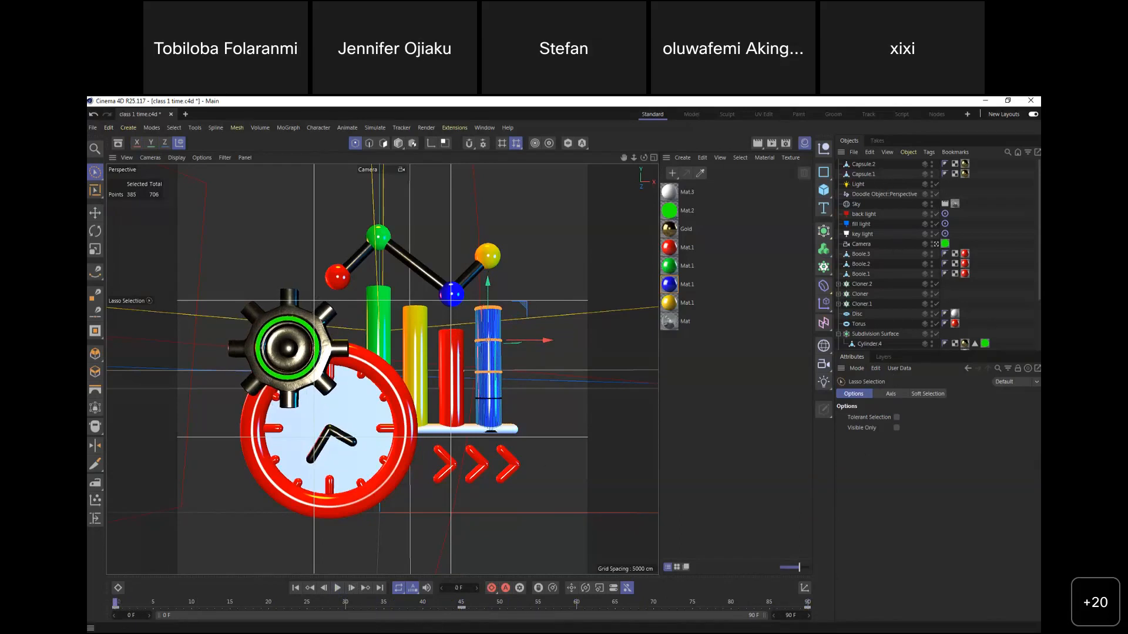
scroll(870, 296, "down", 3)
left_click(873, 297)
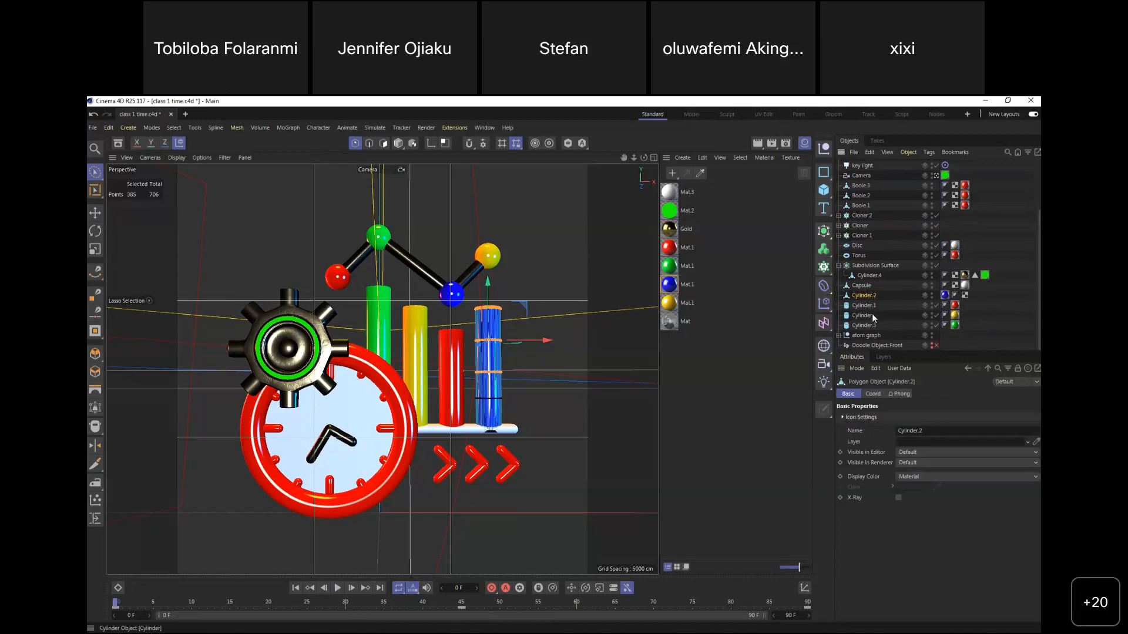
left_click(873, 393)
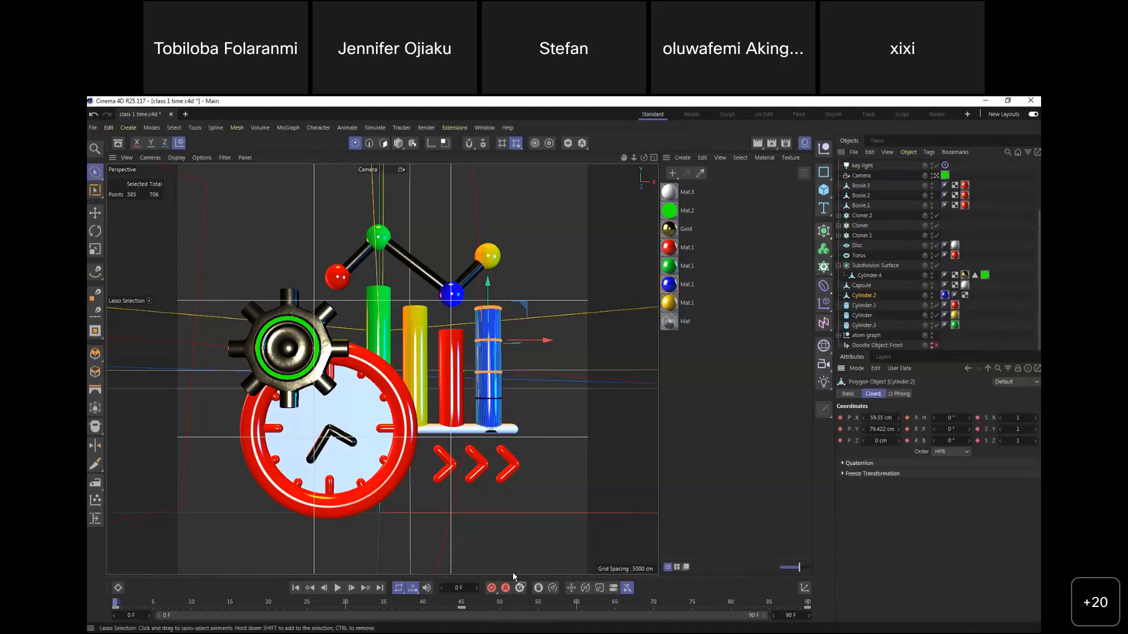
left_click_drag(140, 603, 462, 609)
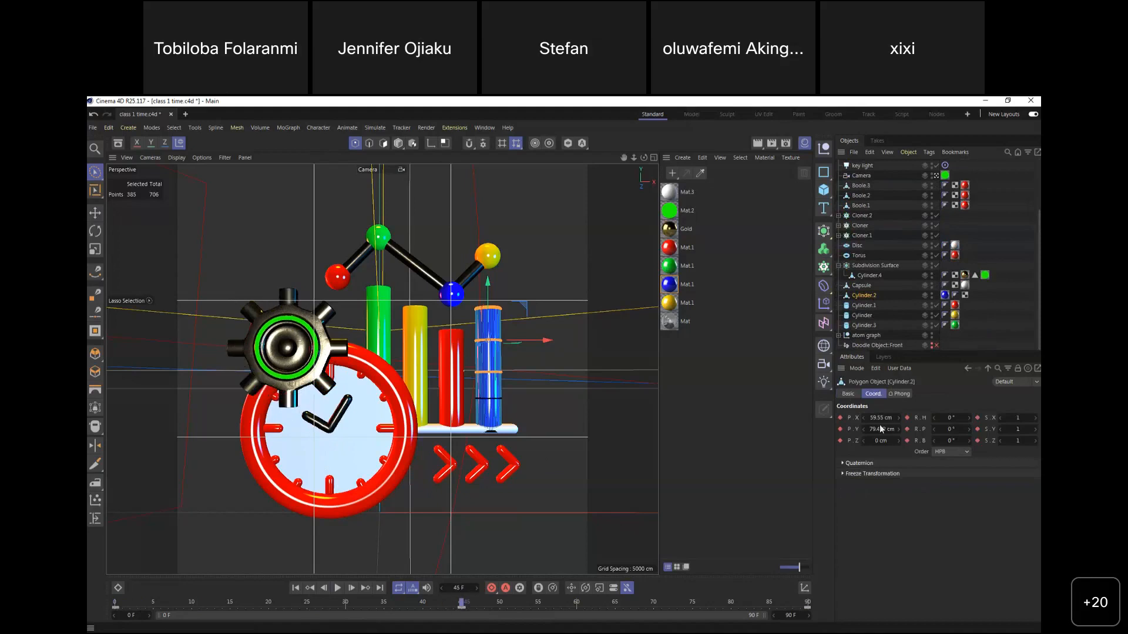
left_click_drag(891, 417, 901, 420)
key("ctrl+z")
left_click_drag(883, 441, 898, 448)
key("ctrl+z")
left_click(1028, 419)
mouse_move(487, 287)
left_mouse_down()
mouse_move(487, 327)
mouse_move(495, 298)
left_mouse_up()
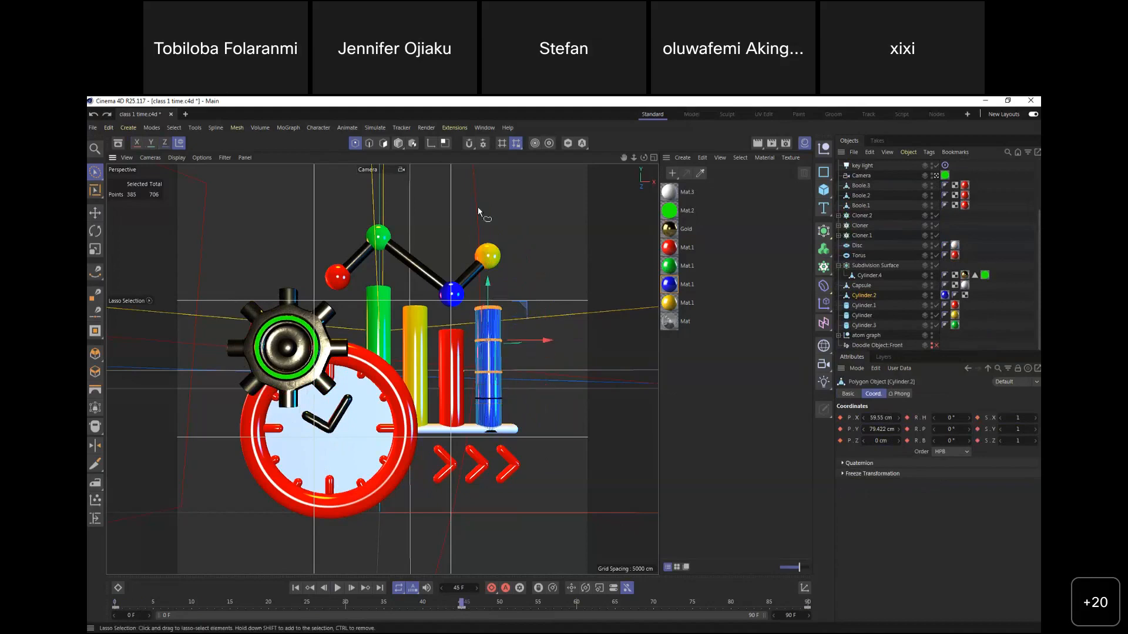
Look through the animation commands and search all commands for "pla"
left_click(350, 128)
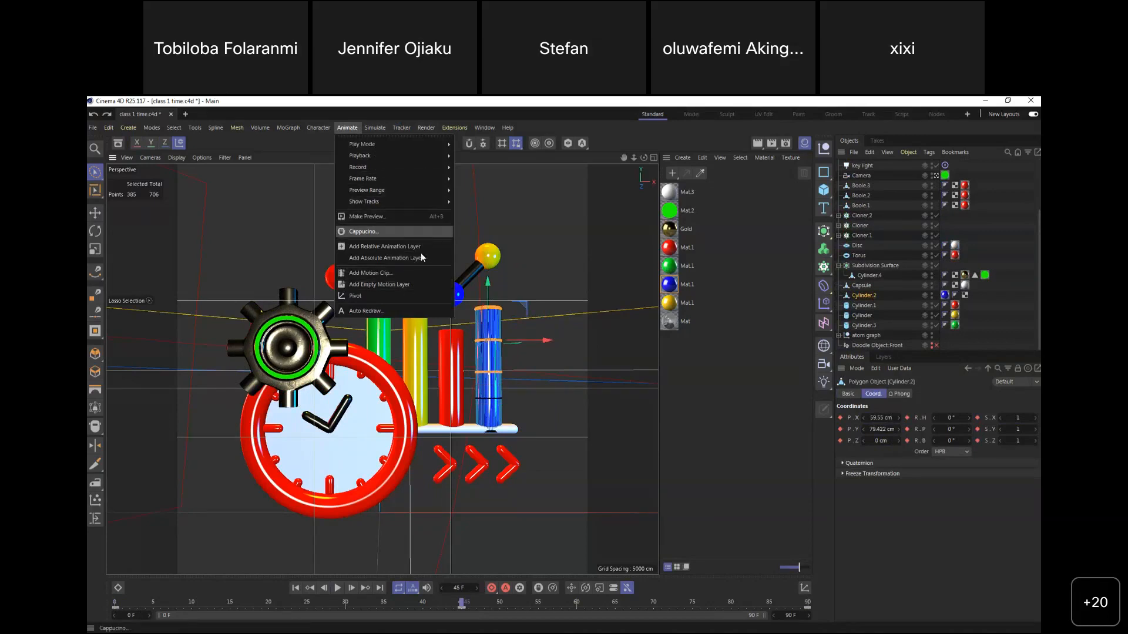
mouse_move(445, 145)
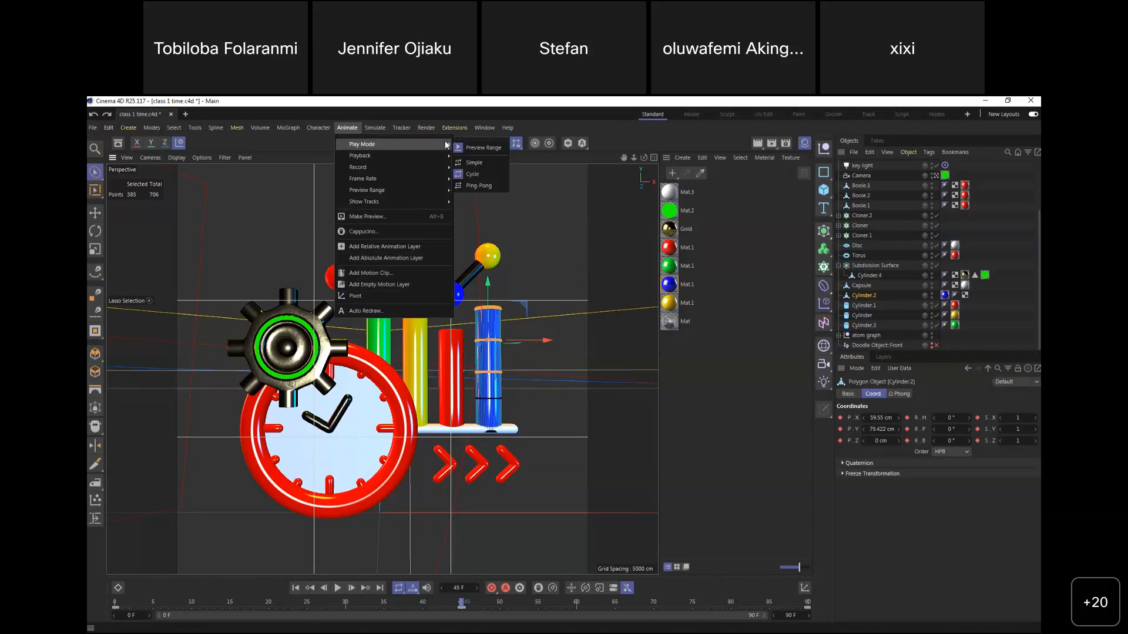
left_click(599, 232)
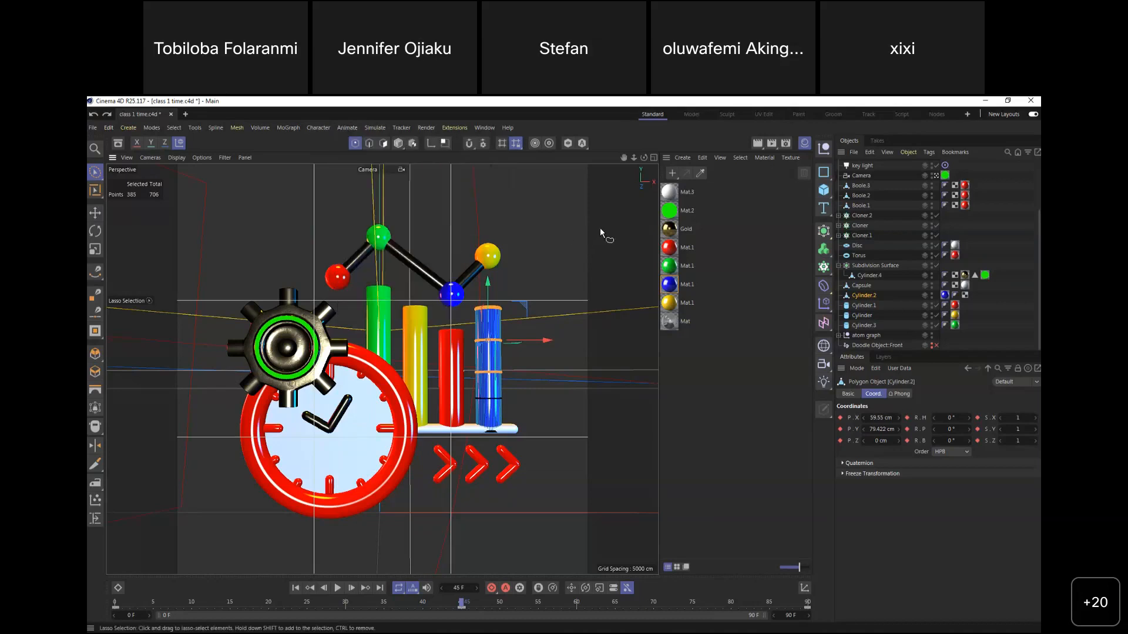
key("shift+c")
type("pla")
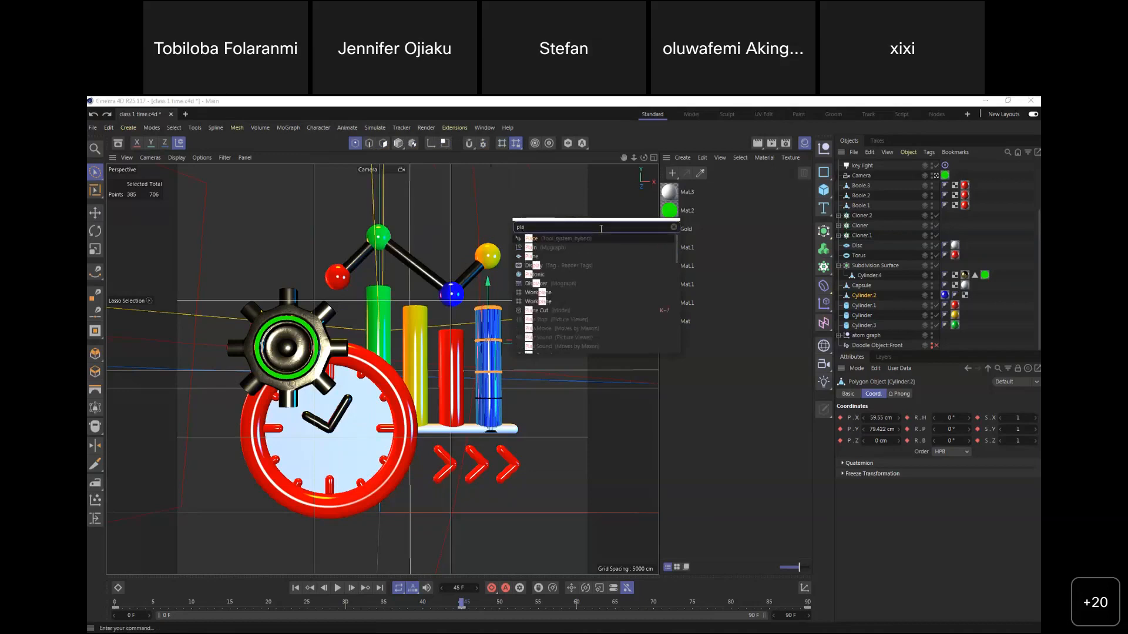
left_click(681, 448)
Undo the blue bar's point edits and its conversion so that Cylinder.2 is a parametric cylinder again
key("ctrl+z")
key("ctrl+z")
key("ctrl+z")
key("ctrl+z")
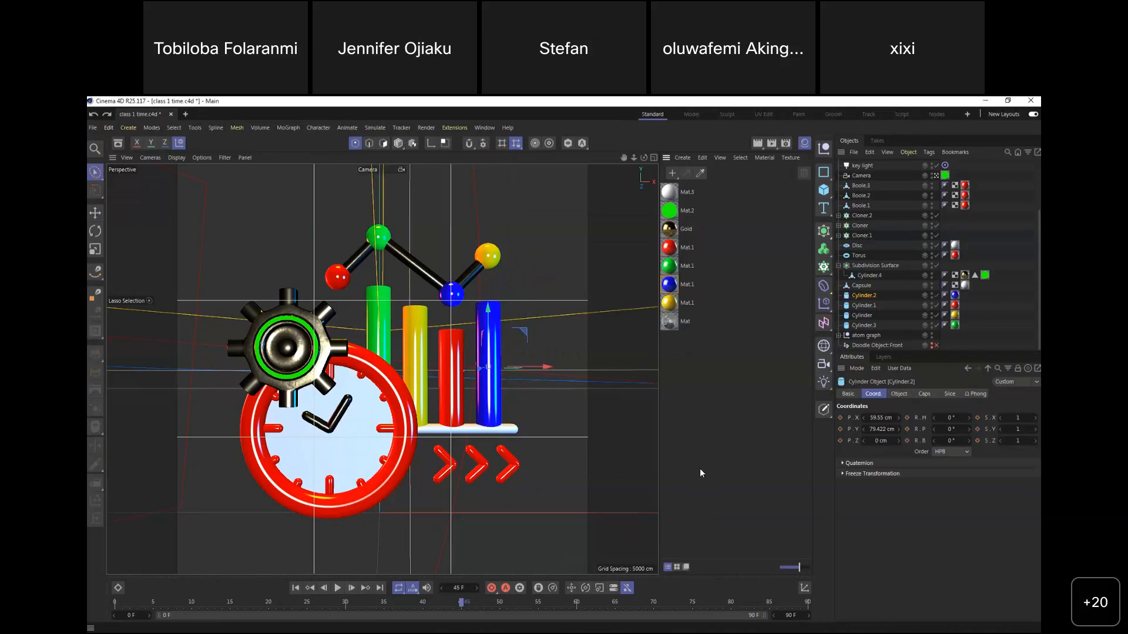
key("ctrl+z")
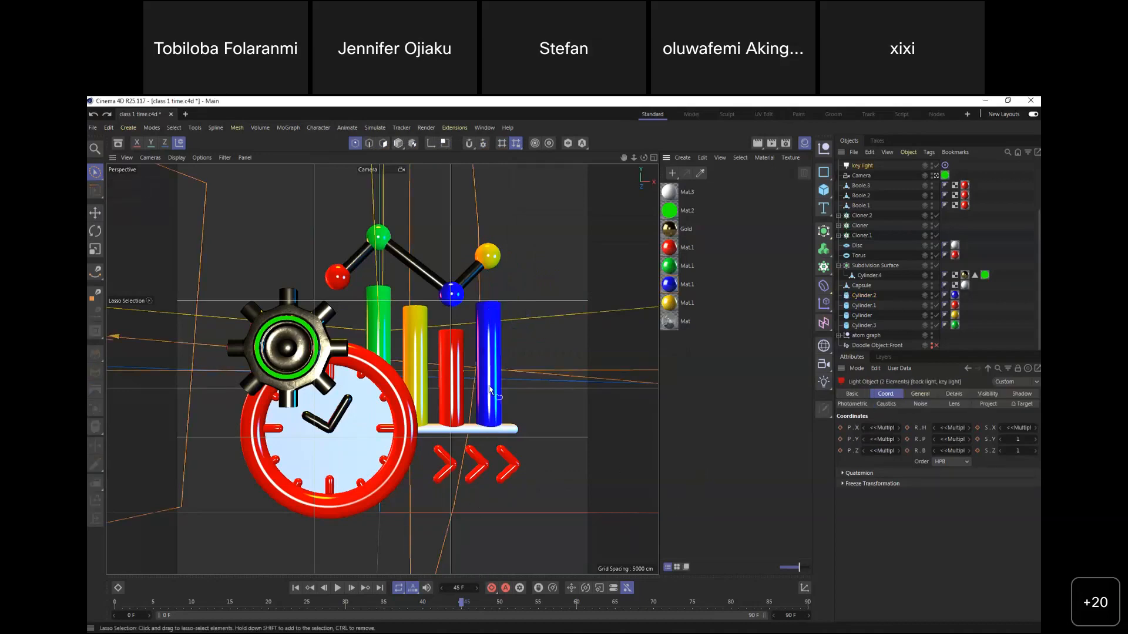
Select the blue bar with Live Selection, and undo and redo the most recent changes to the bar and gear
left_click_drag(94, 171, 135, 185)
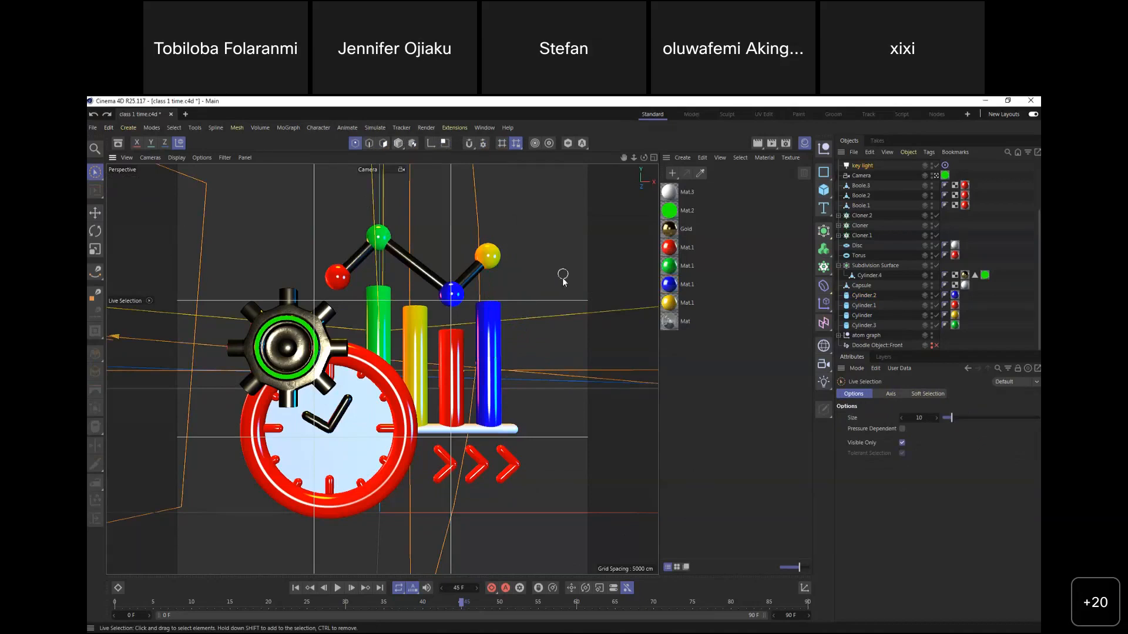
left_click(490, 340)
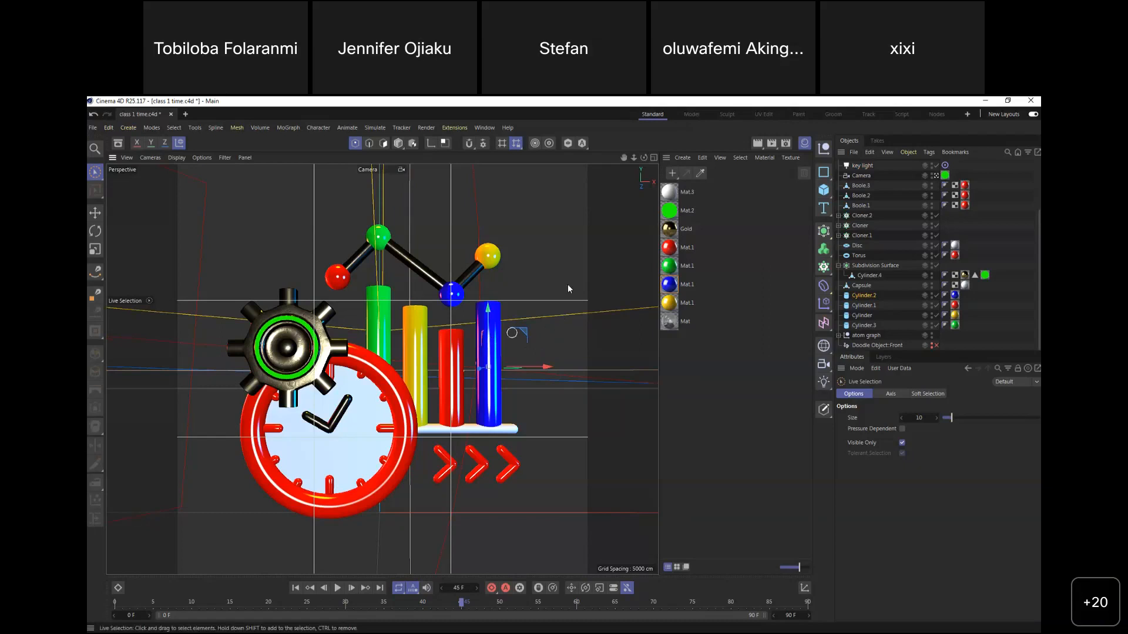
mouse_move(902, 626)
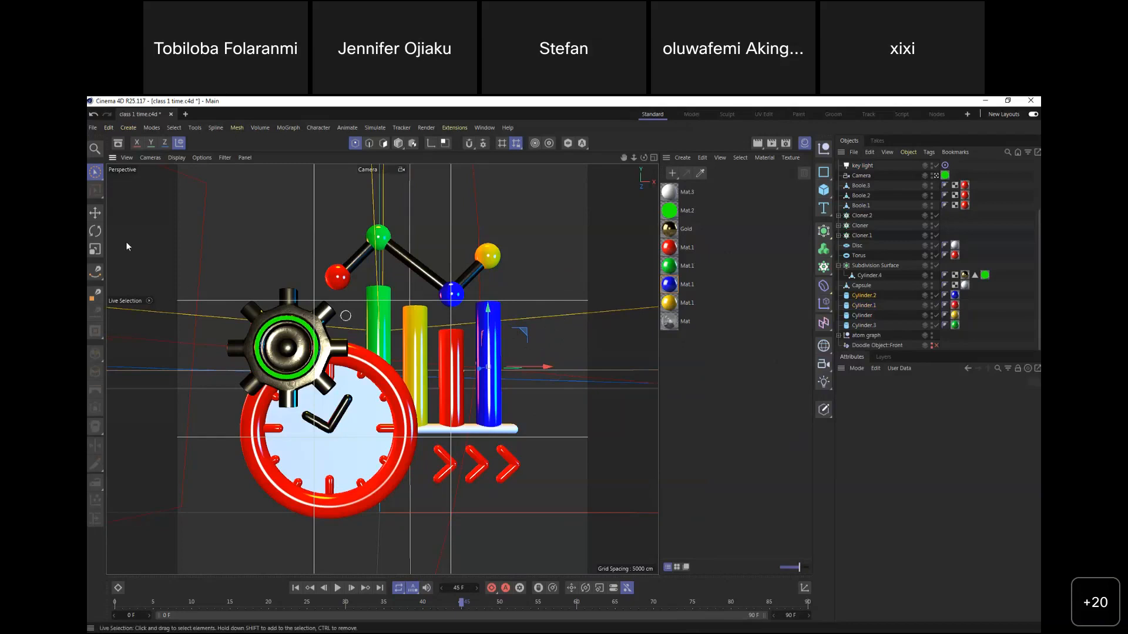
key("ctrl+z")
key("ctrl+z")
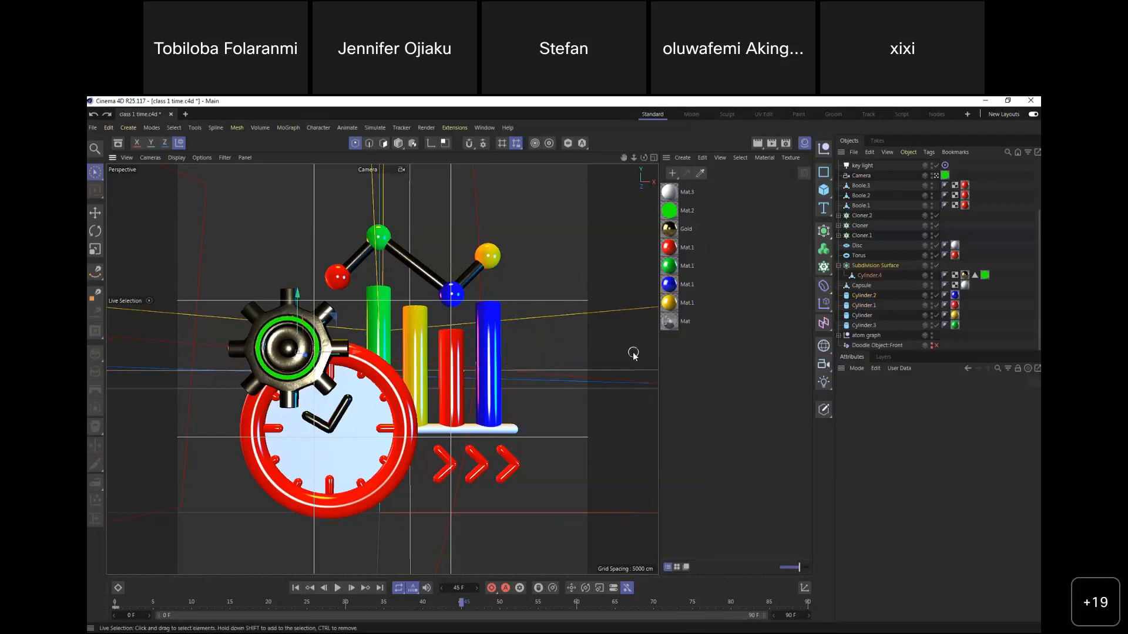
key("ctrl+y")
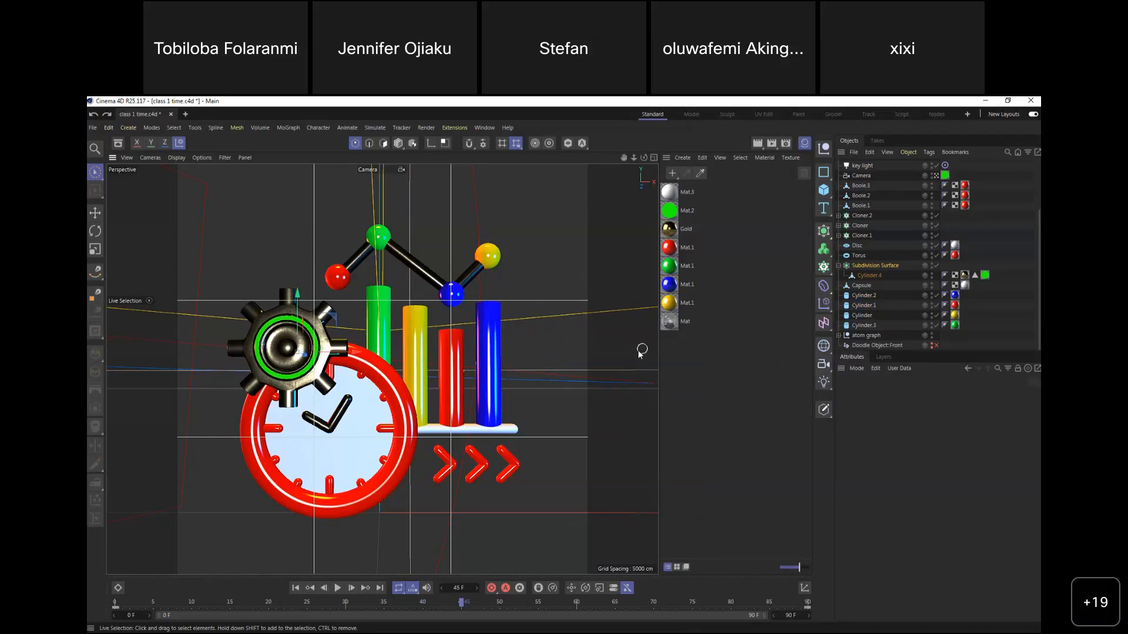
key("ctrl+y")
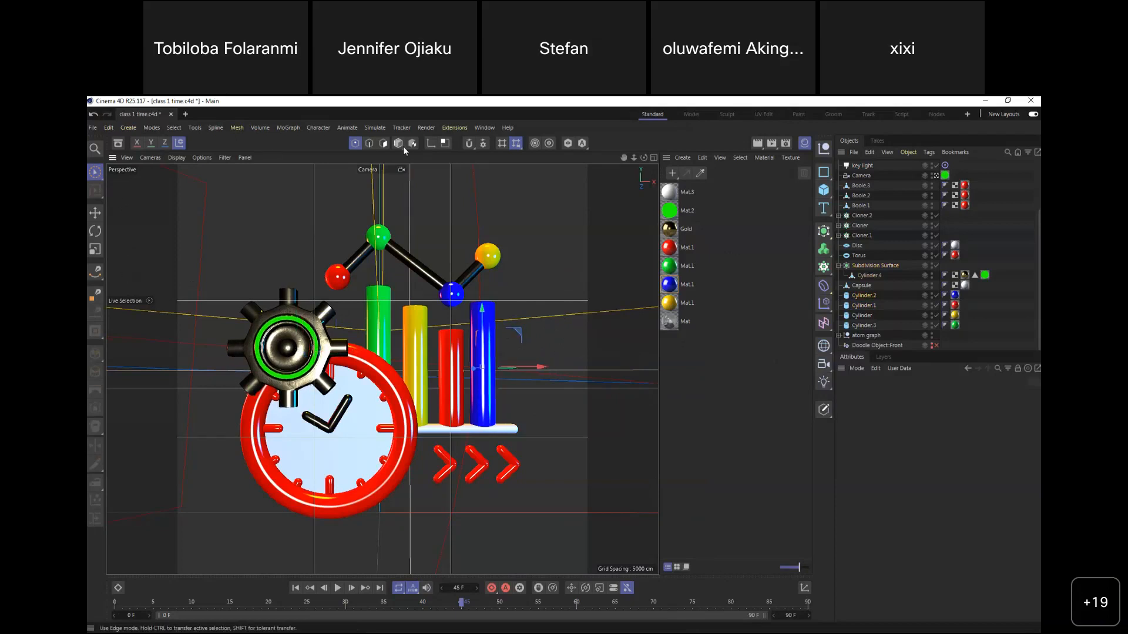
Select the blue bar as a model, try moving its axis, undo that and make Cylinder.2 editable
key("Return")
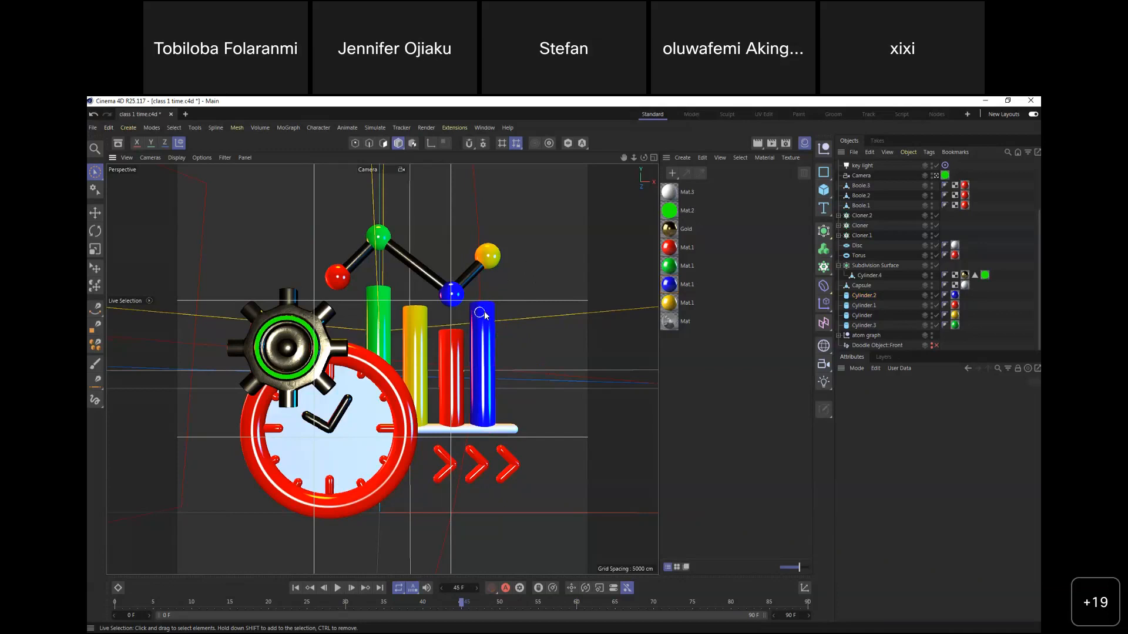
left_click(483, 307)
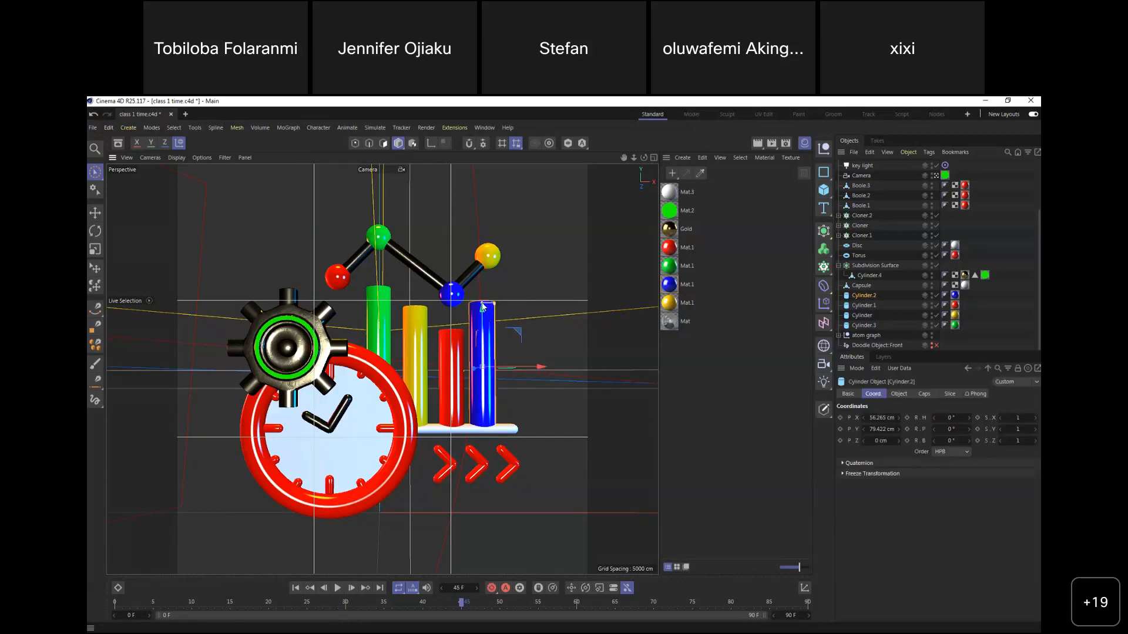
mouse_move(483, 306)
left_mouse_down()
mouse_move(485, 367)
mouse_move(485, 301)
mouse_move(486, 336)
mouse_move(492, 311)
left_mouse_up()
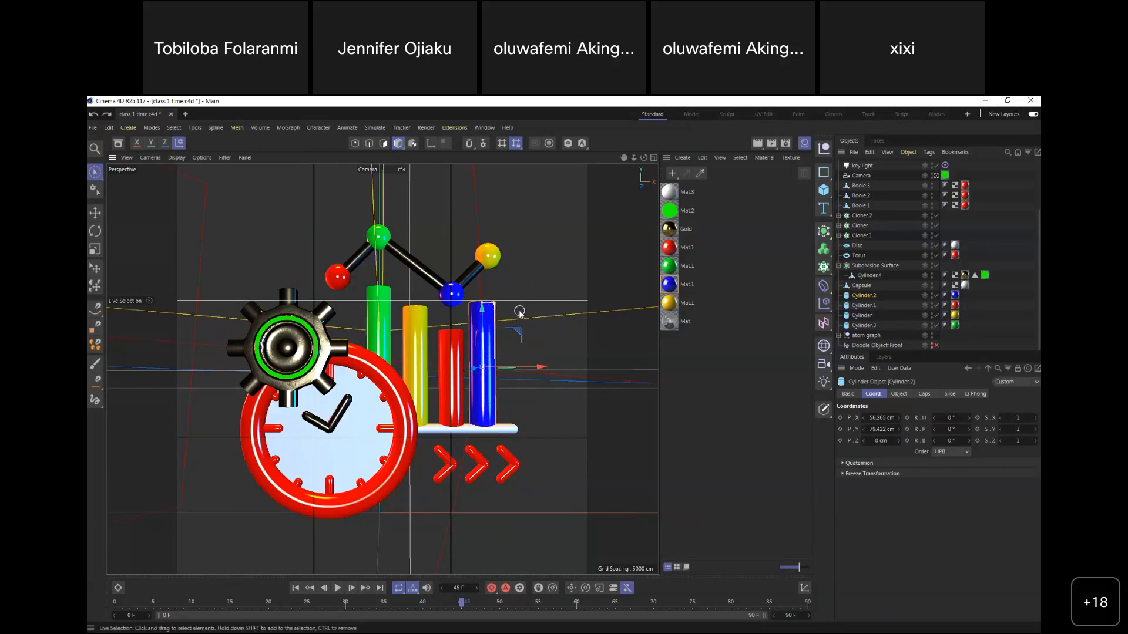
key("l")
left_click_drag(484, 310, 487, 327)
key("ctrl+z")
key("c")
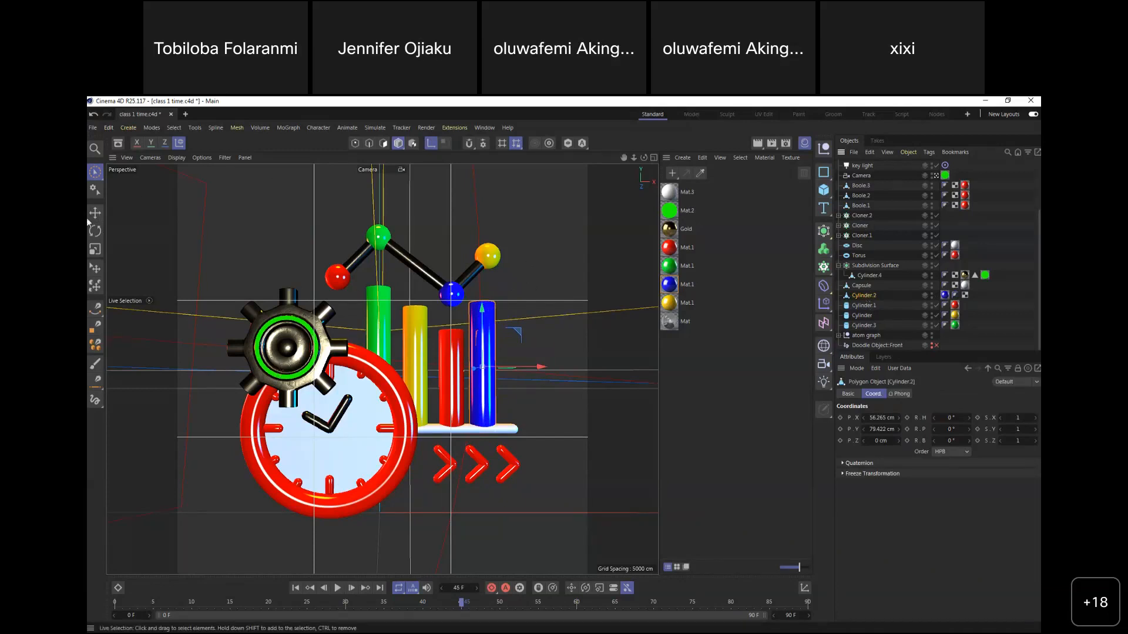
Leave the scene camera and, in polygon mode, select polygons on the blue bar in the maximized Front view
left_click(383, 143)
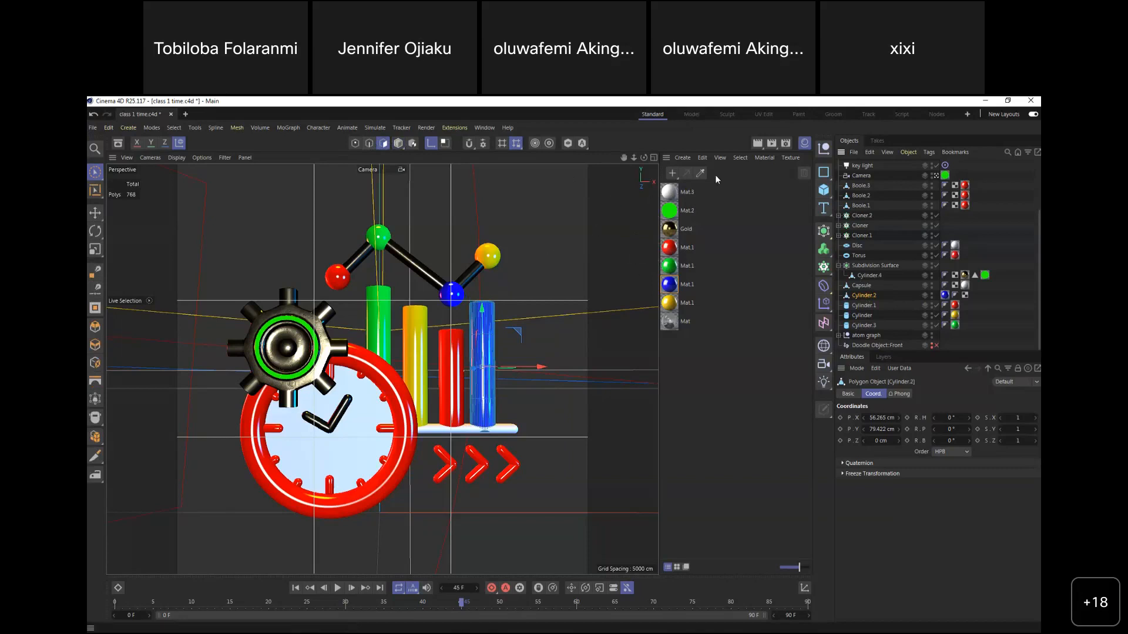
left_click(936, 175)
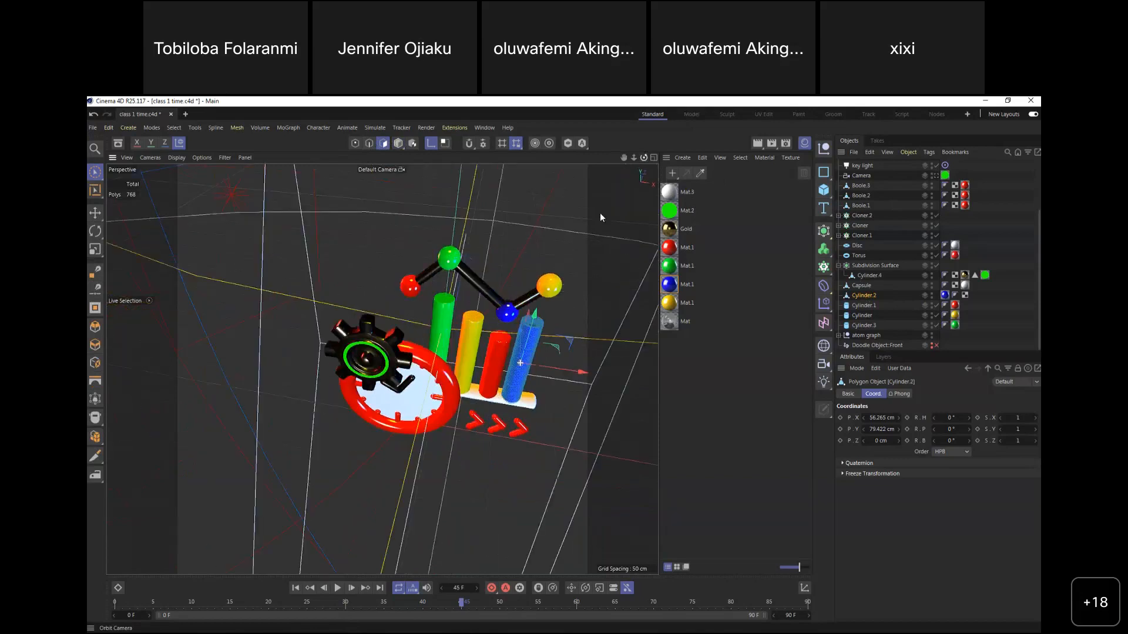
left_click_drag(518, 147, 403, 121)
left_click_drag(634, 158, 671, 147)
left_click(654, 157)
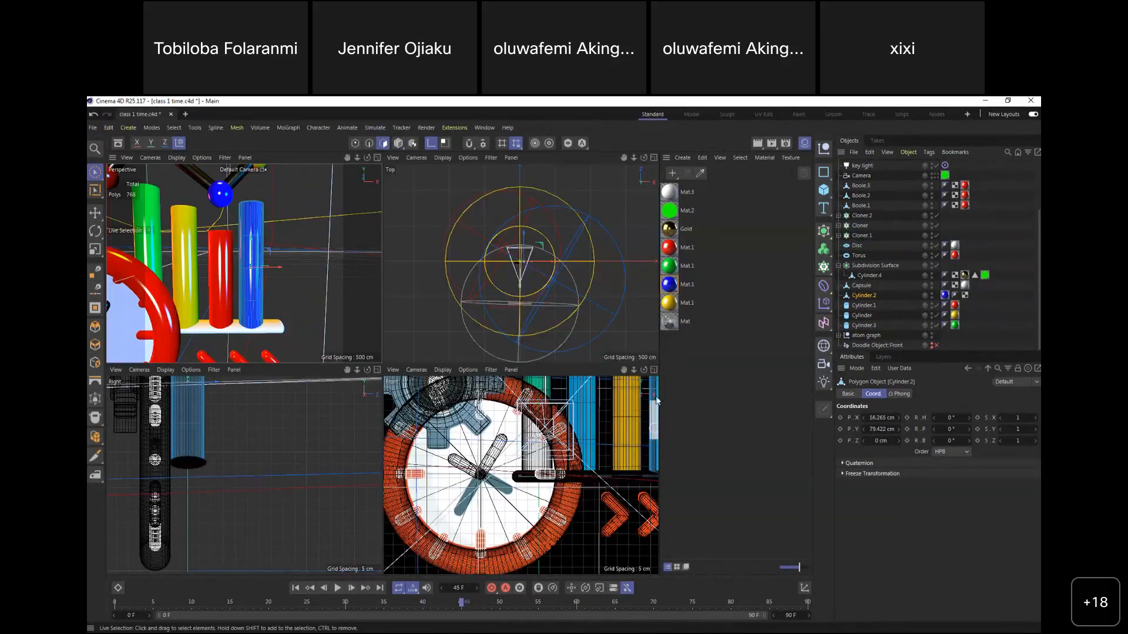
left_click(653, 370)
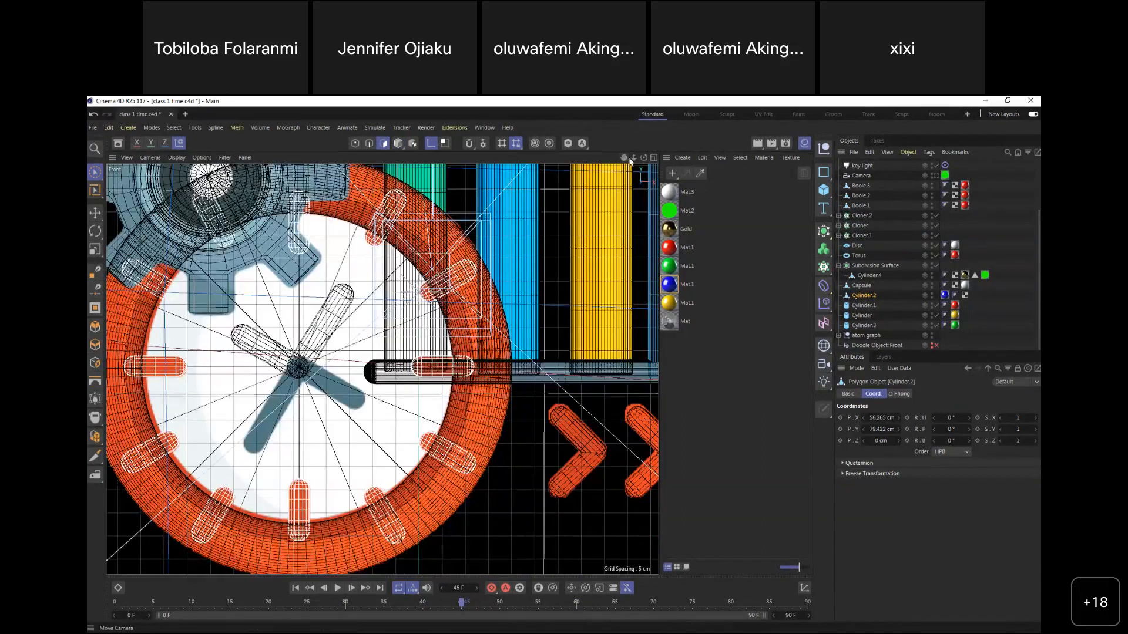
left_click_drag(627, 167, 614, 181)
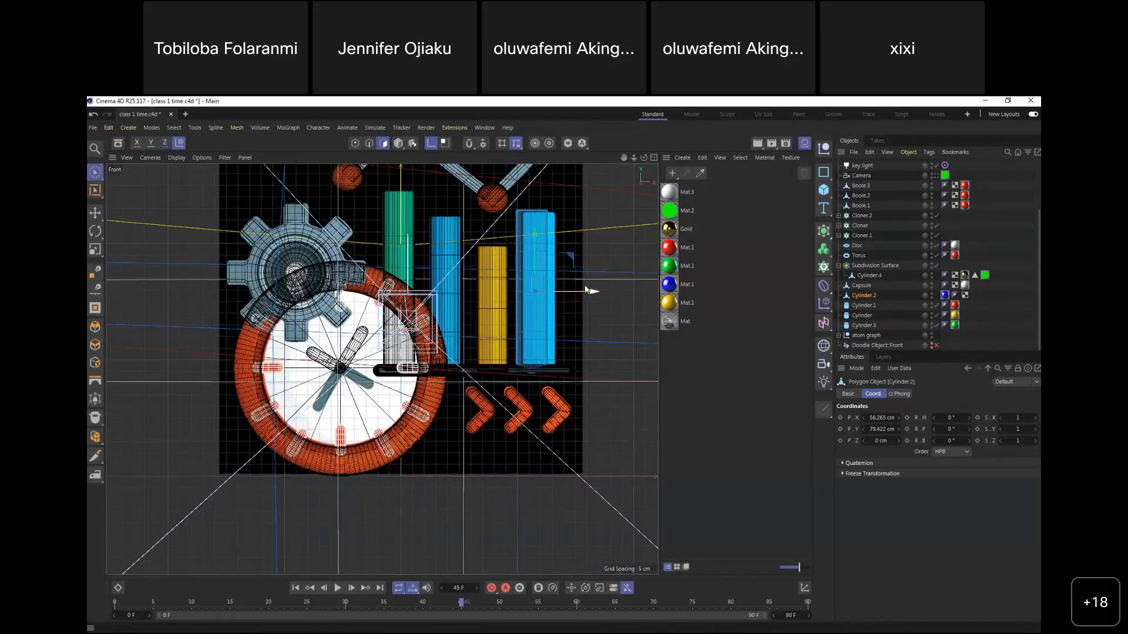
left_click(430, 142)
left_click(534, 311)
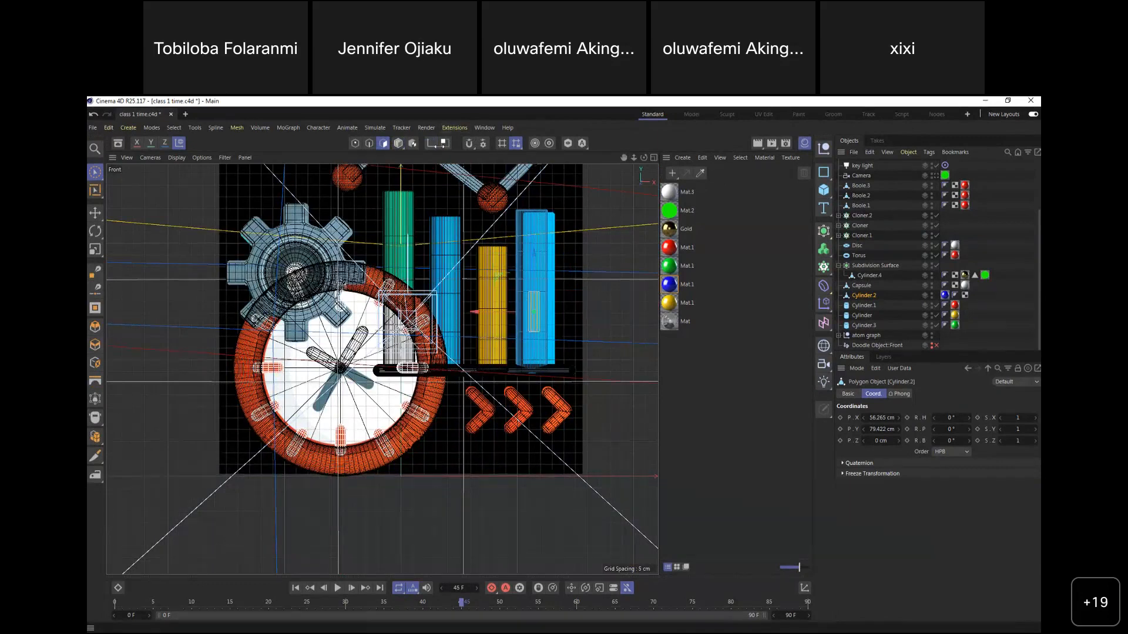
Move the whole blue bar along X to about 59.27 cm and return to the four-view layout
left_click(402, 144)
left_click_drag(581, 291, 594, 290)
left_click(653, 157)
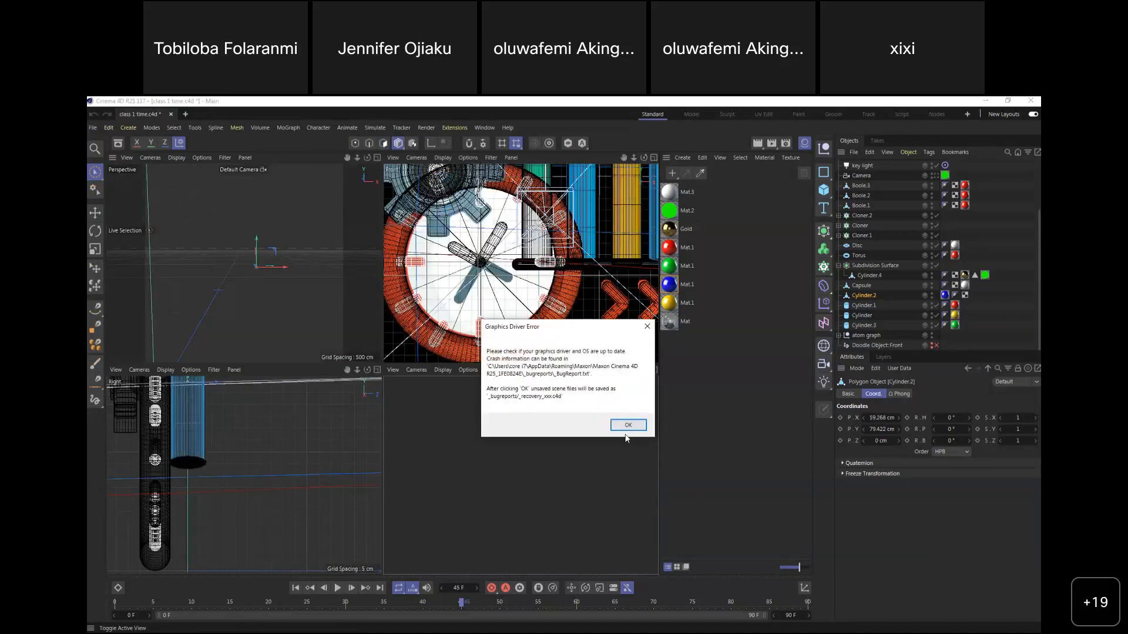
Dismiss the graphics driver error, relaunch Maxon Cinema 4D 25 and close the bug report and Quick Start dialogs without sending anything
left_click(627, 426)
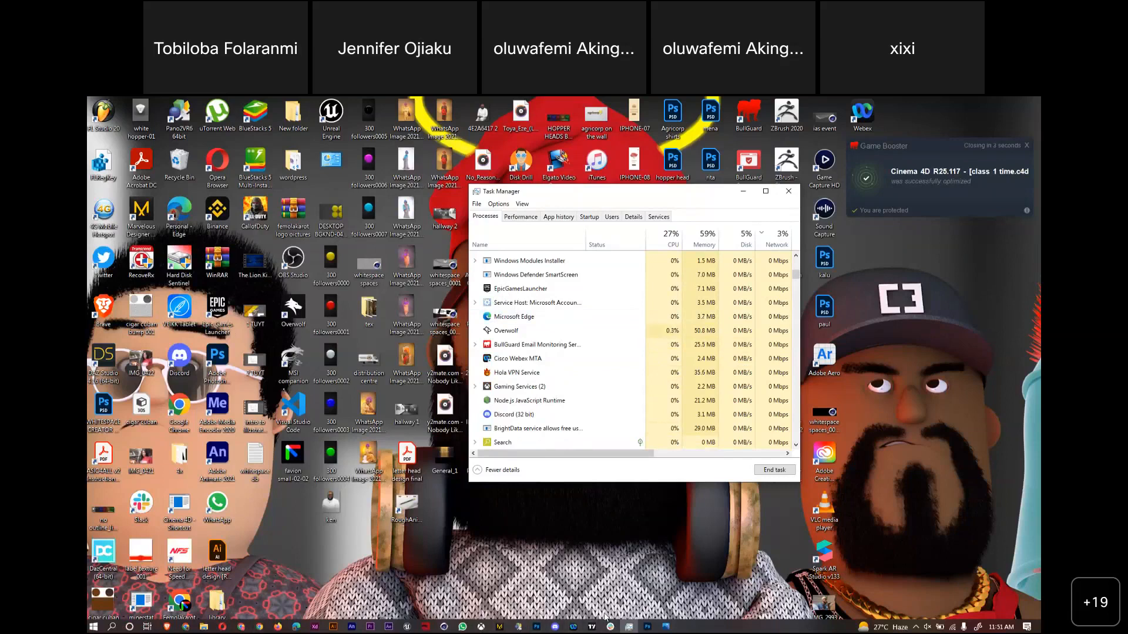
key("super")
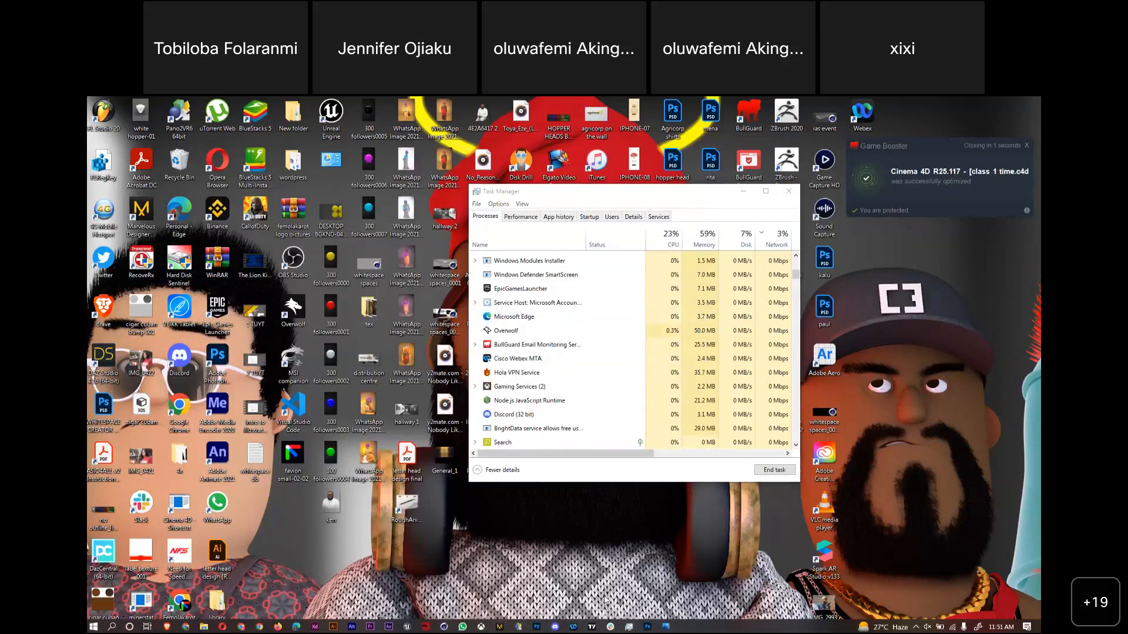
type("cin")
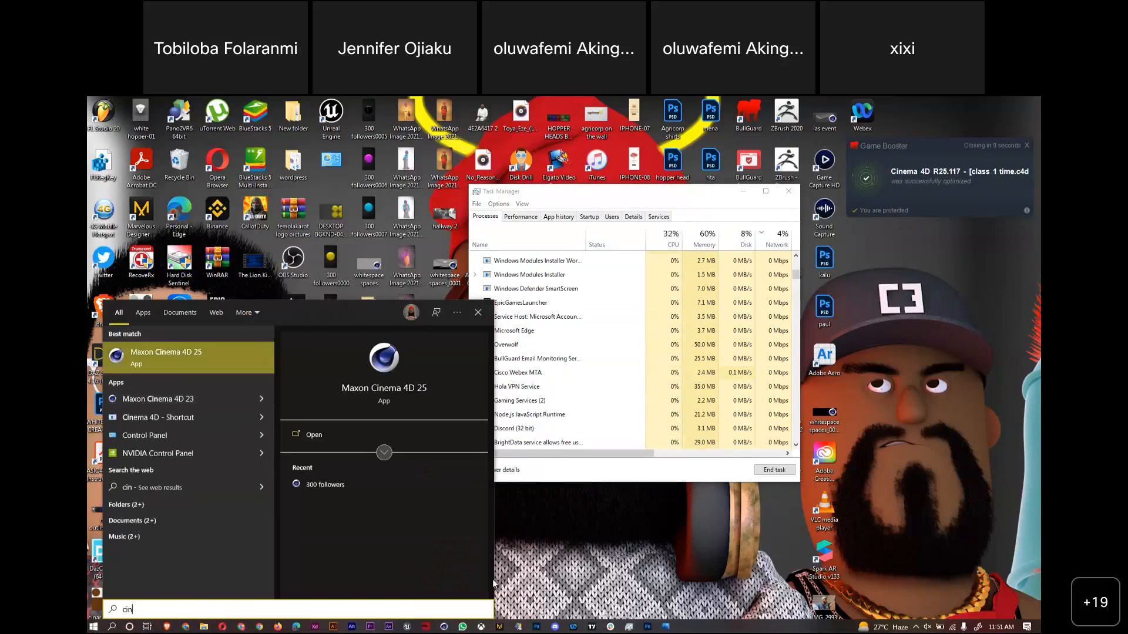
left_click(176, 356)
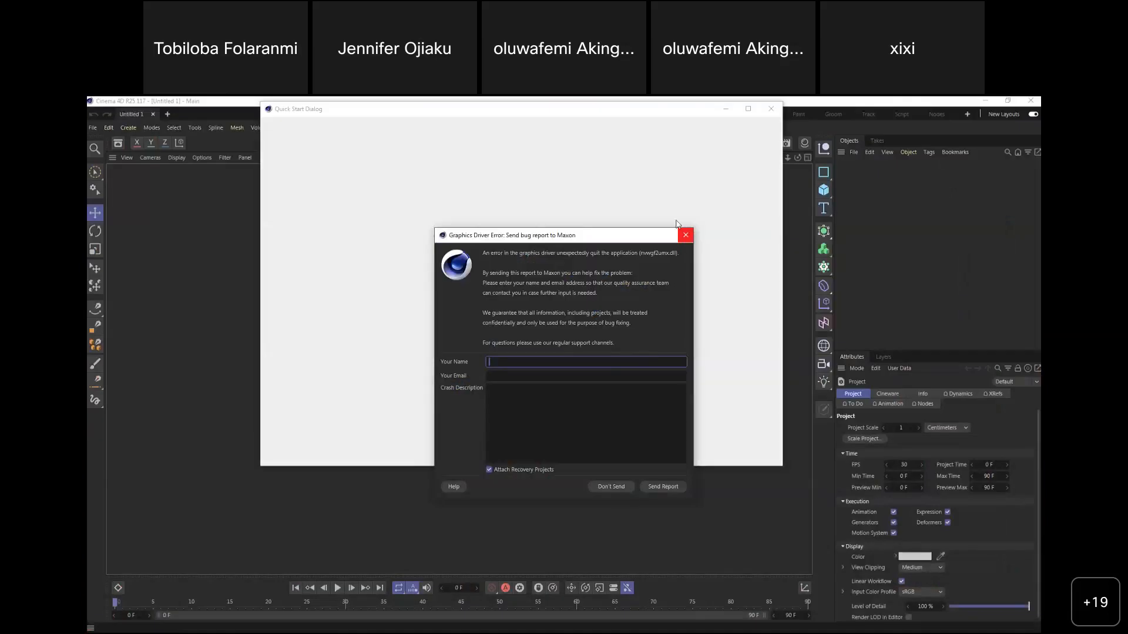
left_click(685, 235)
left_click(771, 108)
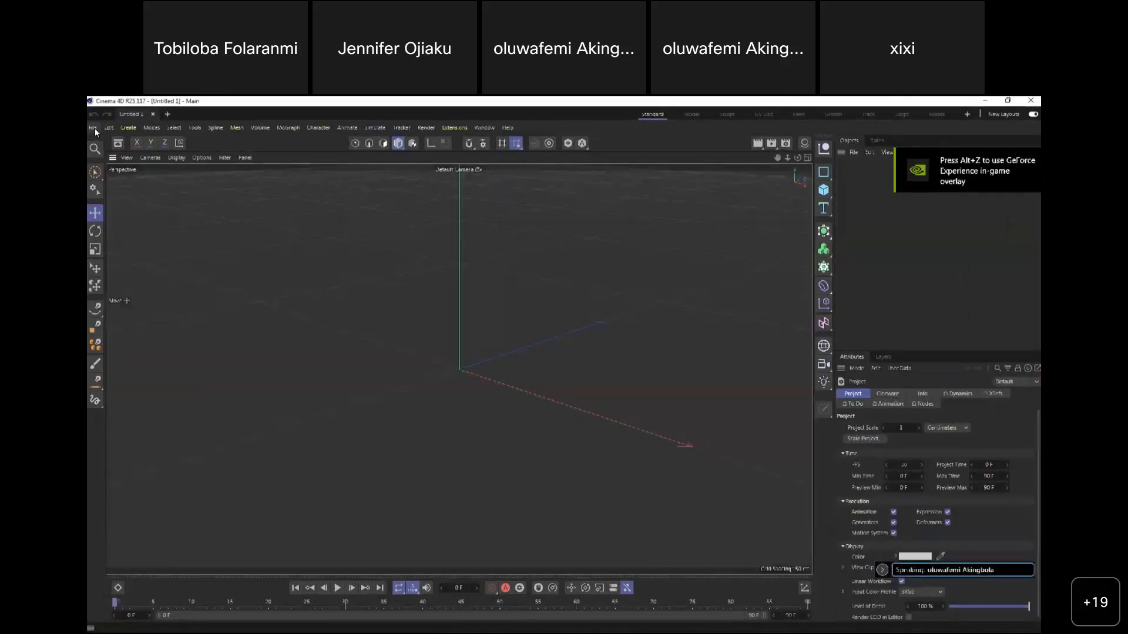
Reopen the recent project class 1 time.c4d
left_click(93, 128)
mouse_move(185, 168)
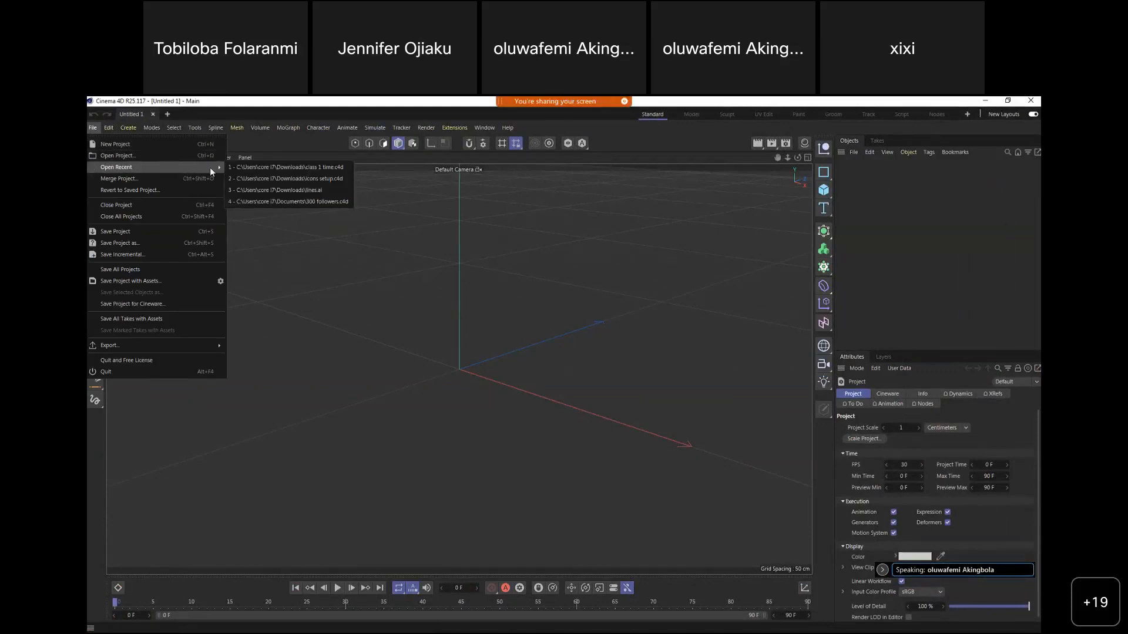
left_click(298, 167)
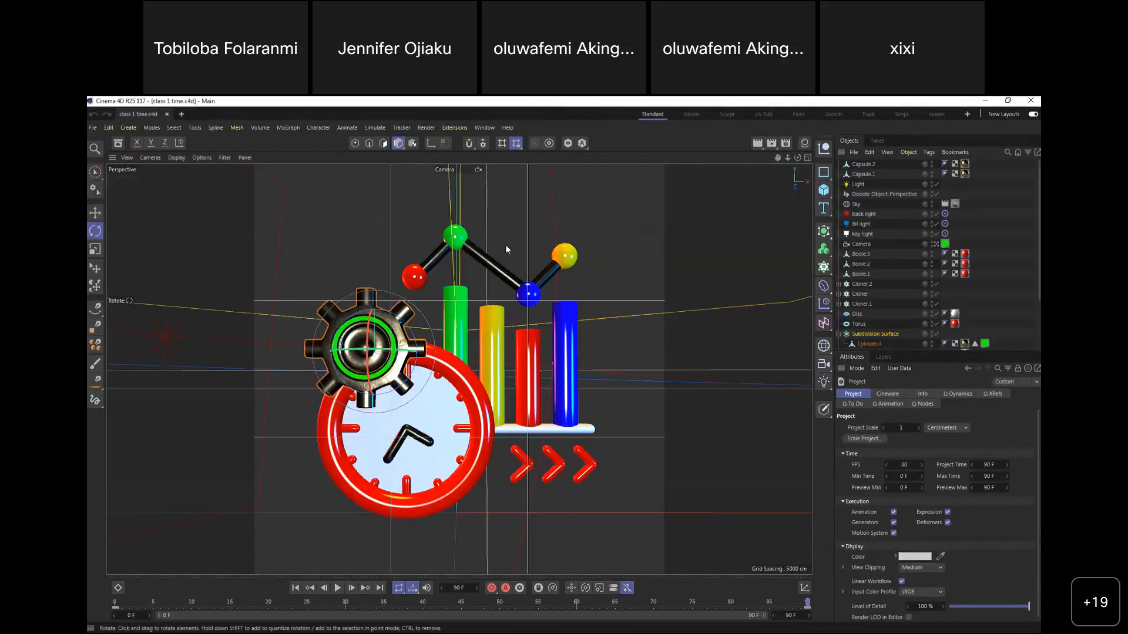
Make the blue bar cylinder editable and leave the scene camera
left_click(567, 349)
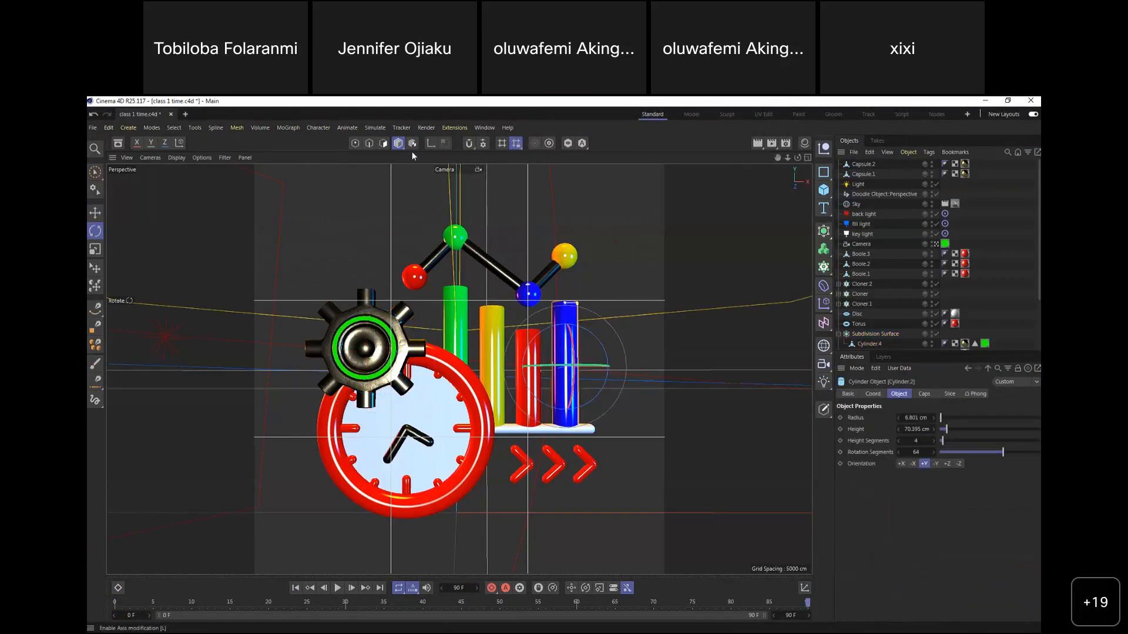
left_click(95, 172)
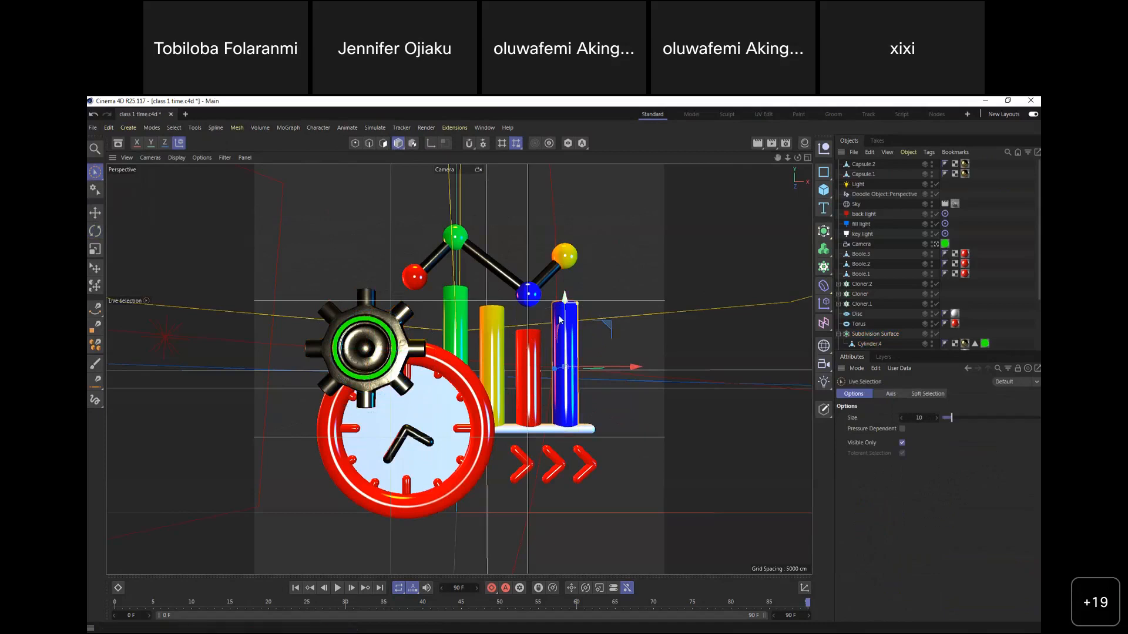
key("c")
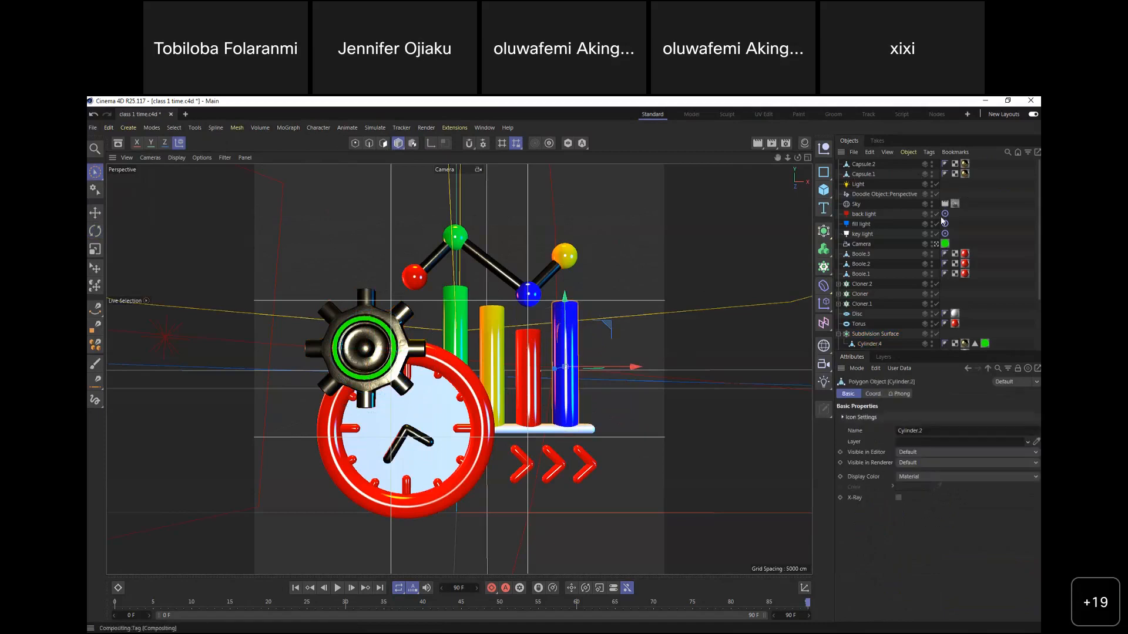
left_click(936, 244)
In polygon mode, select the top cap polygons of the blue bar in the maximized perspective view
left_click(806, 157)
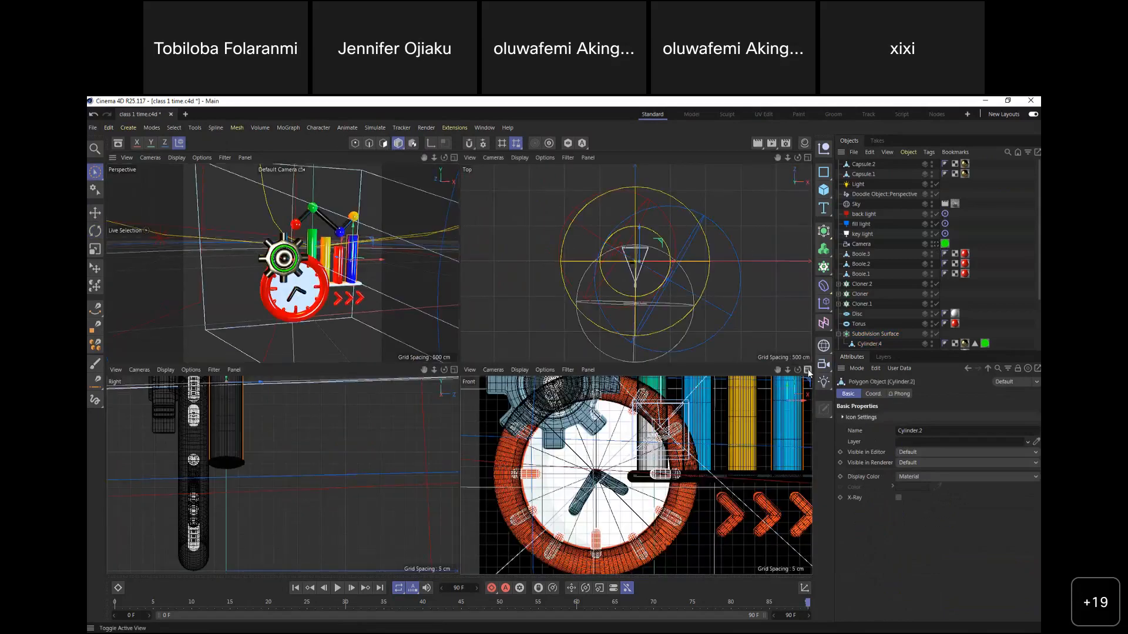
left_click(808, 371)
scroll(773, 188, "down", 5)
scroll(773, 188, "up", 1)
left_click_drag(773, 189, 702, 160)
left_click(808, 157)
left_click(455, 157)
left_click_drag(787, 158, 483, 288)
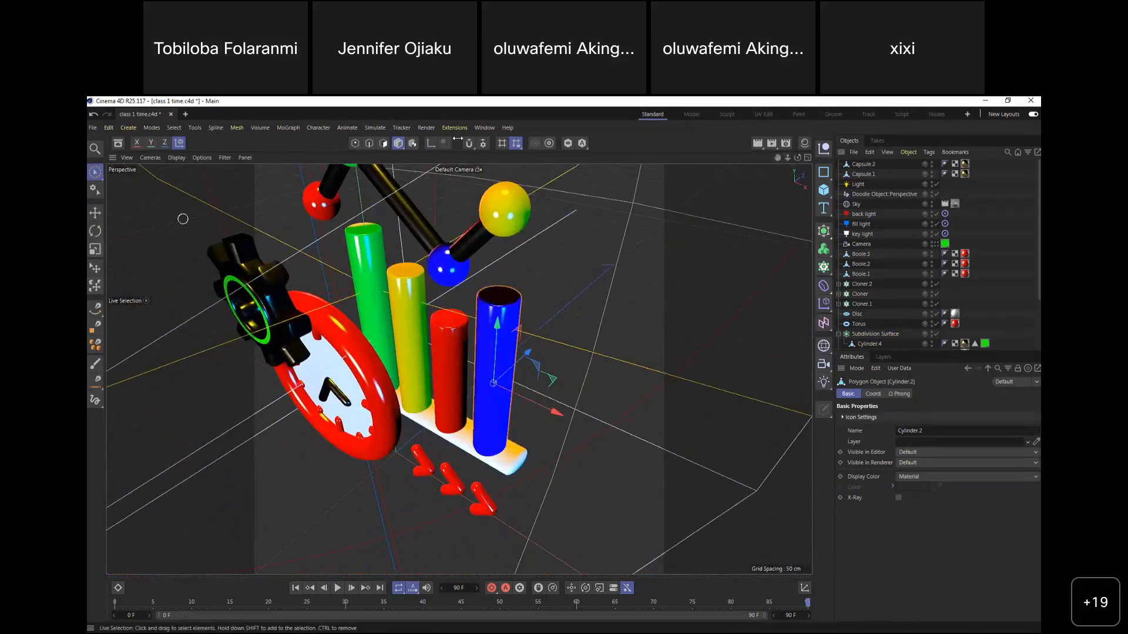
left_click(384, 142)
left_click(502, 297)
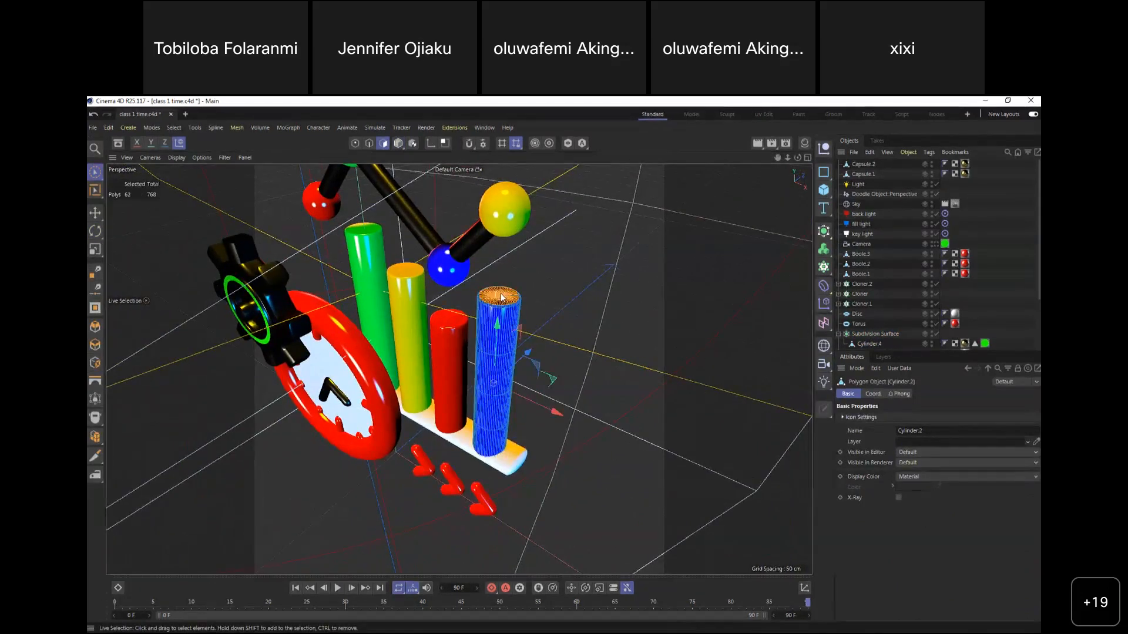
left_click_drag(505, 296, 493, 295)
Extend the cap selection on the blue bar to the polygons around its top rim with Loop Selection
left_click_drag(788, 158, 569, 310)
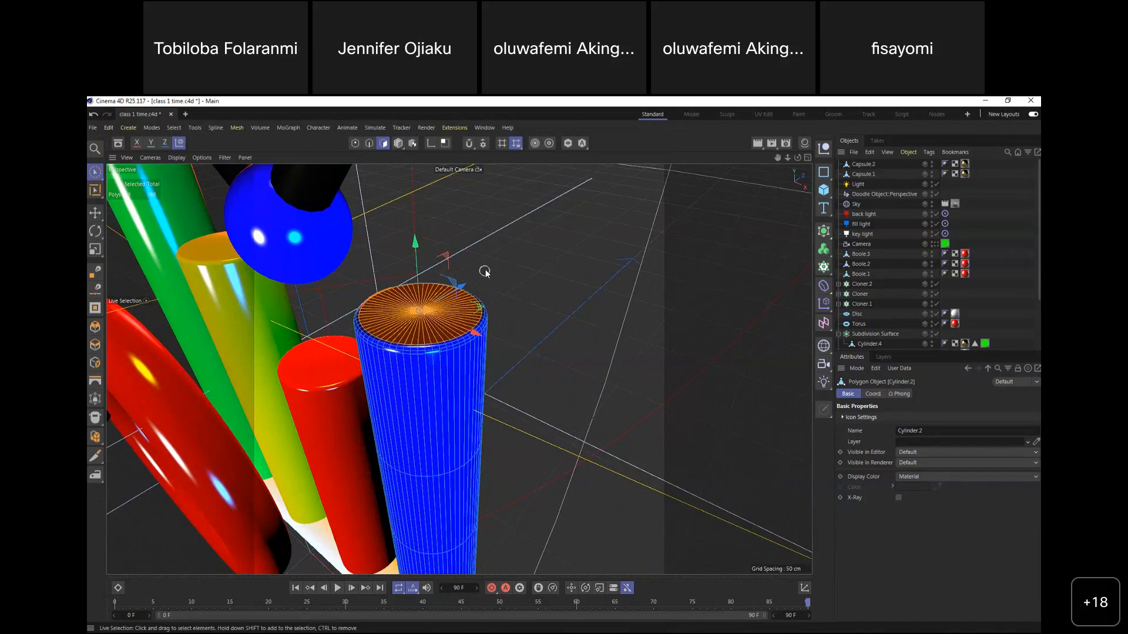
key("u")
key("l")
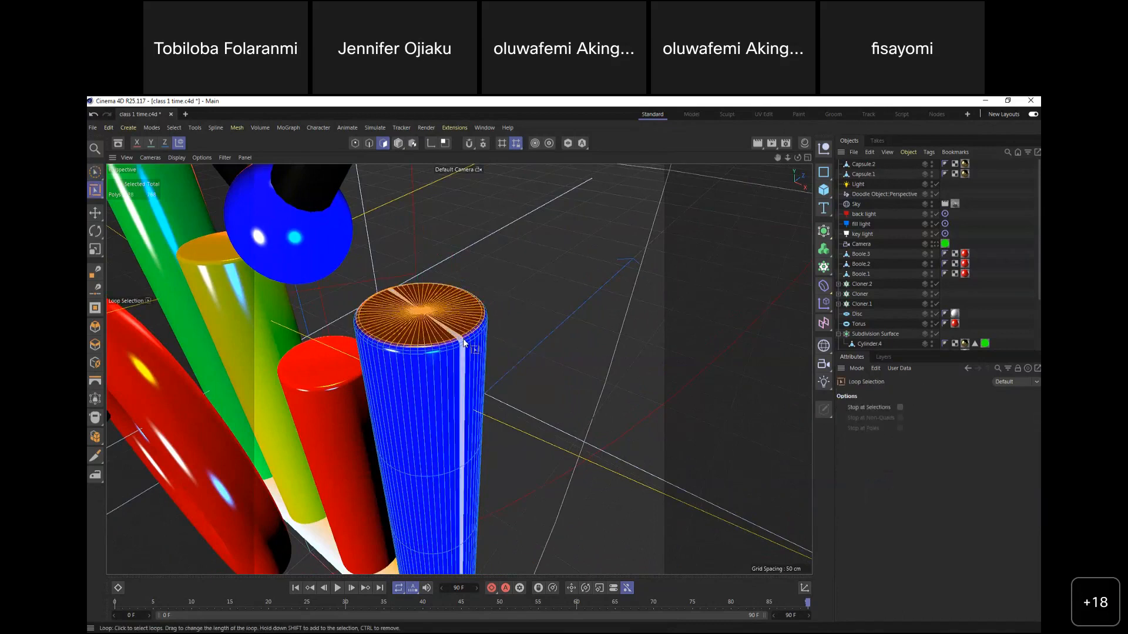
left_click(464, 343, "shift")
left_click_drag(788, 160, 734, 200)
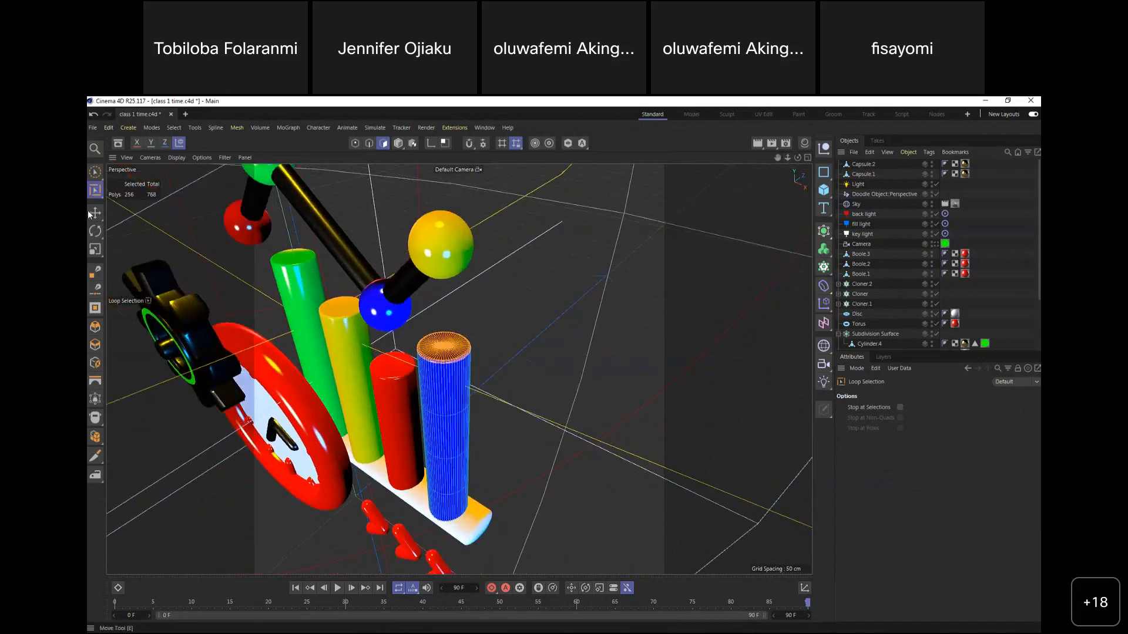
Lower the blue bar's selected top polygons along Y, and lower them further at frame 45
left_click(92, 213)
left_click_drag(444, 291, 445, 312)
left_click_drag(799, 158, 822, 109)
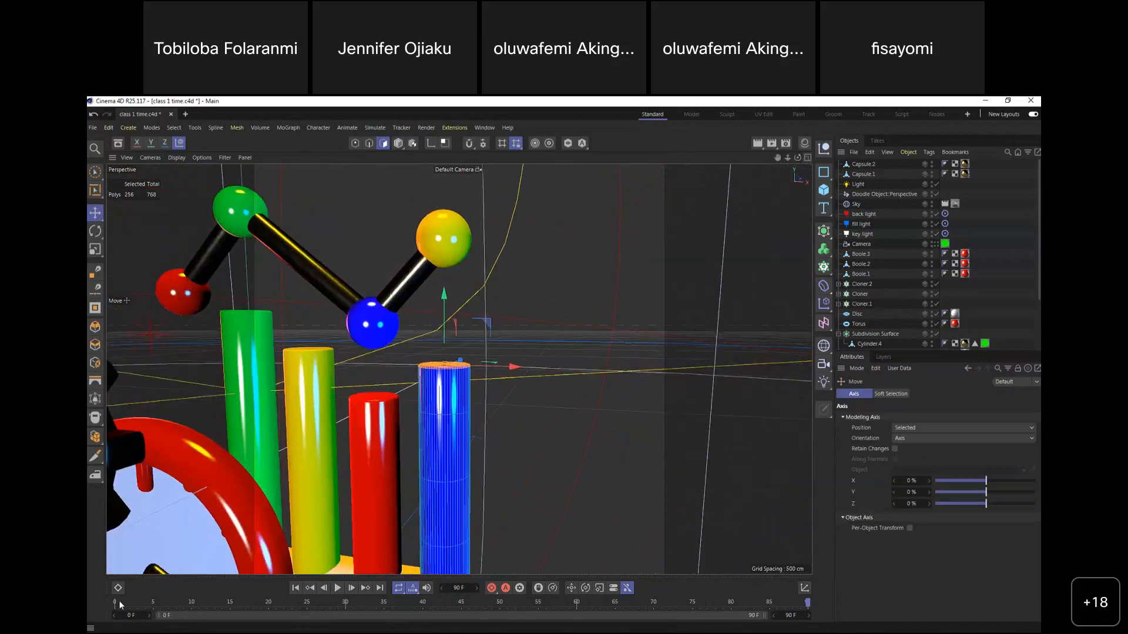
left_click(111, 604)
left_click_drag(262, 610, 461, 602)
mouse_move(444, 322)
left_mouse_down()
mouse_move(445, 354)
mouse_move(444, 329)
mouse_move(445, 342)
left_mouse_up()
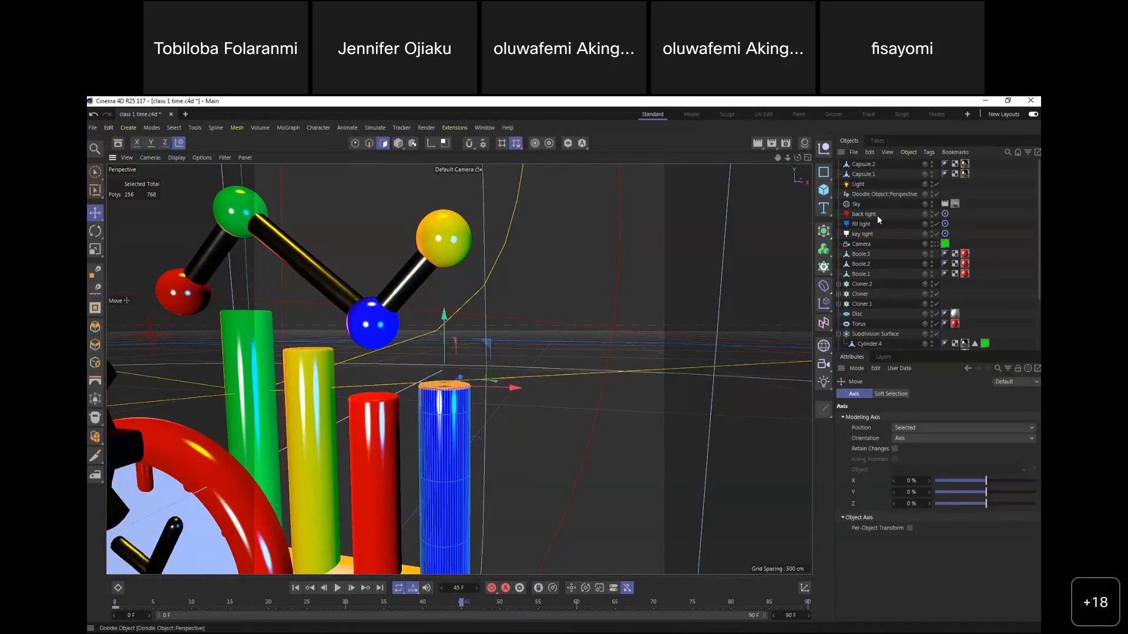
Open the coordinates of Cylinder.2, nudge its top polygons and try altering its position values, undoing the last changes
scroll(873, 300, "down", 3)
left_click(874, 297)
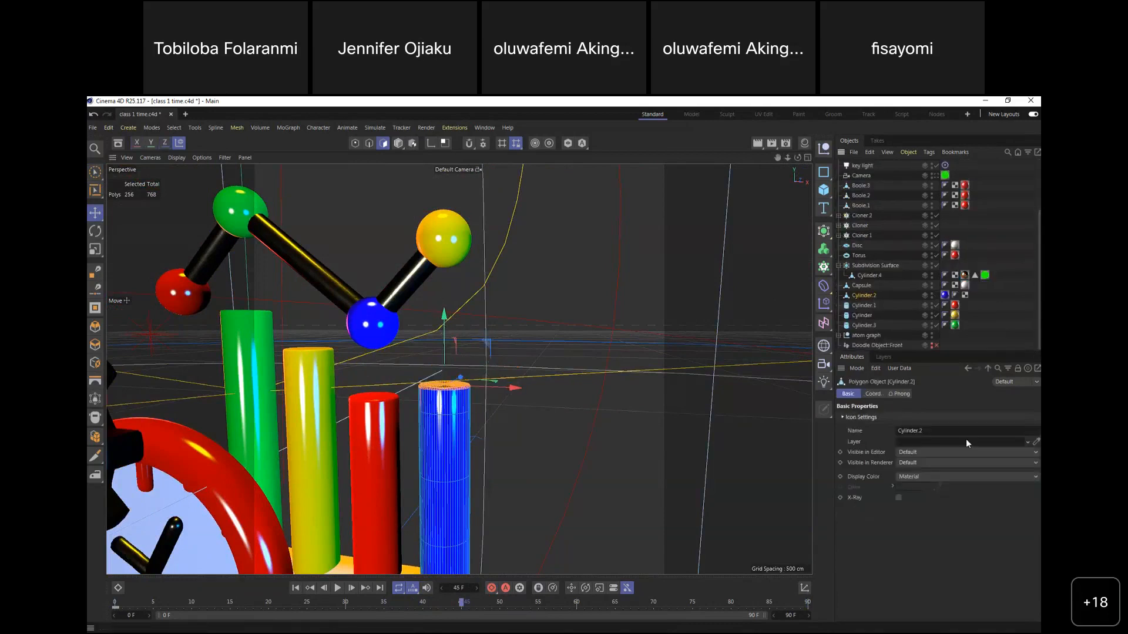
left_click(868, 394)
mouse_move(445, 346)
left_mouse_down()
mouse_move(446, 310)
mouse_move(445, 347)
left_mouse_up()
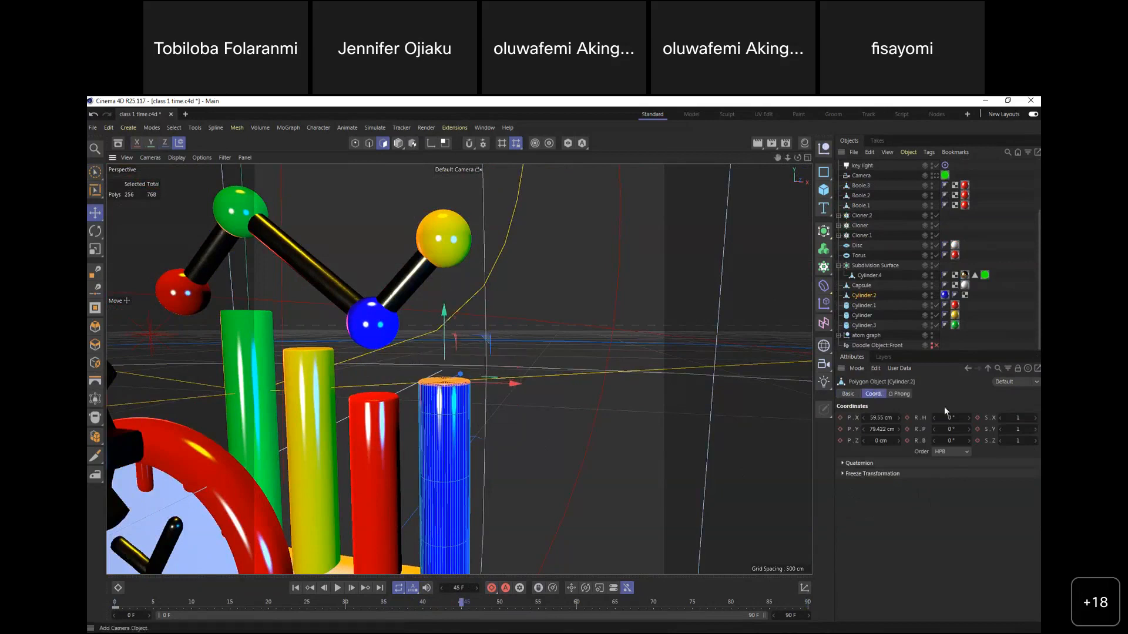
mouse_move(874, 418)
left_mouse_down()
mouse_move(903, 418)
mouse_move(881, 414)
mouse_move(883, 430)
mouse_move(898, 429)
mouse_move(864, 432)
mouse_move(893, 440)
mouse_move(873, 440)
left_mouse_up()
key("ctrl+z")
key("ctrl+z")
Lower the blue bar's top polygons again, record a keyframe at frame 45 and check it by scrubbing the timeline
left_click(845, 464)
left_click(843, 488)
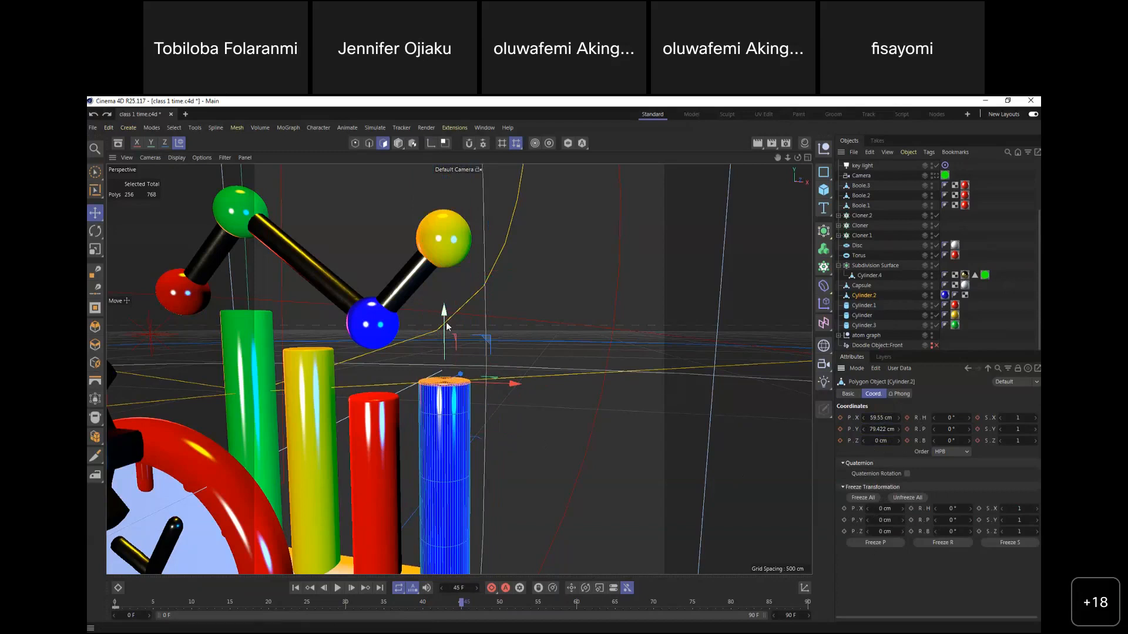
left_click_drag(446, 320, 452, 342)
left_click(491, 589)
mouse_move(461, 603)
left_mouse_down()
mouse_move(336, 607)
mouse_move(442, 615)
mouse_move(114, 611)
mouse_move(480, 620)
left_mouse_up()
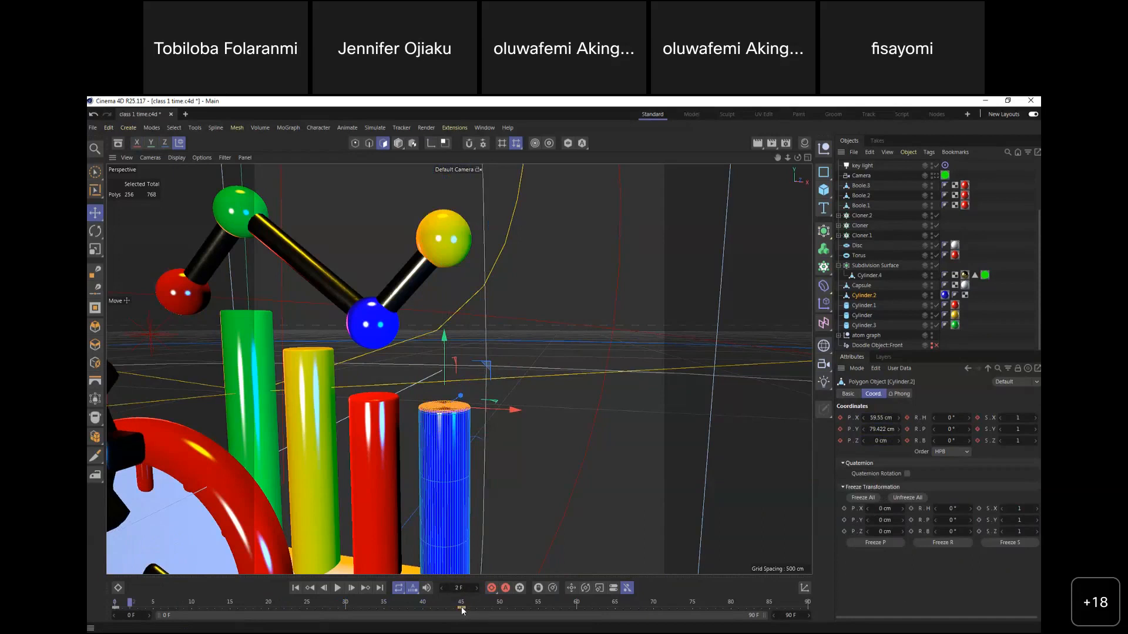
left_click(462, 608)
left_click(474, 600)
Undo the keyframe and all polygon edits back to the blue bar's original parametric cylinder
key("ctrl+z")
key("ctrl+z")
key("ctrl+z")
key("ctrl+z")
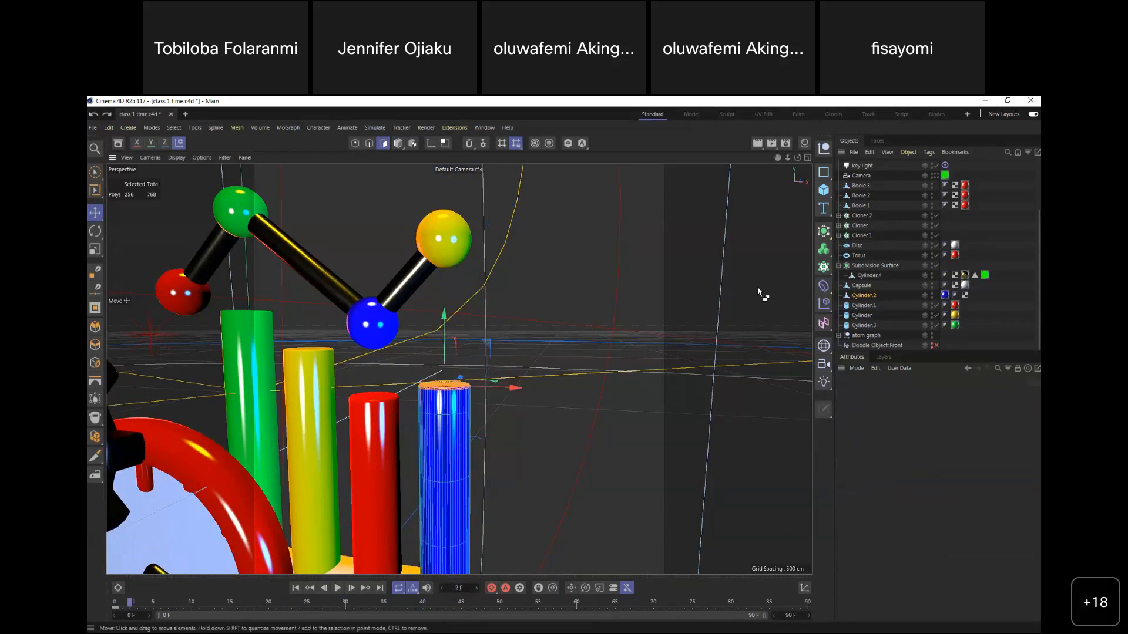
key("ctrl+z")
key("ctrl+z")
key("ctrl+z")
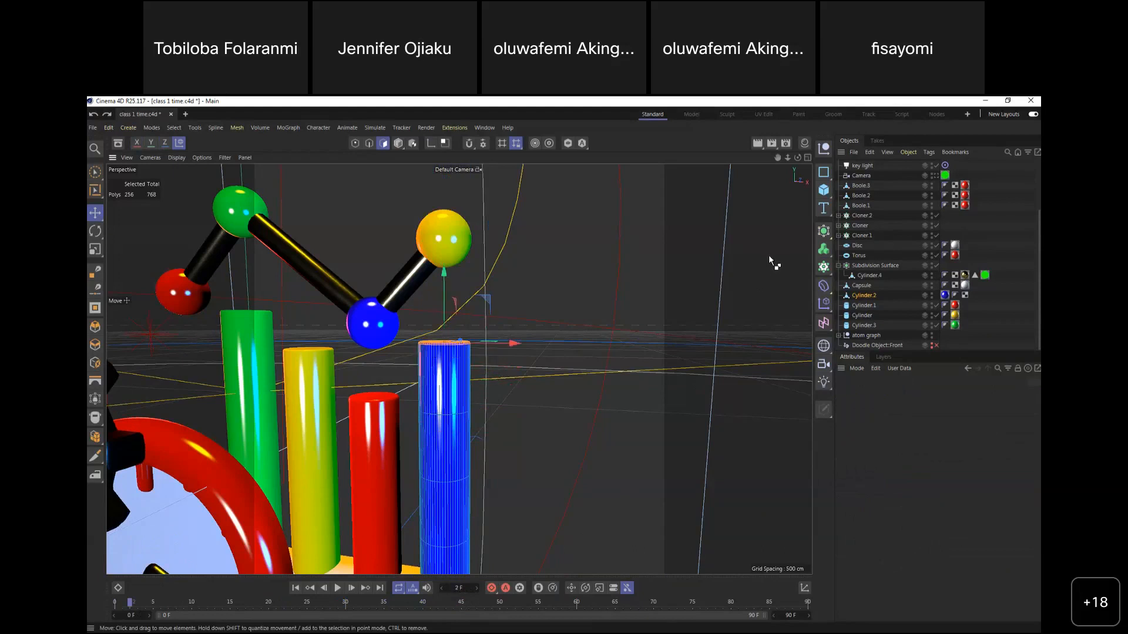
key("ctrl+z")
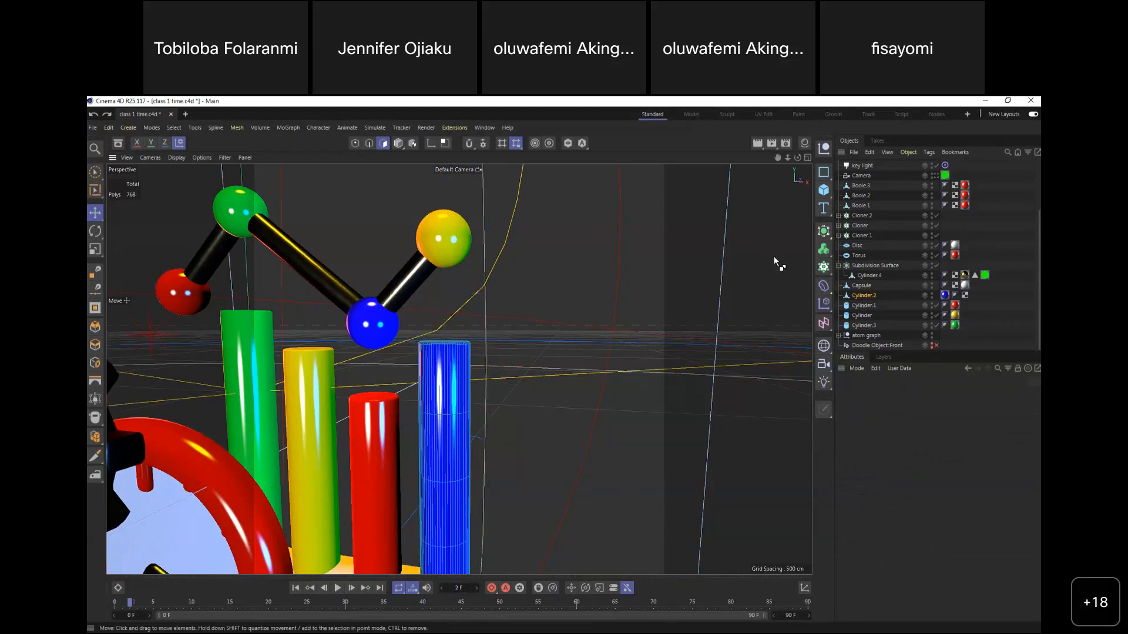
key("ctrl+z")
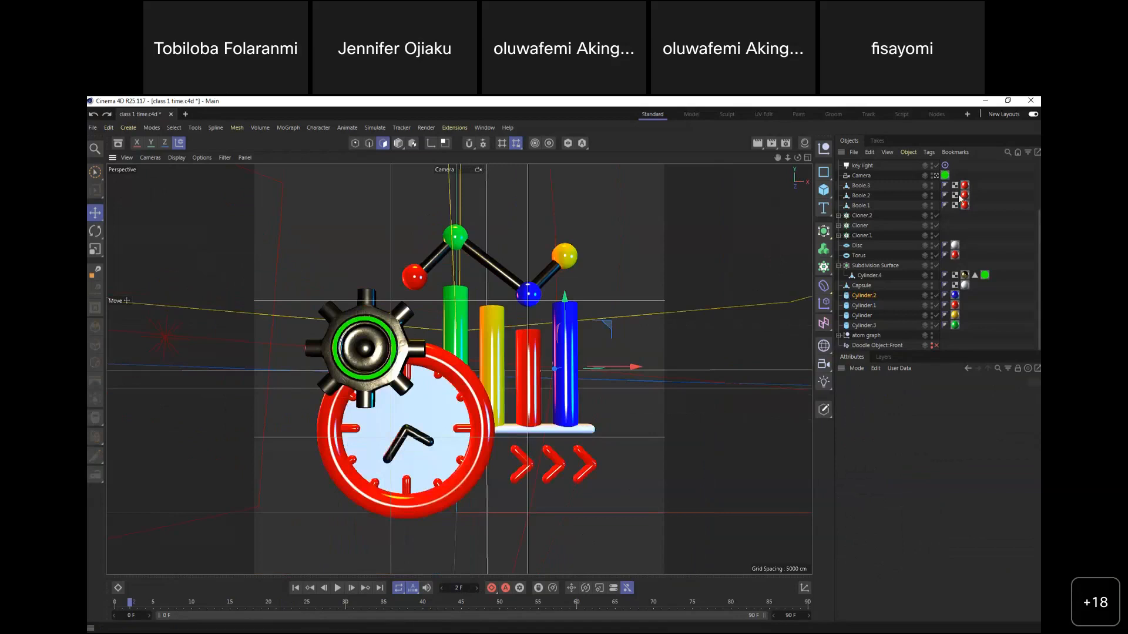
Leave the scene camera, shorten the blue bar slightly from its top in model mode, and save the project
left_click(937, 175)
mouse_move(800, 157)
left_mouse_down()
mouse_move(780, 221)
mouse_move(795, 191)
mouse_move(798, 204)
mouse_move(781, 163)
mouse_move(792, 159)
mouse_move(782, 161)
left_mouse_up()
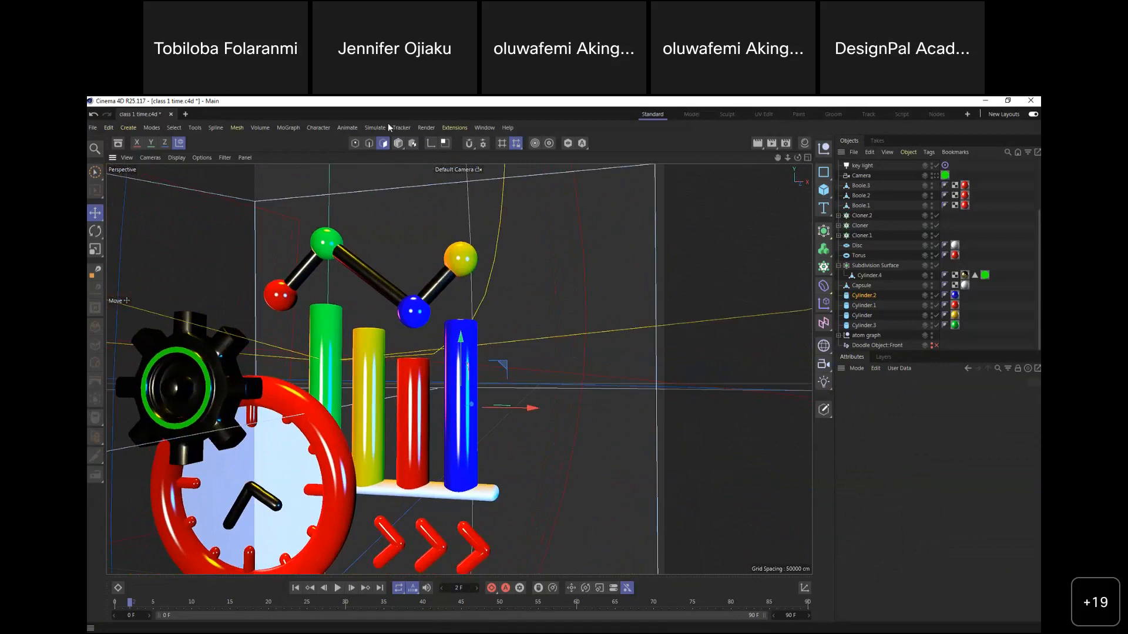
left_click(399, 144)
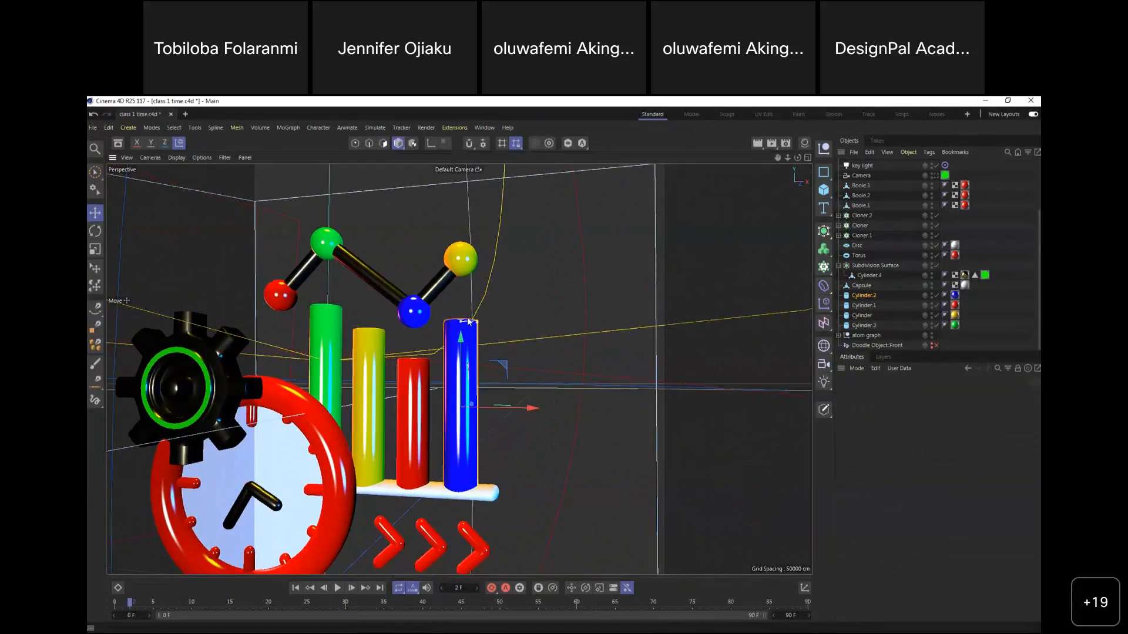
mouse_move(462, 323)
left_mouse_down()
mouse_move(468, 379)
mouse_move(476, 331)
left_mouse_up()
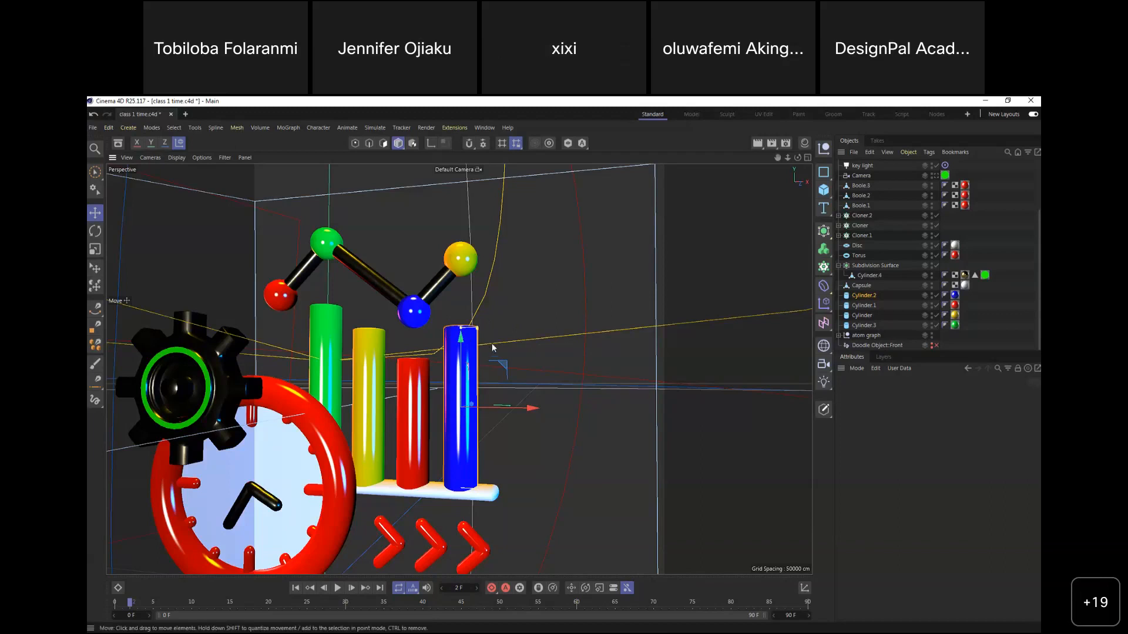
key("ctrl+s")
Make the blue bar Cylinder.2 editable, then try rotating it and undo the rotation
left_click(838, 266)
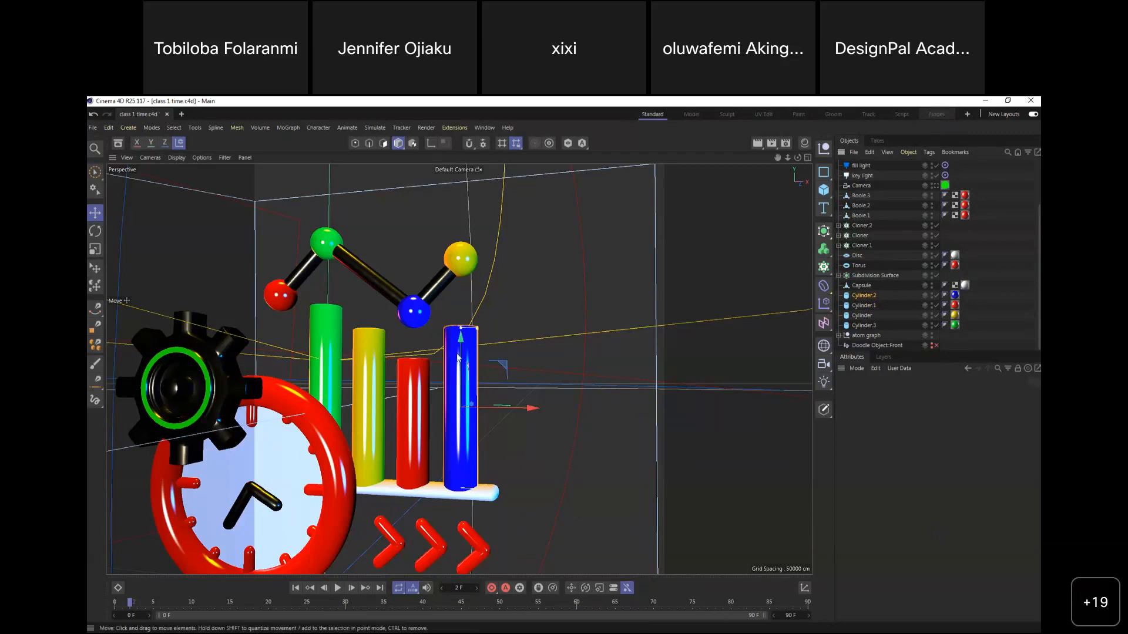
left_click(867, 299)
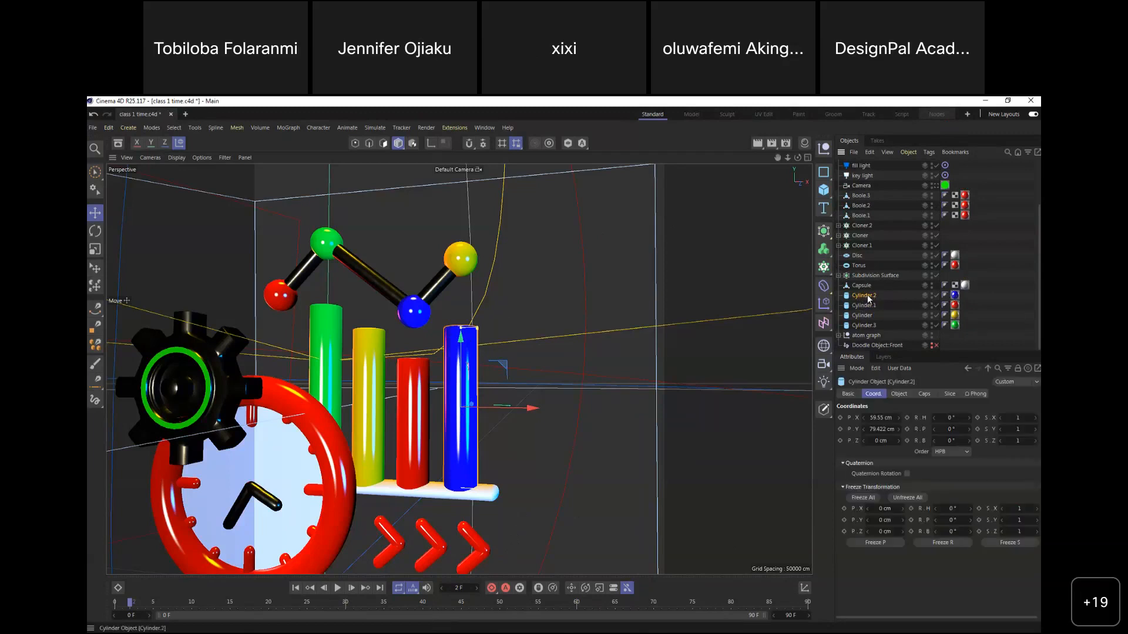
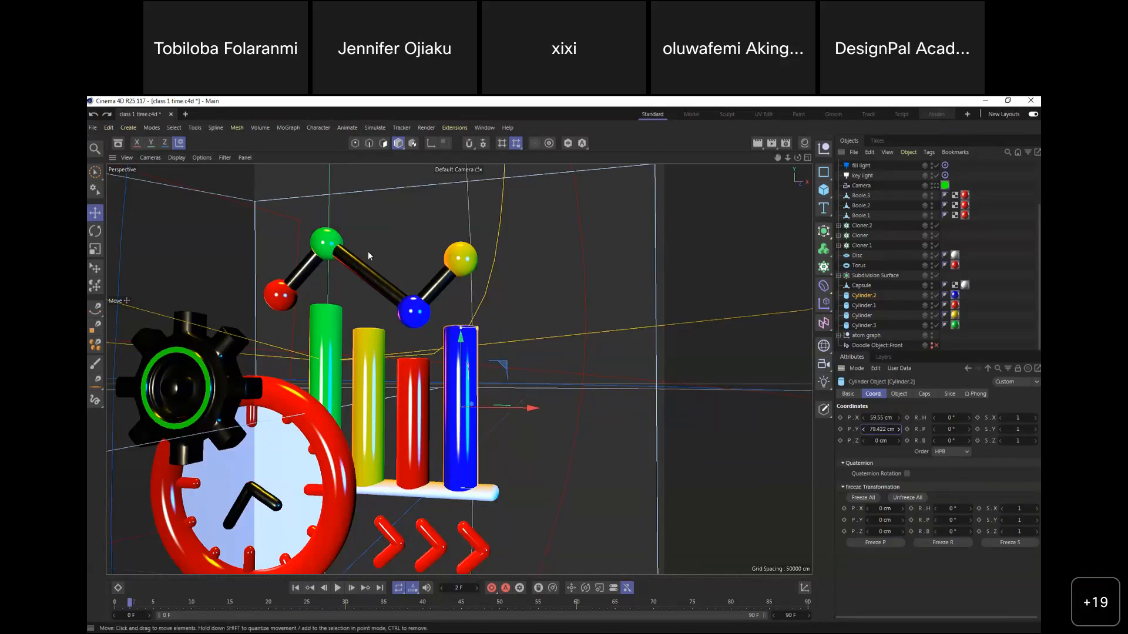
key("r")
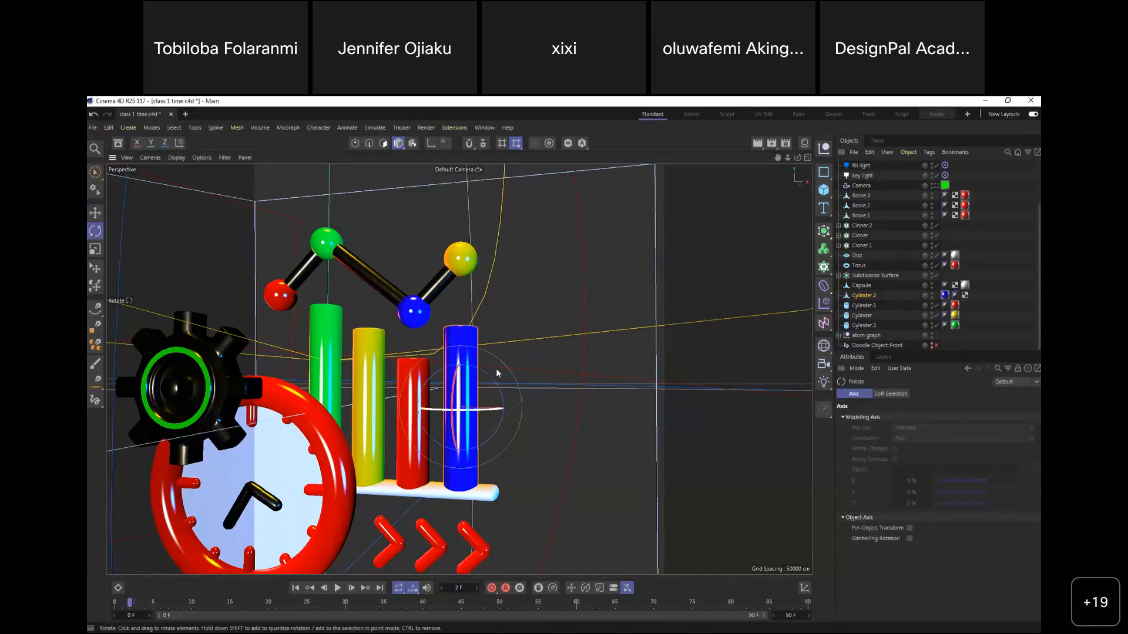
mouse_move(496, 388)
left_mouse_down()
mouse_move(503, 405)
mouse_move(511, 378)
left_mouse_up()
key("ctrl+z")
Enable axis modification and move the blue bar's axis down to its base at Y 45.897 cm
key("l")
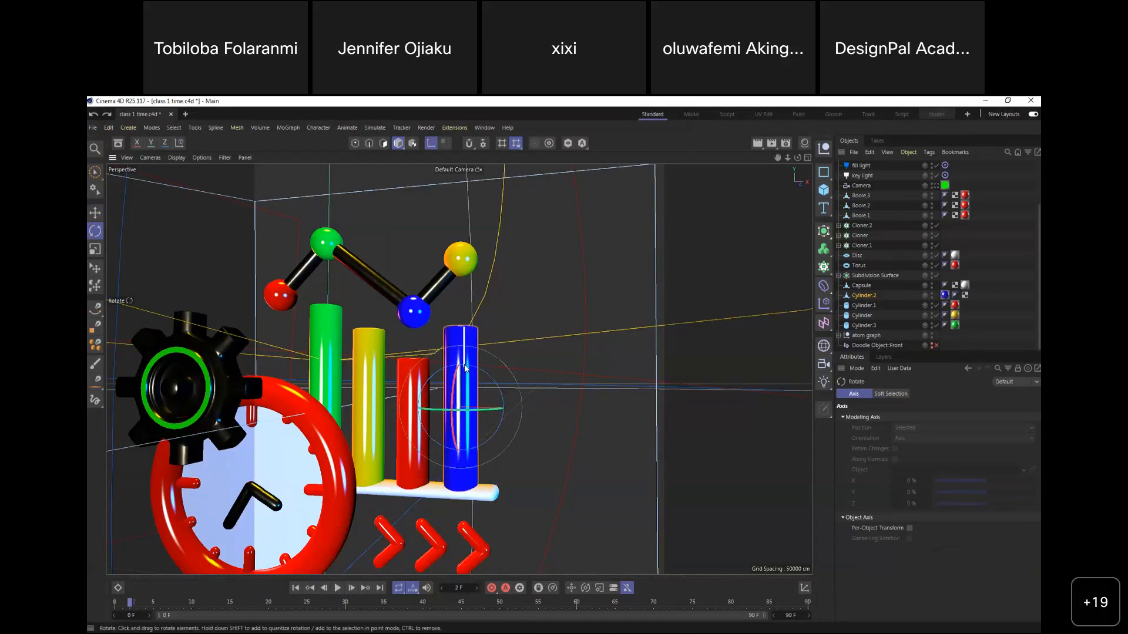
key("e")
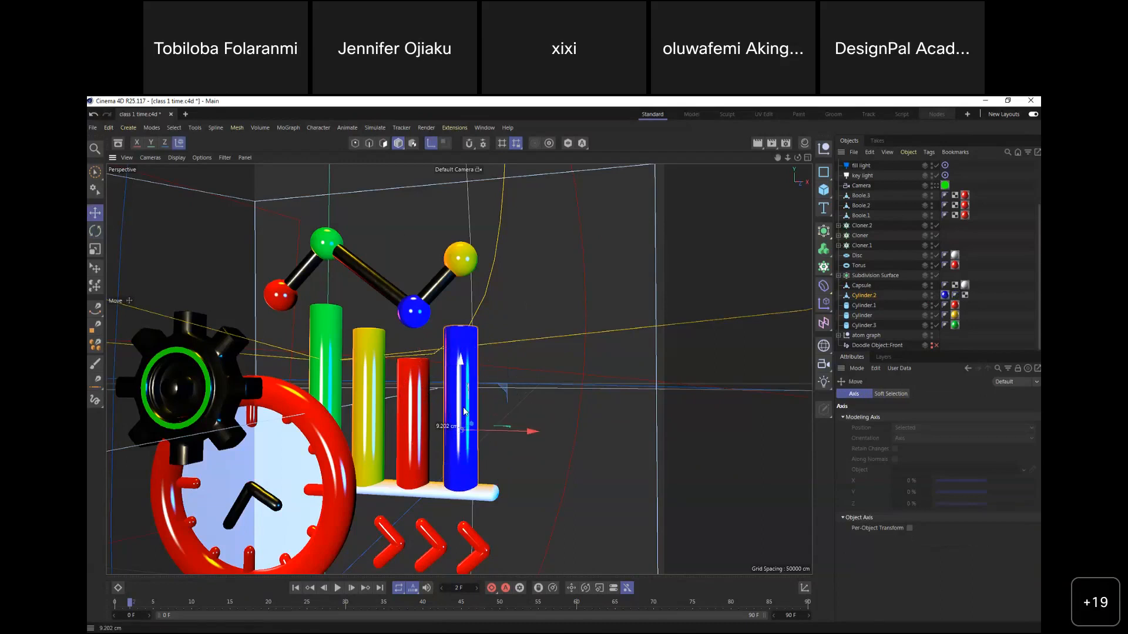
left_click_drag(463, 425, 464, 419)
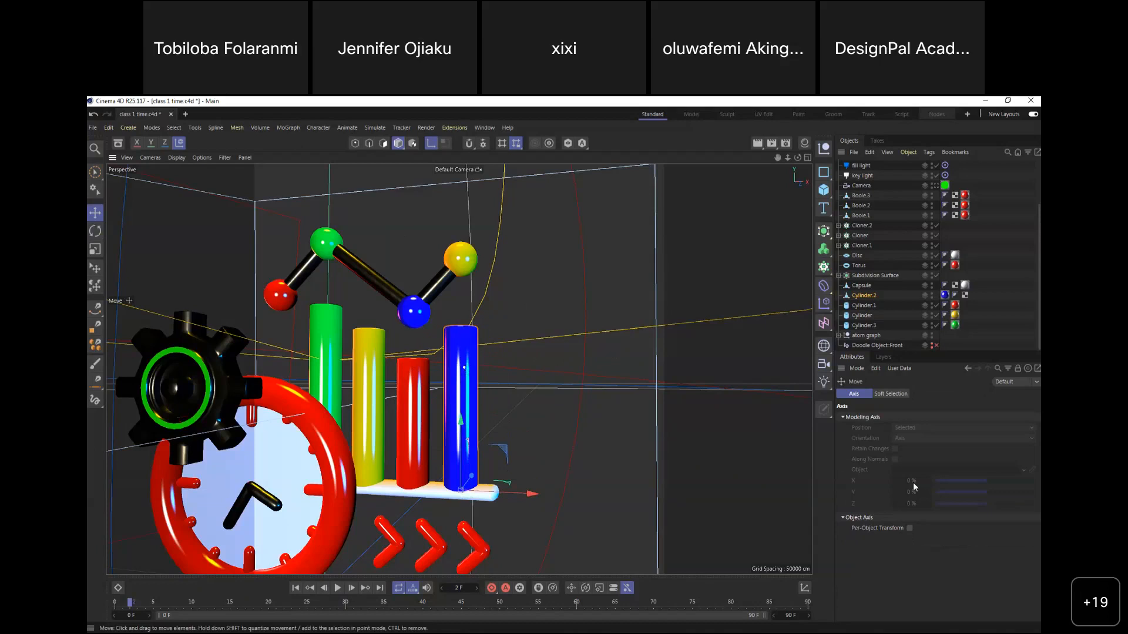
left_click(884, 294)
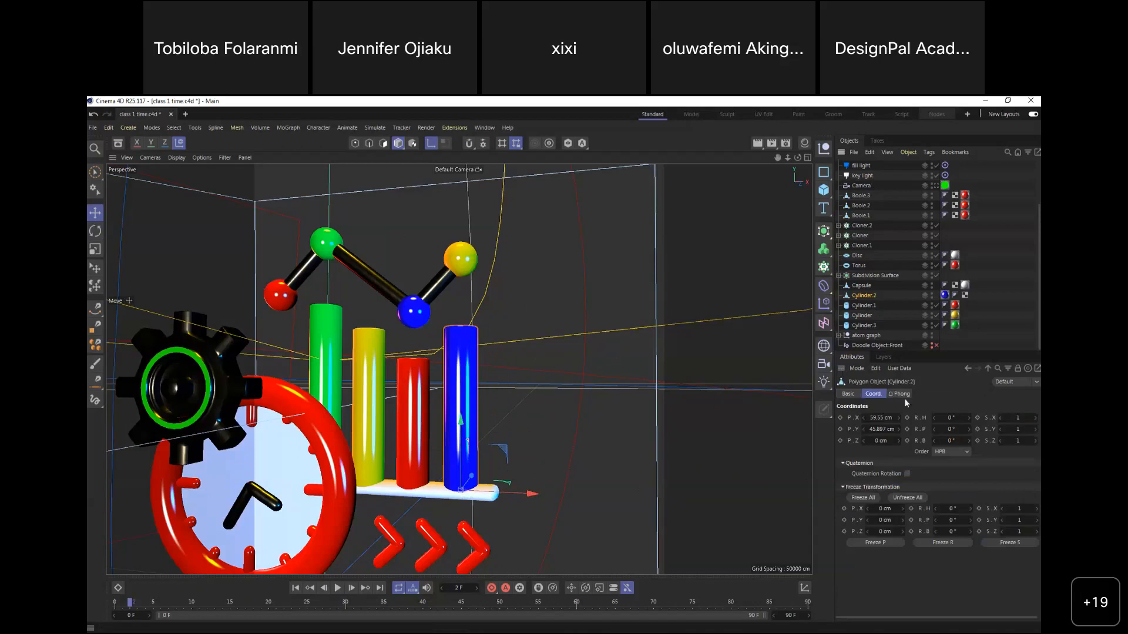
Scale the blue bar slightly along Y, then shrink it to a short stub at frame 45
key("t")
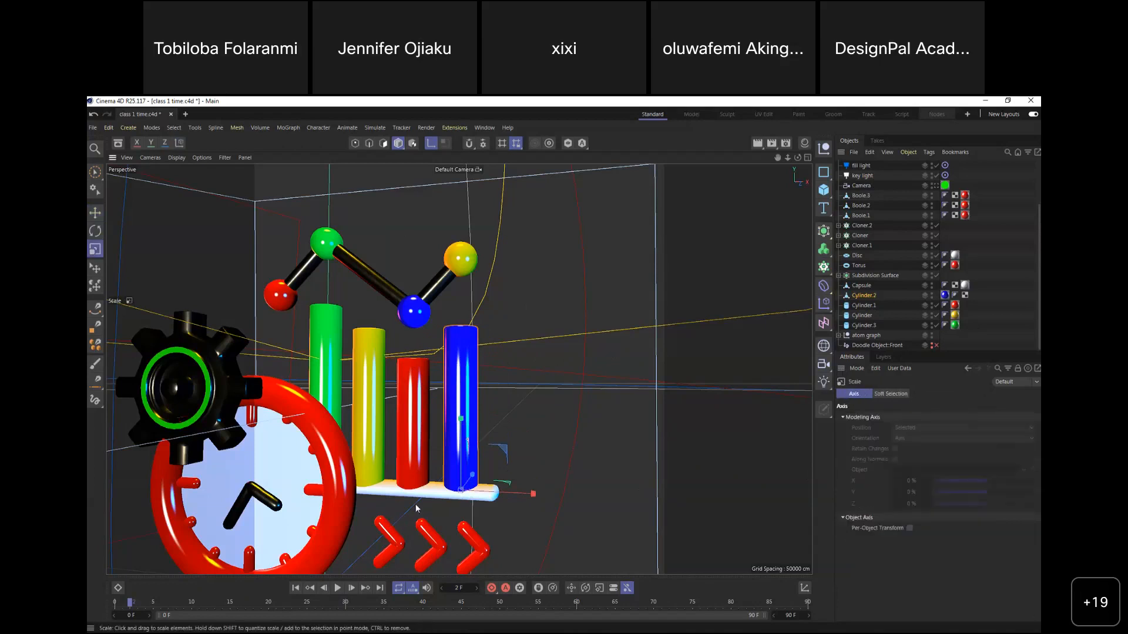
mouse_move(464, 420)
left_mouse_down()
mouse_move(465, 338)
mouse_move(467, 468)
mouse_move(469, 402)
left_mouse_up()
left_click_drag(127, 604, 100, 614)
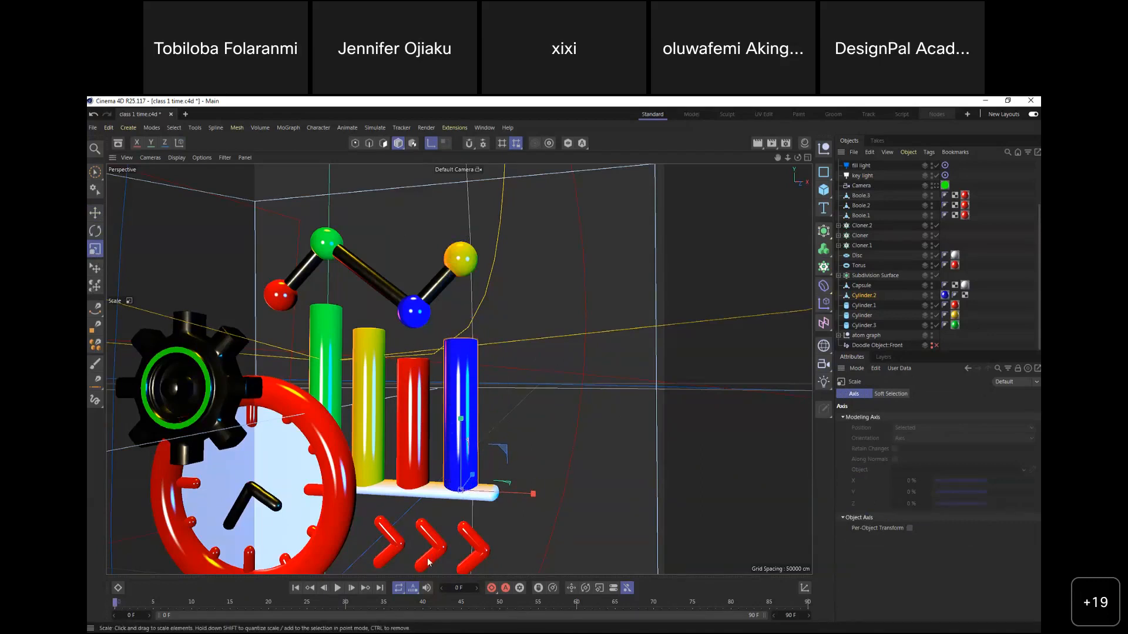
left_click_drag(115, 605, 461, 611)
left_click_drag(461, 419, 464, 478)
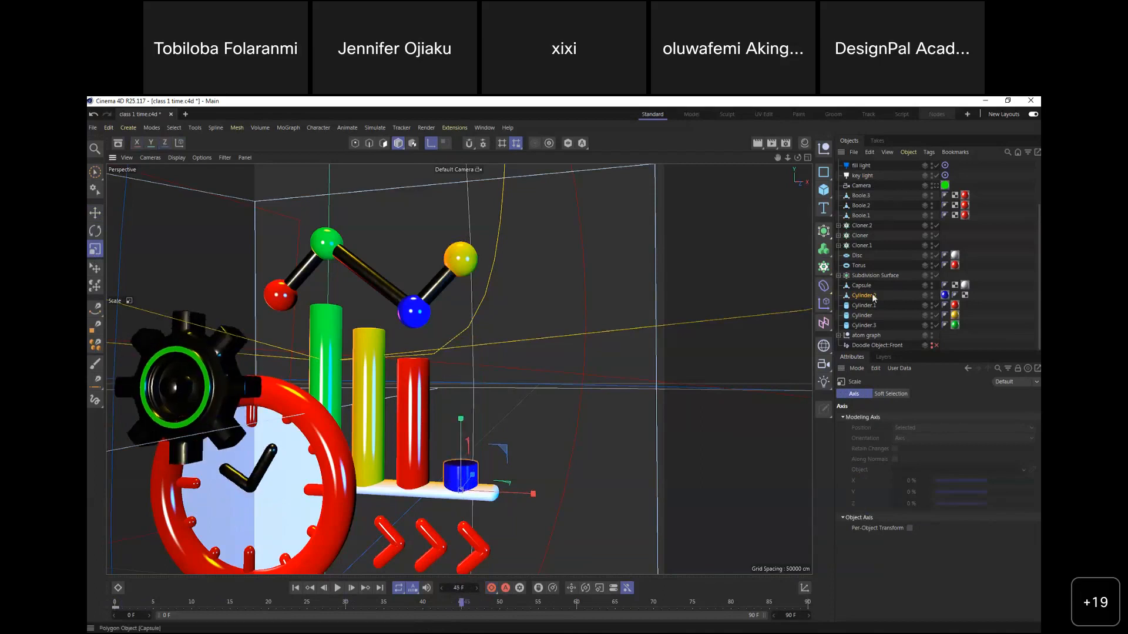
Scale the blue bar back up to about half height, then set its Y scale to 0.16 and keyframe it at frame 45
left_click(875, 295)
left_click_drag(461, 419, 461, 329)
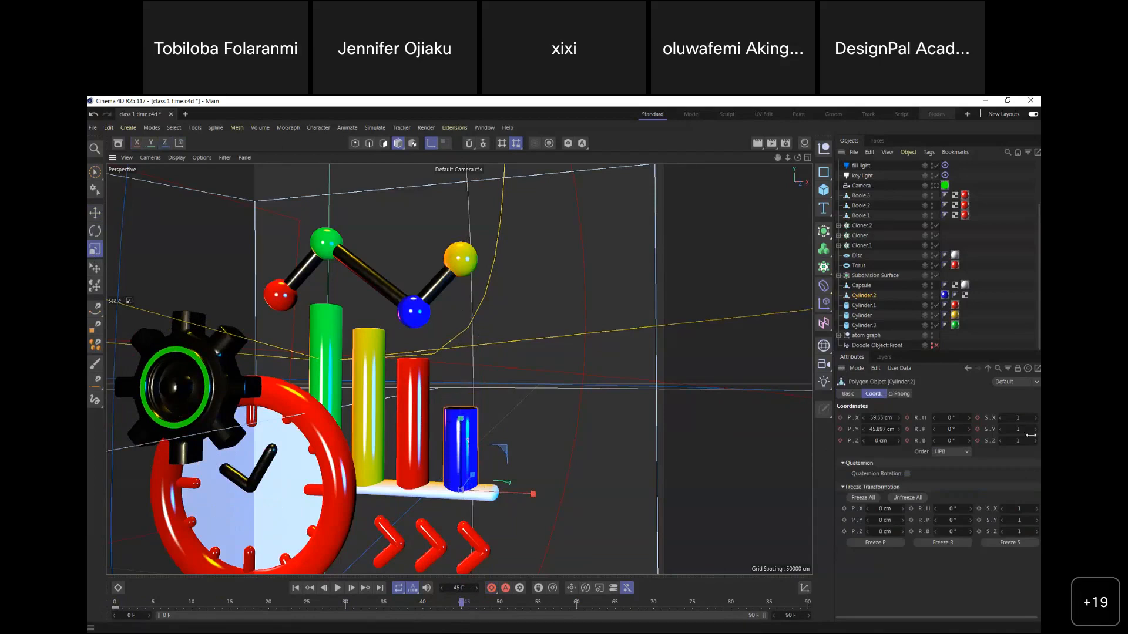
left_click_drag(1030, 430, 980, 428)
left_click(977, 429)
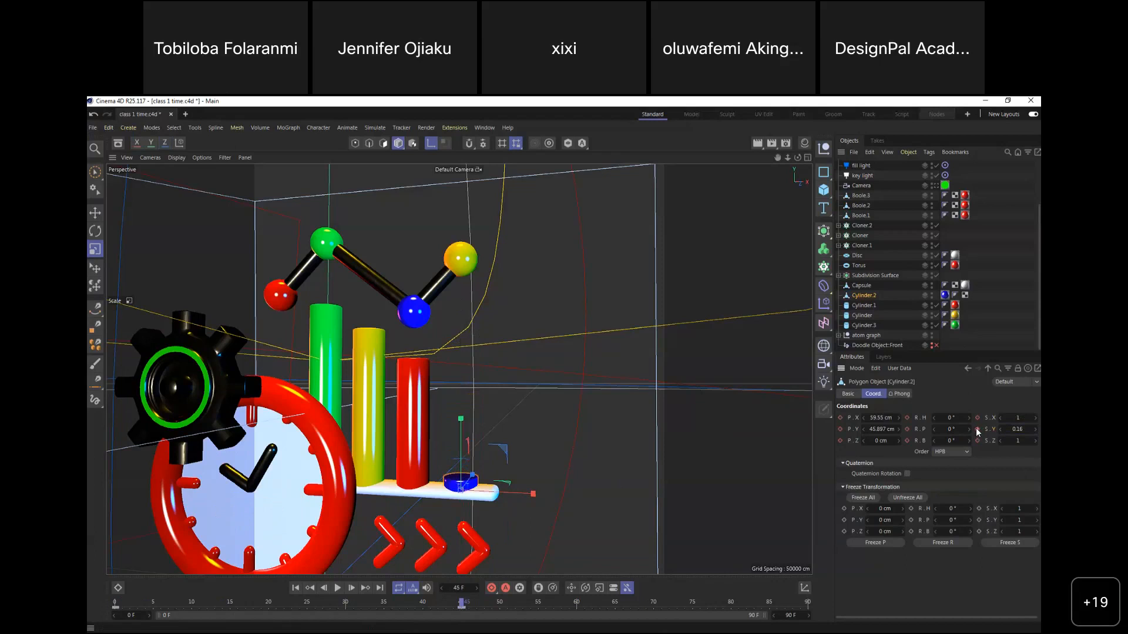
Keyframe the blue bar's Y scale at 1.98 on frame 0 and 2.04 on frame 90
left_click_drag(461, 605, 103, 617)
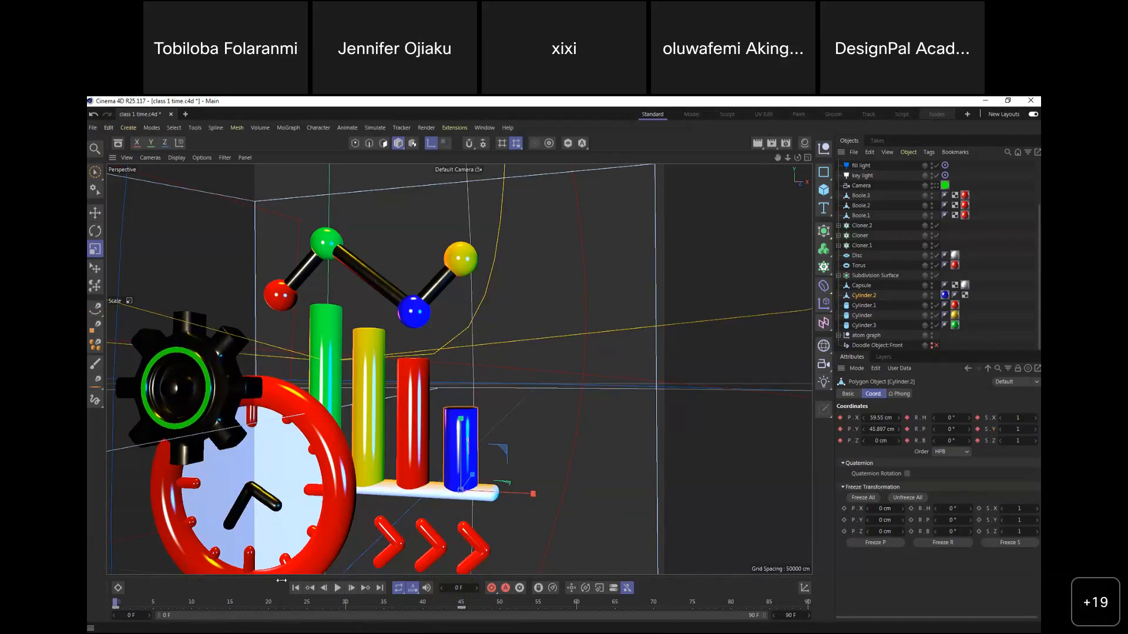
mouse_move(1014, 432)
left_mouse_down()
mouse_move(1038, 431)
mouse_move(1028, 433)
left_mouse_up()
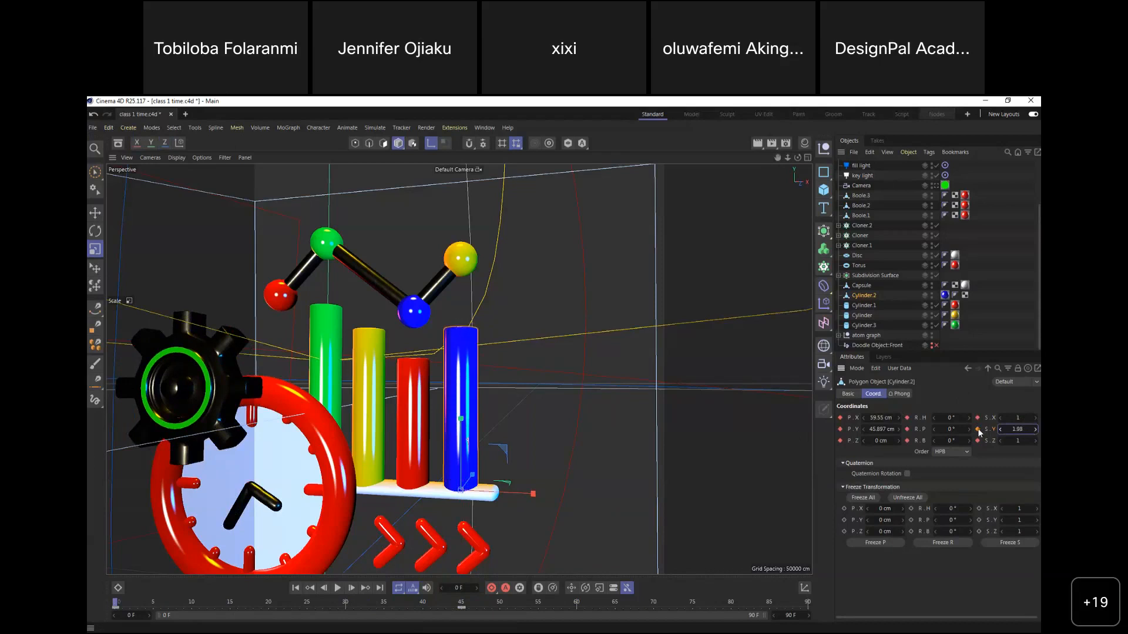
left_click_drag(113, 606, 808, 605)
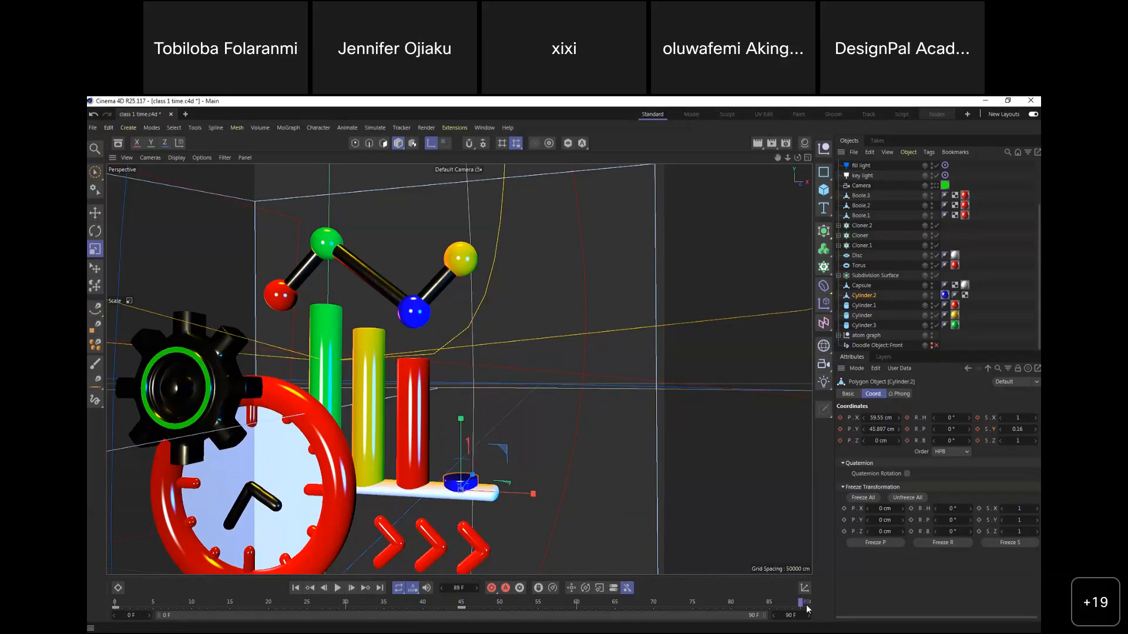
left_click_drag(1033, 430, 1030, 430)
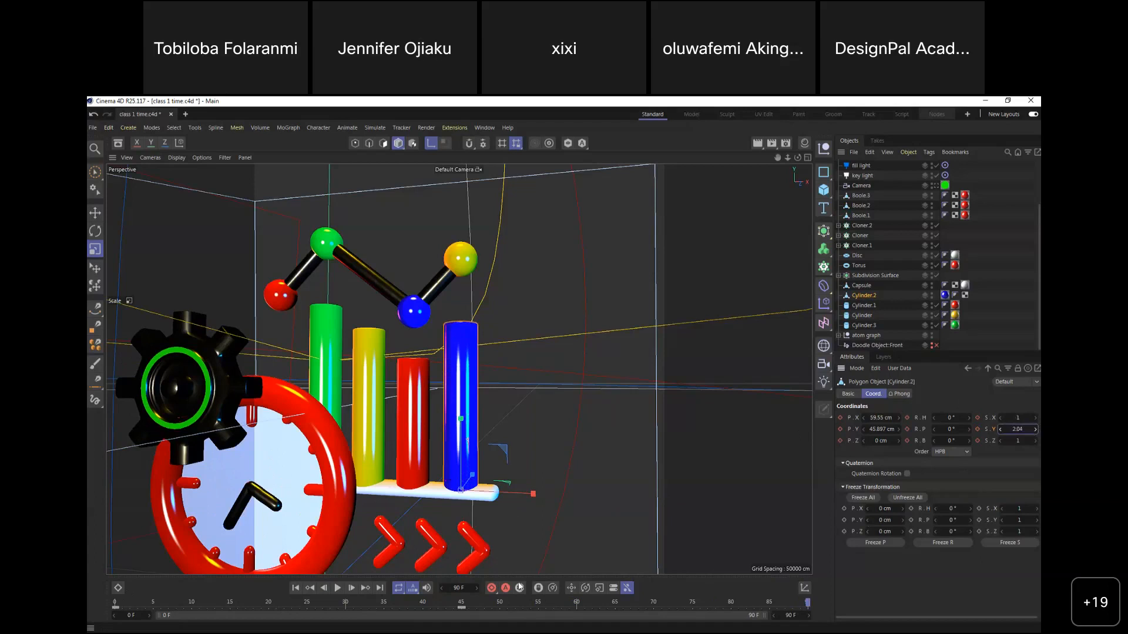
left_click(977, 428)
Keyframe the blue bar's Y scale at 0.716 on frame 70 and 1.729 on frame 25, and save the scene
left_click_drag(803, 602, 654, 603)
left_click_drag(1000, 429, 997, 432)
left_click(977, 429)
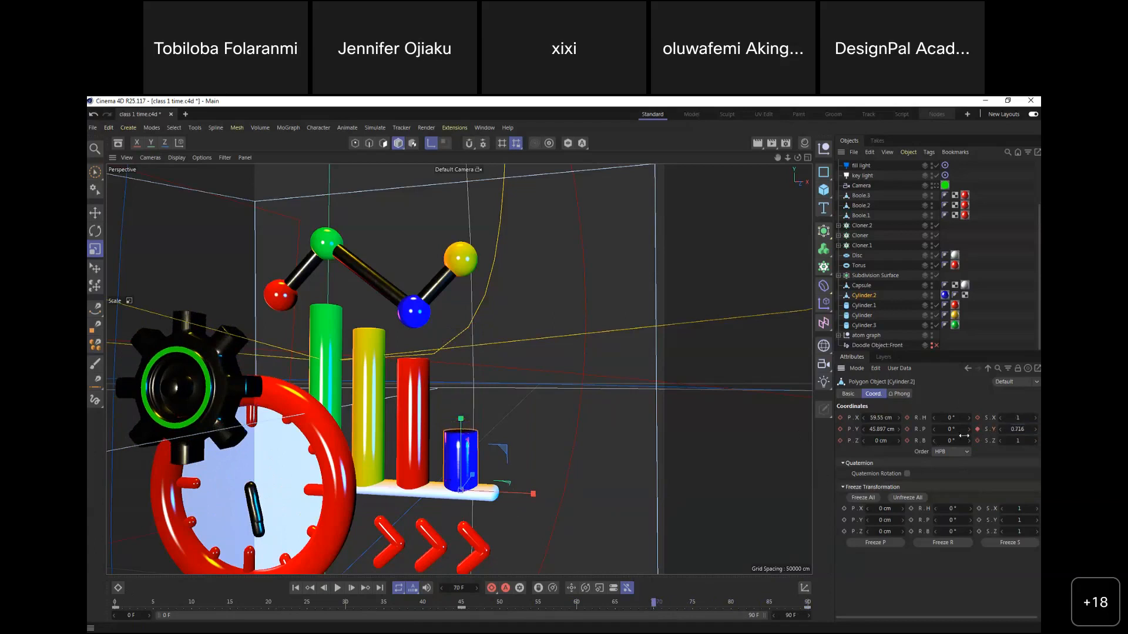
left_click_drag(652, 604, 308, 605)
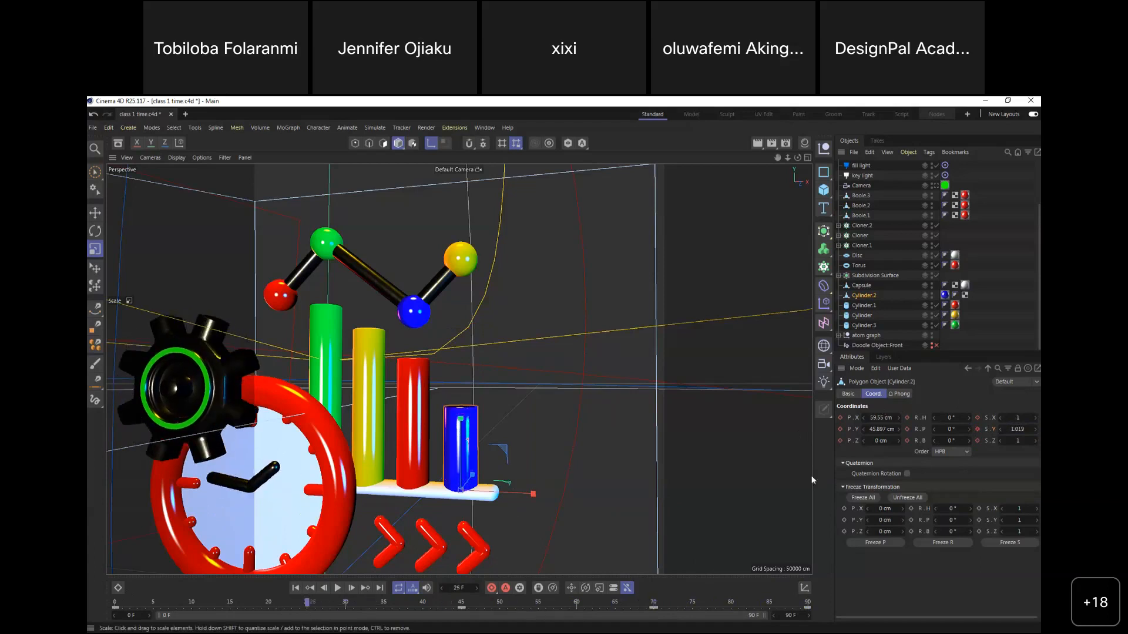
left_click_drag(1018, 430, 1018, 430)
left_click(977, 430)
key("ctrl+s")
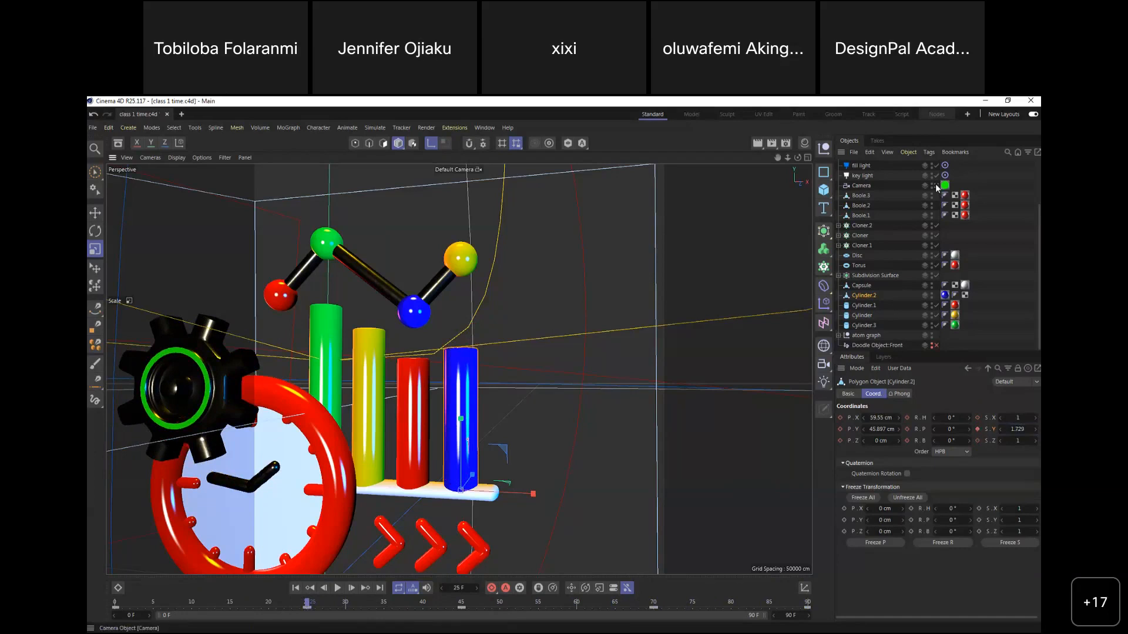
Look through the scene camera and play the animation from frame 0
left_click(935, 185)
left_click_drag(307, 605, 87, 628)
left_click(337, 588)
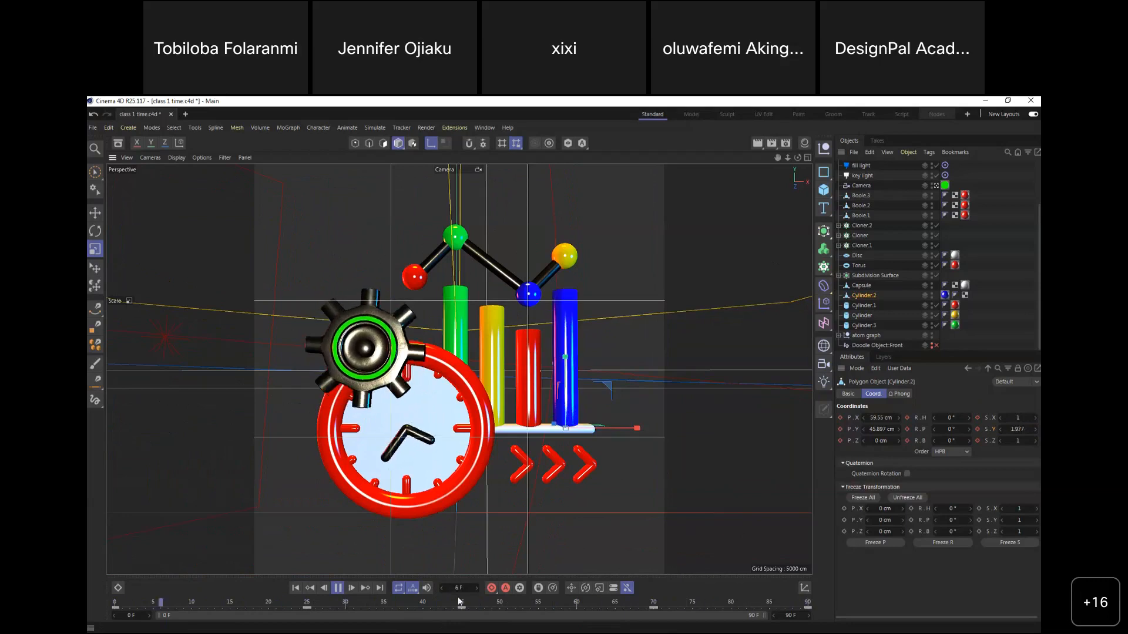
left_click(338, 588)
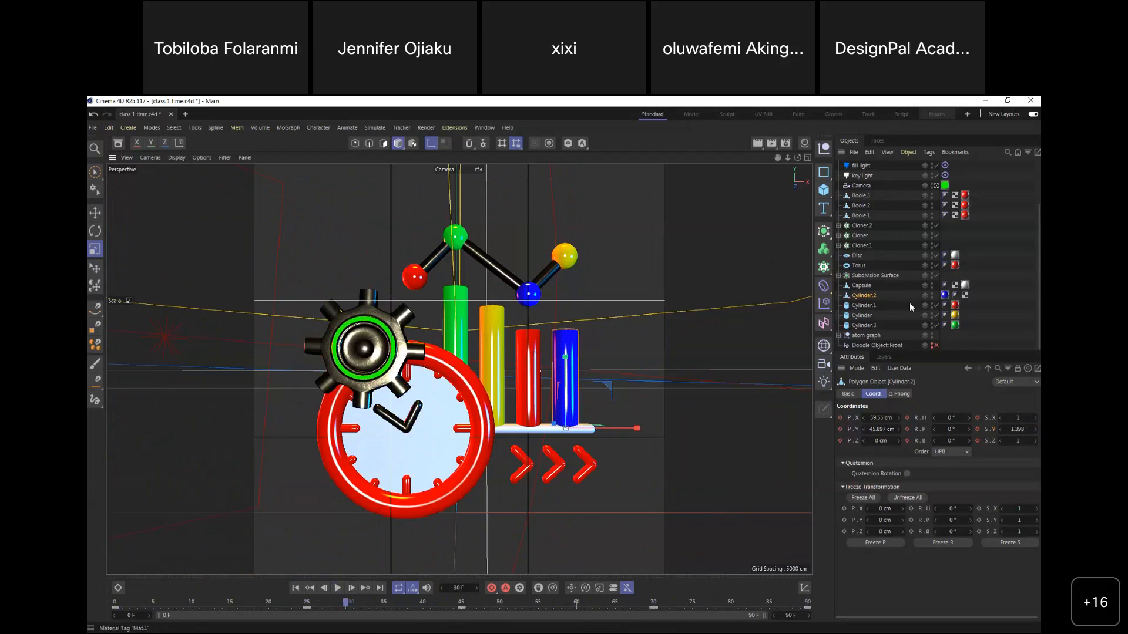
Make the red bar Cylinder.1 editable and move its axis down about 28.58 cm to its base
left_click(869, 306)
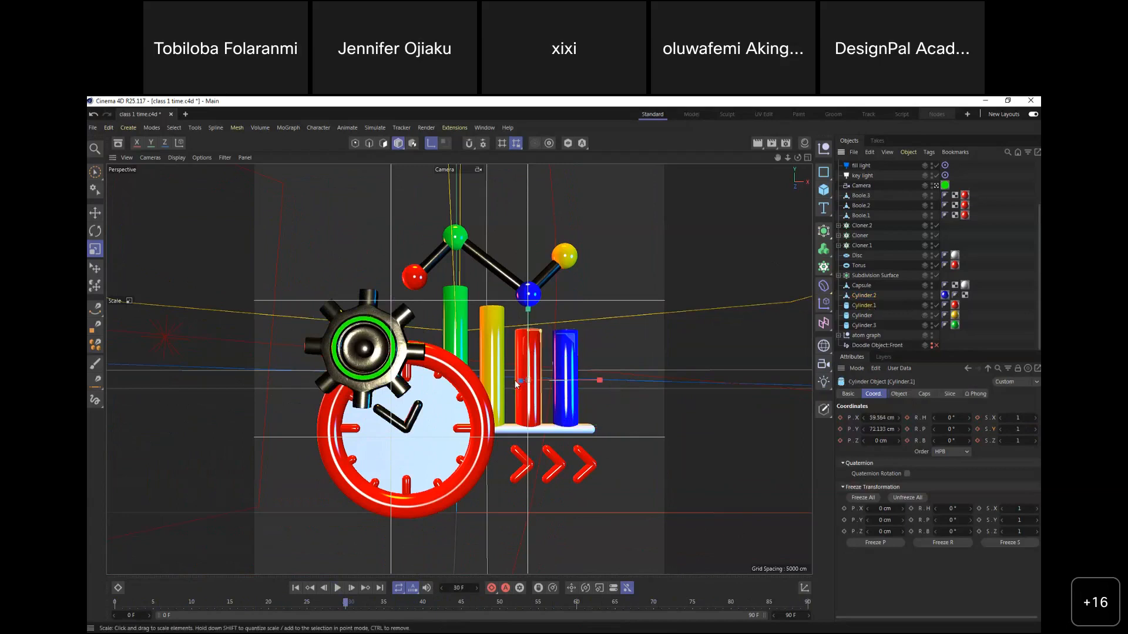
key("c")
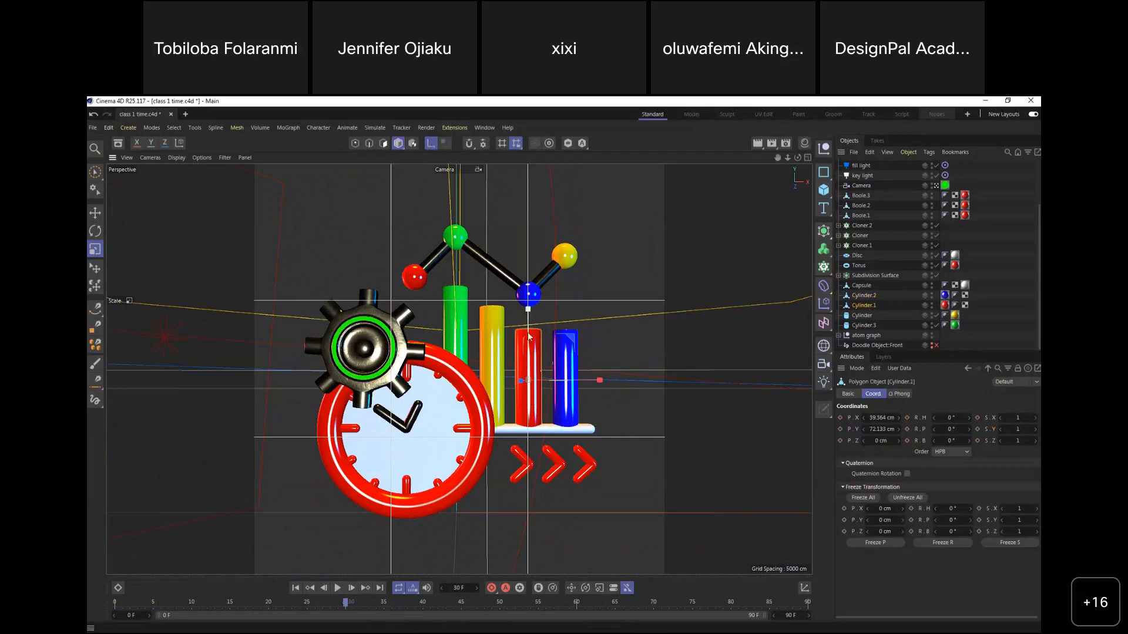
key("e")
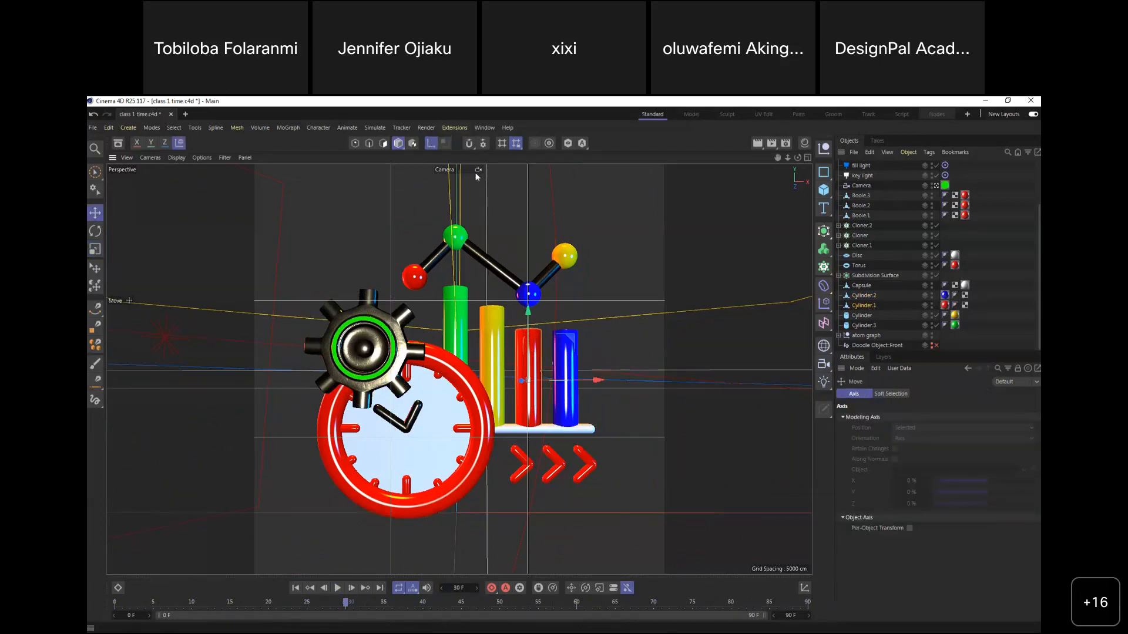
left_click_drag(528, 330, 539, 358)
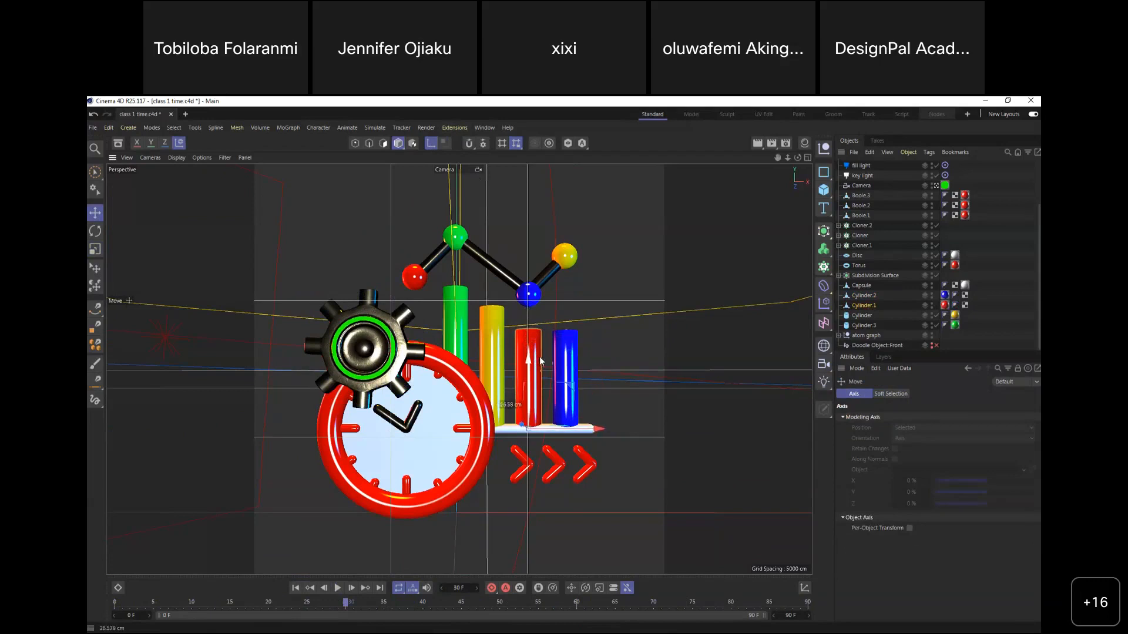
Keyframe the red bar's Y scale at 1 on frame 0 and 0.15 on frame 20
left_click(95, 249)
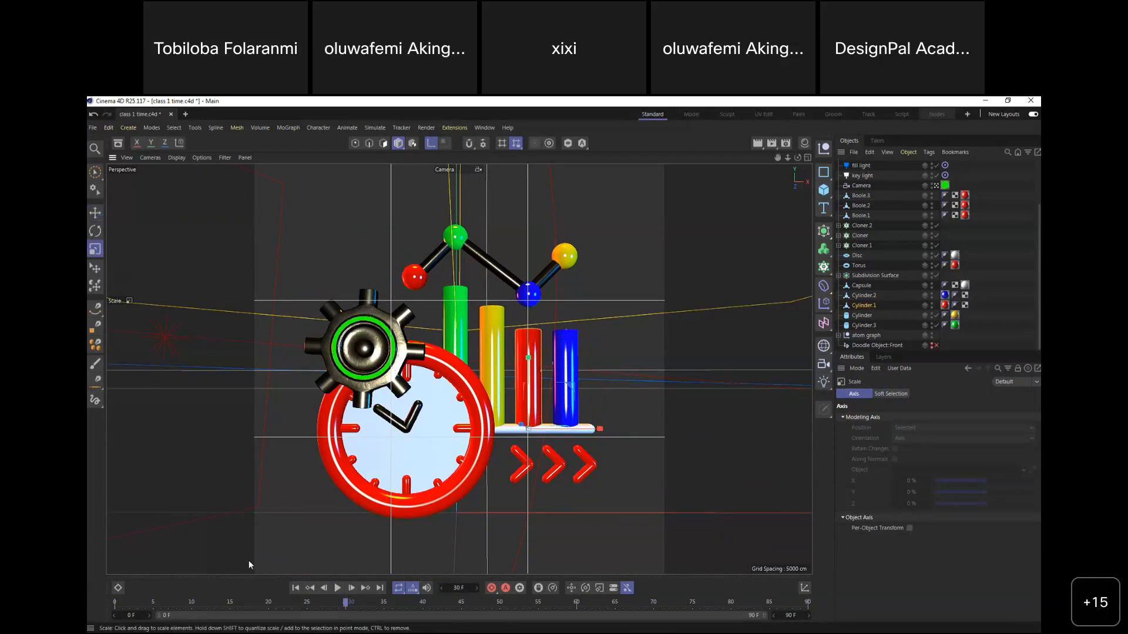
left_click(116, 603)
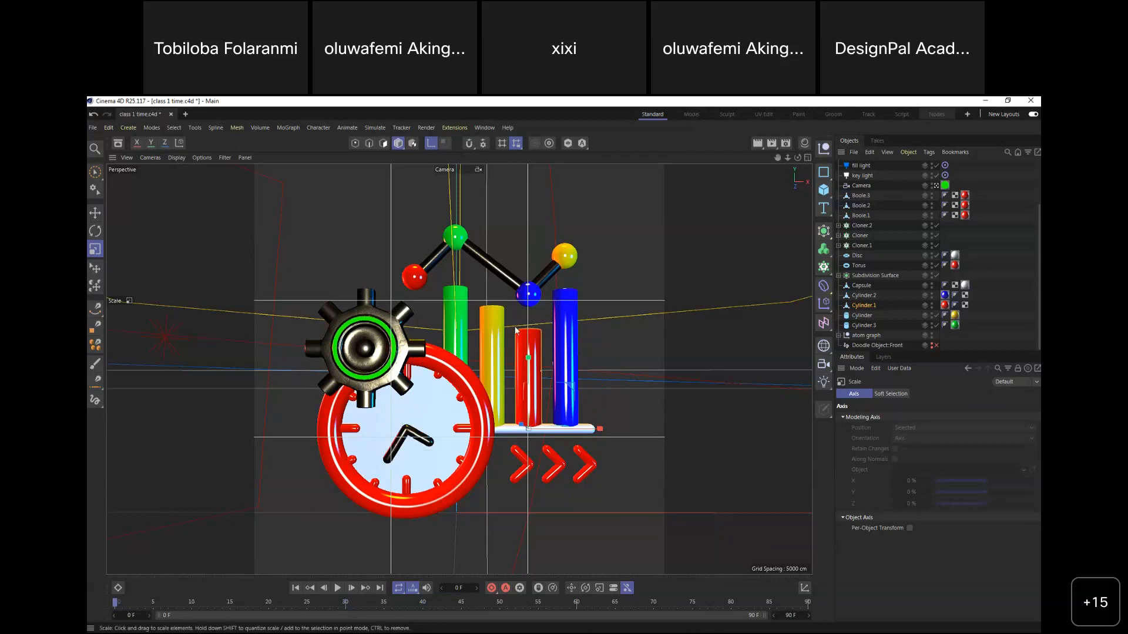
left_click(878, 306)
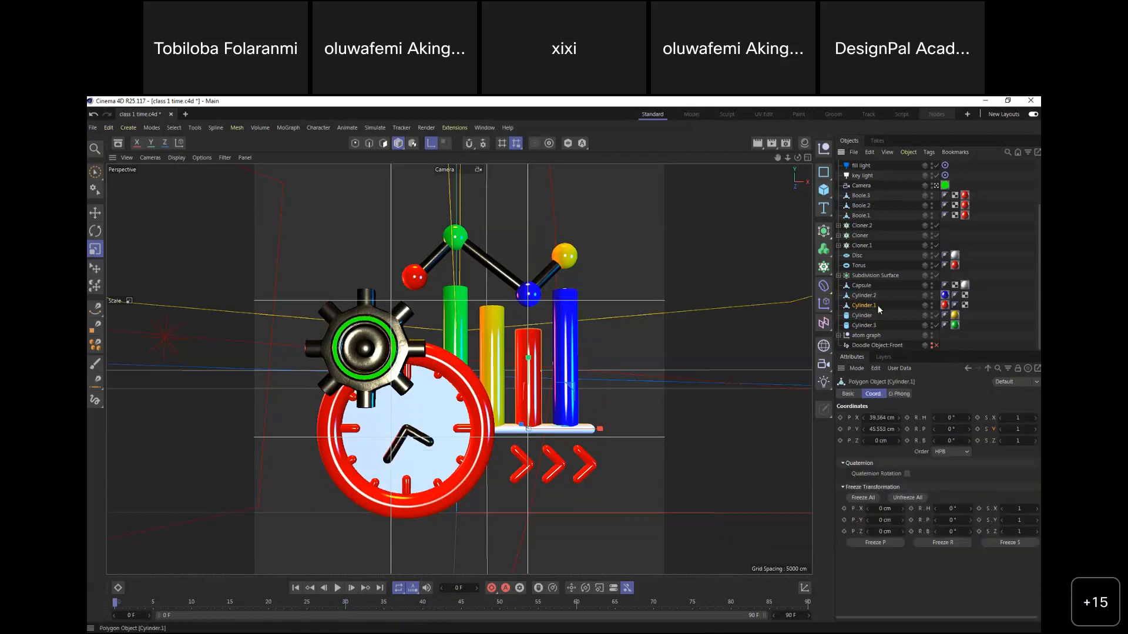
left_click(978, 430)
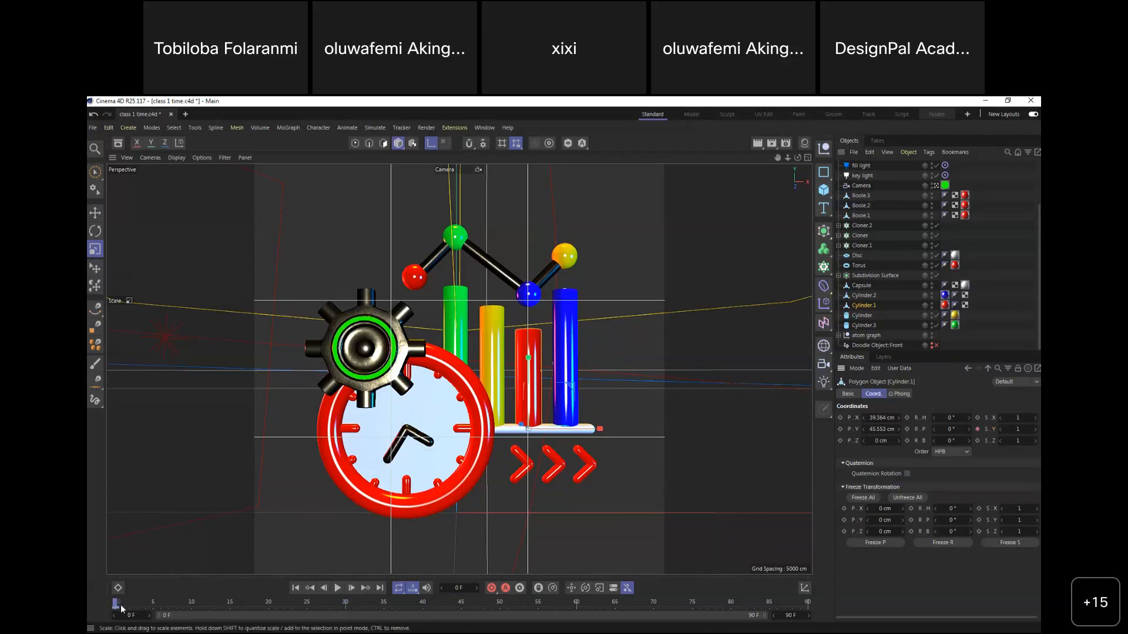
left_click_drag(116, 603, 269, 605)
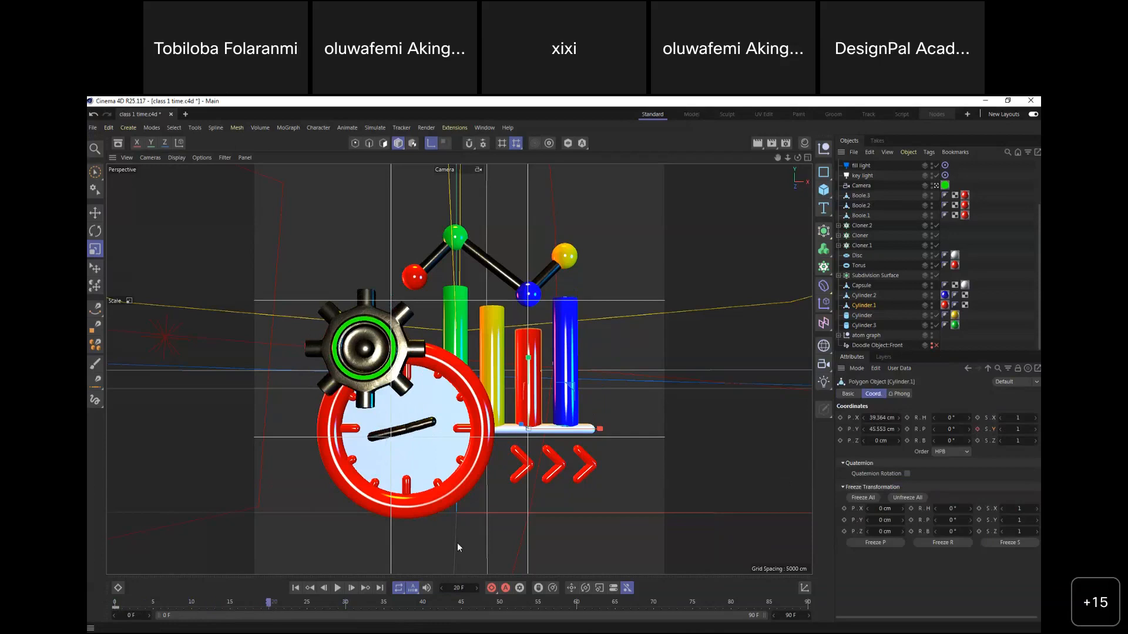
left_click_drag(1025, 430, 982, 432)
left_click(978, 430)
Keyframe the red bar's Y scale at 1.18 on frame 40 and 0.76 on frame 60
left_click_drag(269, 605, 422, 615)
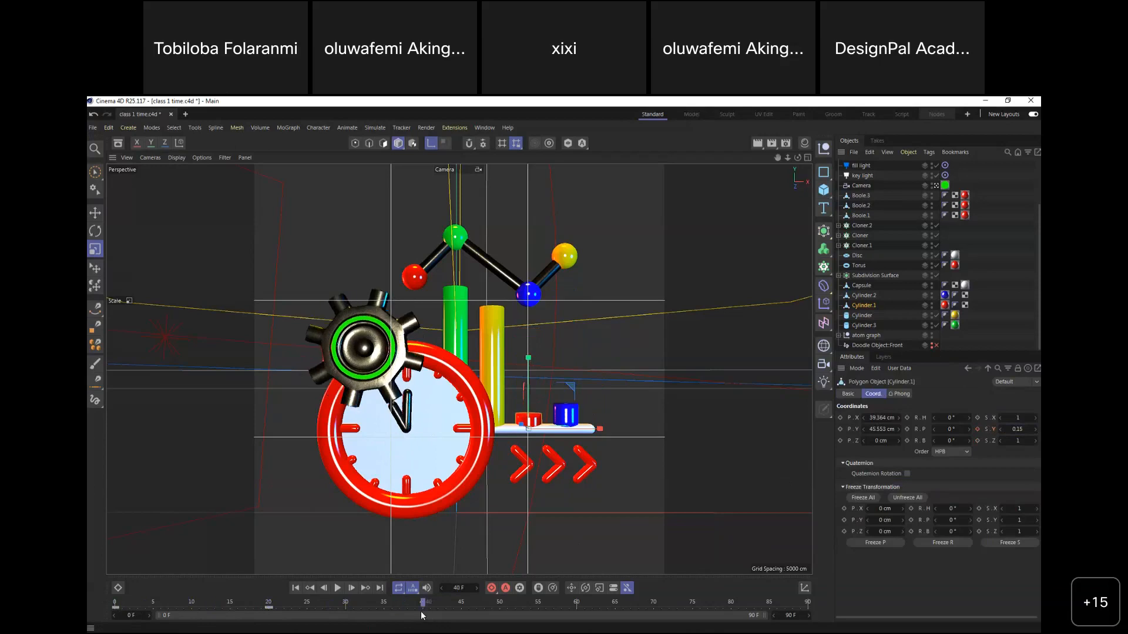
left_click_drag(1013, 429, 1032, 430)
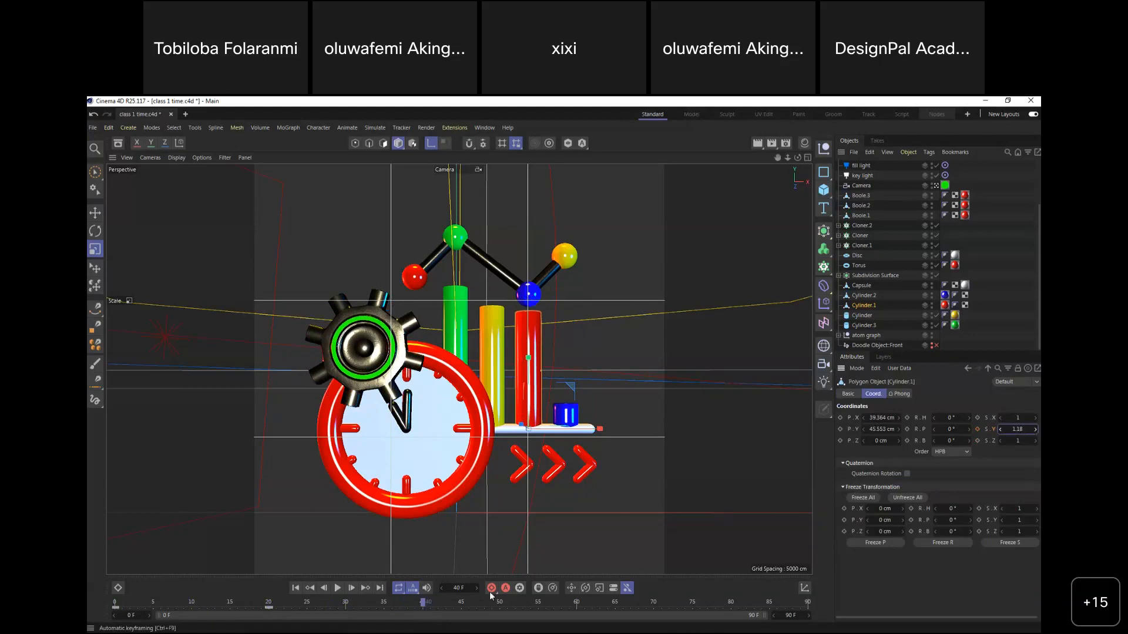
left_click(977, 429)
left_click_drag(465, 606, 578, 610)
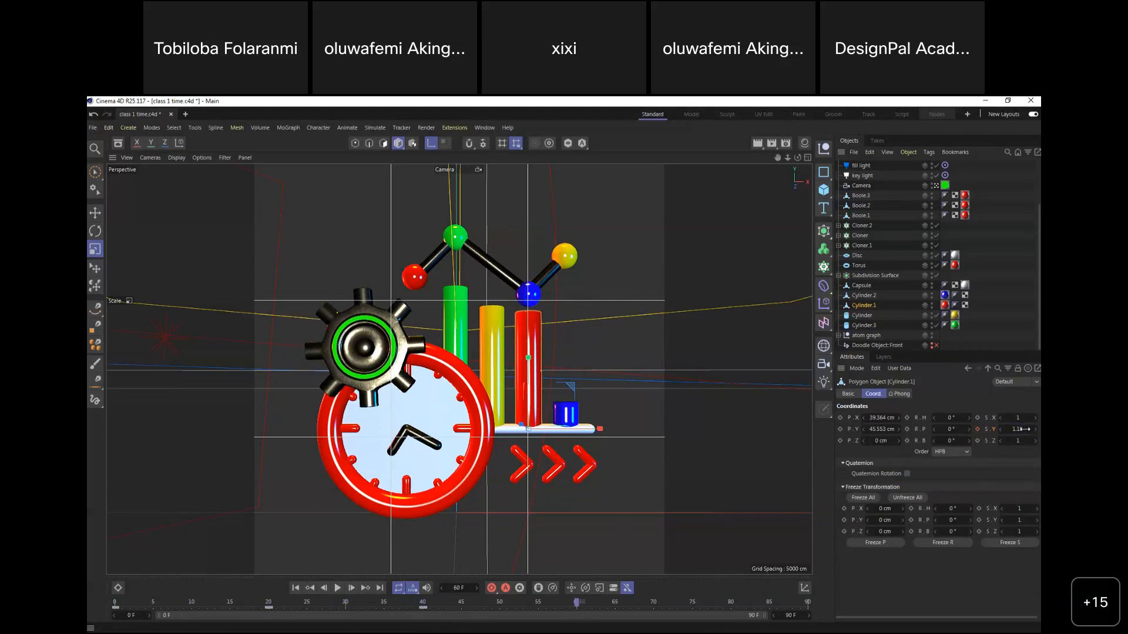
left_click_drag(1024, 431, 995, 433)
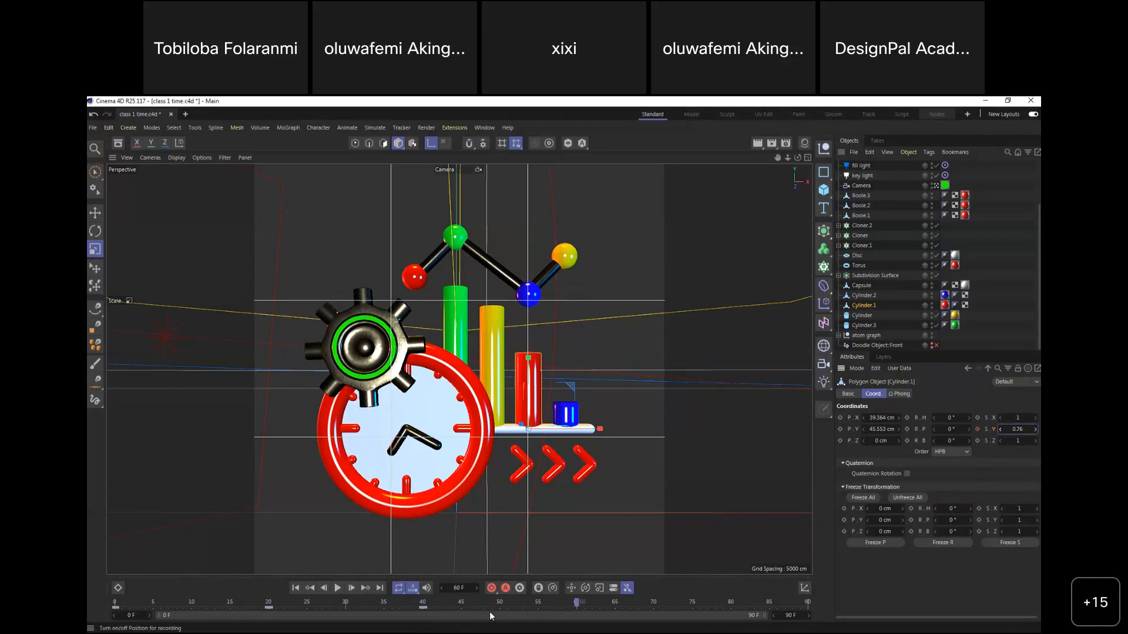
left_click(976, 429)
Keyframe the red bar's Y scale at about 0.25 on frame 90
left_click_drag(585, 606, 700, 597)
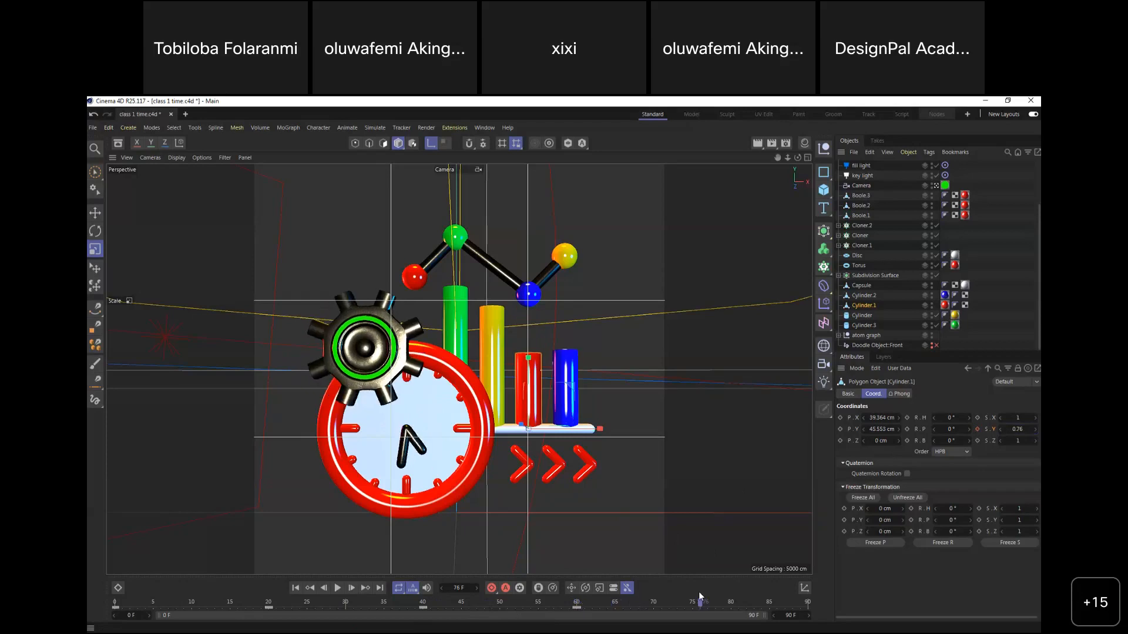
left_click_drag(706, 603, 812, 590)
left_click_drag(1021, 429, 978, 442)
Save the scene and play the animation to check the red bar's motion
key("ctrl+s")
left_click(337, 588)
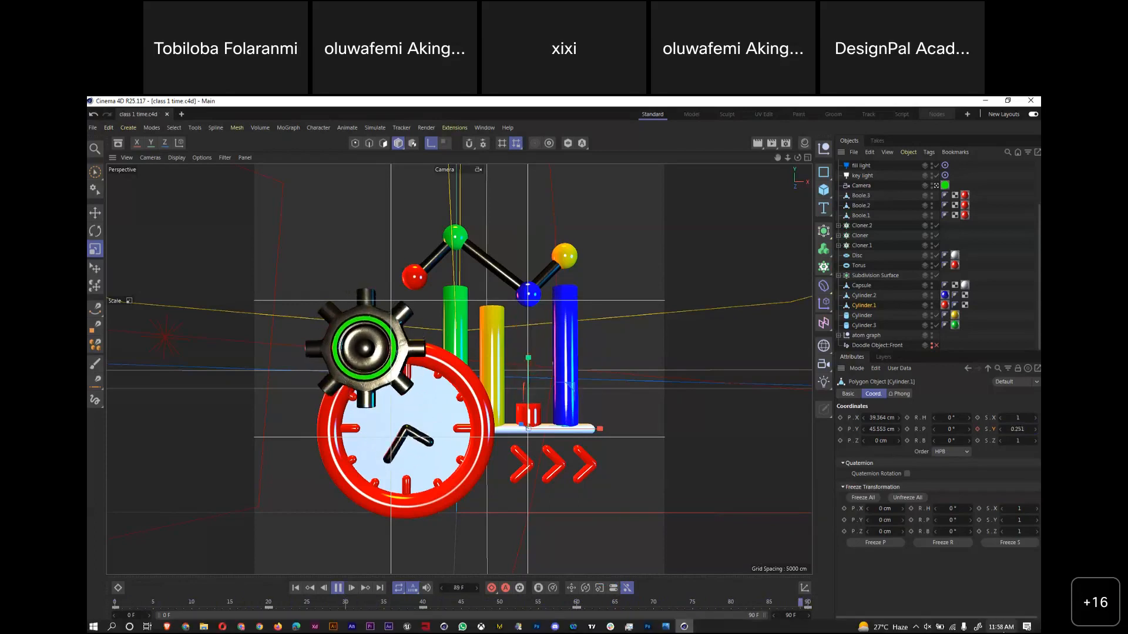
left_click(337, 588)
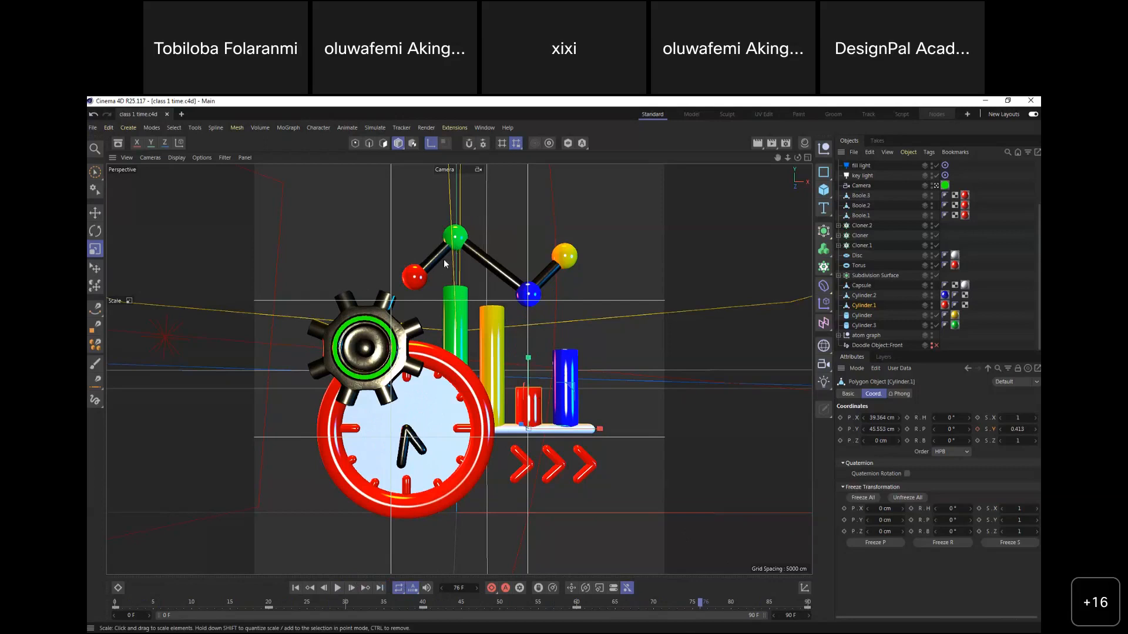
Select the blue sphere Sphere.2 inside the atom graph group, and undo a trial move of it
left_click(533, 293)
left_click(95, 171)
left_click(531, 295)
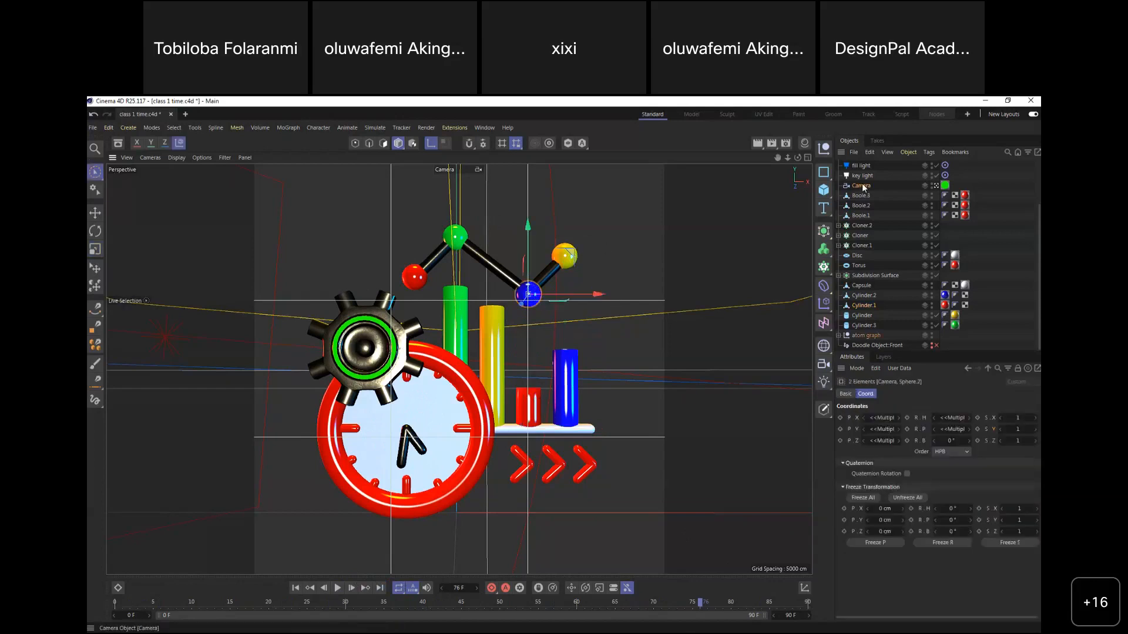
left_click(839, 335)
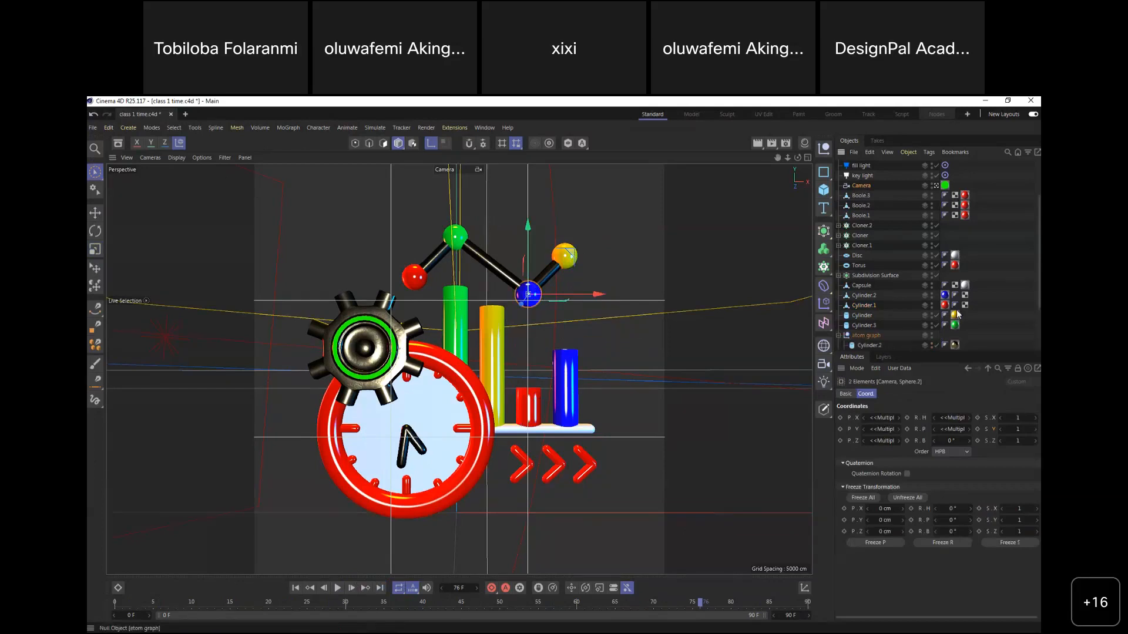
left_click_drag(1036, 272, 1035, 324)
left_click(873, 315)
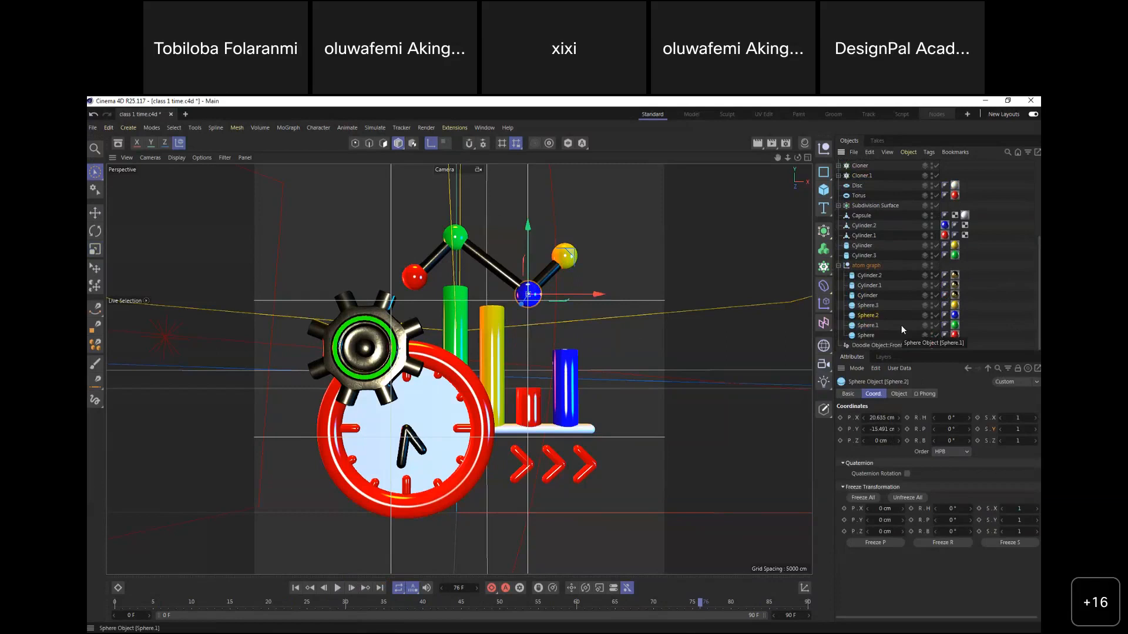
left_click_drag(572, 257, 568, 250)
key("ctrl+z")
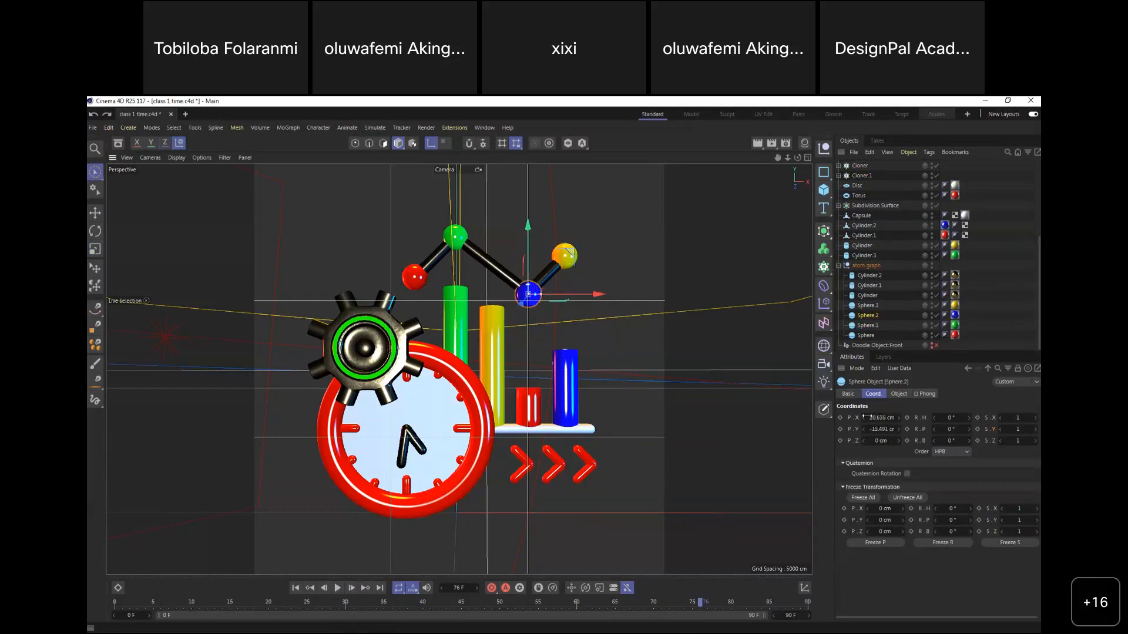
Keyframe the blue sphere's X and Y position on frame 0, and at X 16.783 cm, Y -12.854 cm on frame 50
left_click_drag(130, 612, 111, 606)
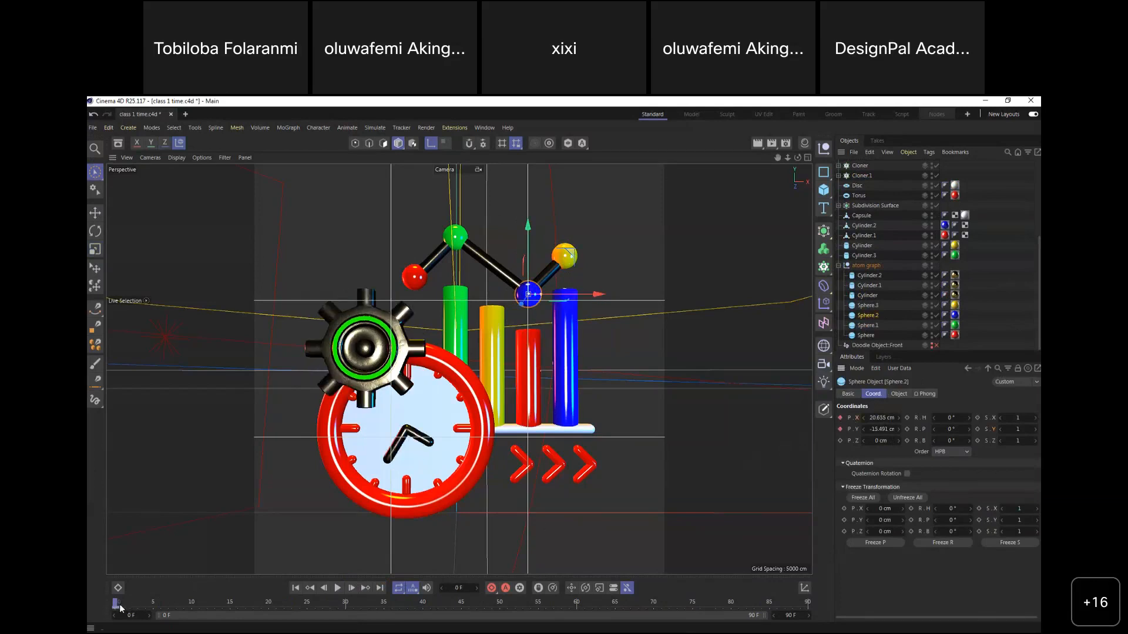
left_click_drag(115, 605, 499, 603)
left_click_drag(573, 259, 563, 249)
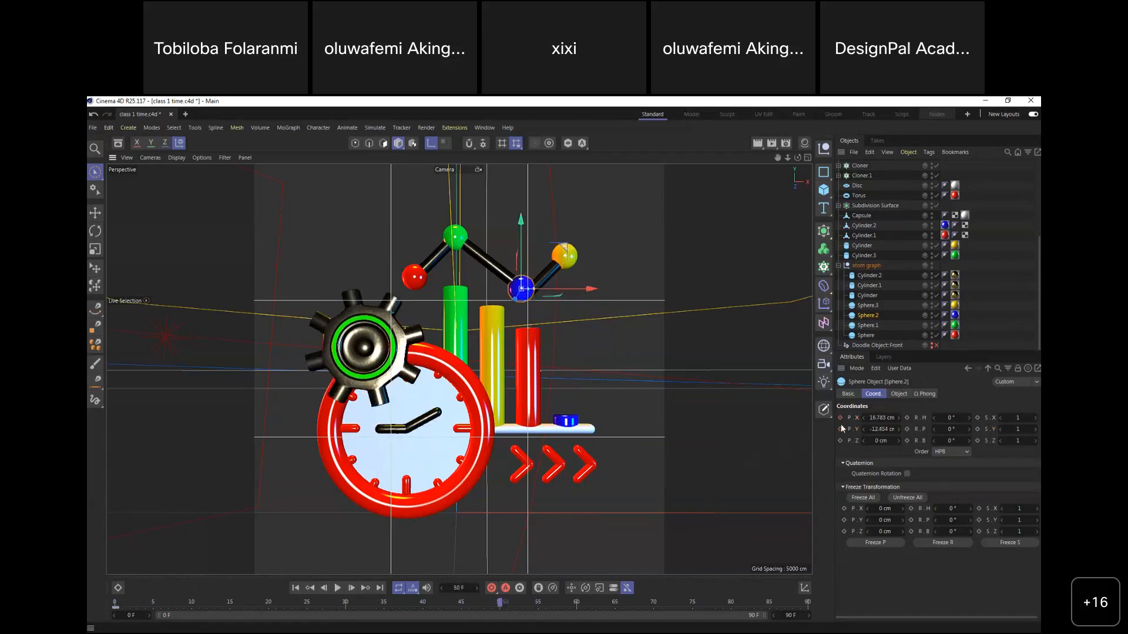
Move the blue sphere to about X 18.692 cm, Y -14.403 cm on frame 90 and keyframe both positions
left_click_drag(502, 603, 808, 617)
left_click_drag(516, 256, 564, 256)
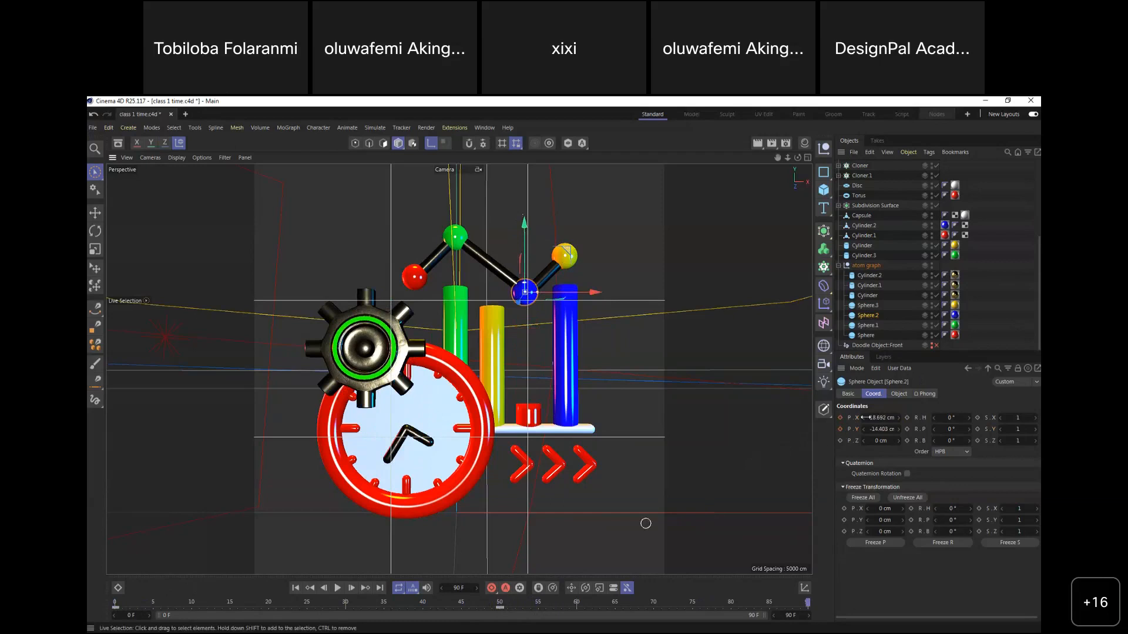
left_click_drag(840, 418, 840, 429)
Save the scene, then play the animation with nothing selected to check the blue sphere's motion
key("ctrl+s")
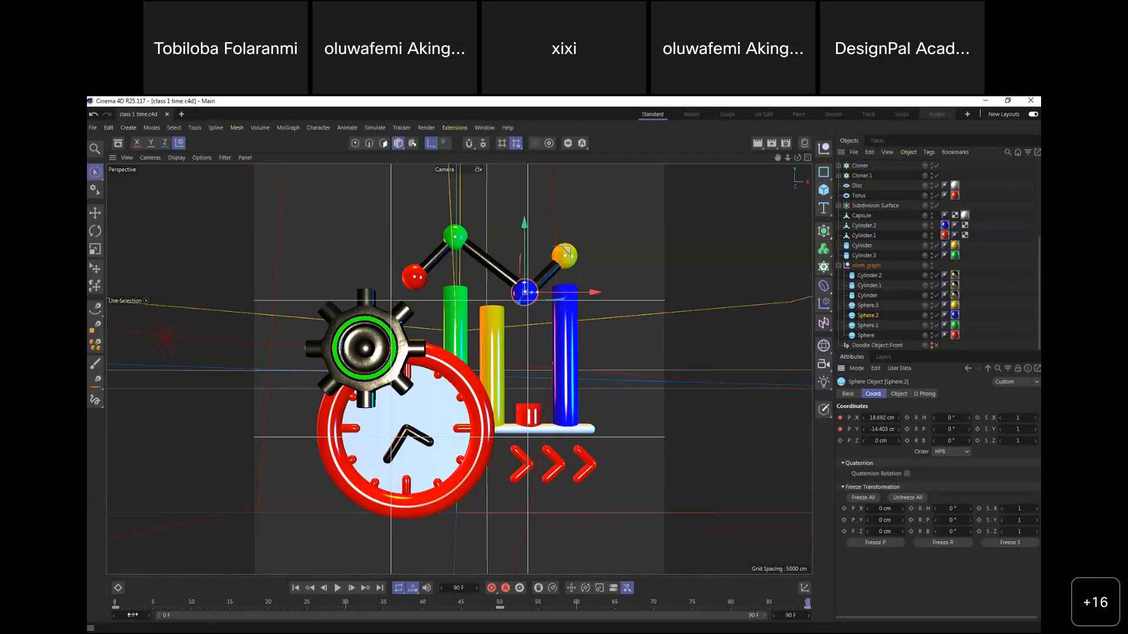
left_click(337, 588)
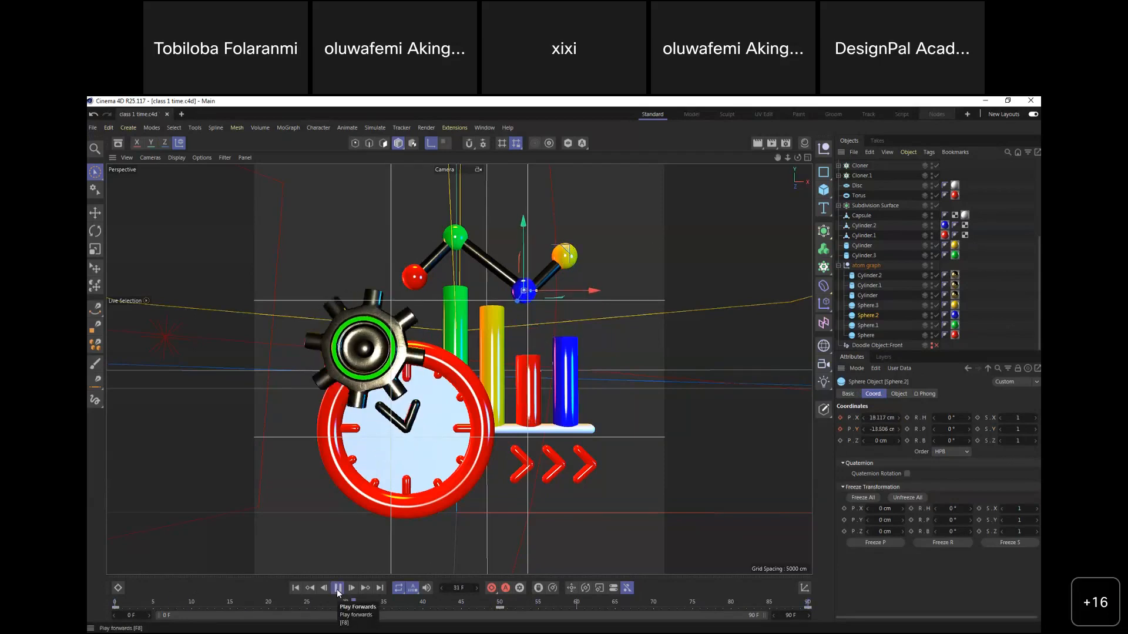
left_click(651, 281)
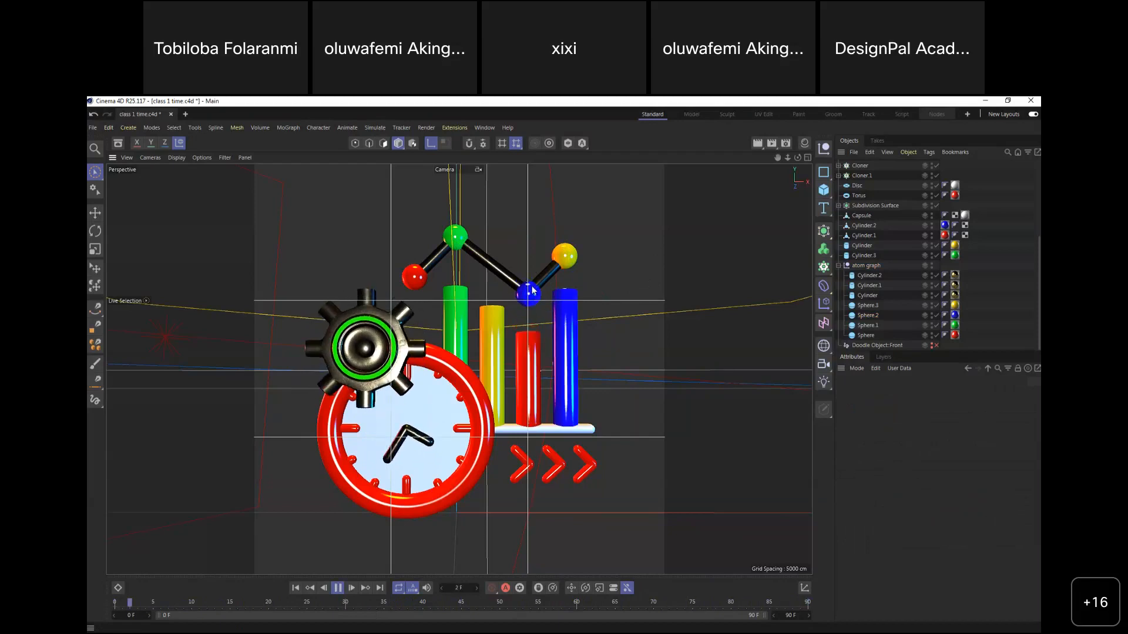
Compare the blue sphere's motion with the reference icon in the enlarged front view and pause the animation
left_click(807, 157)
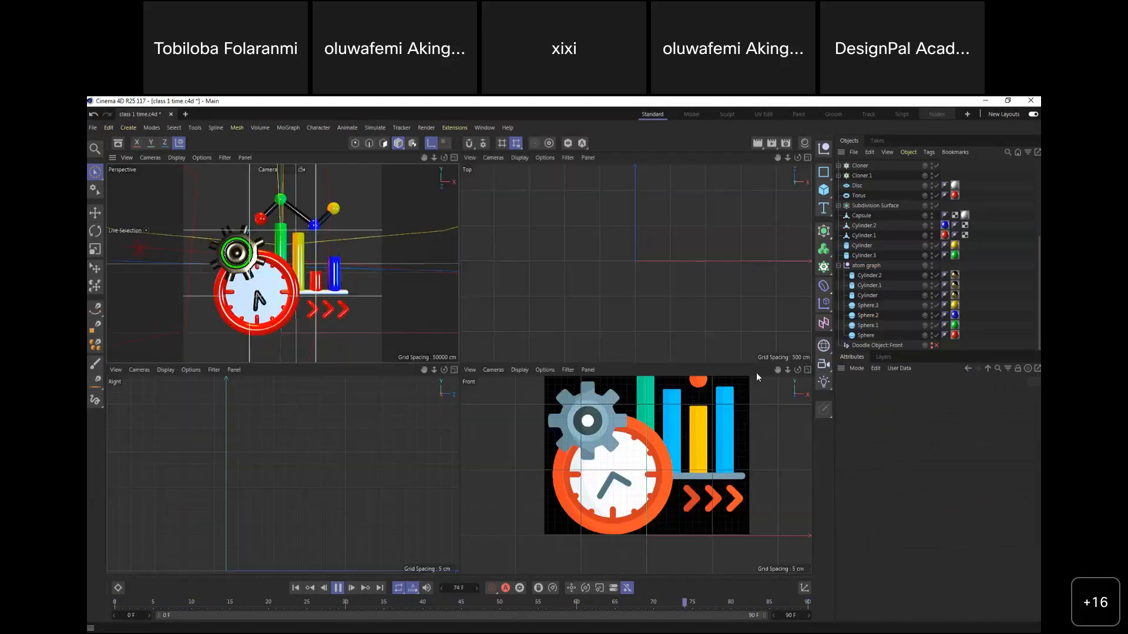
left_click(807, 370)
left_click_drag(778, 155, 500, 351)
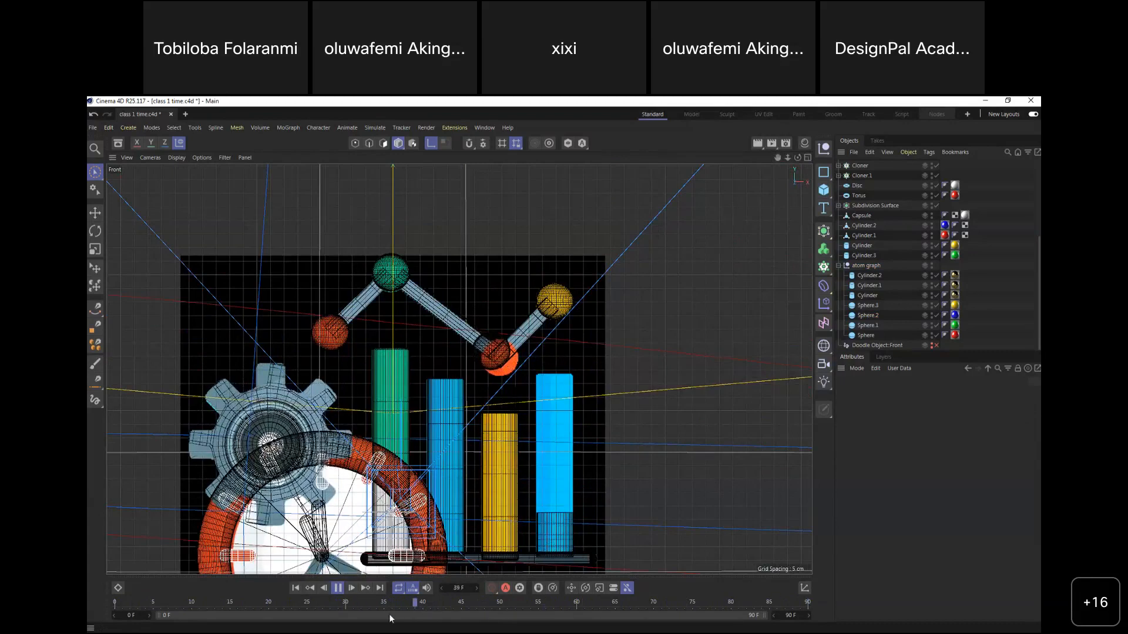
left_click(491, 357)
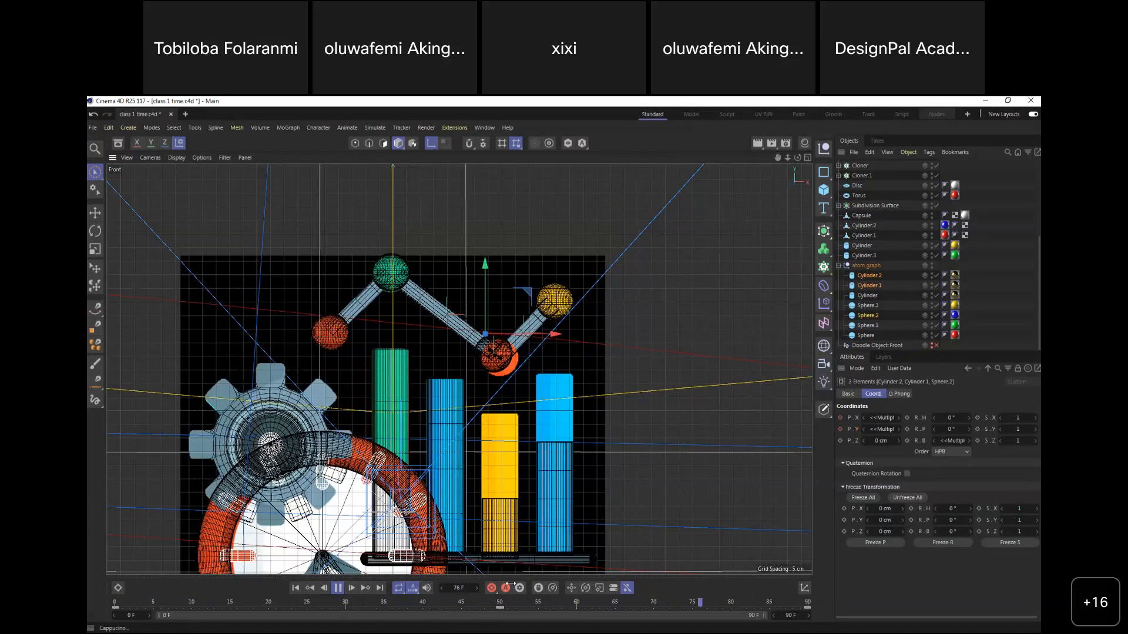
left_click(338, 588)
left_click(501, 346)
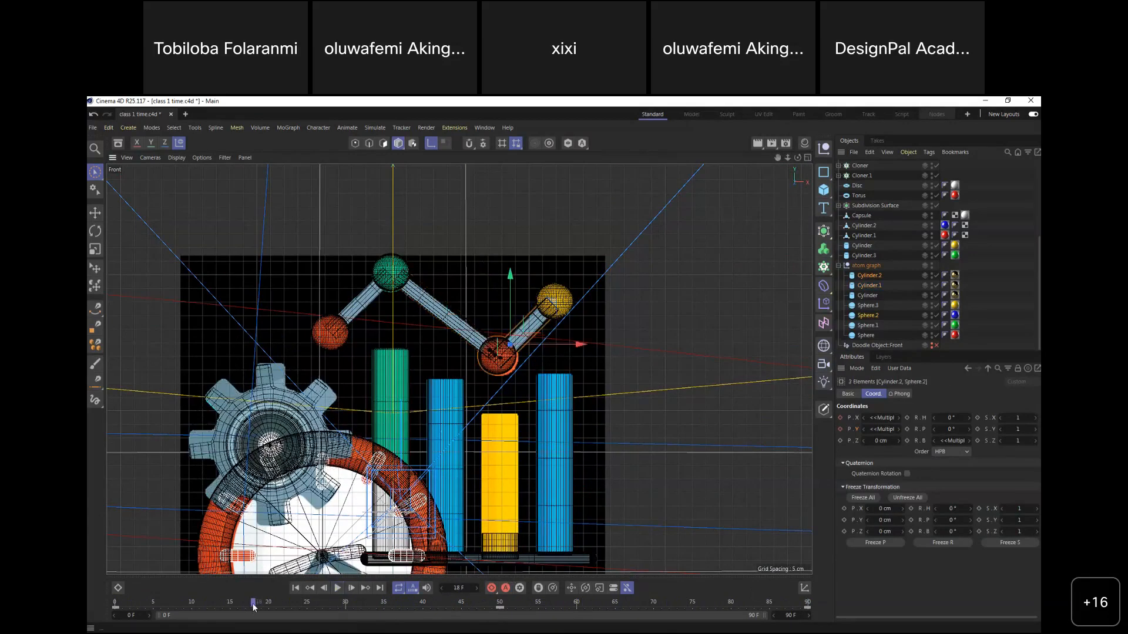
Select only the blue sphere Sphere.2, move it to about X 18.459 cm, Y -14.195 cm on frame 50 and keyframe both positions
left_click(807, 157)
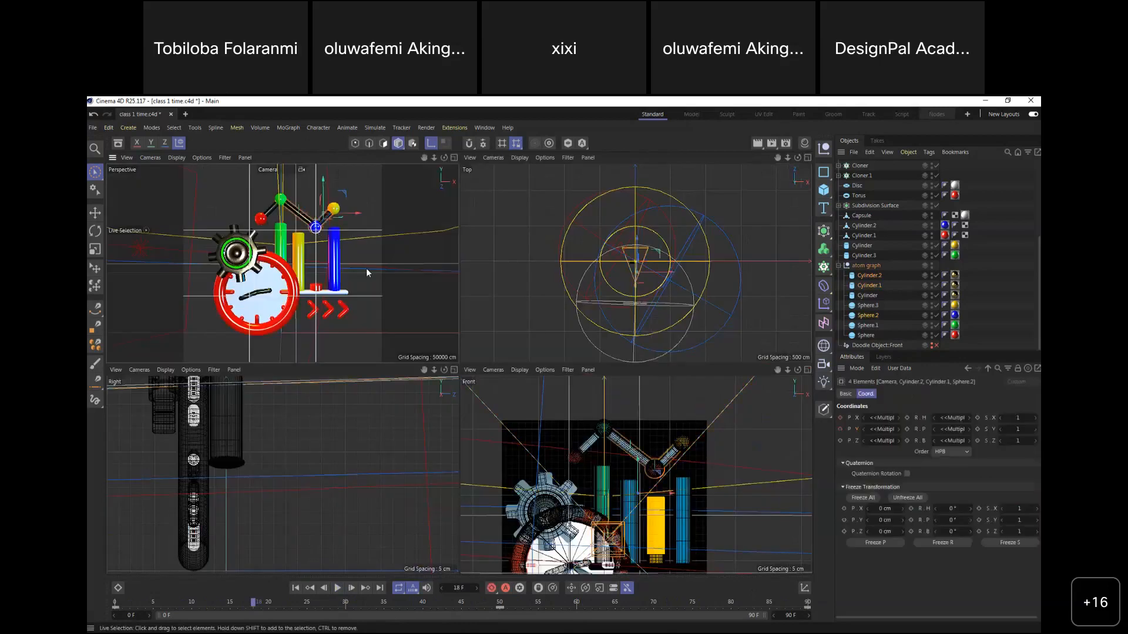
left_click(880, 316)
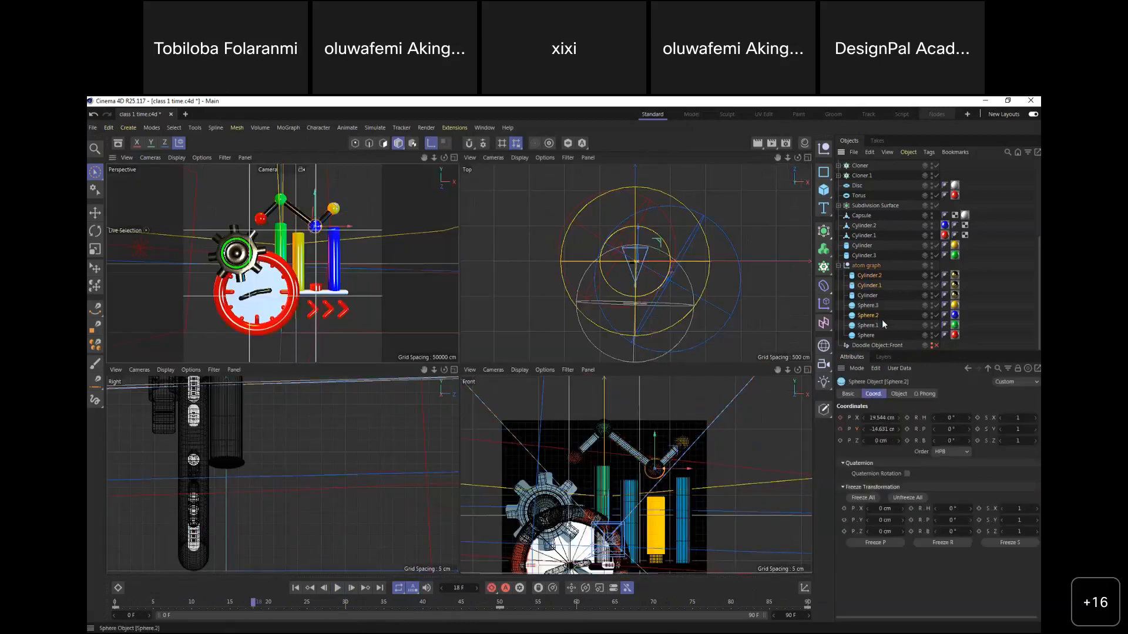
left_click_drag(116, 609, 509, 603)
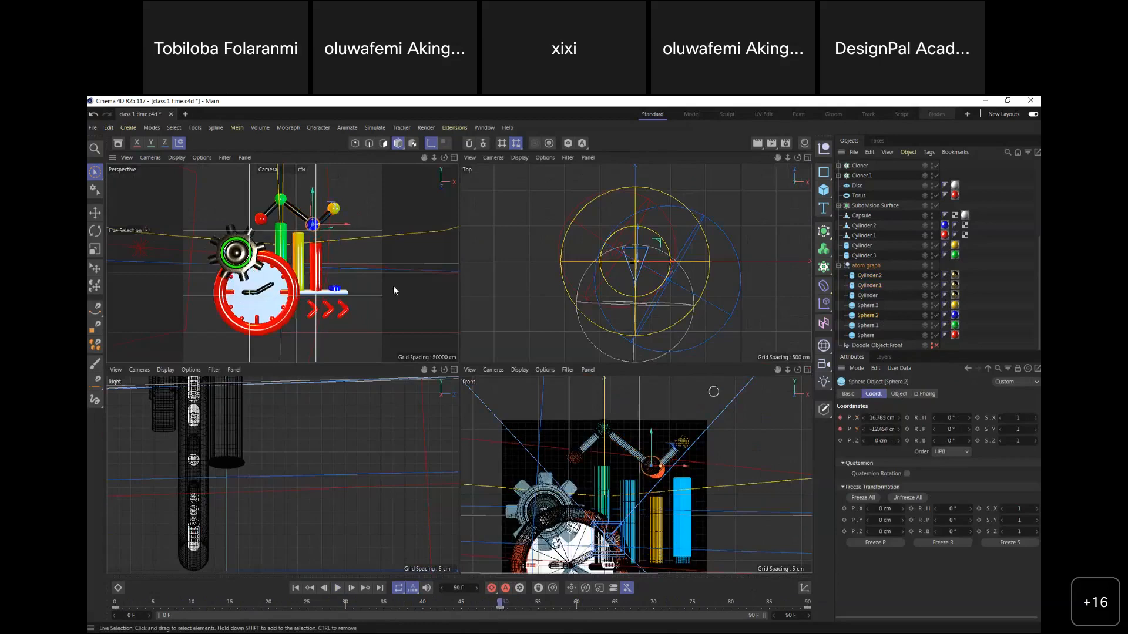
left_click_drag(336, 204, 337, 205)
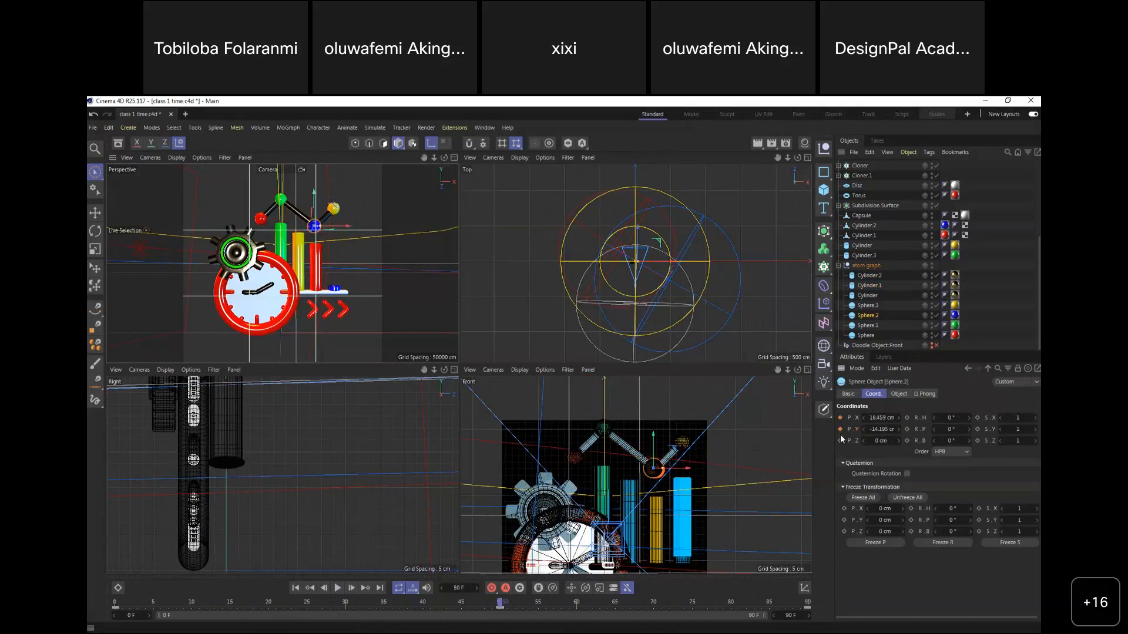
Save the scene and play the animation in the enlarged perspective view to review the blue sphere's adjusted motion
key("ctrl+s")
key("F1")
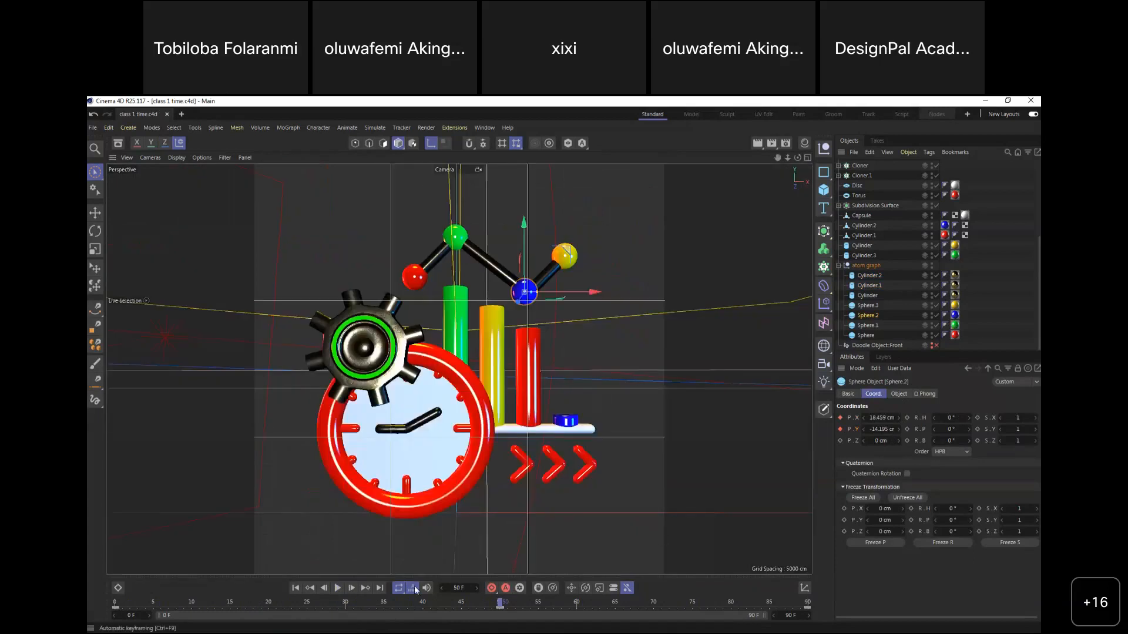
left_click(338, 588)
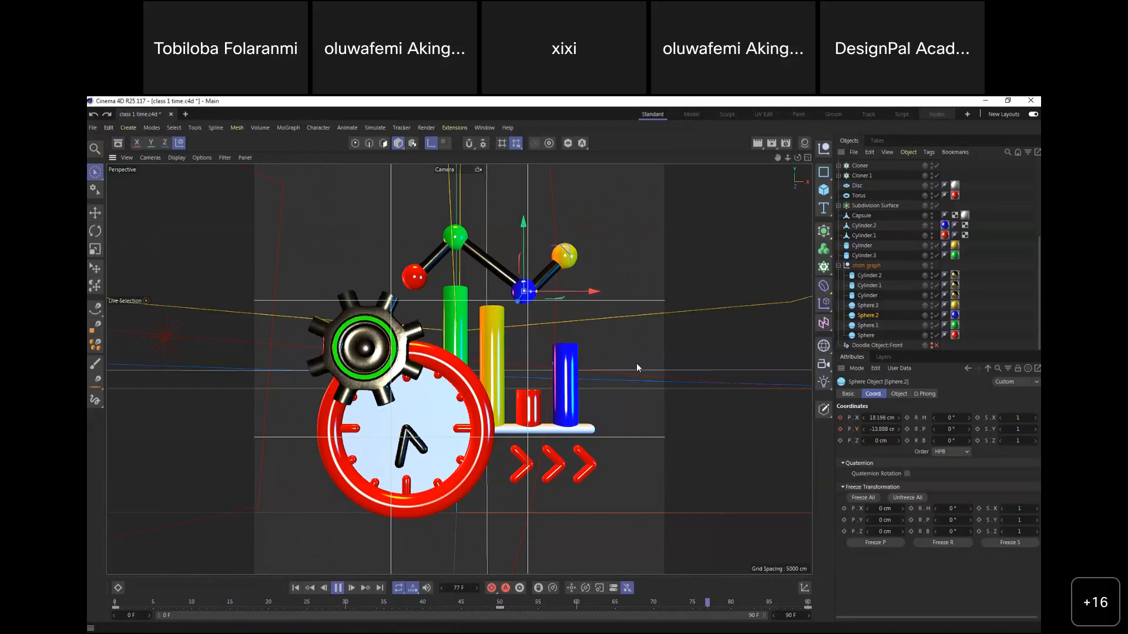
key("t")
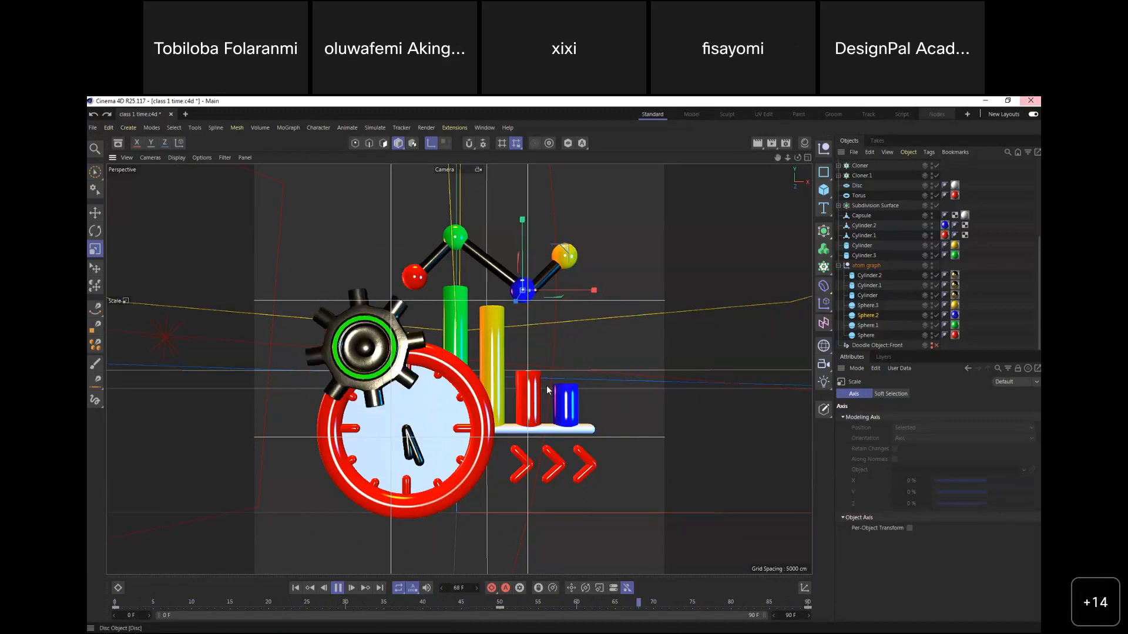
mouse_move(554, 631)
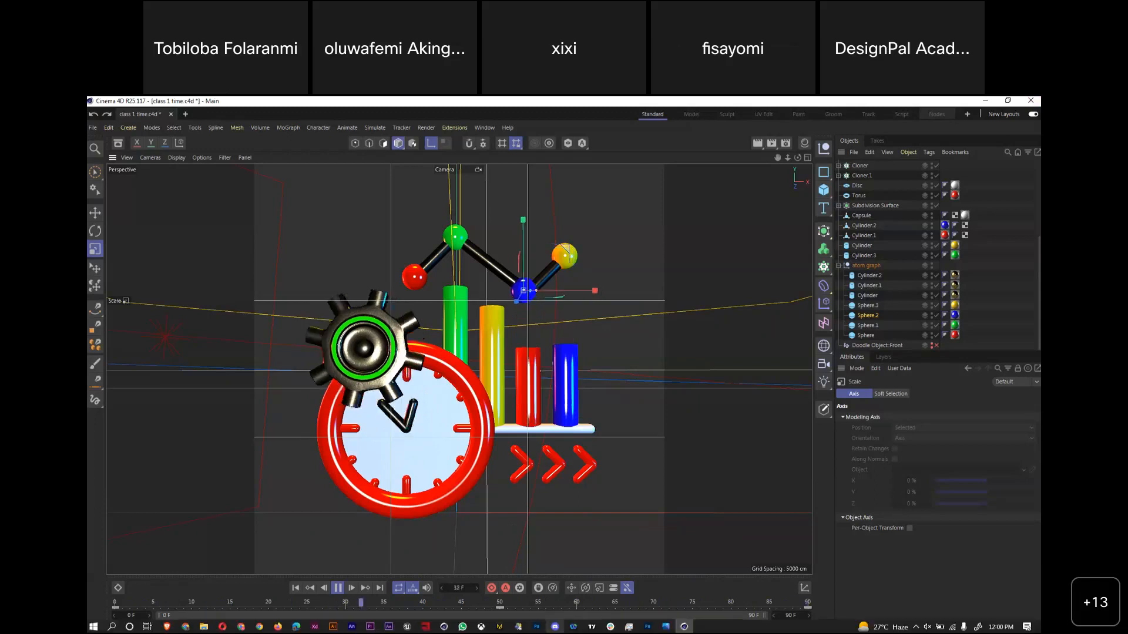